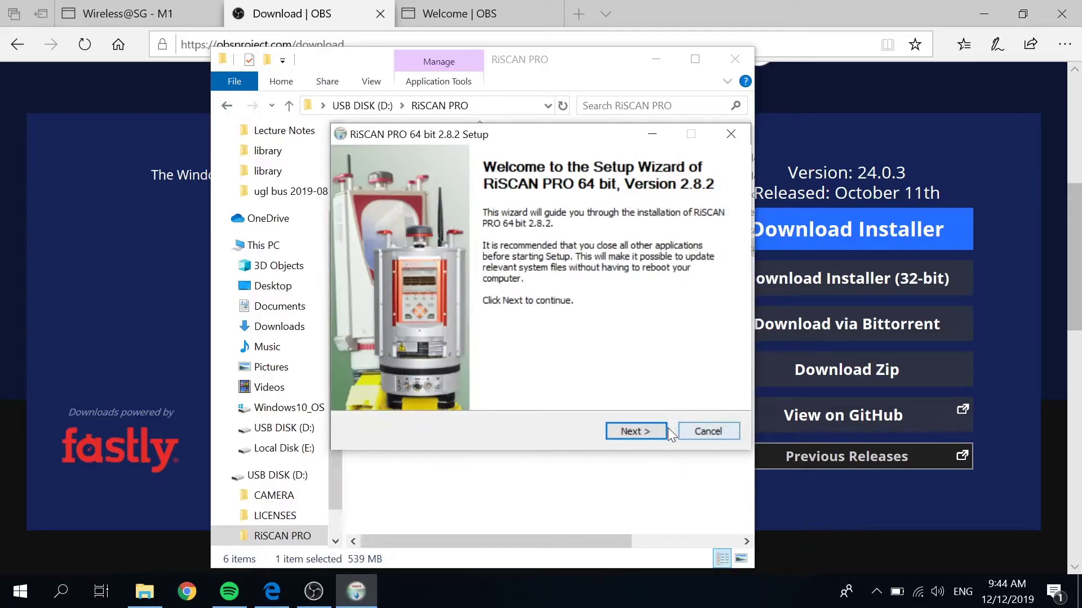
Accept the RiSCAN PRO 64 bit 2.8.2 licence agreement and keep the default installation components
left_click(637, 437)
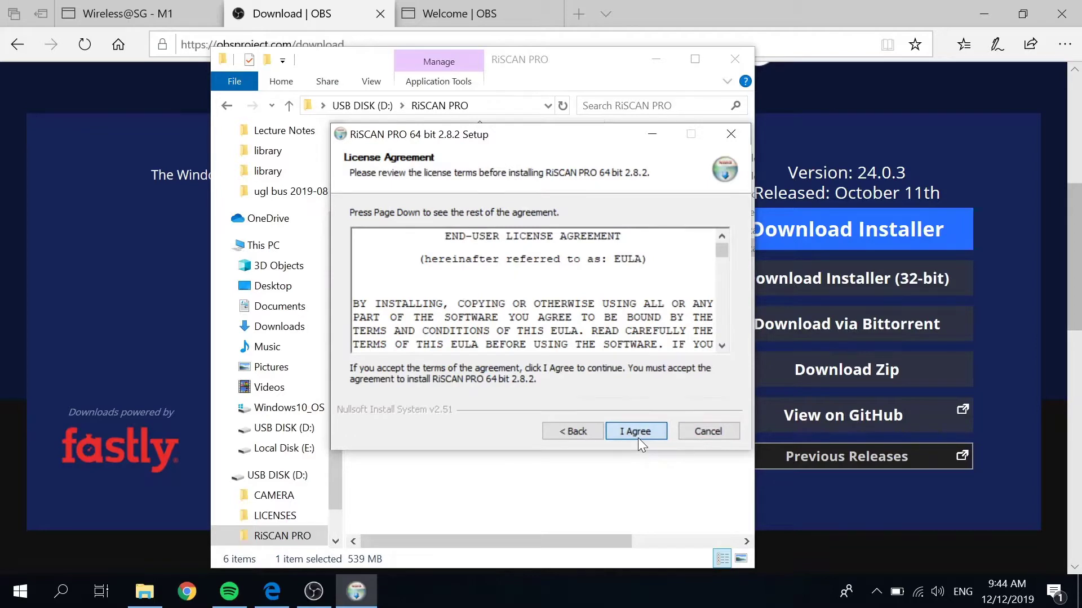
left_click(637, 437)
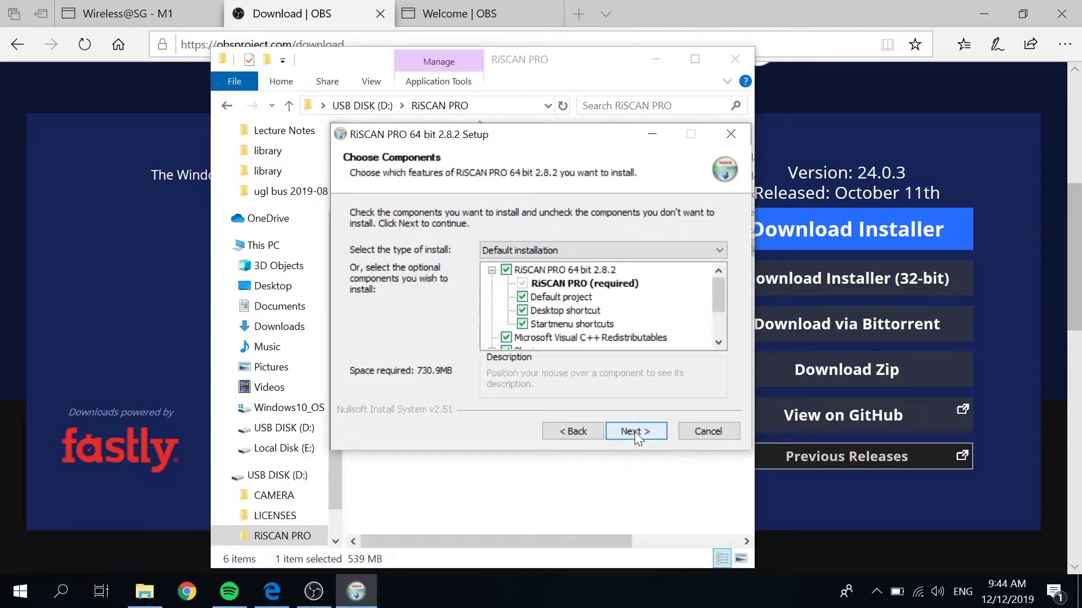
left_click(633, 431)
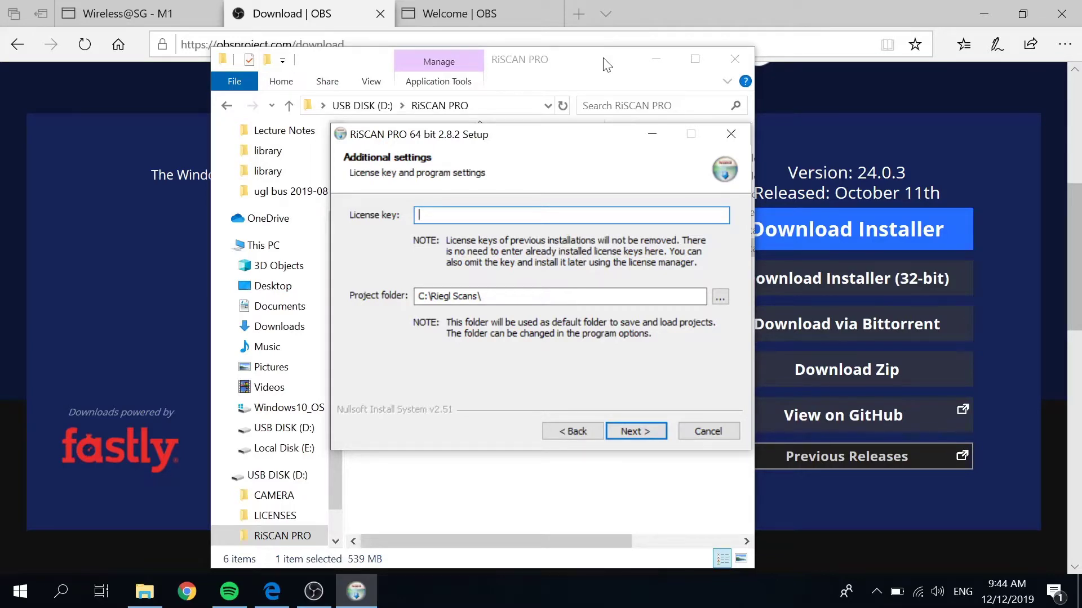
Read the Readme file in the RiSCAN PRO folder on the USB disk and close it
left_click_drag(607, 65, 559, 80)
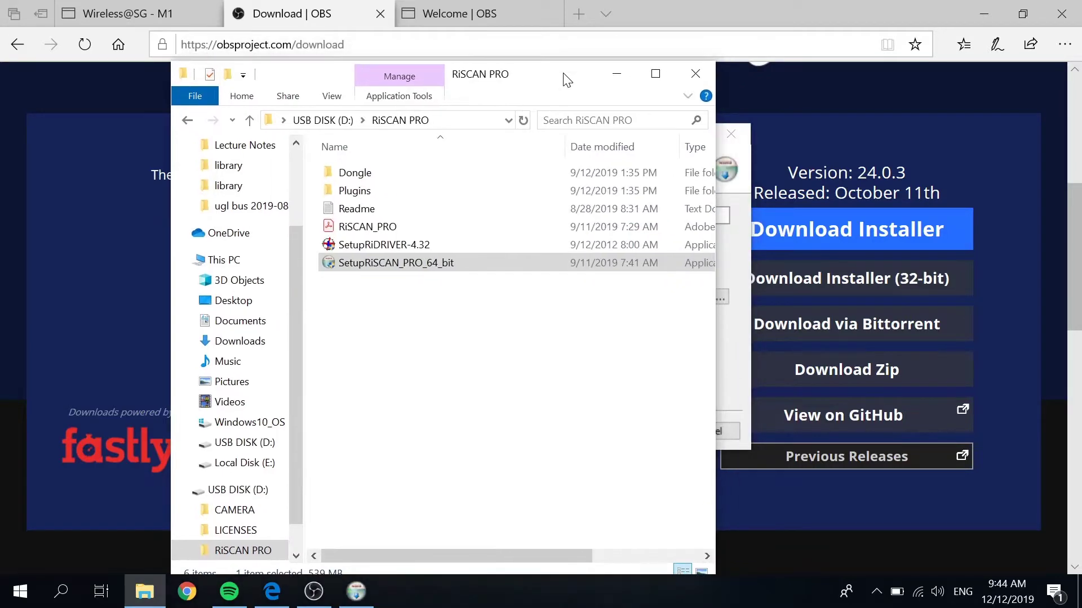
double_click(457, 206)
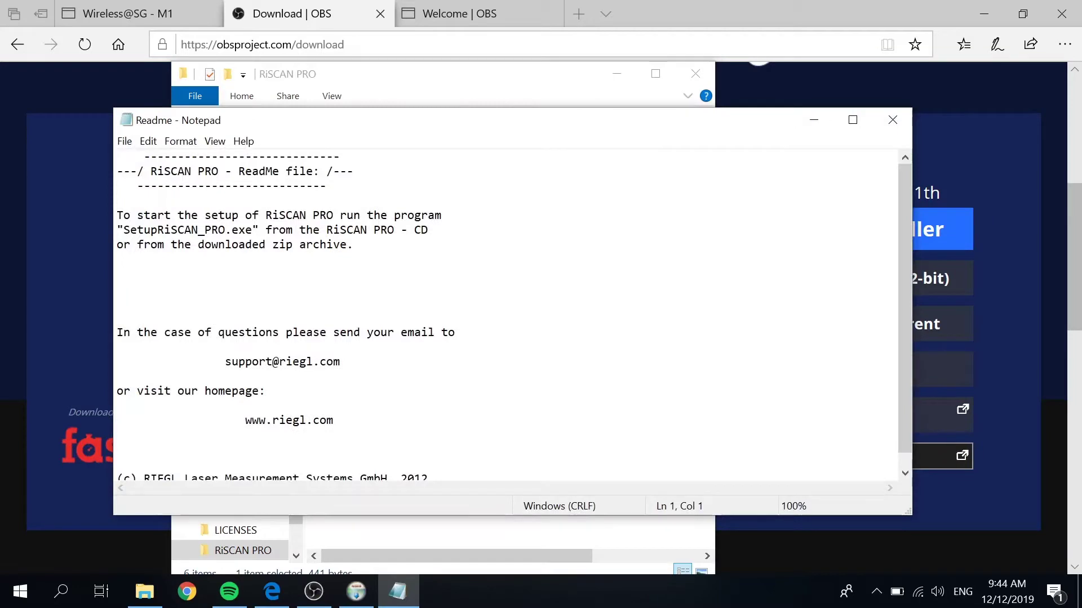
left_click(892, 121)
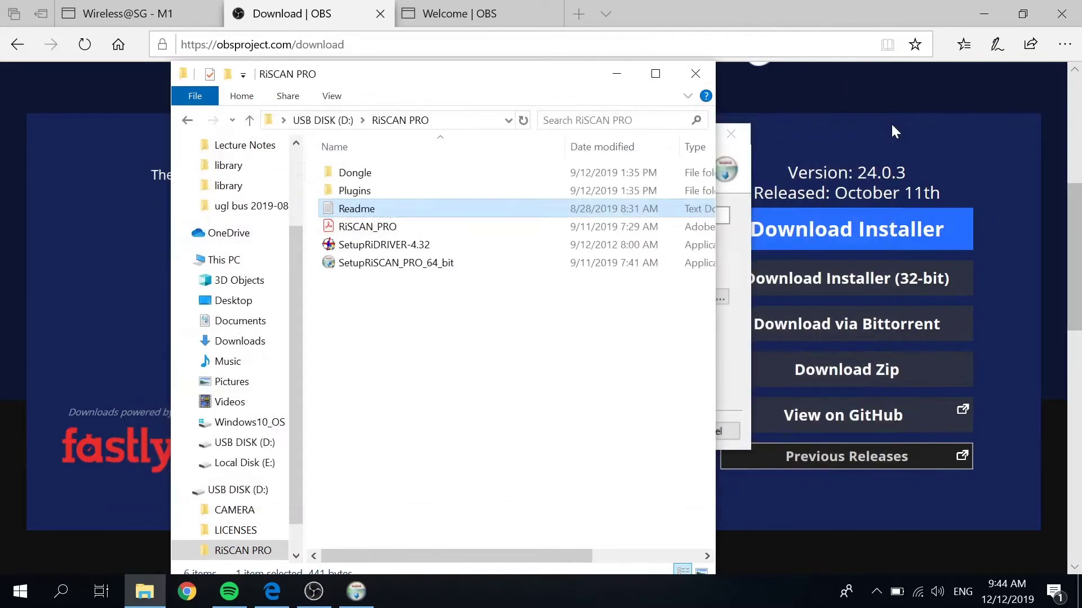
Continue the RiSCAN PRO setup with an empty licence key and the project folder C:\Riegl Scans\, and start the installation
left_click(738, 332)
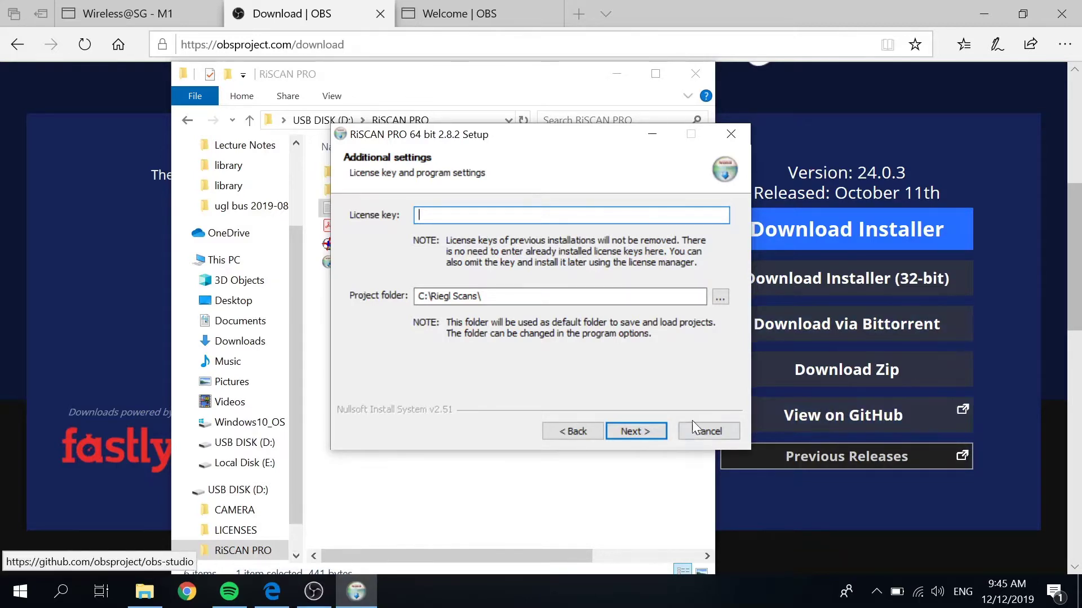
left_click(621, 431)
left_click(620, 431)
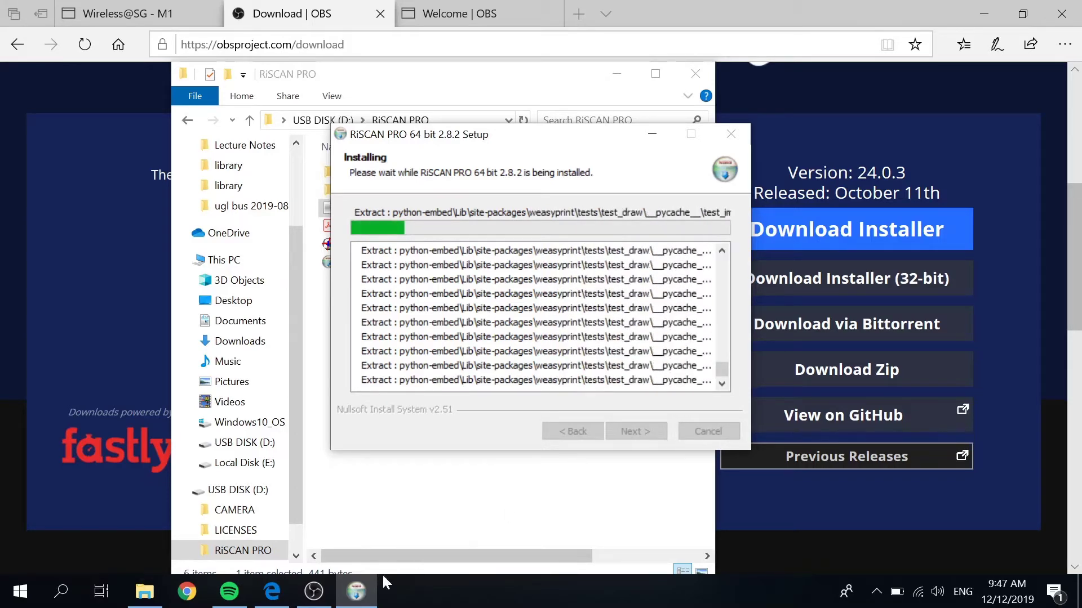
left_click(314, 597)
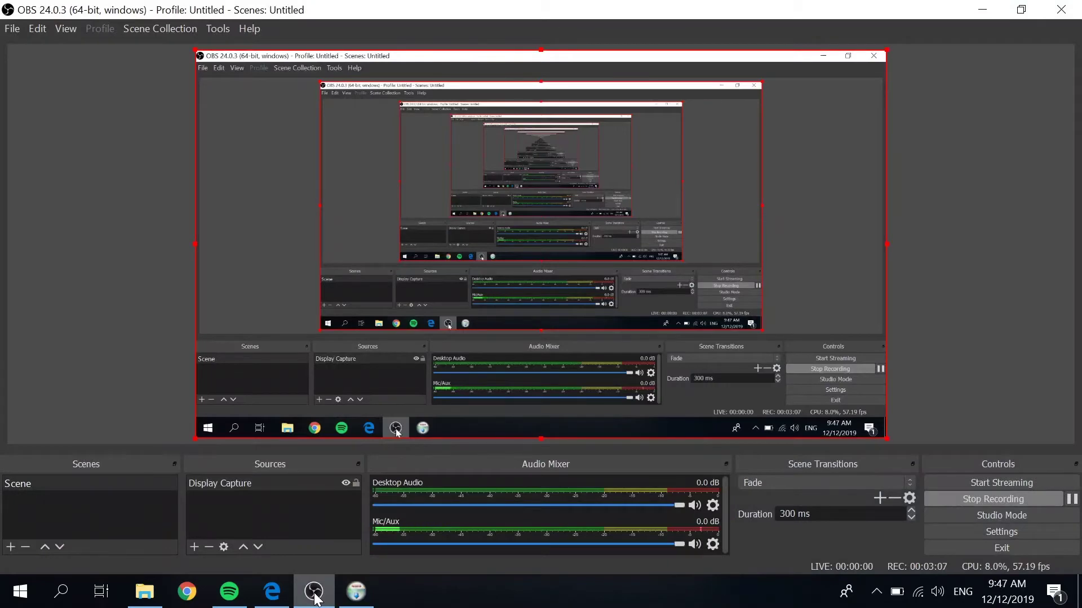
left_click(314, 597)
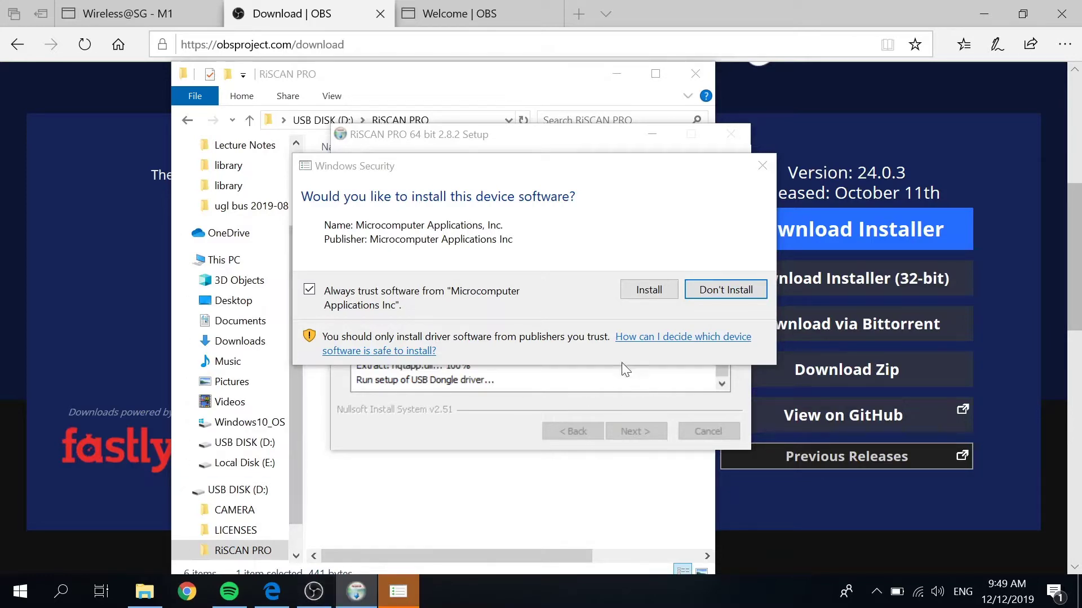
Allow the Microcomputer Applications device software and install CAMERA 1.2.8 with its default components, leaving the licence key empty
left_click(647, 289)
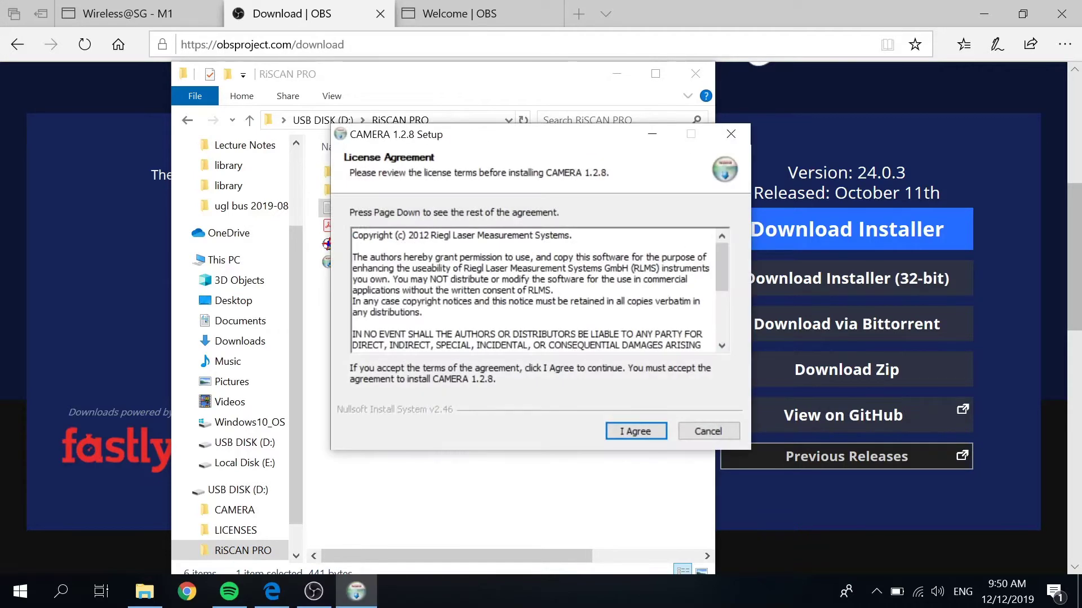
key("Return")
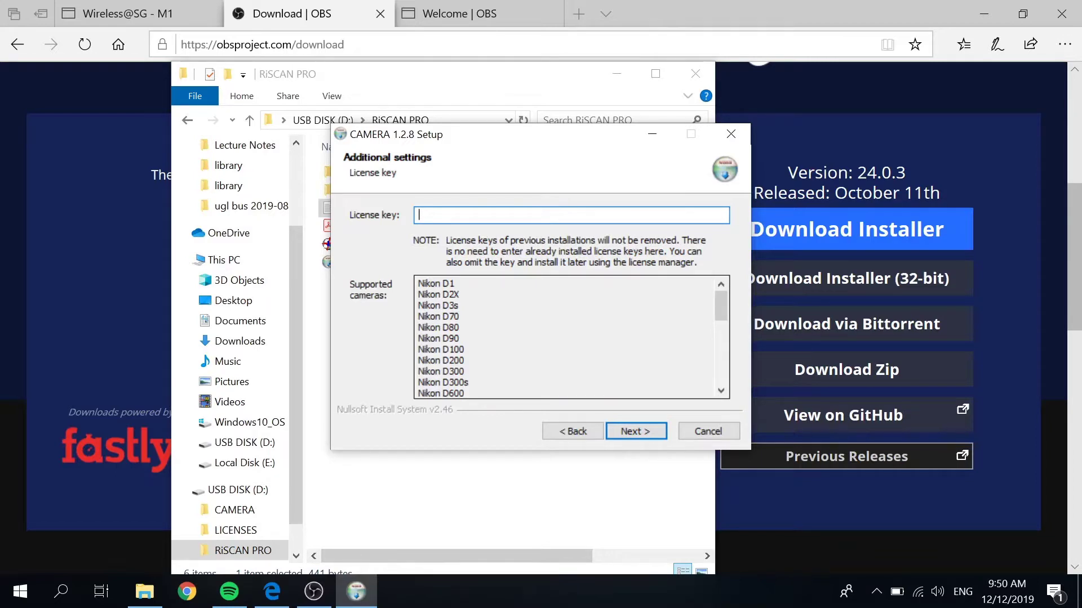
key("Return")
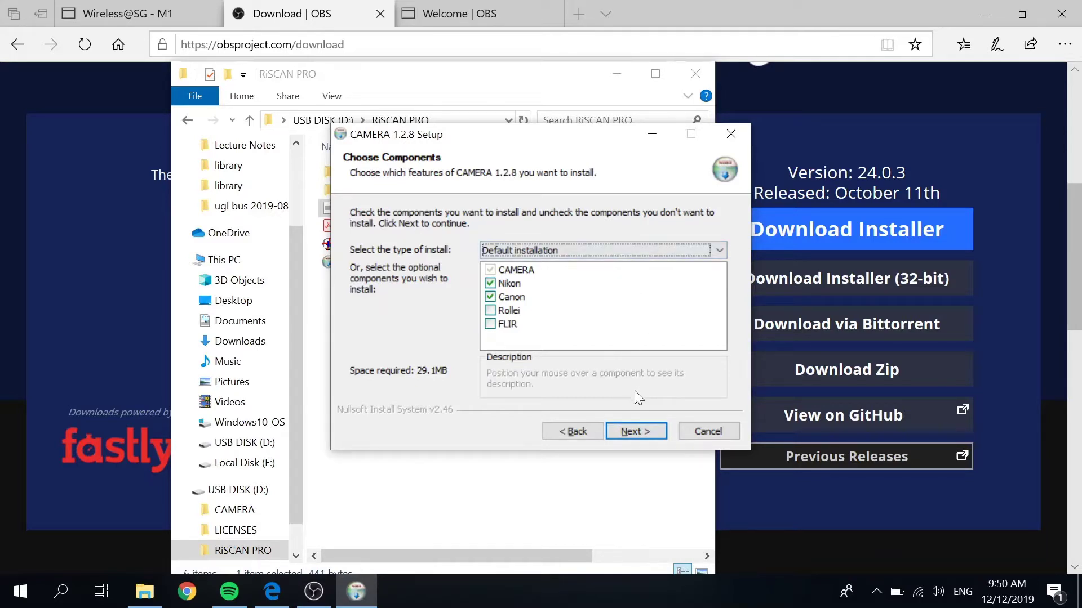
left_click(636, 432)
left_click(636, 432)
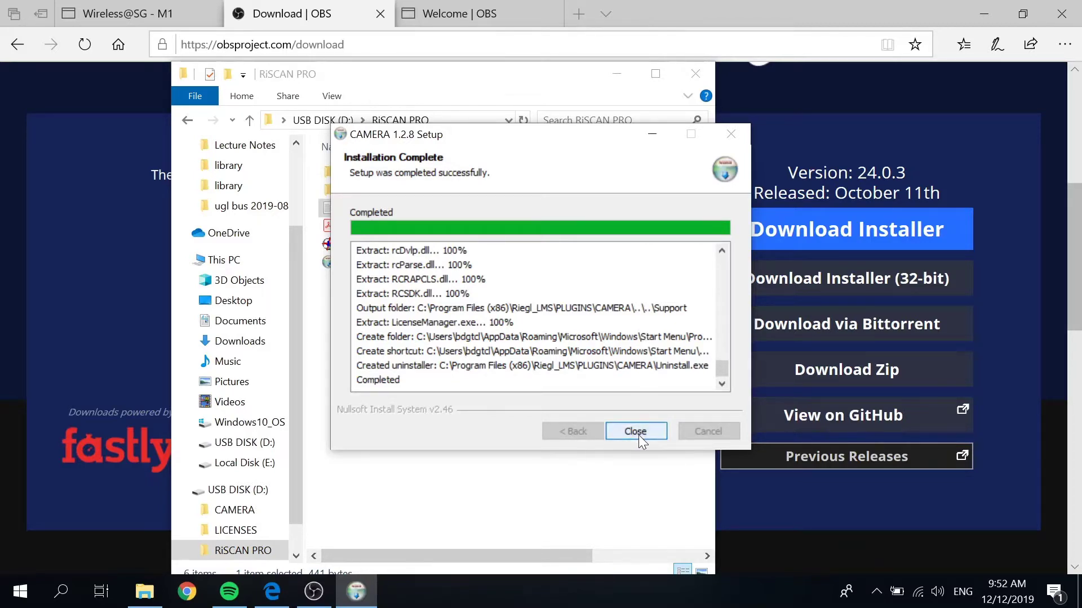
left_click(637, 432)
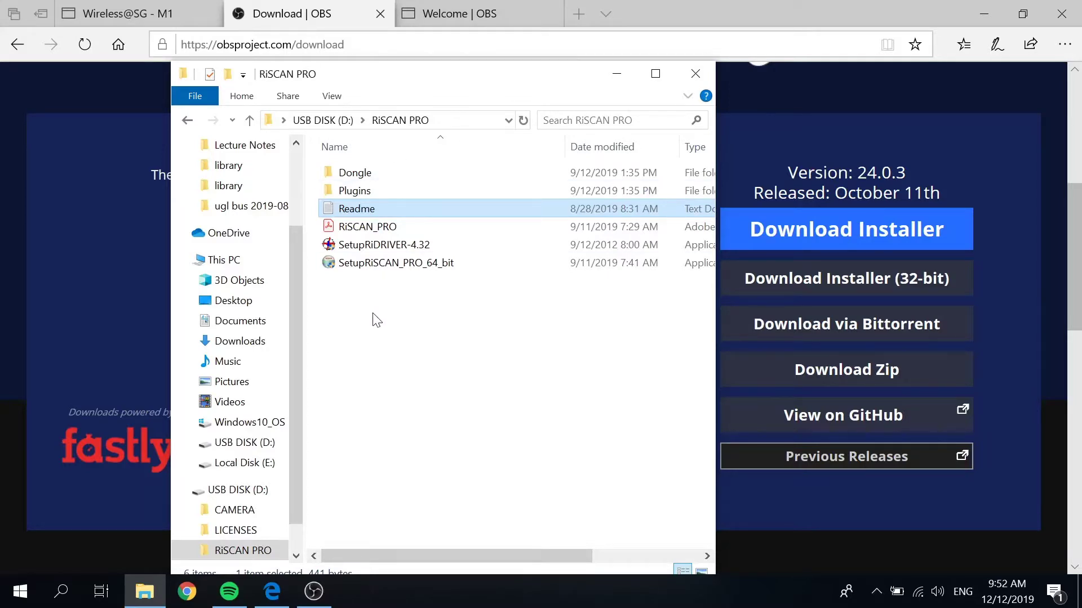
Install GeoSysManager 2.1.0 with the default database in C:\Riegl Scans\GeoSysManager, accepting its licence agreement
left_click(471, 17)
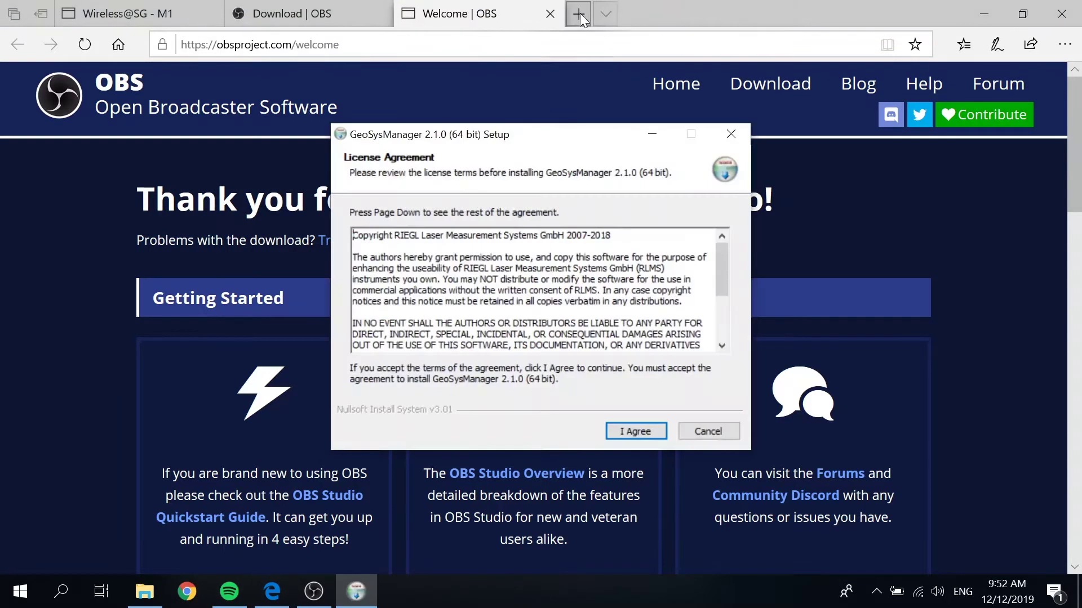
left_click(634, 430)
left_click(634, 431)
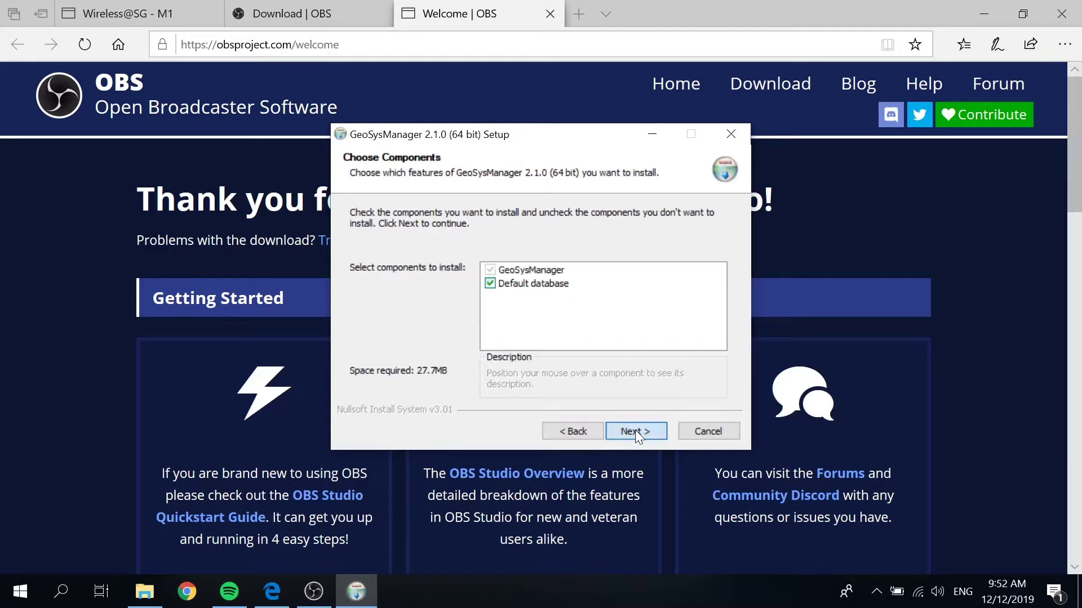
left_click(634, 430)
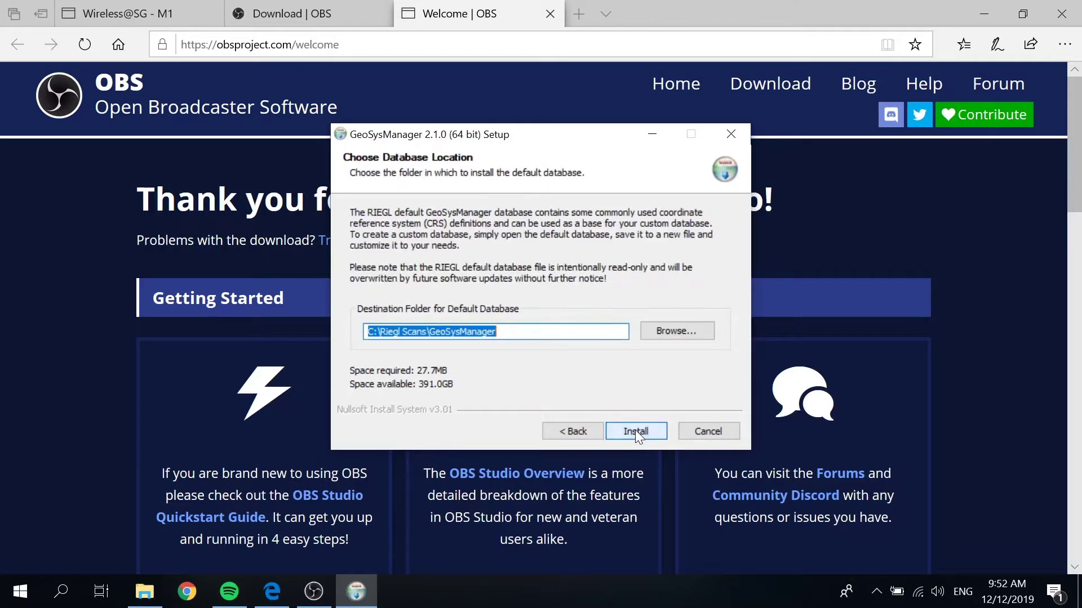
left_click(634, 431)
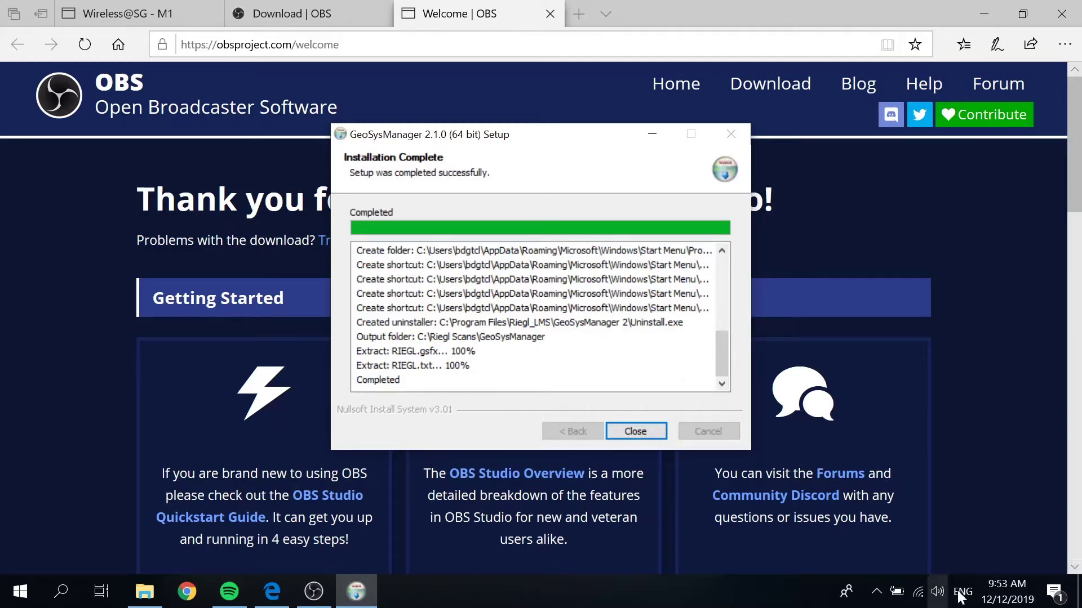
Open the Windows Bluetooth settings, pair the Microsoft Arc Mouse and close the settings
key("super")
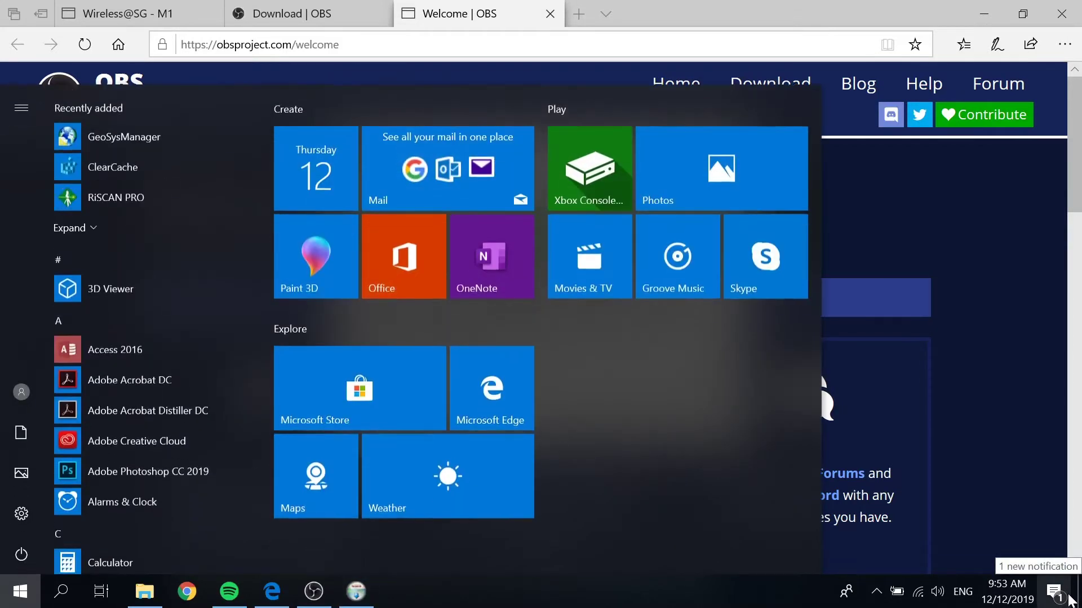
type("blue")
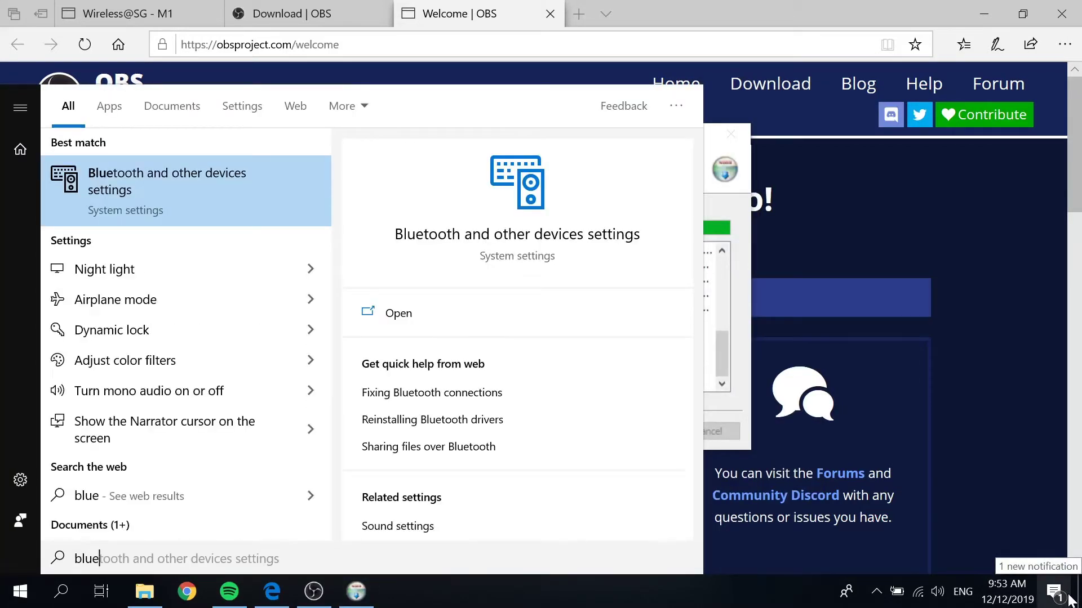
key("Return")
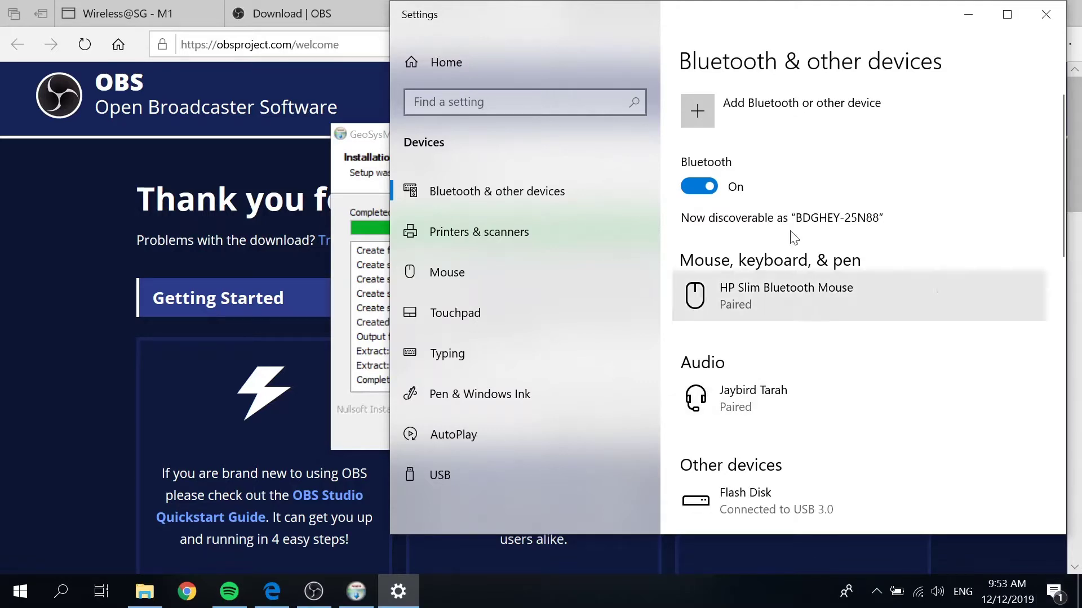
left_click(697, 111)
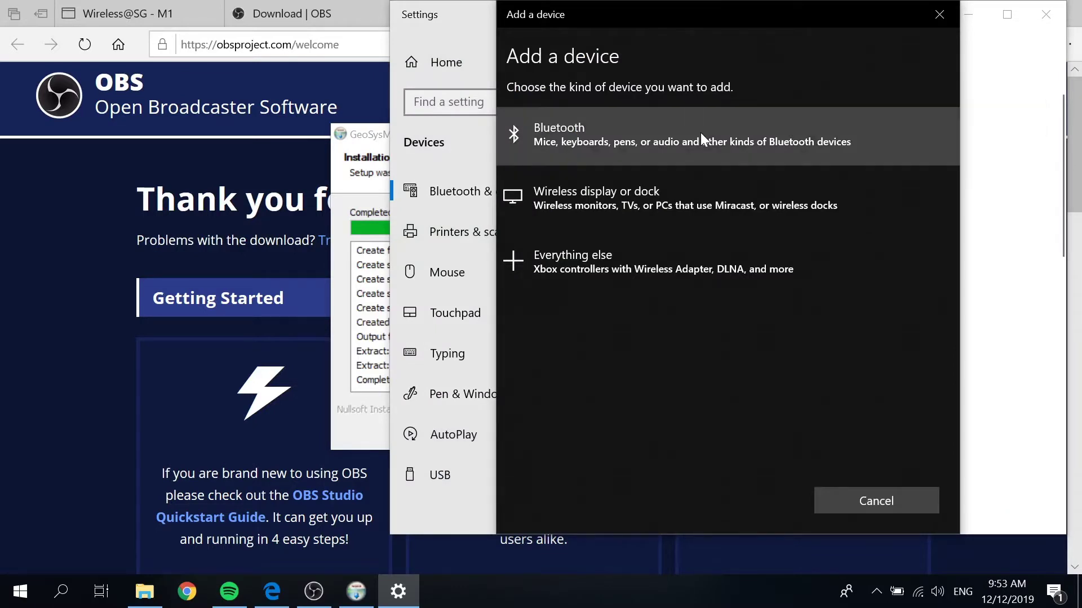
left_click(701, 134)
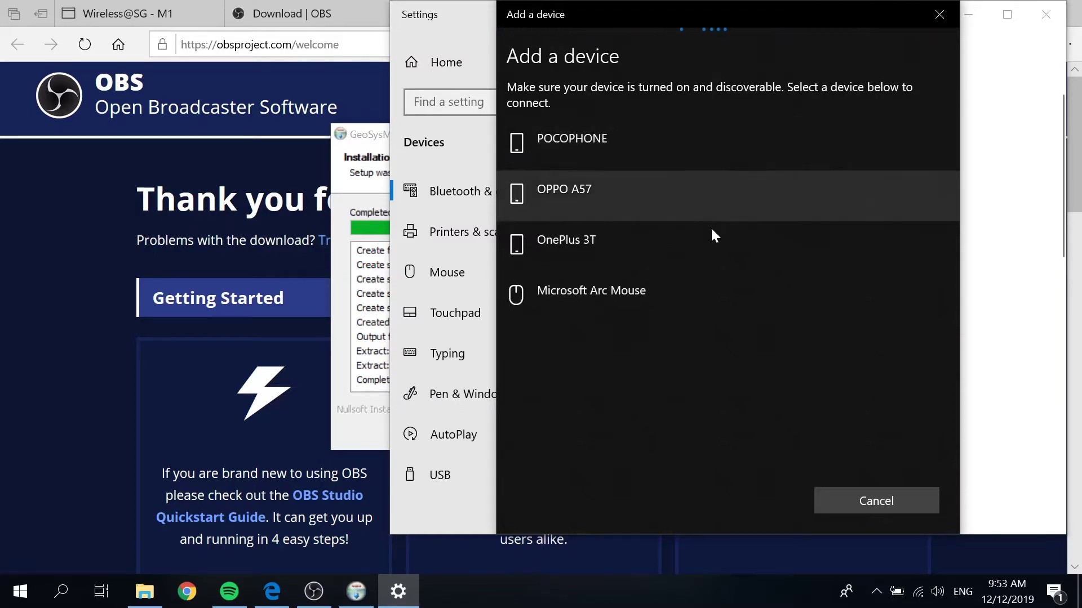
left_click(703, 319)
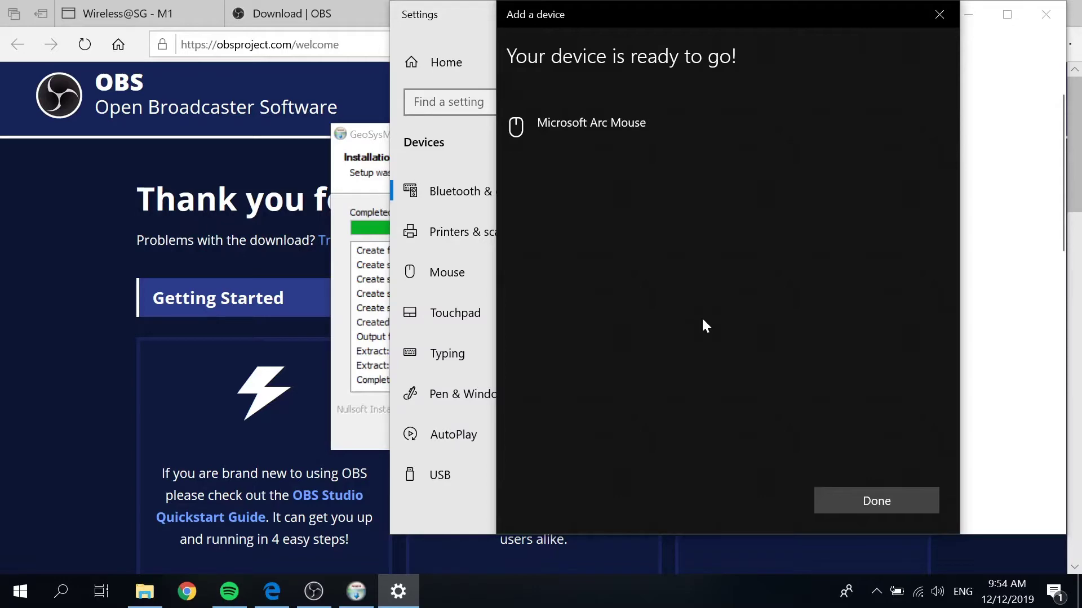
left_click(888, 499)
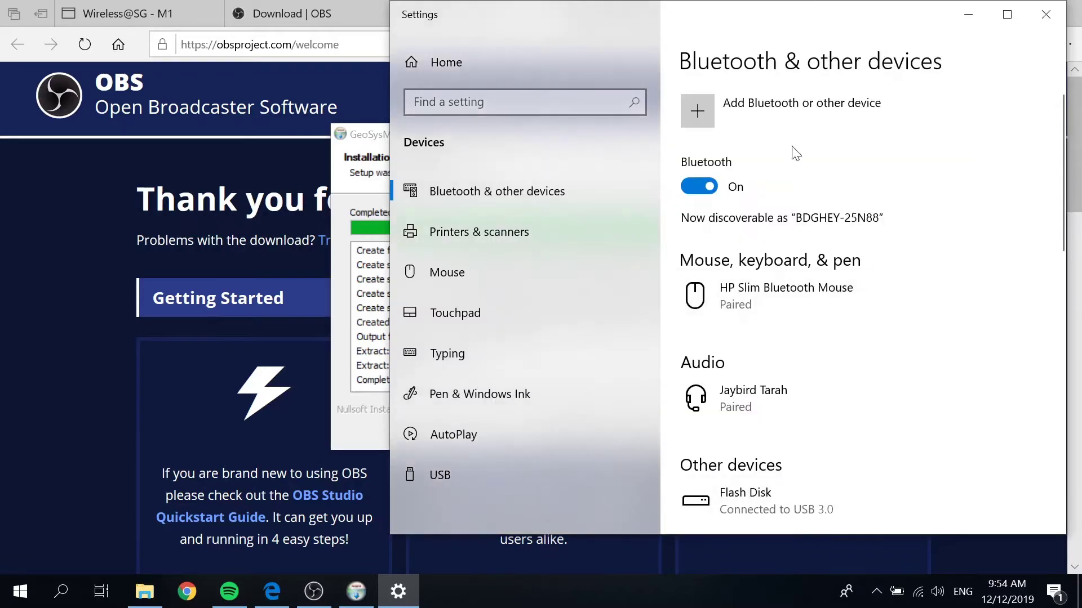
left_click(1046, 14)
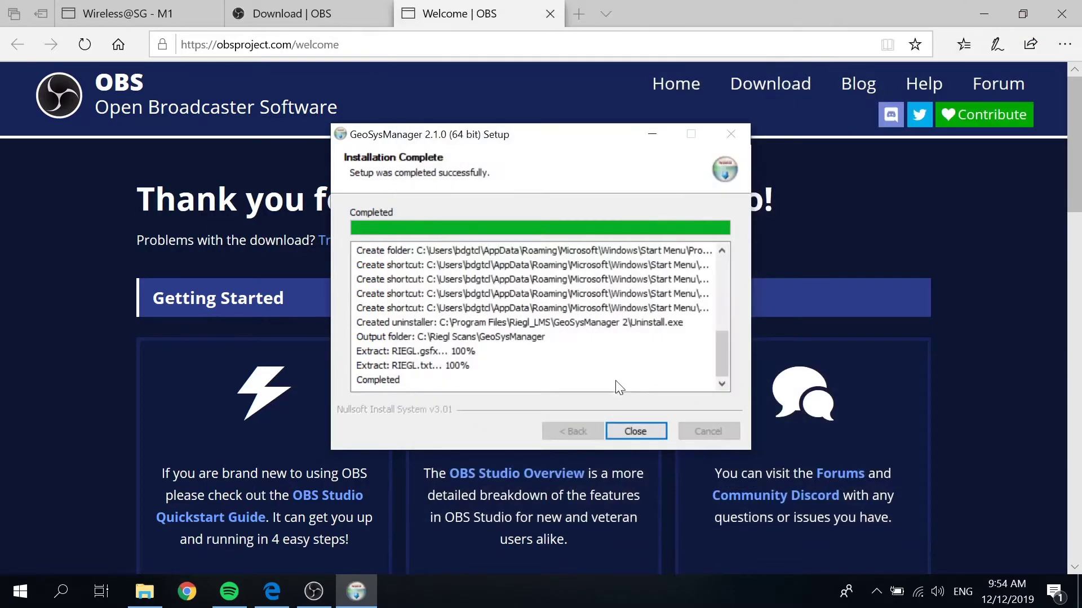
Finish the GeoSysManager and RiSCAN PRO setups and close the revision history help window
left_click(637, 429)
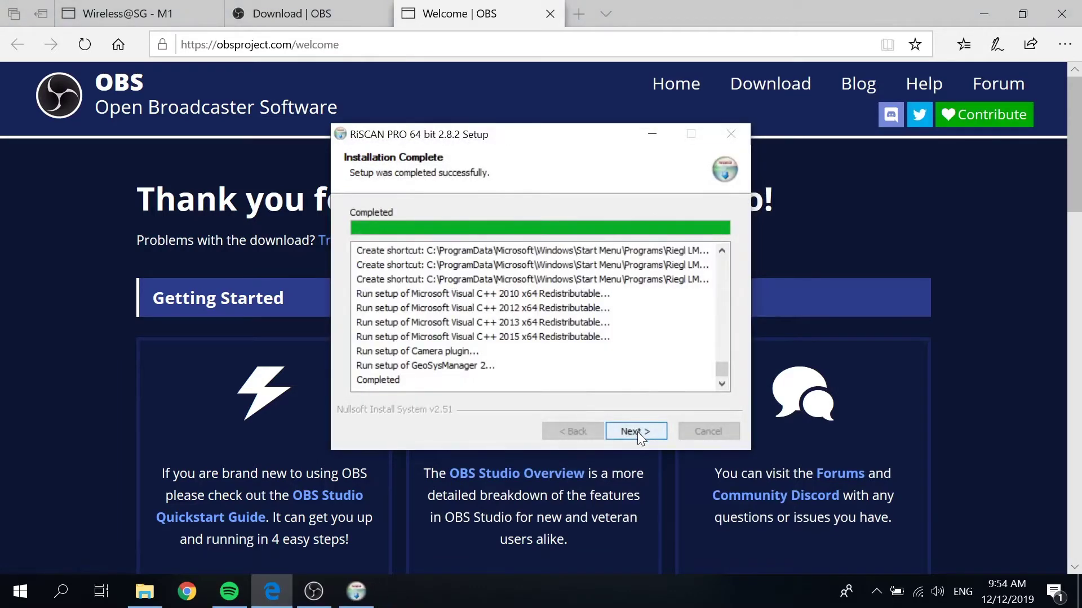
left_click(637, 432)
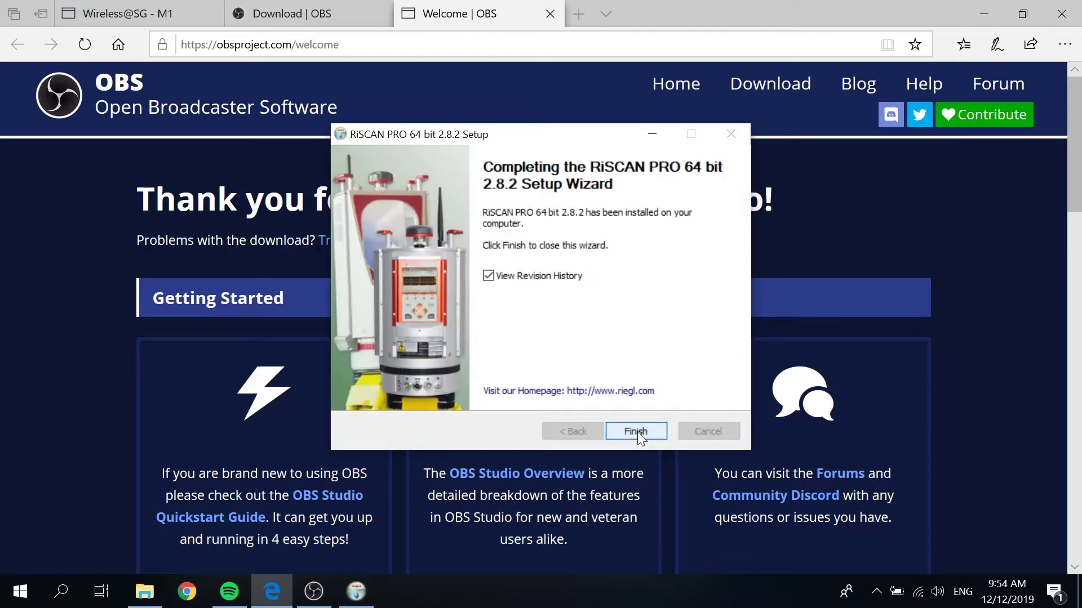
left_click(636, 431)
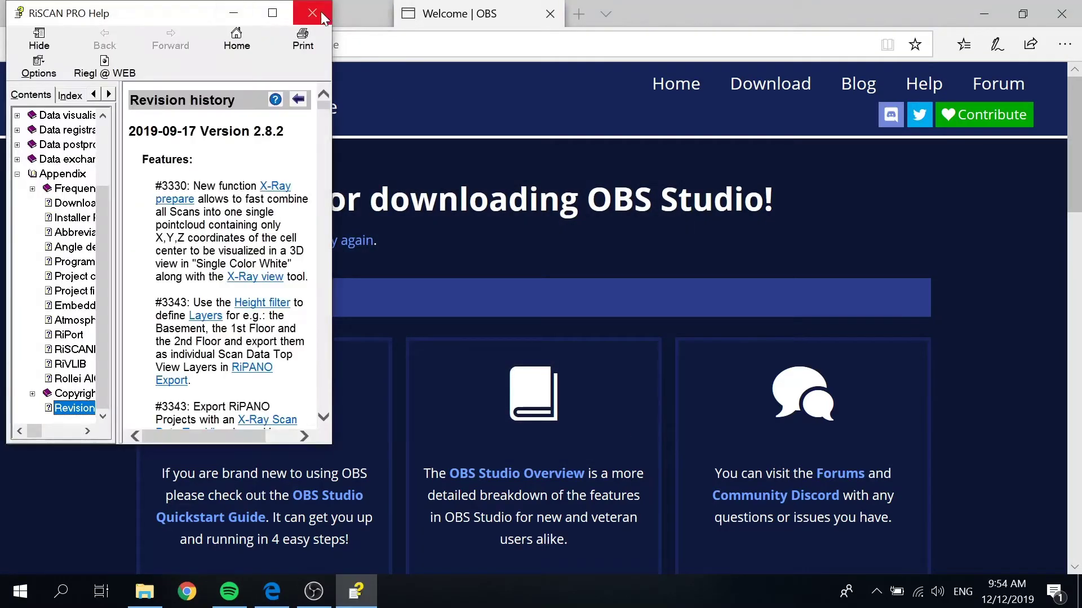
left_click(320, 11)
left_click(320, 14)
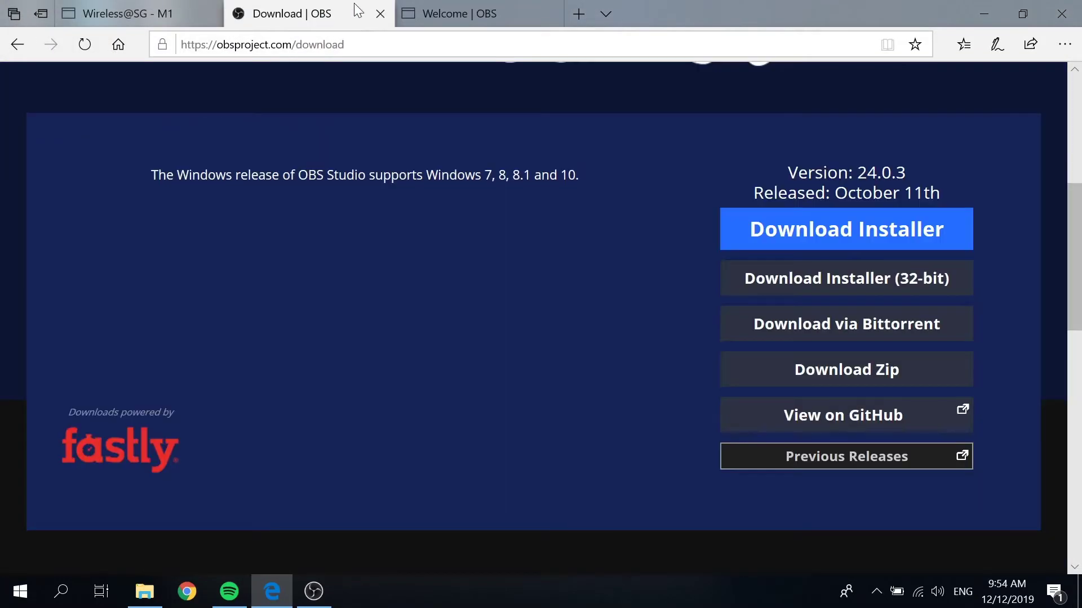
left_click(489, 14)
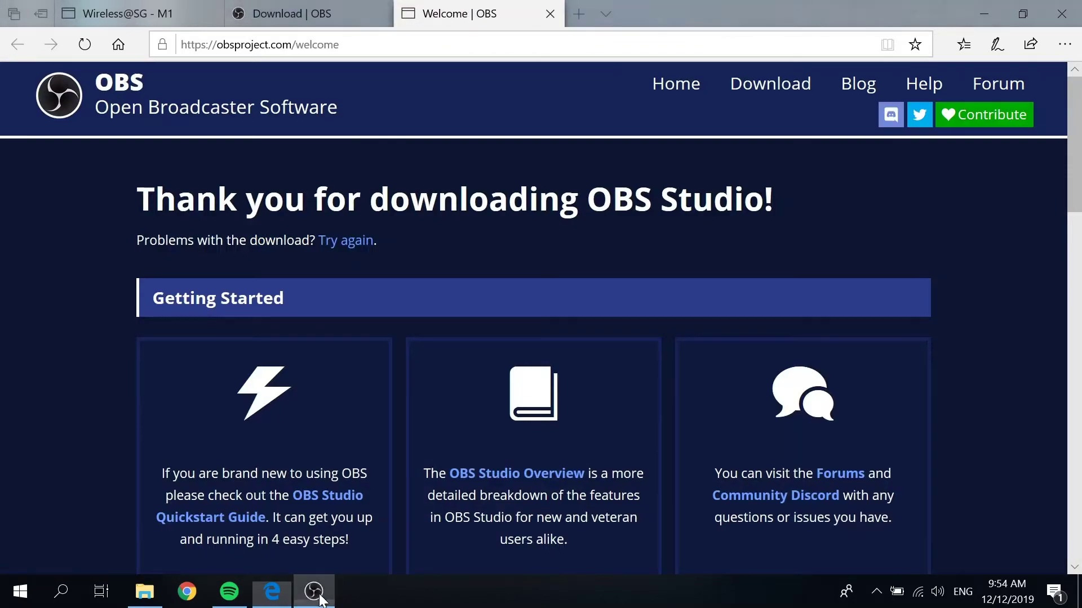
left_click(314, 591)
left_click(320, 600)
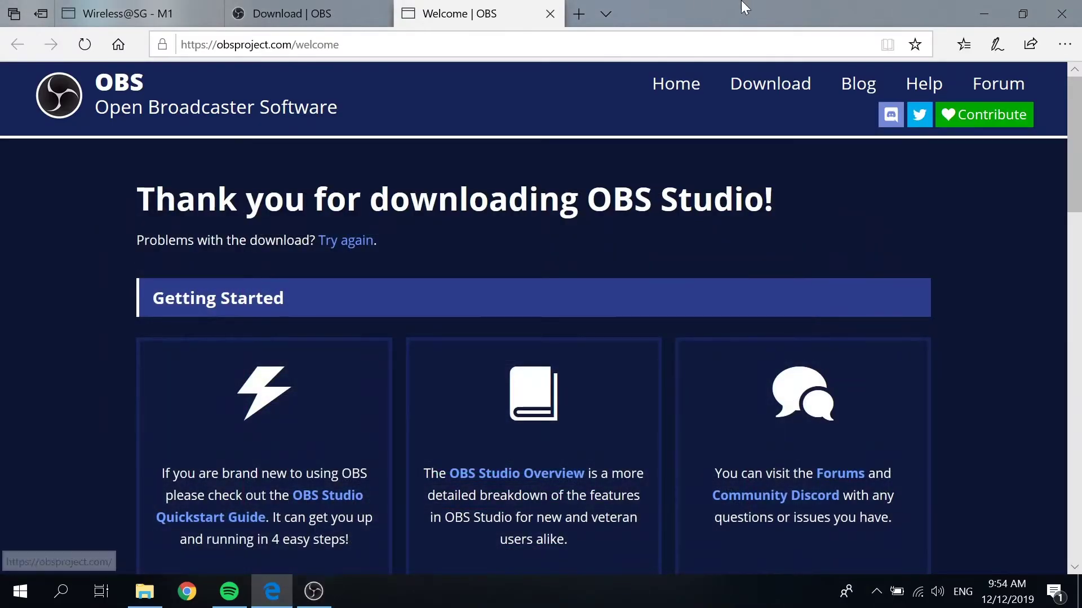
Move the browser and RiSCAN PRO folder windows out of the way to reach the desktop, and launch RiSCAN PRO
left_click_drag(741, 7, 790, 321)
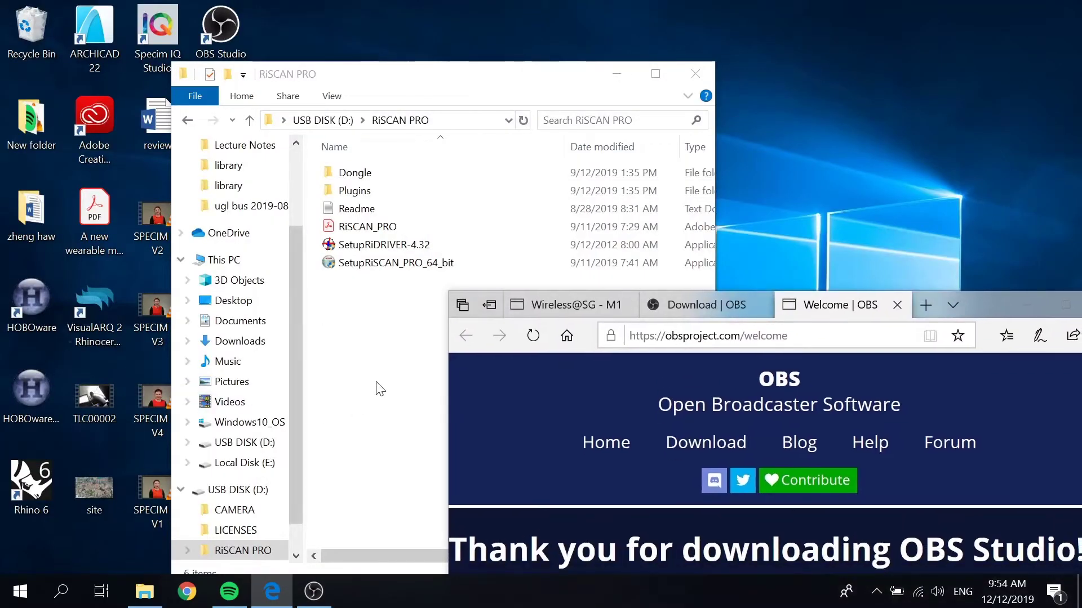
left_click(377, 383)
left_click(600, 70)
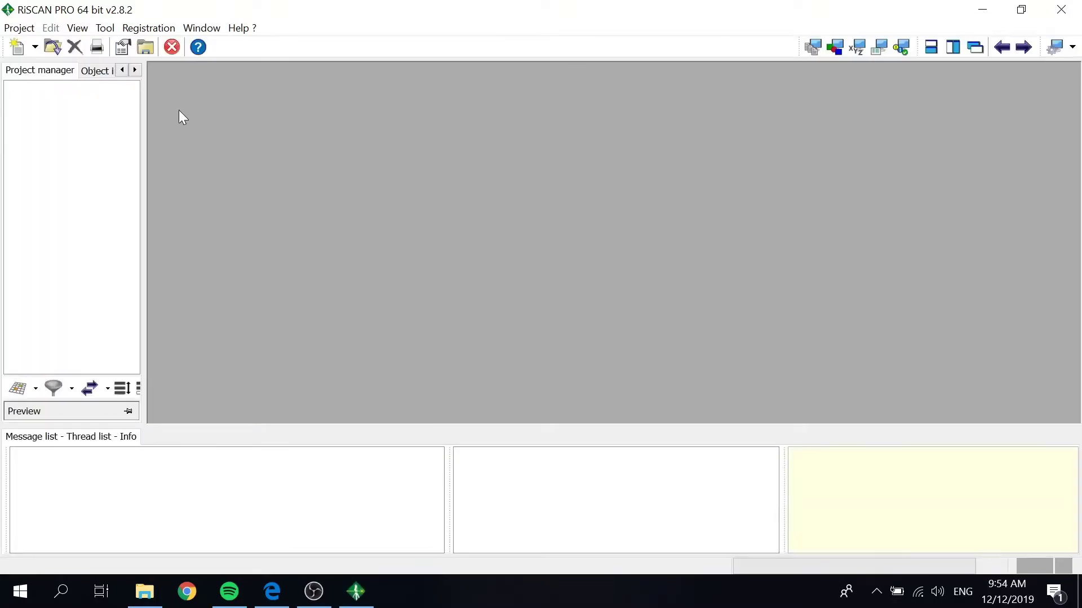
left_click(20, 28)
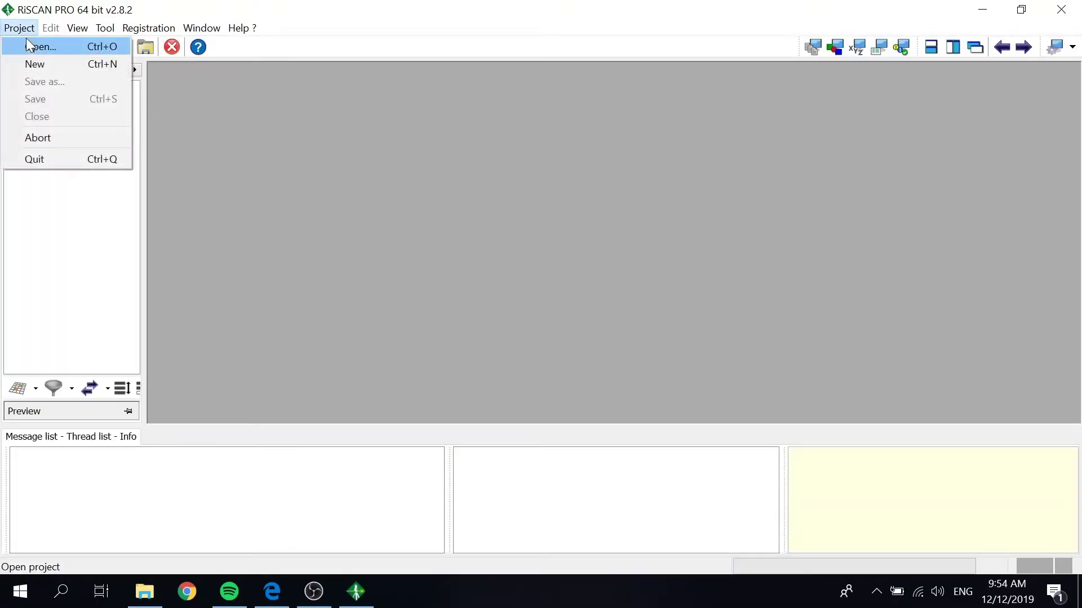
left_click(26, 41)
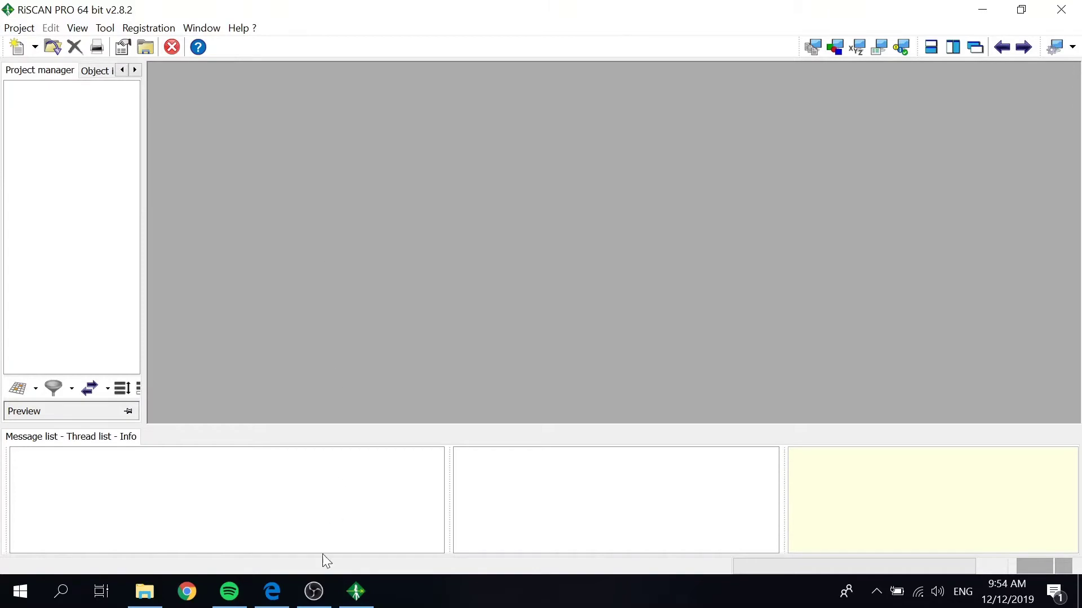
Minimize RiSCAN PRO to reach the desktop, and close the browser with all its tabs
left_click(357, 593)
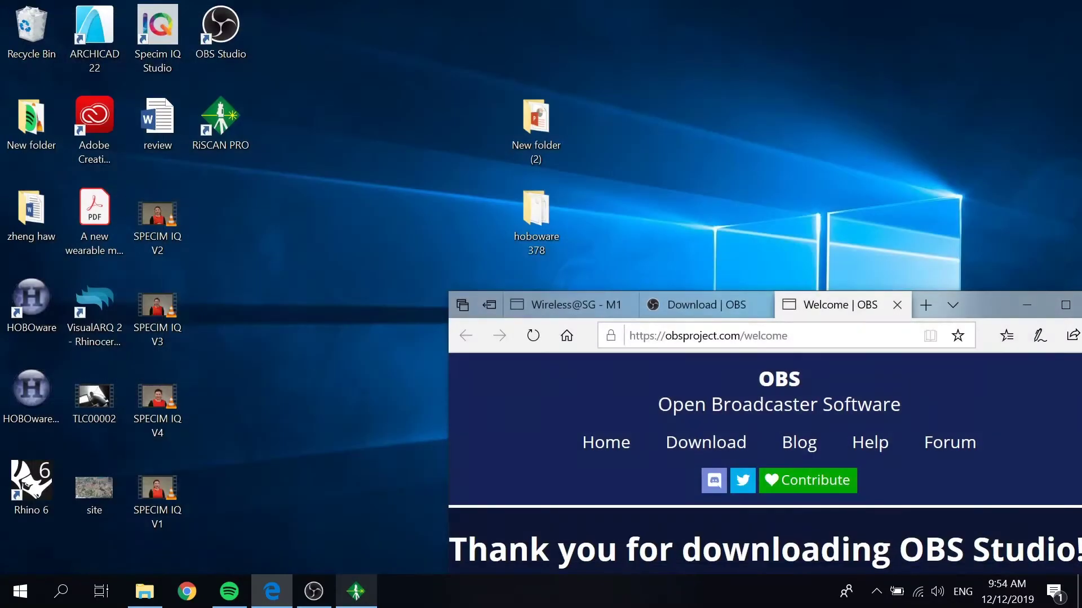
left_click_drag(986, 306, 684, 30)
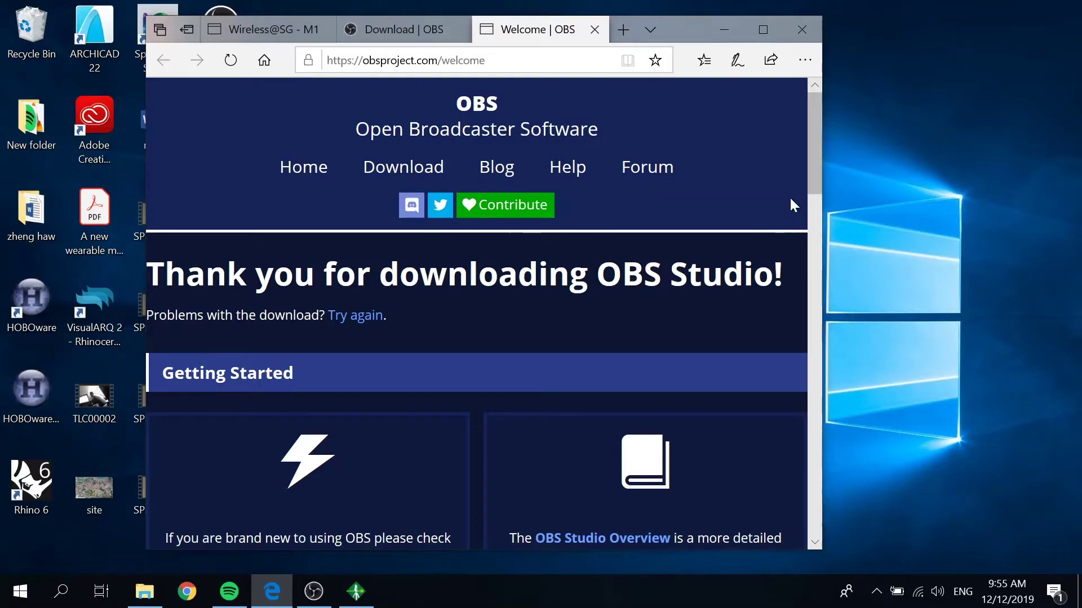
left_click_drag(814, 169, 810, 141)
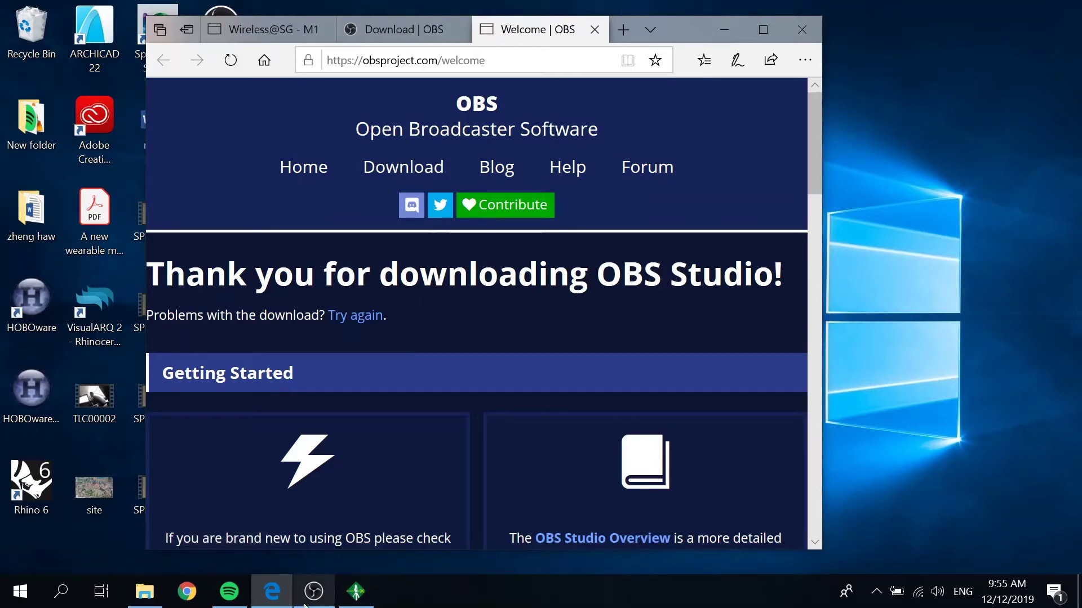
left_click(270, 594)
left_click(267, 595)
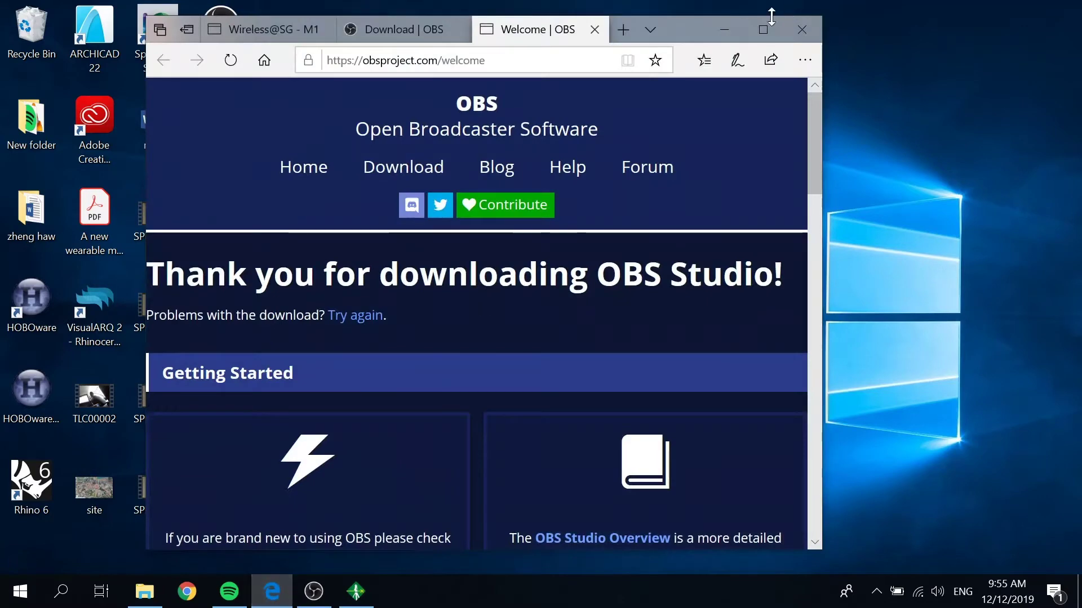
left_click_drag(683, 21, 907, 6)
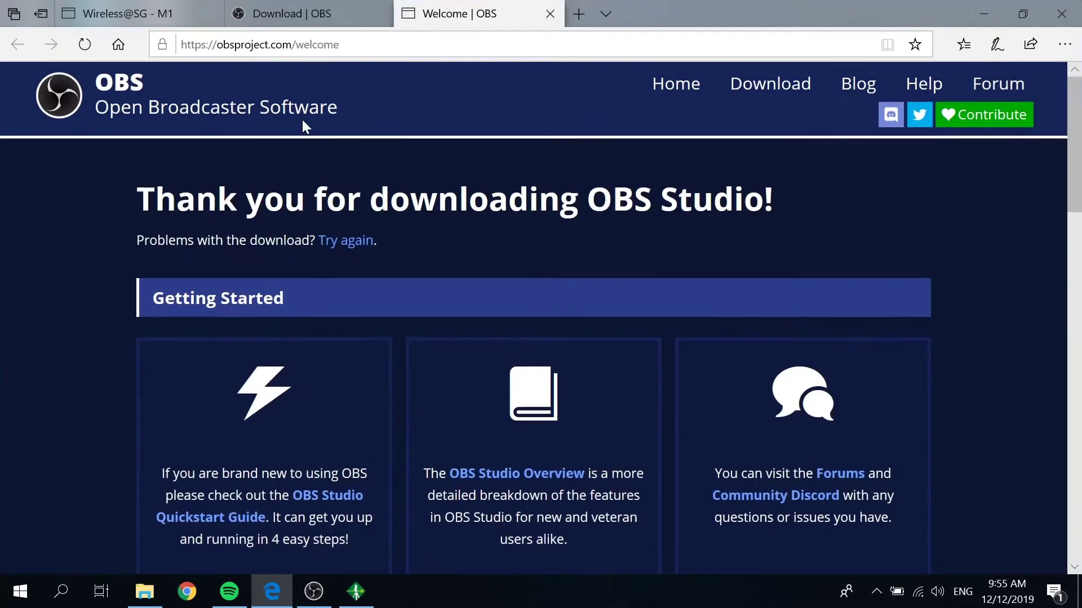
left_click(140, 13)
left_click(315, 14)
left_click(401, 13)
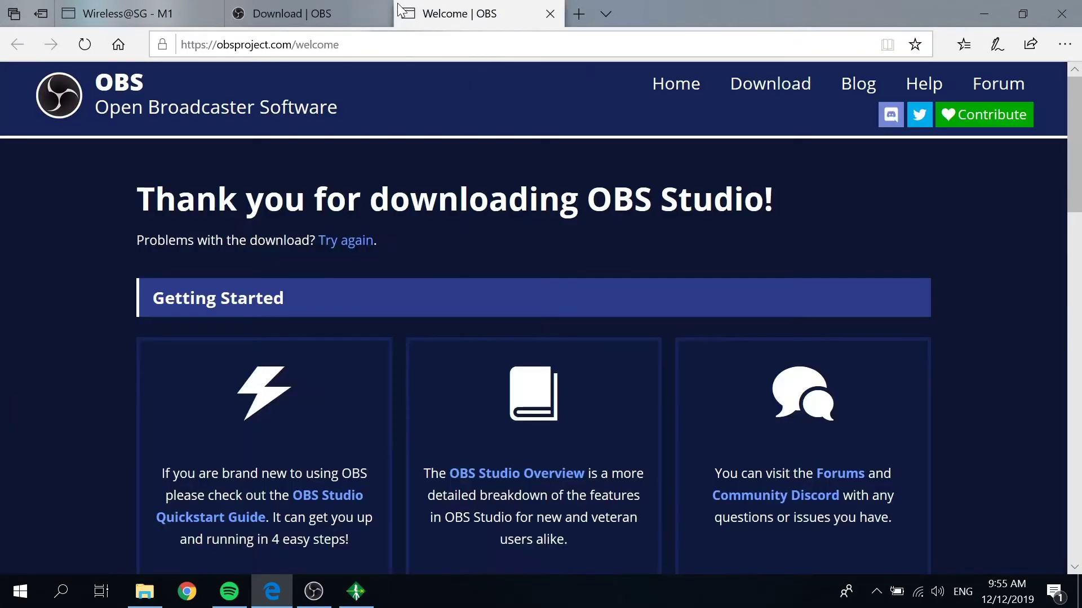
left_click(389, 20)
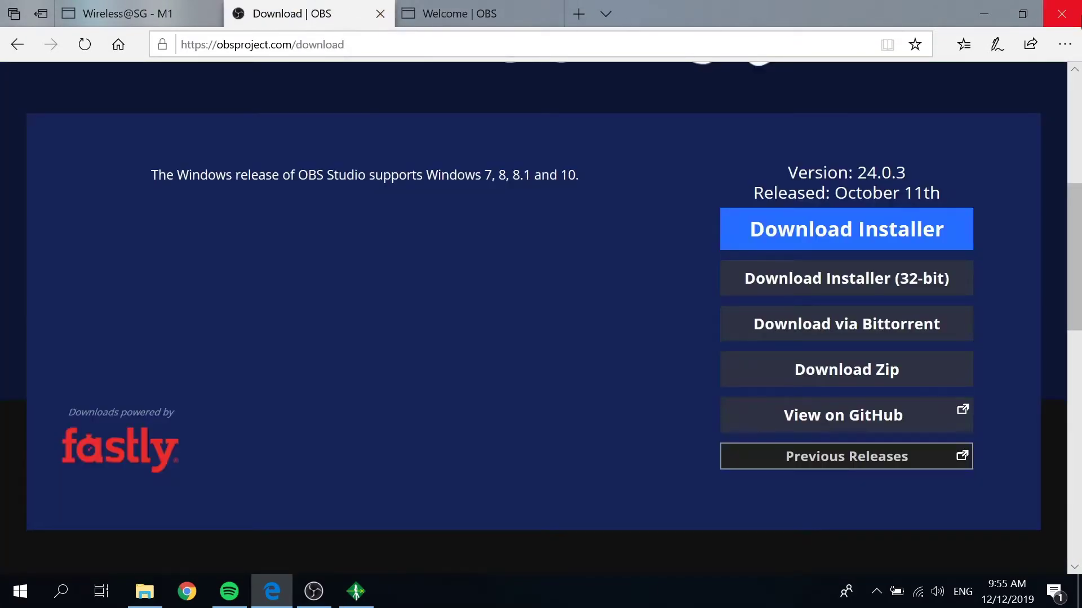
left_click(1061, 13)
left_click(407, 336)
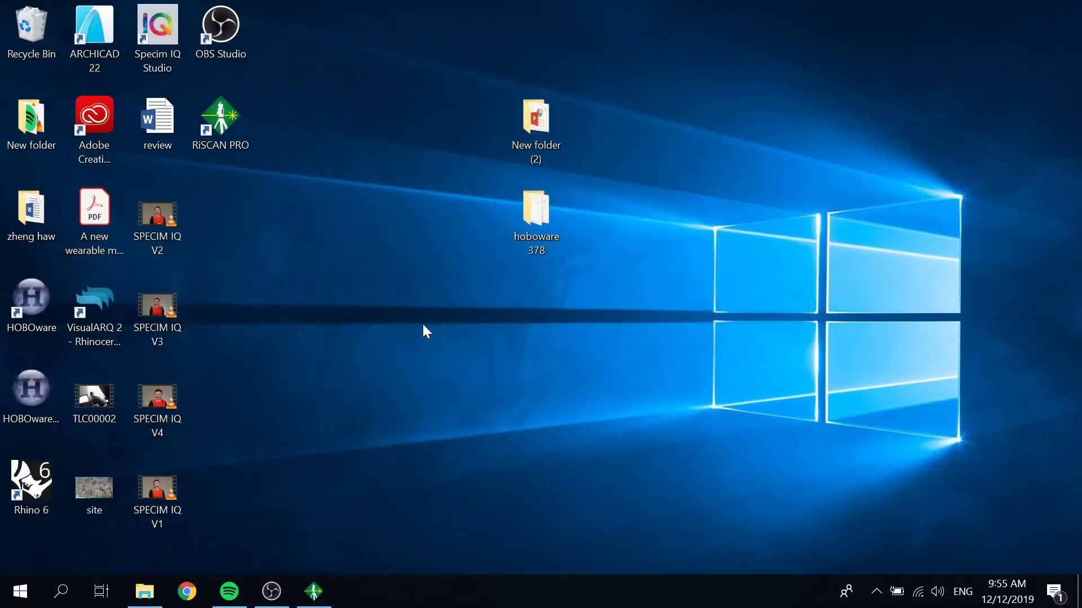
Create a desktop folder named specim beside the hoboware 378 folder, and move the four SPECIM IQ videos into it
right_click(423, 325)
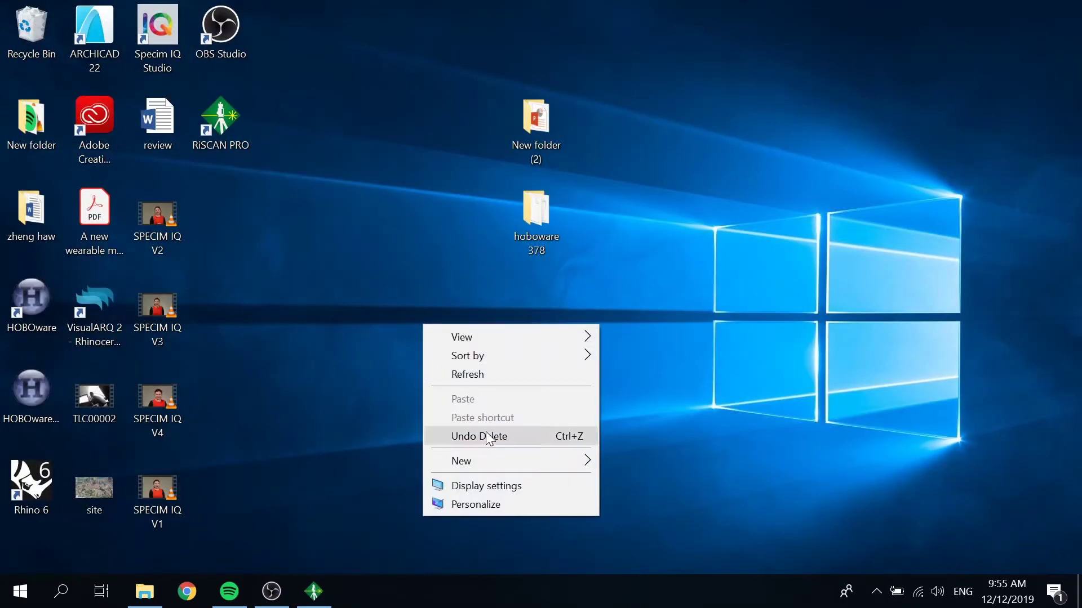
mouse_move(496, 465)
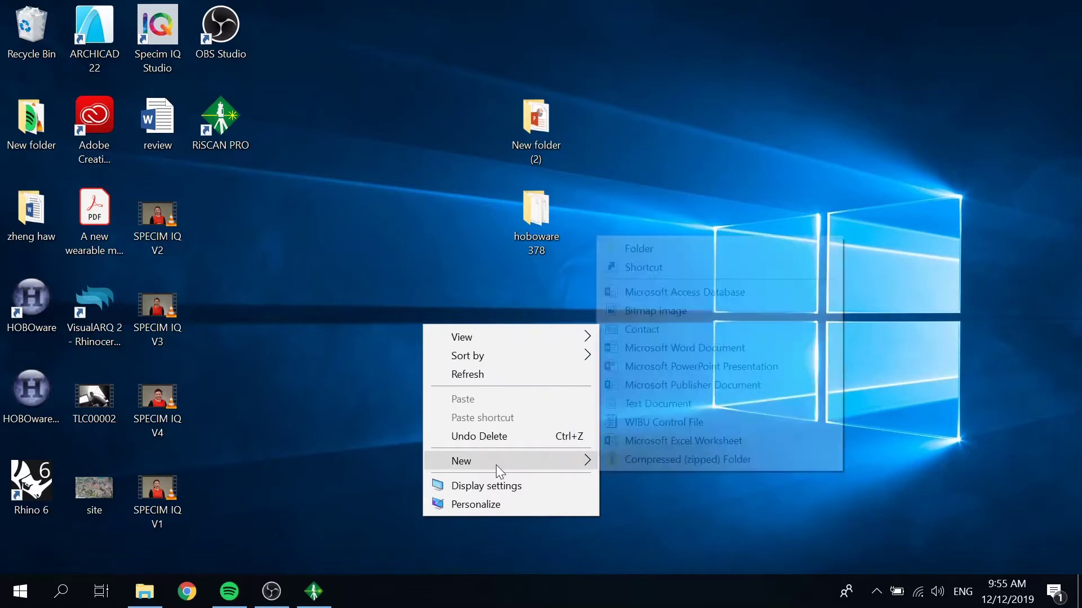
left_click(695, 250)
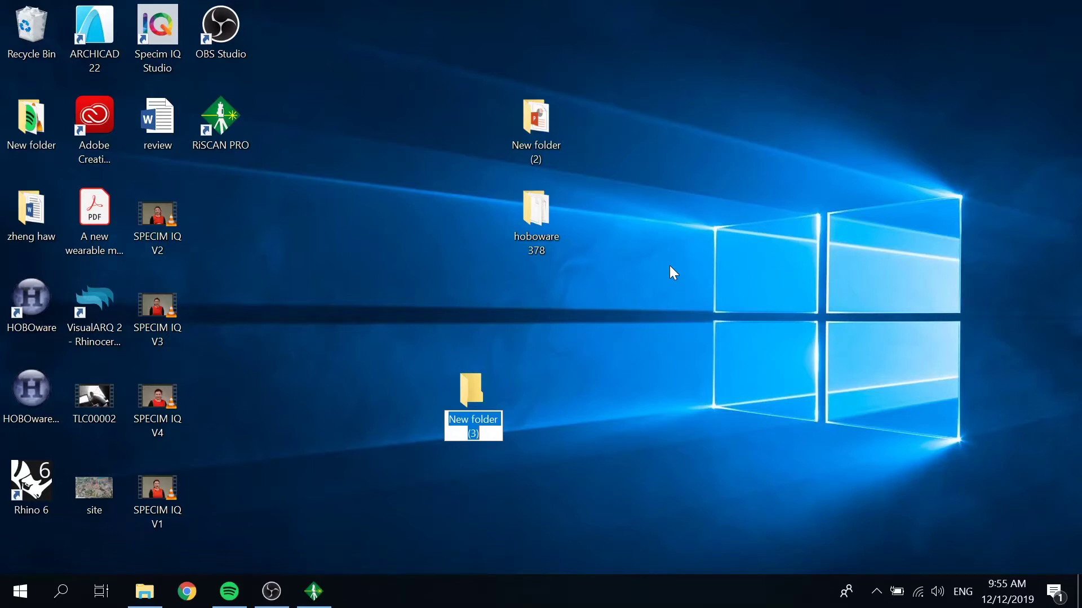
type("specim")
key("Return")
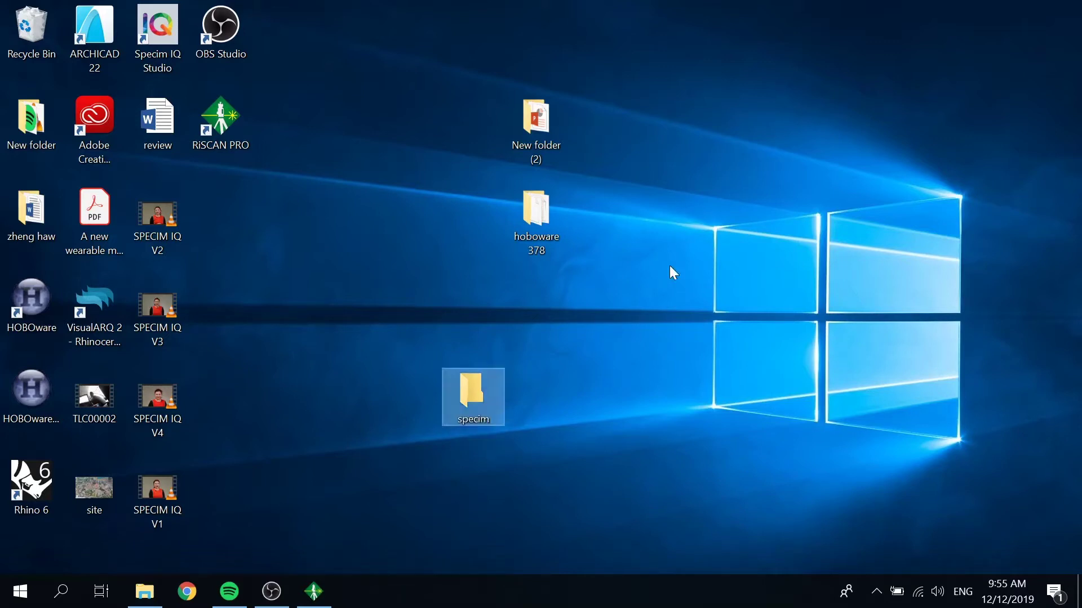
left_click_drag(274, 236, 589, 217)
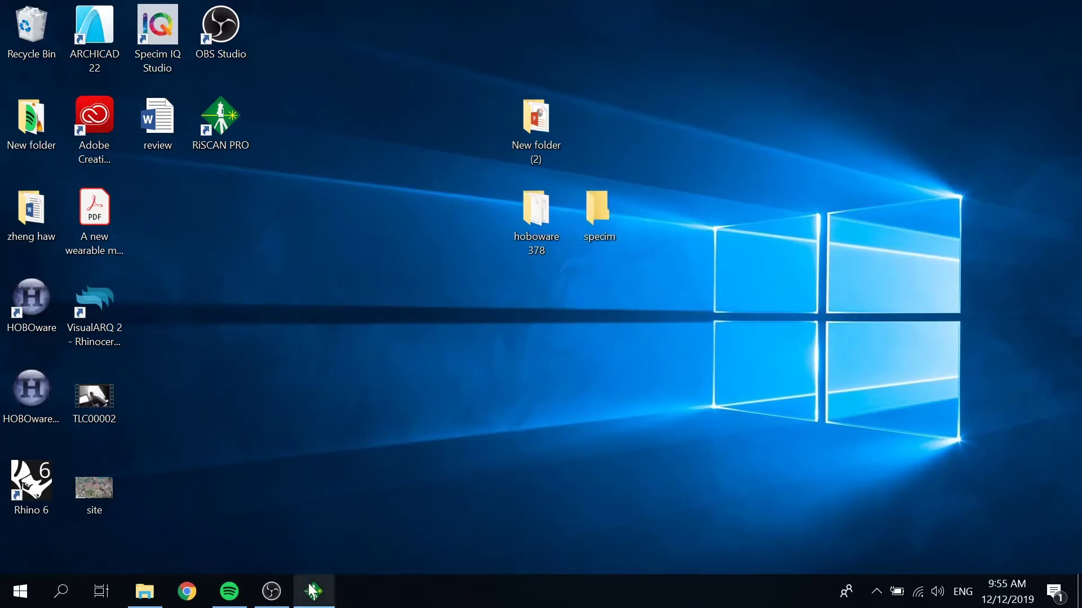
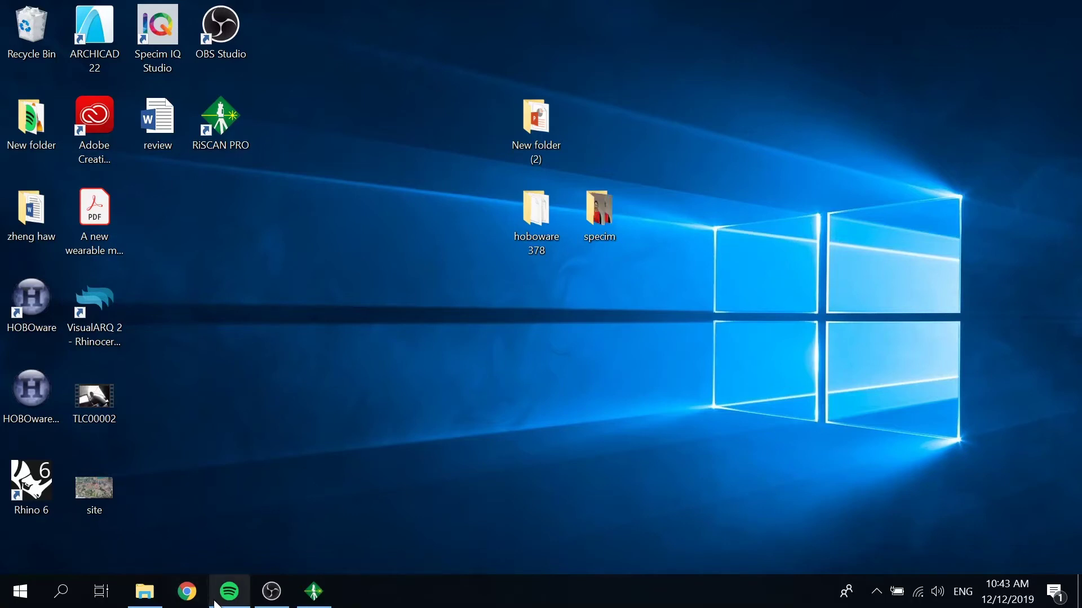
left_click(324, 603)
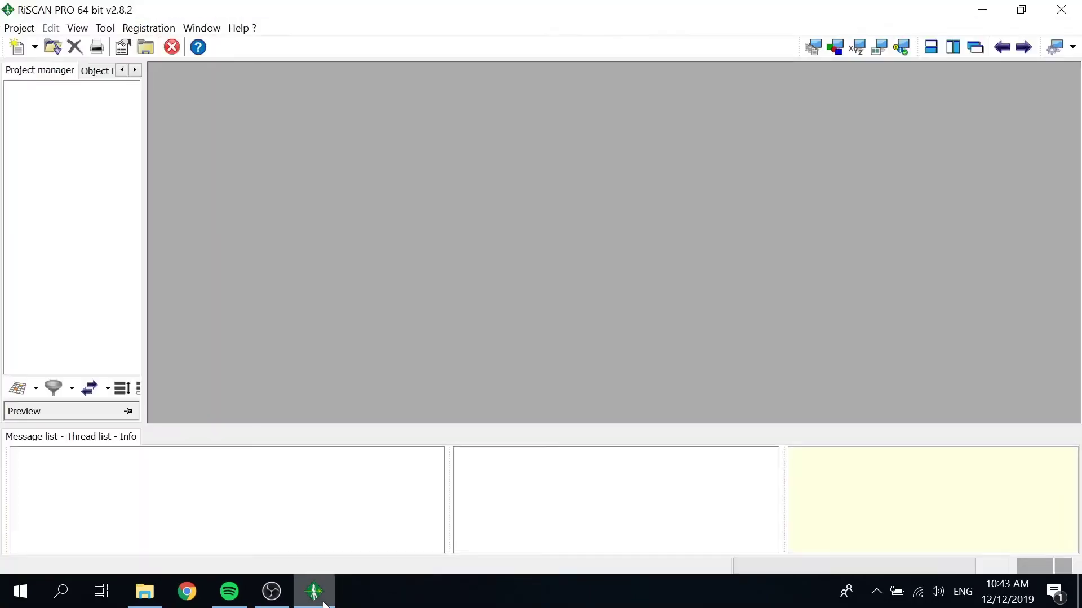
left_click(324, 603)
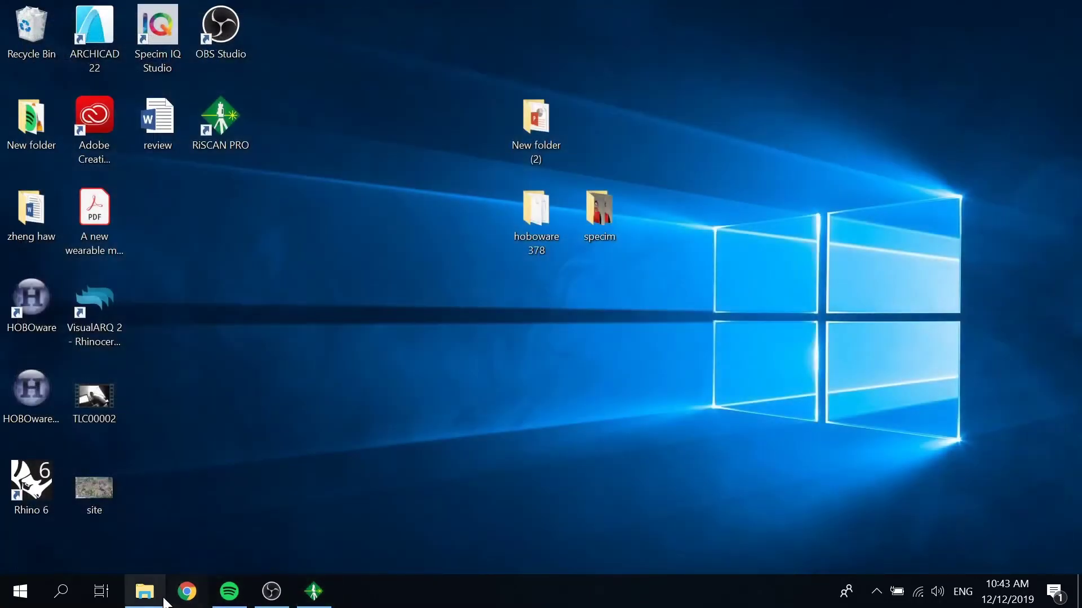
mouse_move(165, 602)
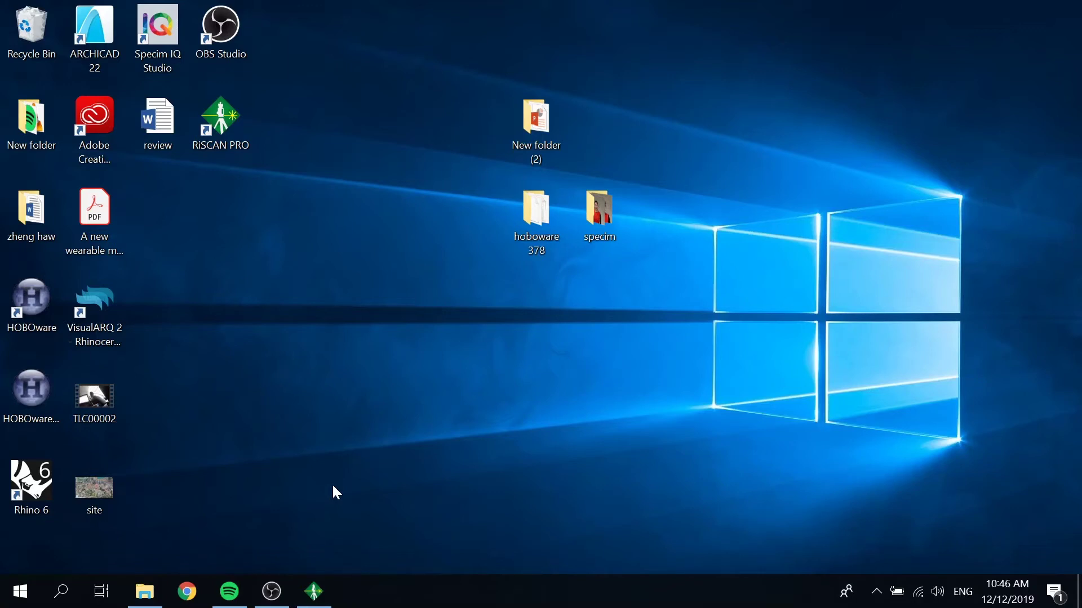
left_click(318, 591)
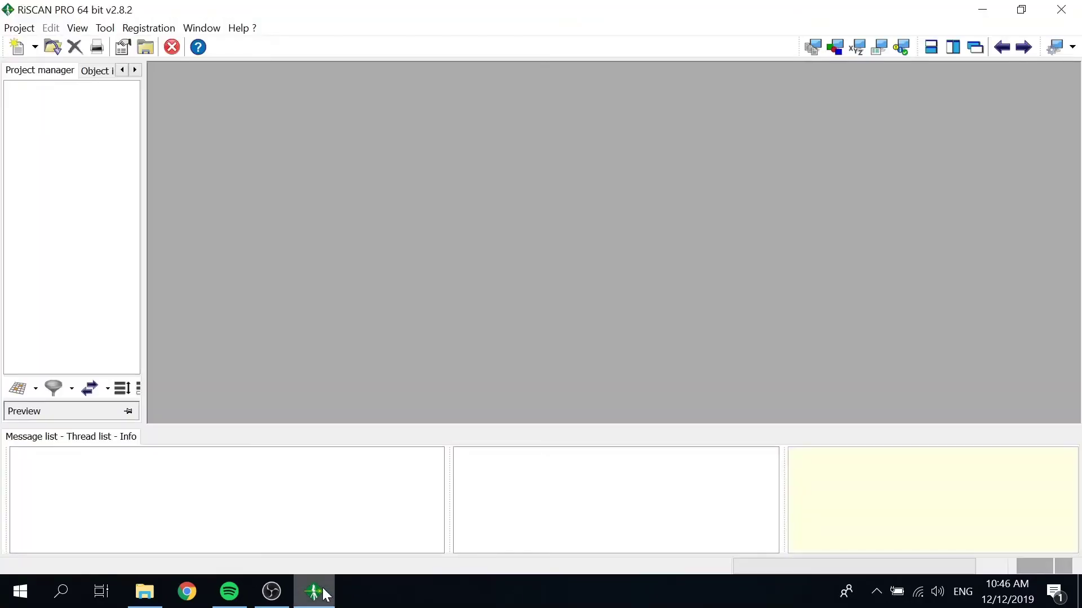
left_click(324, 592)
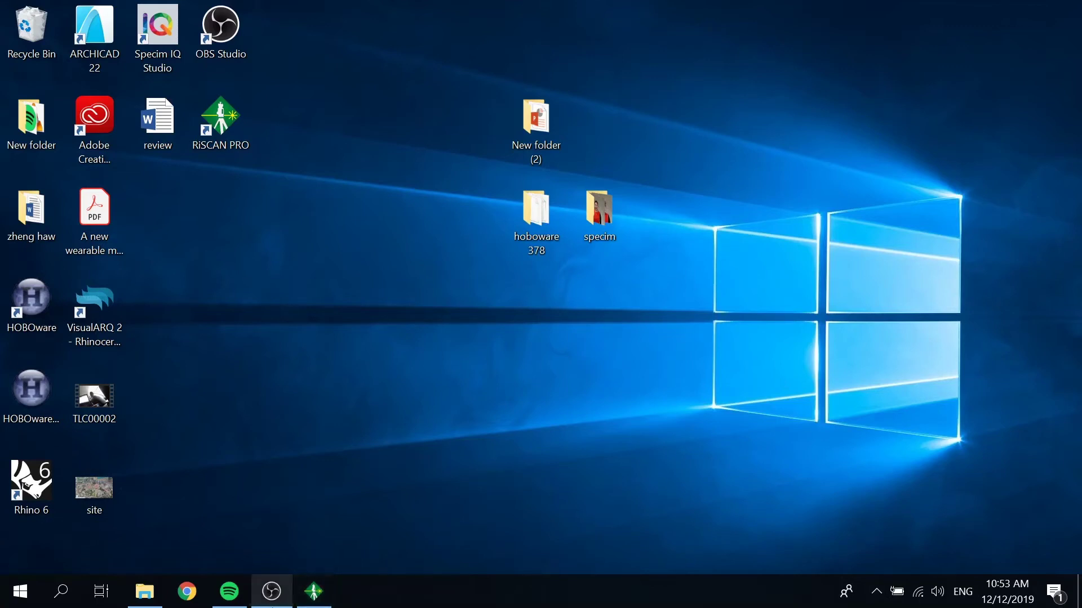
mouse_move(271, 594)
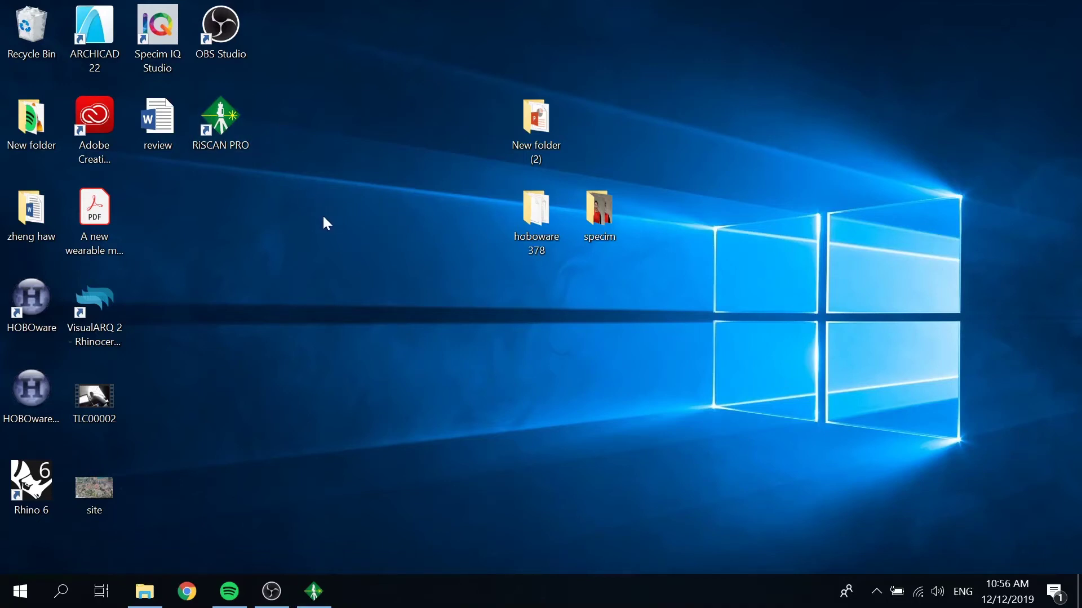
Switch to File Explorer and open the folder DCIM\100ANDRO on the SD card of the Xperia XZ1 Compact phone
left_click(143, 602)
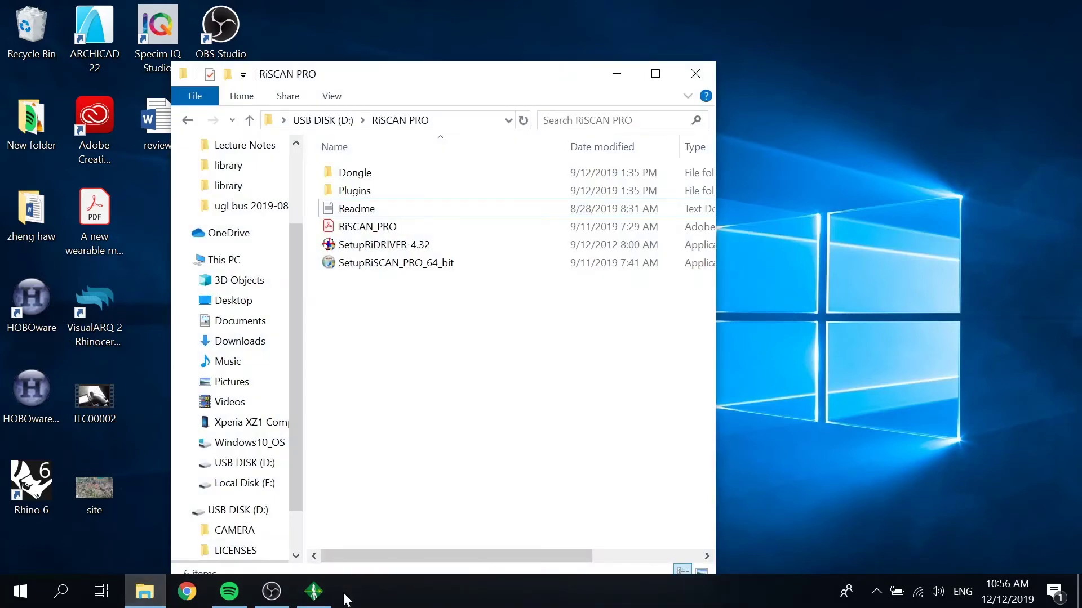
left_click(254, 424)
left_click(450, 211)
double_click(450, 206)
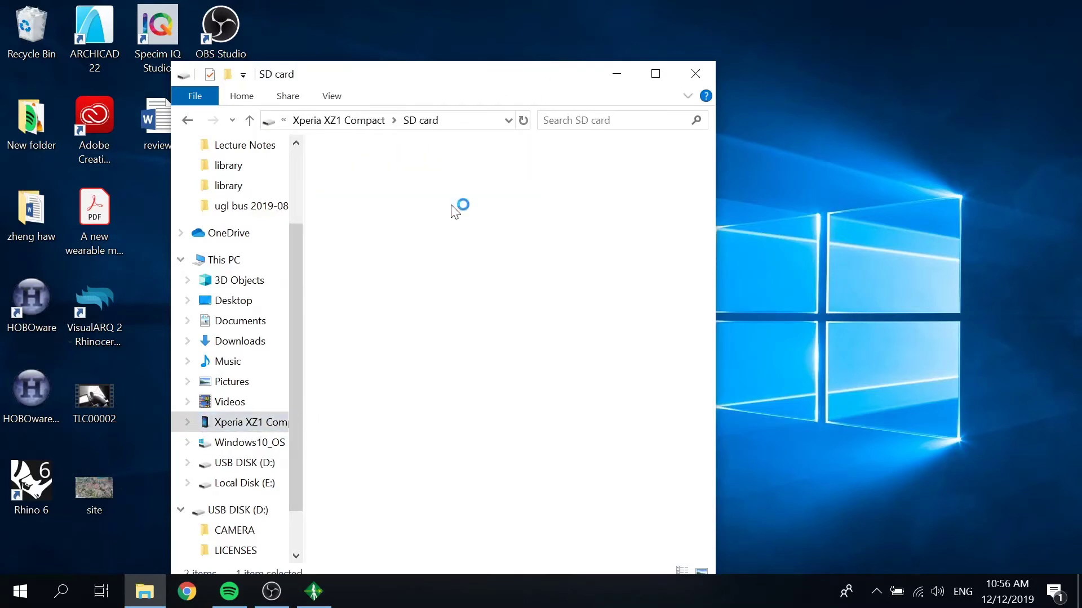
left_click(349, 119)
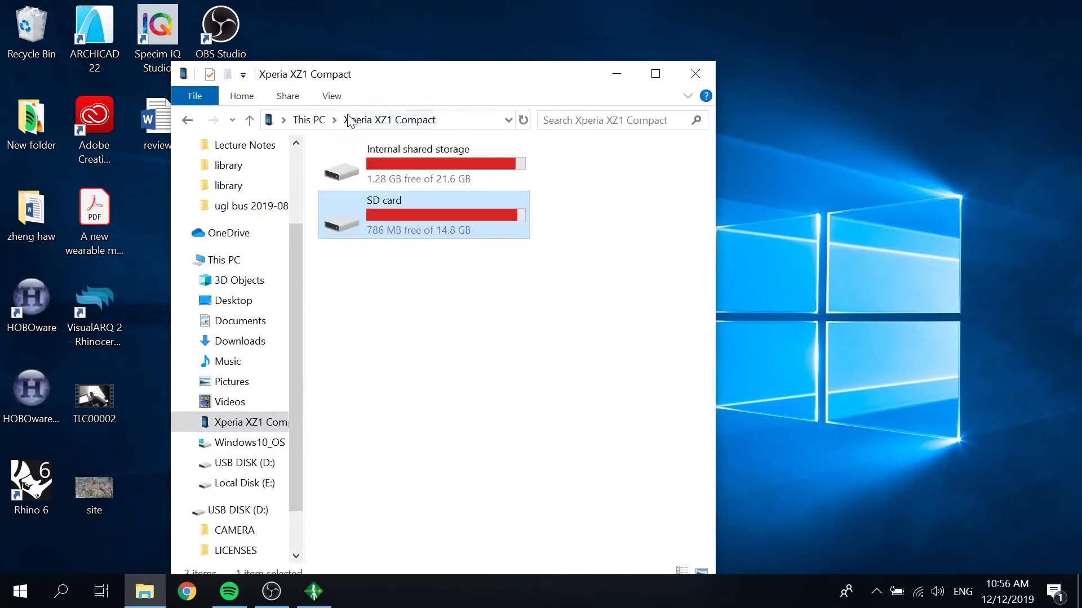
double_click(434, 235)
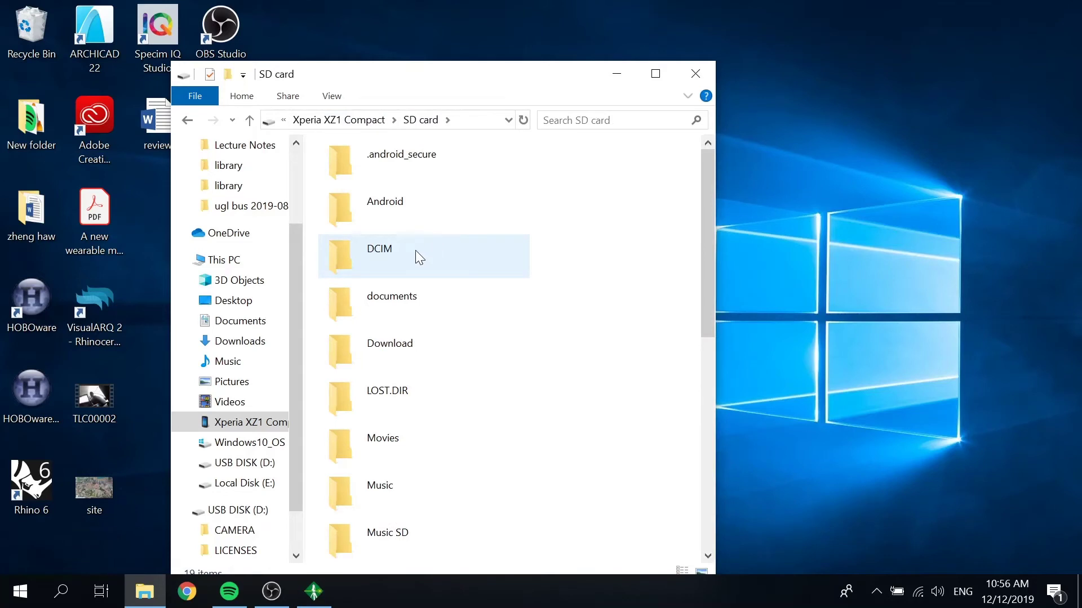
double_click(416, 252)
double_click(410, 171)
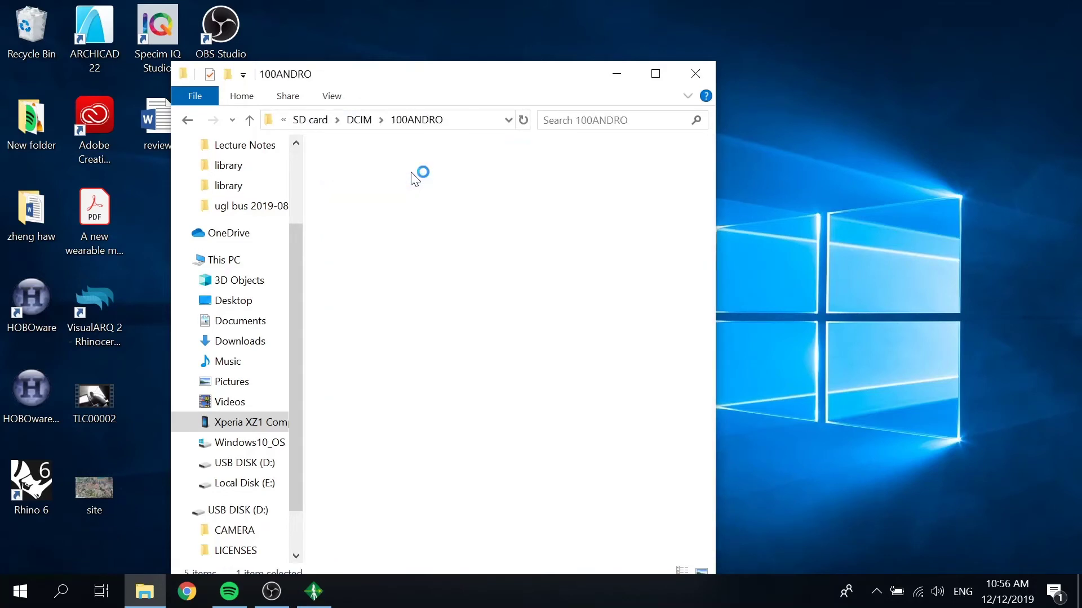
Show the 100ANDRO files in a detailed list in a wider window, sorted by size from smallest to largest
left_click(681, 571)
left_click(650, 154)
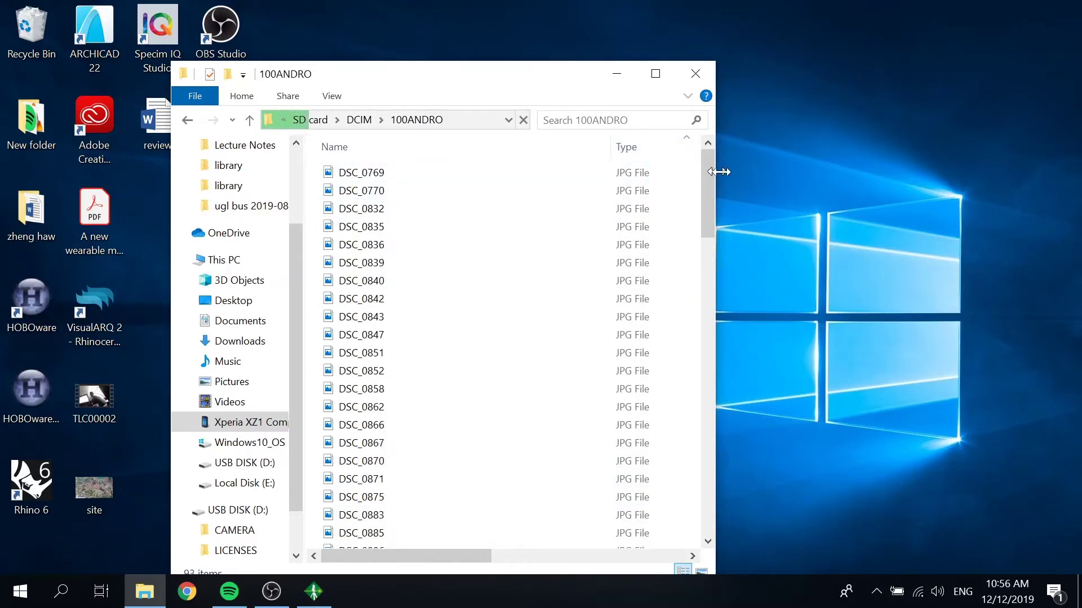
left_click_drag(714, 178, 996, 225)
left_click(780, 151)
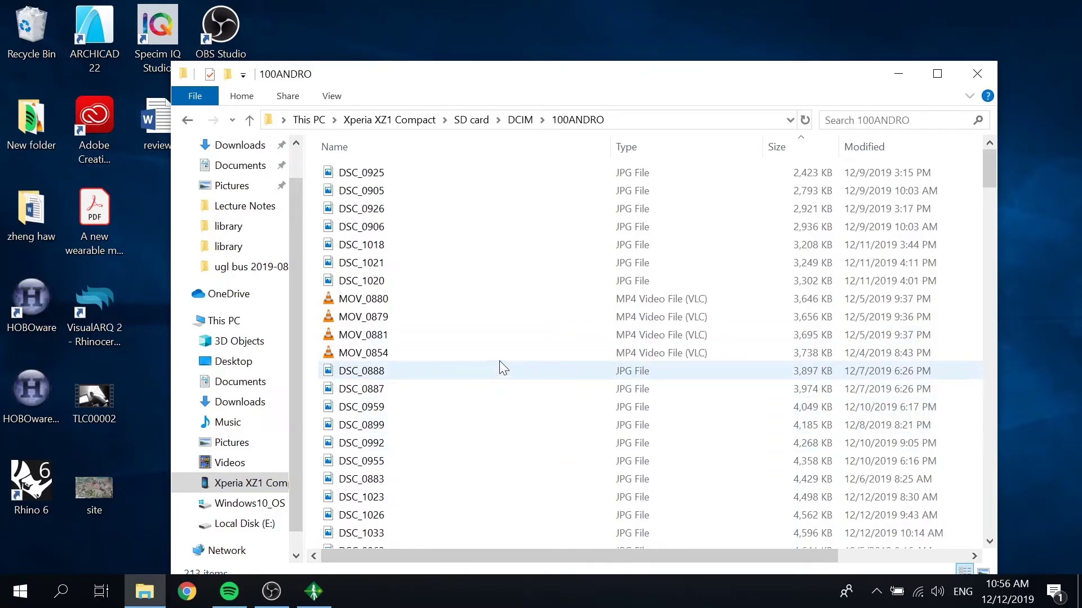
left_click(980, 174)
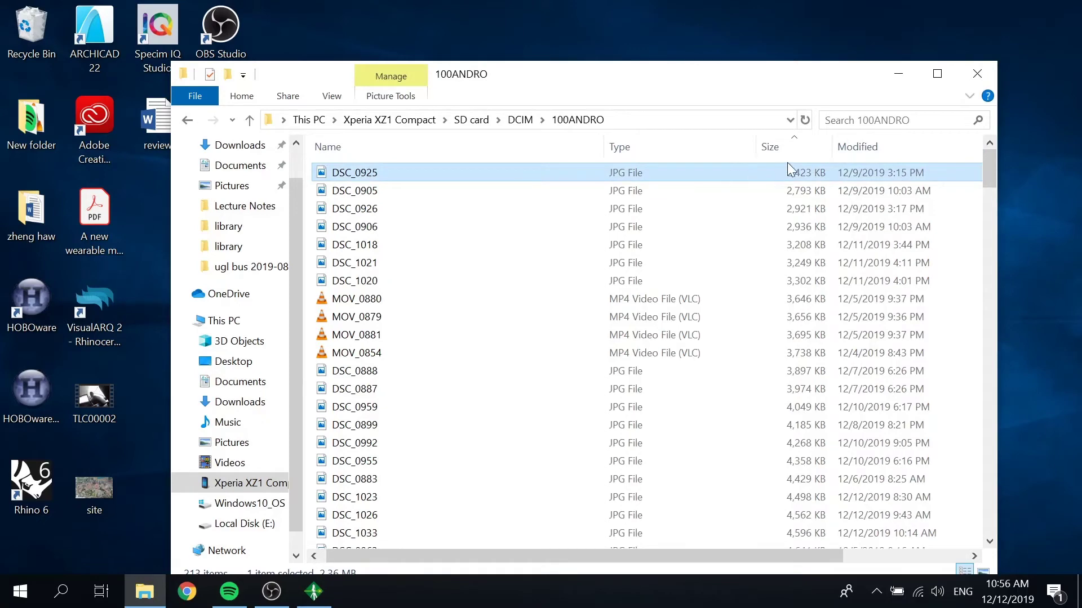
left_click(815, 146)
left_click(806, 145)
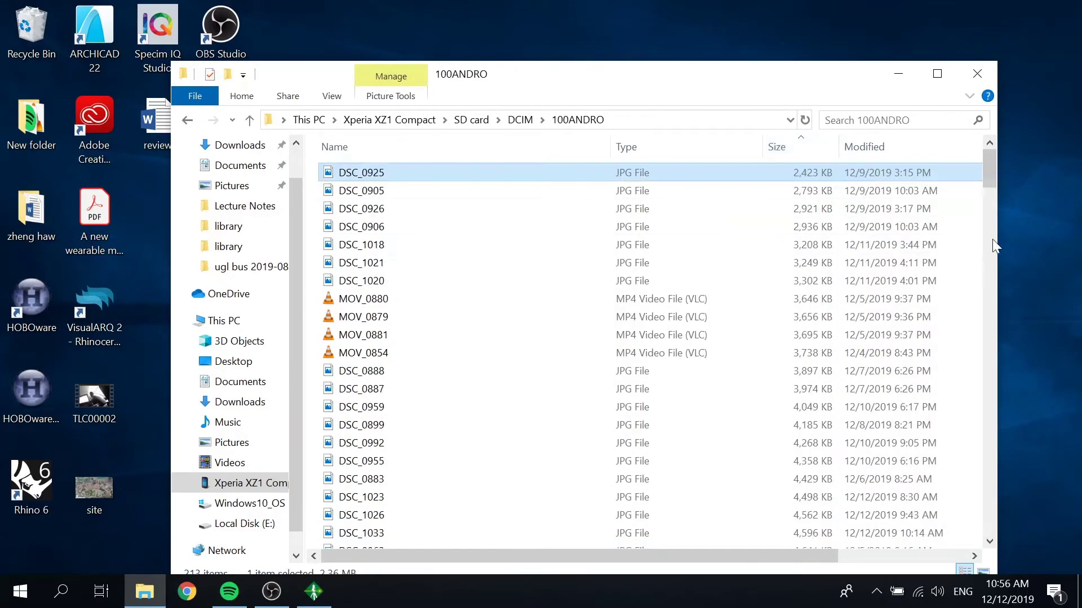
Select the six largest video files at the end of the list, from MOV_1031 to MOV_1044
left_click_drag(990, 173, 992, 546)
left_click(630, 451)
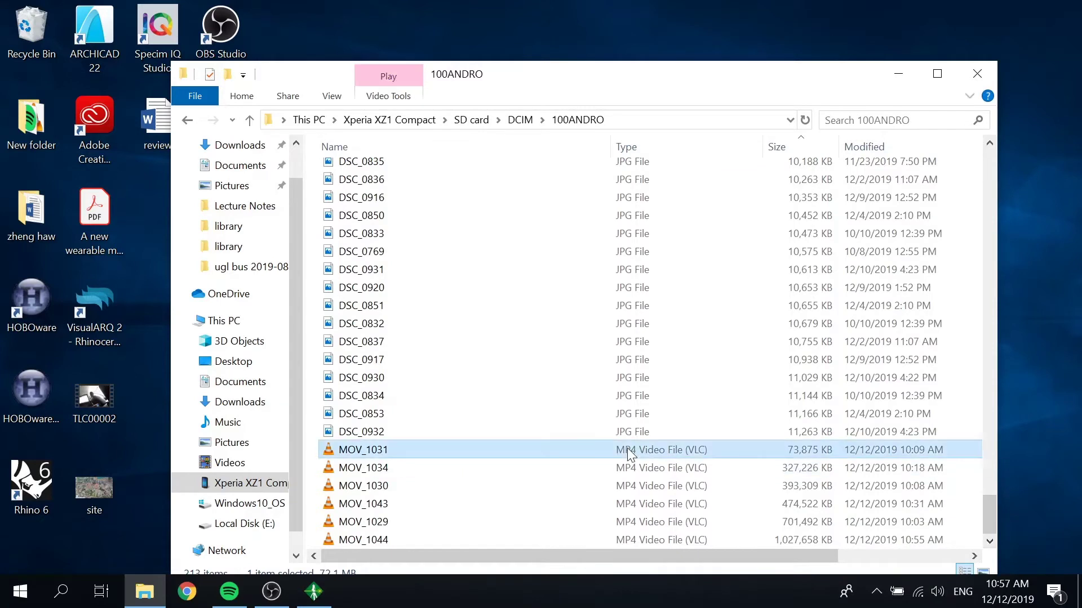
left_click(647, 541, "shift")
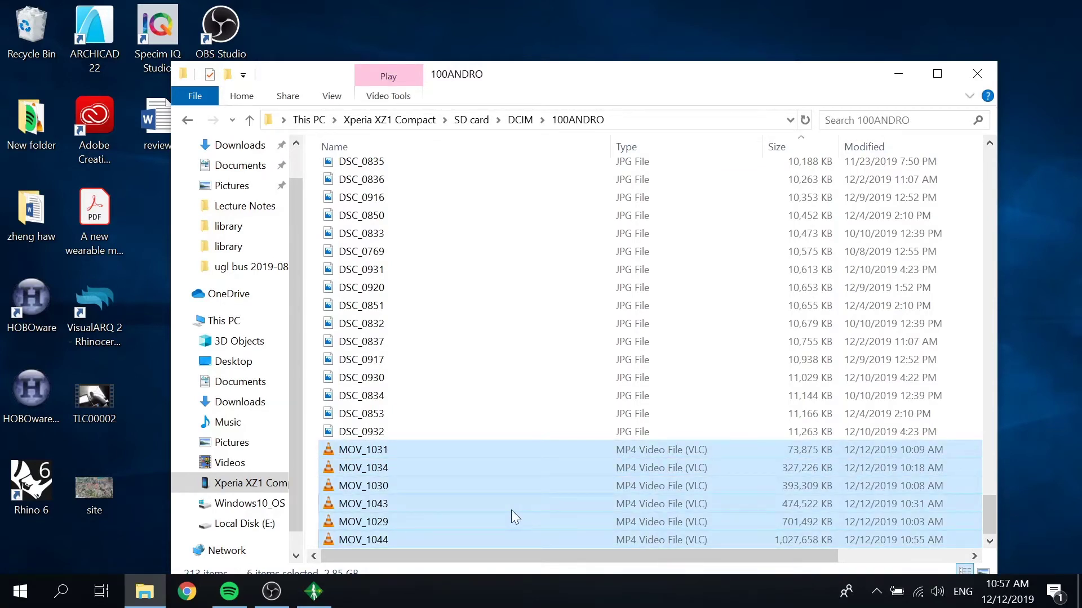
Create a desktop folder named lidar 3 and copy the six selected phone videos into it
left_click(486, 40)
right_click(495, 32)
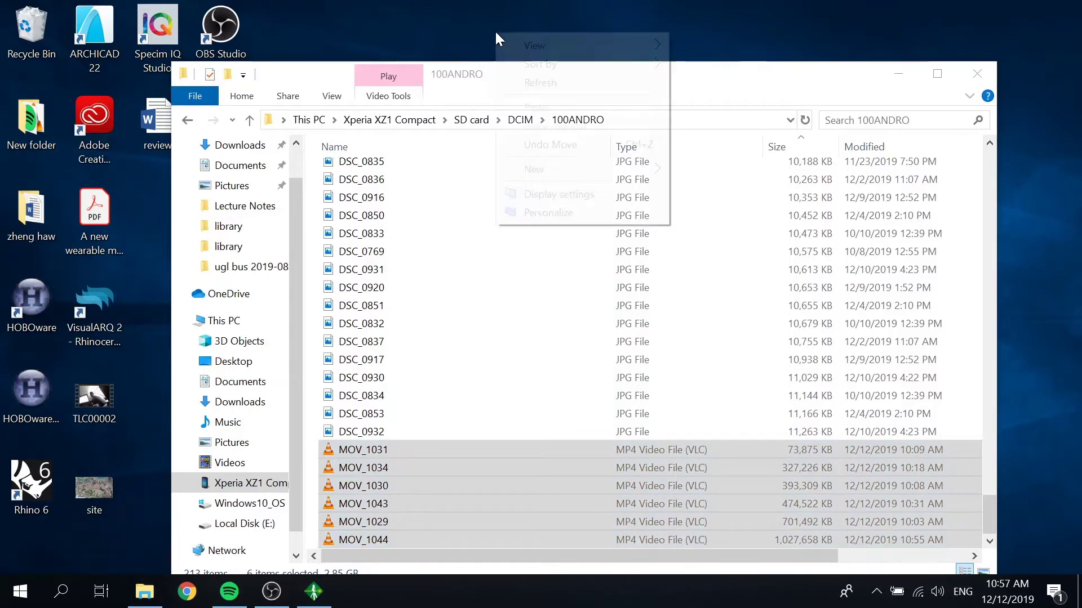
mouse_move(583, 166)
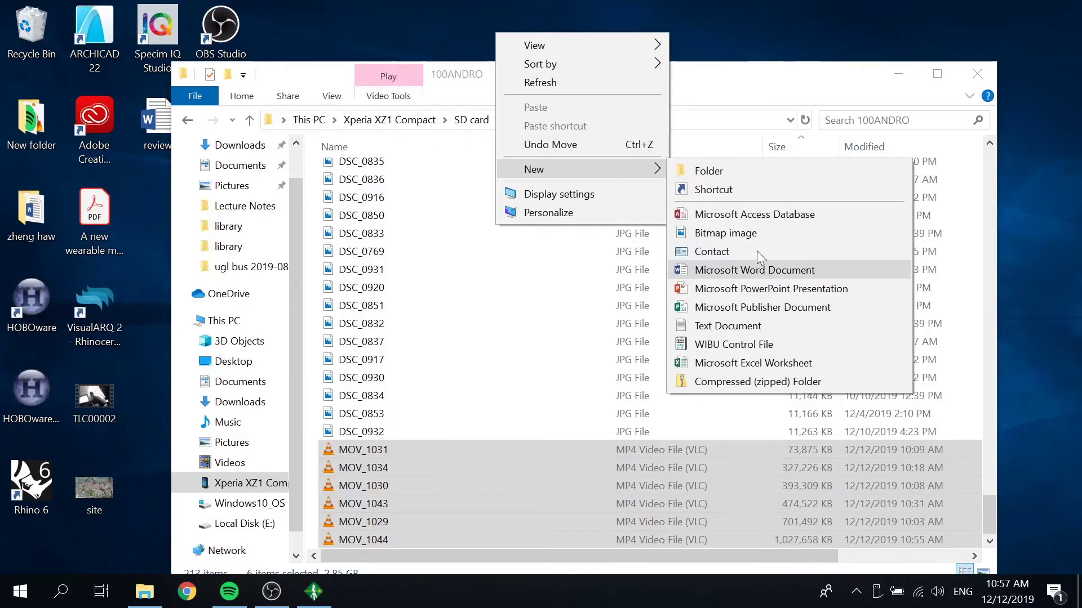
left_click(756, 167)
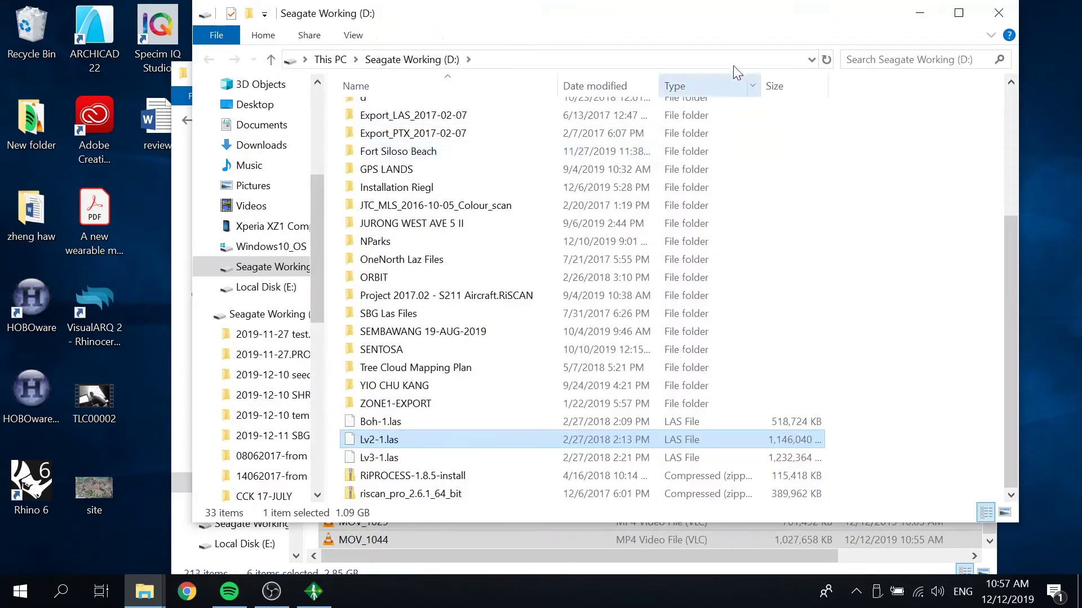
left_click_drag(728, 9, 889, 255)
left_click(560, 61)
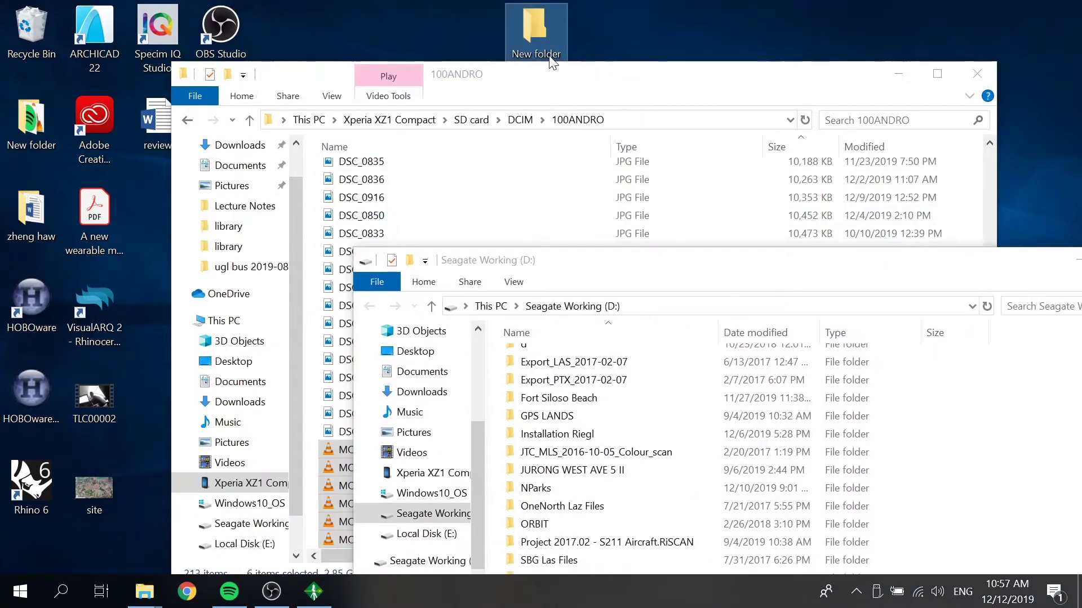
key("F2")
type("lidar 3")
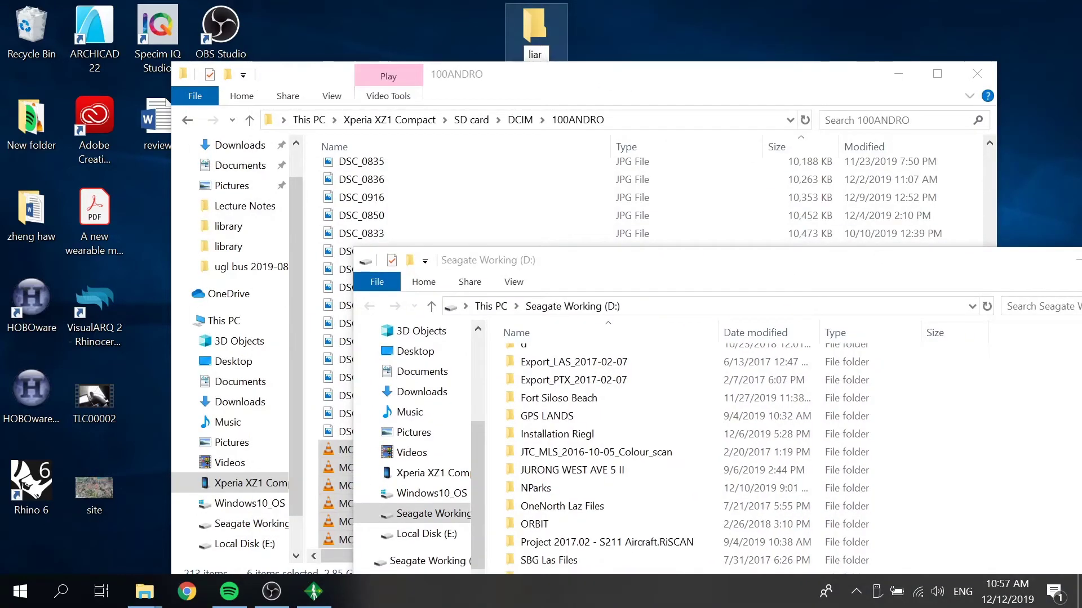
key("Return")
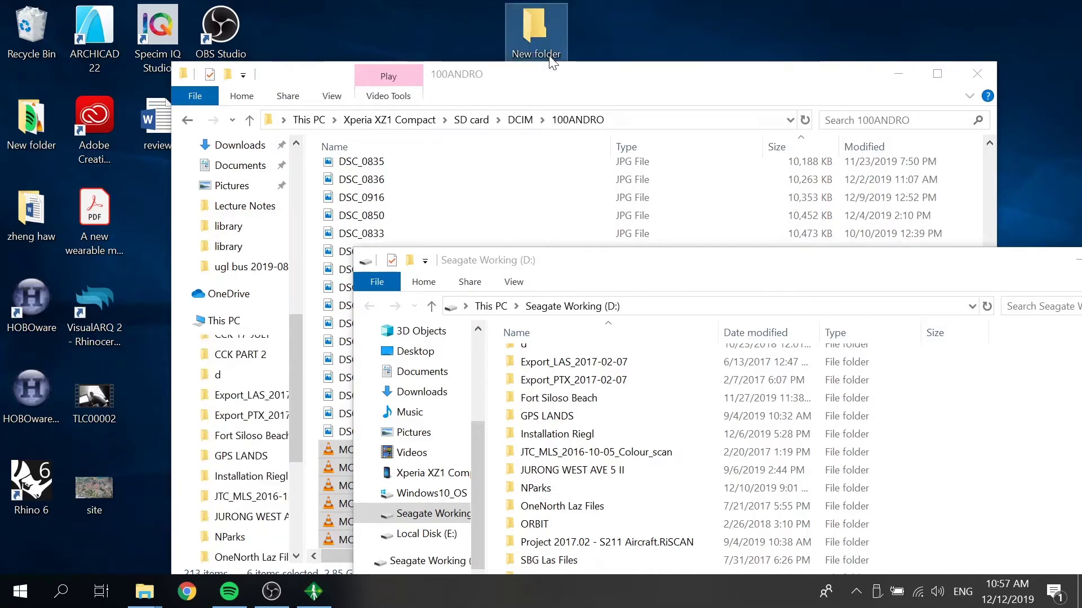
left_click_drag(552, 83, 873, 63)
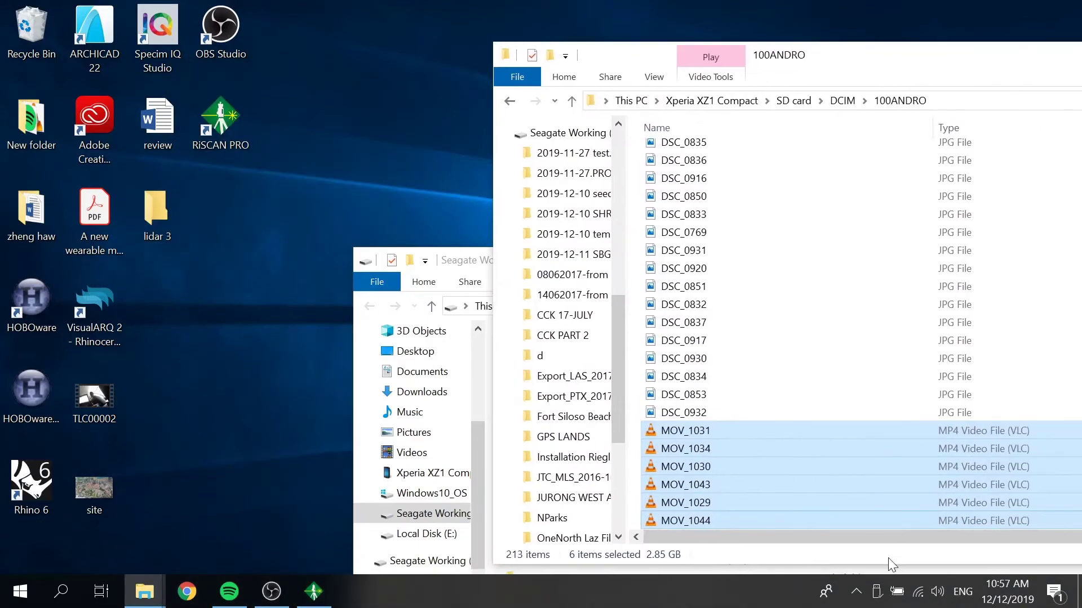
left_click_drag(685, 448, 140, 202)
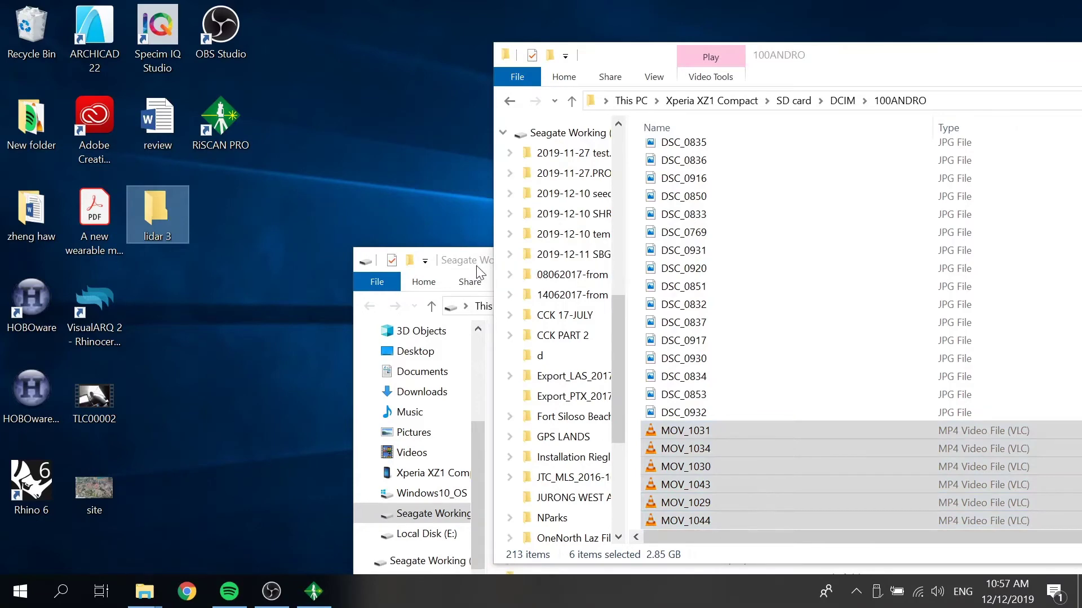
Switch to the Seagate Working (D:) window and open the folder Installation Riegl\Licenses
left_click(491, 263)
left_click_drag(766, 257, 708, 43)
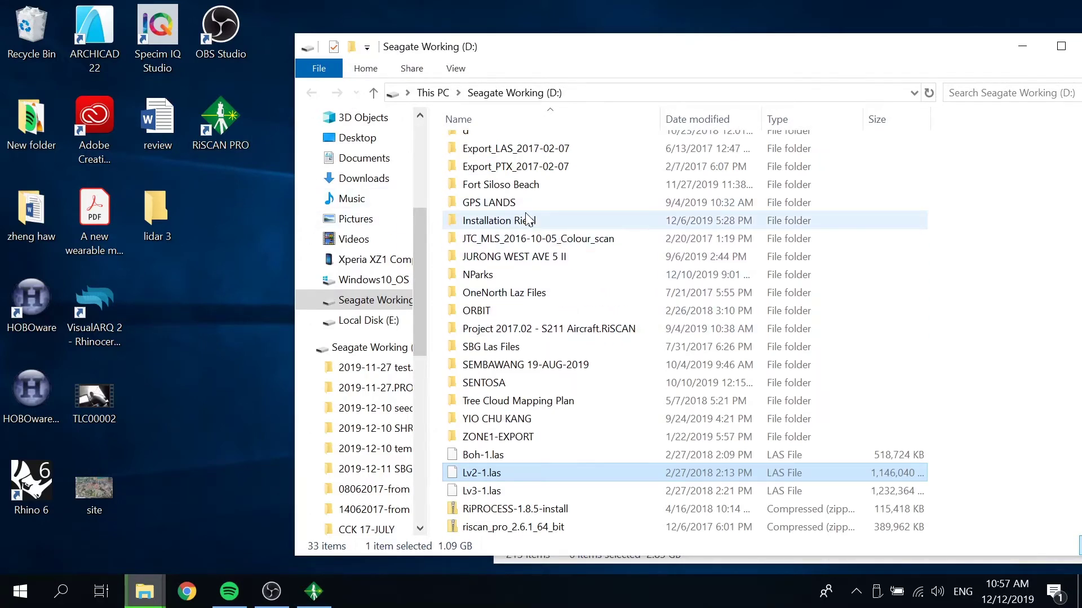
left_click(525, 222)
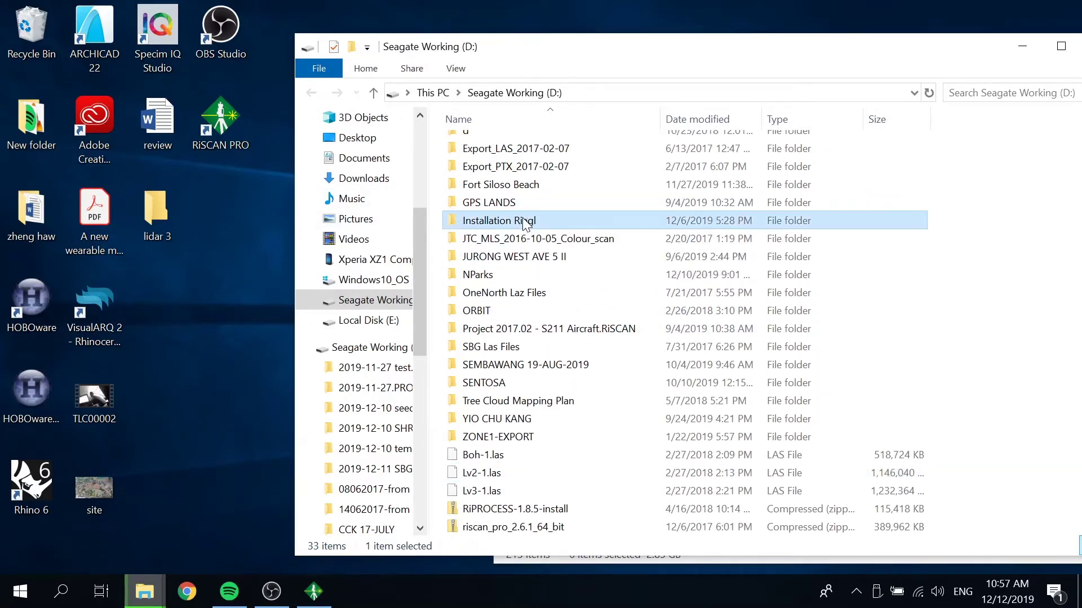
double_click(525, 222)
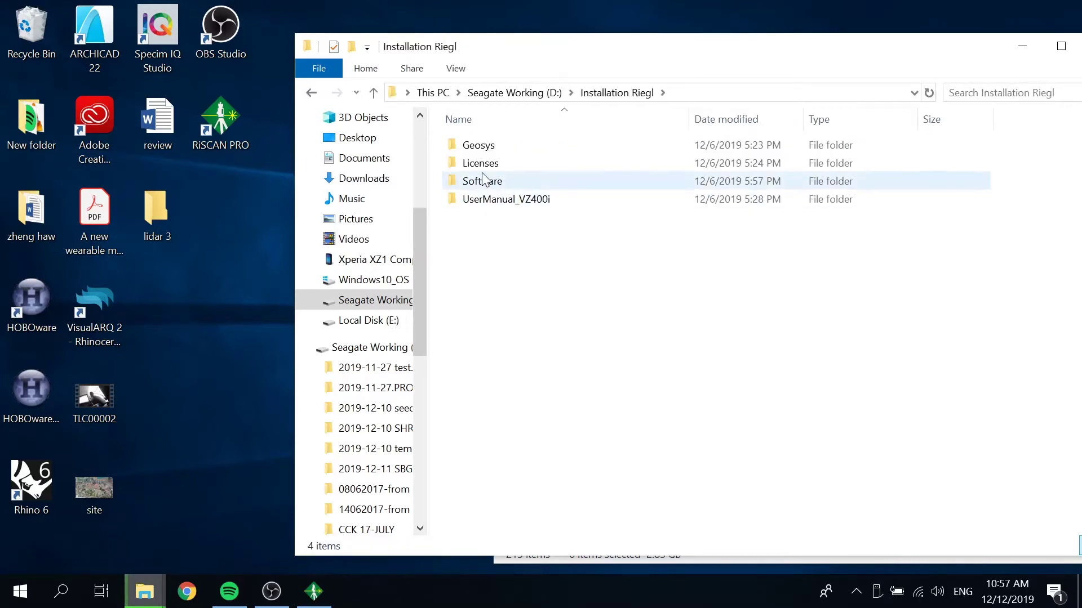
double_click(483, 151)
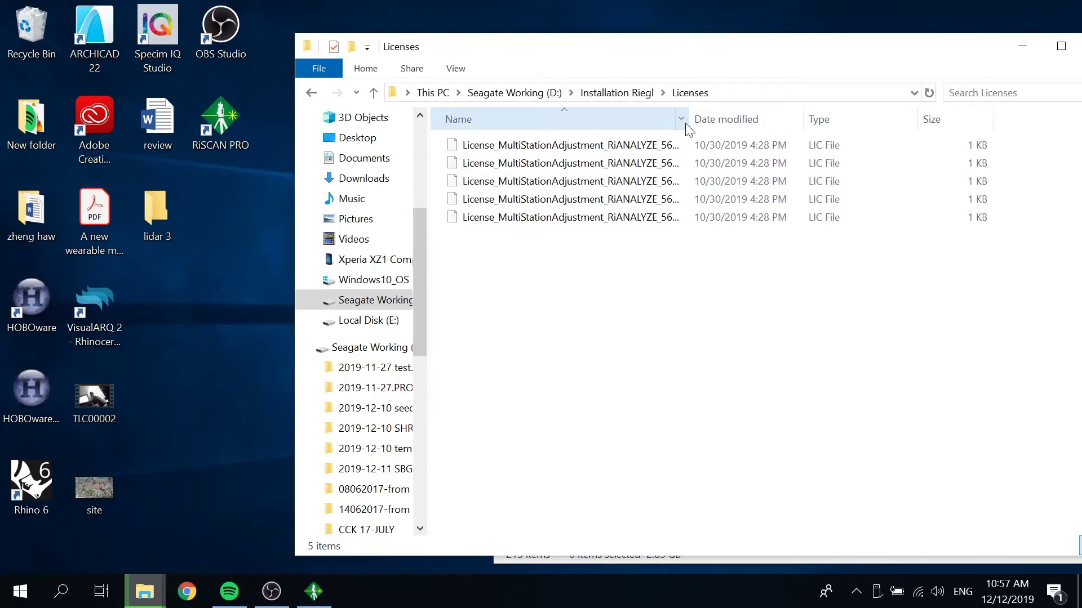
Widen the name column of the Licenses folder until the full license file names can be read to their endings
left_click_drag(697, 124, 1035, 112)
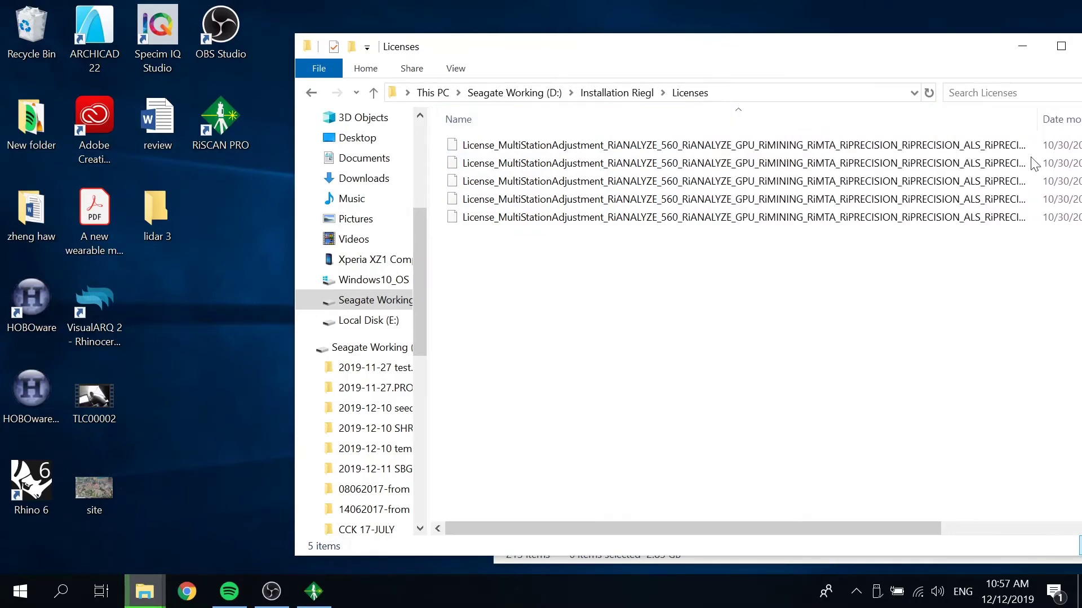
left_click_drag(639, 530, 805, 531)
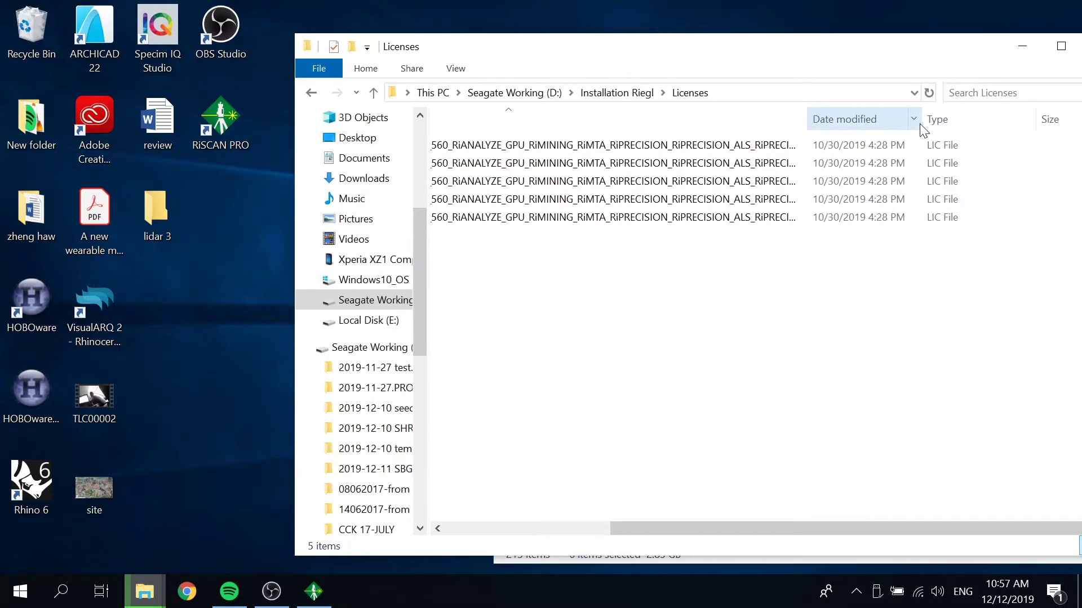
left_click_drag(927, 119, 1023, 120)
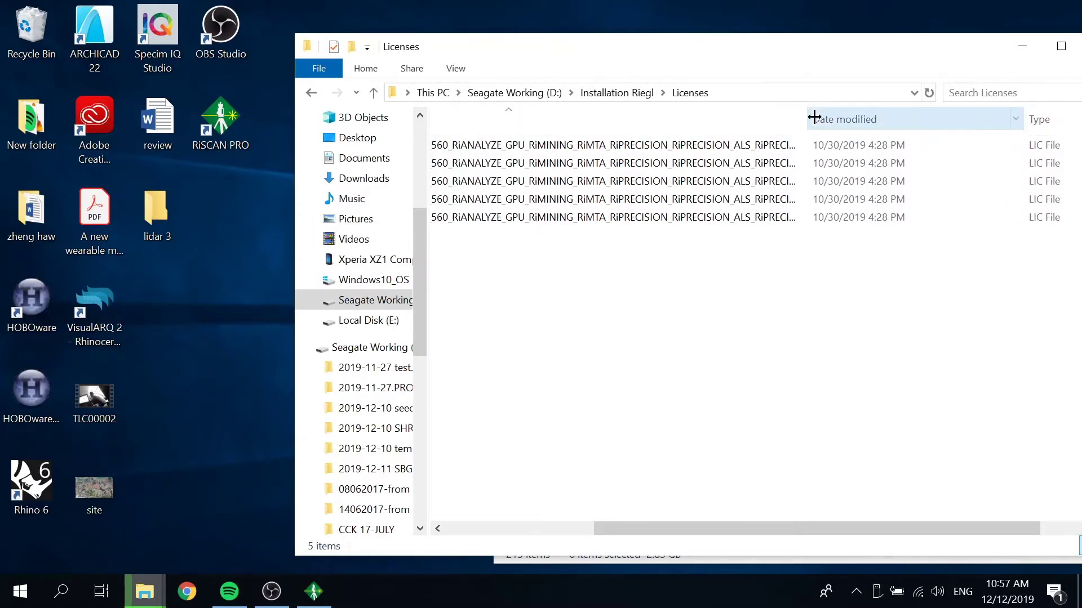
left_click_drag(811, 118, 1041, 124)
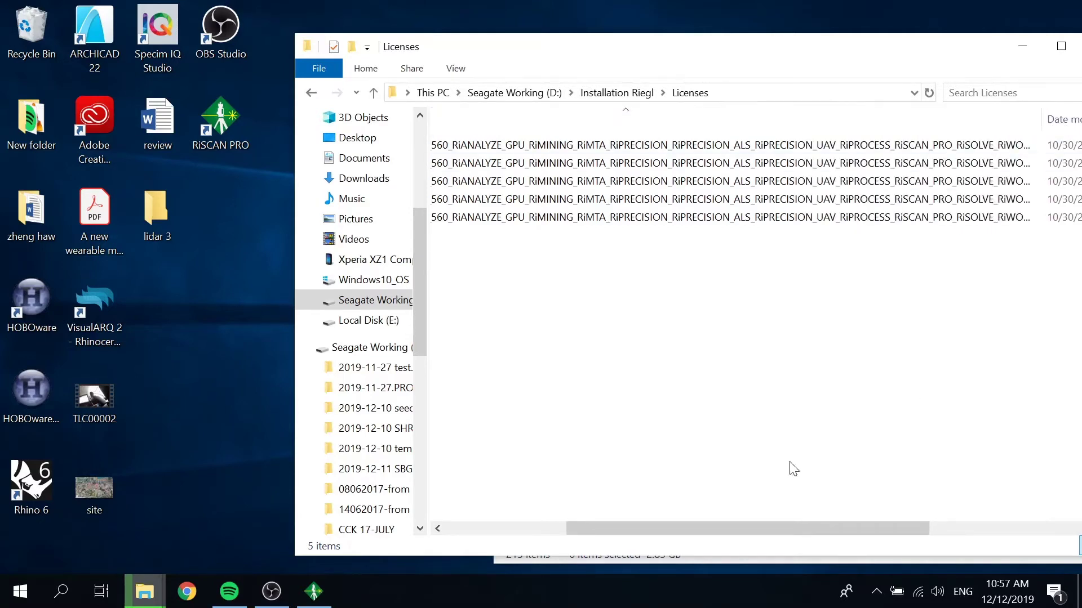
left_click_drag(697, 528, 879, 526)
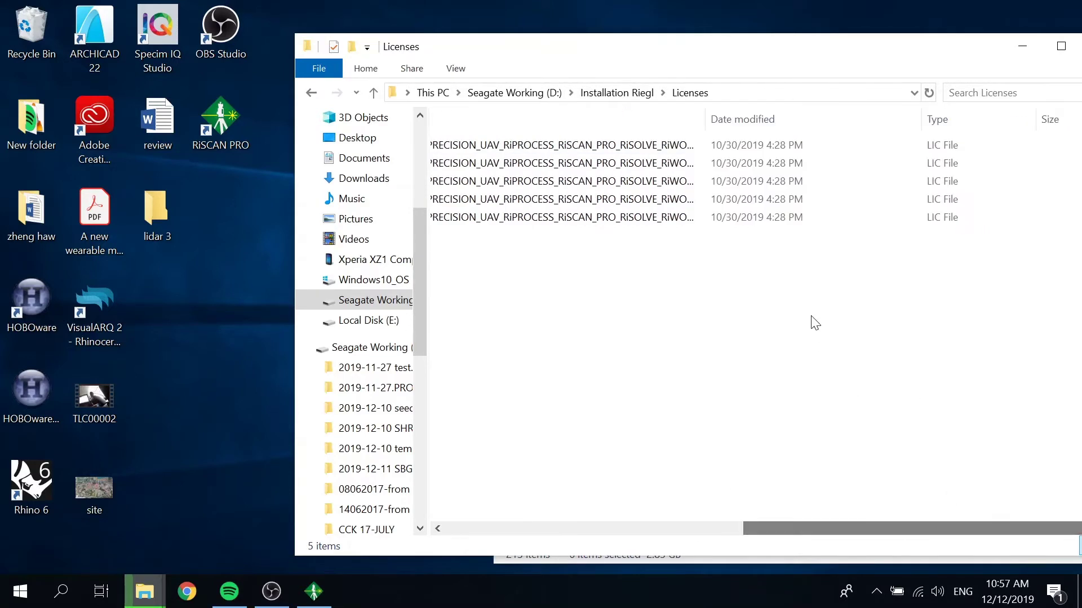
double_click(704, 123)
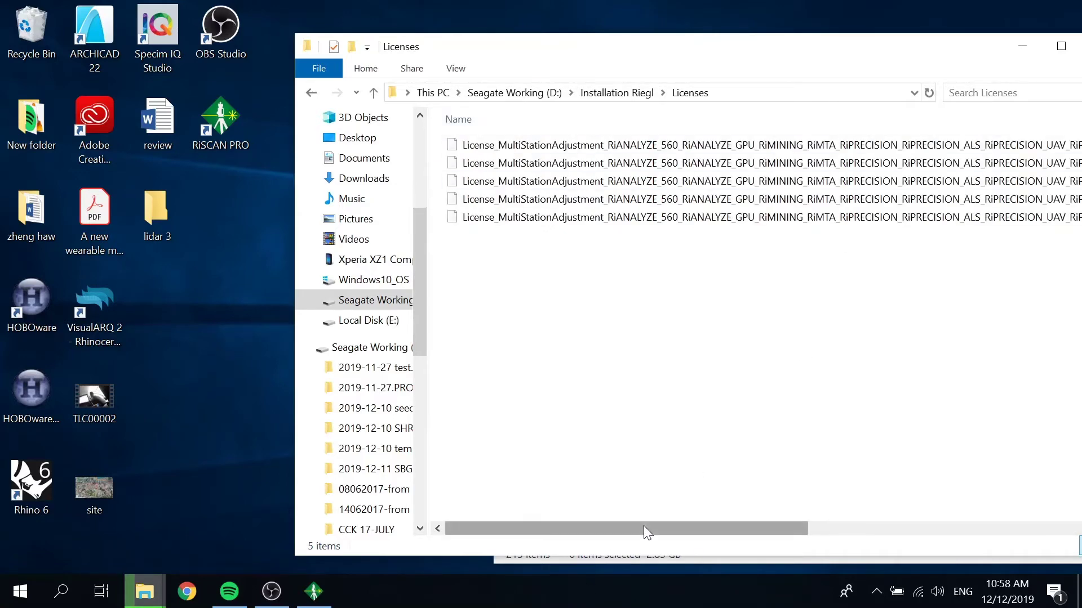
left_click_drag(643, 533, 941, 527)
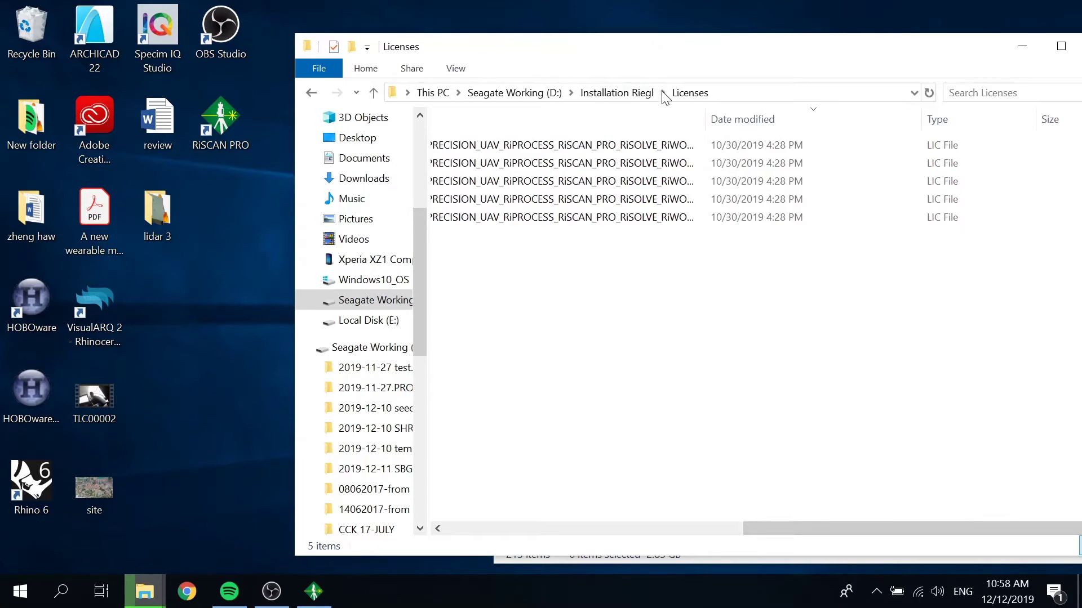
left_click_drag(705, 121, 1077, 120)
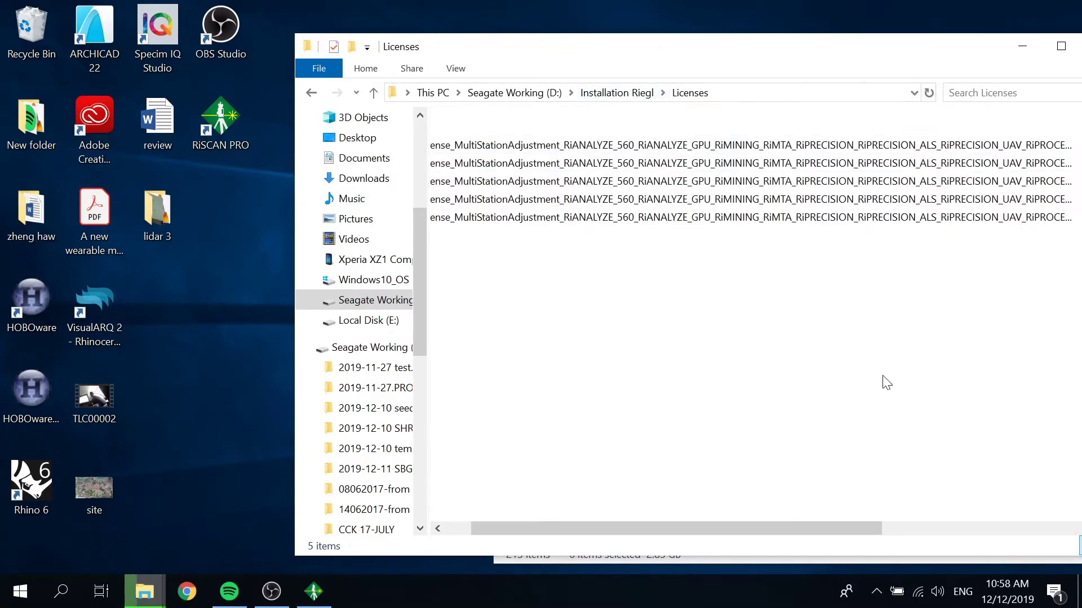
left_click_drag(653, 529, 957, 338)
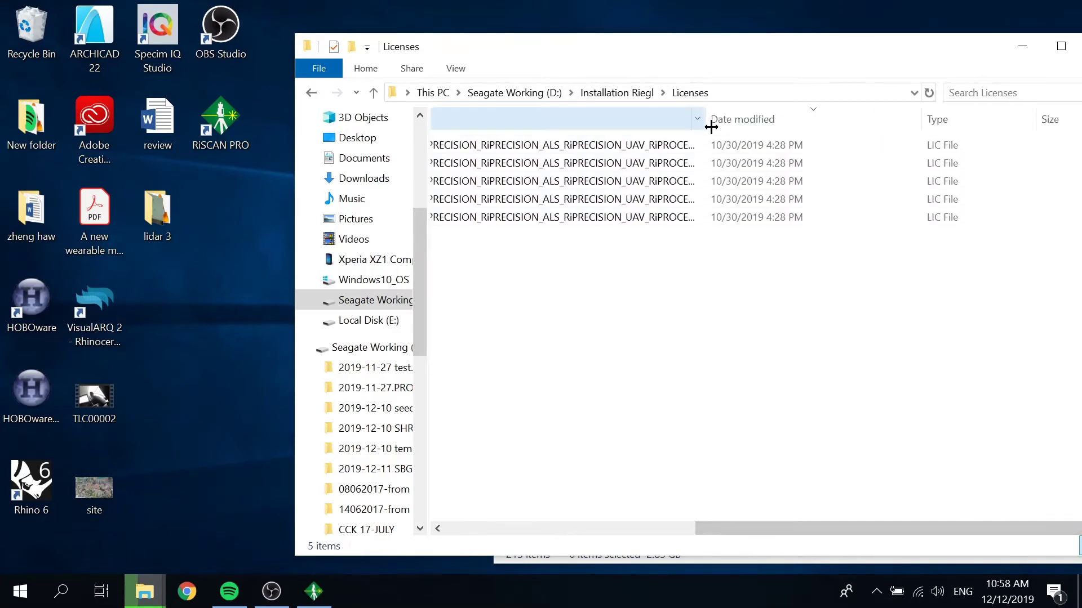
left_click_drag(707, 118, 1008, 119)
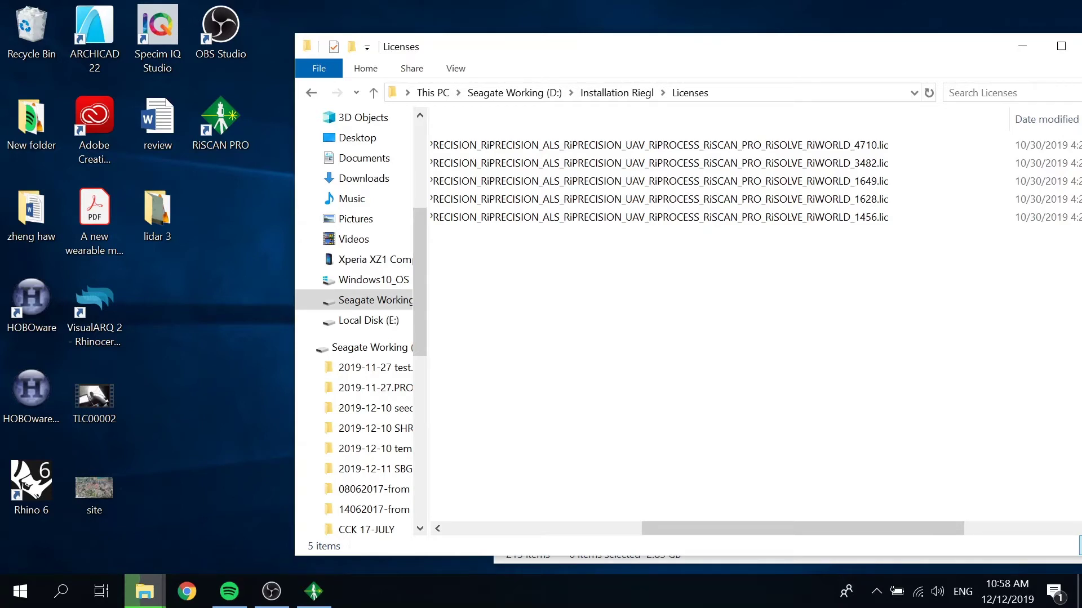
Copy the license file ending in RiWORLD_4710.lic to the desktop and close the Licenses window
left_click(652, 148)
left_click_drag(652, 149, 207, 207)
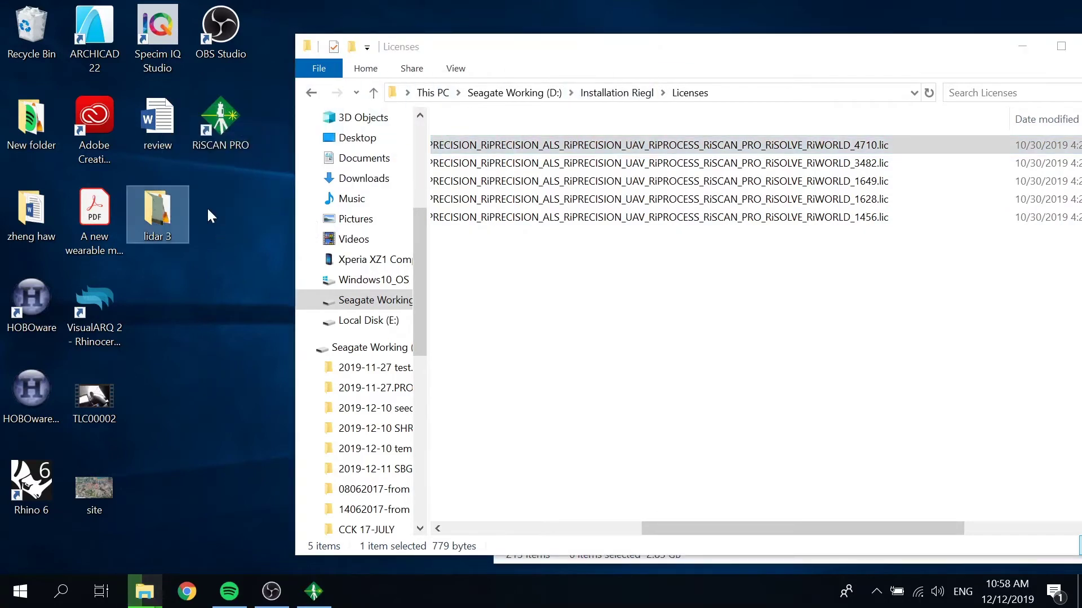
left_click(282, 425)
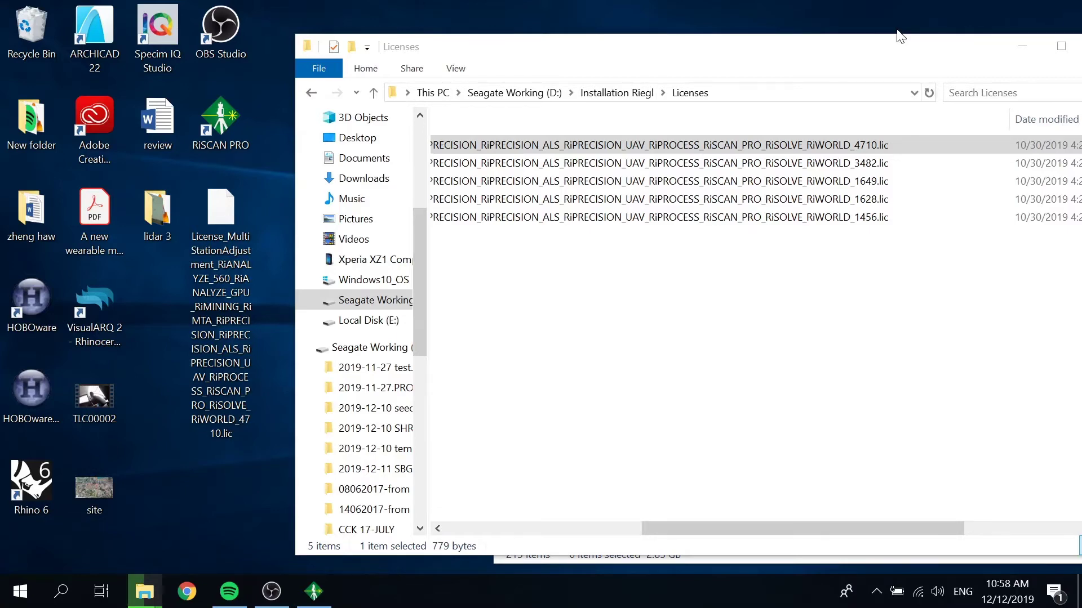
key("ctrl+w")
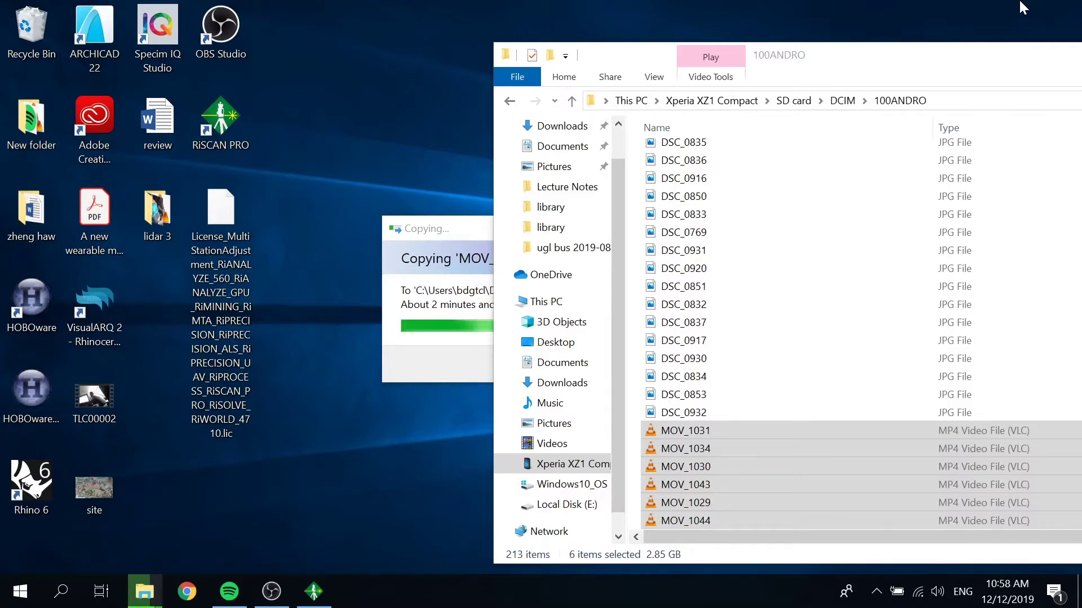
Bring up the video copy progress, and cut the copied license file on the desktop
left_click(465, 252)
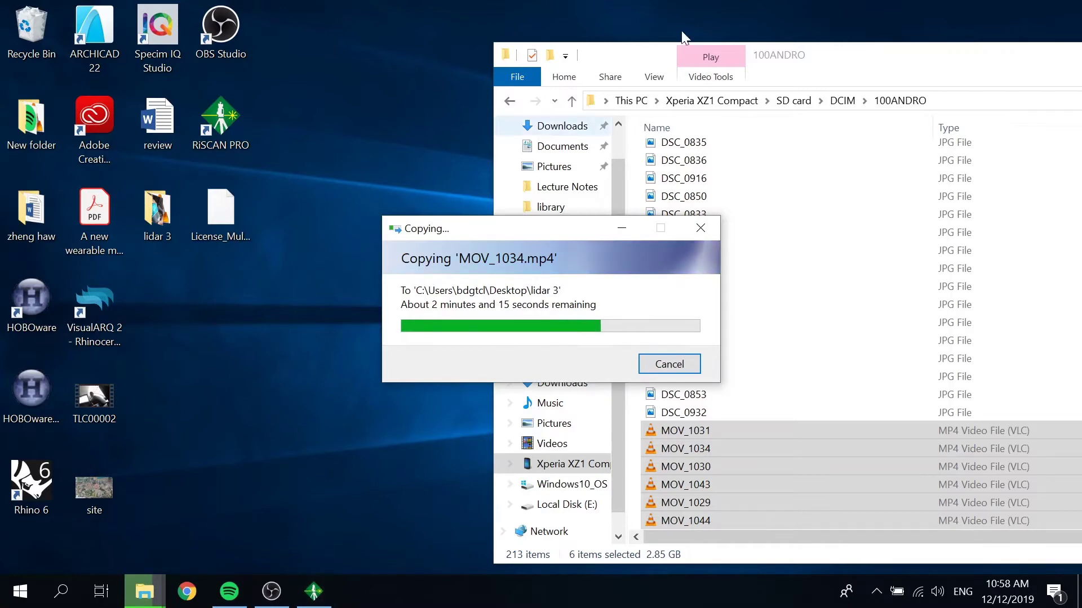
left_click(793, 55)
left_click_drag(792, 55, 749, 65)
left_click(203, 357)
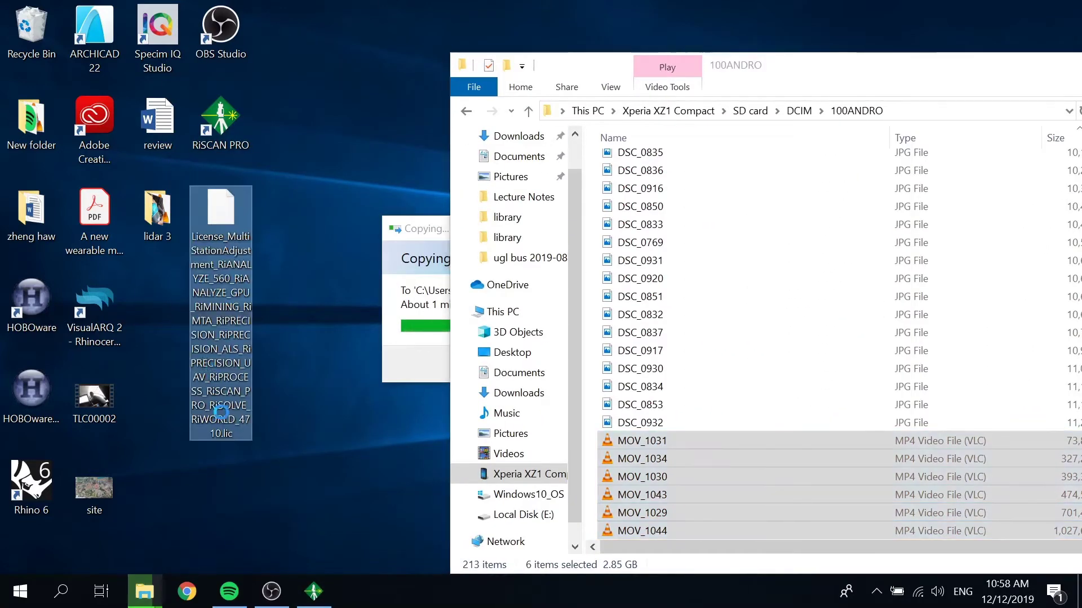
left_click(317, 467)
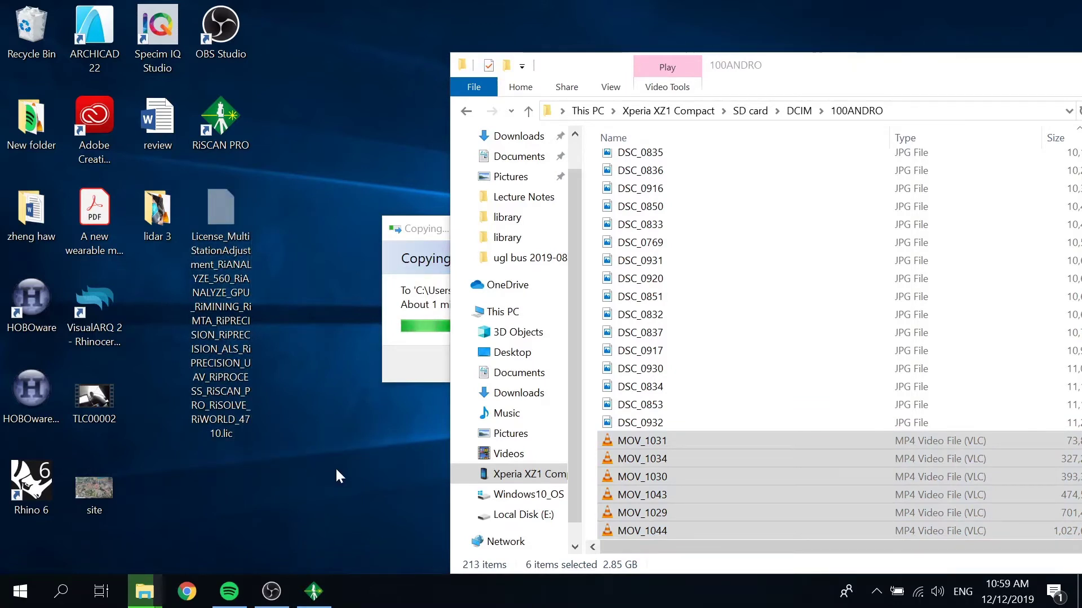
Create and open a Word document named steps on the desktop, and return to the desktop
right_click(363, 465)
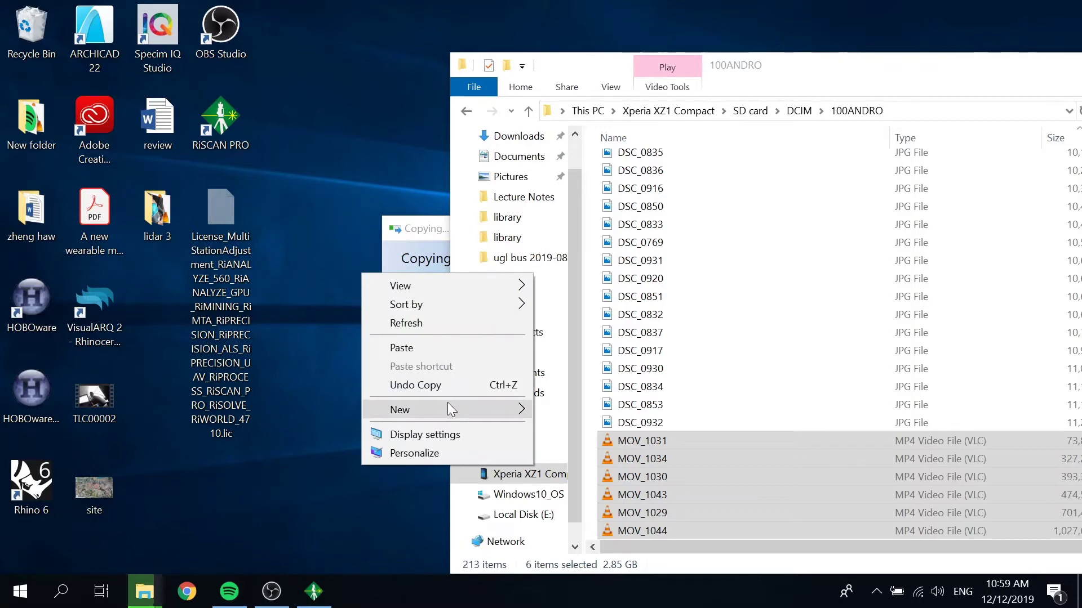
mouse_move(447, 404)
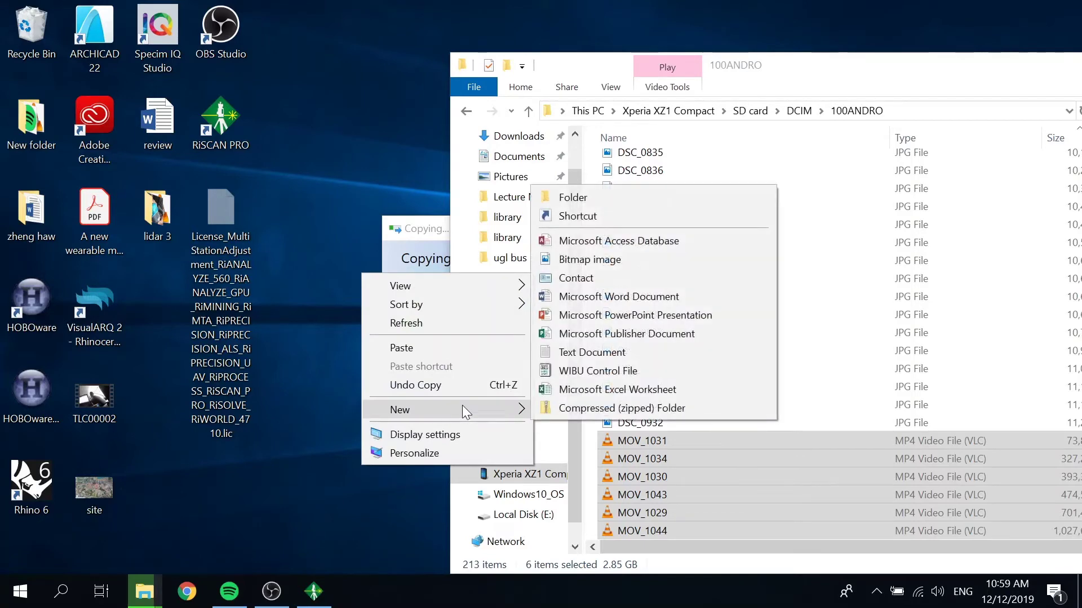
left_click(650, 297)
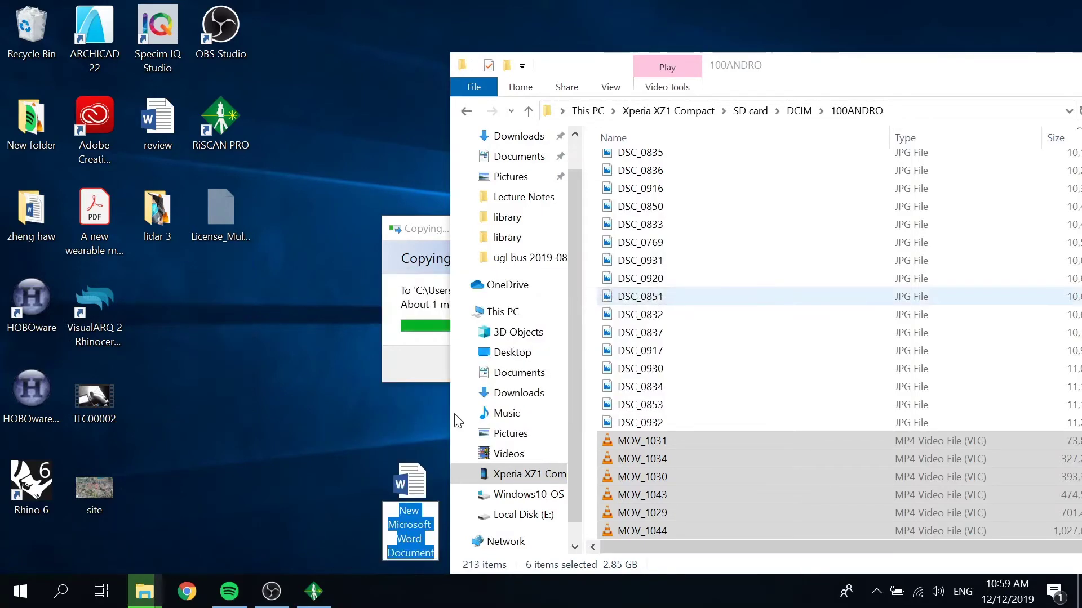
type("steps")
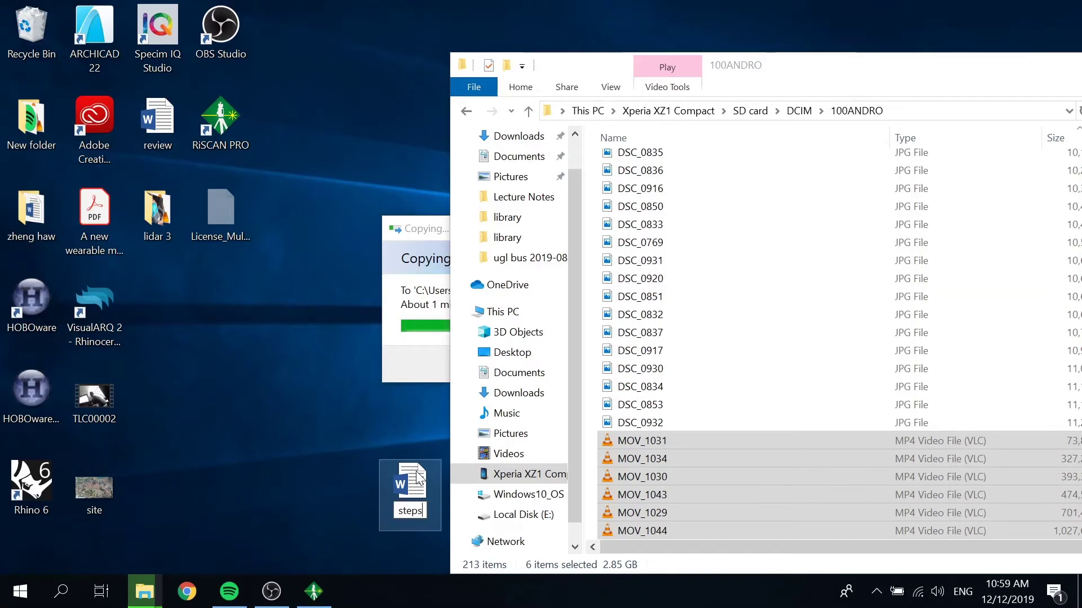
key("Return")
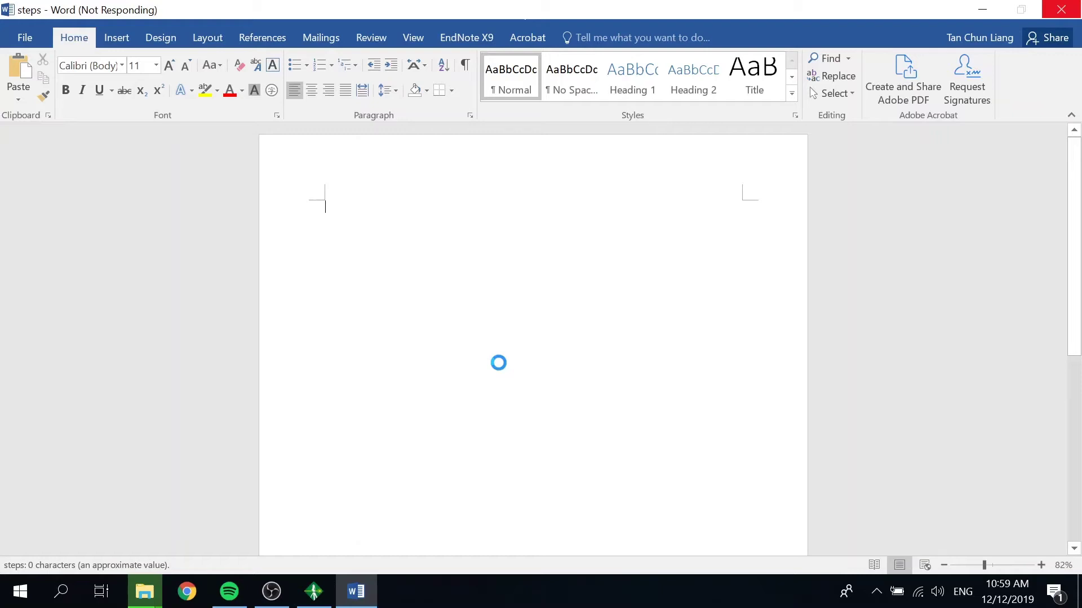
left_click(352, 594)
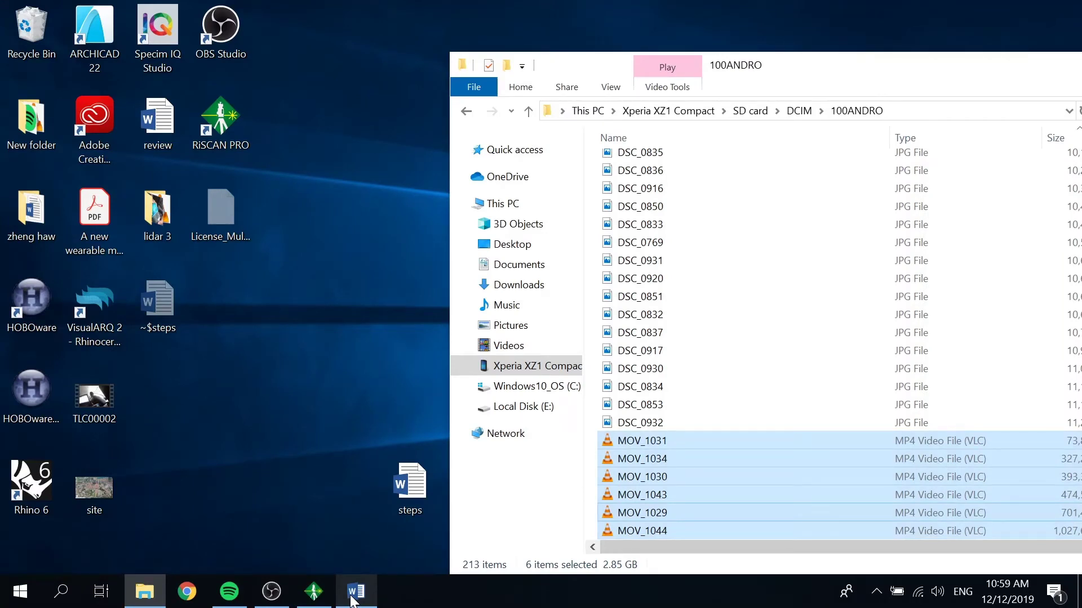
left_click(171, 542)
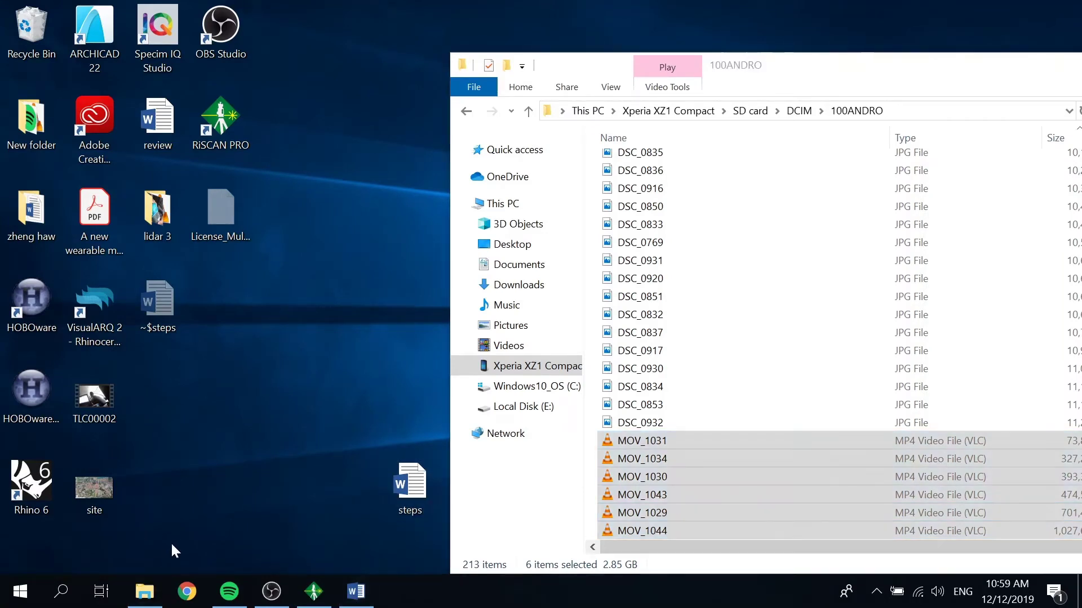
Check that the phone's videos are in the lidar 3 folder, and close both that folder and the 100ANDRO window
left_click_drag(792, 65, 543, 35)
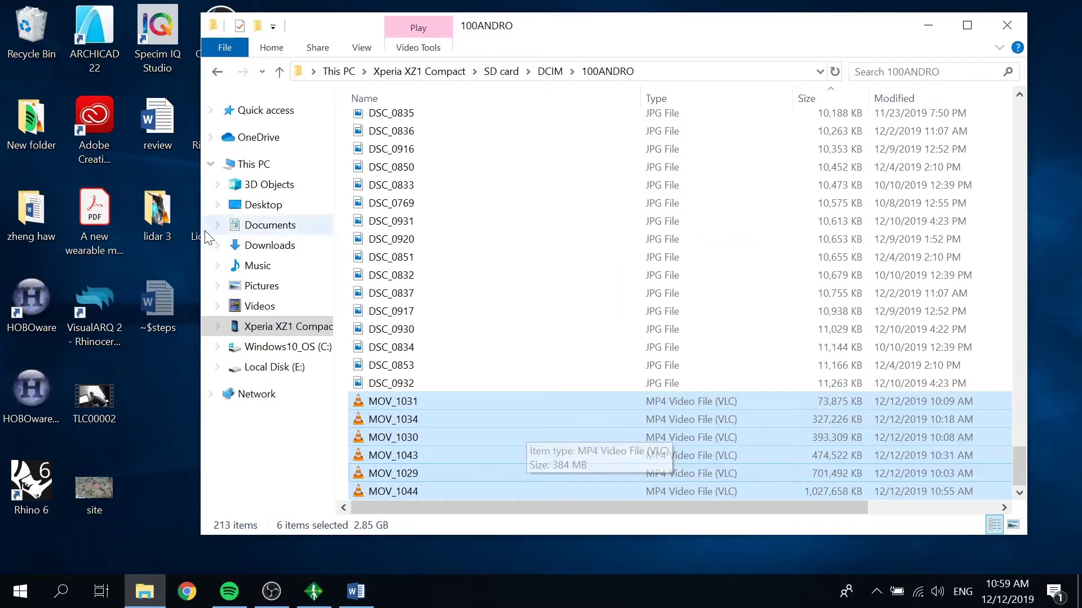
double_click(173, 225)
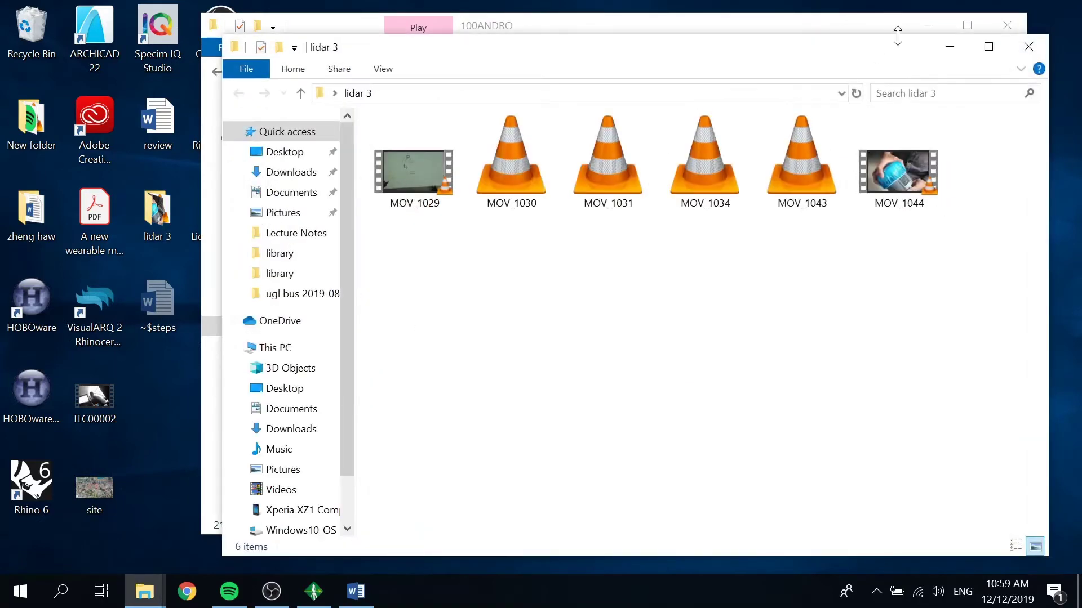
left_click(1026, 49)
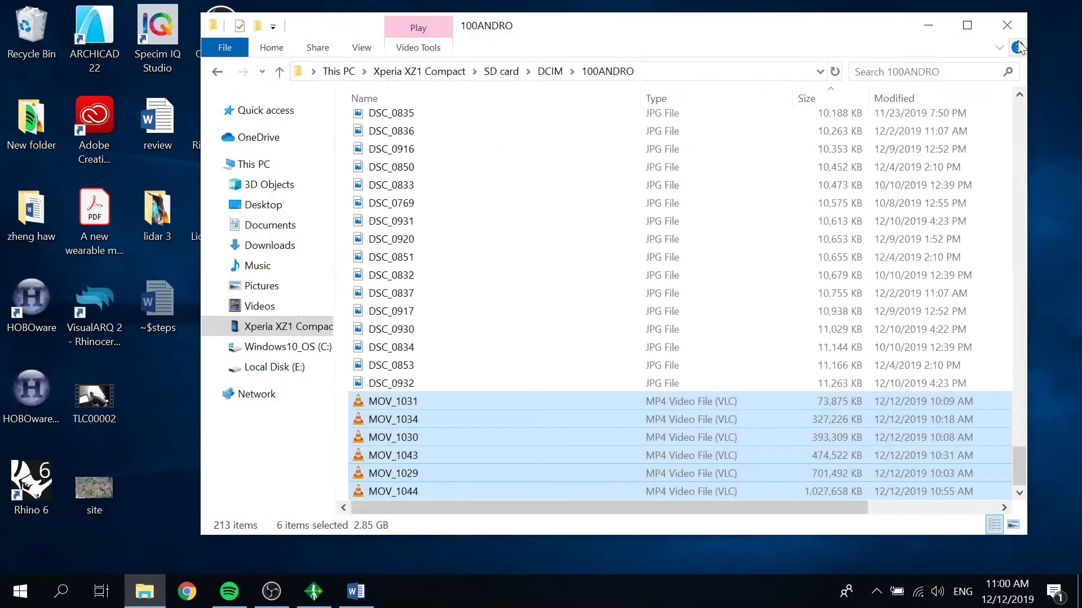
key("alt+F4")
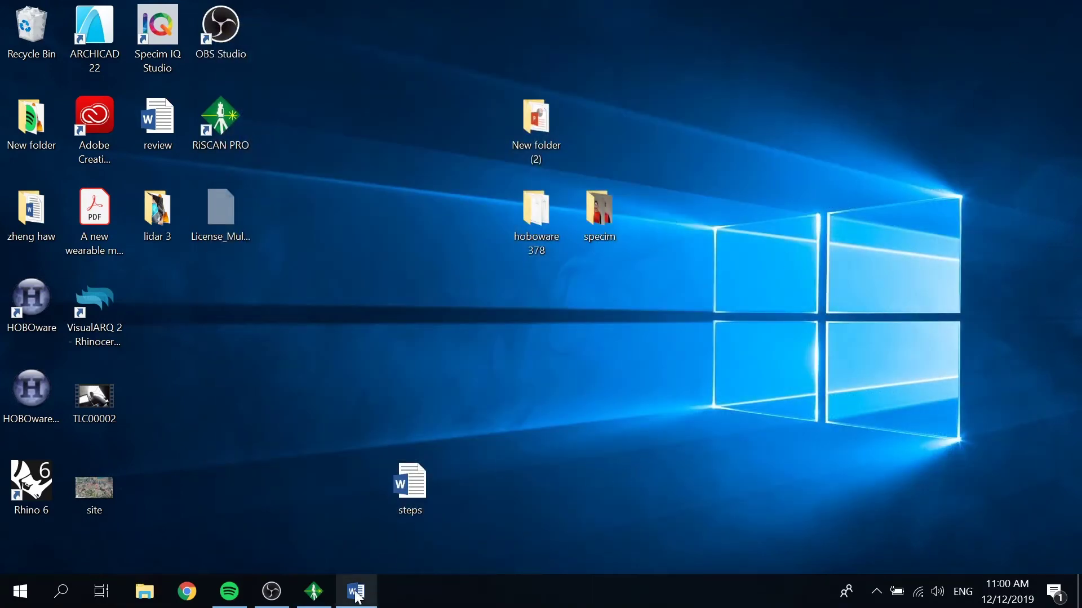
Switch to RiSCAN PRO and open a new license key entry in the local licenses for the current user's RiSCAN PRO product
left_click(314, 591)
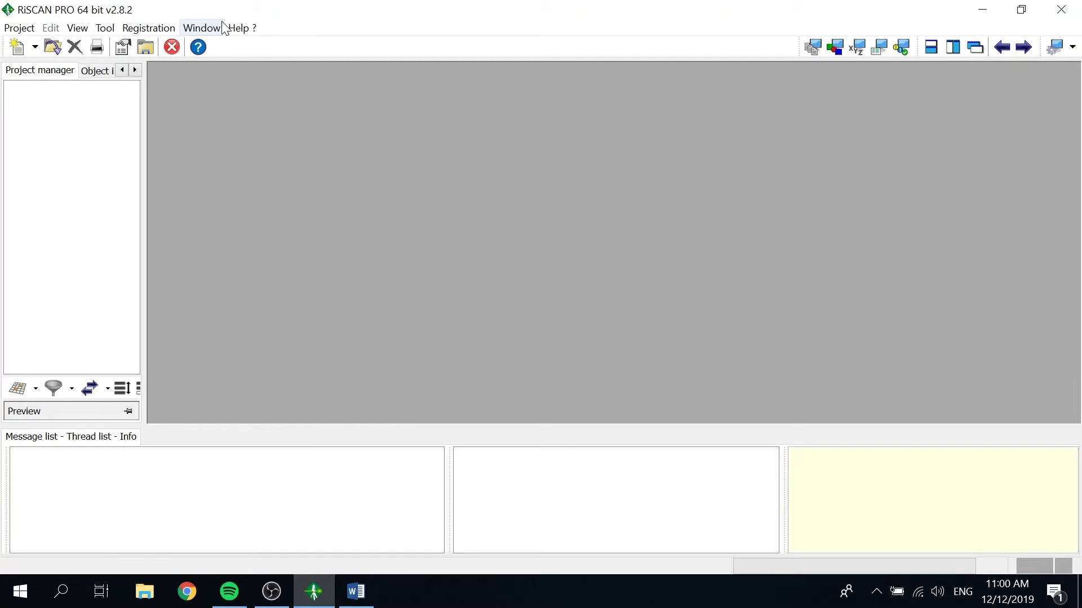
left_click(107, 30)
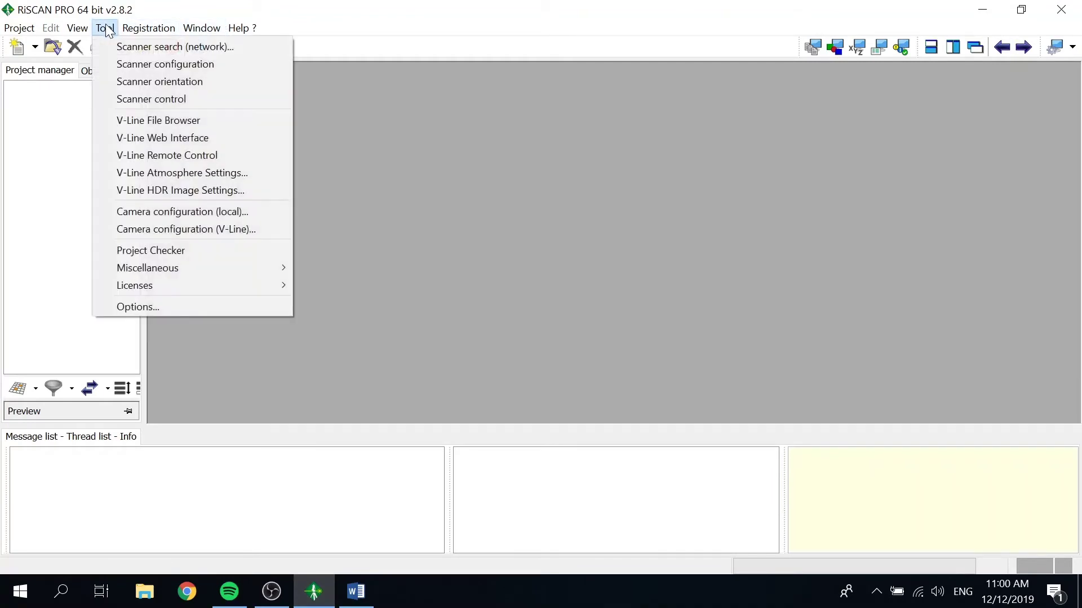
mouse_move(184, 290)
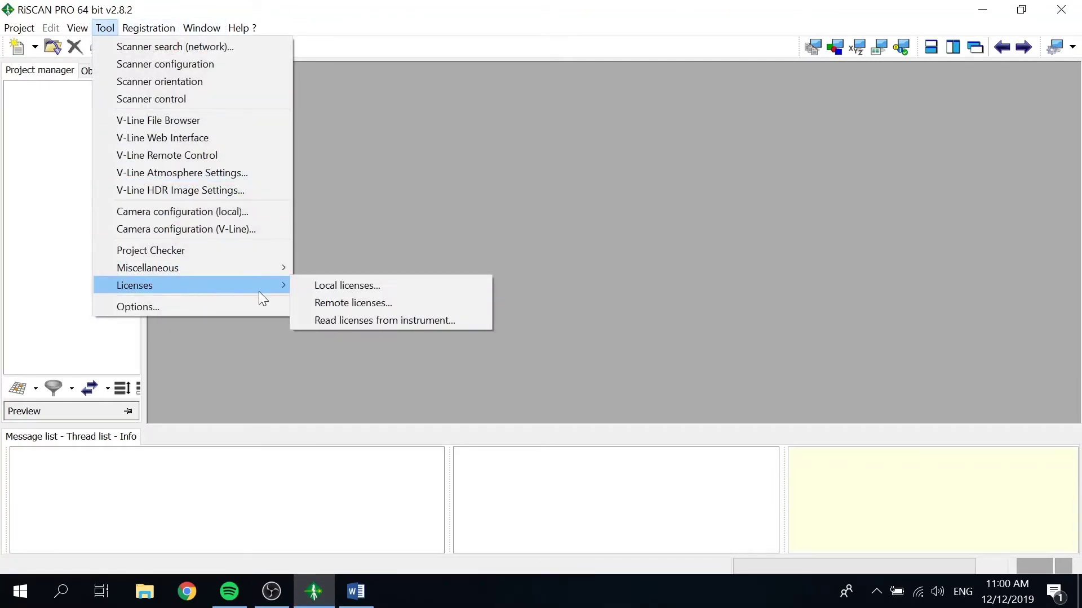
left_click(390, 286)
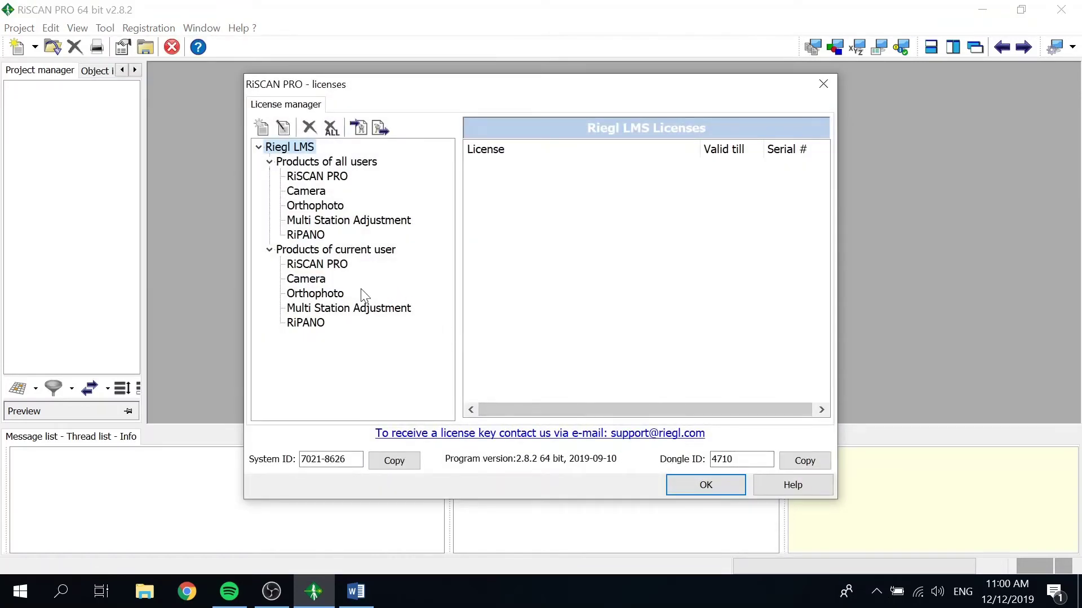
left_click(318, 265)
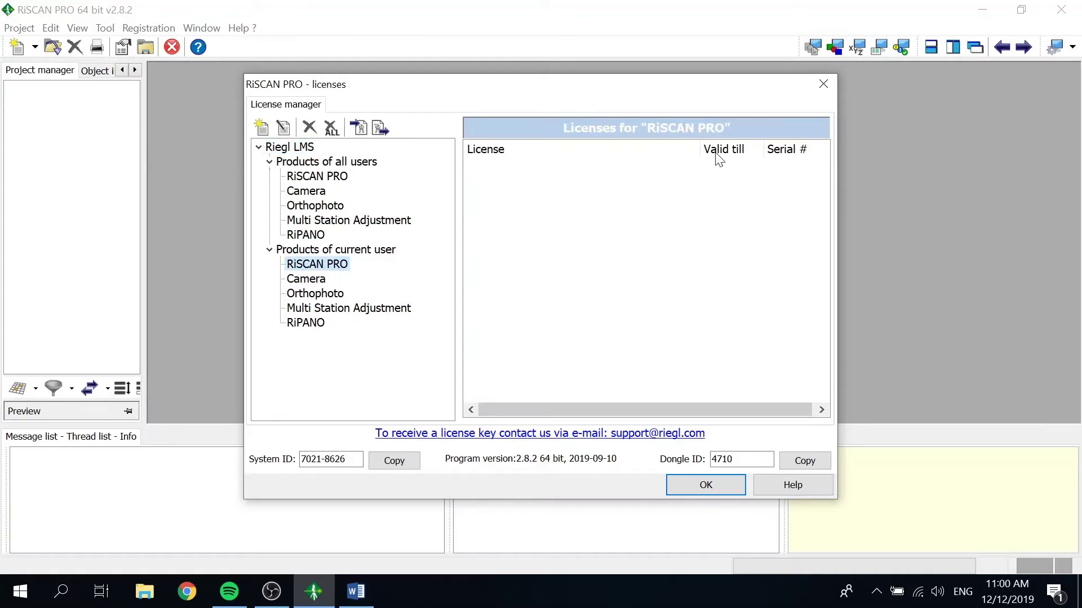
right_click(568, 202)
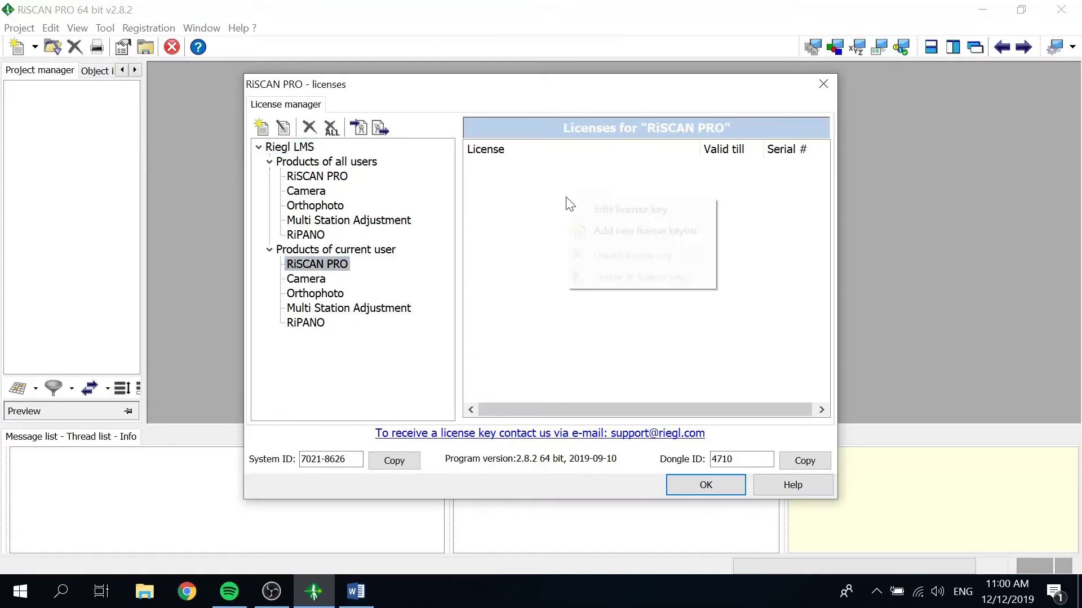
left_click(603, 231)
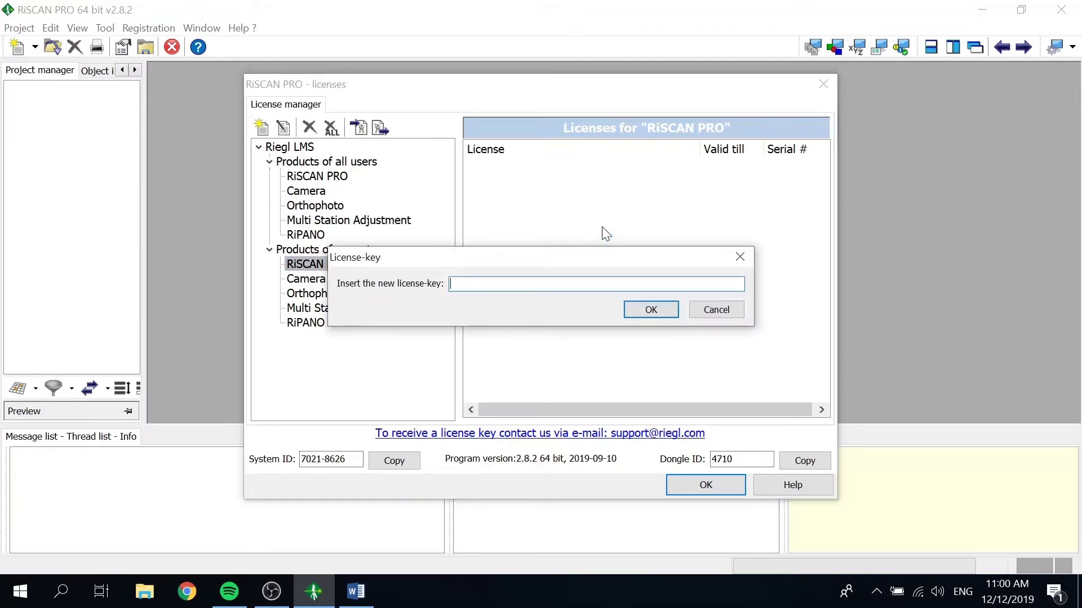
Open the desktop's MultiStationAdjustment license file with Notepad, keeping it as the default app for .lic files
left_click(144, 591)
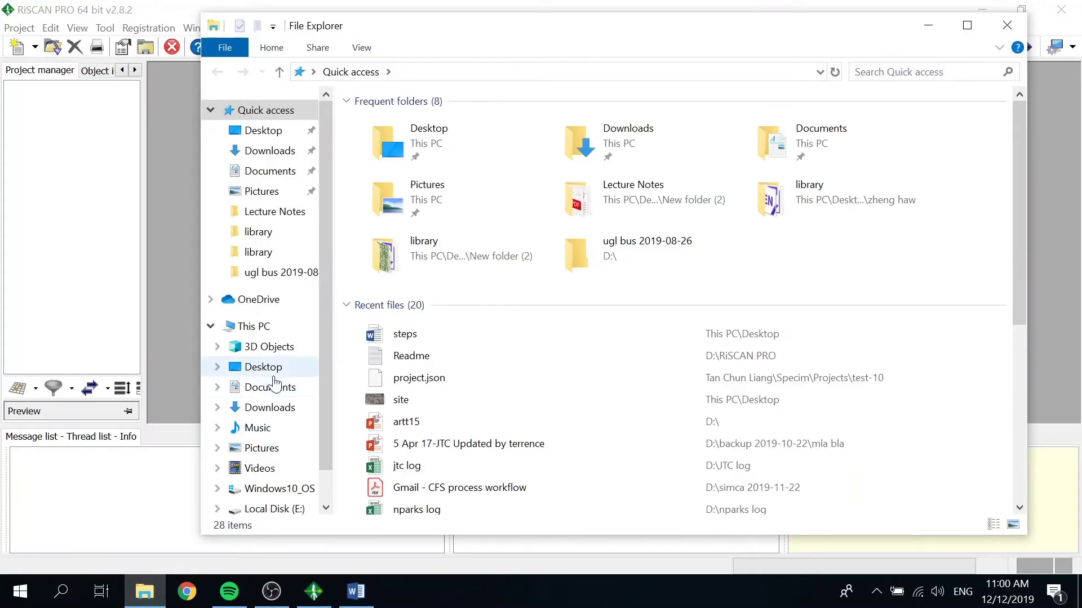
left_click(275, 369)
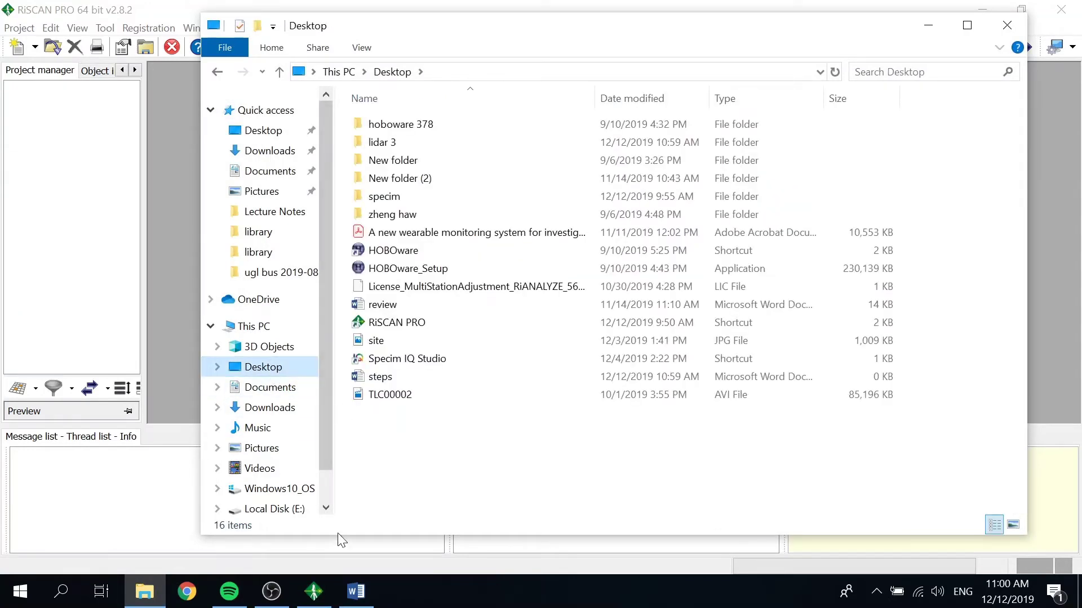
left_click(271, 592)
left_click(278, 599)
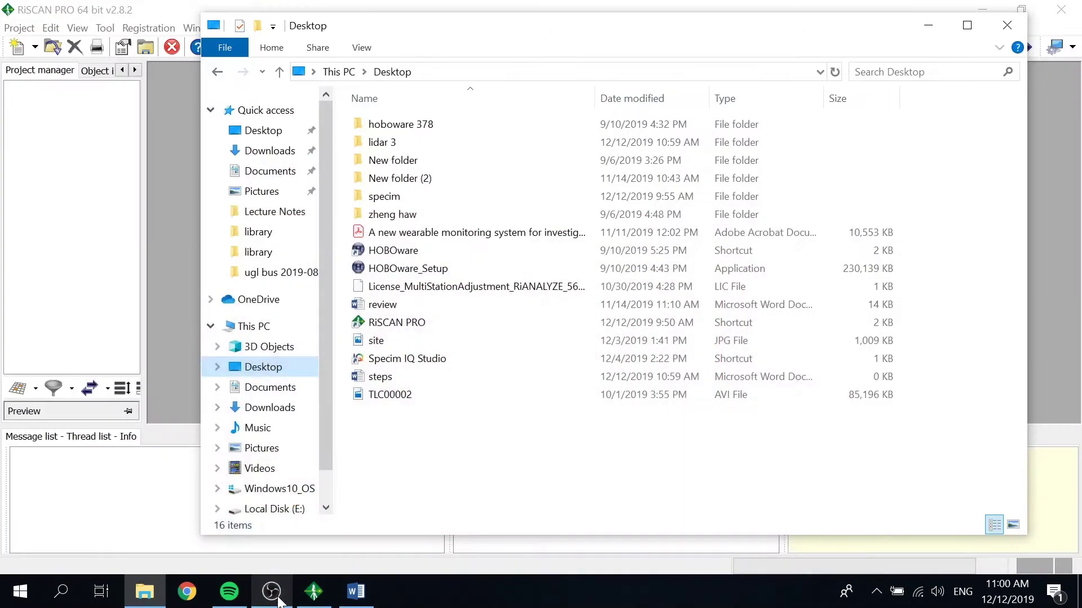
left_click(454, 292)
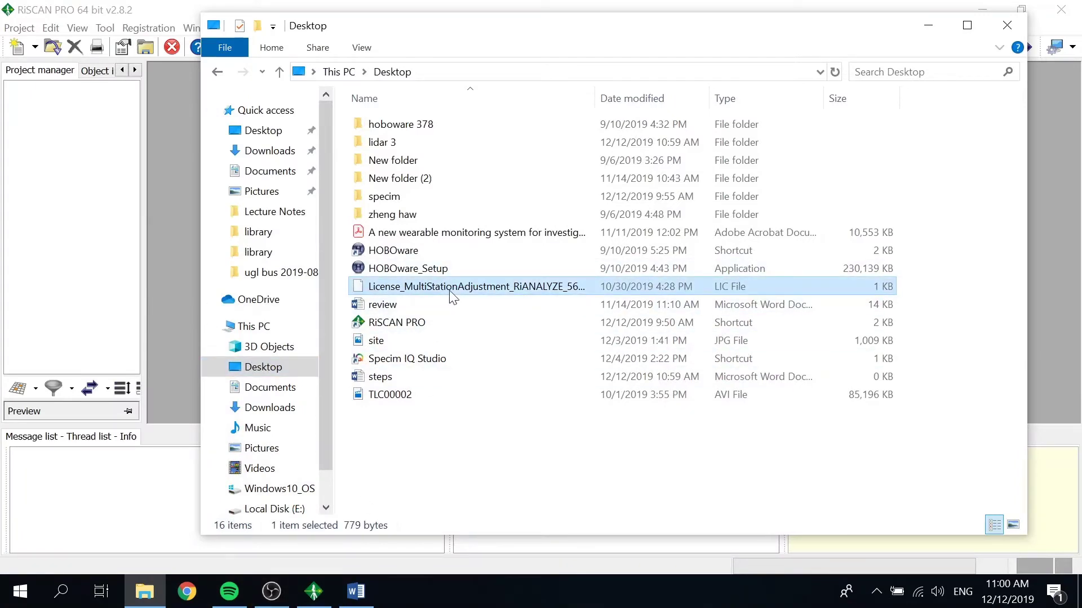
double_click(452, 293)
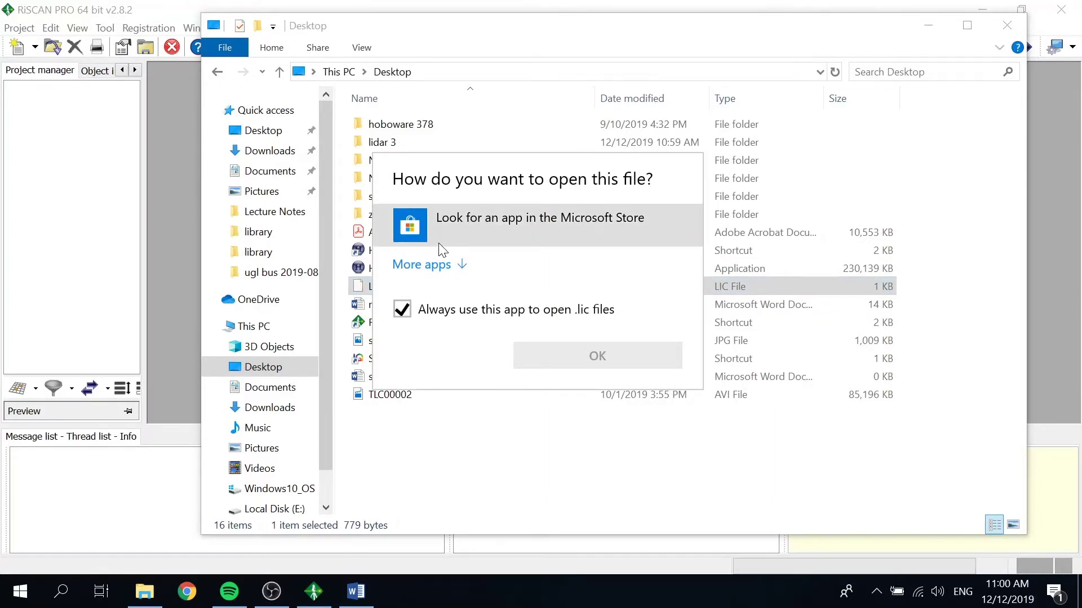
left_click(439, 266)
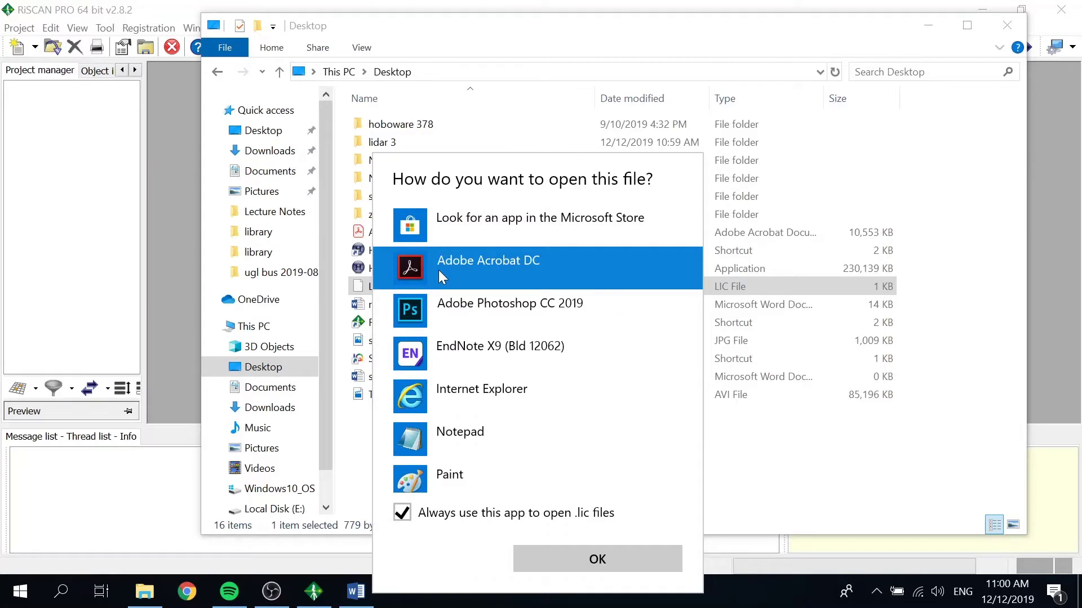
left_click(481, 441)
left_click(598, 572)
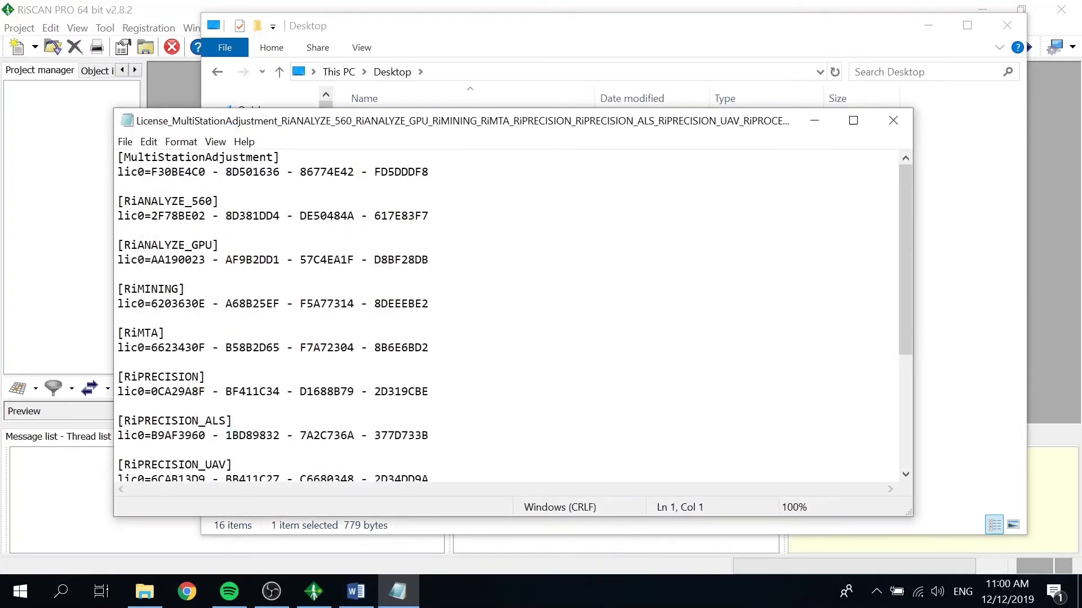
Copy the license key under the RiSCAN_PRO heading, without its lic0= prefix
scroll(507, 315, "down", 1)
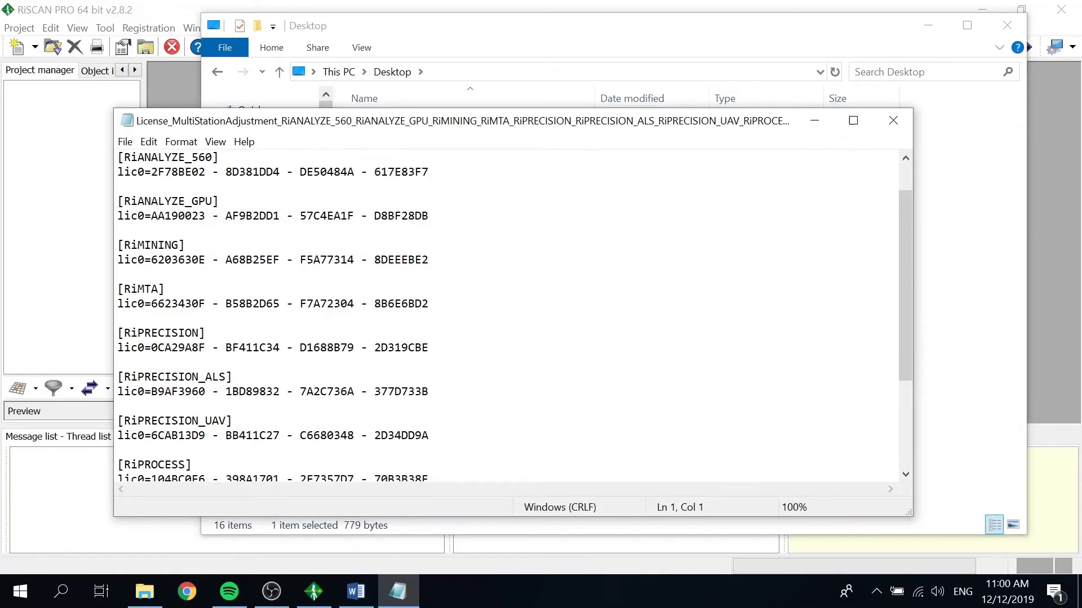
left_click_drag(904, 257, 909, 340)
left_click_drag(429, 377, 117, 377)
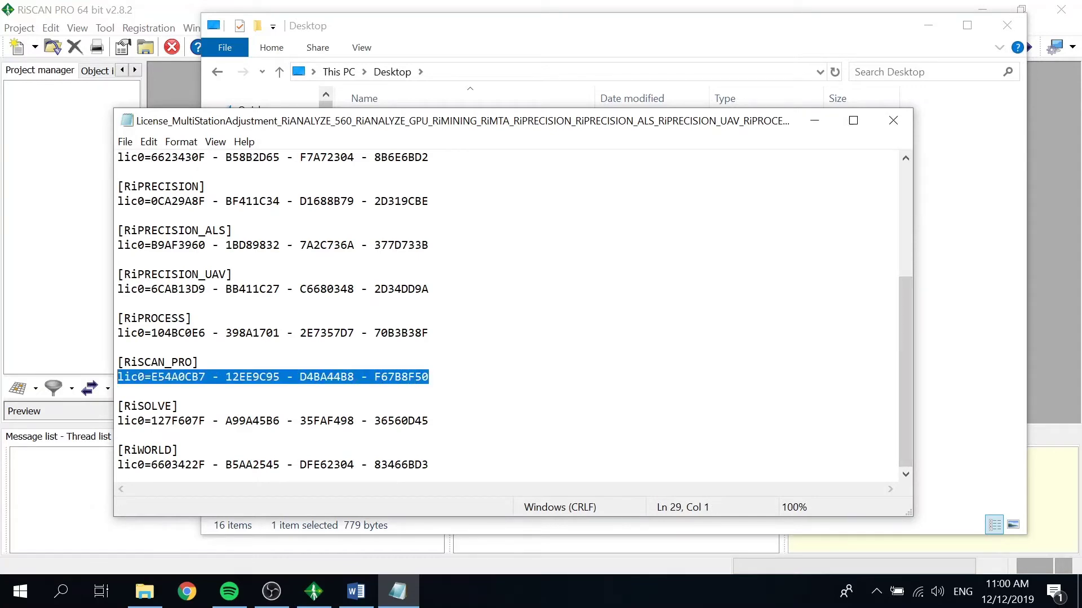
key("Right")
key("Right")
key("Right")
key("Right")
key("Right")
key("shift+Down")
key("ctrl+c")
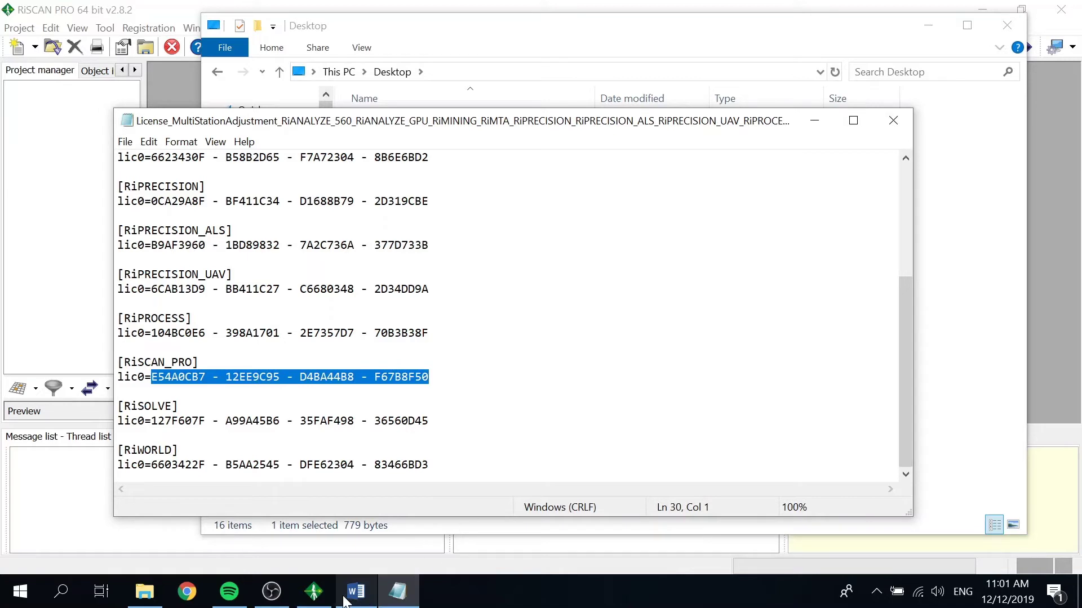
Paste the copied license key into RiSCAN PRO's new license key entry and accept it
left_click(314, 592)
key("ctrl+v")
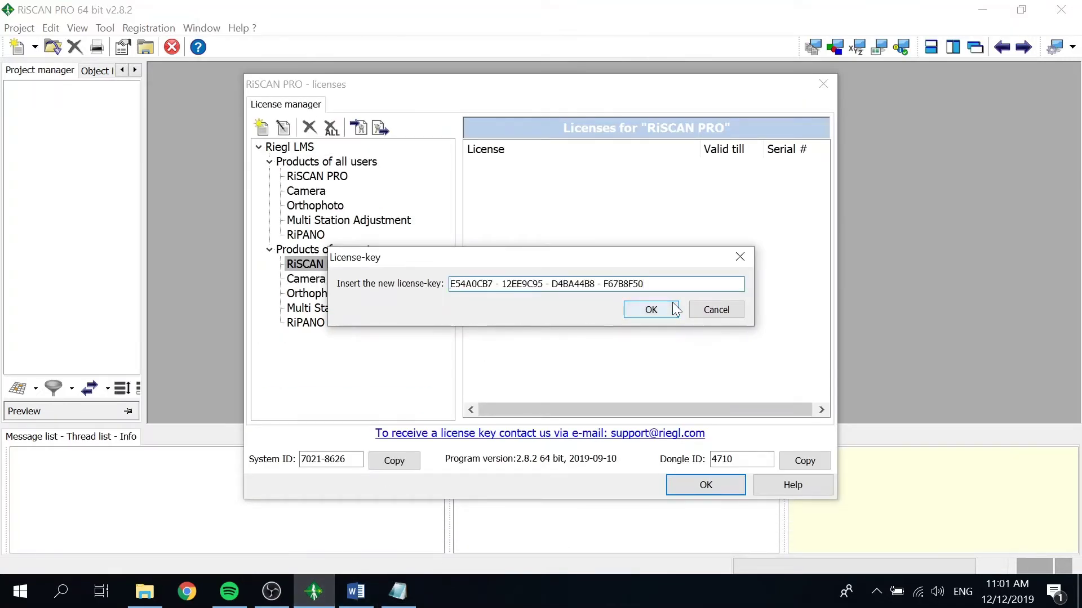
left_click(649, 309)
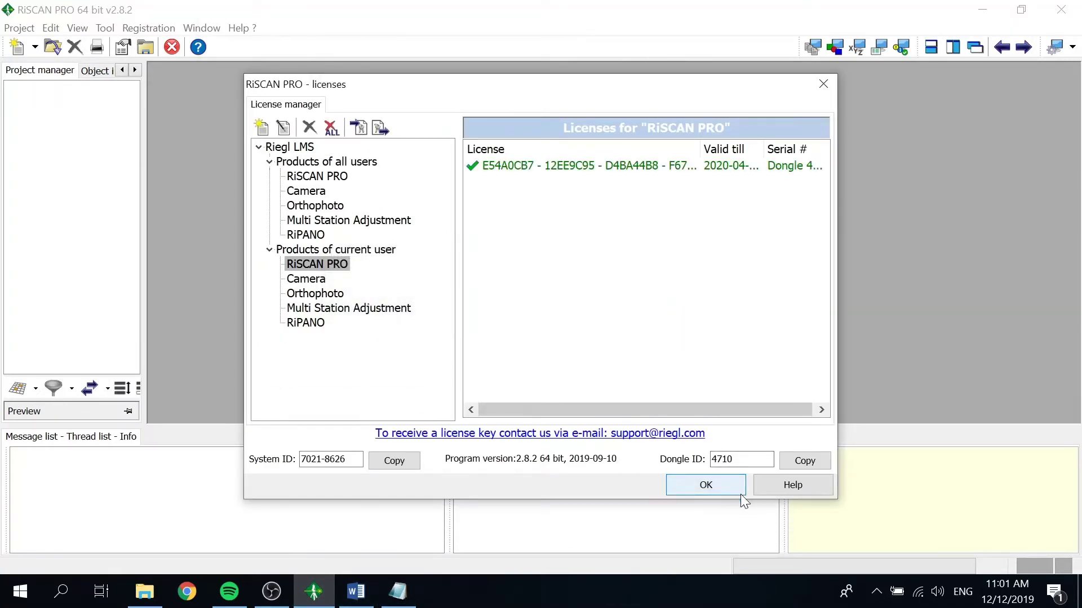
Try to add the same copied license key to the current user's Multi Station Adjustment product
left_click(342, 313)
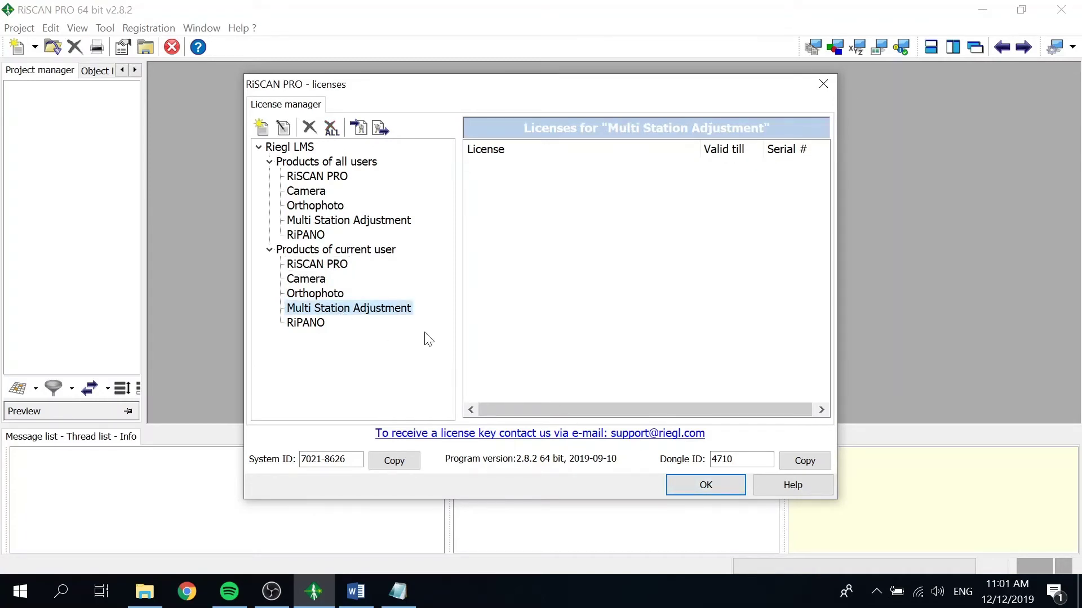
right_click(555, 213)
left_click(572, 241)
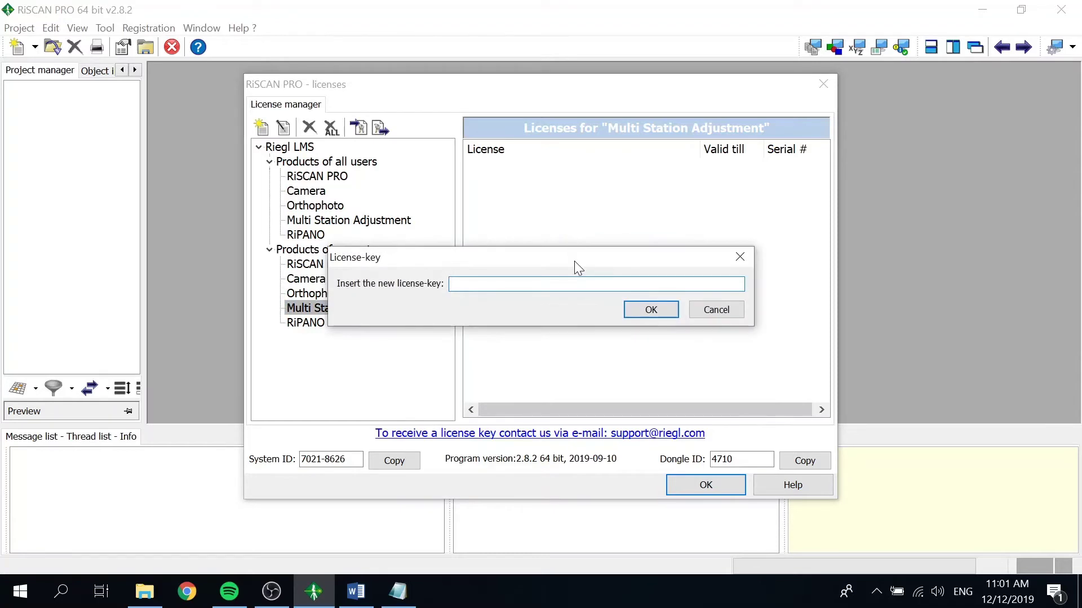
key("ctrl+v")
left_click(629, 314)
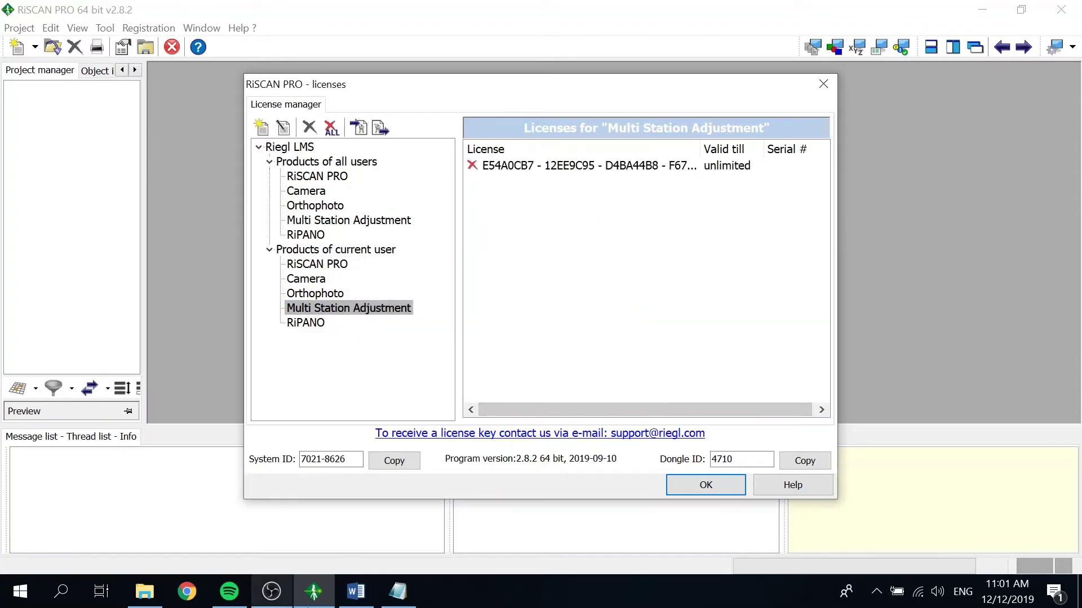
Return to the license file in Notepad and copy the license key under the MultiStationAdjustment heading, without its lic0= prefix
left_click(390, 597)
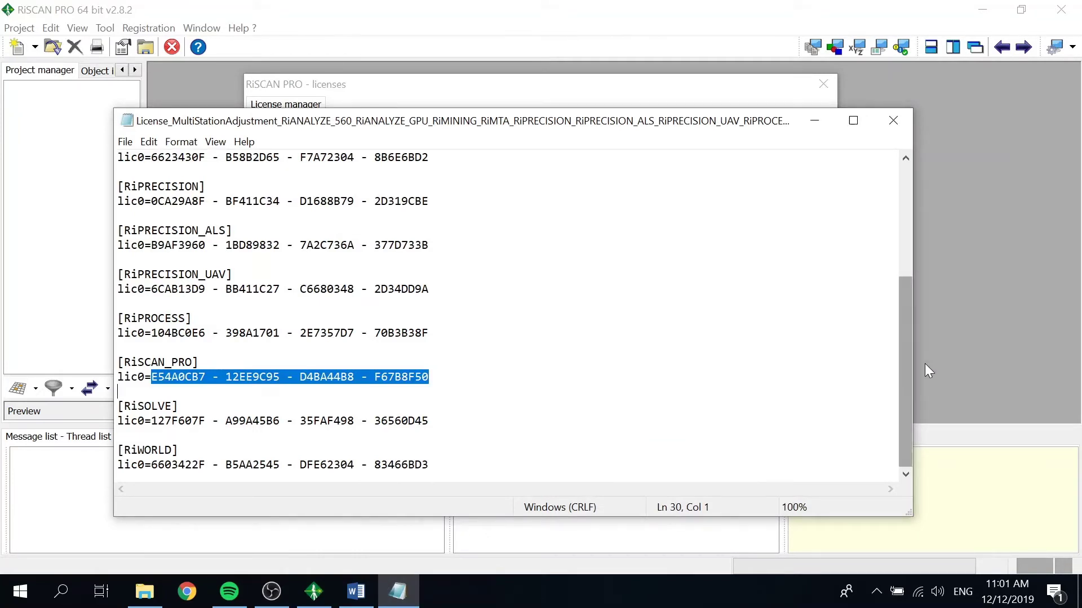
left_click_drag(904, 369, 913, 229)
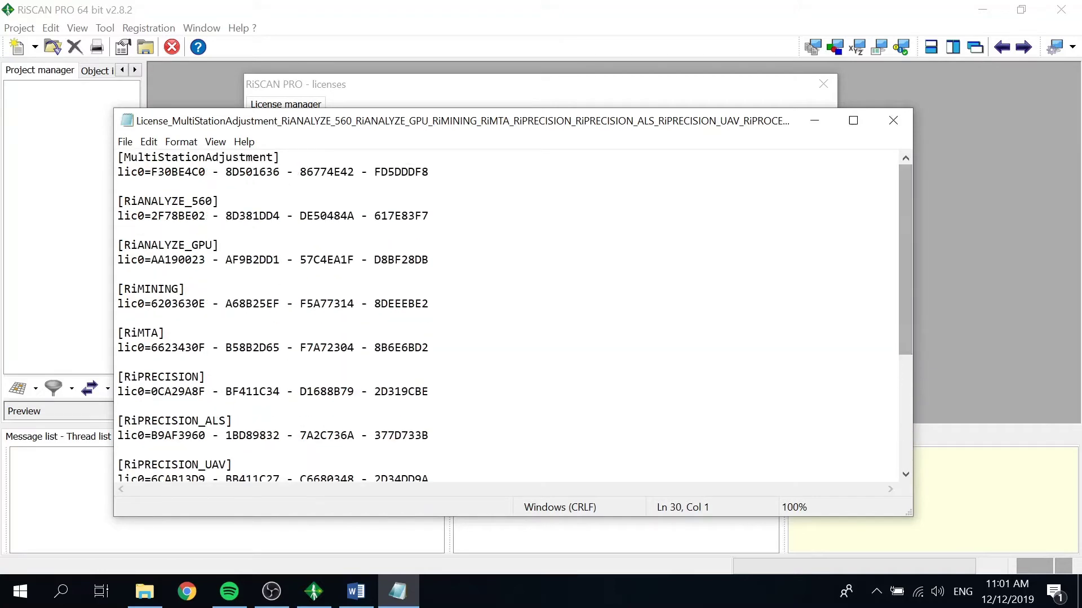
left_click_drag(428, 172, 151, 172)
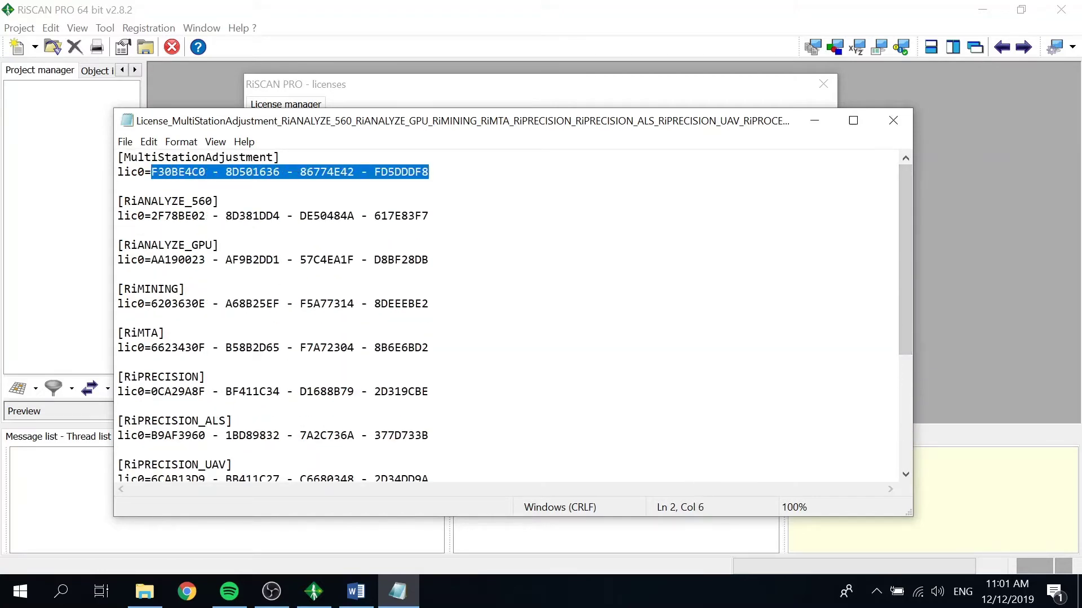
Replace the Multi Station Adjustment entry's license key in RiSCAN PRO with the newly copied one, and close the license manager
left_click(313, 592)
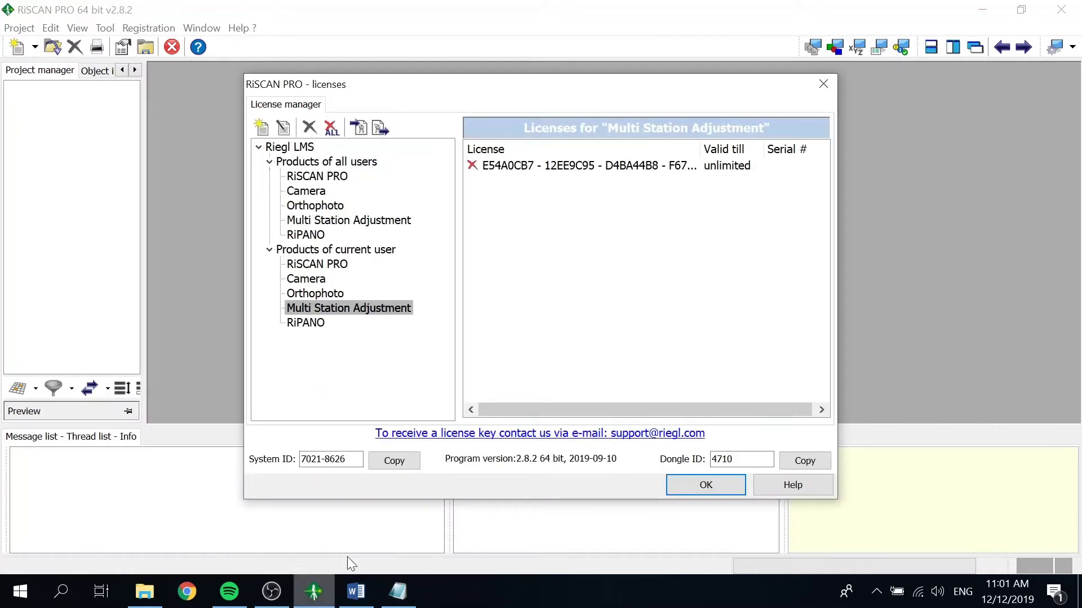
right_click(516, 145)
left_click(496, 169)
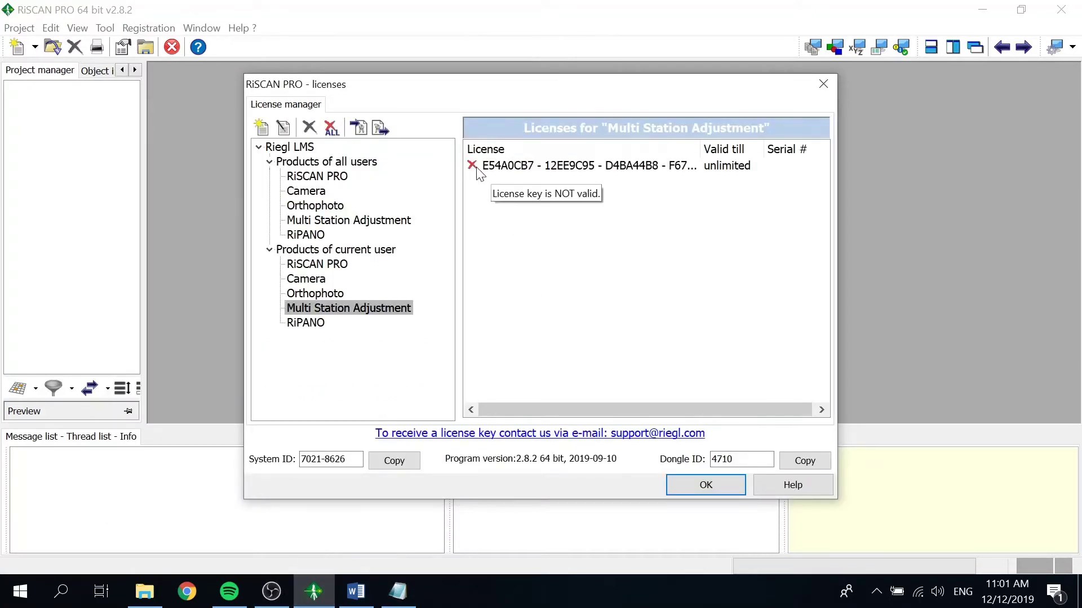
right_click(494, 169)
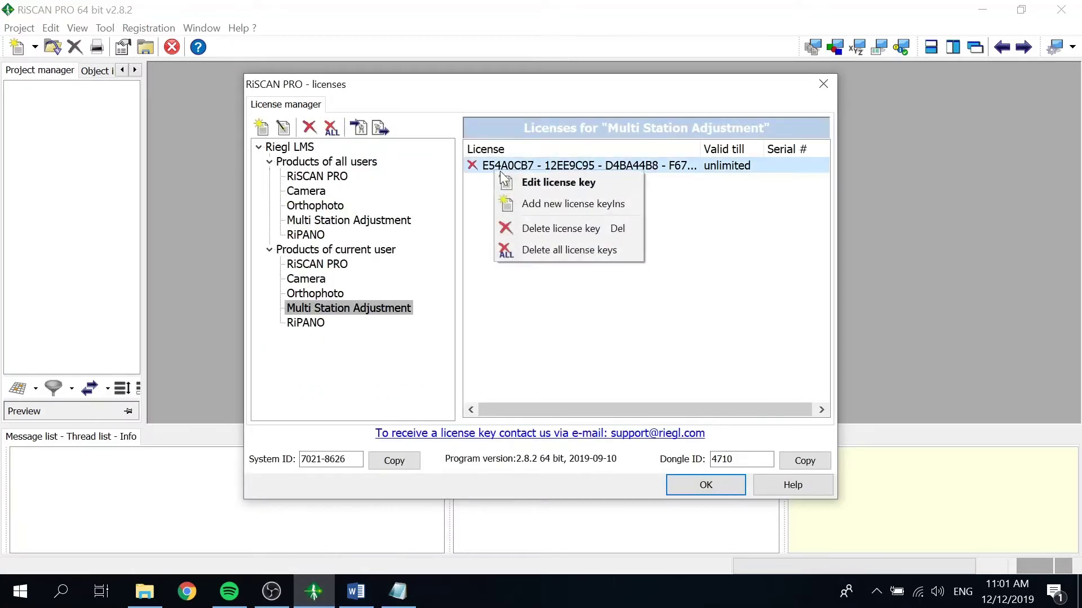
left_click(540, 186)
key("ctrl+v")
left_click(650, 314)
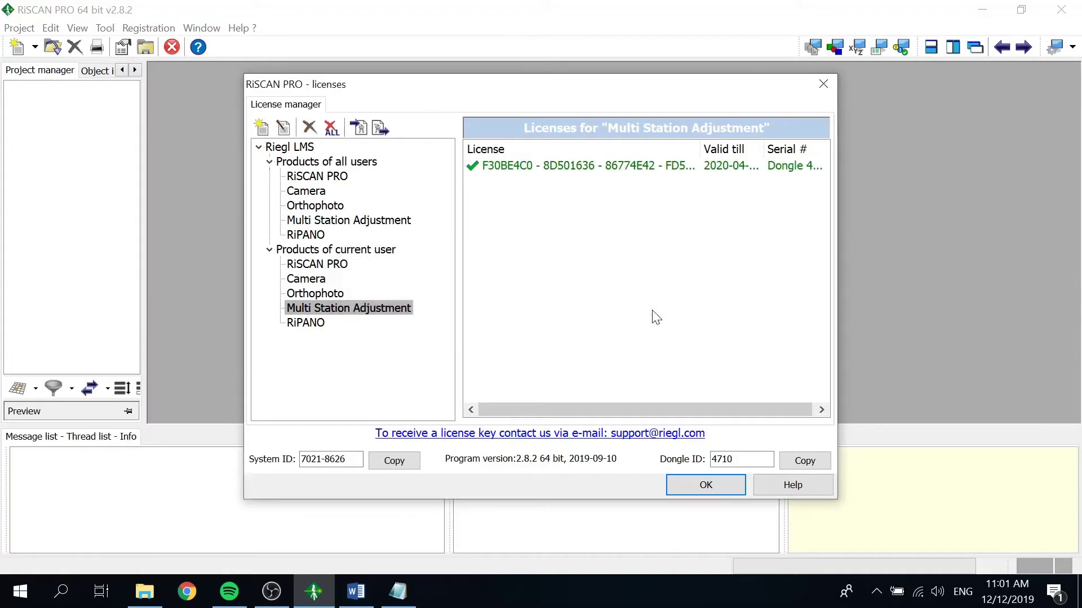
left_click(704, 486)
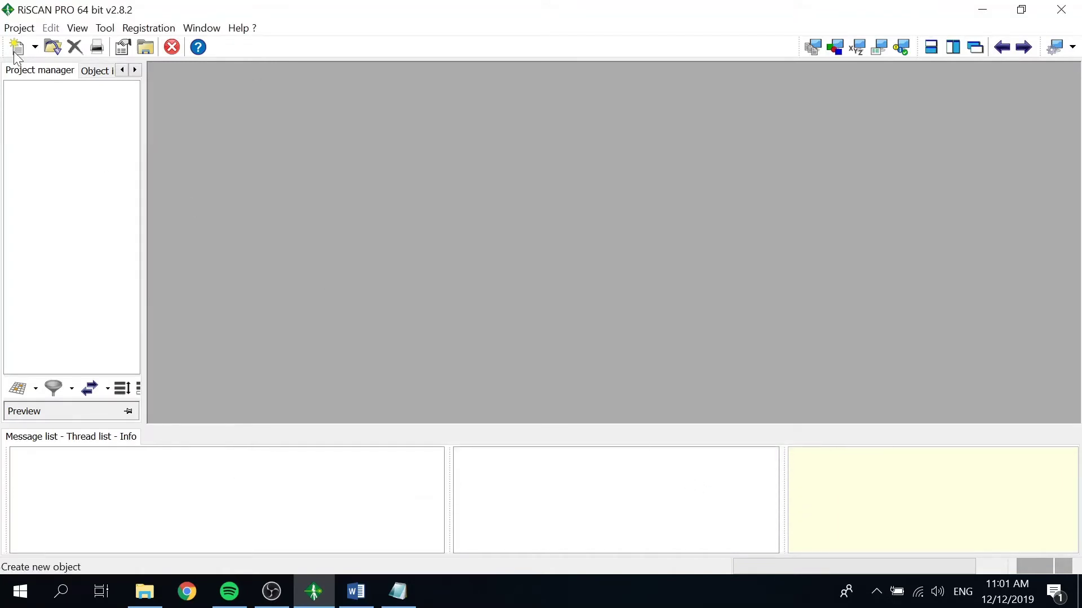
left_click(27, 31)
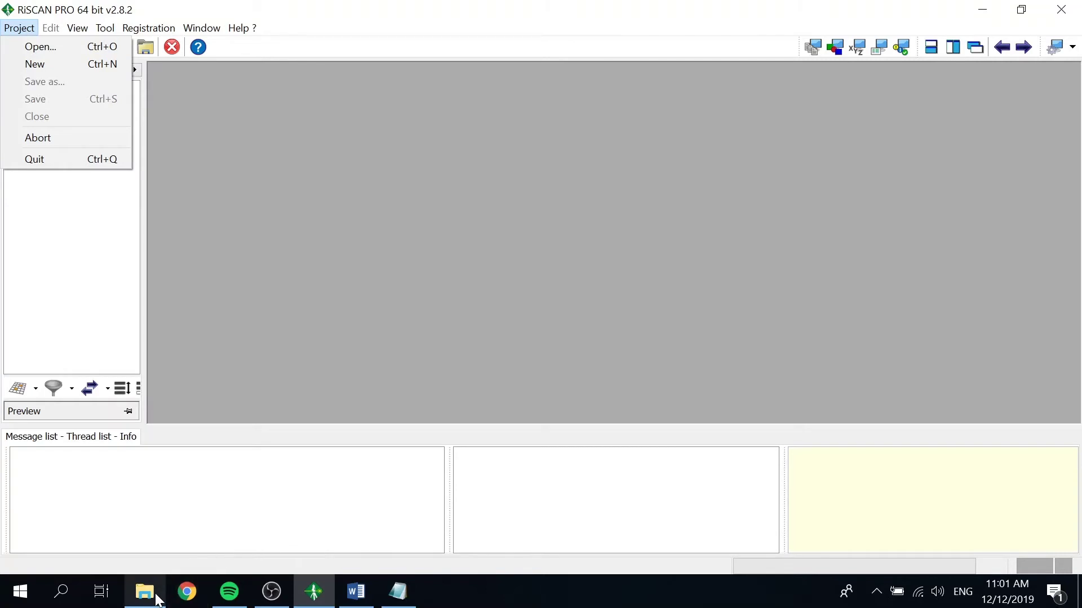
Create a new project named sample on Local Disk (E:)
left_click(70, 65)
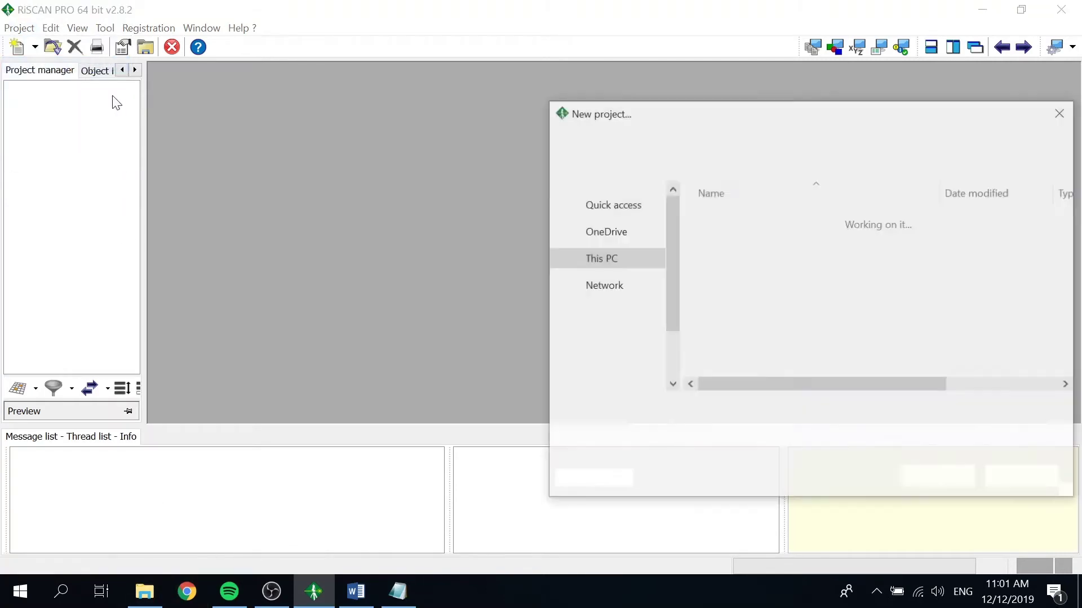
left_click_drag(828, 112, 652, 105)
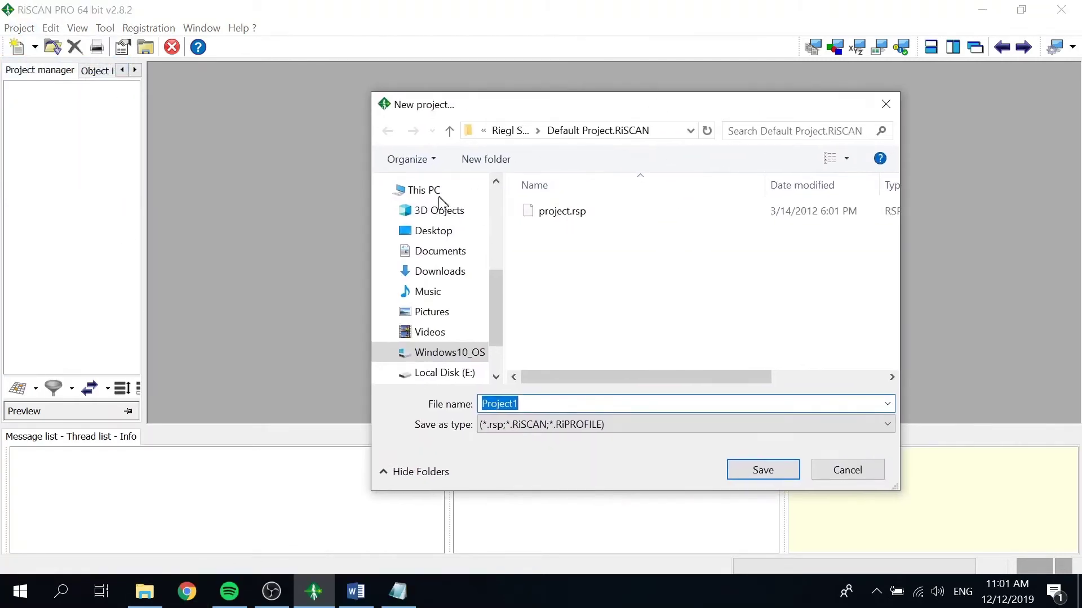
scroll(439, 253, "down", 3)
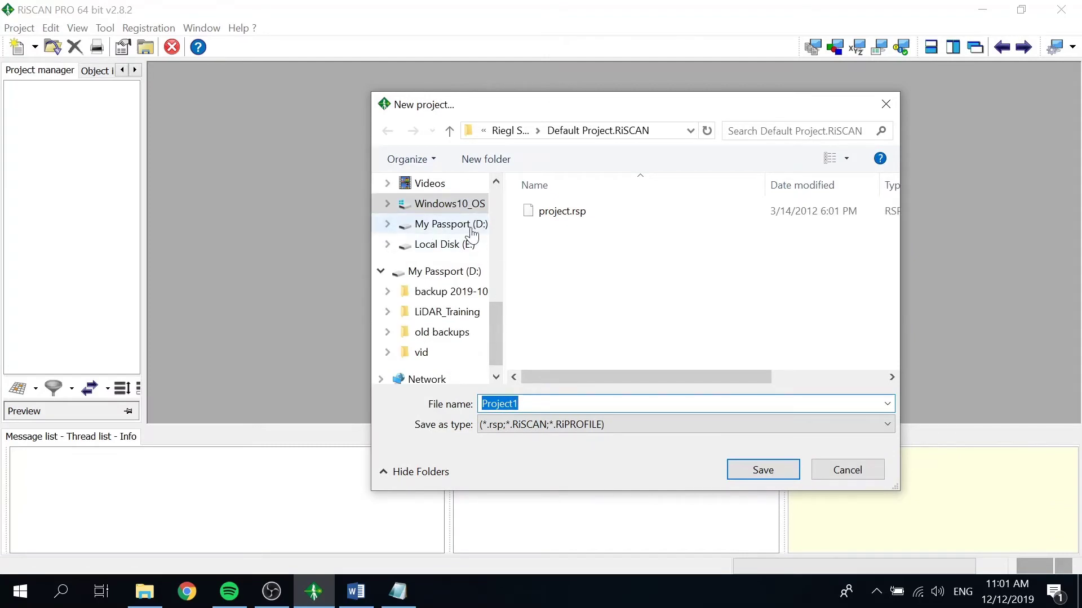
left_click(467, 247)
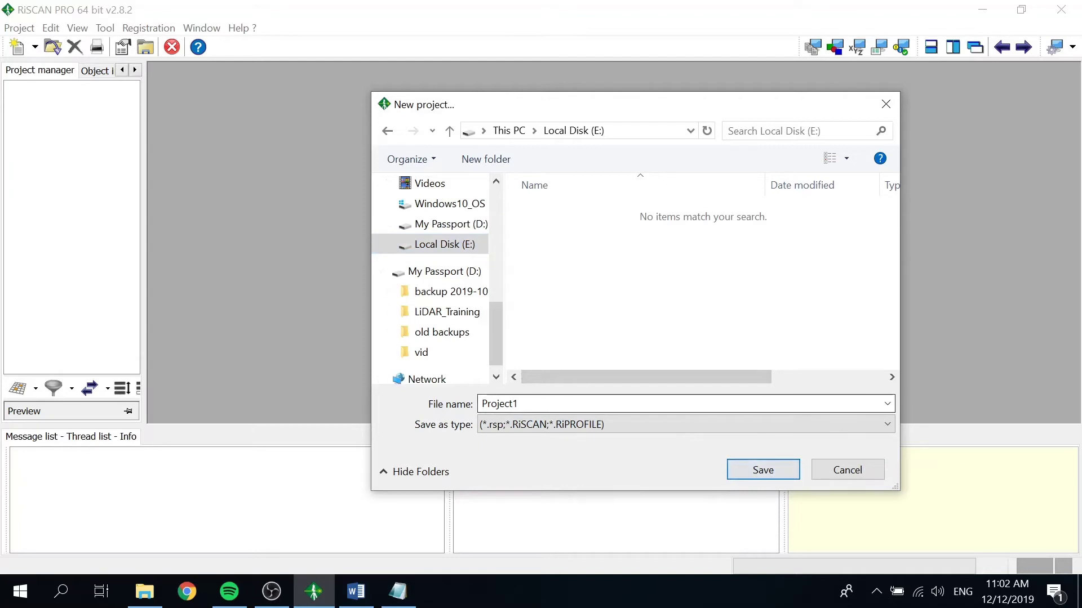
double_click(499, 404)
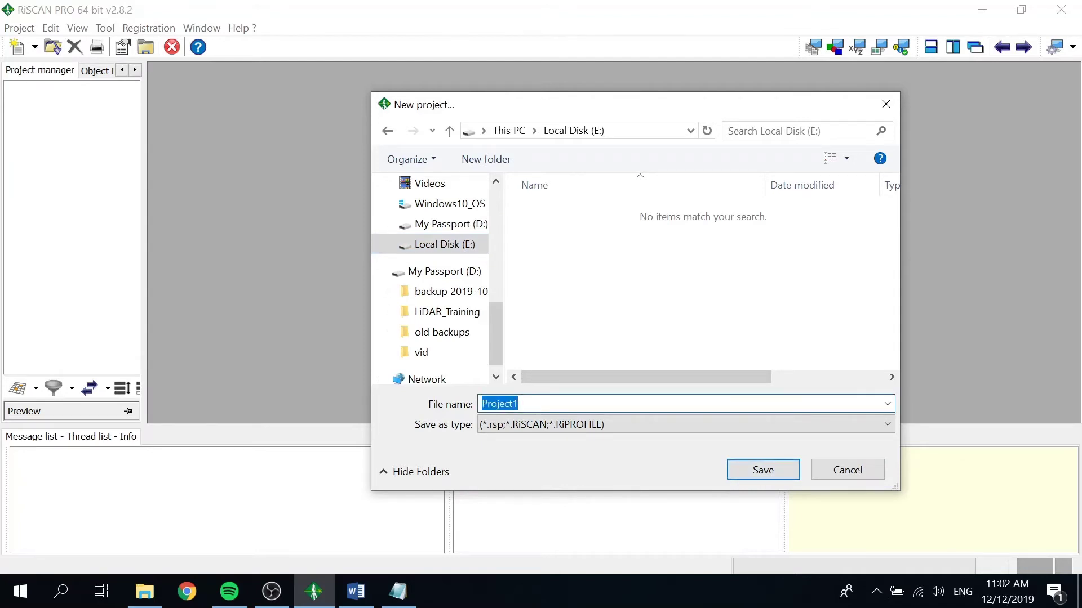
type("sample")
key("Return")
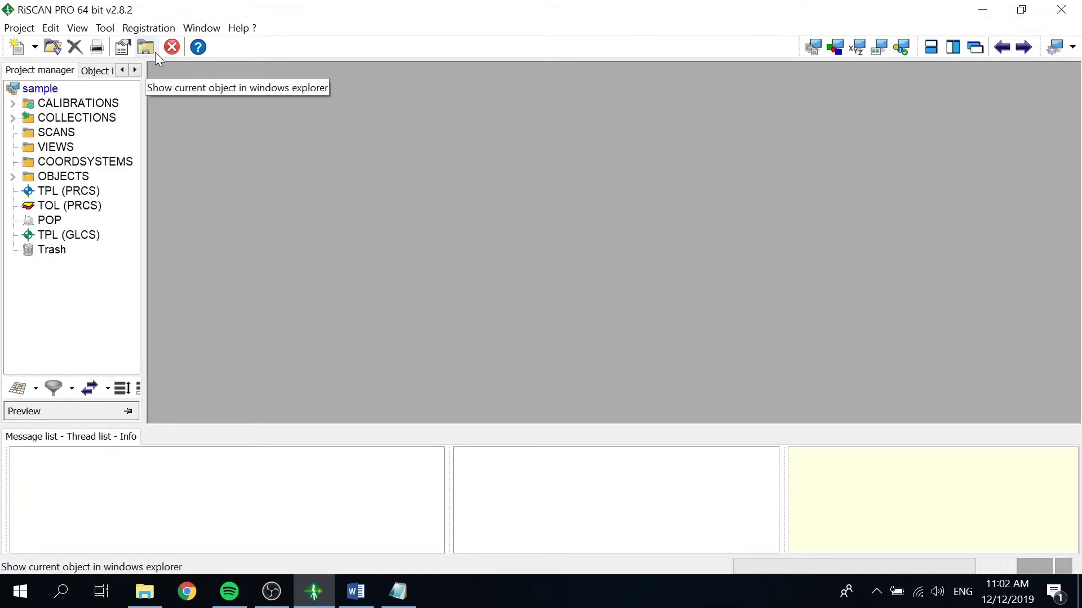
Start the Download and convert wizard and select the 2019-12-10 raintree.PROJ folder in LiDAR_Training on My Passport (D:)
left_click(202, 47)
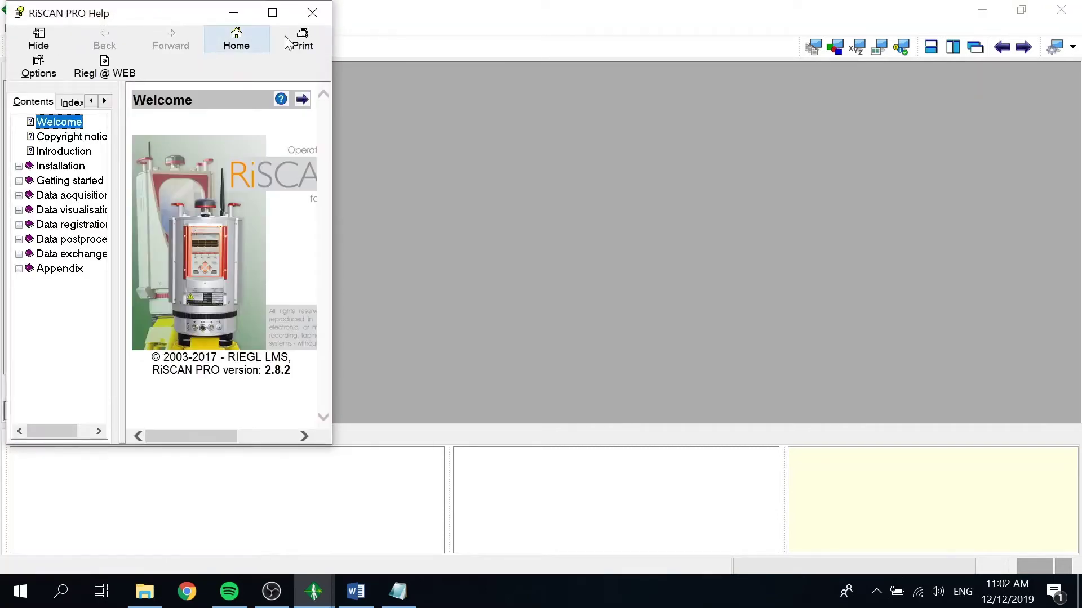
left_click(312, 13)
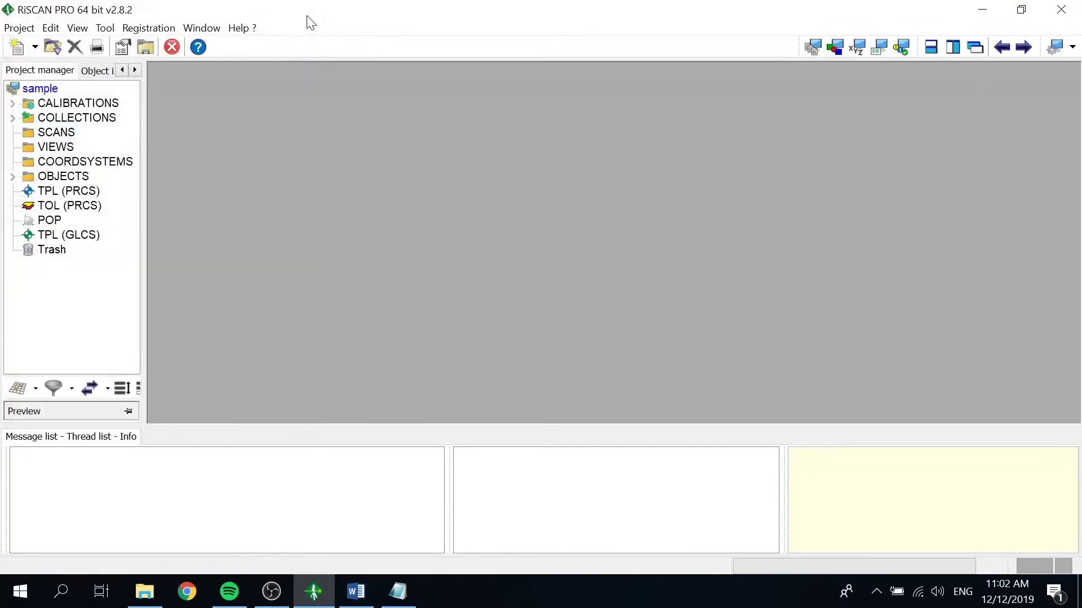
left_click(243, 29)
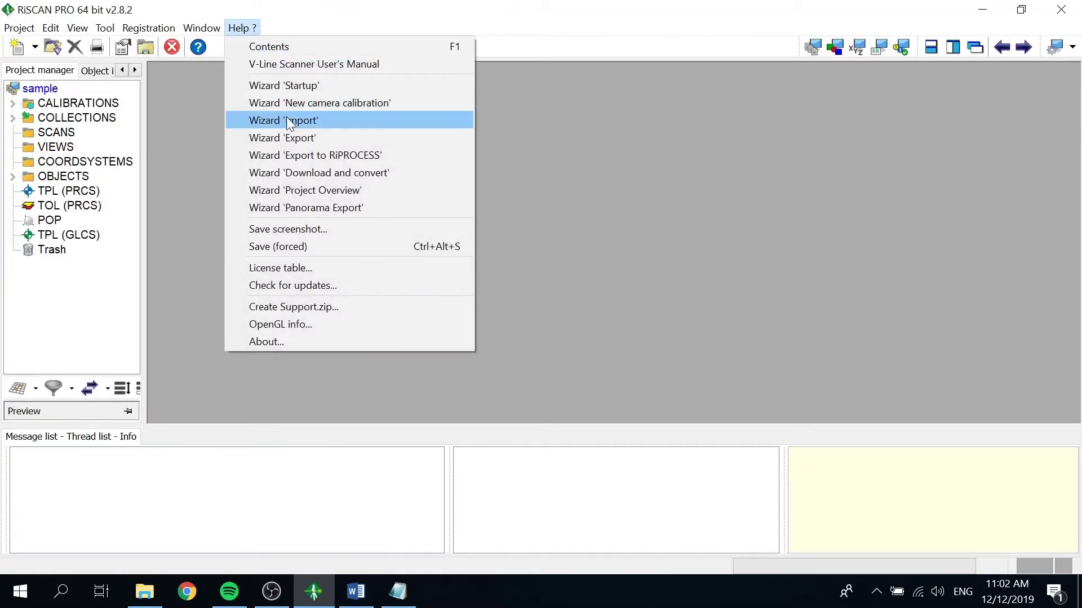
left_click(388, 171)
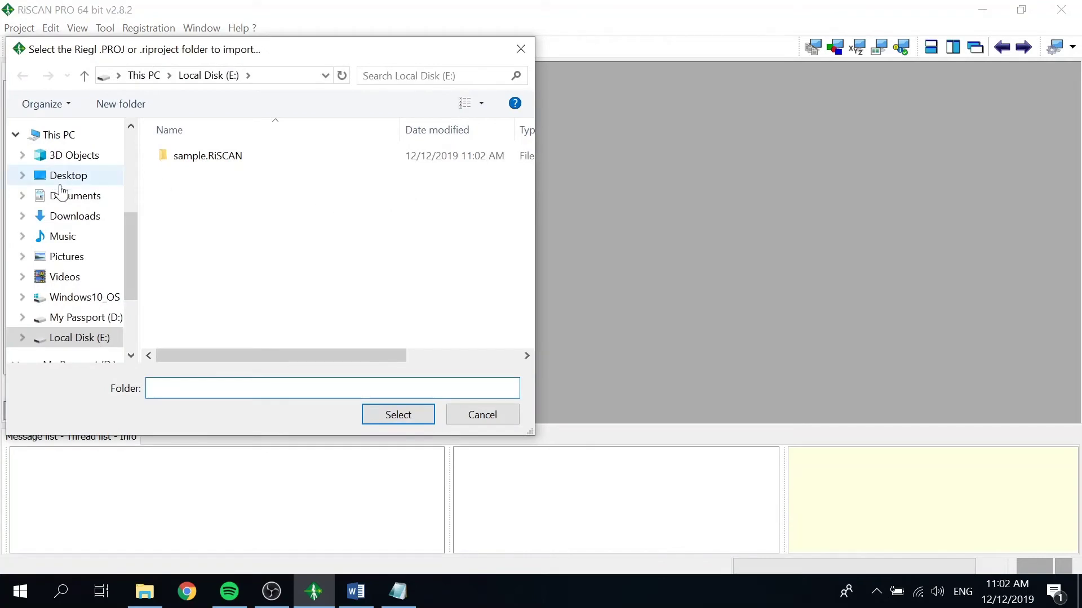
left_click_drag(129, 262, 127, 279)
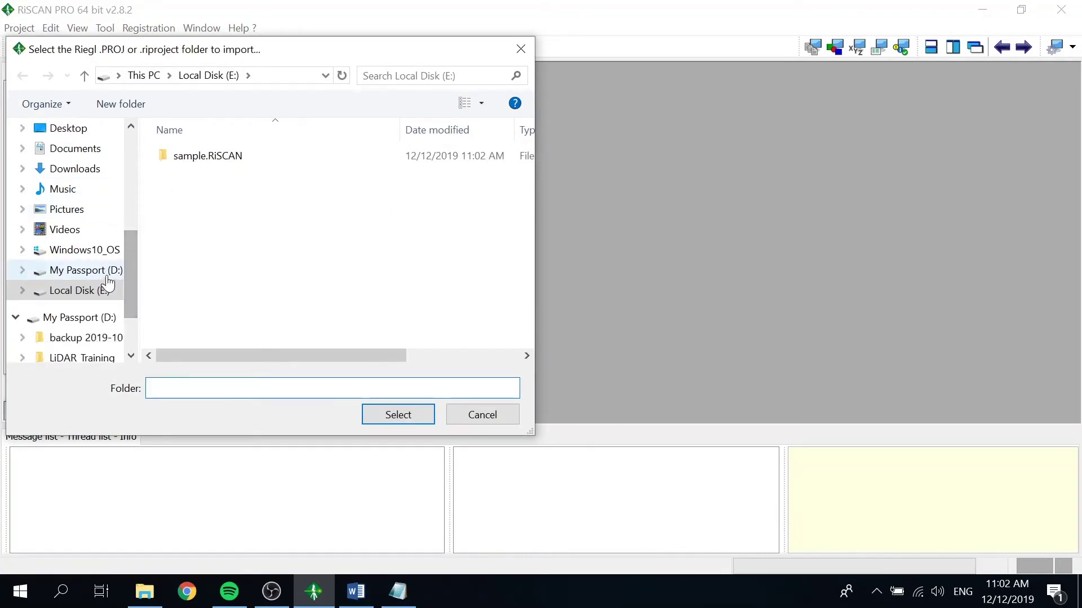
left_click(107, 276)
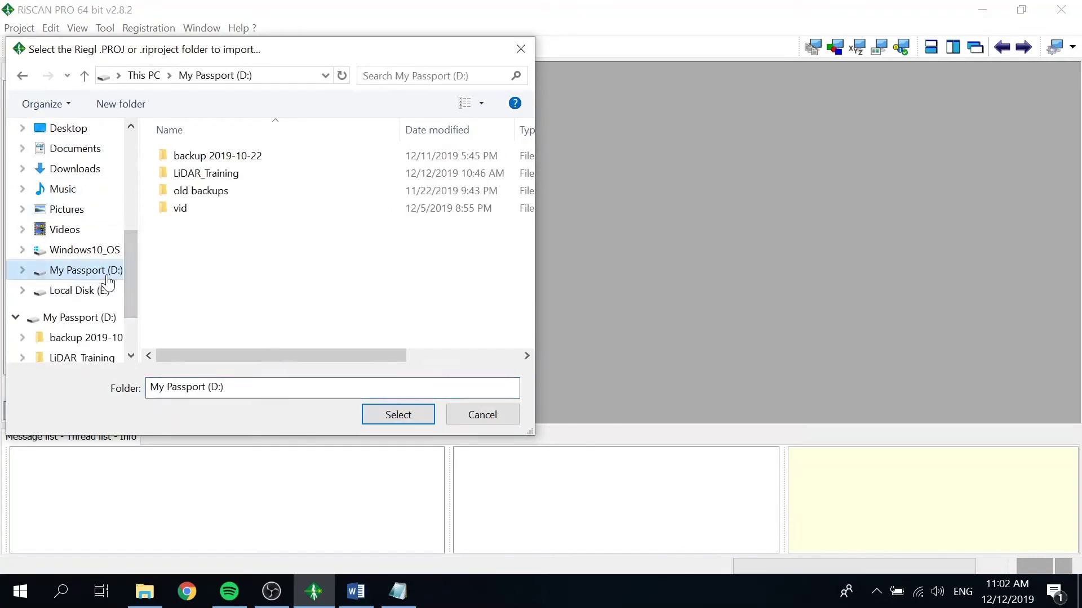
double_click(256, 178)
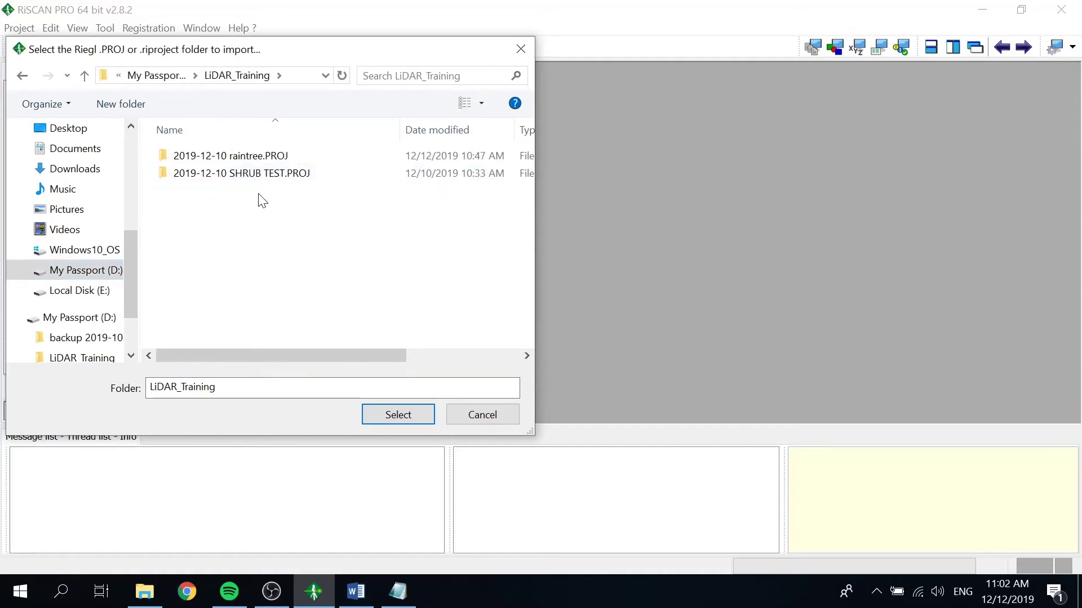
left_click(272, 158)
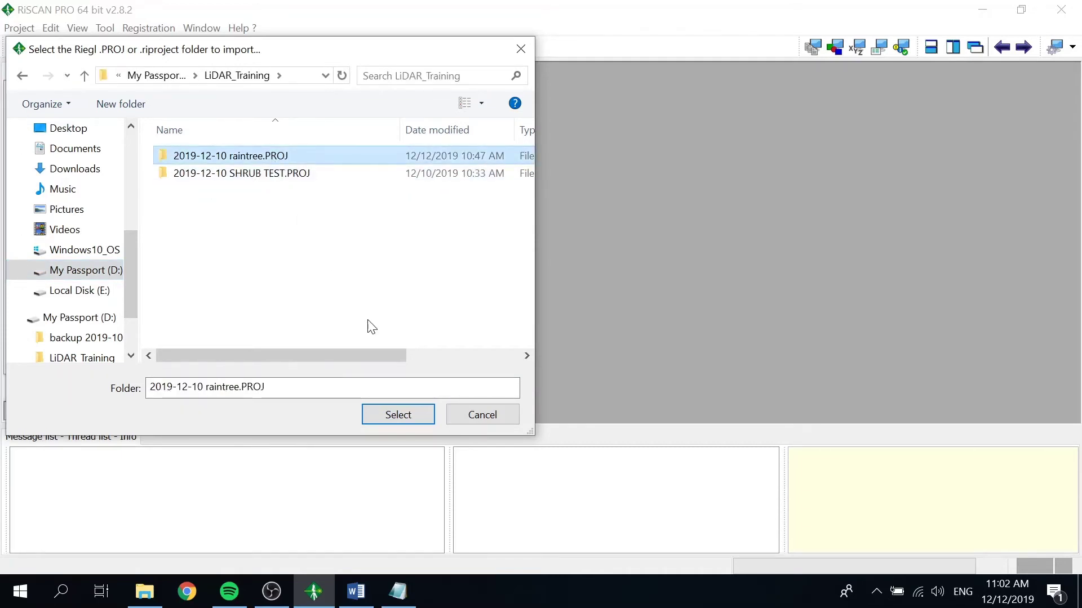
left_click(416, 420)
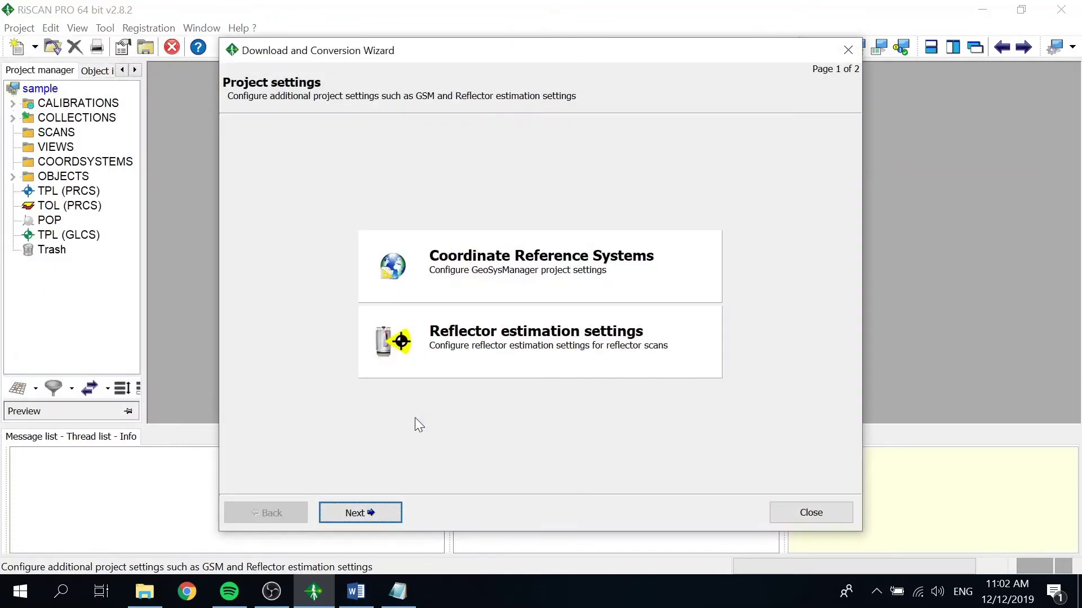
Start the import with the data appended as new scan positions named ScanPos, numbered from 001 with auto increment
left_click(386, 513)
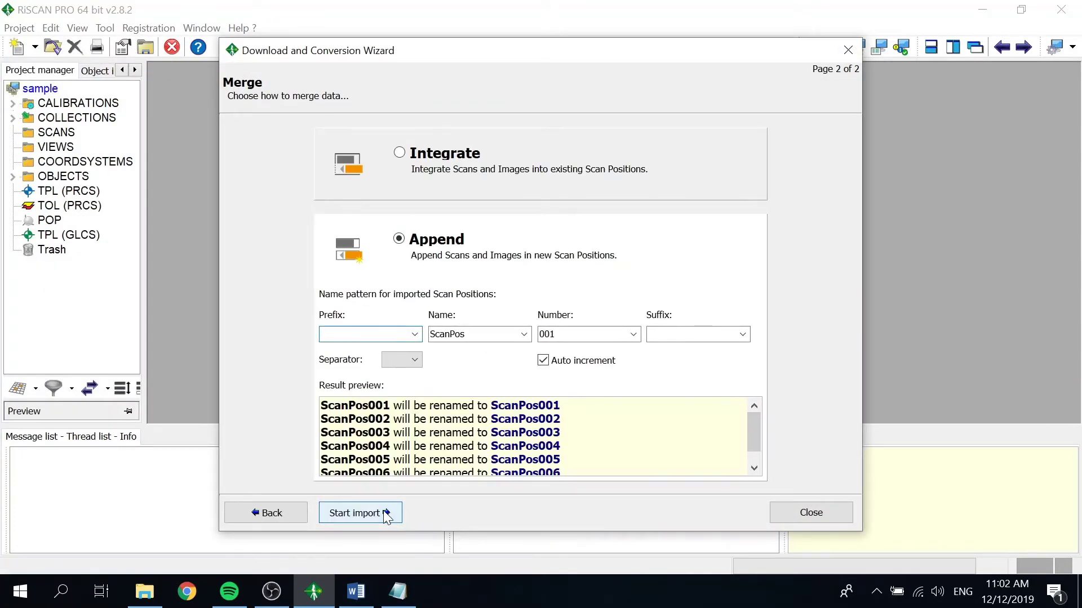
left_click(354, 515)
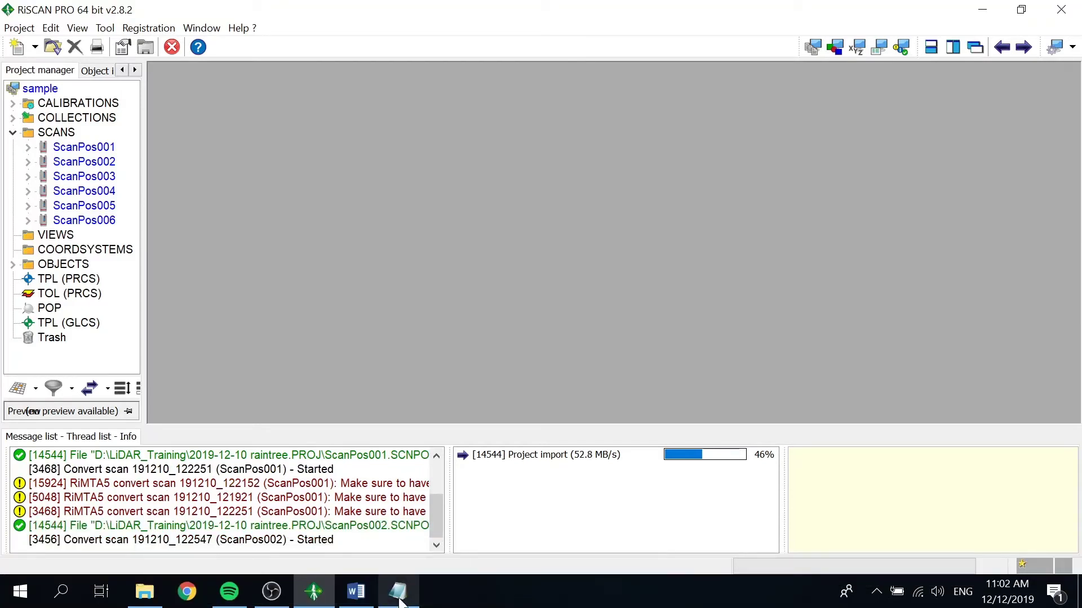
mouse_move(399, 598)
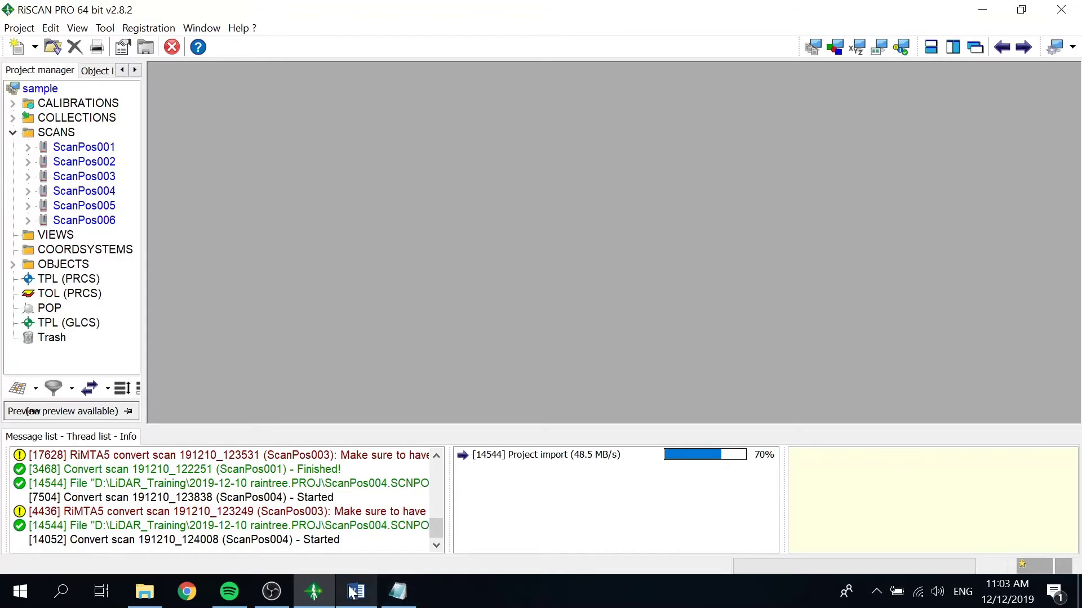
Play the video MOV_1031 from the desktop's lidar 3 folder in VLC media player, check the running import, and close the player
left_click(158, 601)
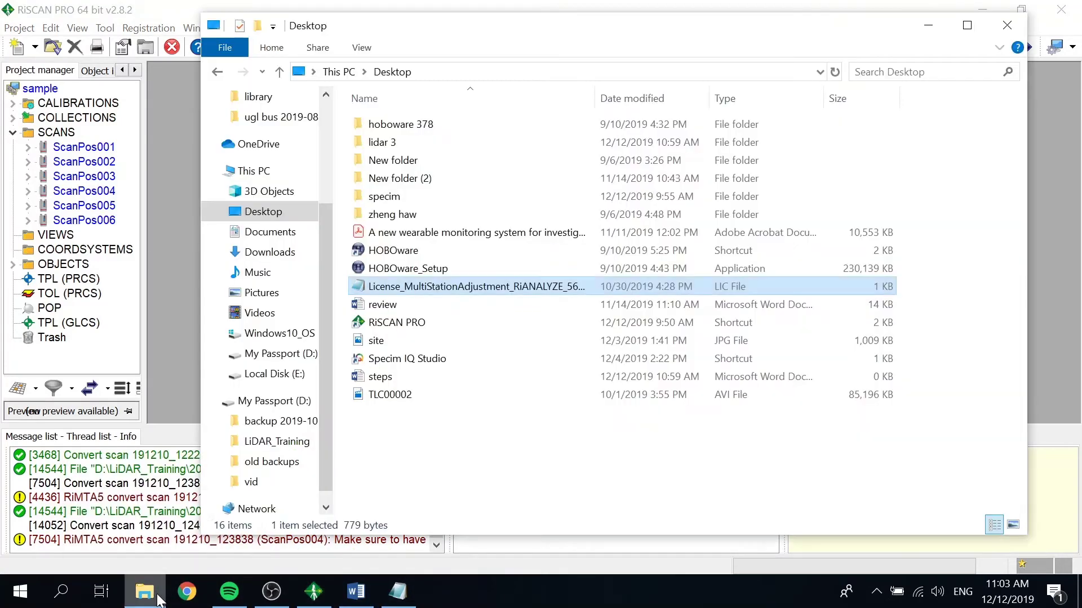
left_click(260, 213)
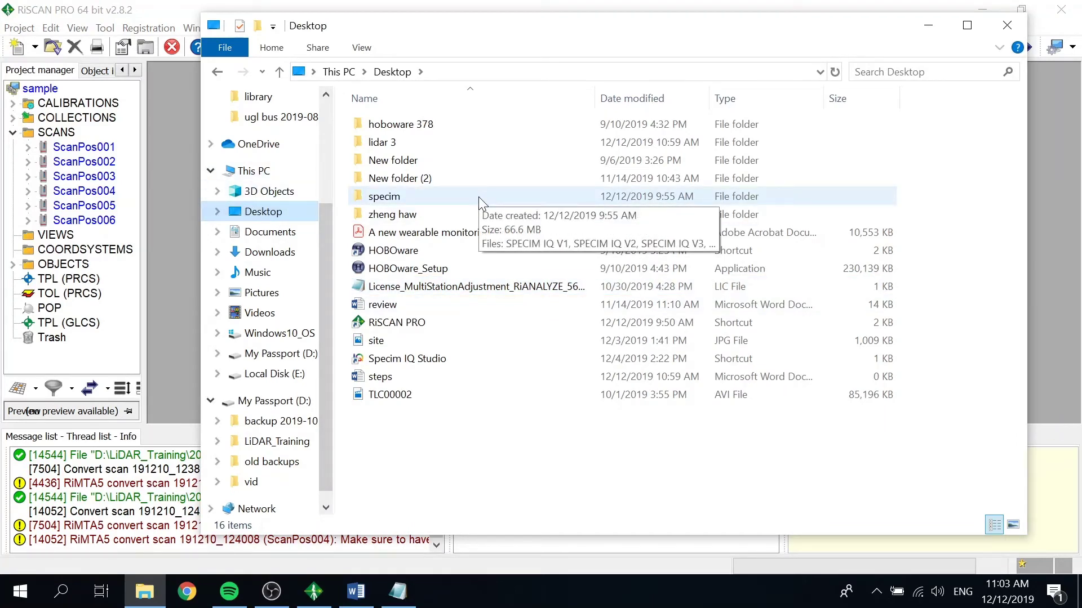
double_click(489, 143)
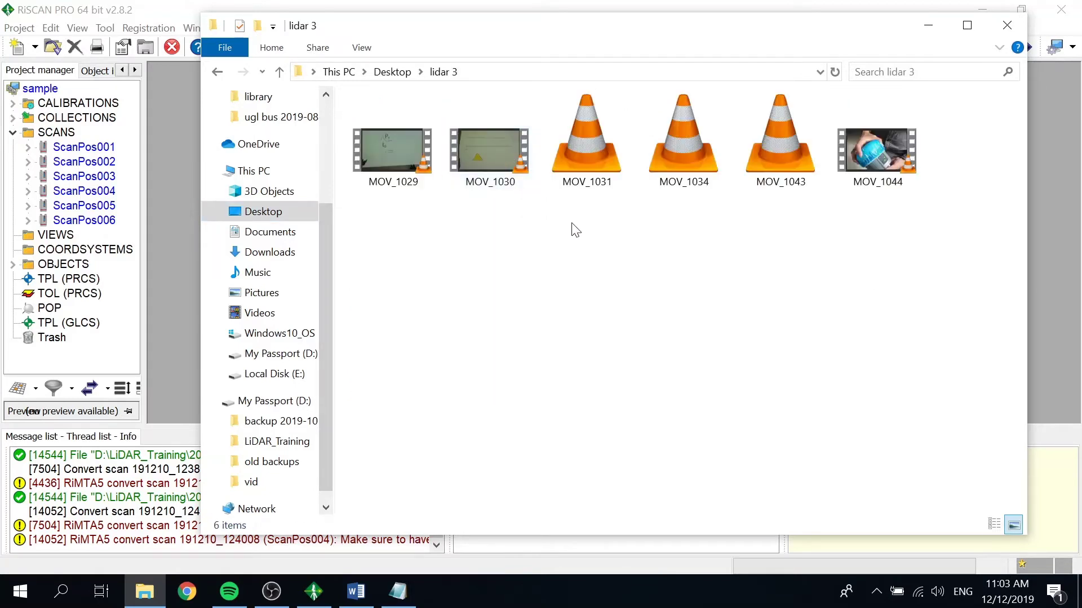
double_click(588, 178)
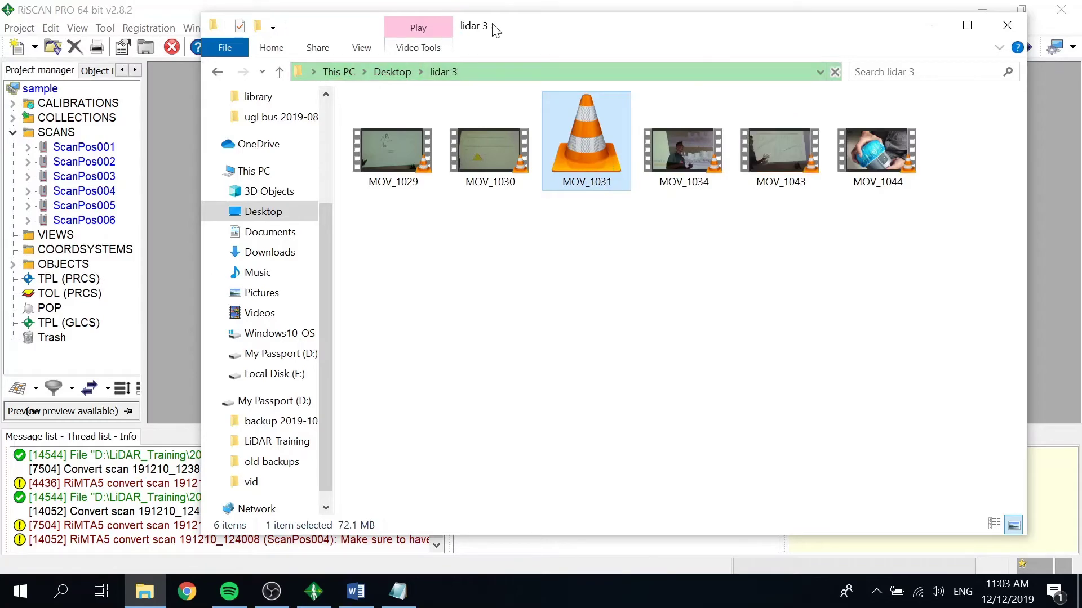
left_click_drag(497, 26, 870, 518)
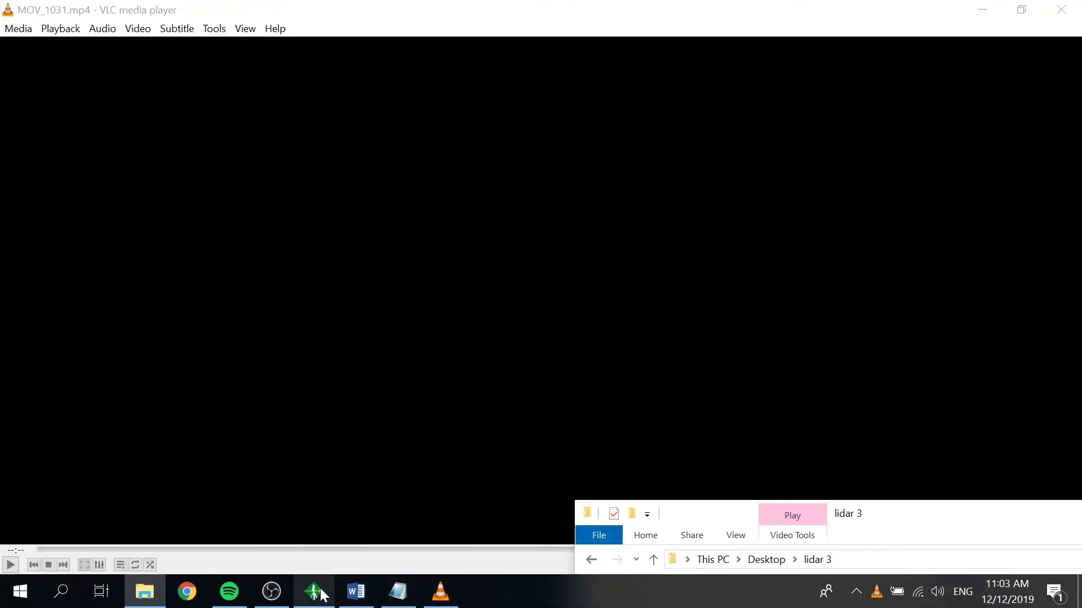
left_click(317, 592)
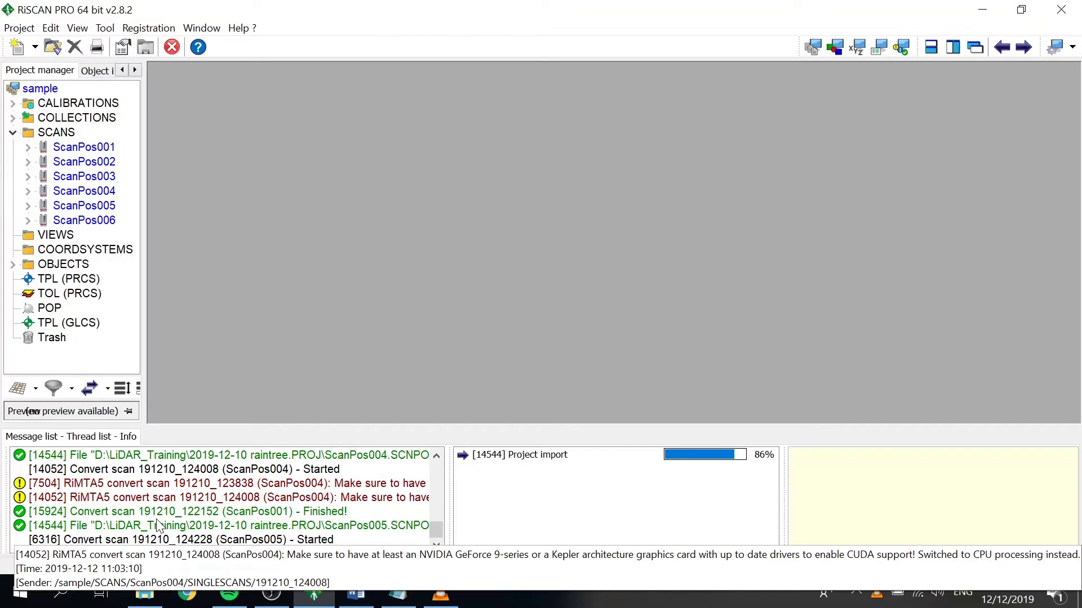
left_click(445, 588)
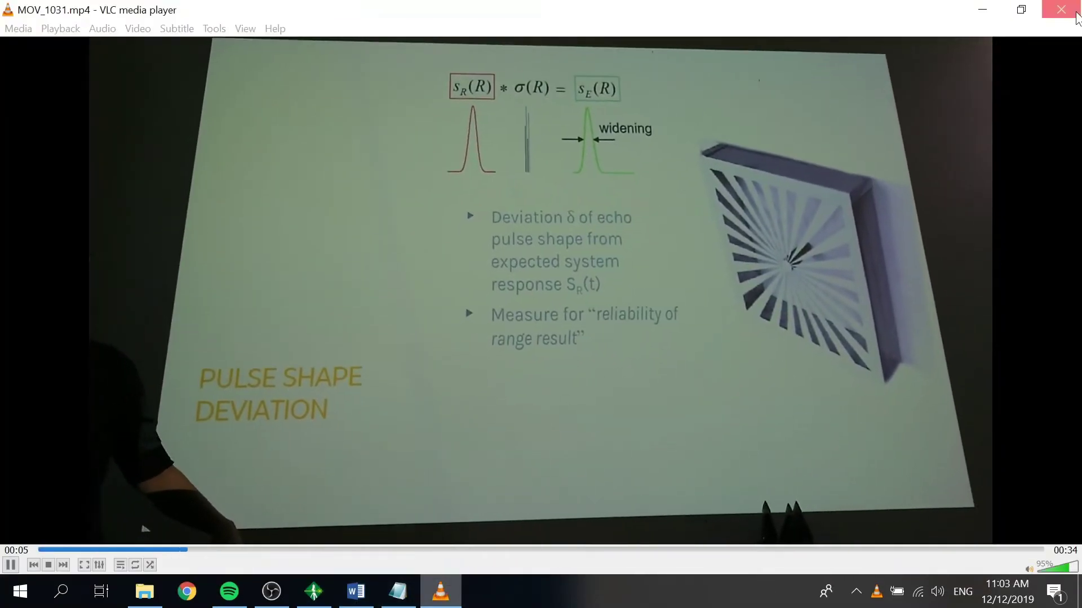
key("alt+F4")
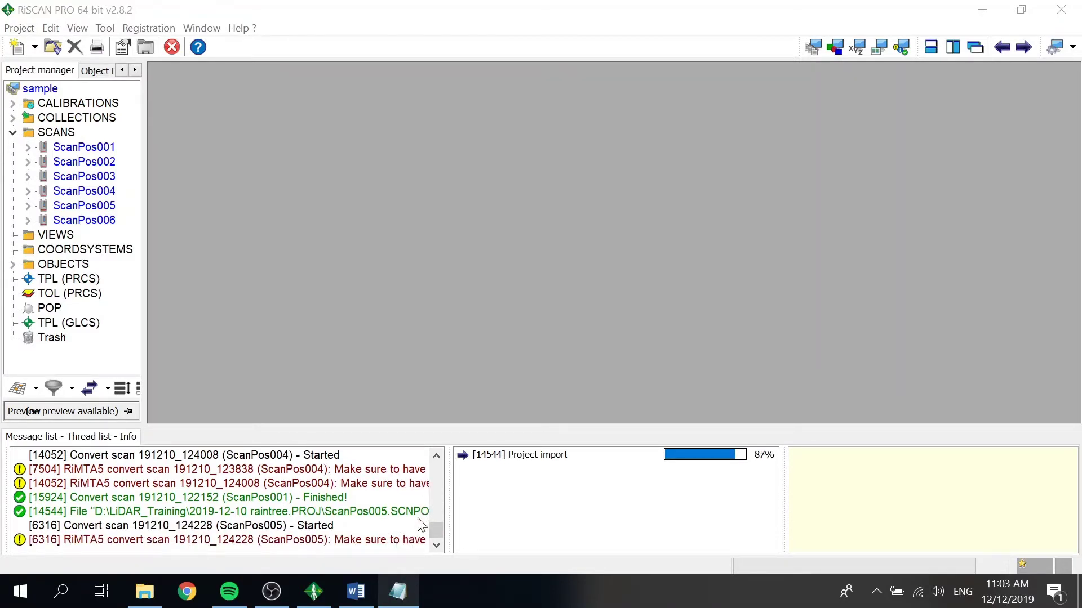
left_click(281, 594)
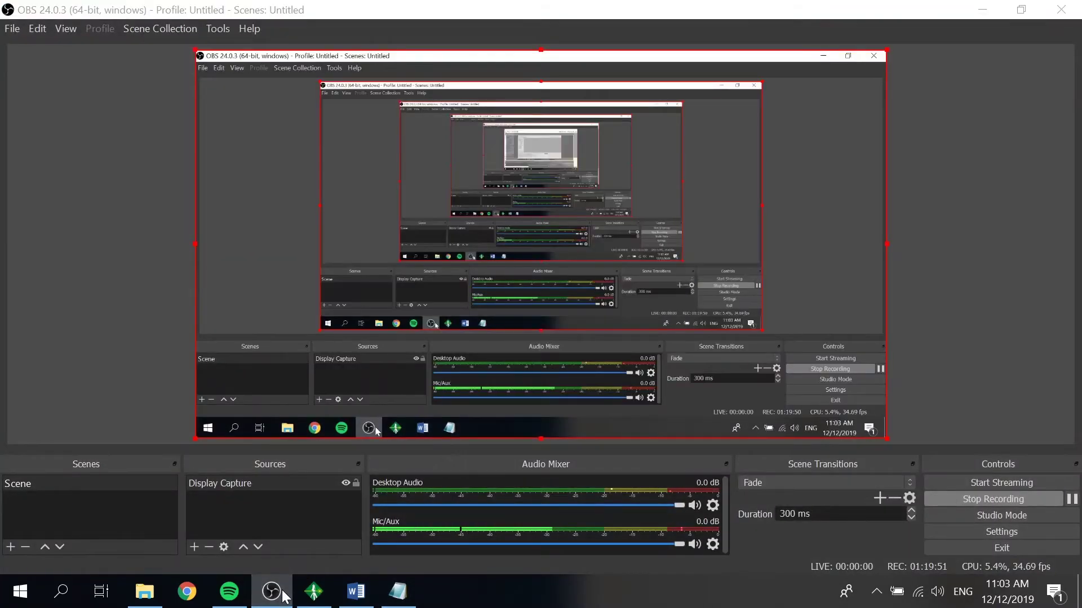
left_click(284, 595)
left_click_drag(284, 596, 404, 347)
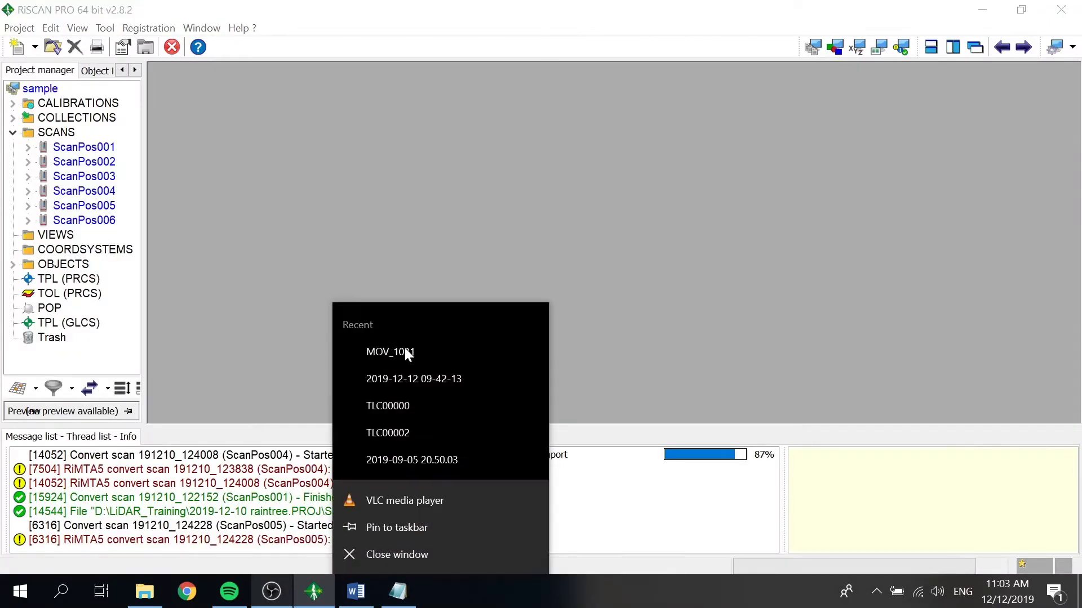
left_click(355, 20)
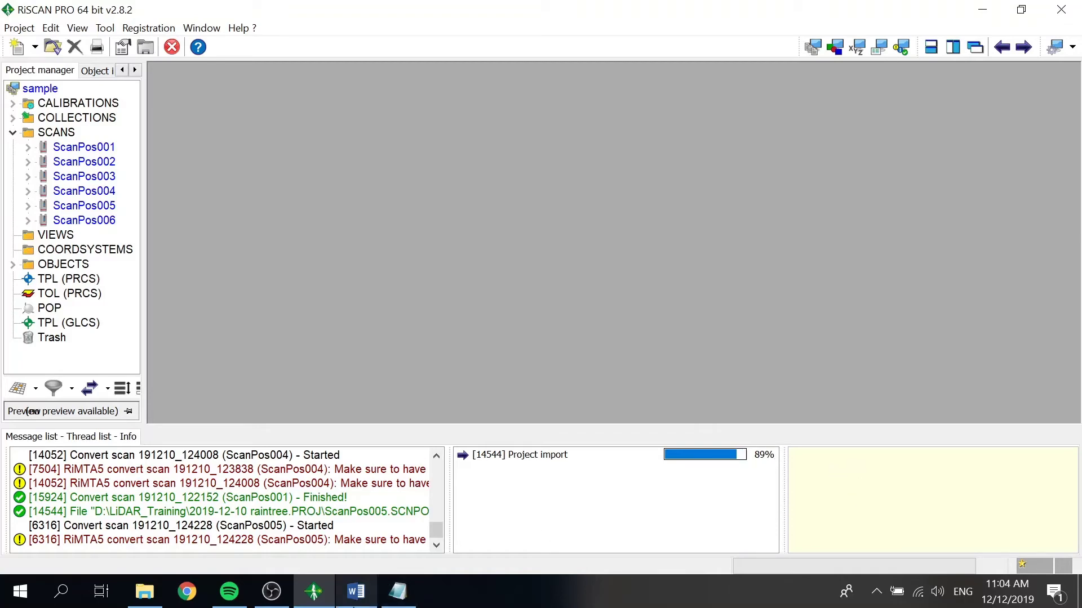
Switch to the steps document in Word and close the license file in Notepad
left_click(355, 592)
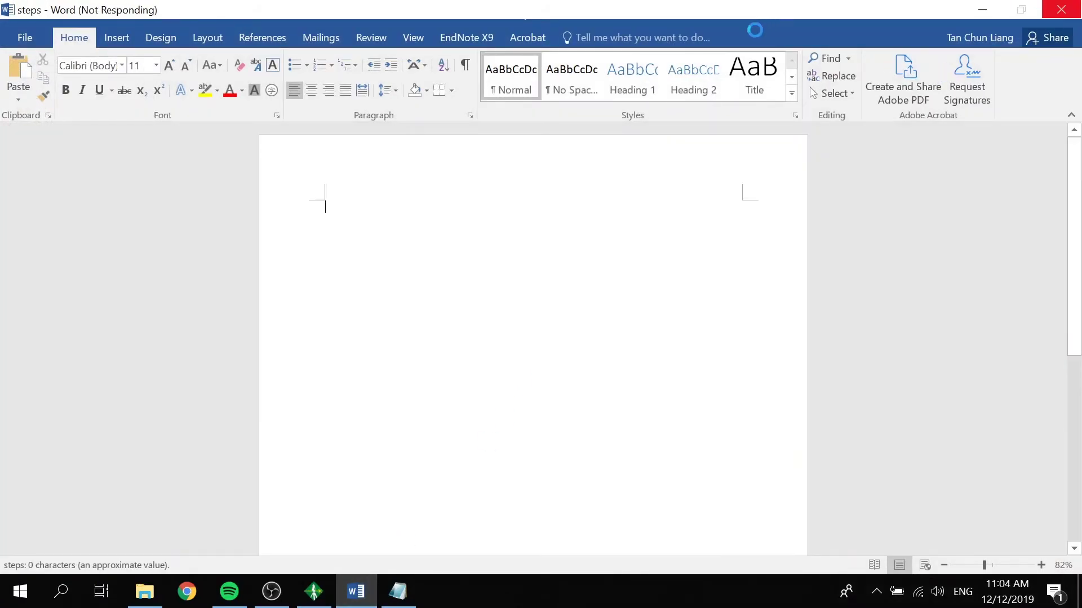
left_click(365, 605)
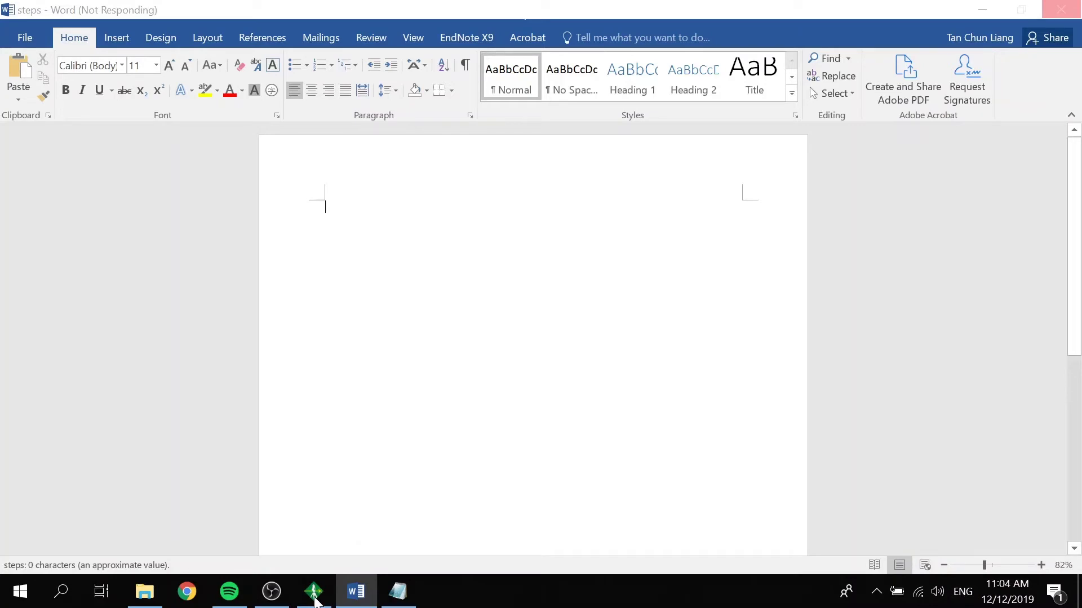
left_click(399, 592)
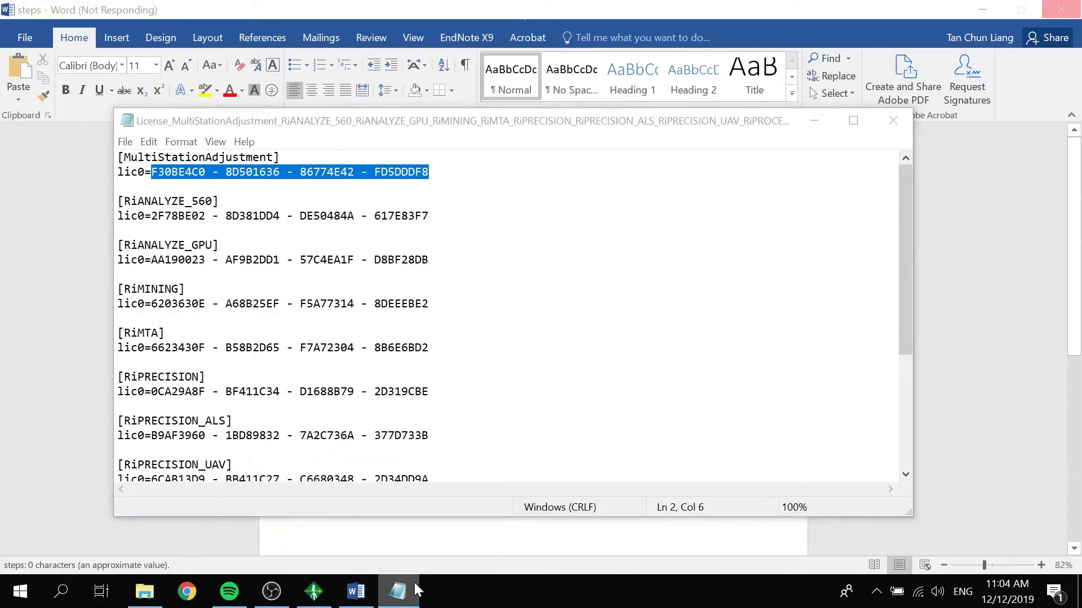
left_click(892, 124)
right_click(360, 591)
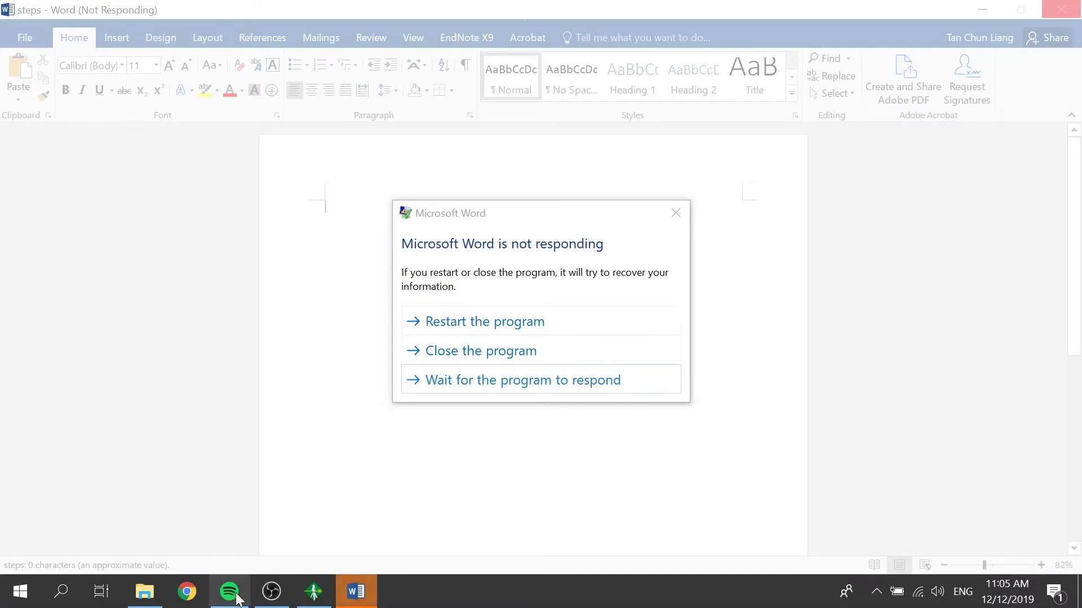
Switch to RiSCAN PRO and select scan position ScanPos001 in the sample project
left_click(328, 600)
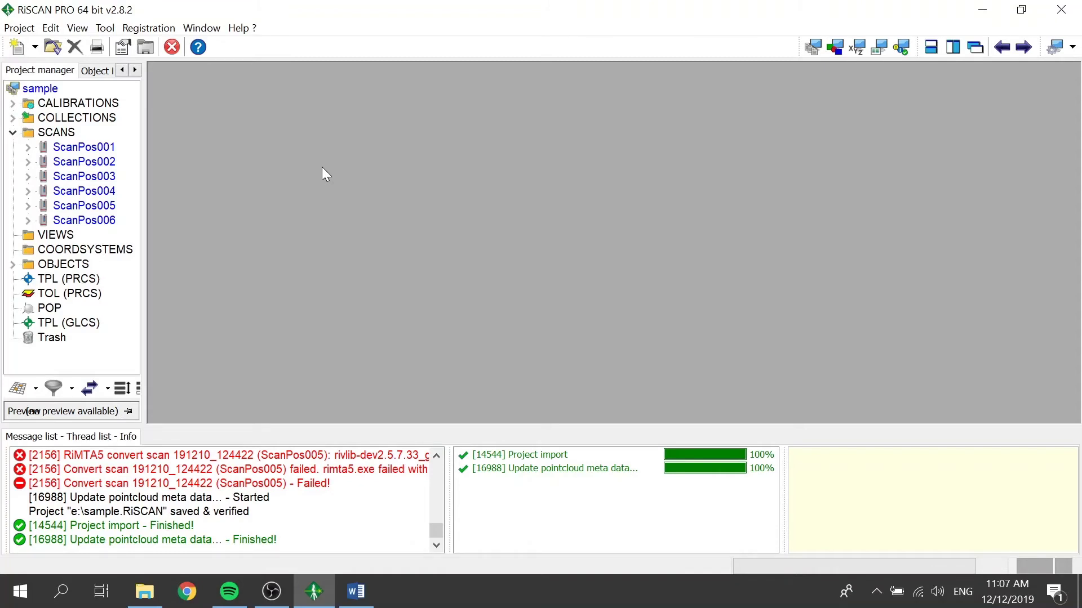
left_click(101, 148)
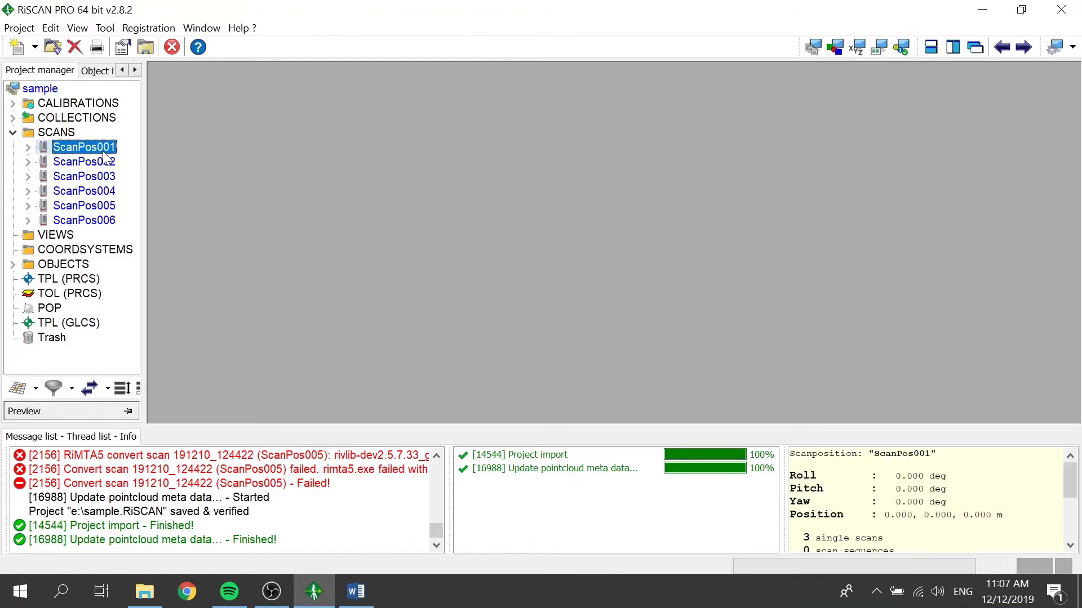
left_click(272, 591)
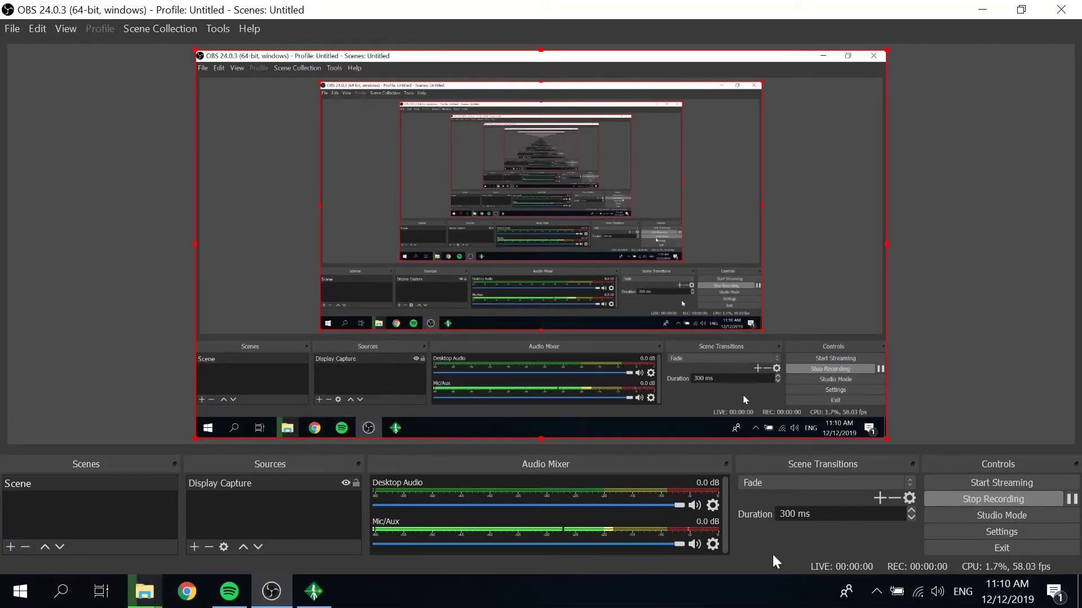
mouse_move(271, 600)
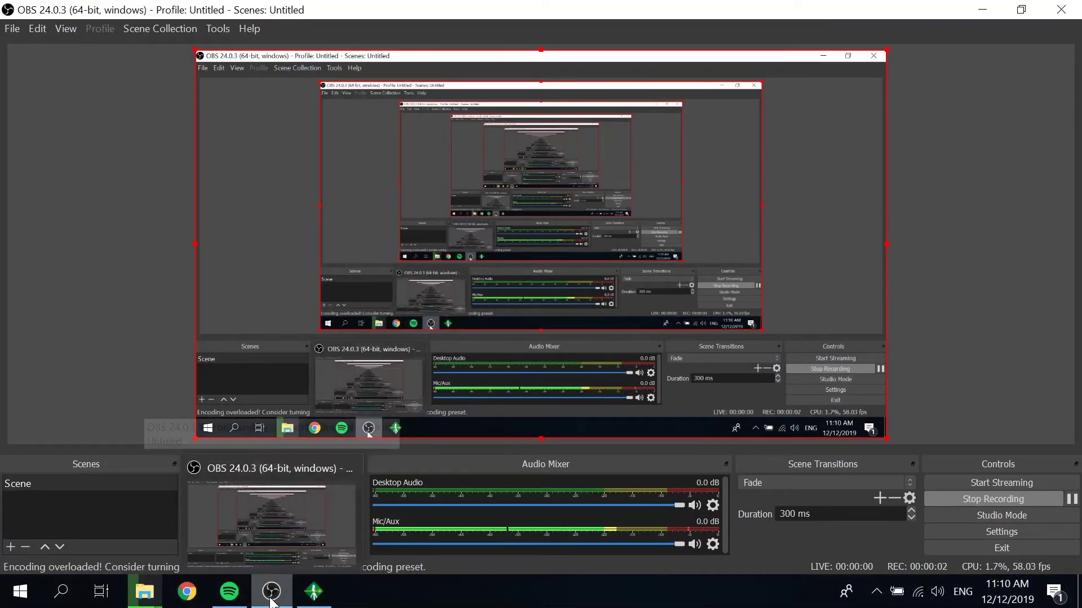
left_click(271, 592)
left_click(273, 591)
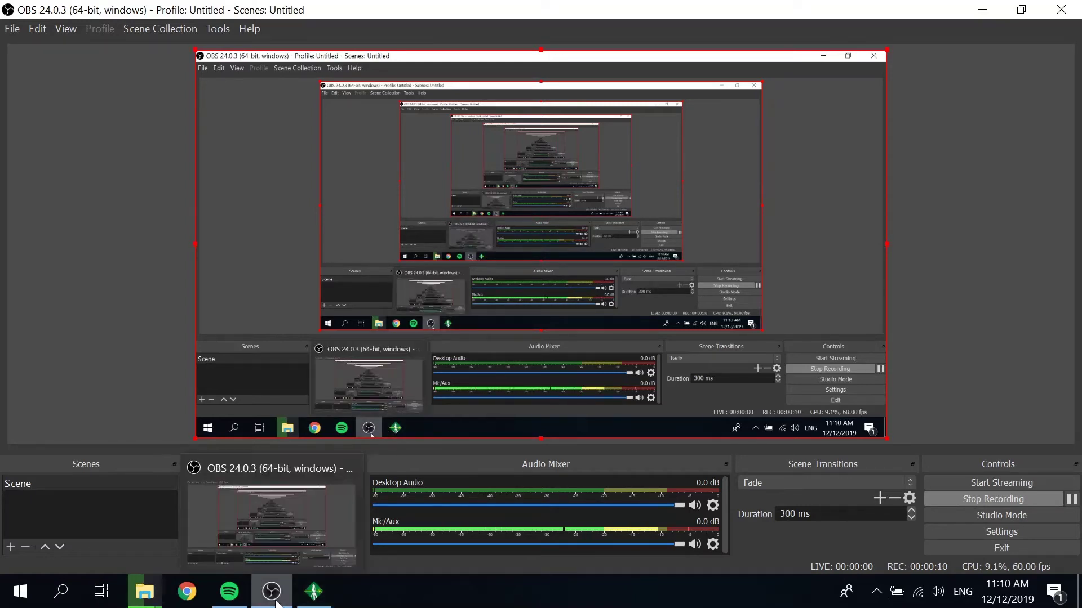
In RiSCAN PRO, start Delete (filter) points, show the pointclouds as a list, and select all scans from ScanPos001 to ScanPos005
left_click(304, 597)
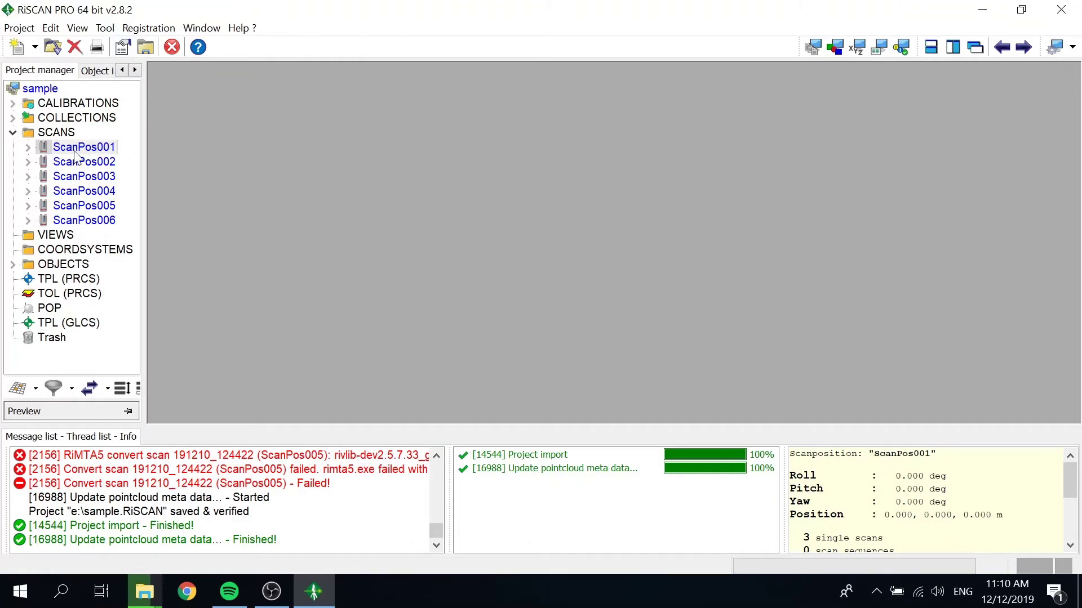
left_click(63, 389)
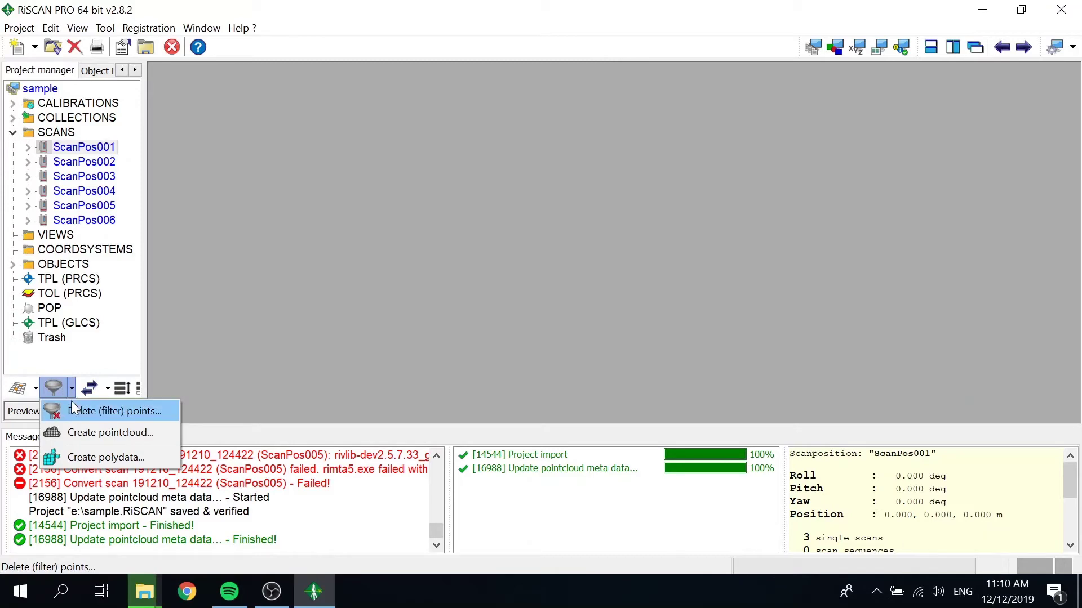
left_click(73, 407)
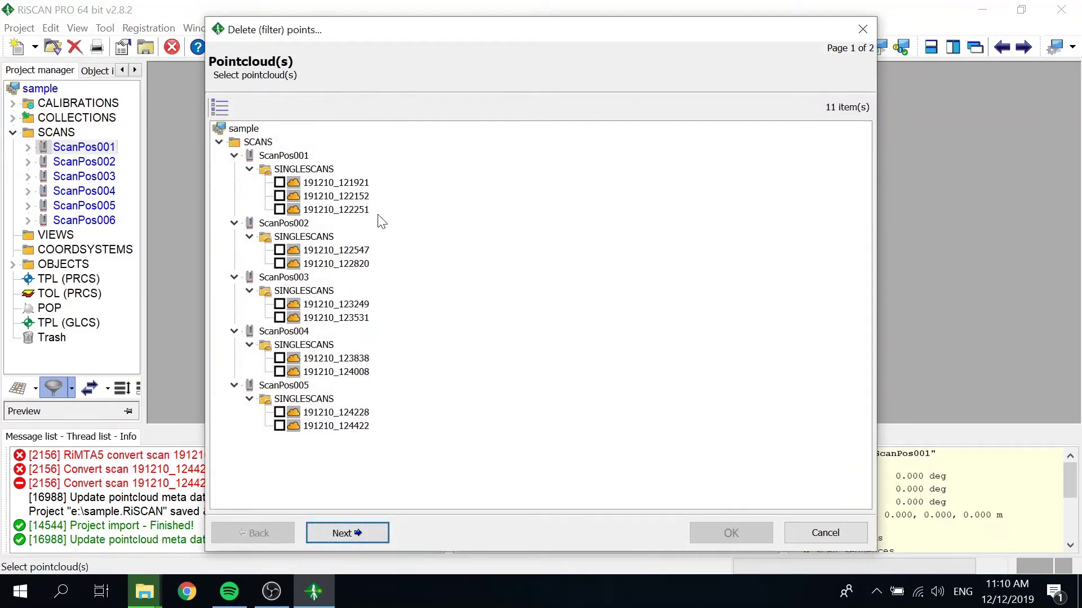
left_click(228, 109)
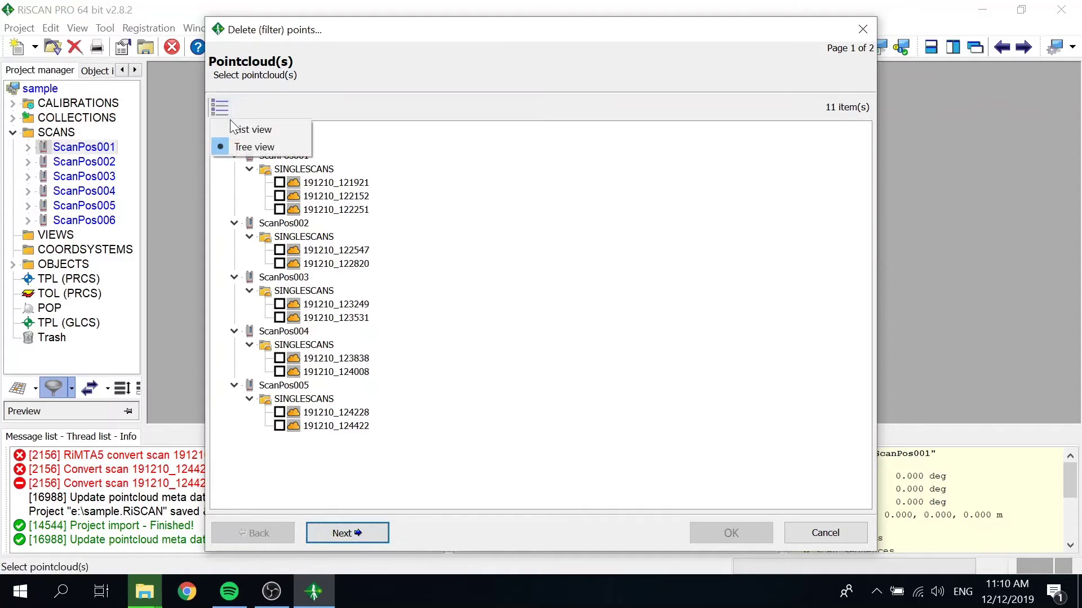
left_click(231, 125)
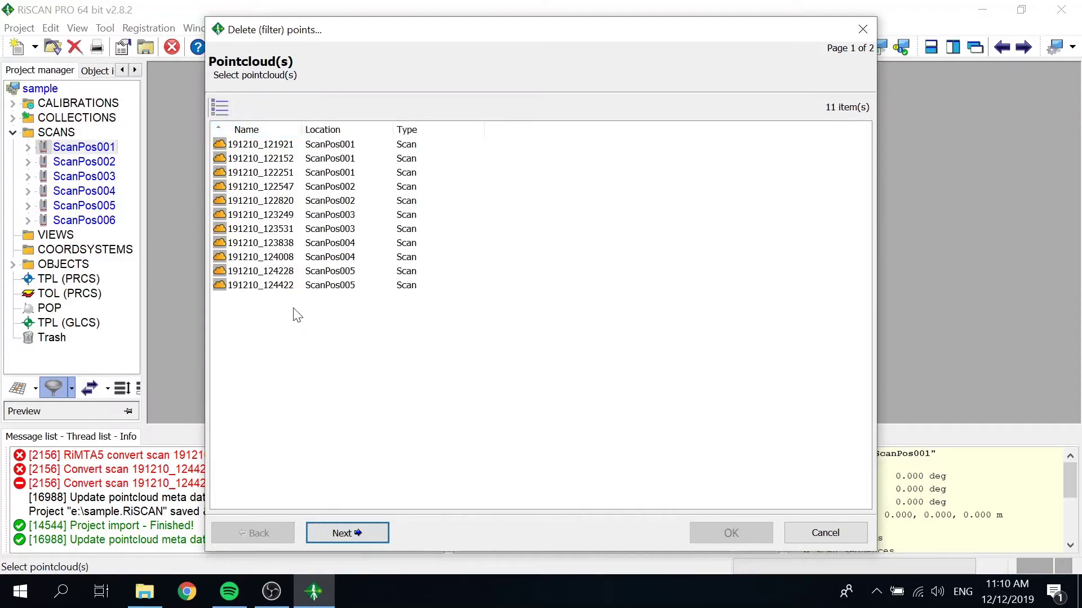
left_click(294, 164)
left_click(285, 287, "shift")
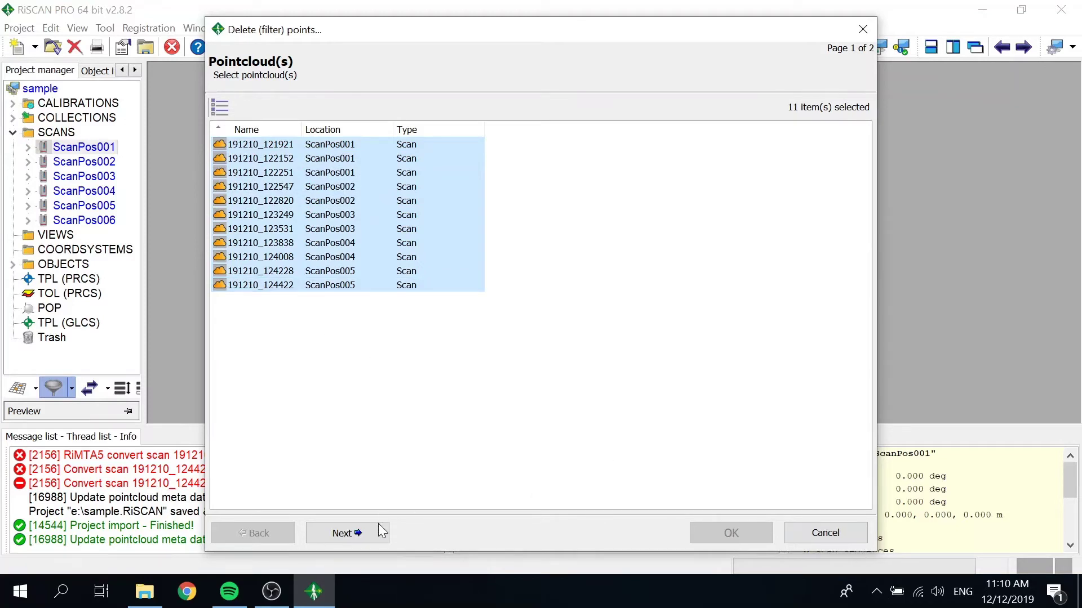
Continue to the delete points filter settings and enable the Isolated point filter
left_click(380, 530)
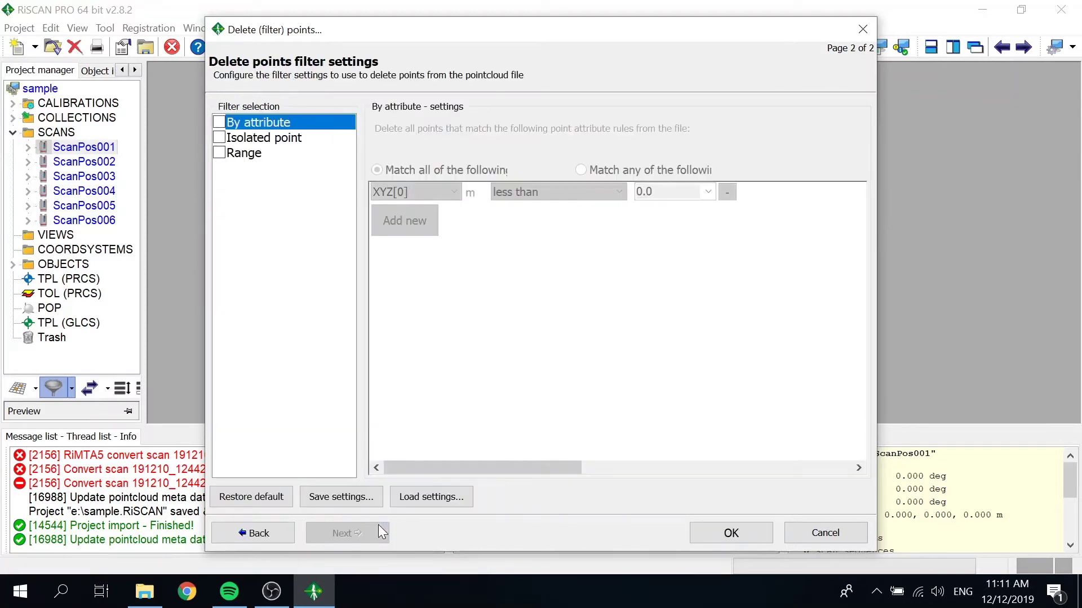
left_click(219, 137)
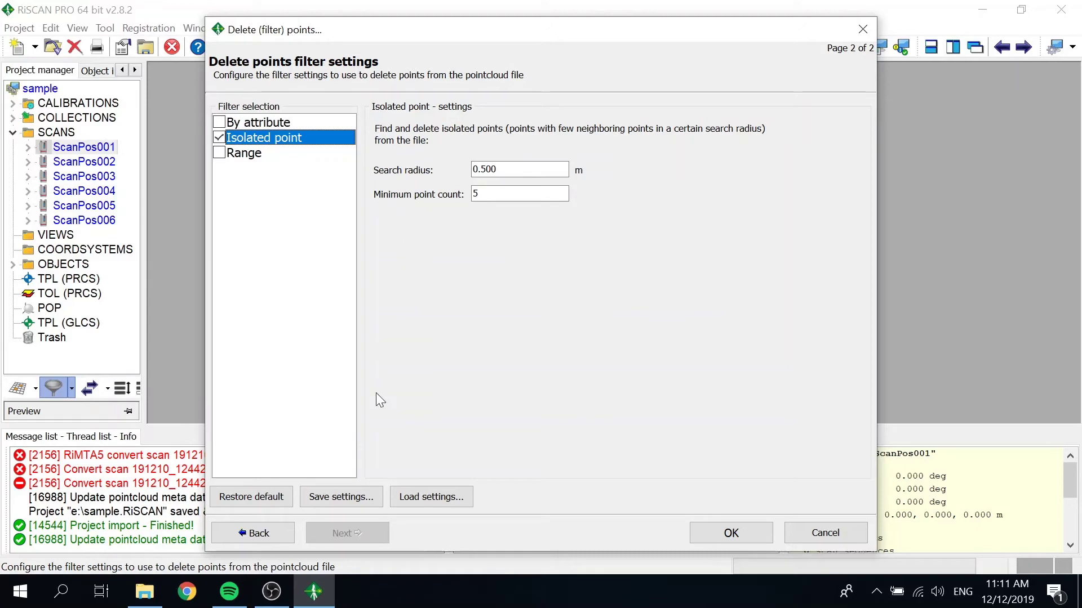
Switch to File Explorer and open the steps Word document from the Desktop folder
left_click(144, 593)
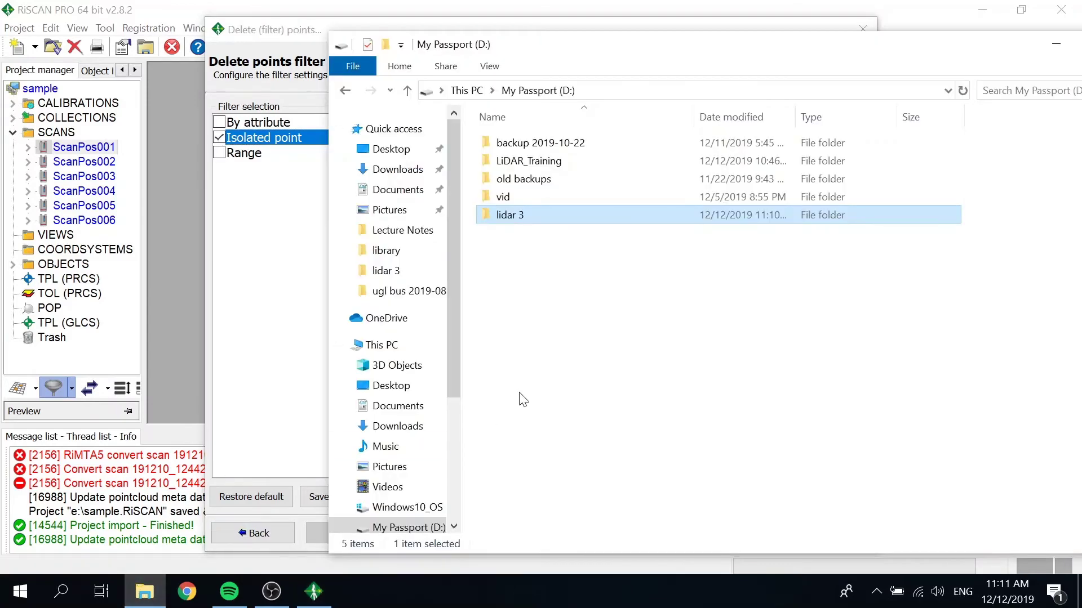
left_click(518, 399)
left_click(377, 157)
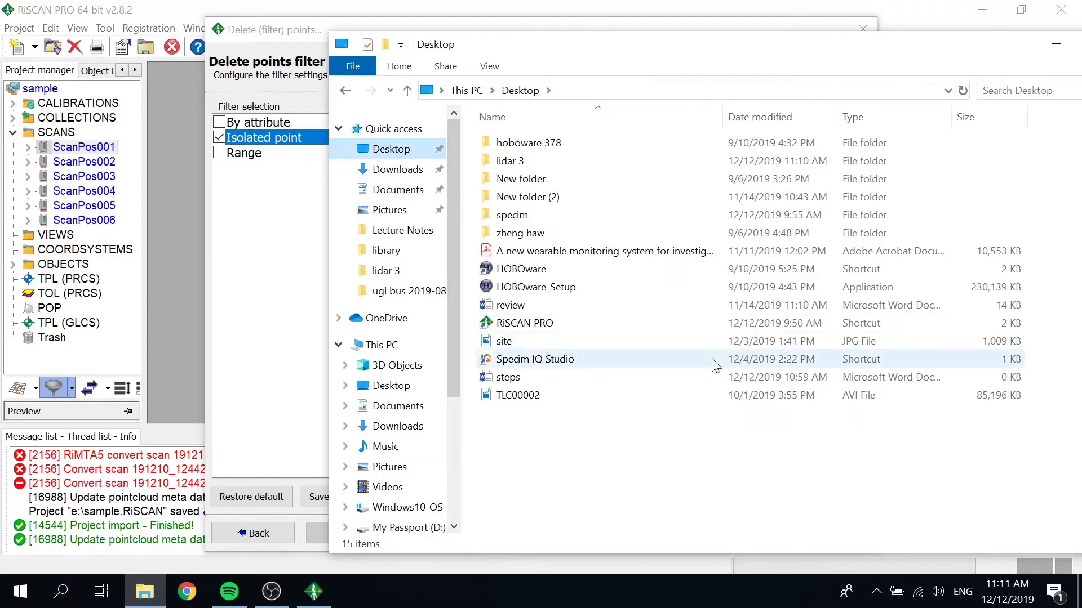
right_click(745, 468)
left_click(602, 436)
left_click(590, 386)
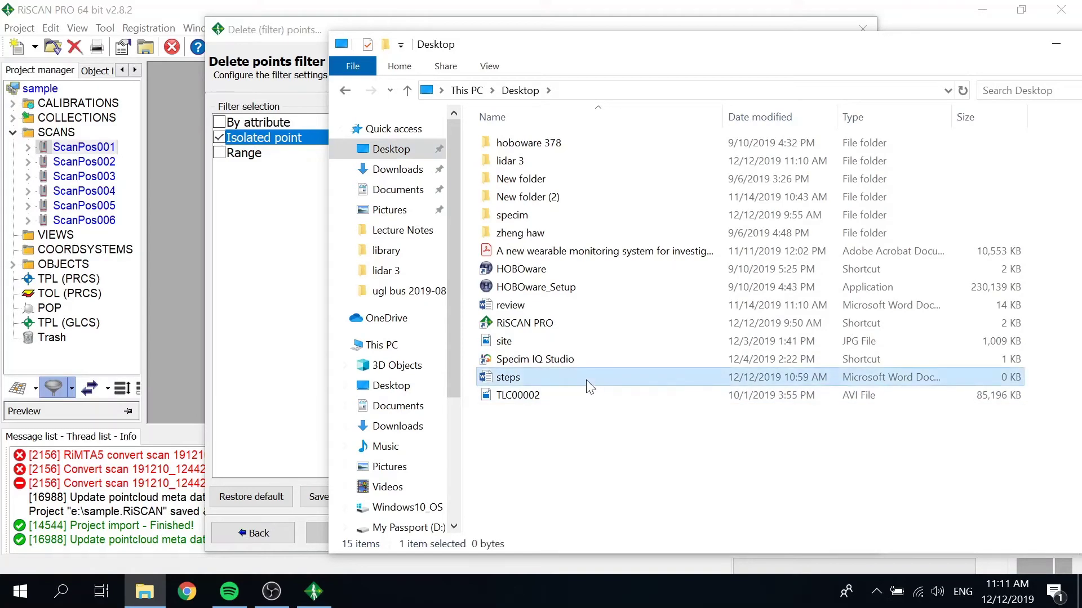
double_click(552, 380)
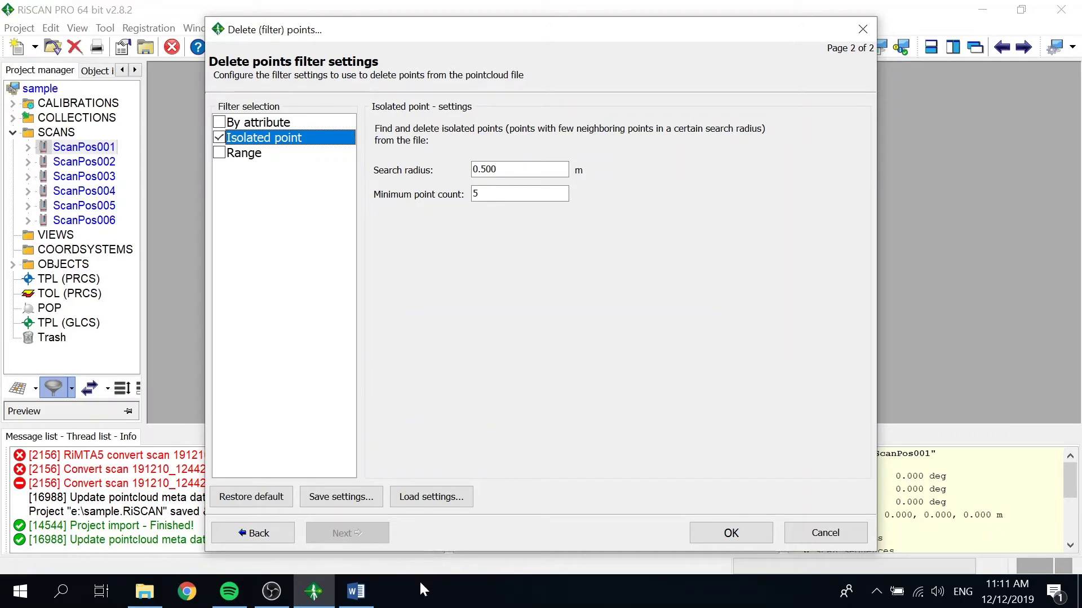
Bring up the steps document in Word, close Document Recovery, and shrink the window so the filter settings stay readable
left_click(355, 591)
left_click(356, 592)
left_click(355, 592)
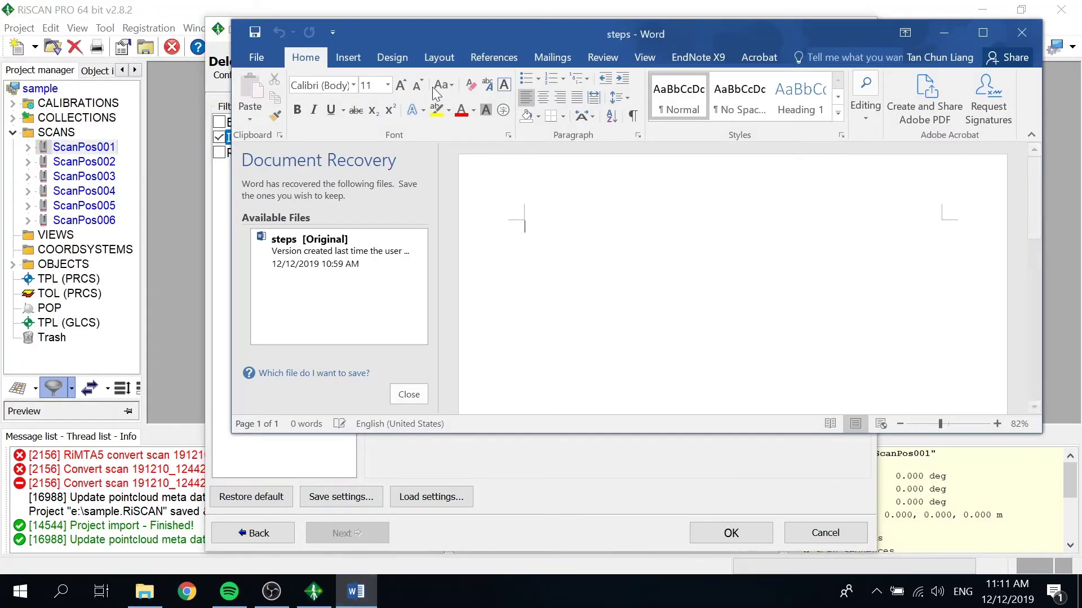
left_click(409, 393)
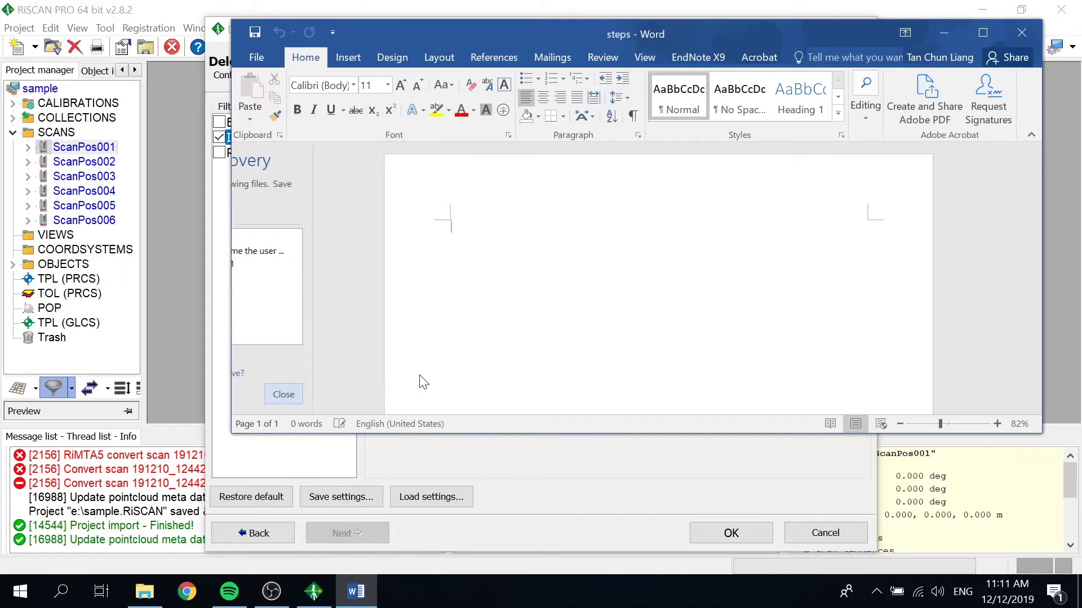
left_click(231, 25)
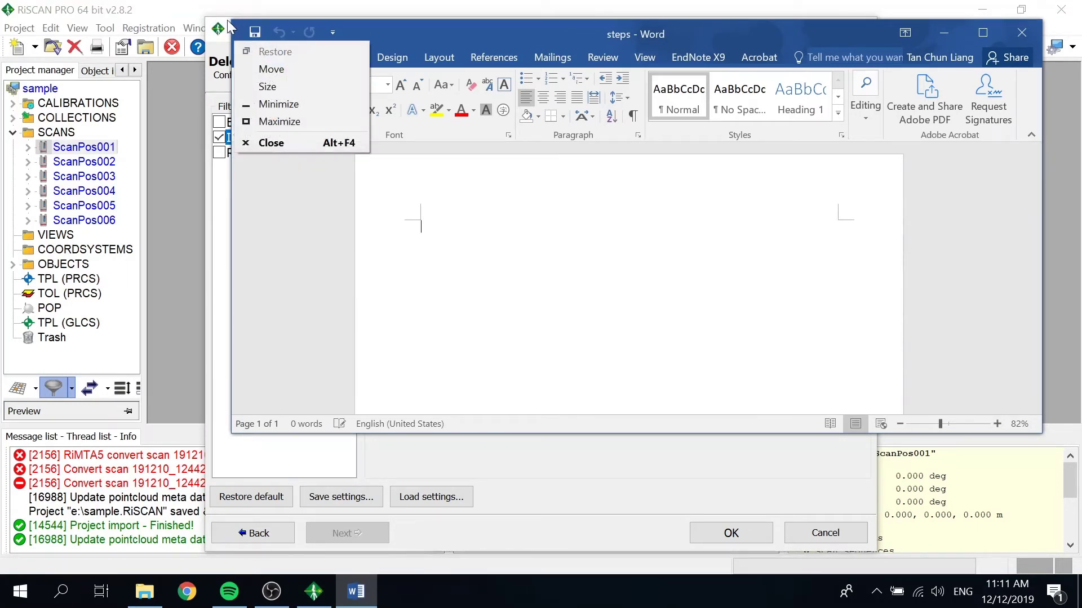
left_click_drag(579, 43, 538, 49)
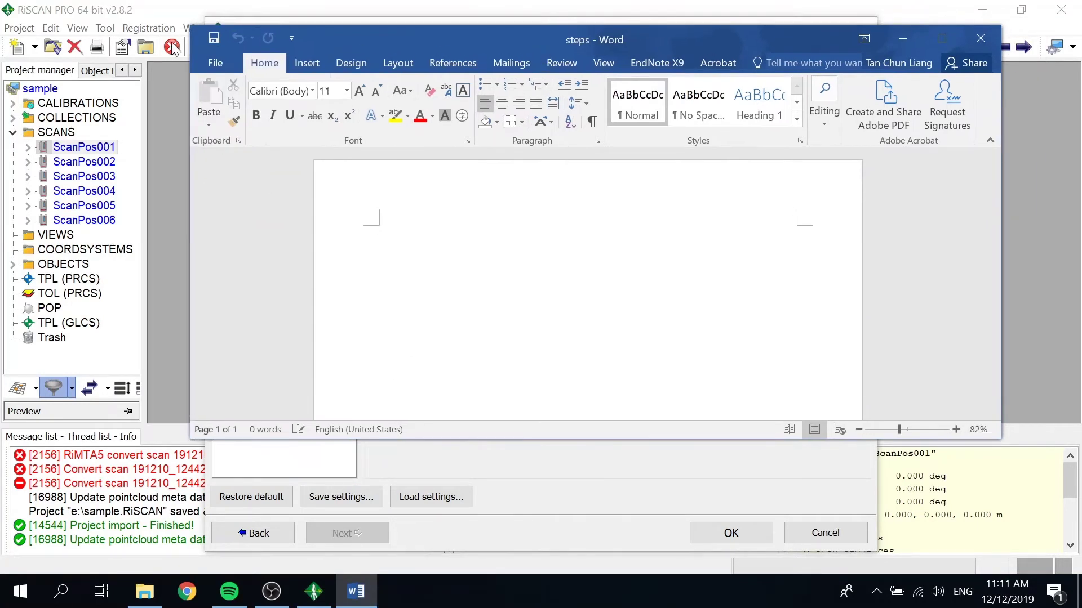
left_click_drag(191, 26, 606, 61)
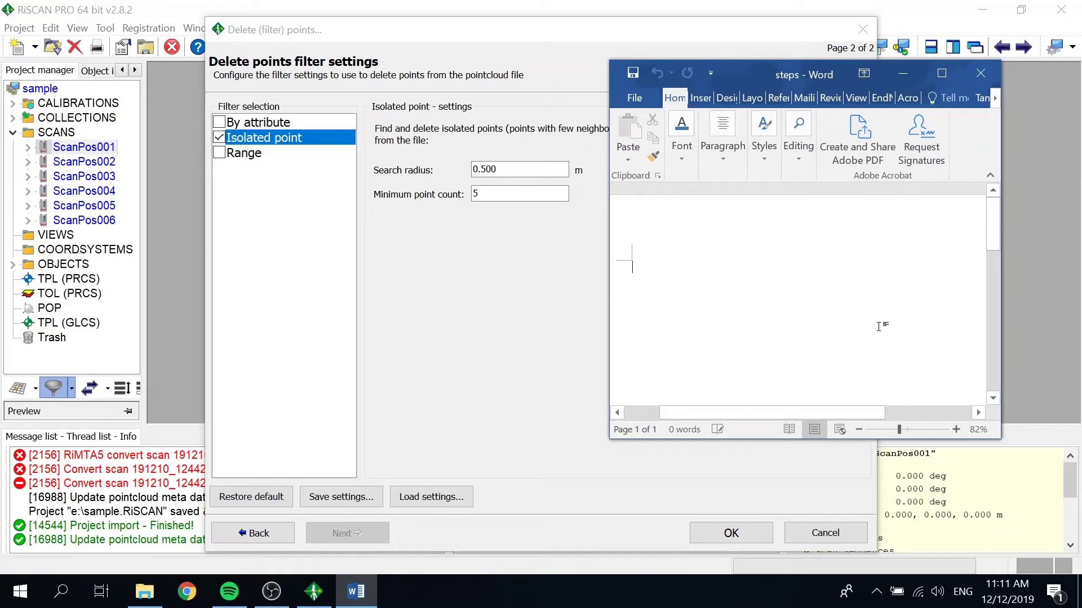
Write the notes "Filter" and "Isolated point" on separate lines in the steps document
type("filter")
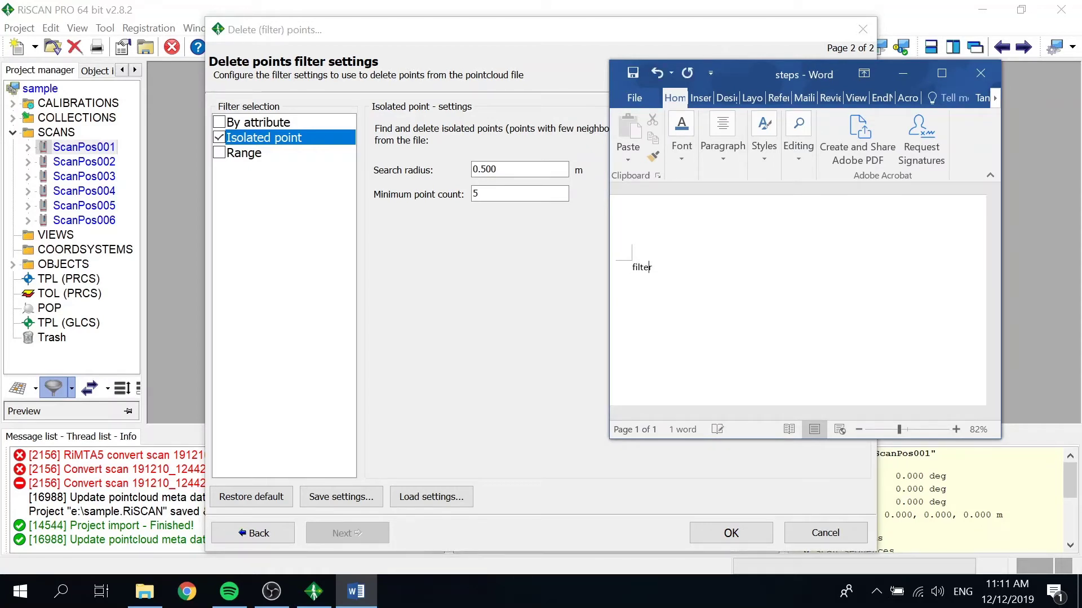
left_click(632, 267)
key("Return")
key("Return")
type("Isolated point")
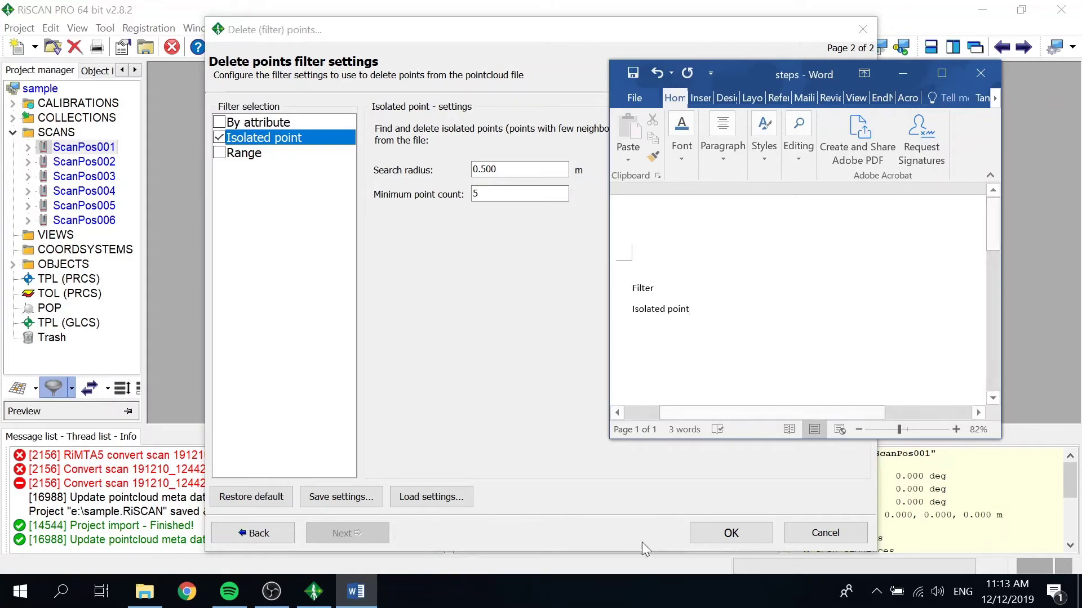
Return to RiSCAN PRO and dismiss the Delete (filter) points dialog without applying the filter
left_click(270, 592)
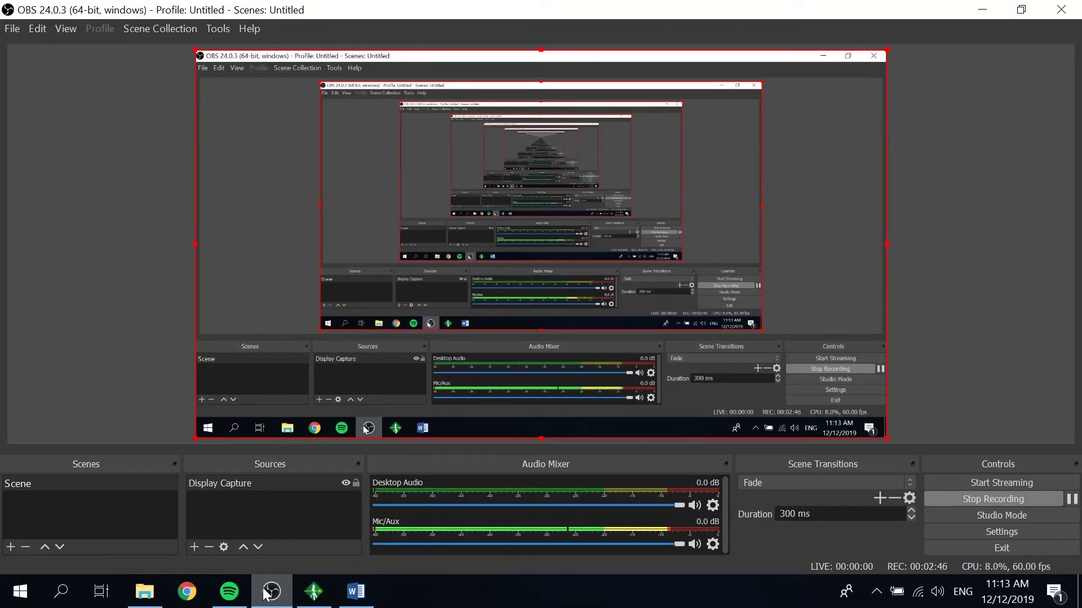
left_click(319, 591)
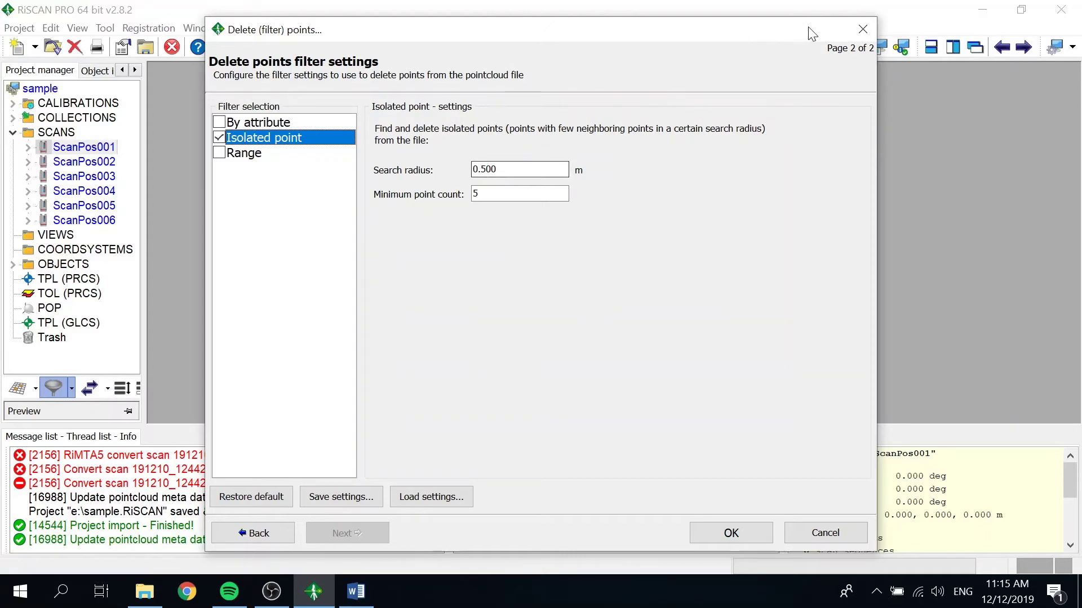
left_click(863, 28)
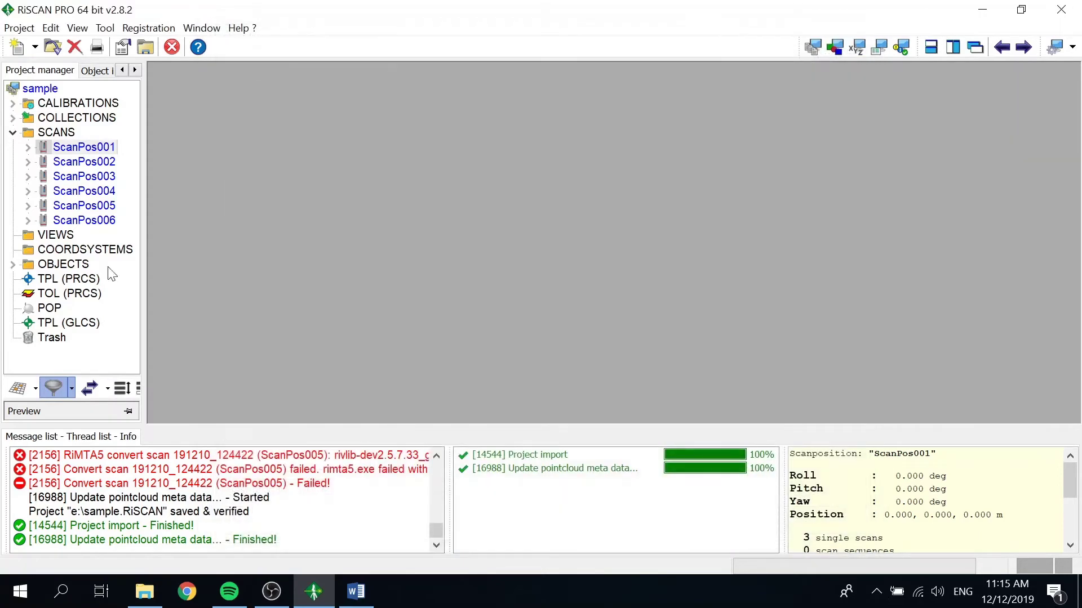
Expand ScanPos001 and try to create a 2D Reflectance view of scan 191210_121921, cancelling while it is generated
left_click(28, 147)
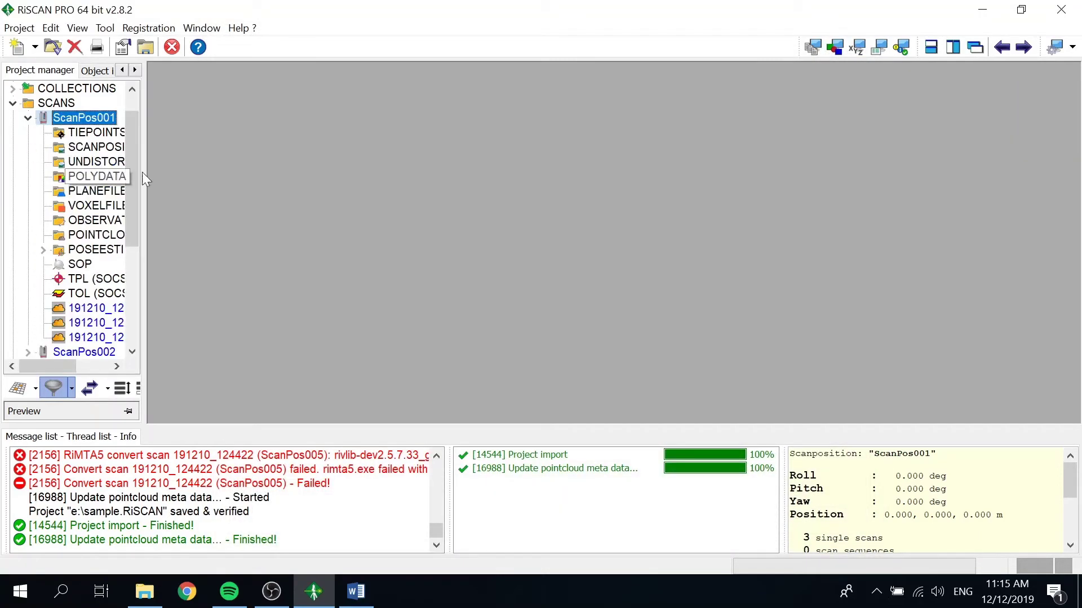
double_click(77, 313)
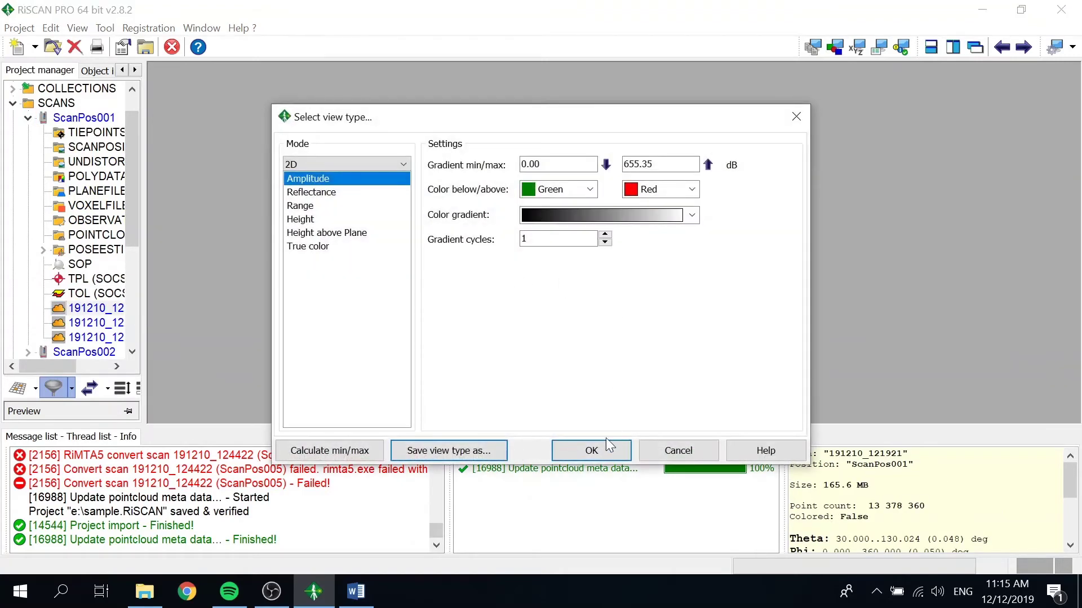
left_click_drag(579, 164, 517, 164)
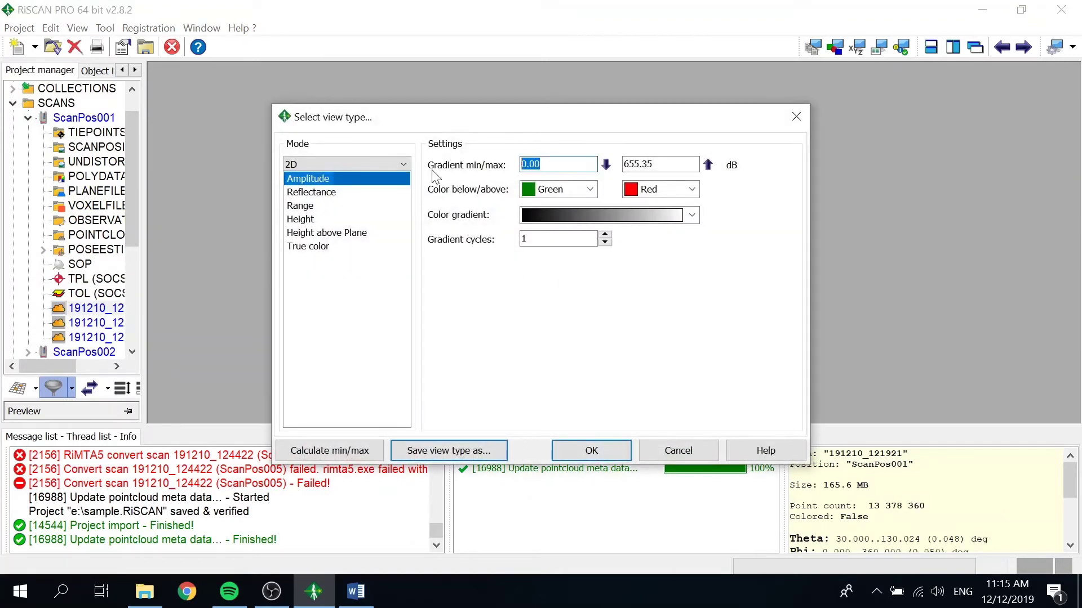
type("-20")
left_click(312, 194)
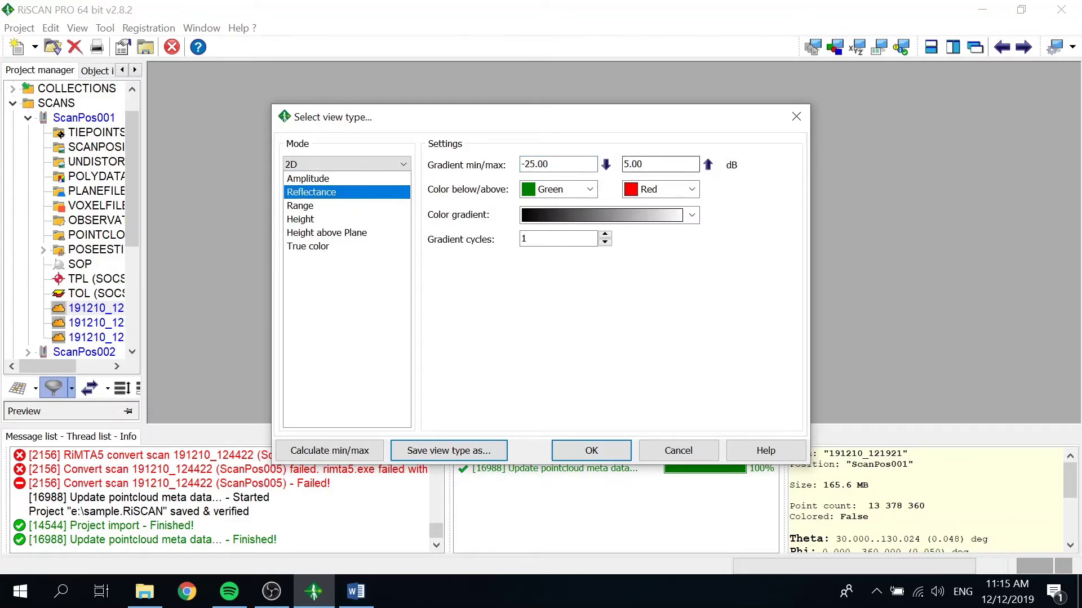
left_click(580, 453)
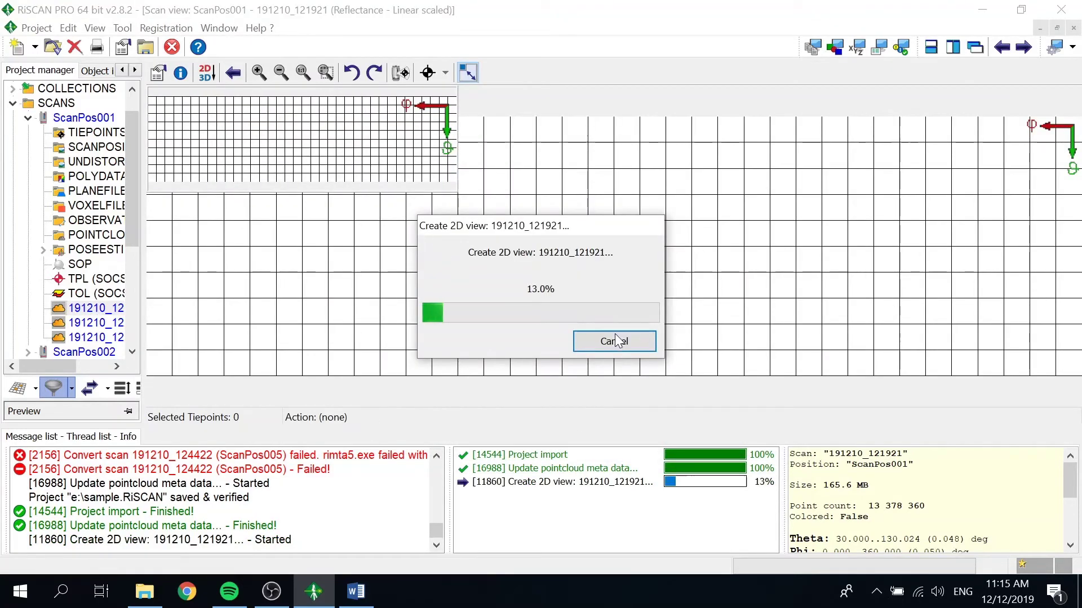
left_click(614, 338)
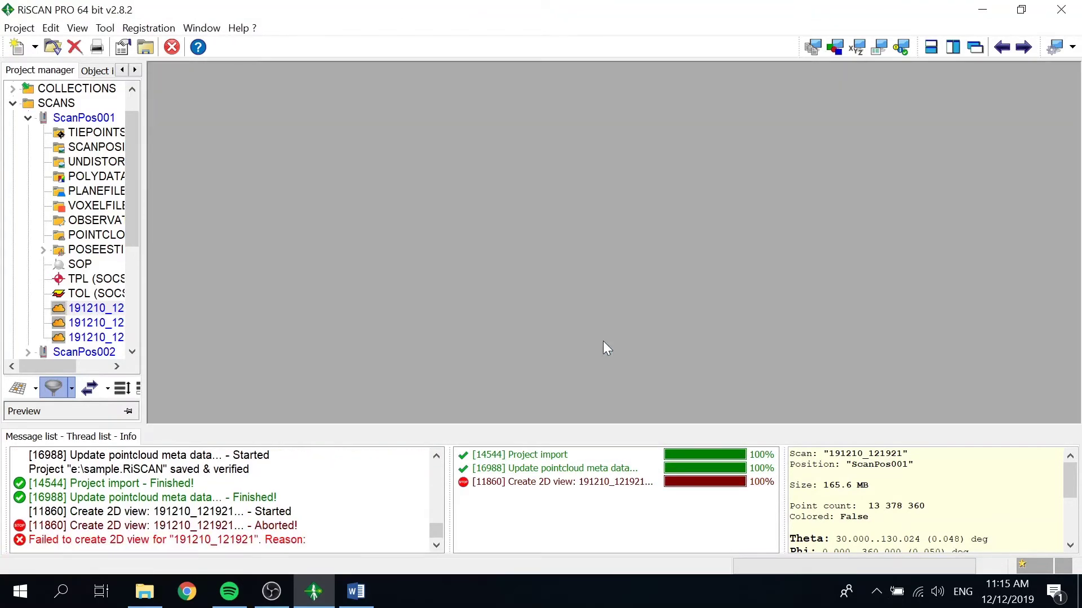
Open scan 191210_121921 of ScanPos001 in a 3D view showing the Reflectance attribute value
left_click(93, 309)
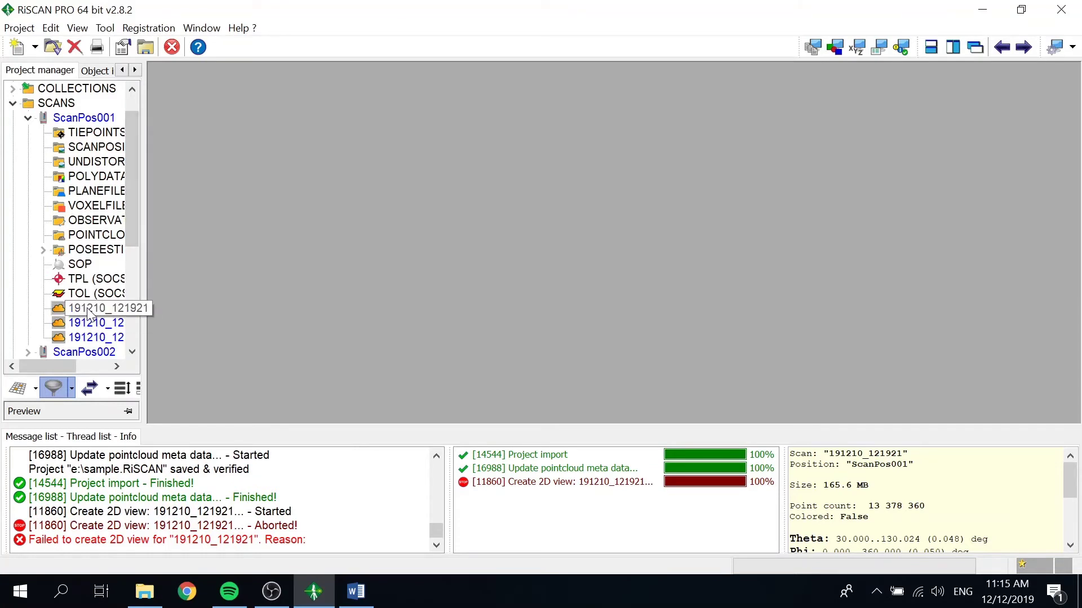
left_click(90, 309)
scroll(127, 276, "down", 5)
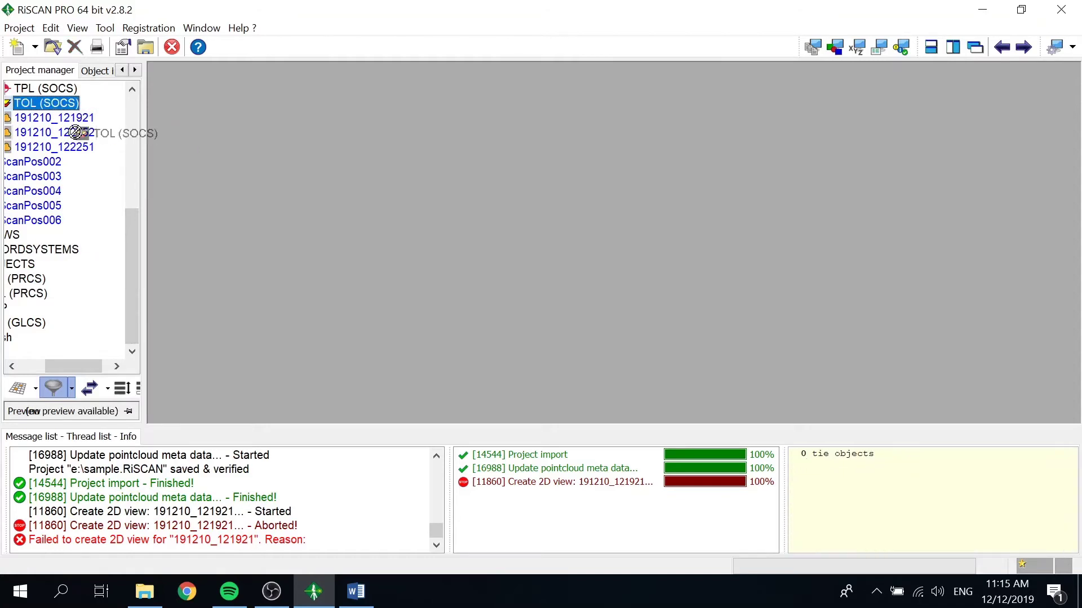
key("Return")
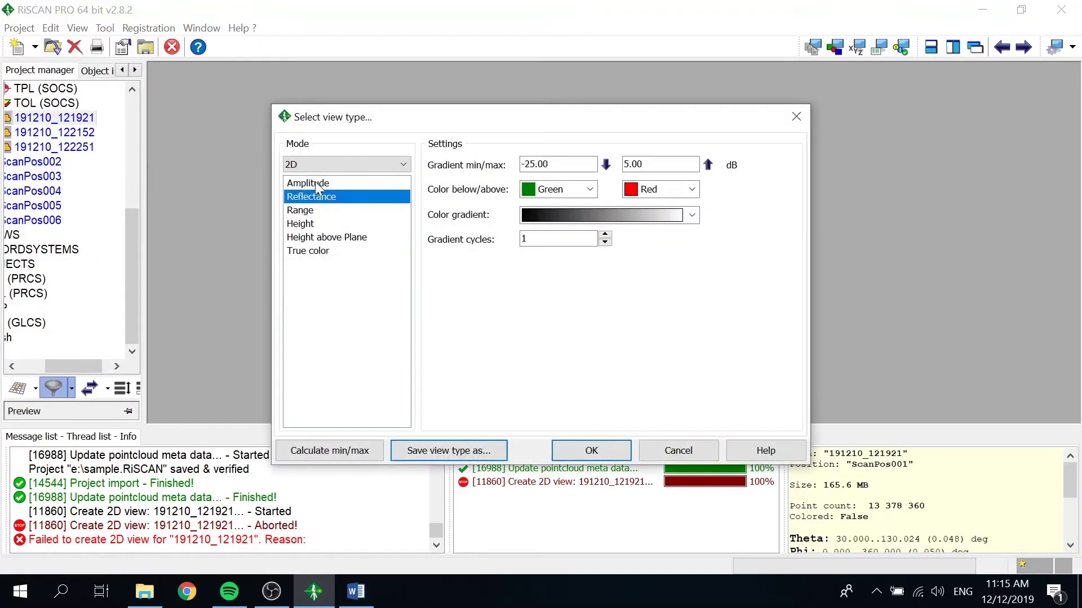
left_click(330, 164)
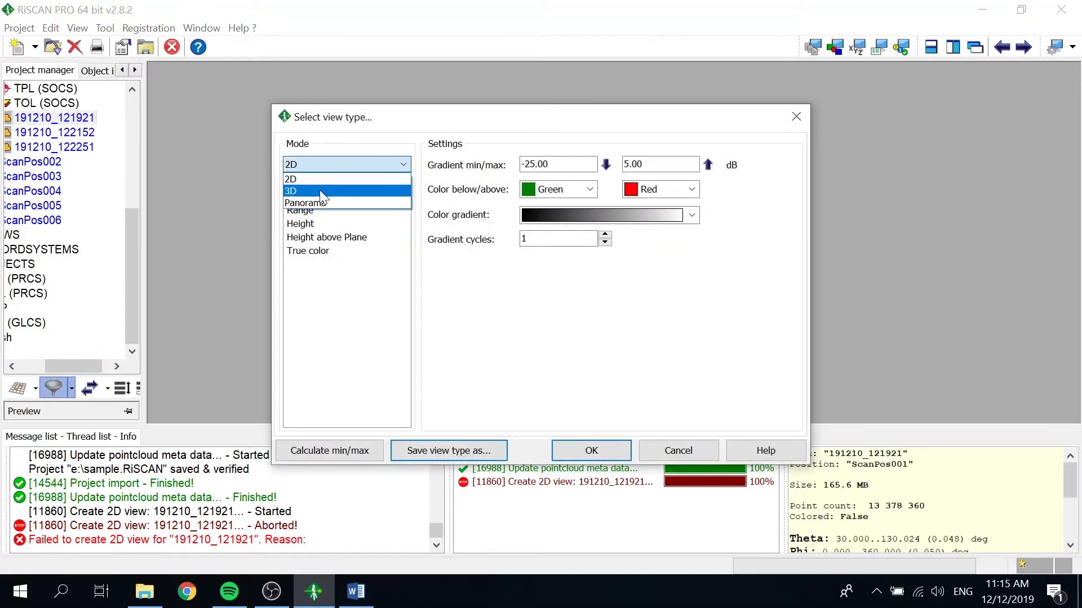
left_click(319, 190)
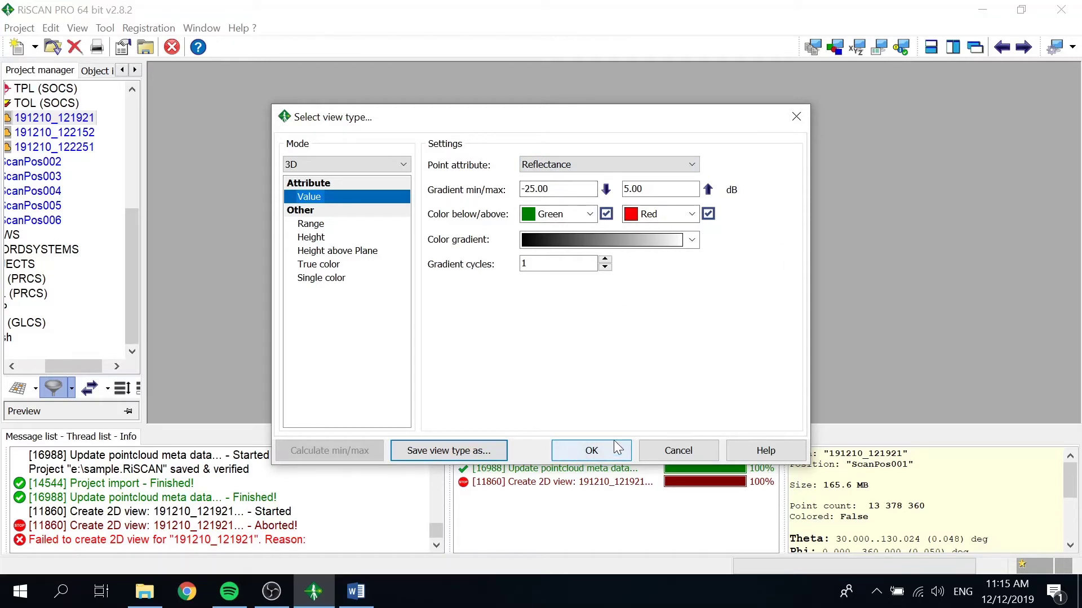
left_click(591, 454)
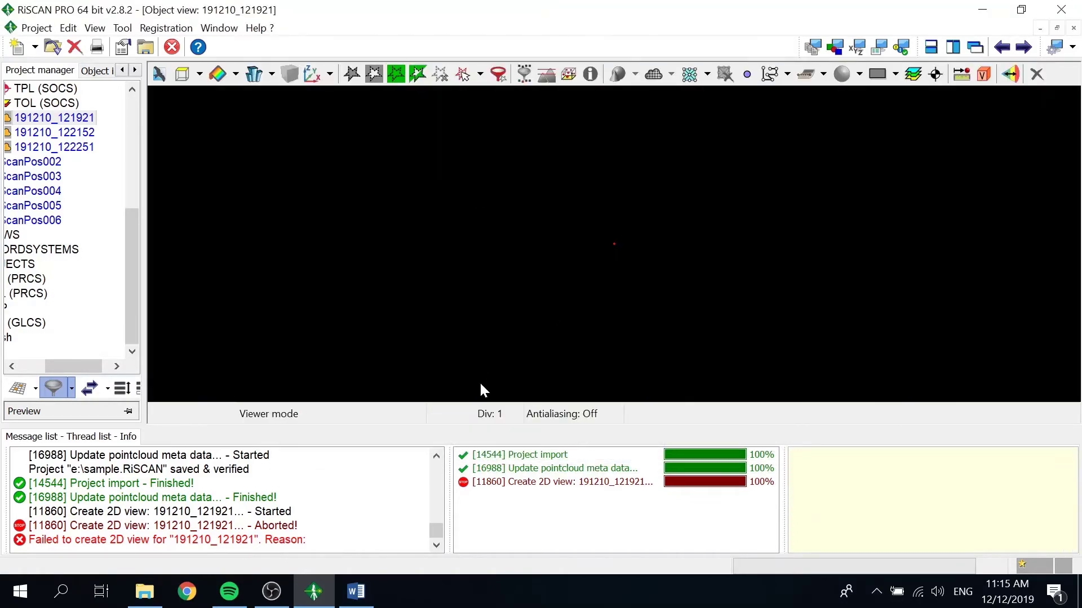
Examine the 3D point cloud around ScanPos001 from the side and above, including the green-coloured patch of road
scroll(647, 248, "down", 5)
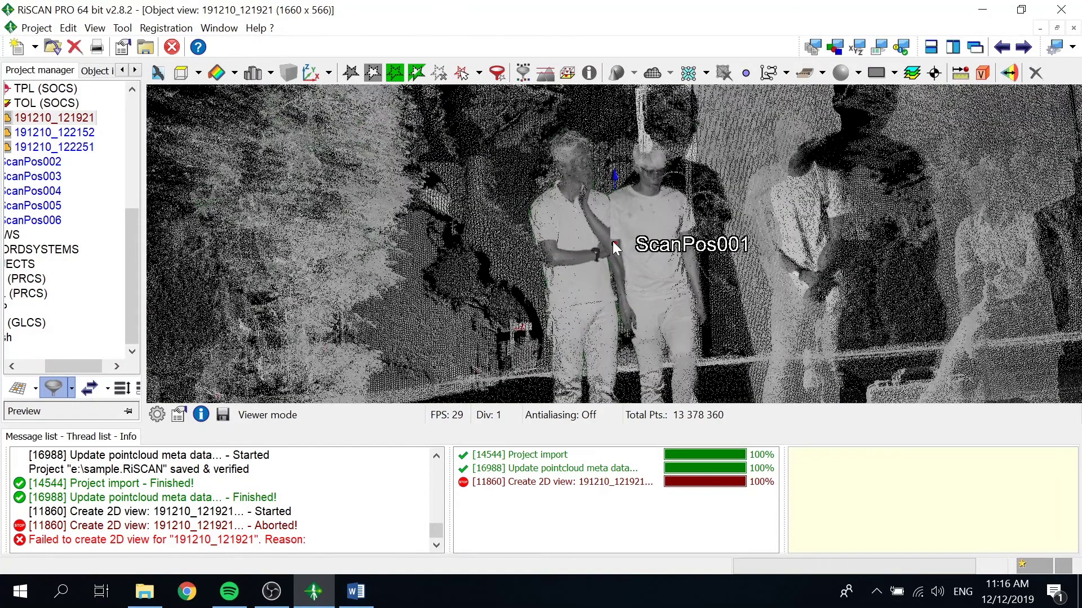
scroll(612, 235, "down", 5)
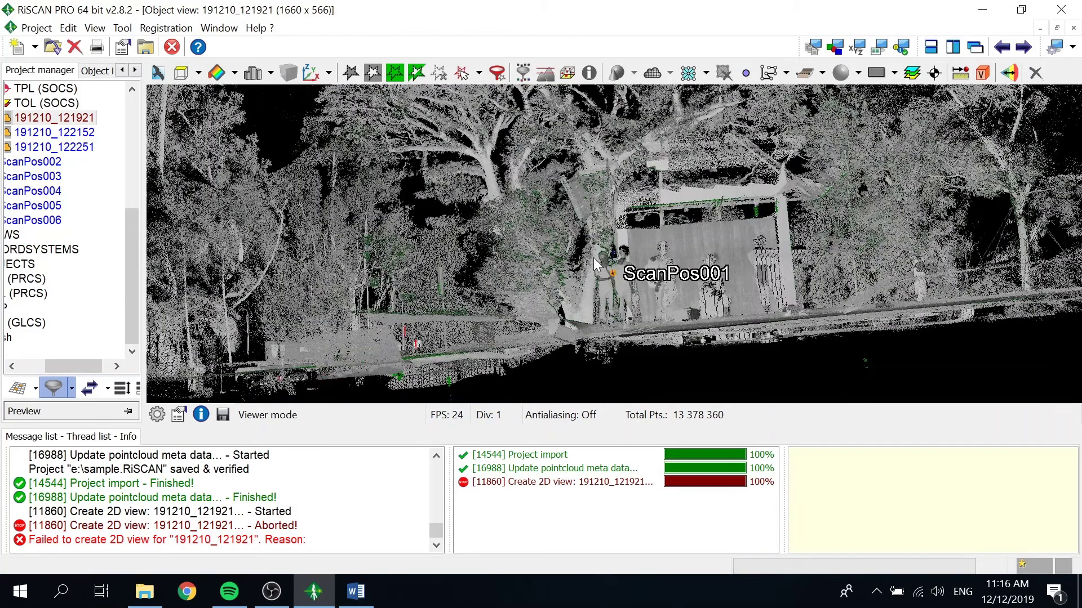
left_click_drag(692, 235, 654, 278)
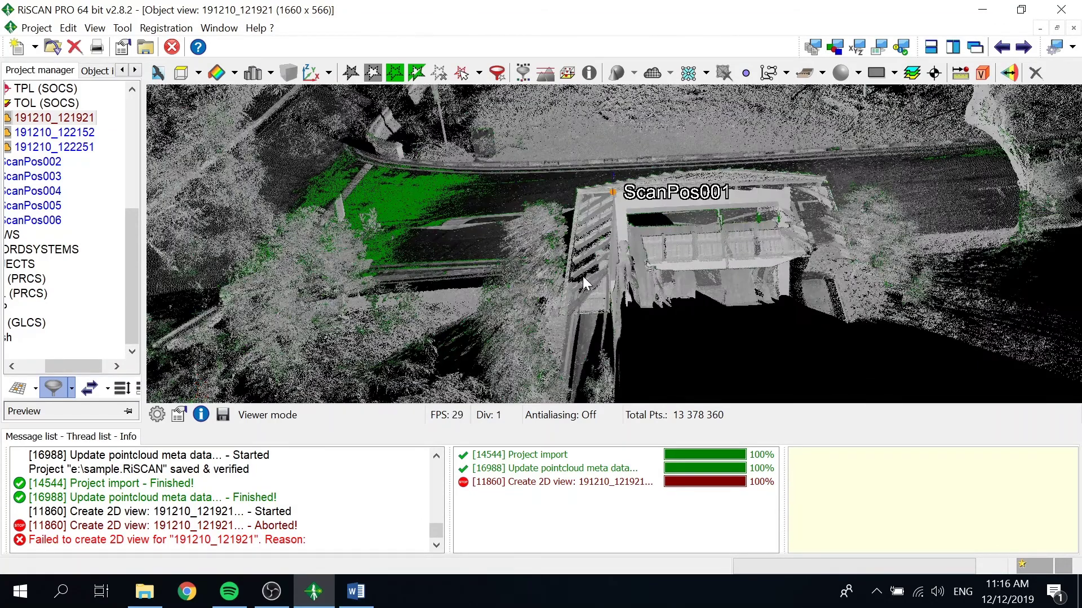
left_click_drag(457, 231, 420, 213)
scroll(418, 210, "up", 5)
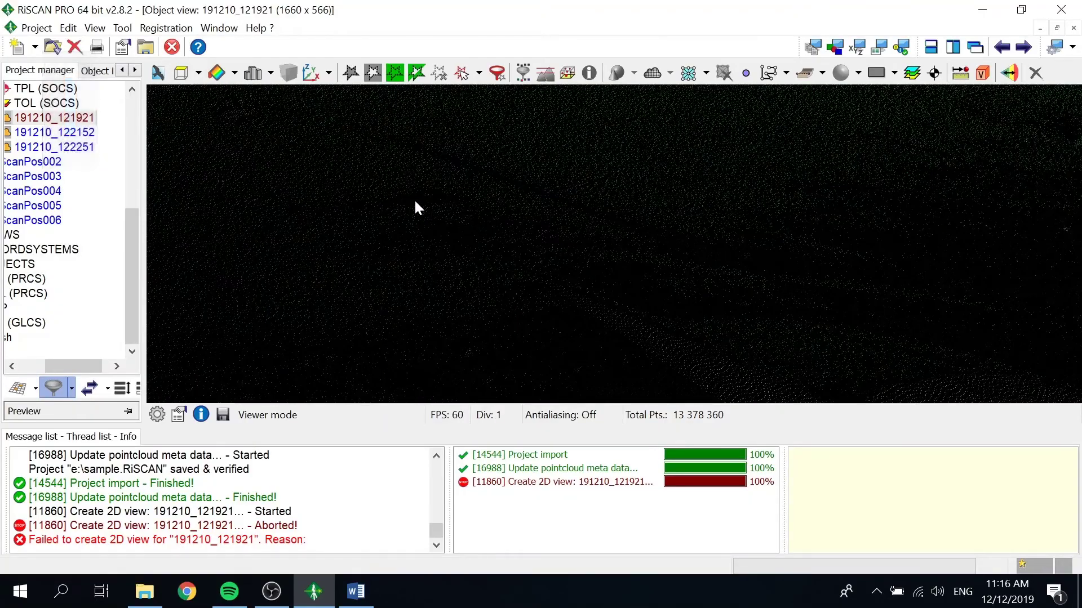
left_click_drag(526, 174, 542, 208)
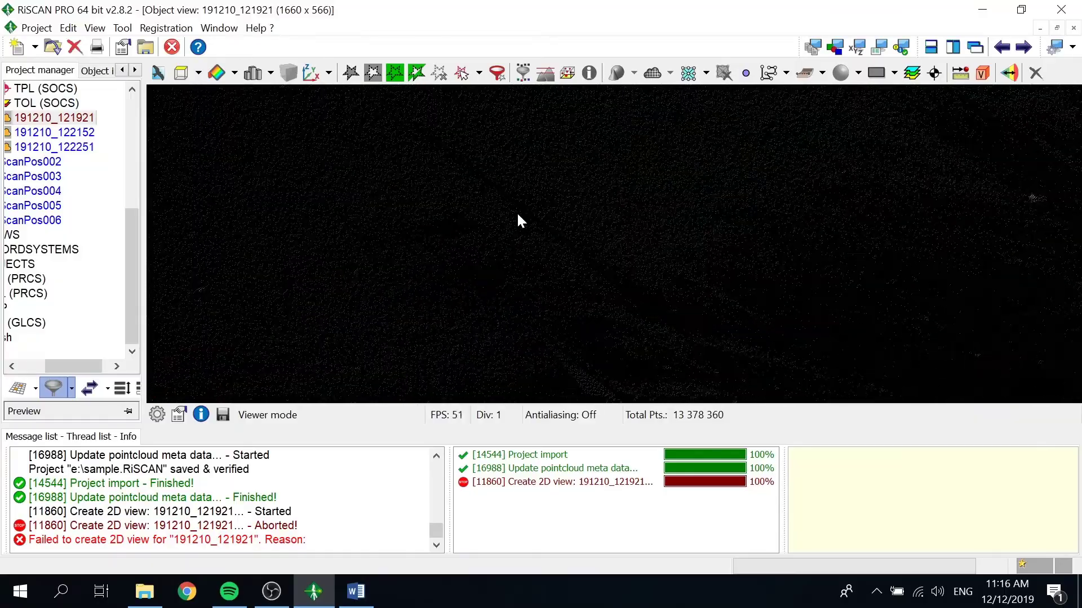
scroll(534, 179, "down", 5)
scroll(536, 169, "up", 5)
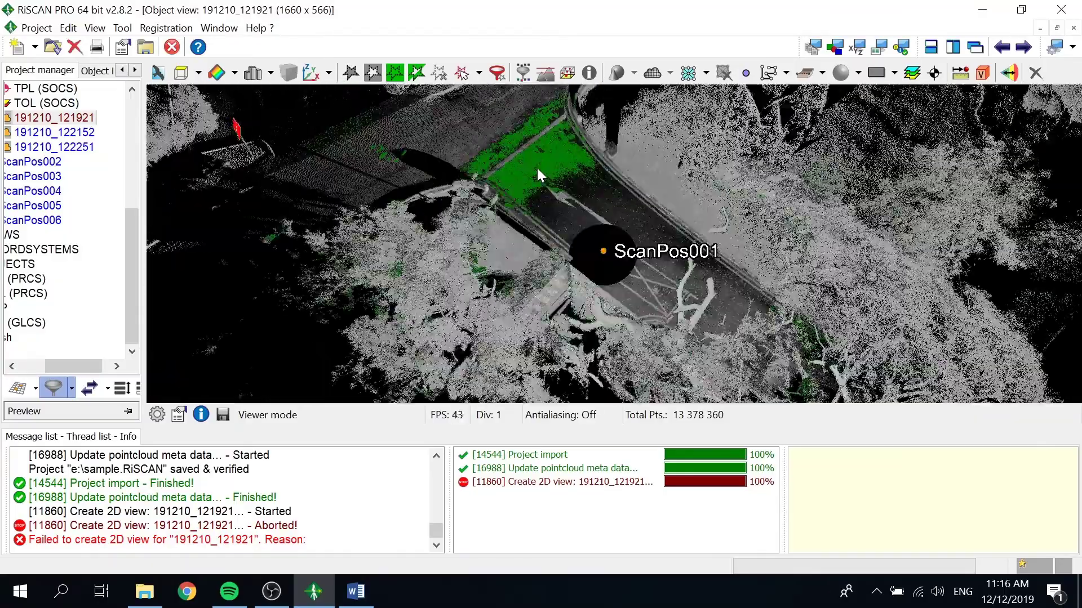
left_click_drag(534, 178, 513, 142)
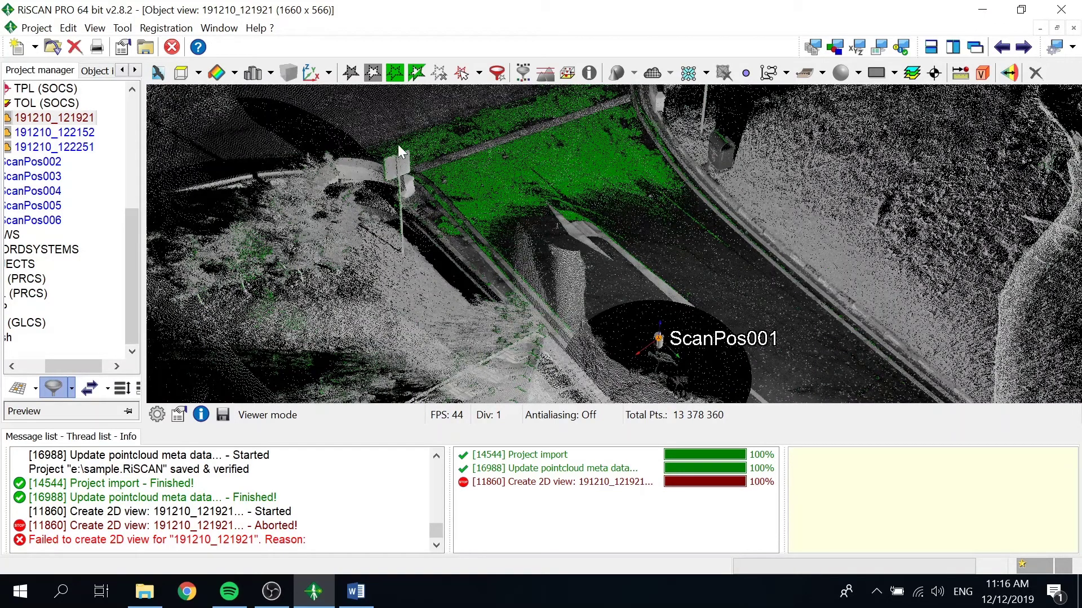
left_click_drag(521, 175, 395, 162)
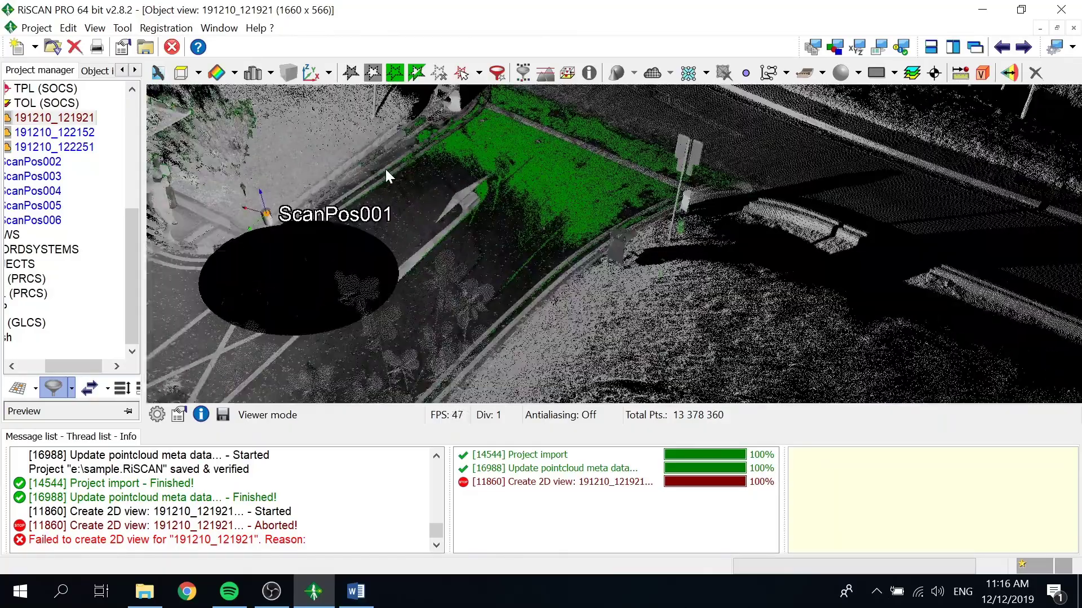
scroll(384, 168, "down", 2)
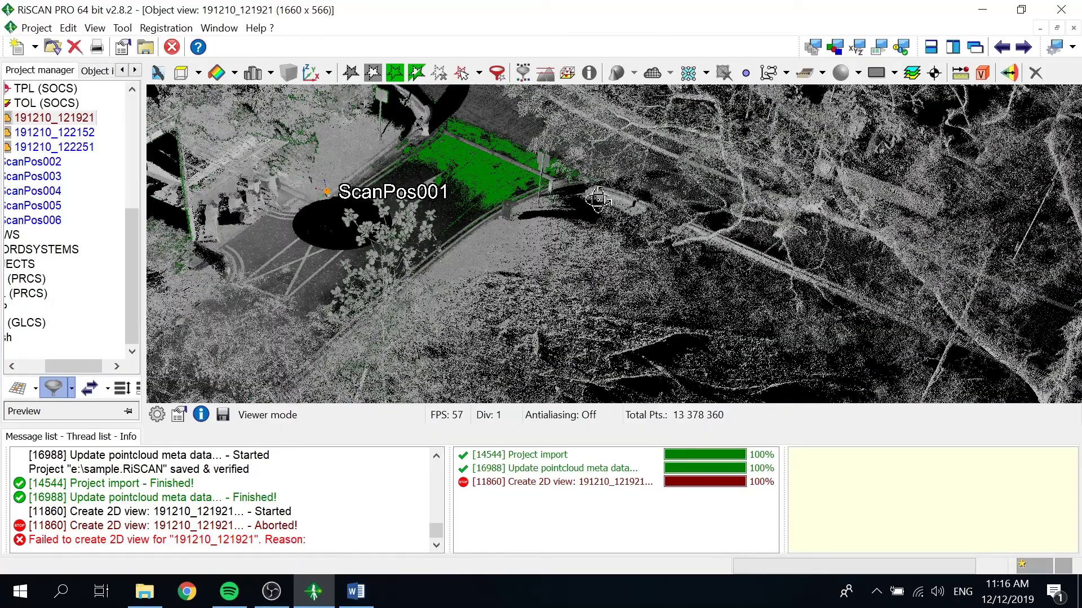
left_click_drag(587, 206, 636, 213)
left_click_drag(640, 221, 630, 245)
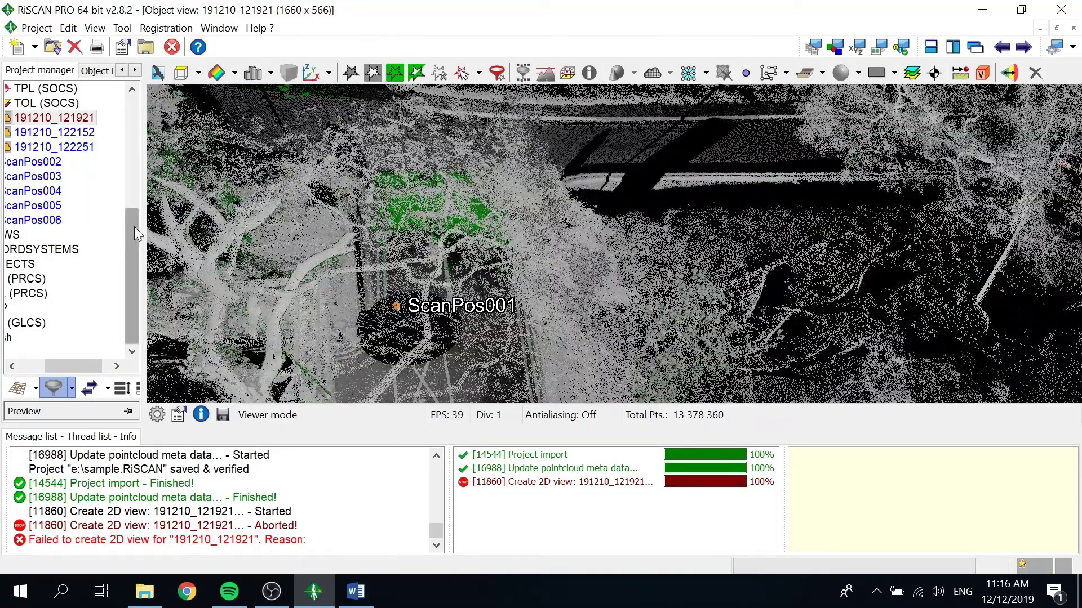
scroll(134, 227, "up", 1)
right_click(77, 177)
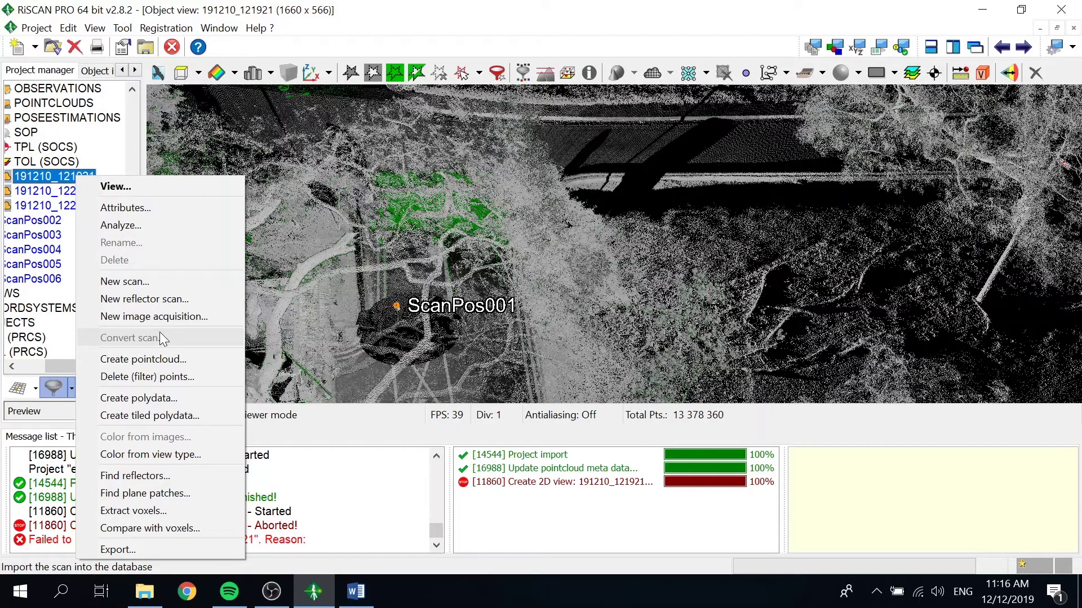
left_click(459, 247)
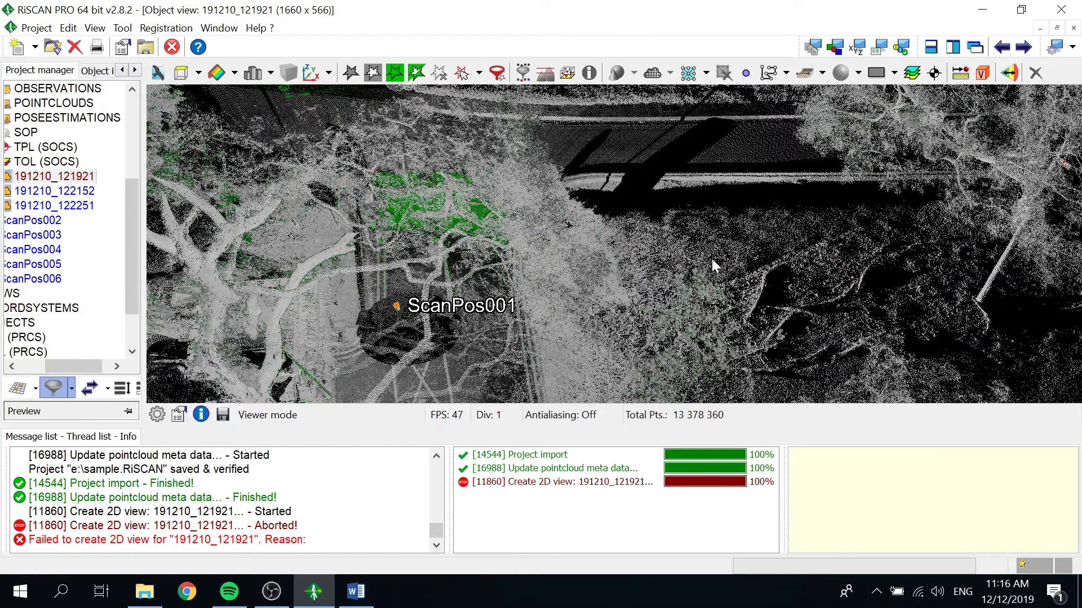
Outline the large tree group beside the road with a six-point polyline selection to mark the points inside it
left_click_drag(762, 256, 892, 198)
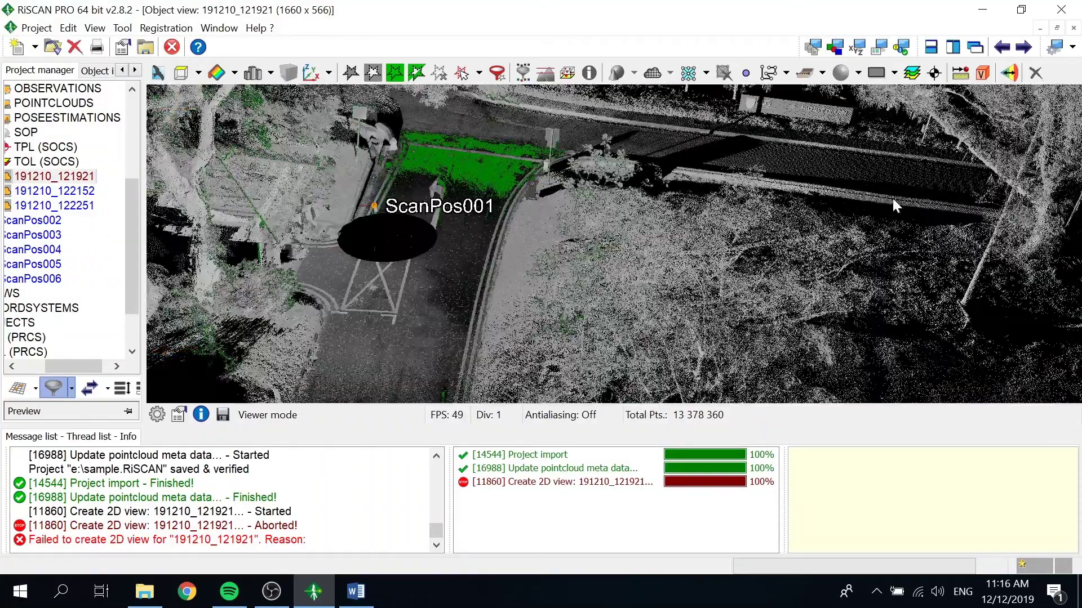
left_click_drag(952, 162, 692, 191)
left_click_drag(753, 204, 600, 204)
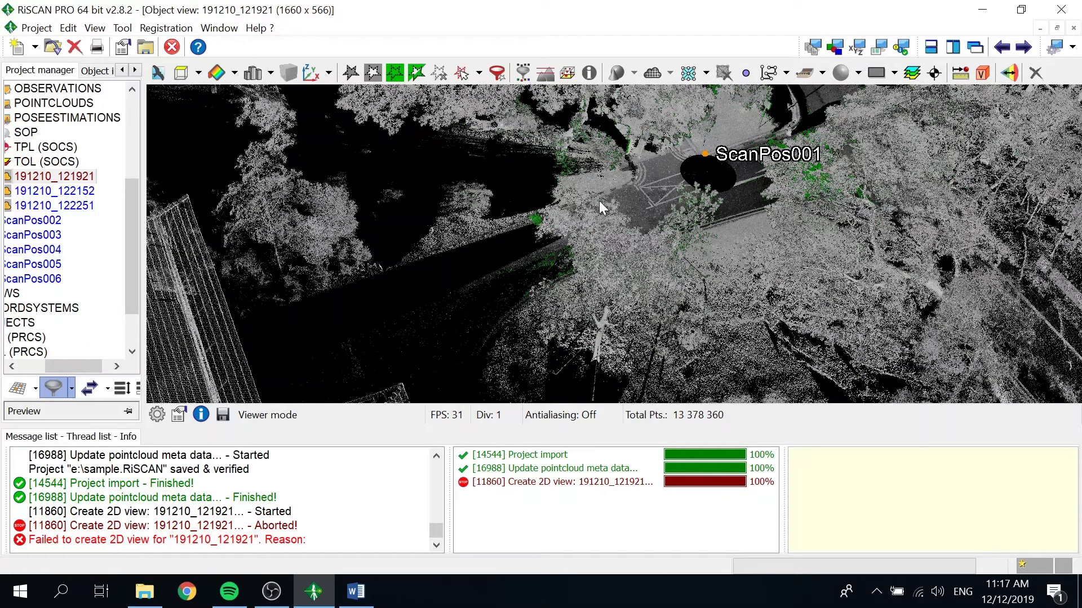
scroll(775, 180, "up", 5)
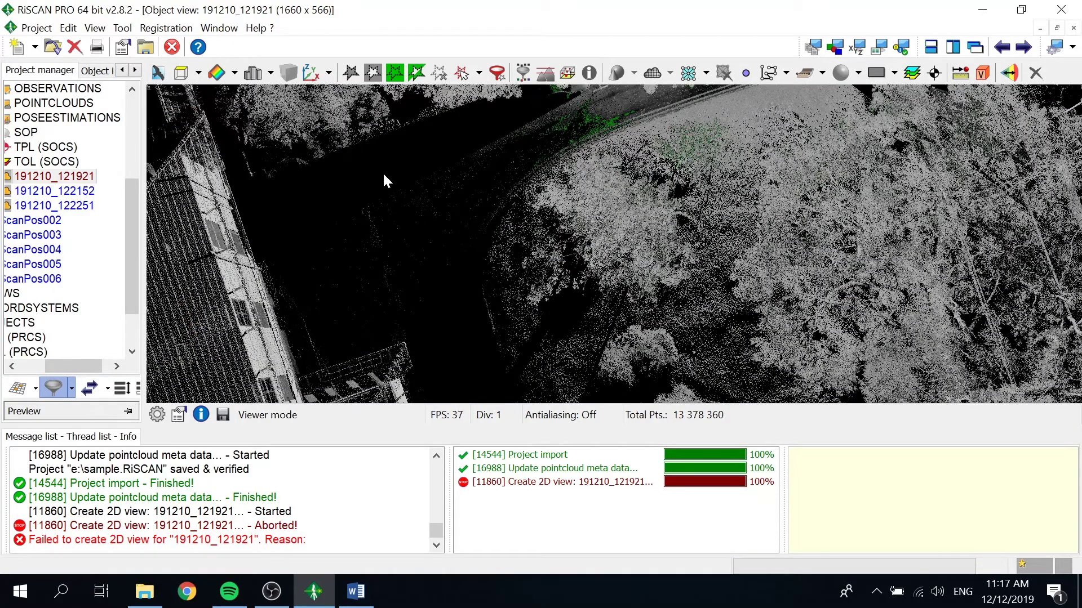
left_click_drag(801, 219, 824, 188)
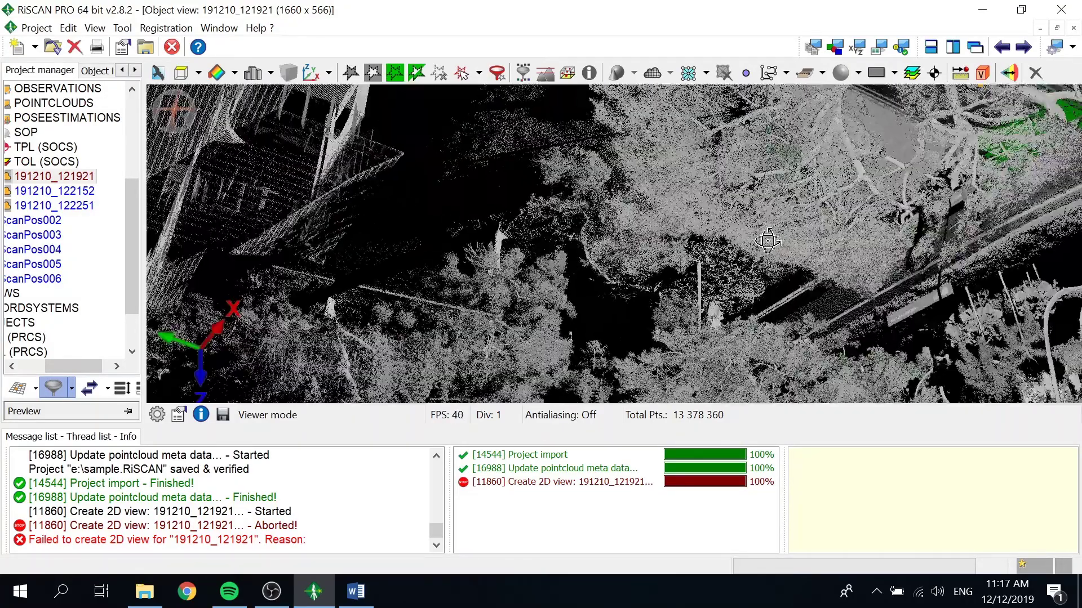
left_click_drag(767, 241, 766, 176)
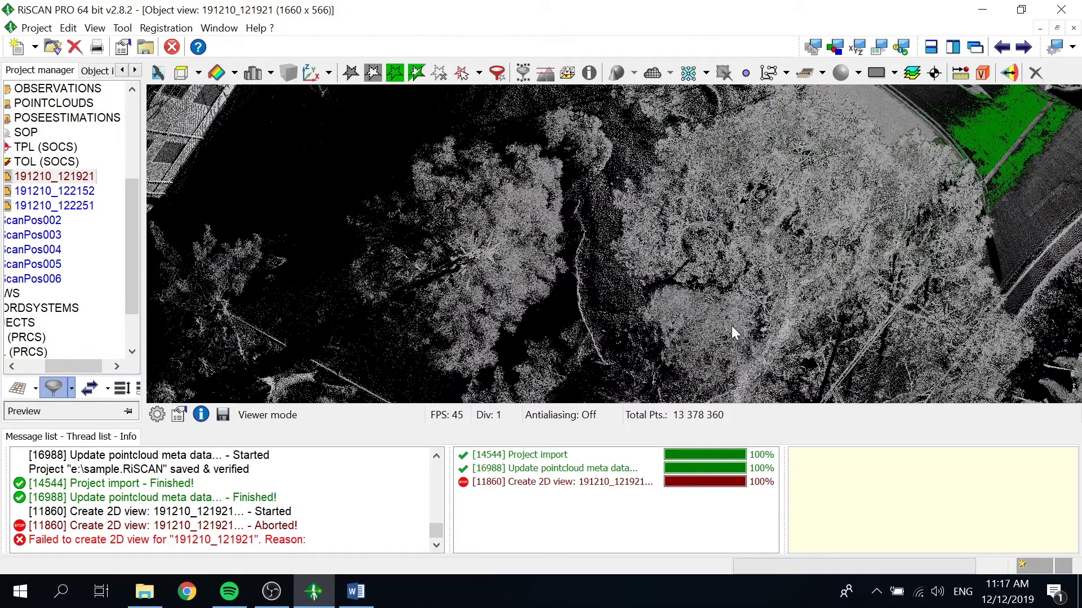
key("s")
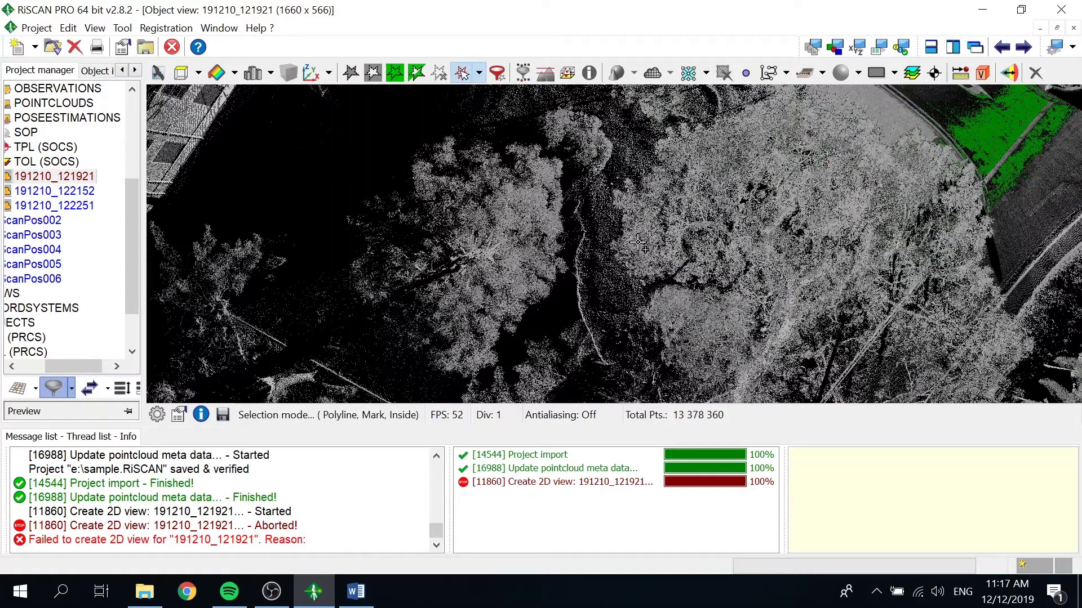
left_click(577, 197)
left_click(730, 133)
left_click(955, 161)
left_click(1001, 260)
left_click(967, 340)
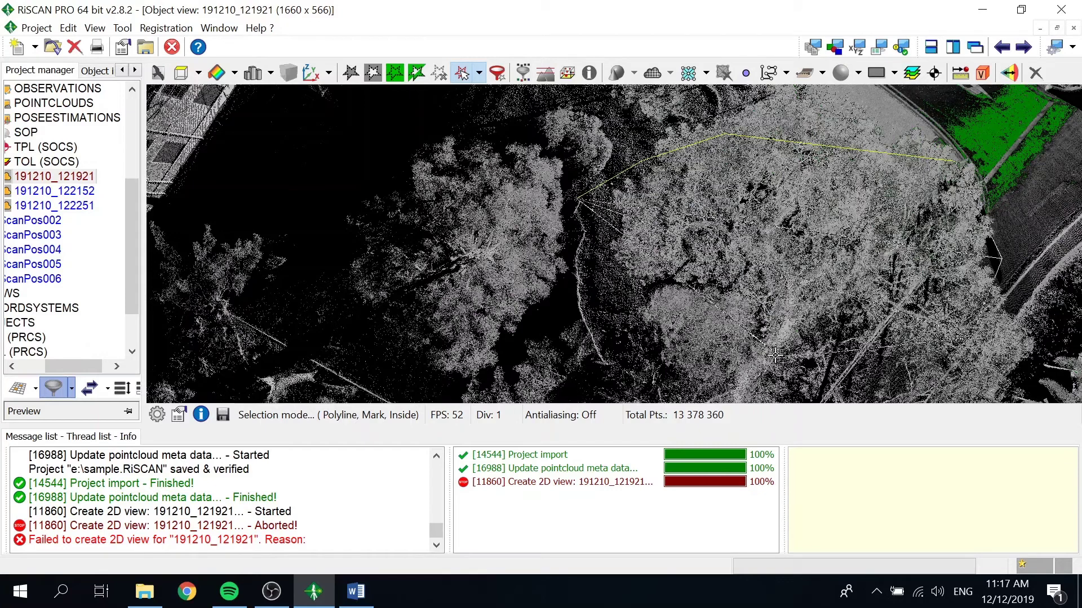
left_click(770, 354)
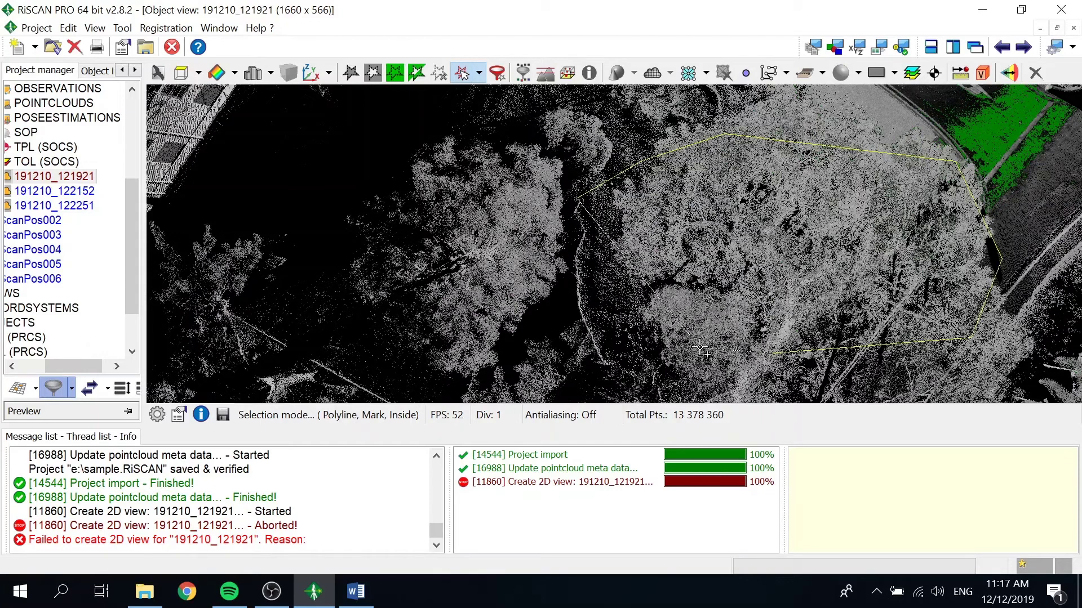
right_click(742, 373)
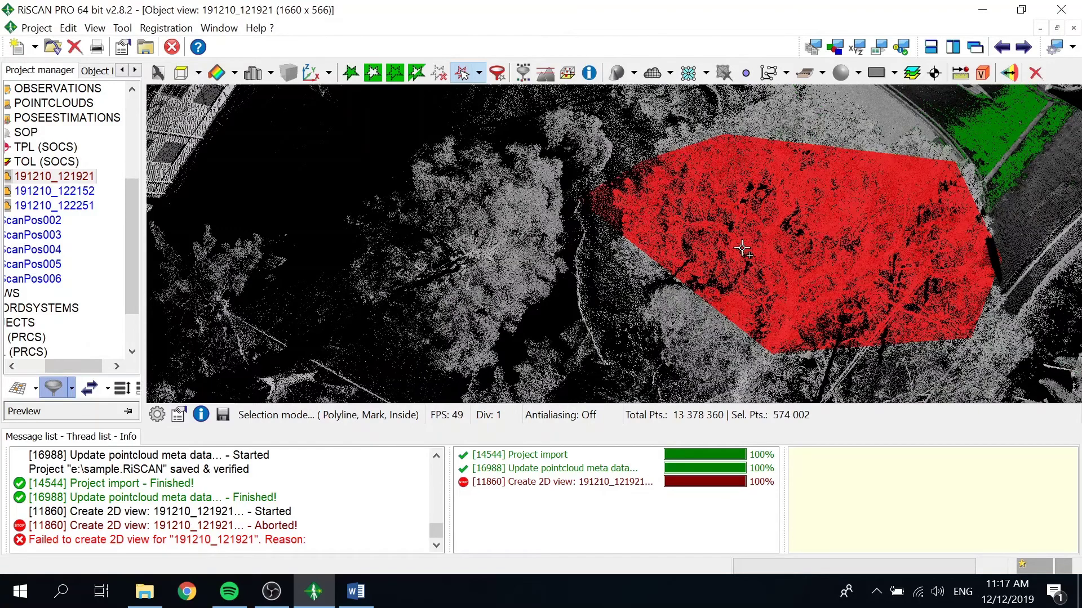
key("Escape")
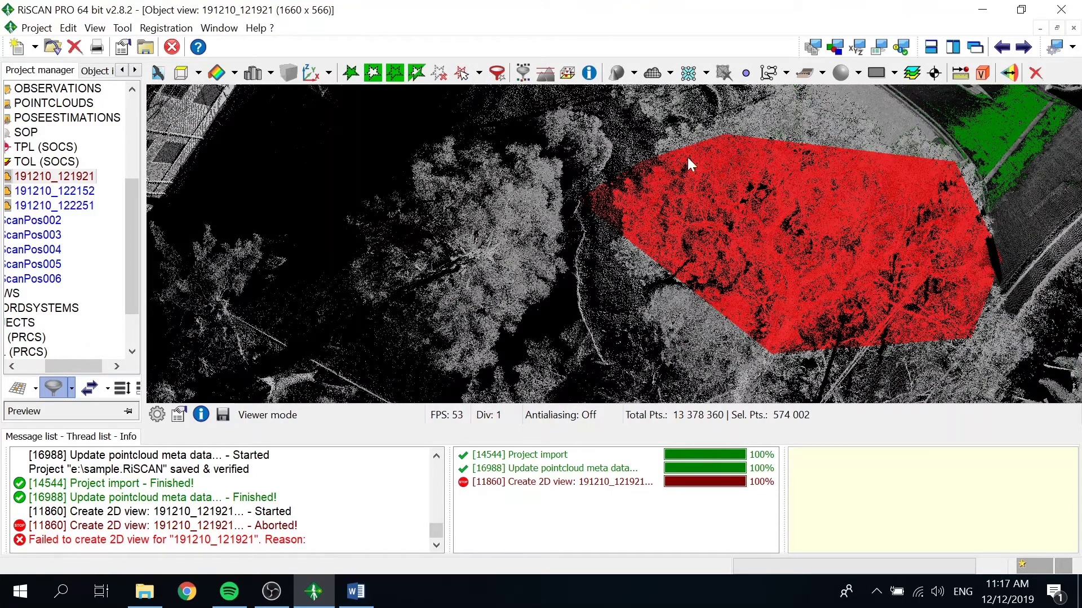
Look at the options for putting the selection into a new pointcloud, then deselect all points
left_click(670, 74)
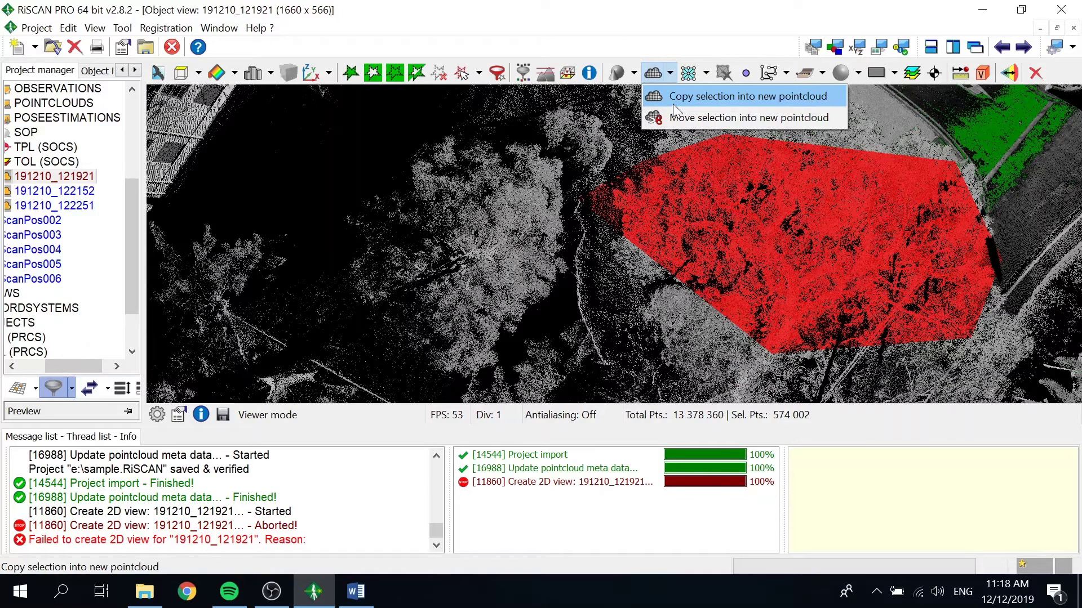
left_click(584, 133)
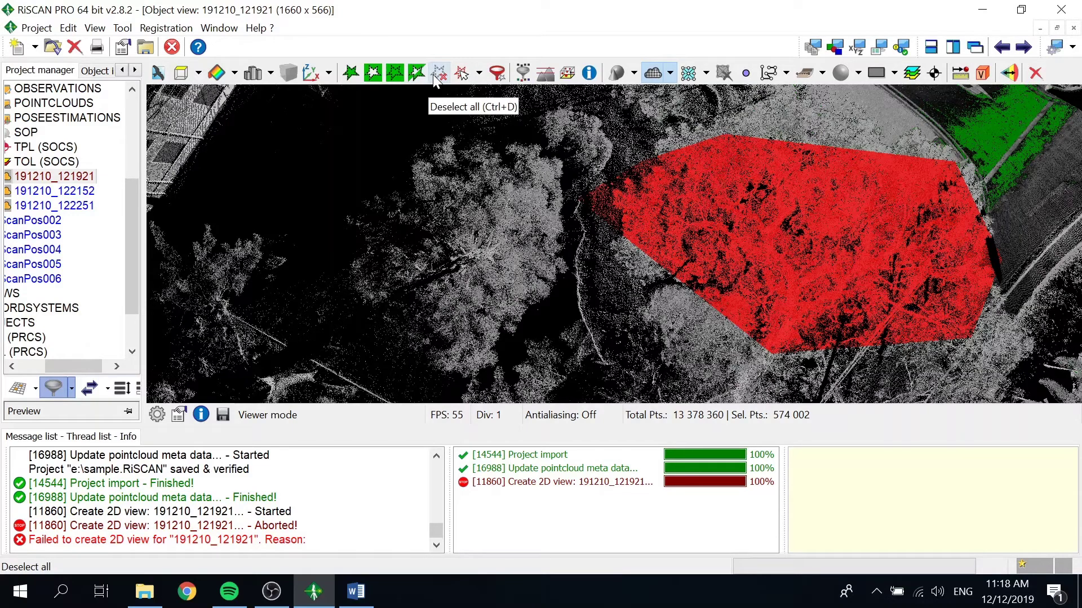
mouse_move(431, 90)
left_mouse_down()
mouse_move(416, 100)
mouse_move(451, 91)
left_mouse_up()
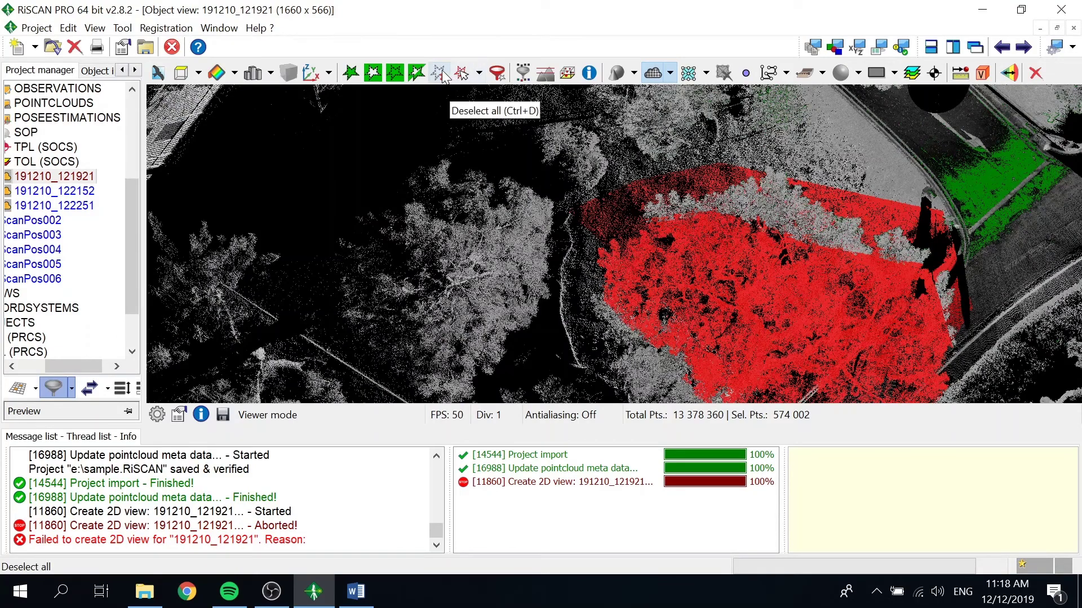
left_click(445, 75)
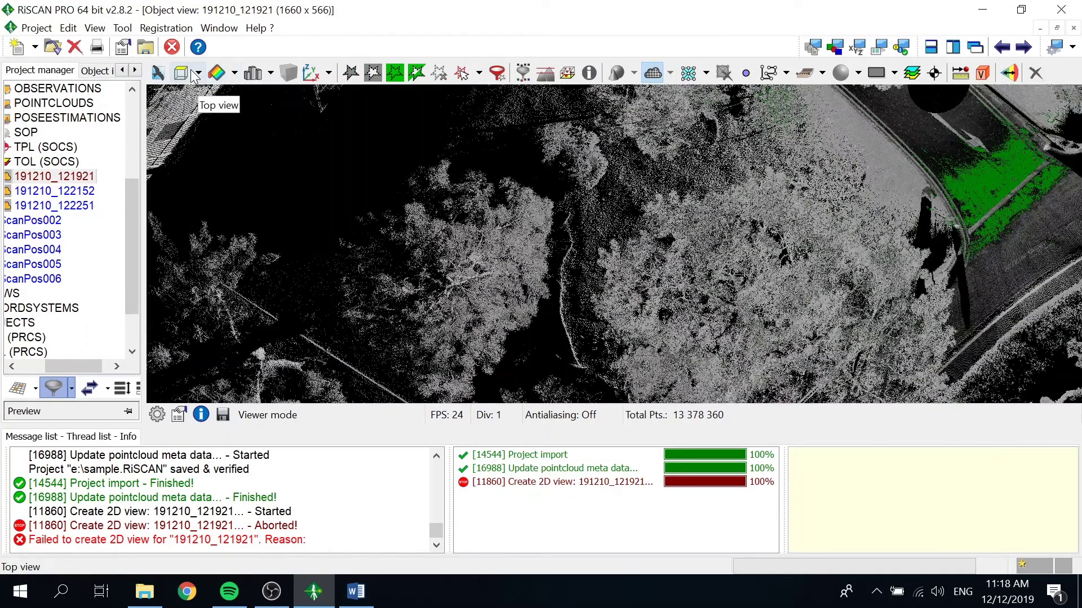
Edit the 3D view type so the Reflectance gradient minimum is -30 dB
left_click(232, 74)
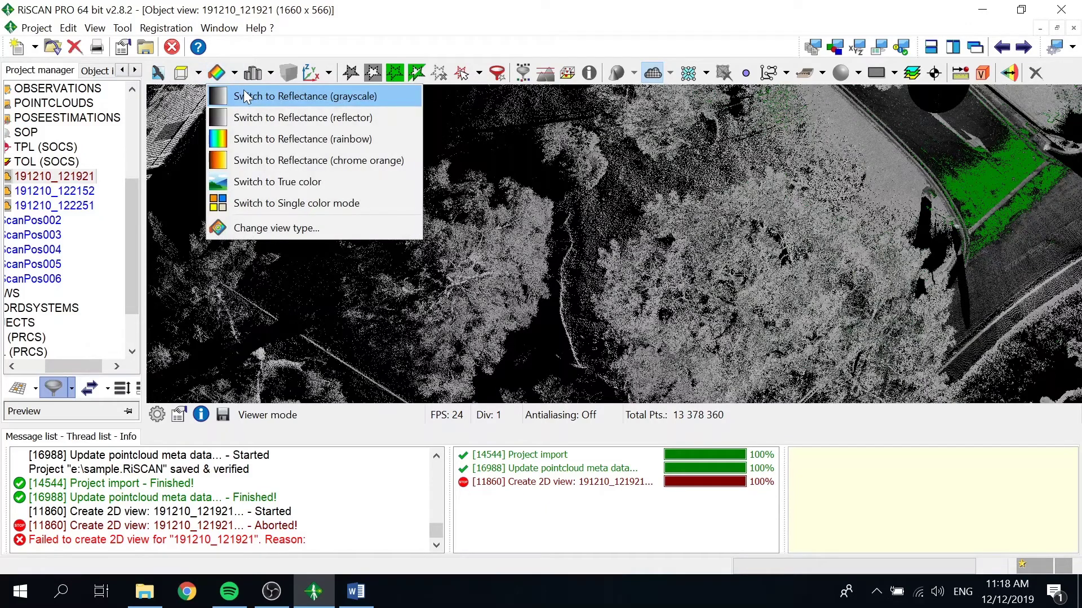
left_click(265, 229)
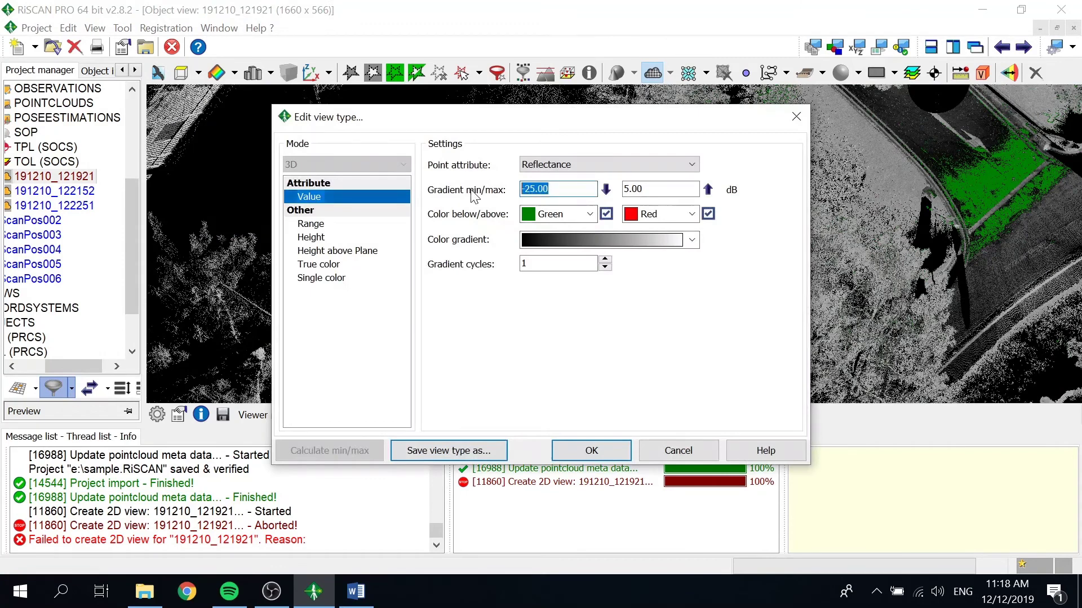
type("-30")
left_click(592, 450)
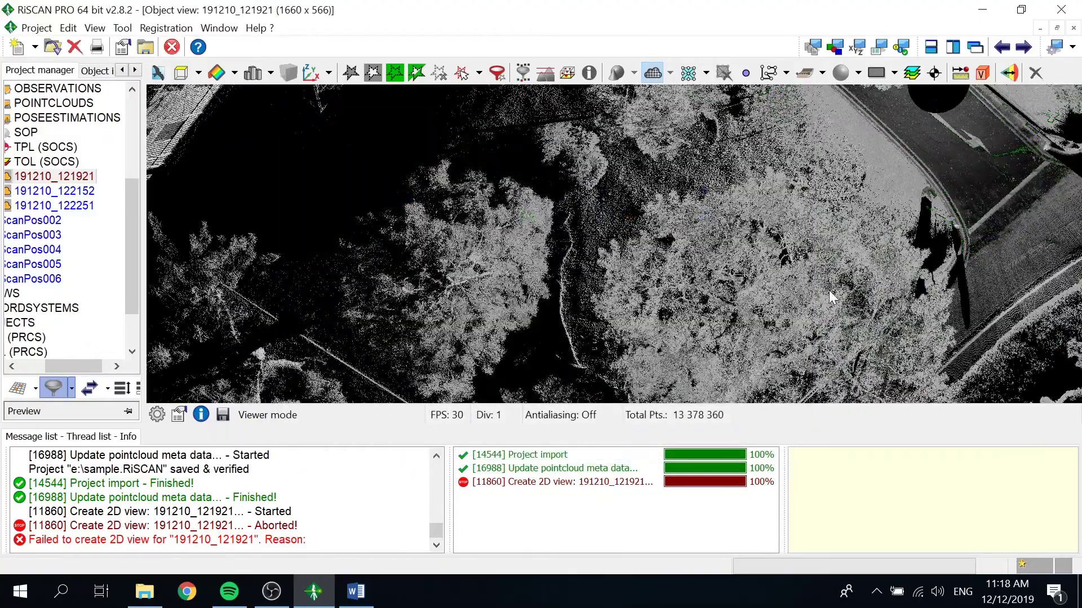
Edit the 3D view type so the Reflectance gradient minimum is -15 dB
left_click_drag(794, 248, 842, 328)
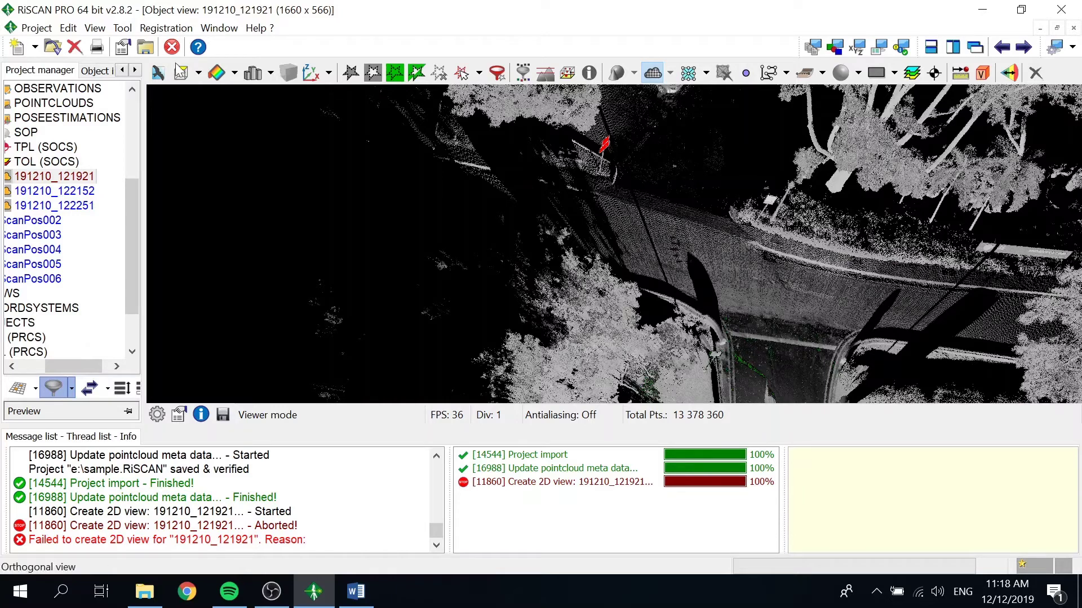
left_click(231, 75)
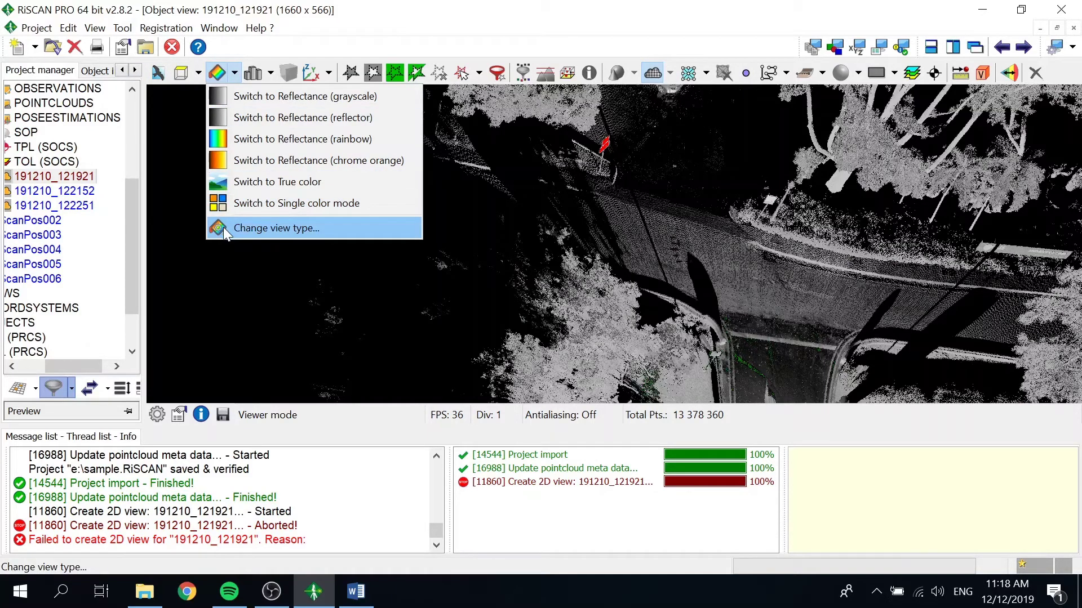
left_click(259, 228)
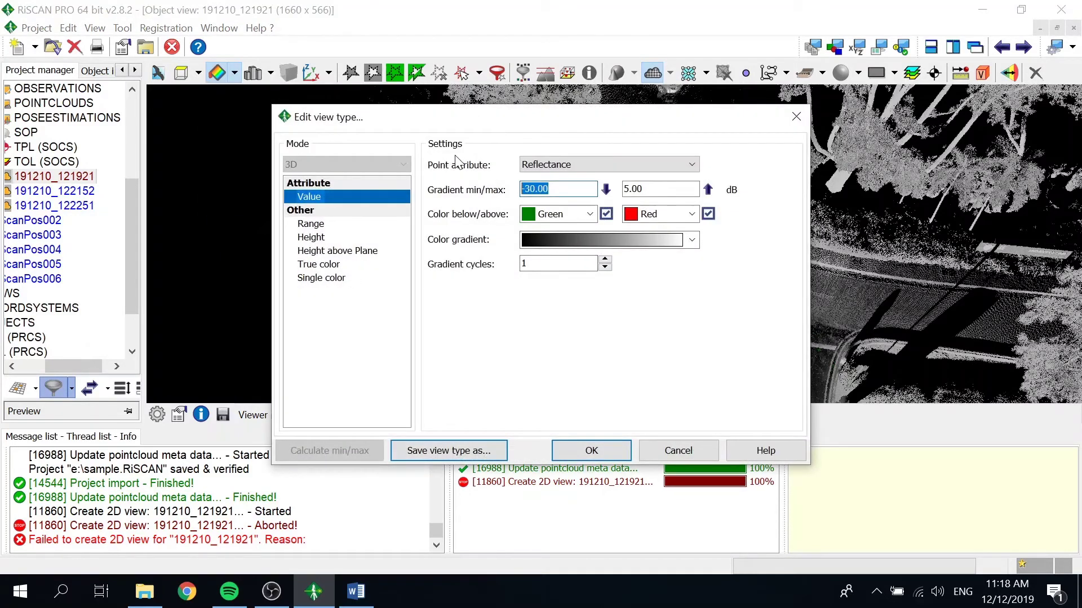
type("-15")
left_click(570, 453)
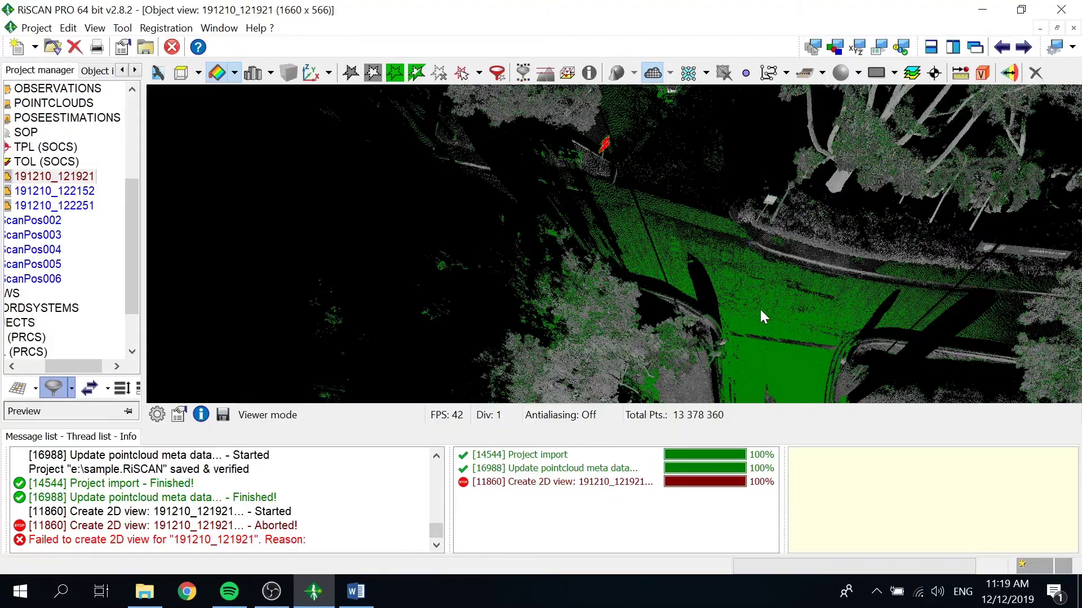
Examine the green-coloured road around ScanPos001 and the whole scan extent, and read the attributes of a road point beside the scan position
left_click_drag(758, 304, 634, 219)
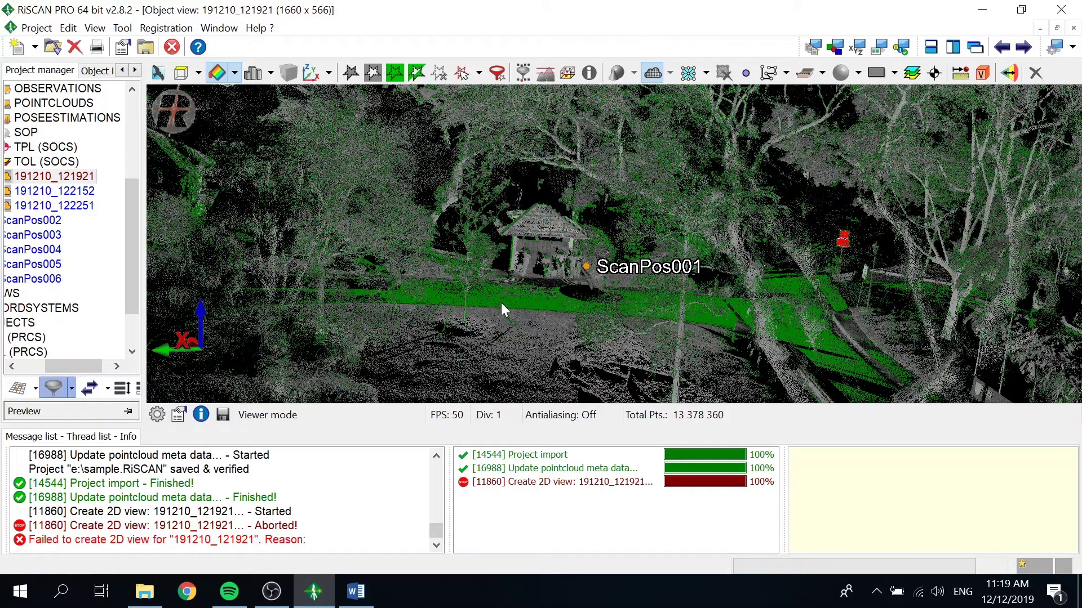
left_click_drag(501, 309, 651, 203)
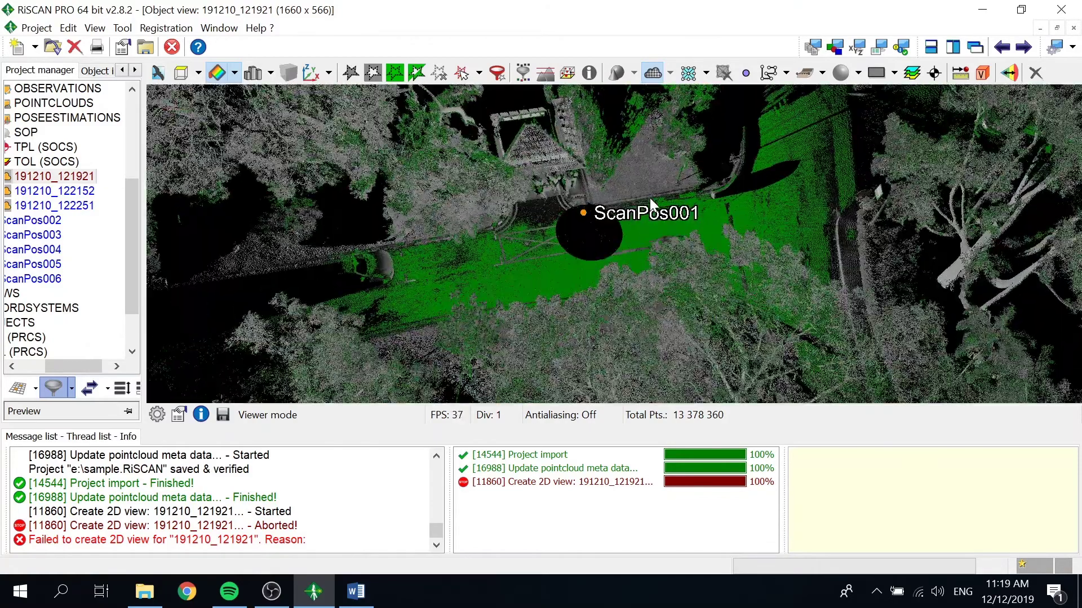
left_click(554, 268)
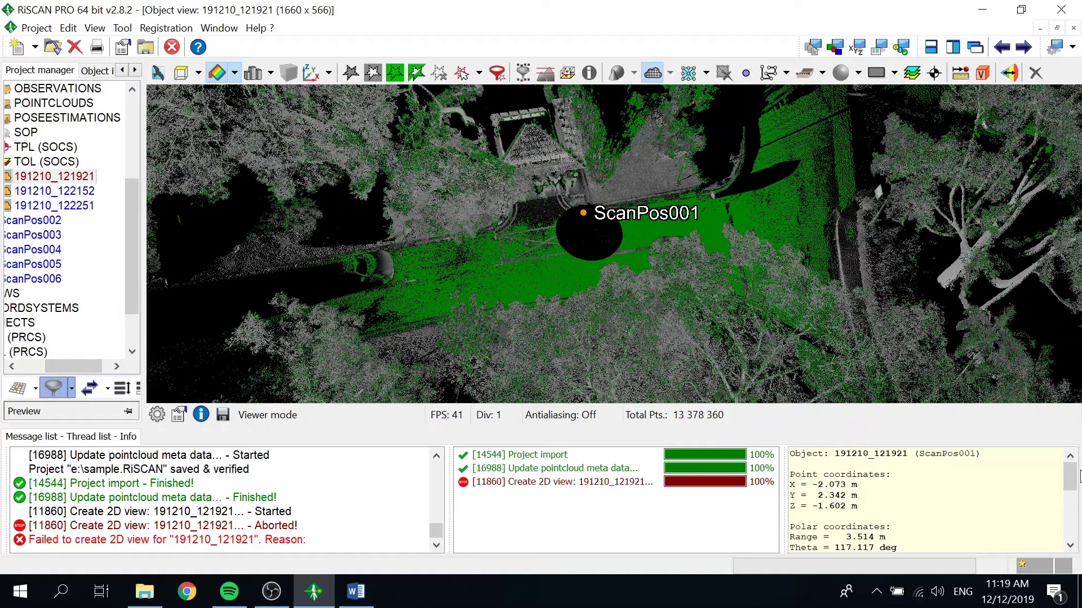
left_click_drag(1072, 477, 1072, 508)
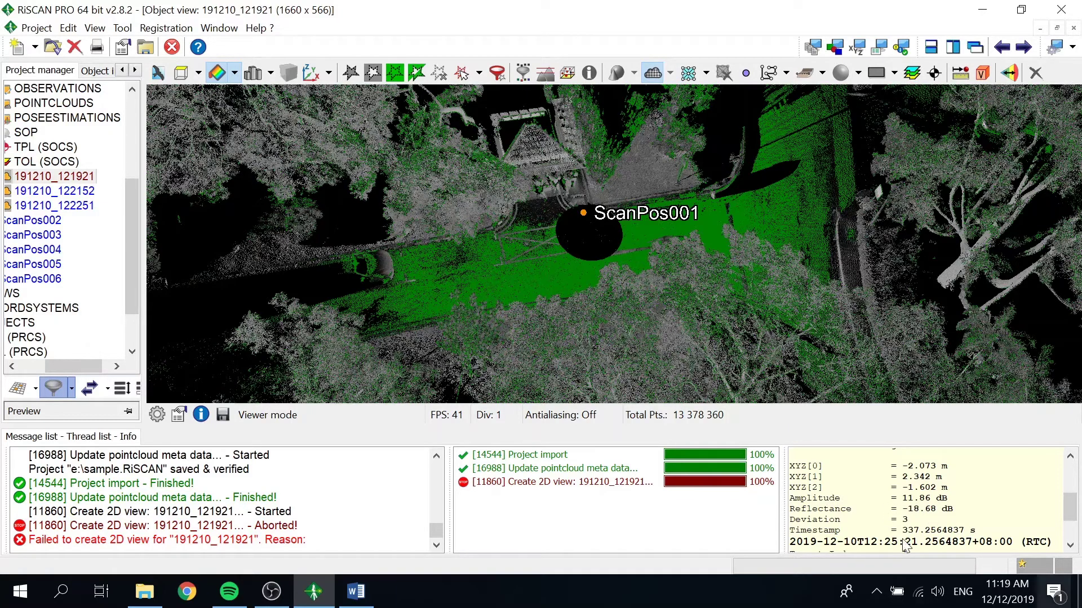
left_click_drag(765, 353, 741, 336)
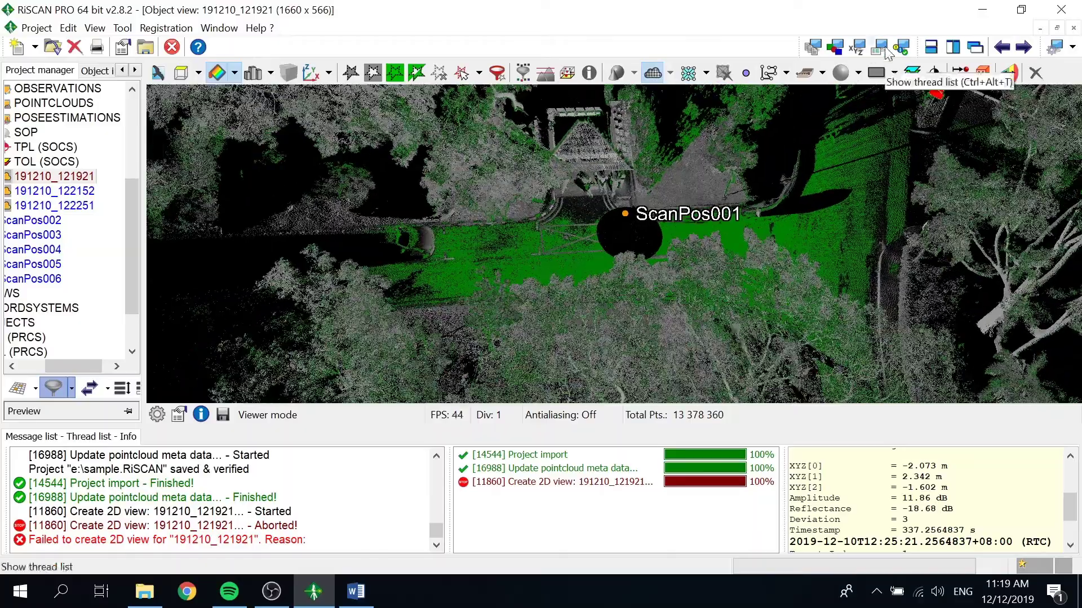
left_click_drag(851, 210, 554, 177)
scroll(450, 183, "down", 10)
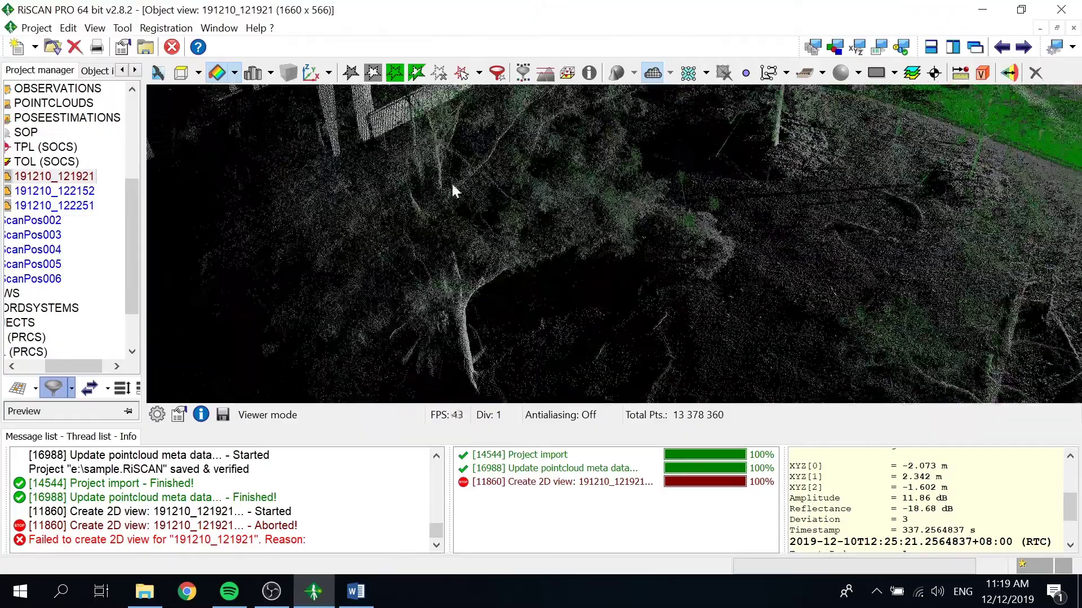
scroll(615, 249, "down", 10)
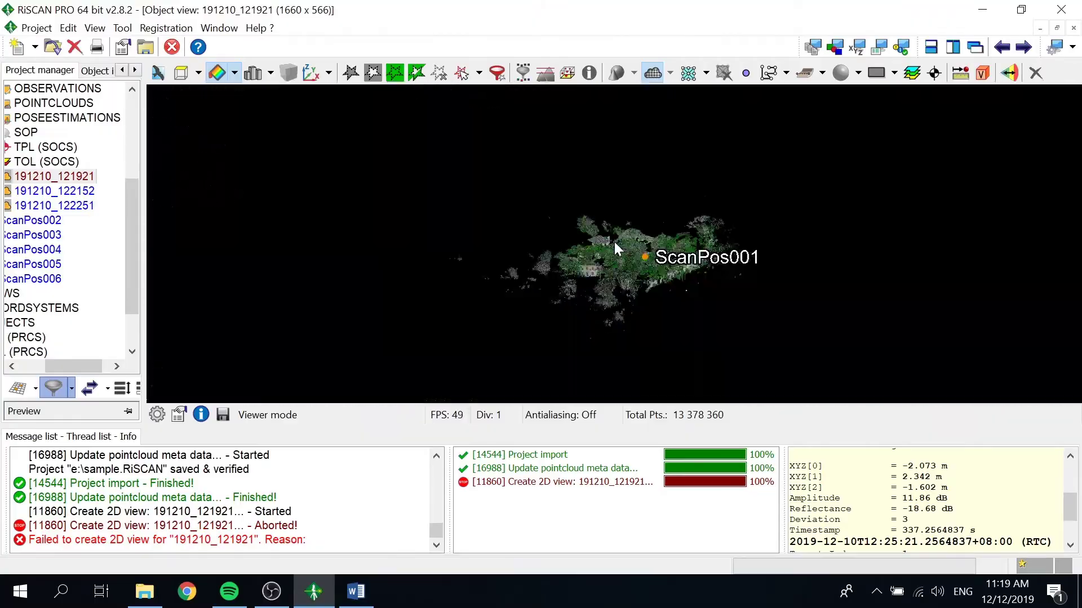
scroll(663, 265, "up", 10)
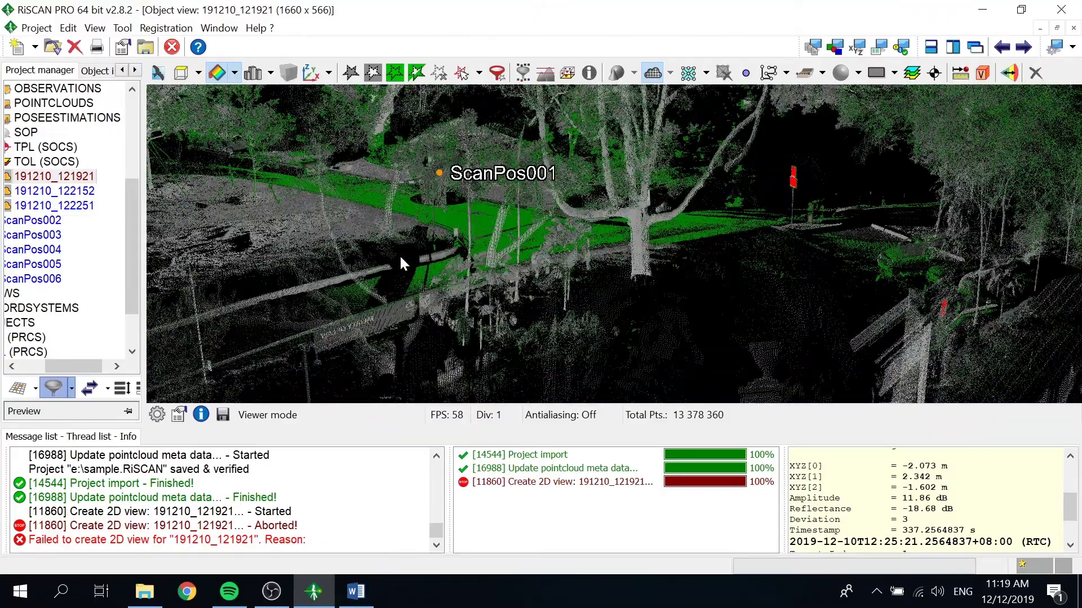
Close the 191210_121921 object view without saving it, then widen the project tree and collapse ScanPos001 under SCANS
left_click(1072, 30)
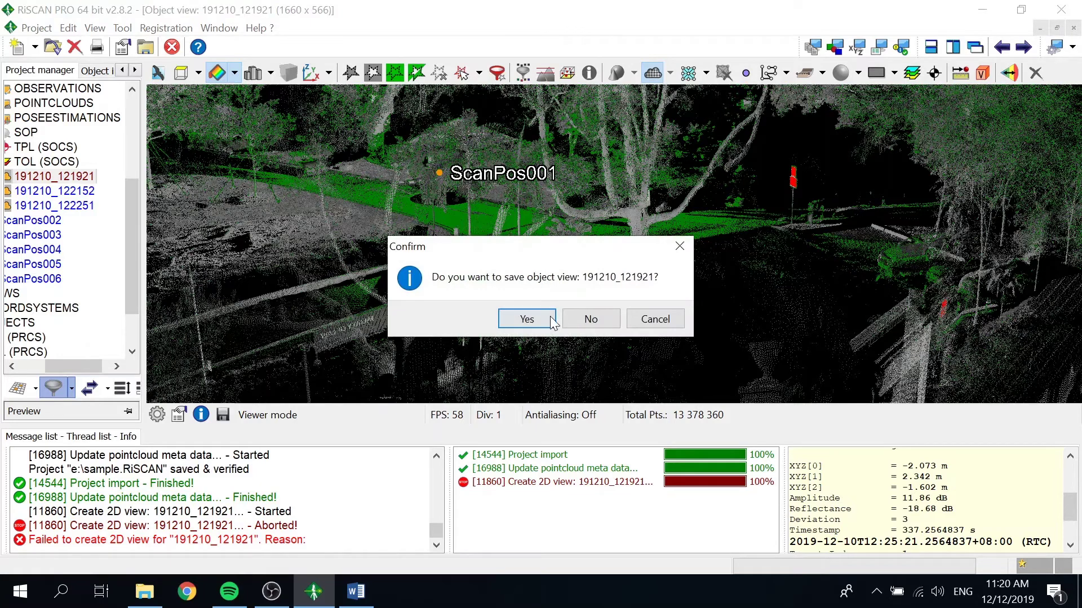
left_click(565, 318)
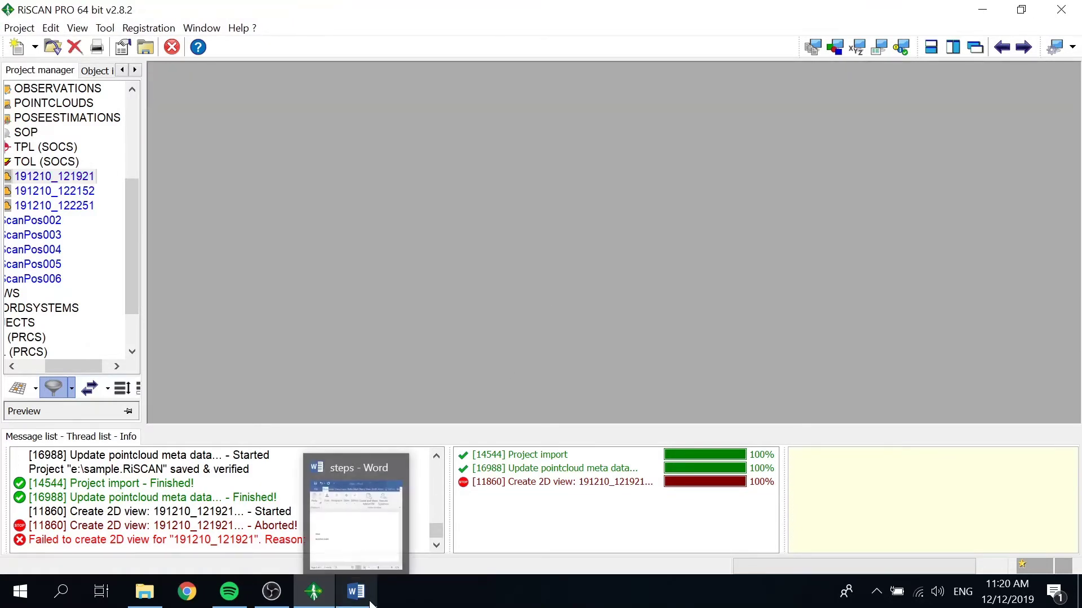
left_click_drag(85, 365, 39, 366)
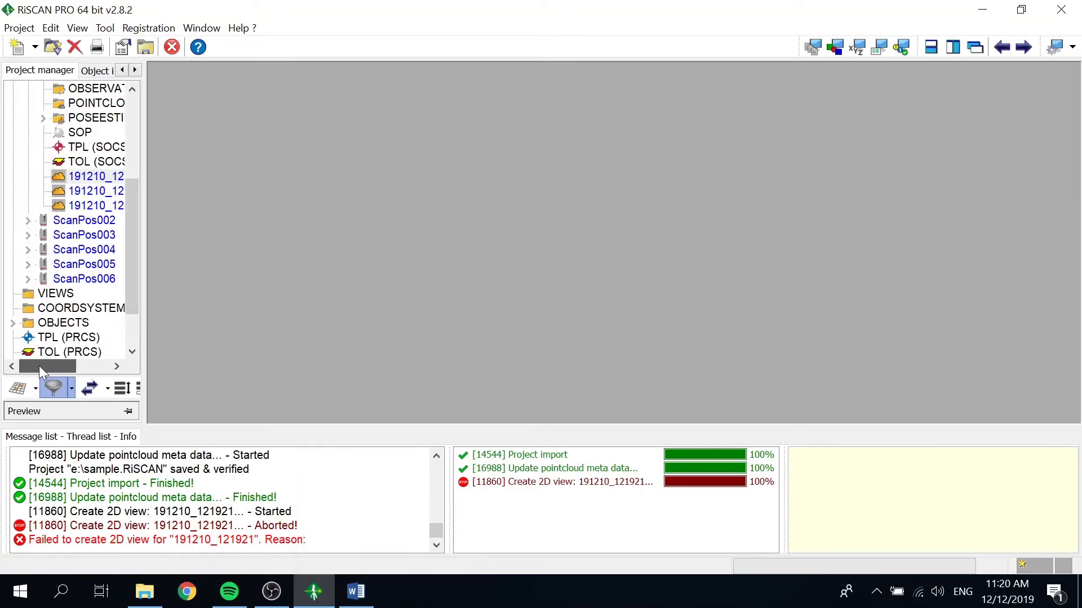
left_click_drag(145, 215, 202, 140)
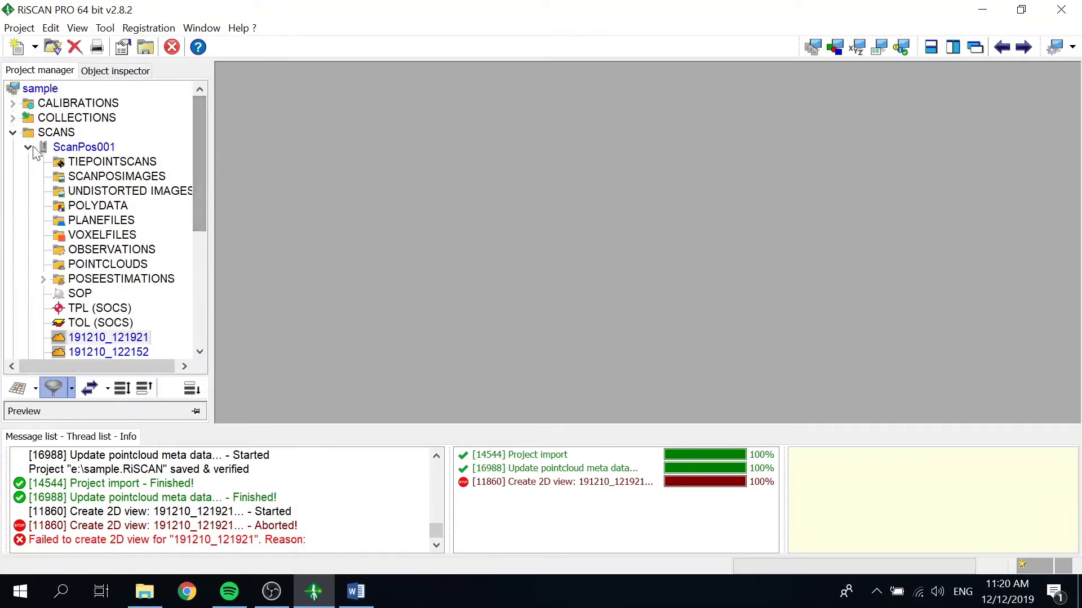
left_click(13, 133)
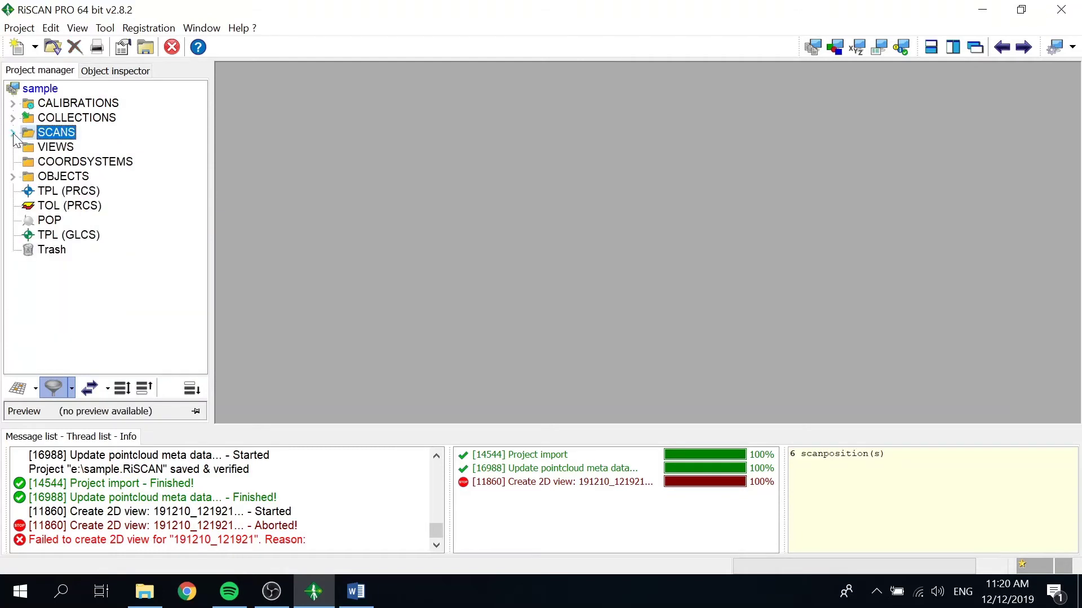
left_click(13, 133)
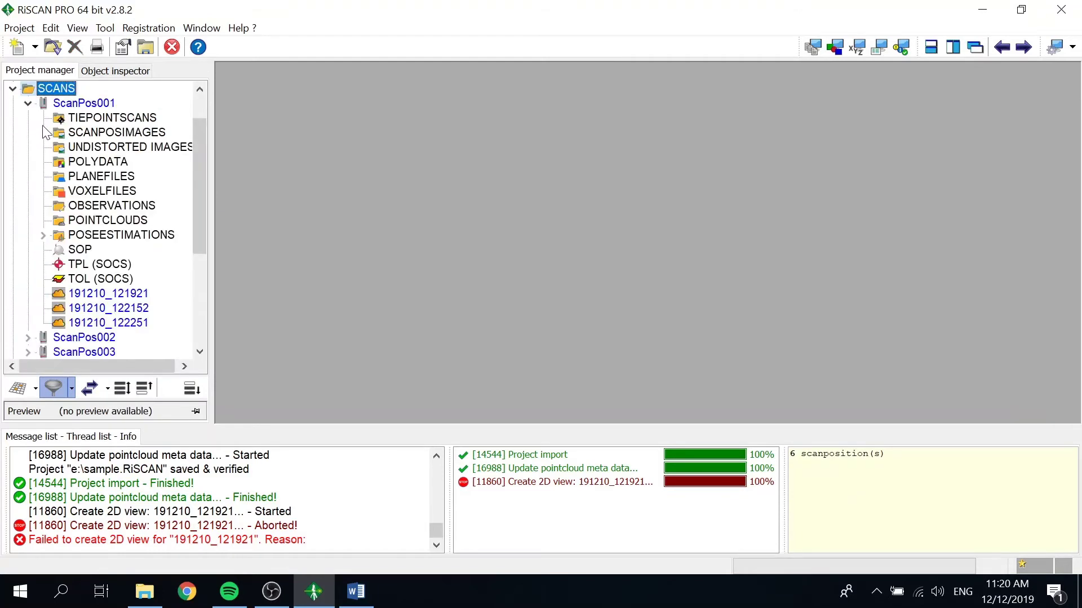
left_click(29, 104)
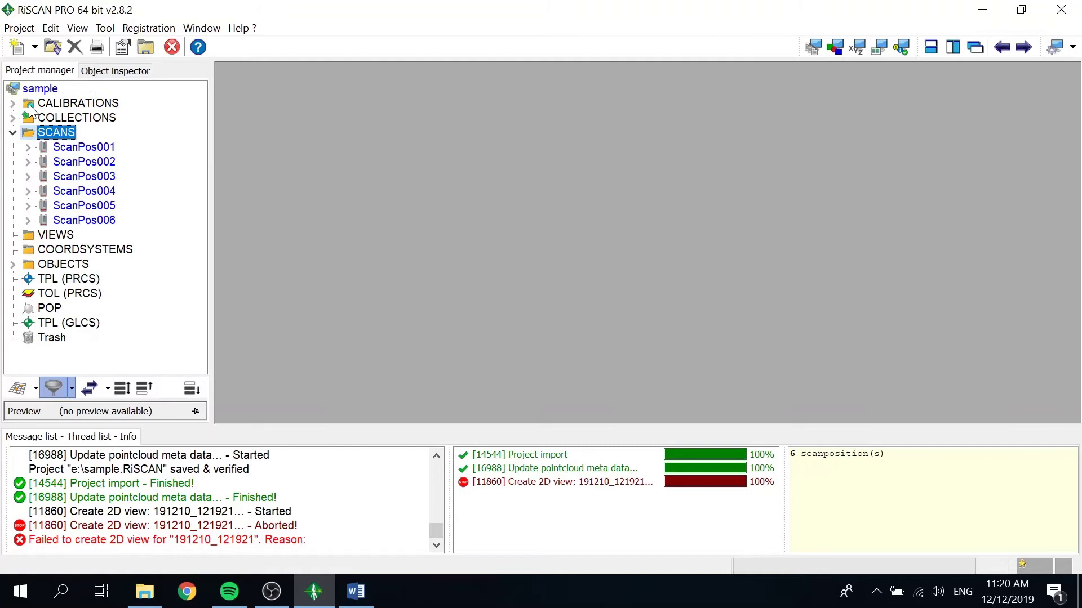
left_click(76, 149)
left_click(59, 135)
Switch to the steps document in Word and add the lines "Open riscan" and "License manager" above "Filter"
left_click(356, 591)
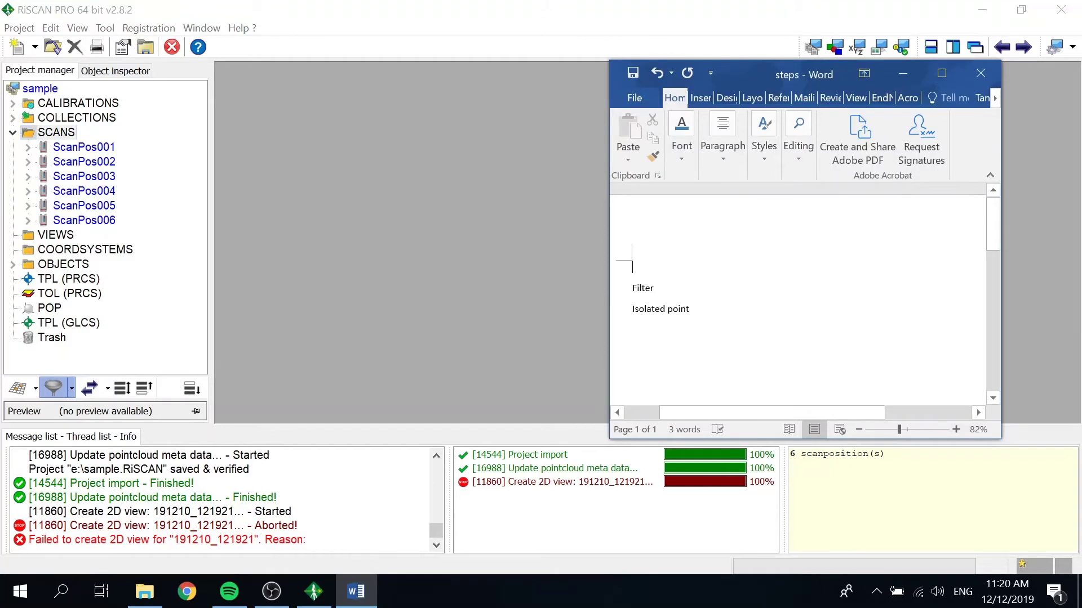
type("Open ")
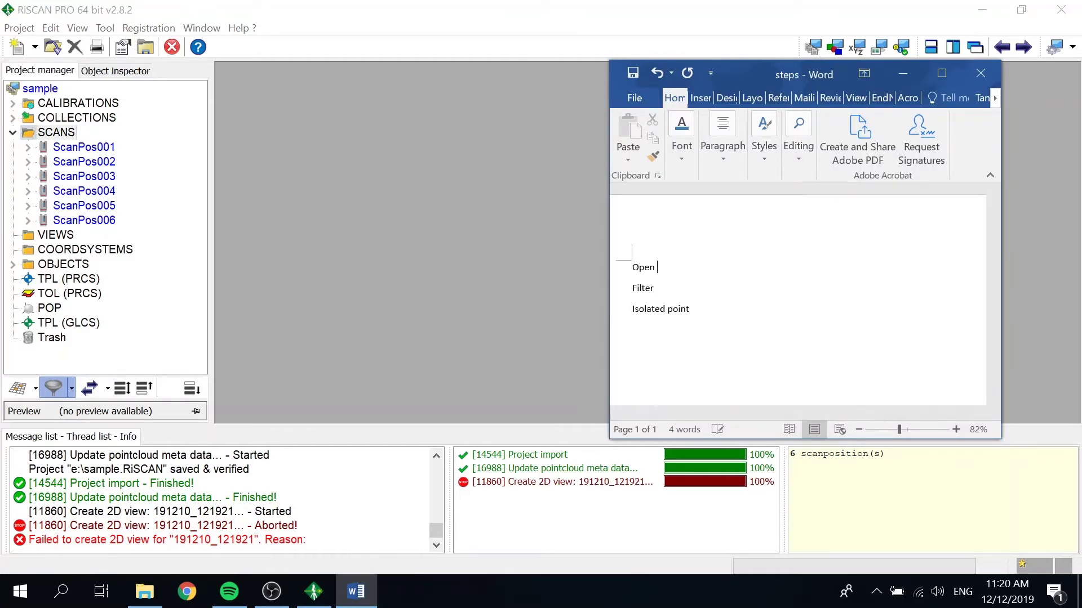
type("riscan")
key("Return")
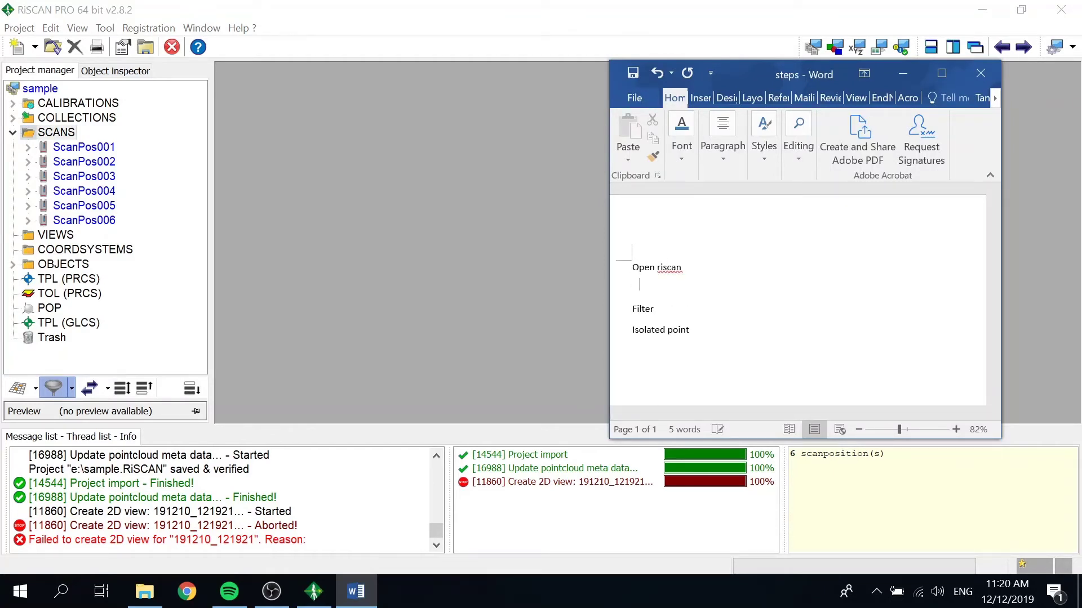
type("license ")
type("manager")
key("Return")
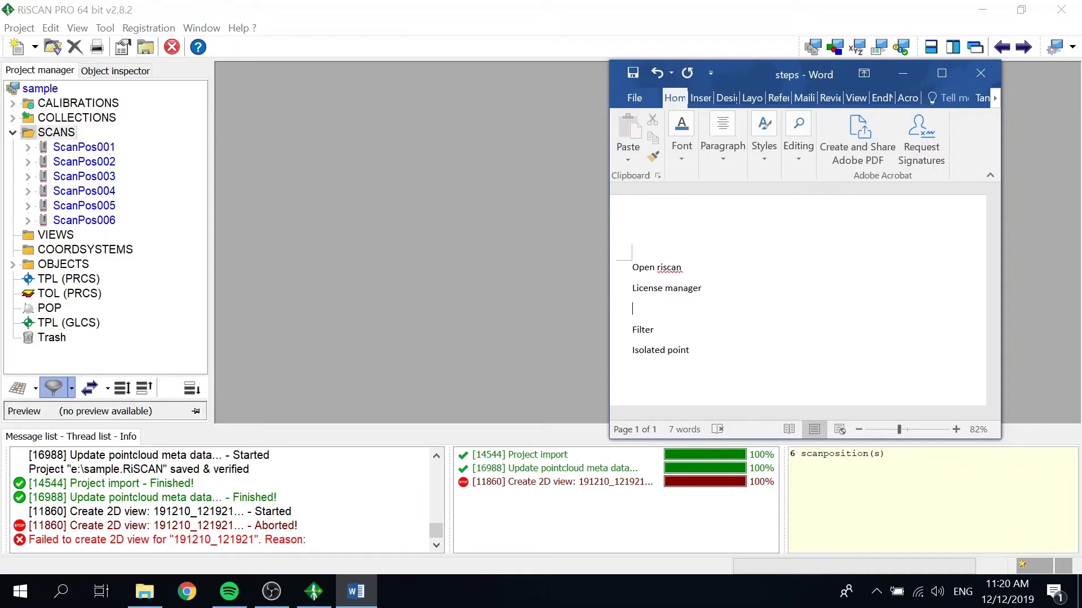
Add the lines "New project" and "Import scans – download and convert" above "Filter", and save the document
type("new project")
key("Return")
key("Delete")
key("Return")
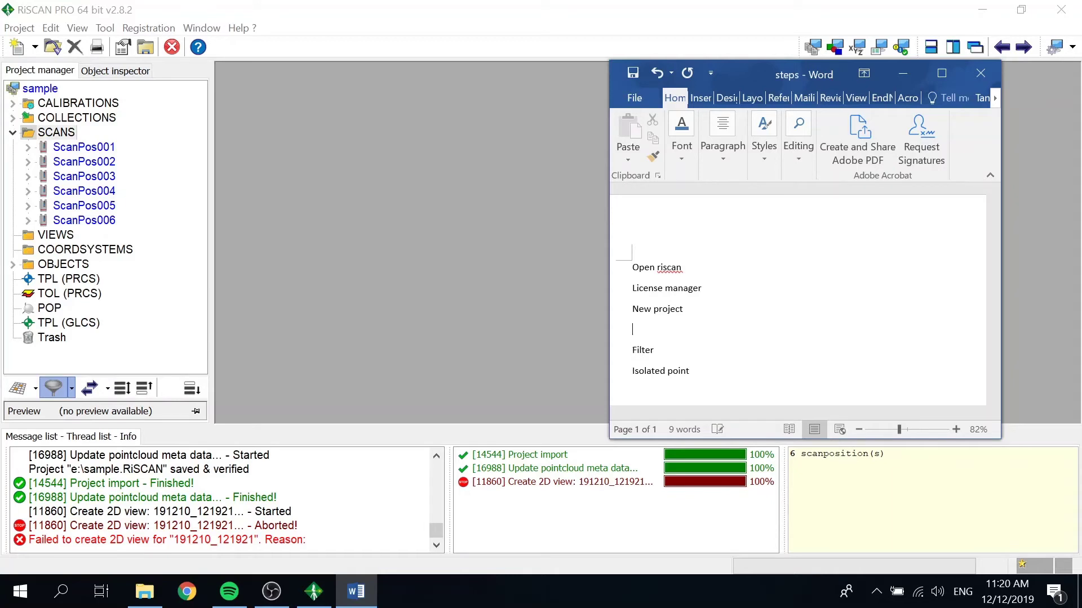
type("import scan")
type("s - downlo")
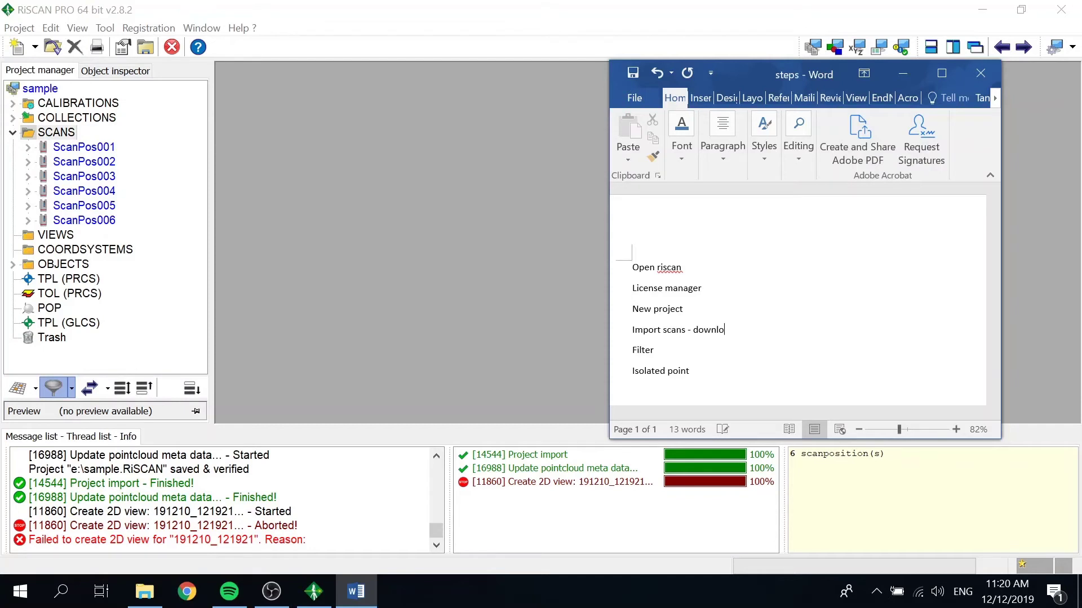
type("ad and convert")
key("ctrl+s")
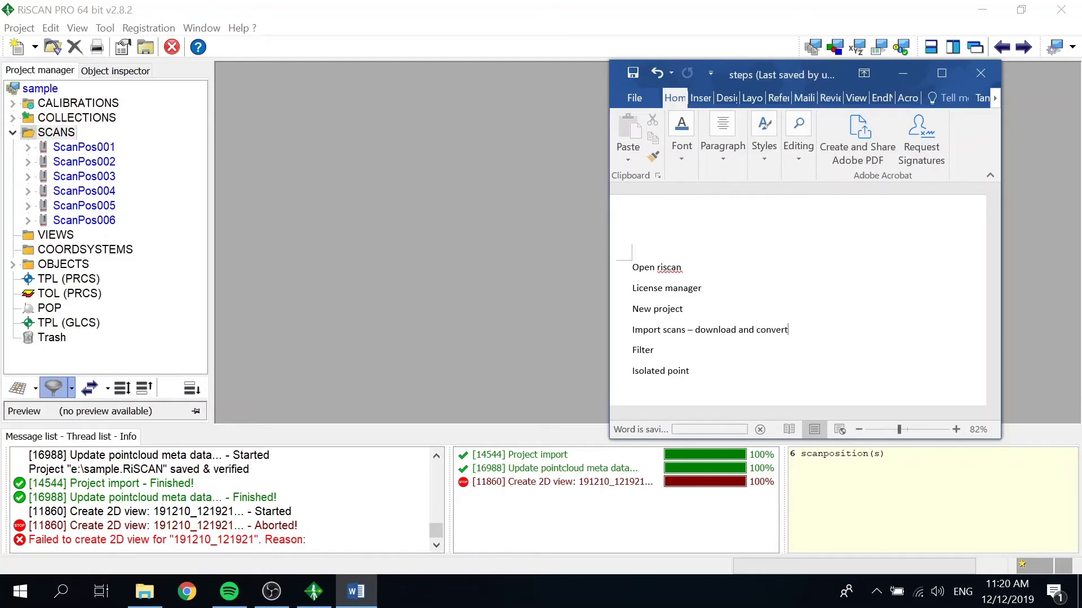
Switch back to RiSCAN PRO and start Delete (filter) points for all listed scans from ScanPos001 to ScanPos005
left_click(308, 3)
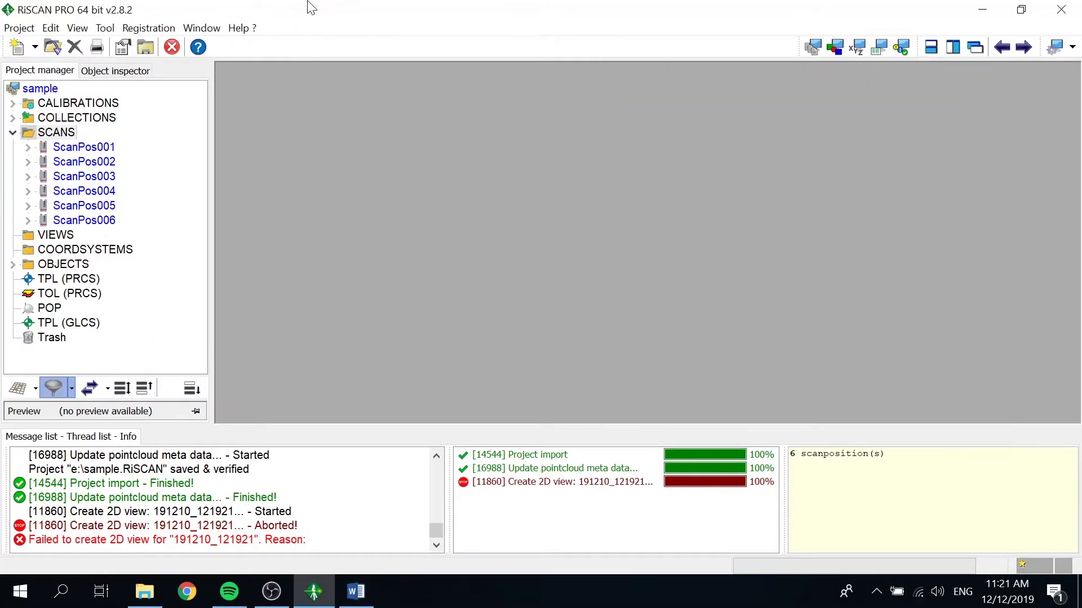
right_click(69, 151)
key("Escape")
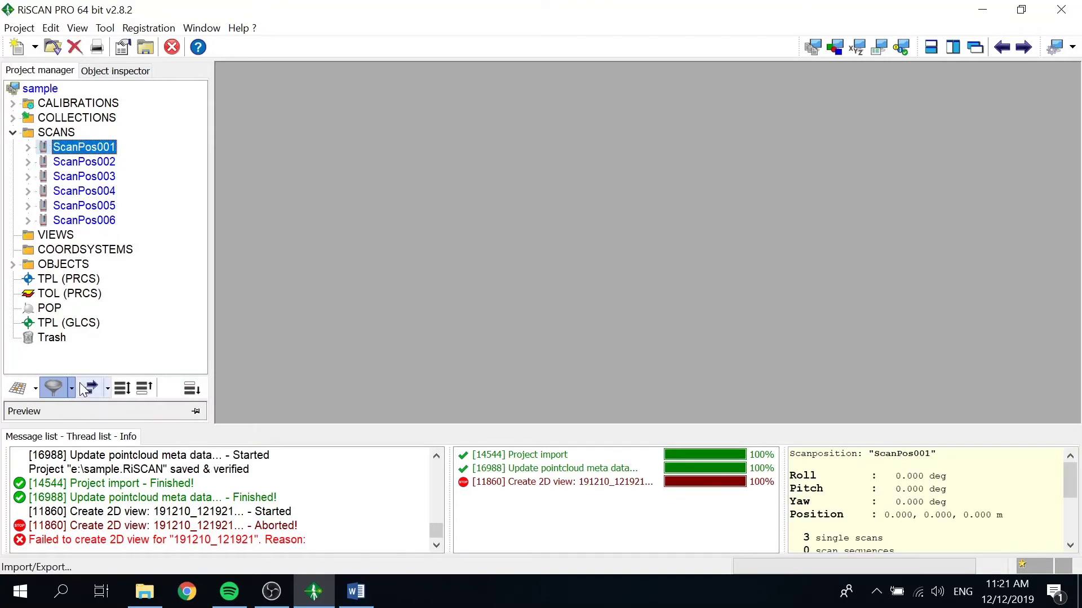
left_click(60, 393)
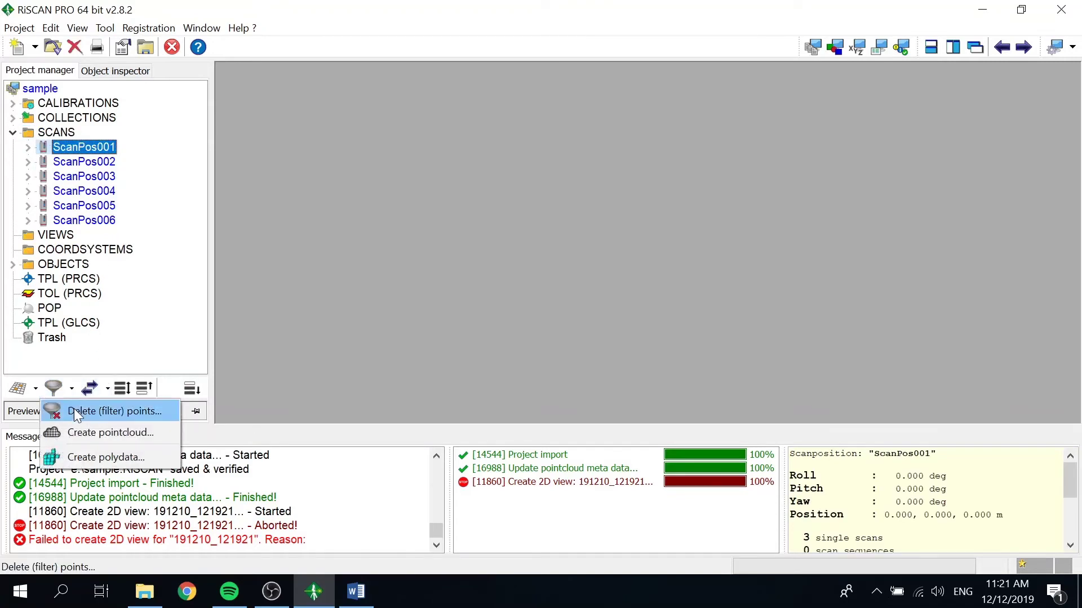
left_click(97, 413)
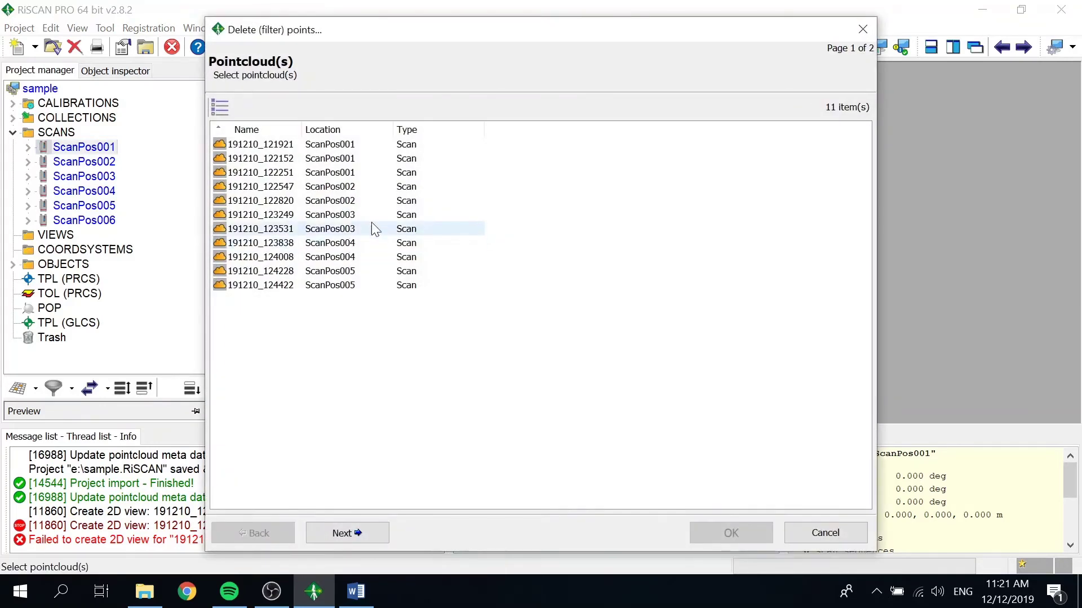
left_click(320, 150)
left_click(361, 285, "shift")
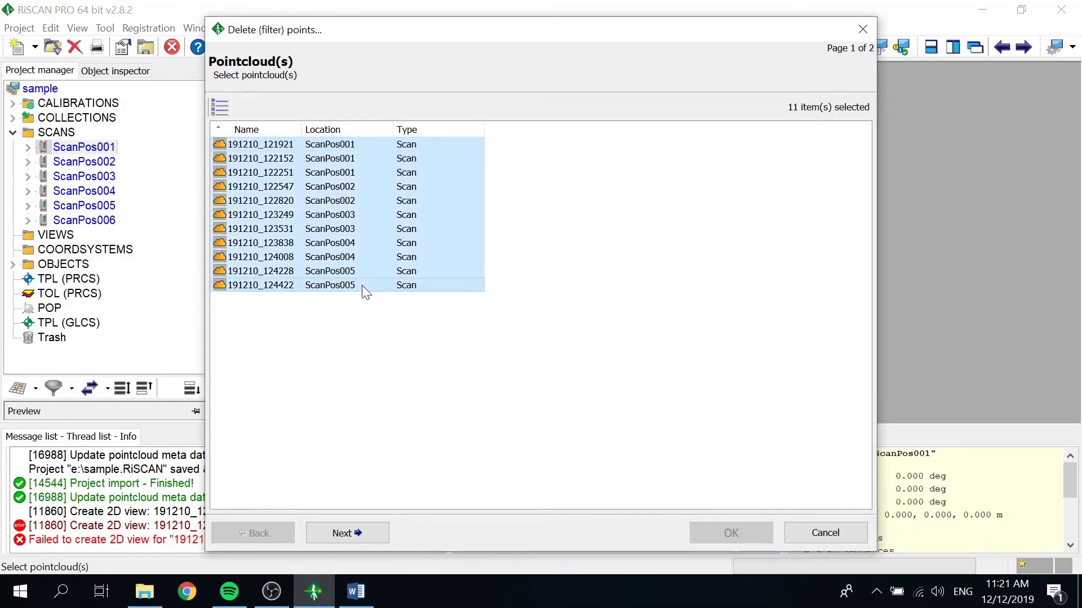
left_click(357, 534)
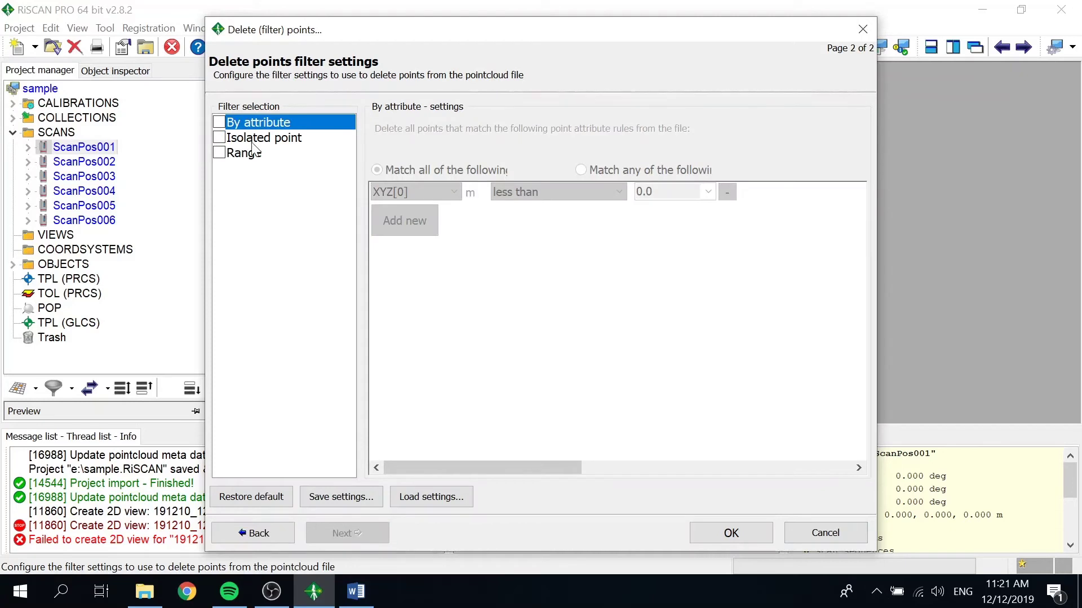
Enable only the Isolated point filter in the delete points filter settings
left_click(219, 138)
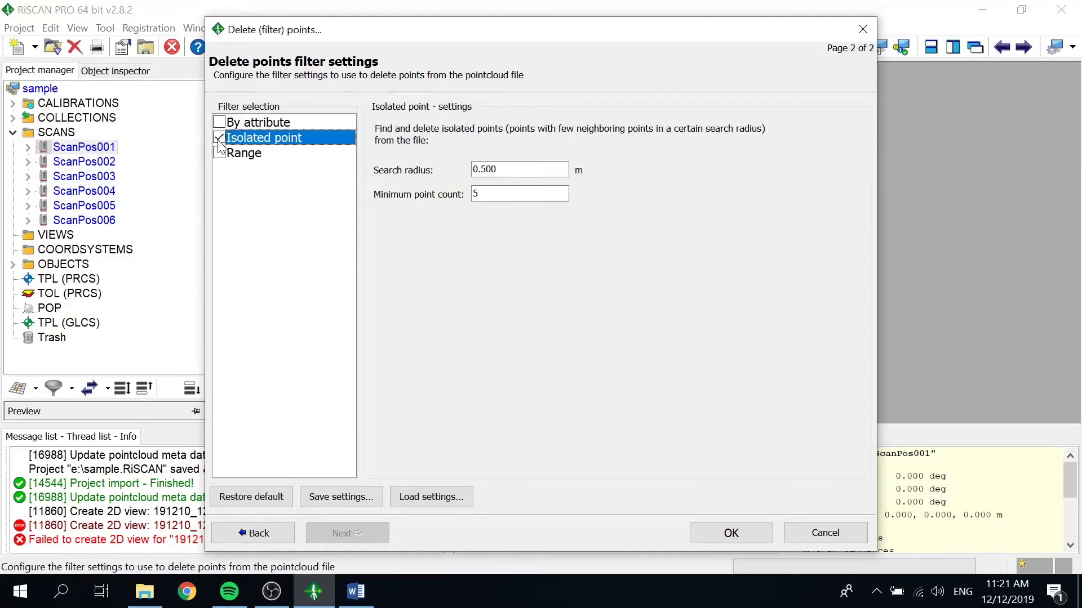
left_click(219, 139)
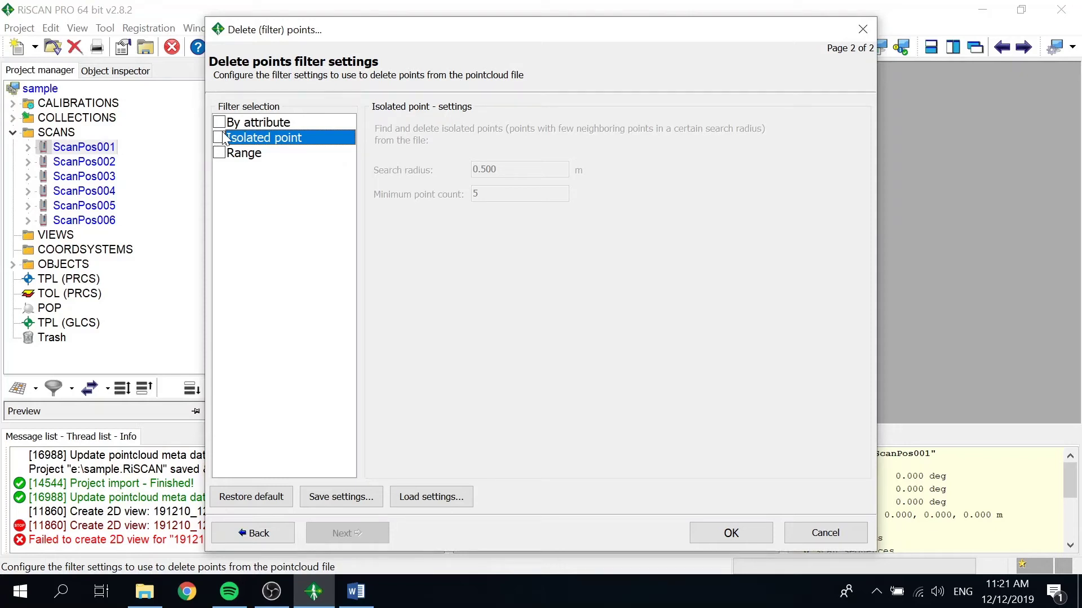
left_click(219, 138)
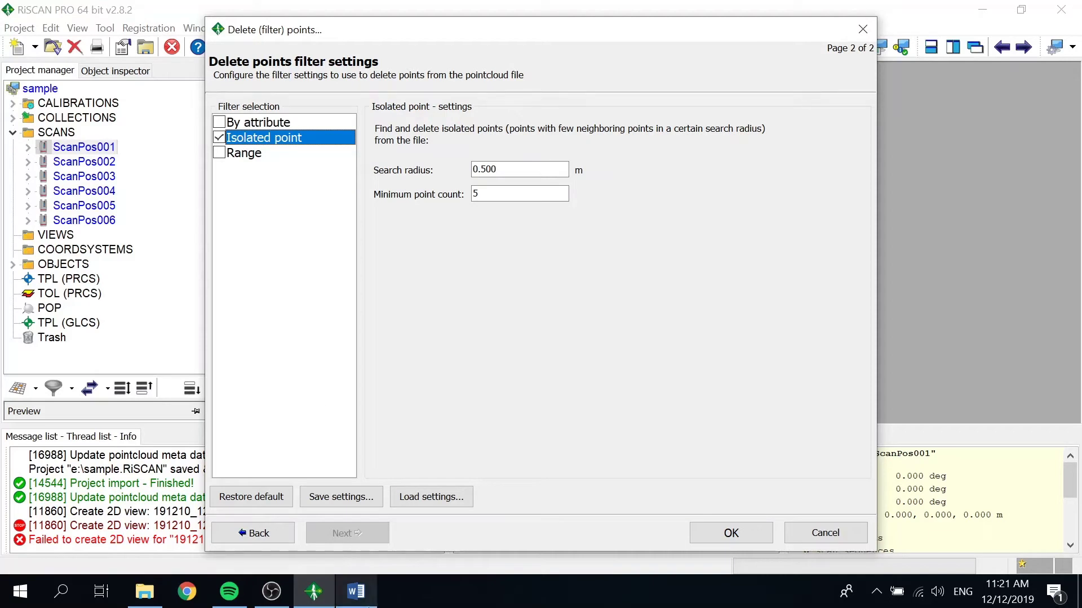
In the Word steps document, merge the last two lines into "Filter – trial and error, use Isolated point", and return to RiSCAN PRO
left_click(356, 591)
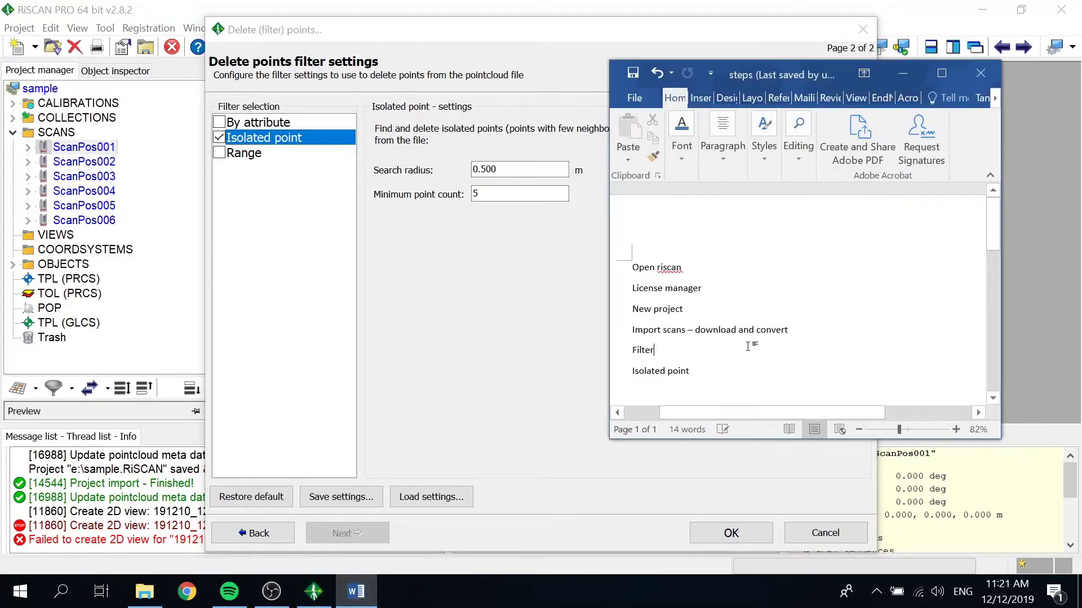
left_click(747, 343)
type("-")
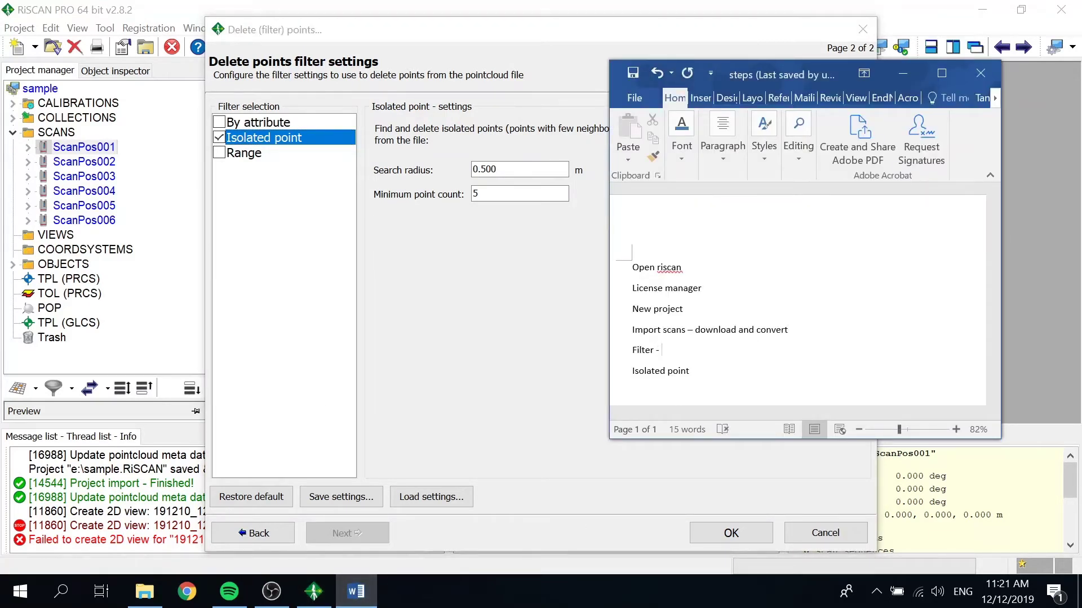
type(" trial and error, useisolated")
key("BackSpace")
key("BackSpace")
key("BackSpace")
key("BackSpace")
key("BackSpace")
key("BackSpace")
key("BackSpace")
key("Delete")
key("BackSpace")
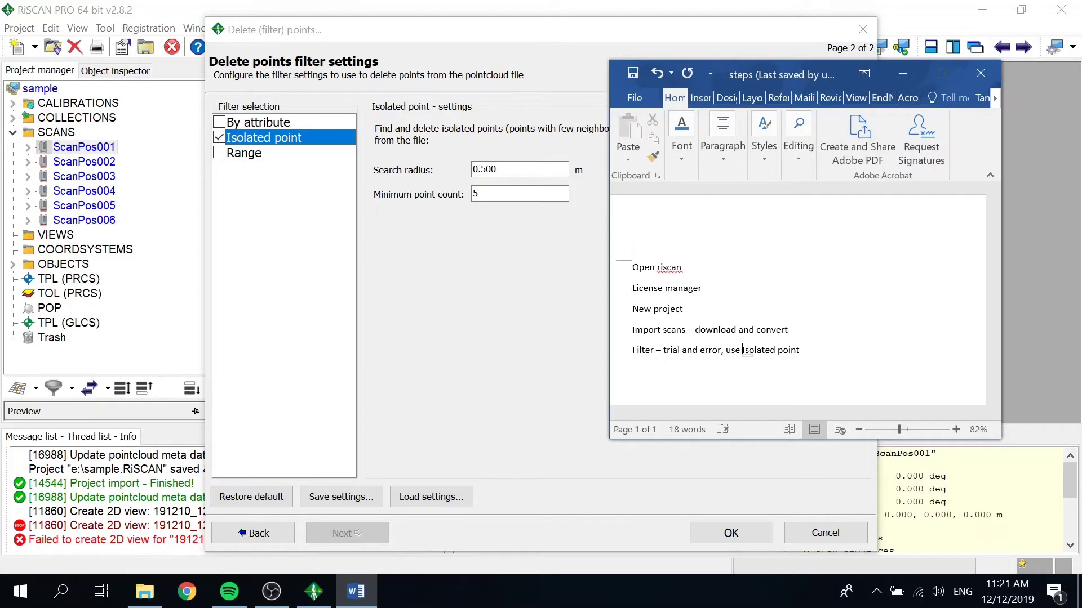
left_click(756, 350)
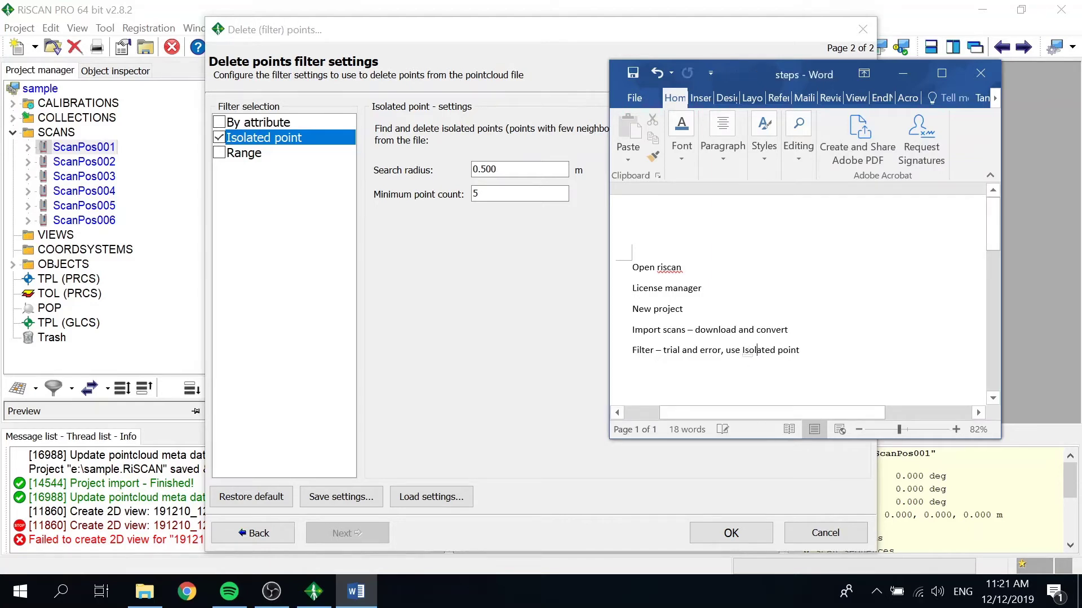
left_click(526, 291)
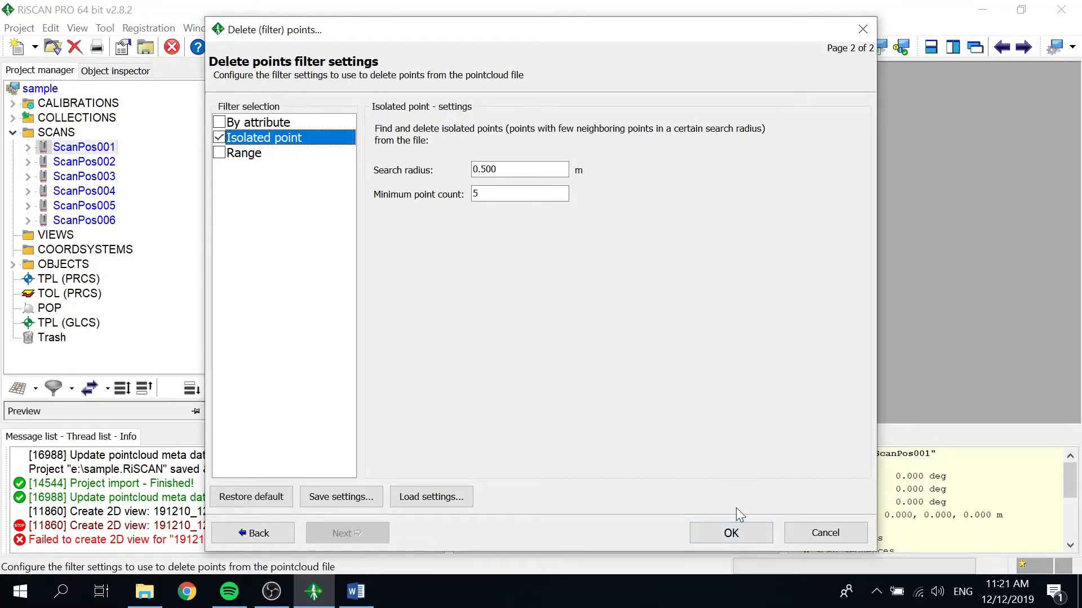
left_click(272, 591)
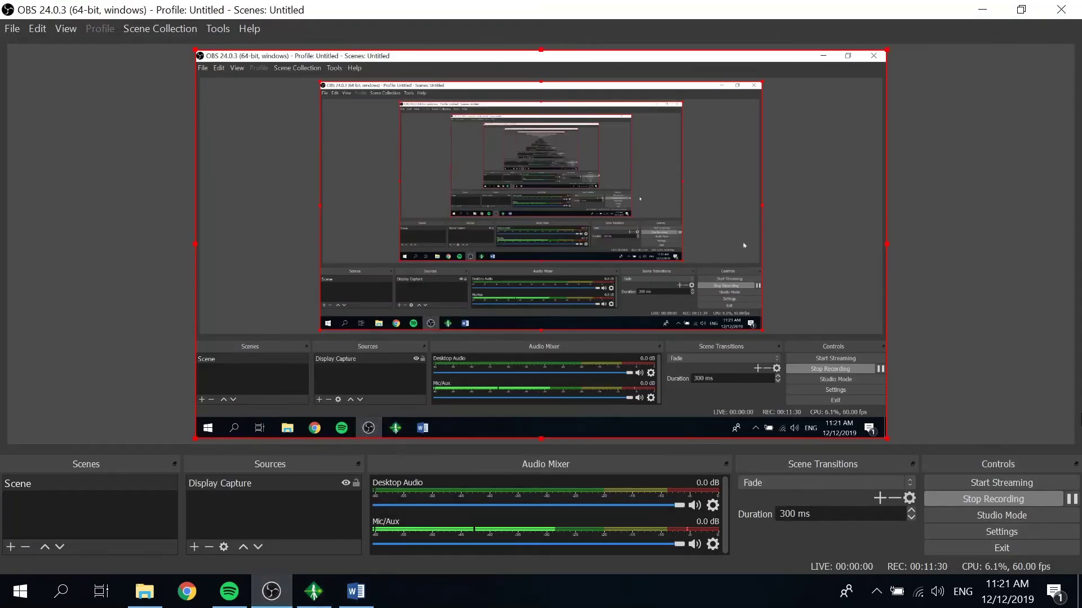
left_click(1022, 499)
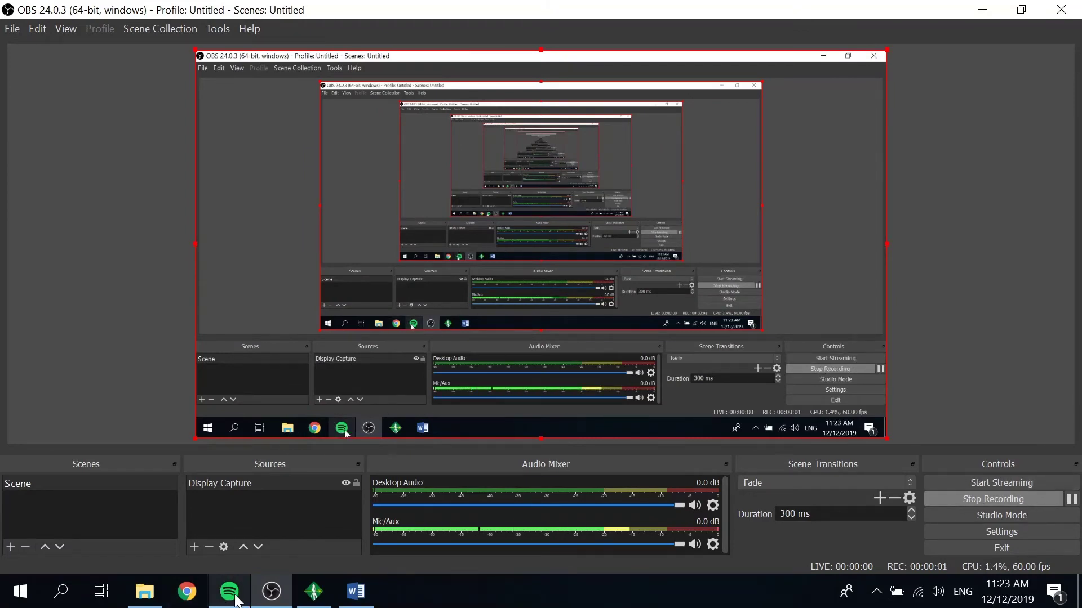
left_click(272, 591)
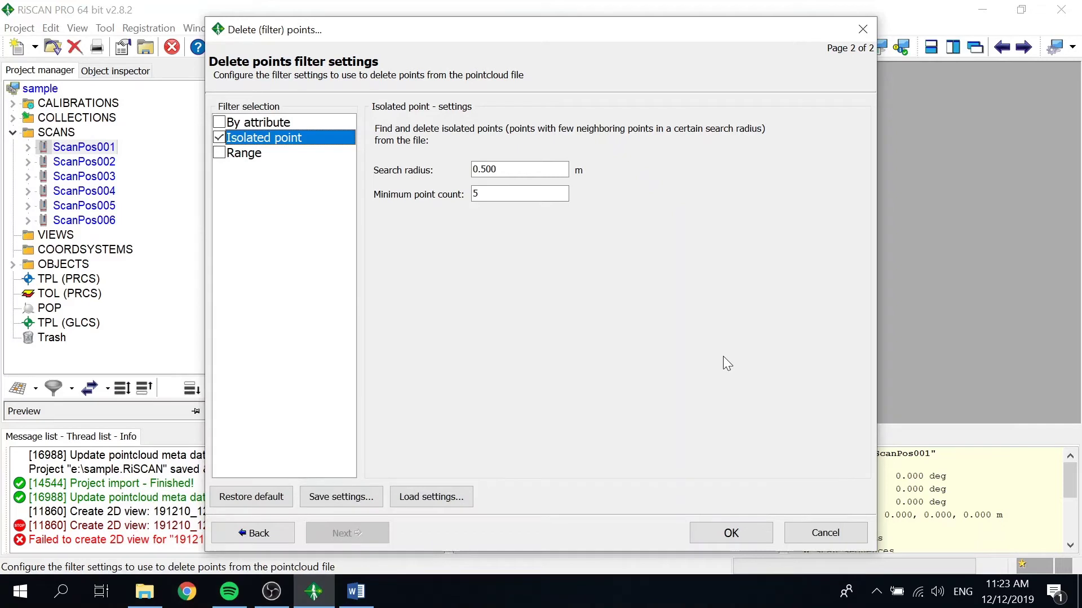
Enable only the By attribute filter for deleting points and set its first rule's attribute to Reflectance
left_click(239, 154)
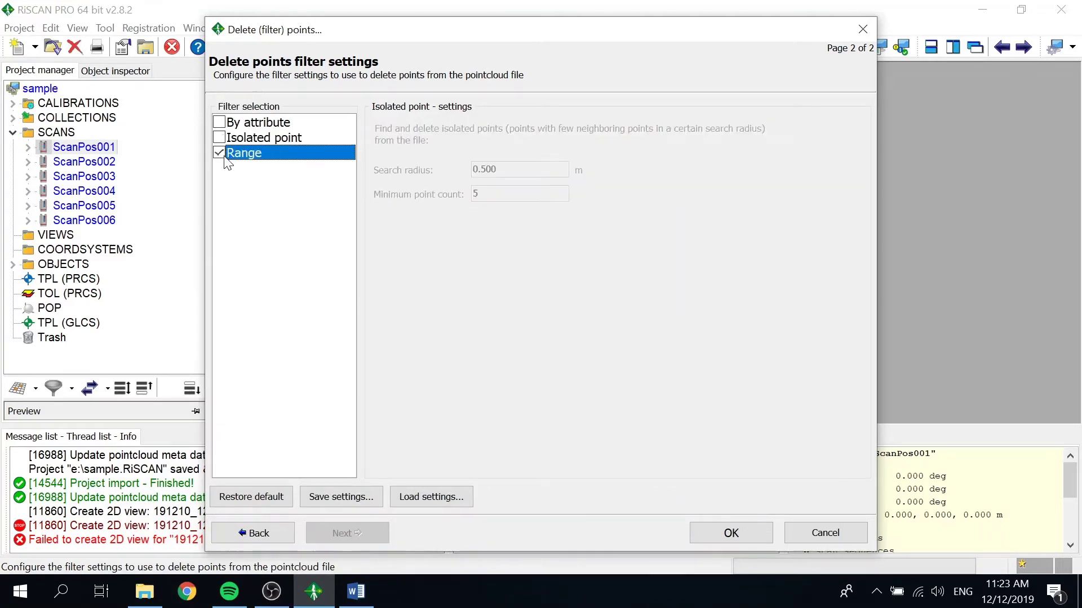
left_click(227, 139)
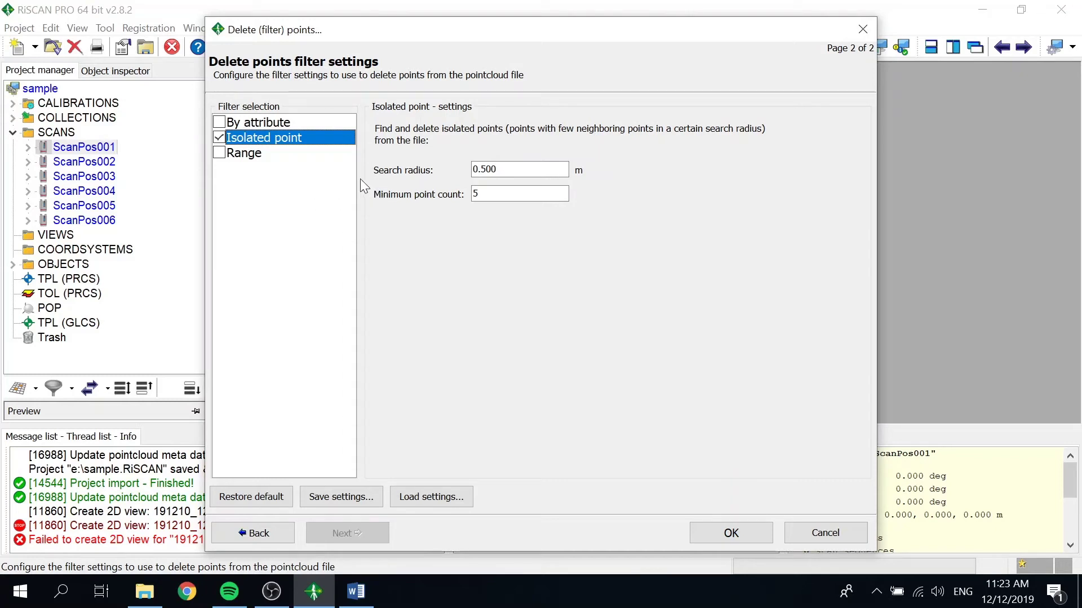
left_click(219, 122)
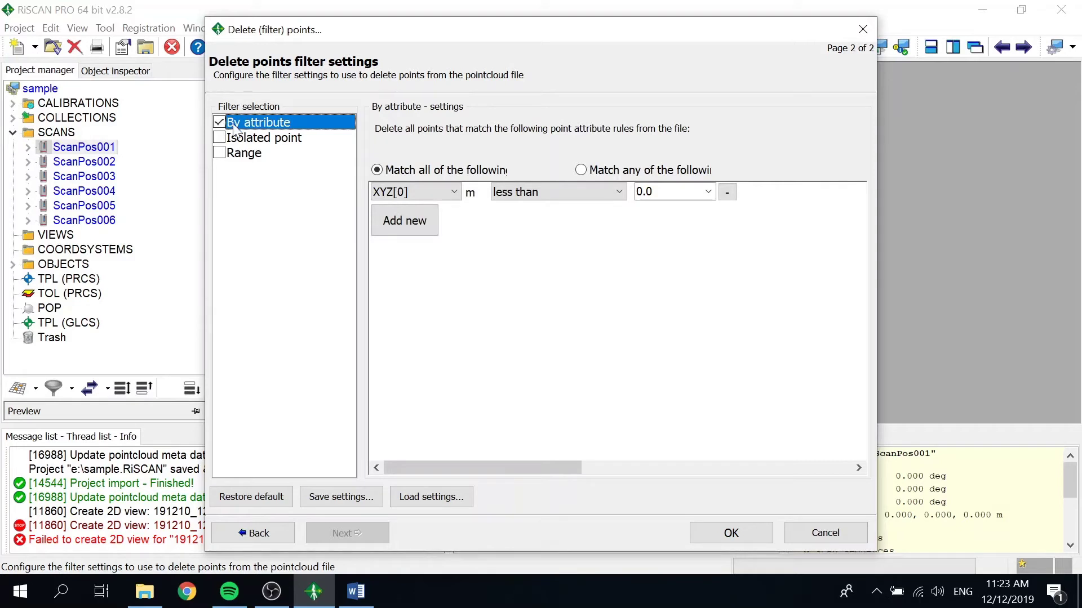
left_click(453, 192)
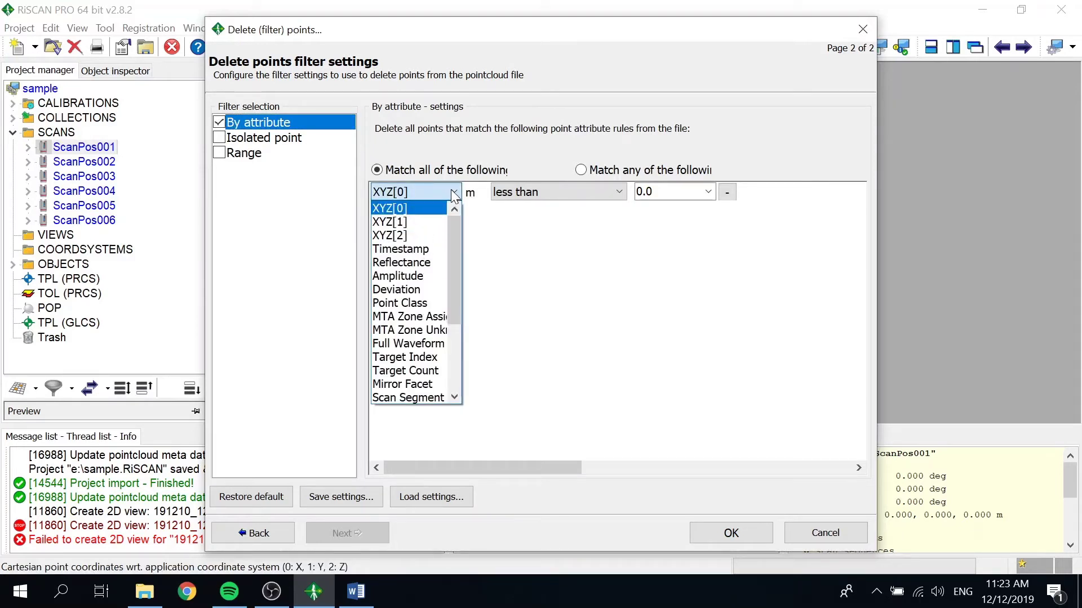
left_click(435, 263)
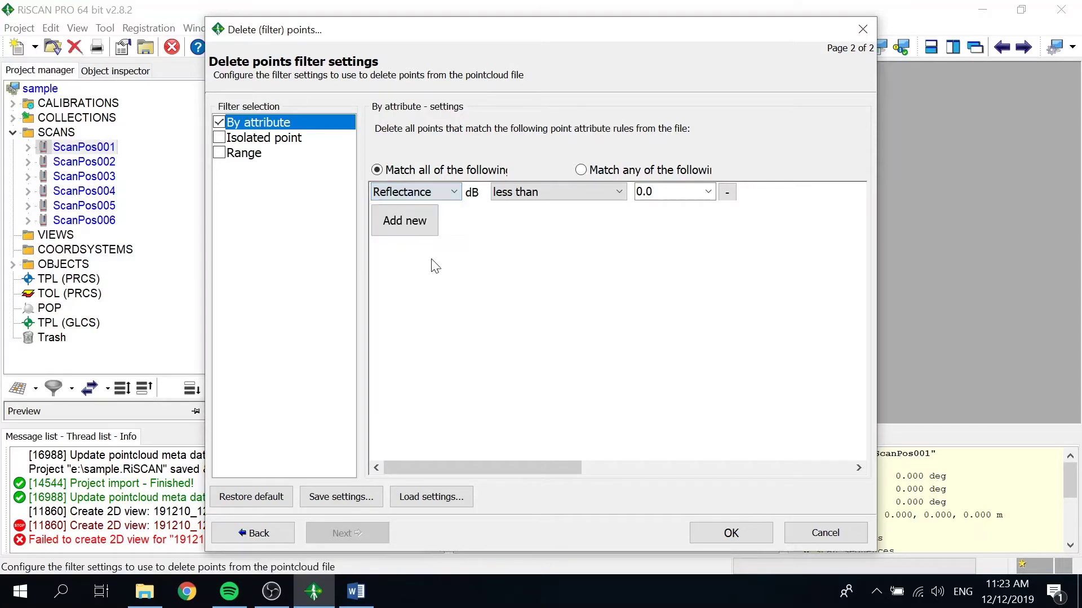
Add three more attribute rules to the filter, for Deviation, Target Index and Target Count
left_click(407, 220)
left_click(441, 210)
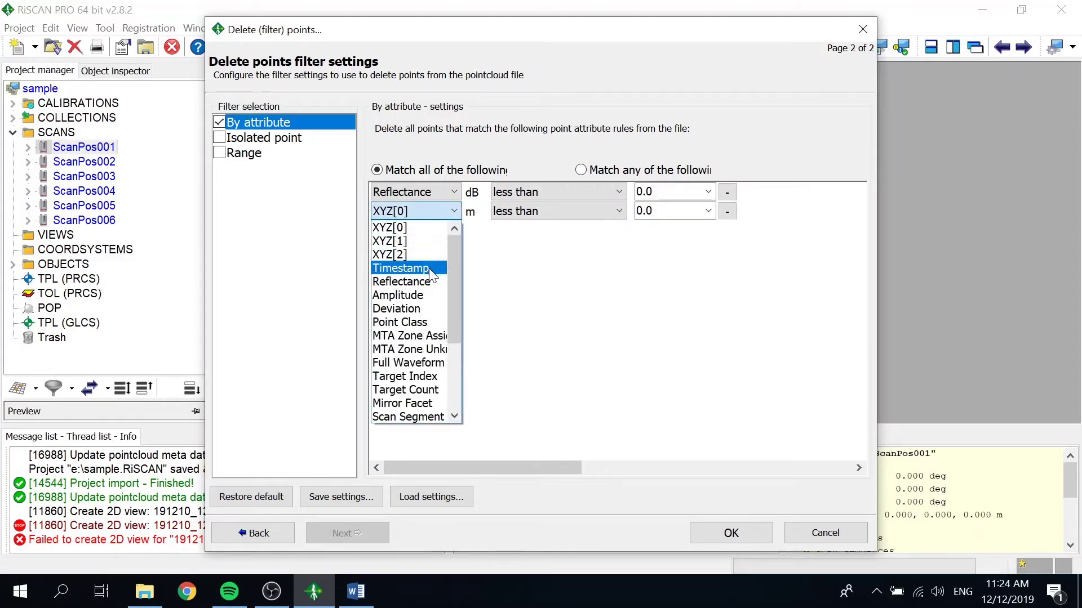
left_click(431, 309)
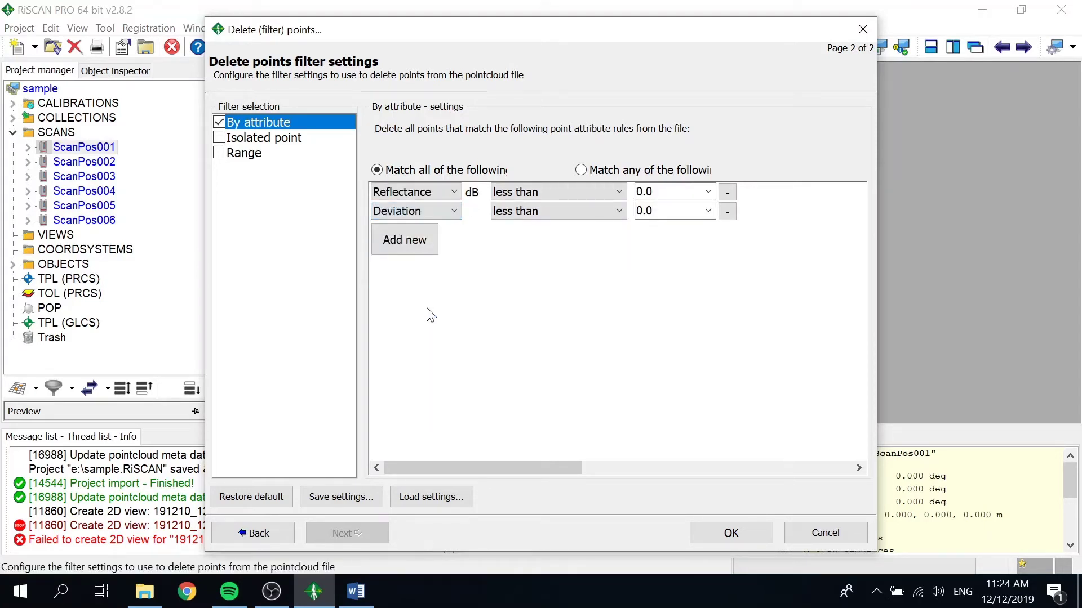
left_click(413, 242)
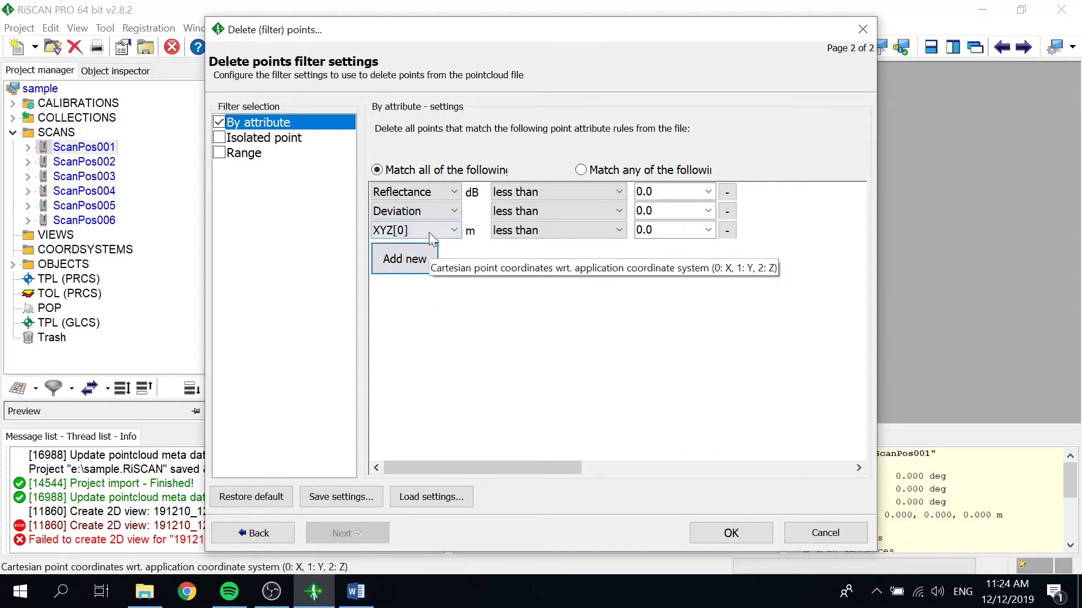
left_click(431, 237)
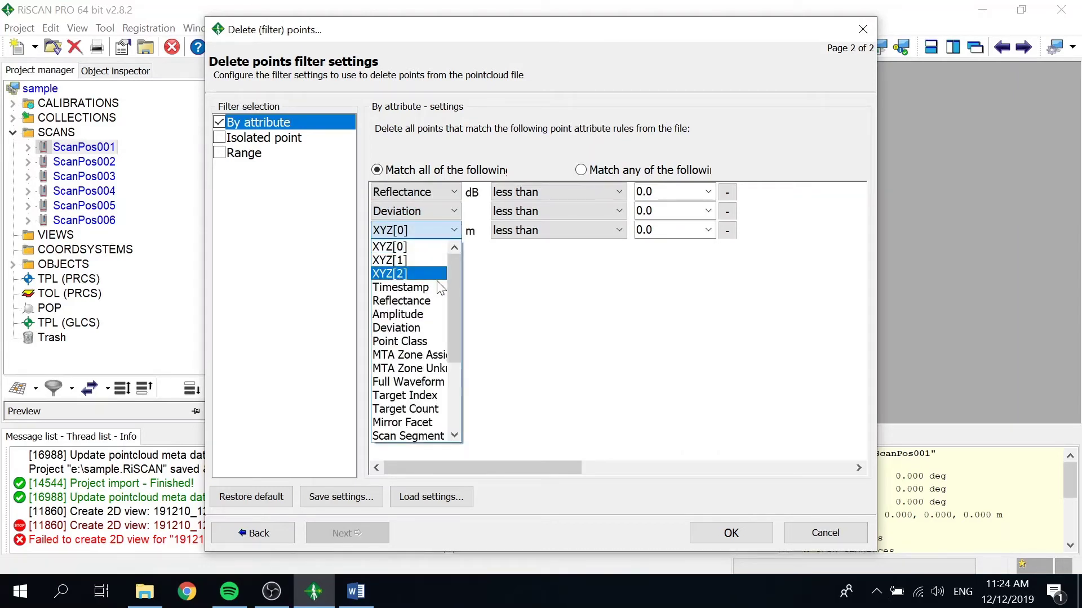
left_click(434, 396)
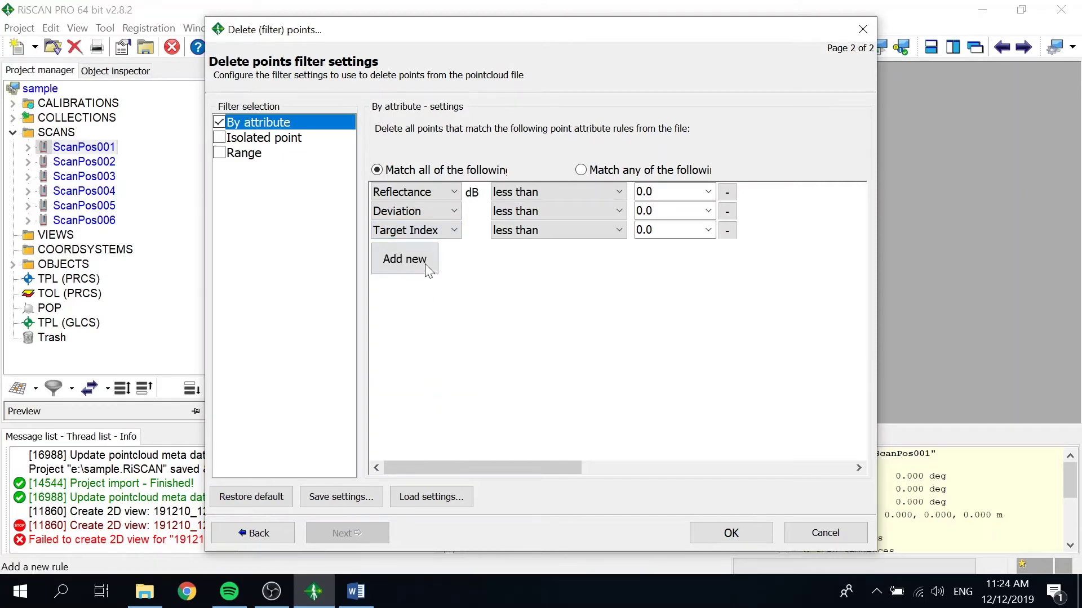
left_click(405, 258)
left_click(454, 249)
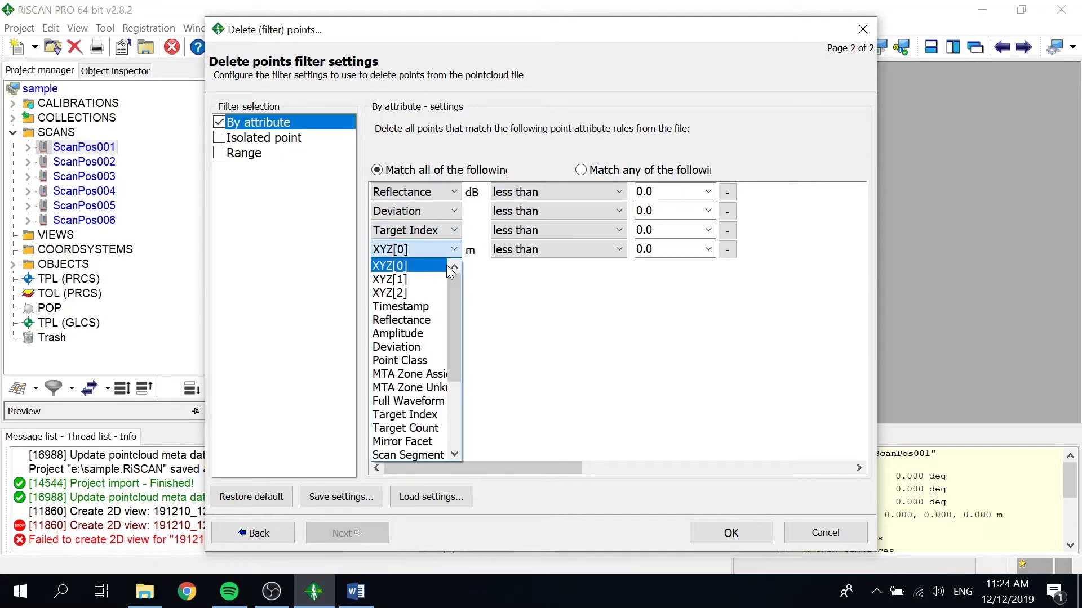
left_click(438, 427)
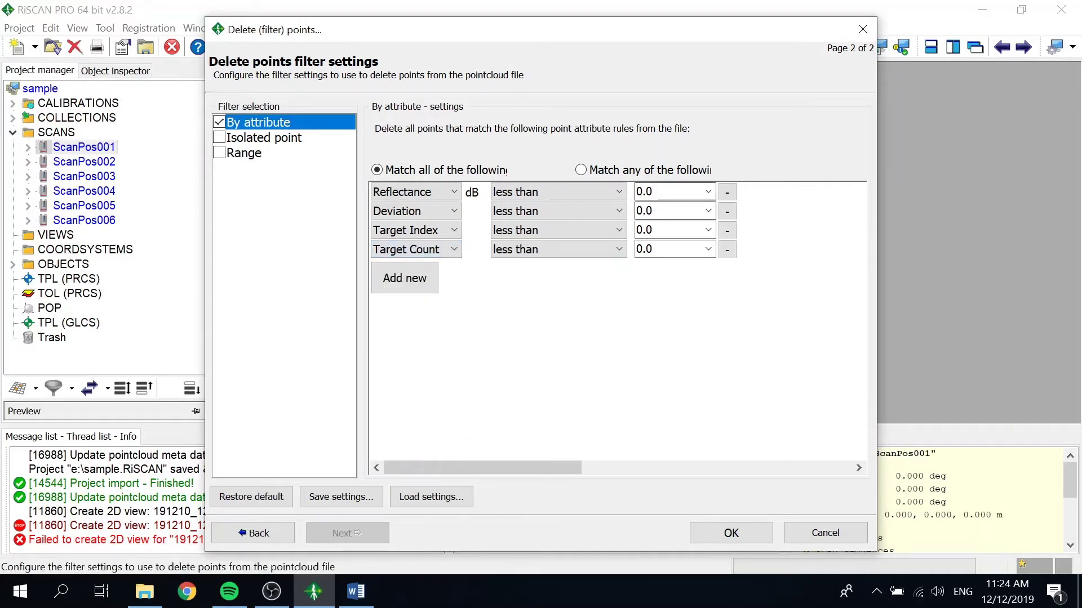
Set the Reflectance rule's value to -25 dB and the Deviation, Target Index and Target Count comparisons to greater than or equal to
key("Tab")
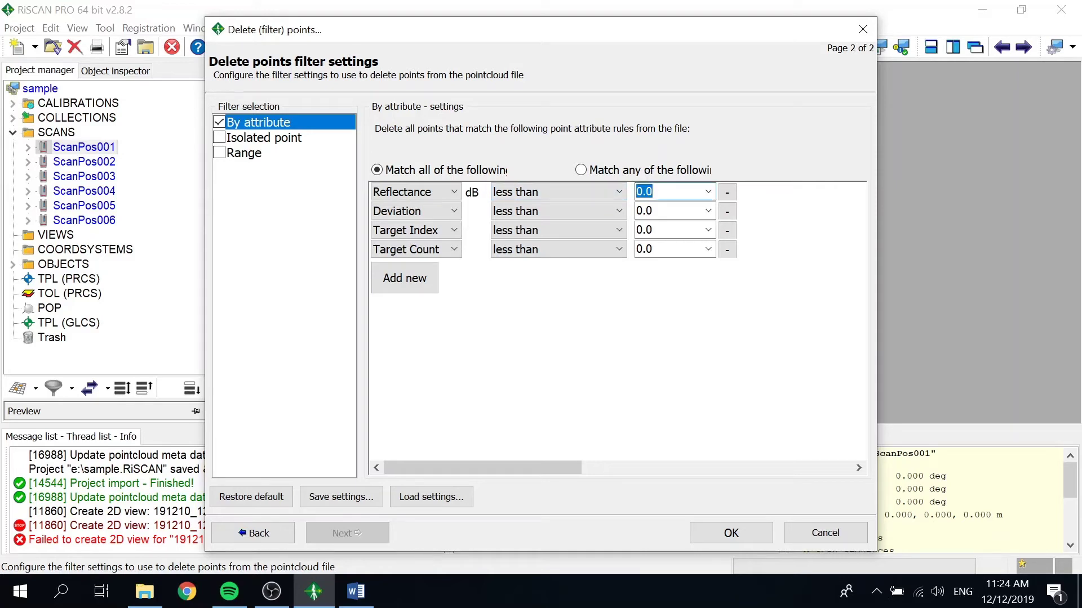
type("-25")
left_click(589, 216)
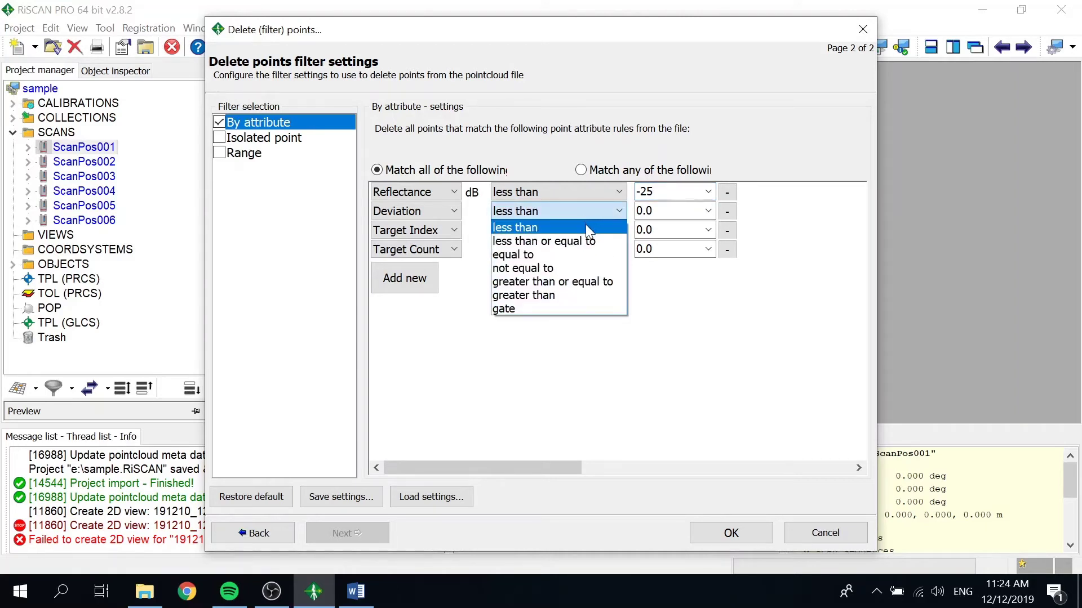
left_click(585, 281)
left_click(583, 234)
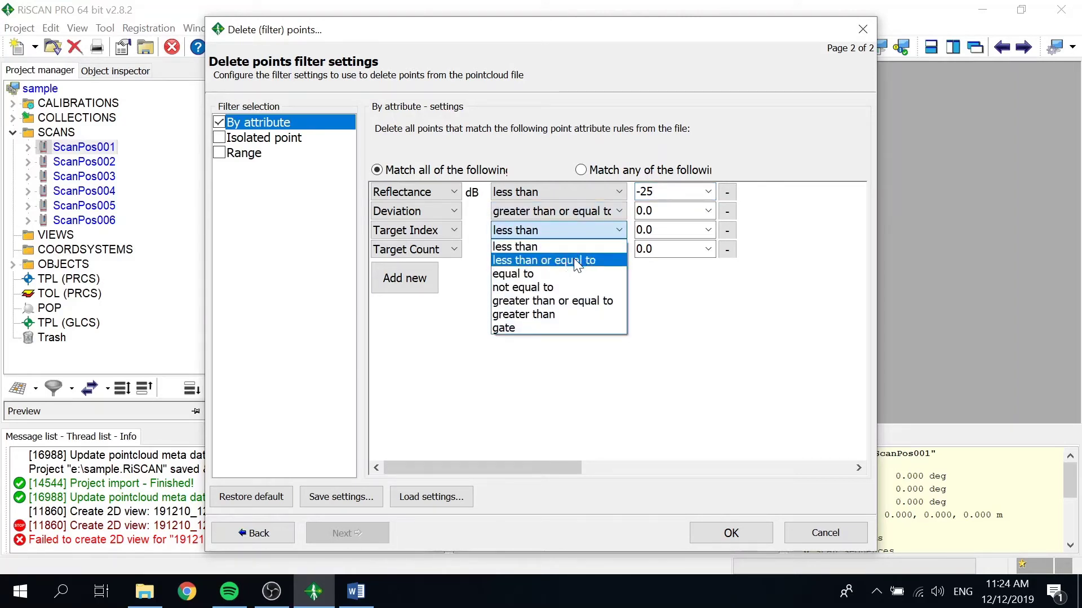
left_click(560, 300)
left_click(553, 249)
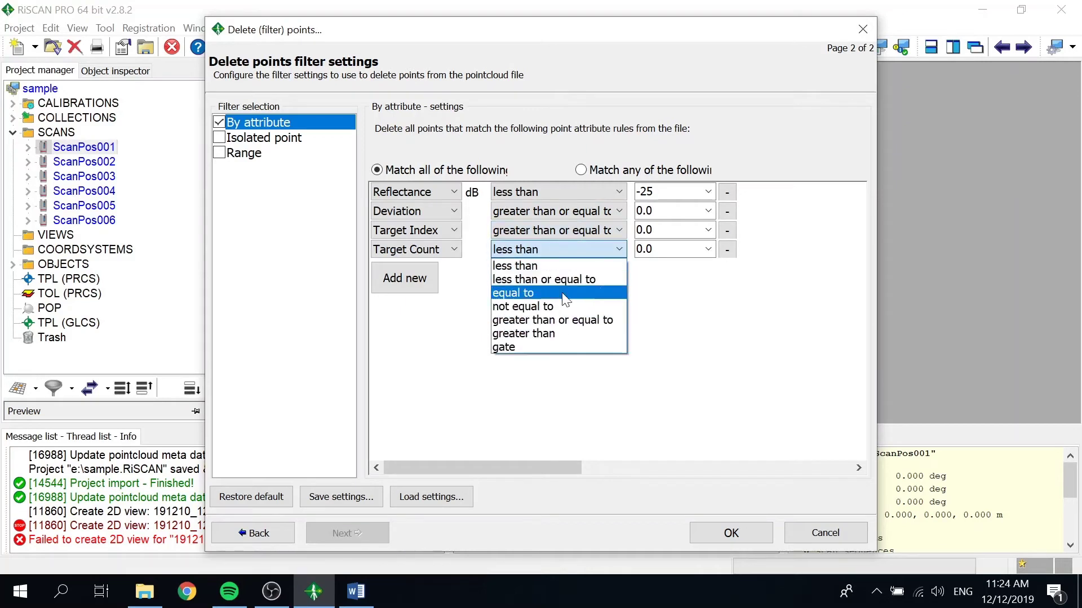
left_click(569, 319)
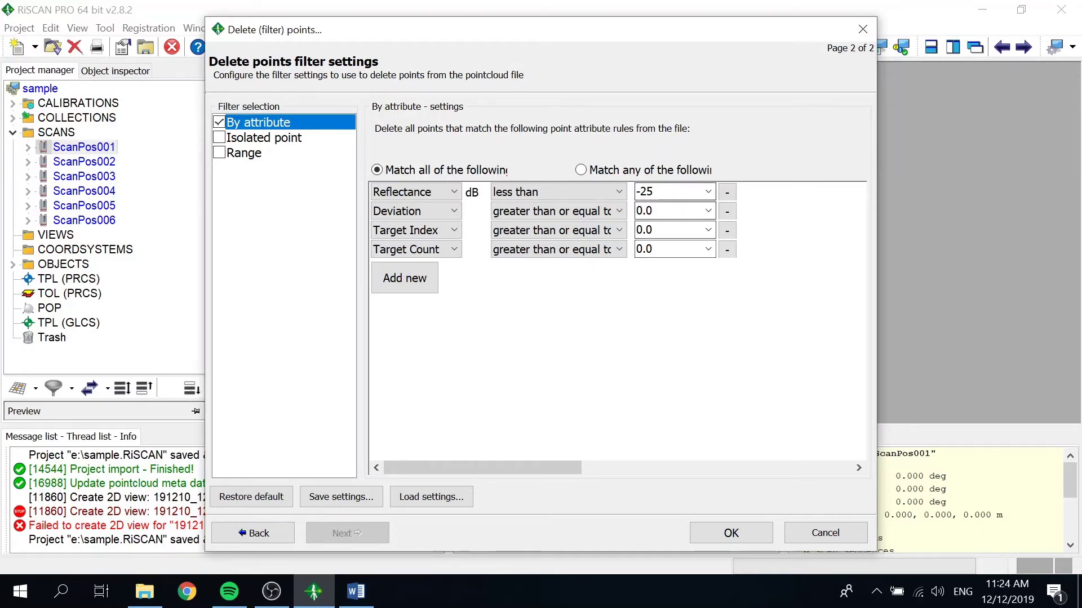
Set the rule values to 15 for Deviation, 2 for Target Index and 2 for Target Count
left_click(654, 211)
type("15")
key("Tab")
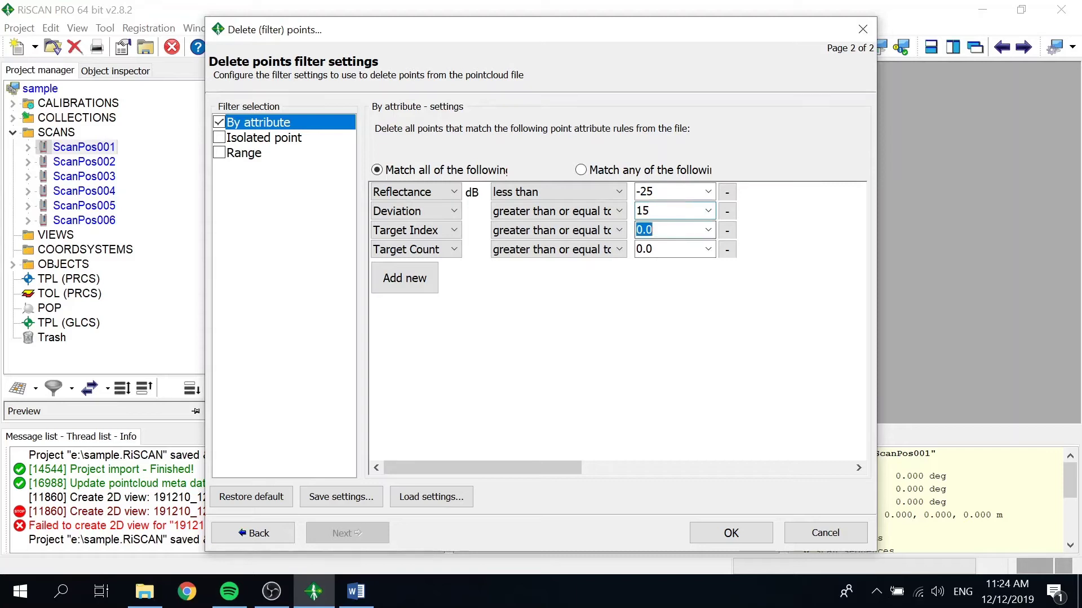
type("2")
key("Tab")
type("2")
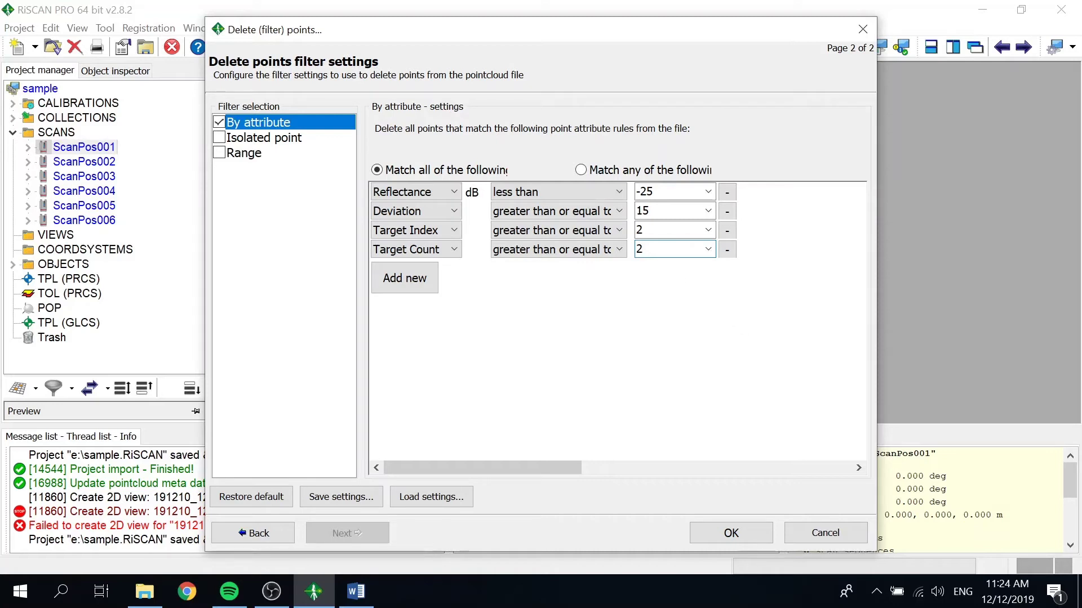
Make the filter match any of the attribute rules and run it on the selected scans
left_click(597, 171)
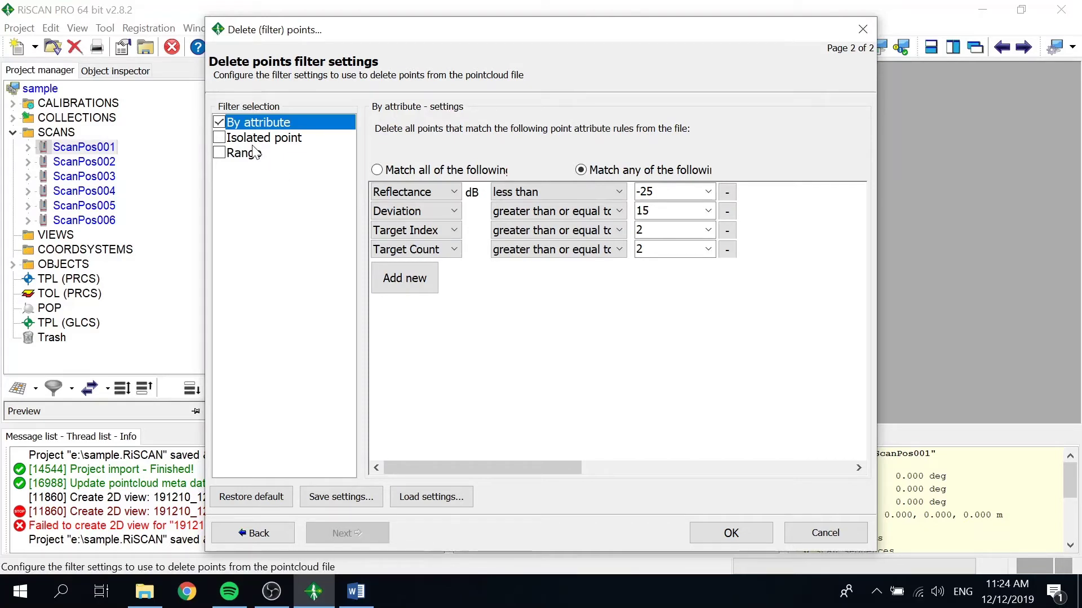
left_click(756, 529)
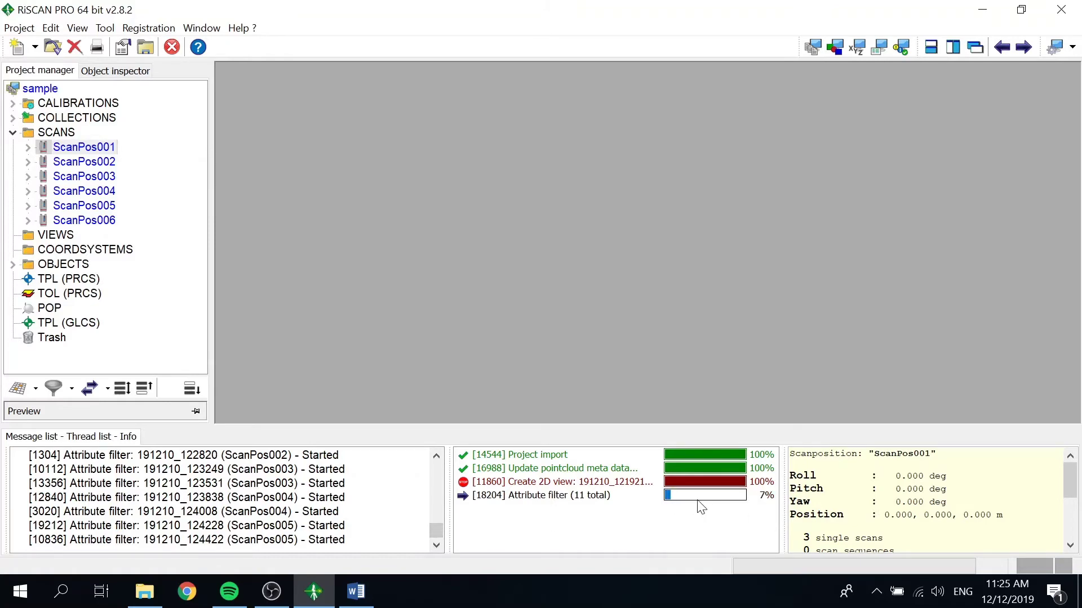
left_click(278, 594)
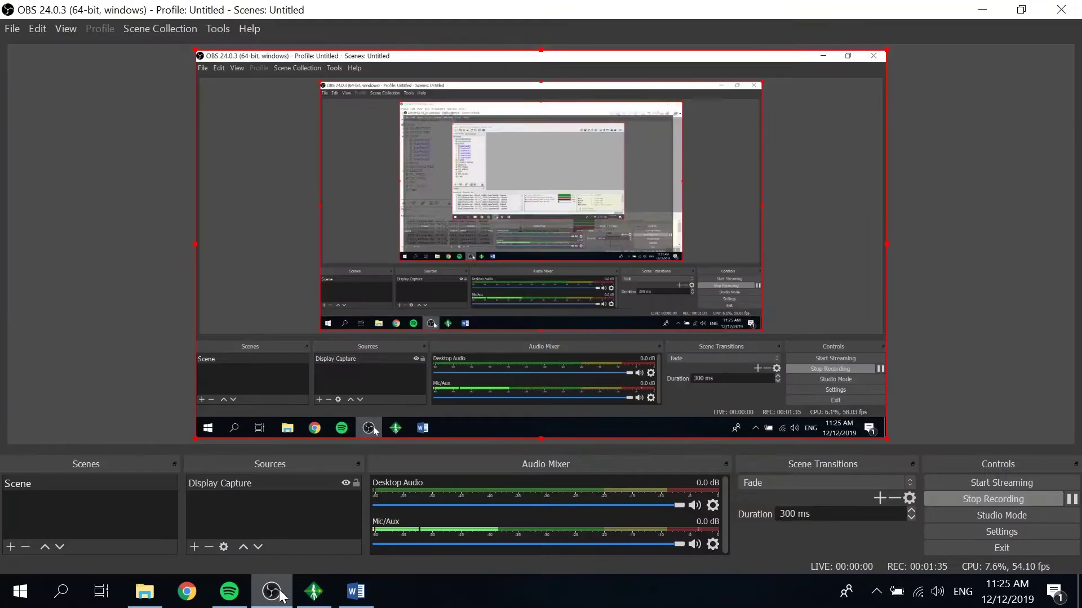
Switch to the steps document in Word, extend the Filter line with "and by attribute. Refer to video and photo", and save it
left_click(278, 594)
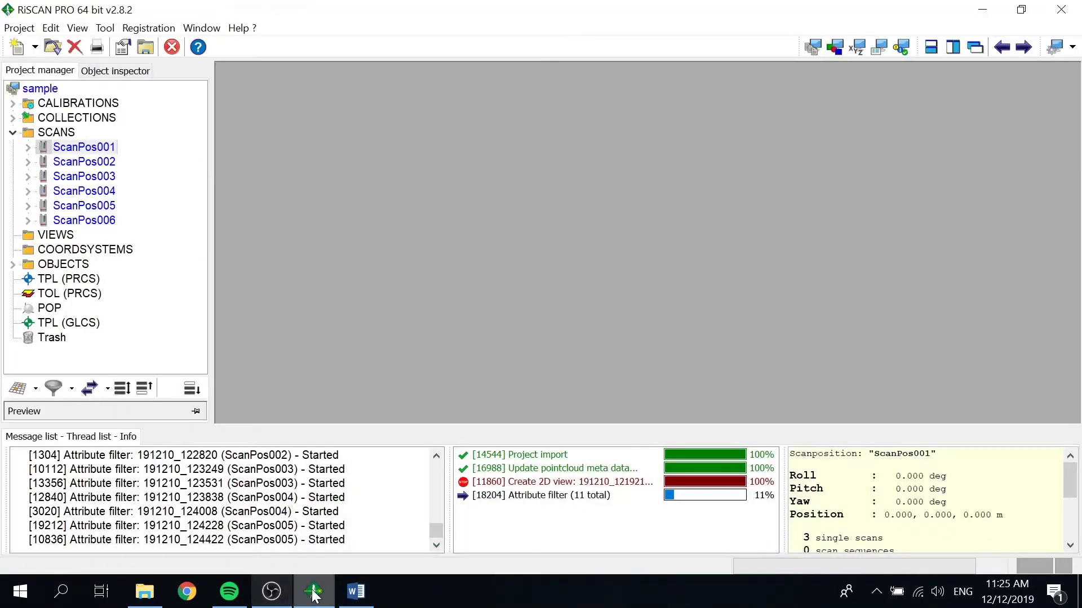
left_click(356, 594)
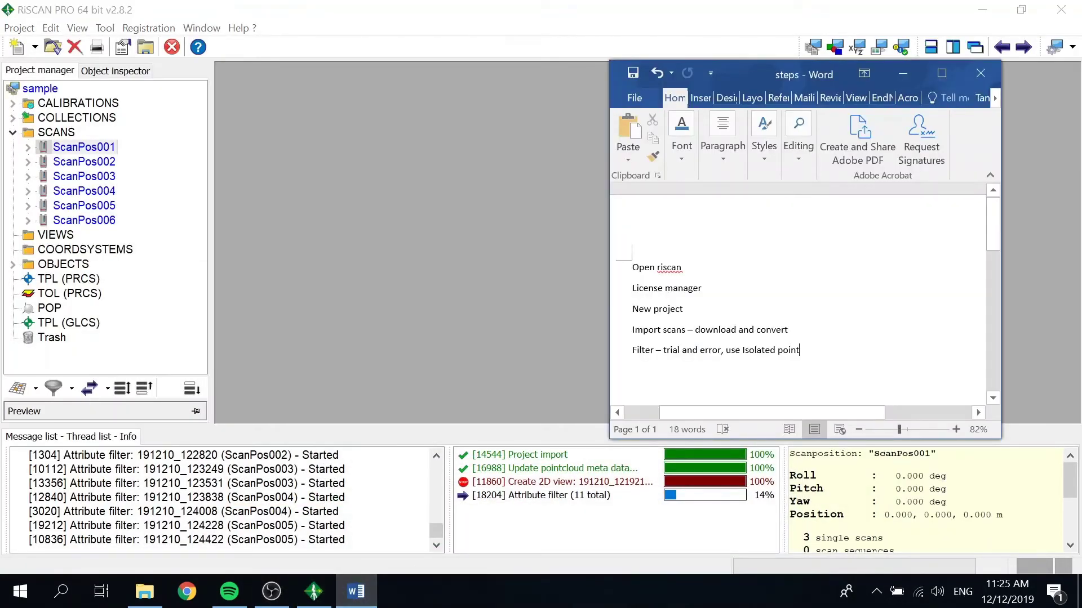
key("Return")
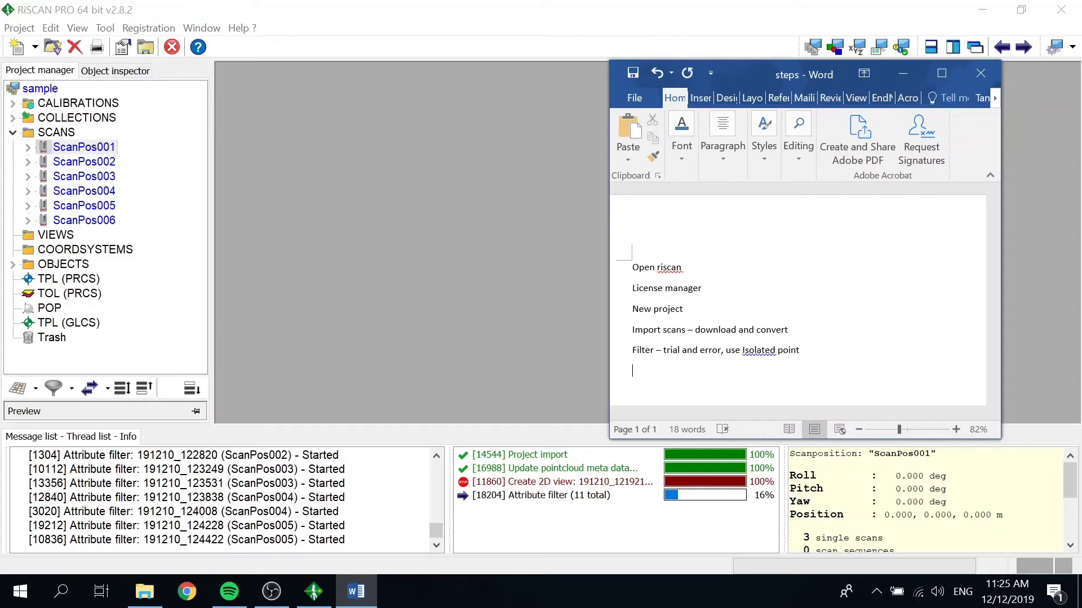
type("by")
key("BackSpace")
key("BackSpace")
key("BackSpace")
key("BackSpace")
type("and by attribute. Refer to video")
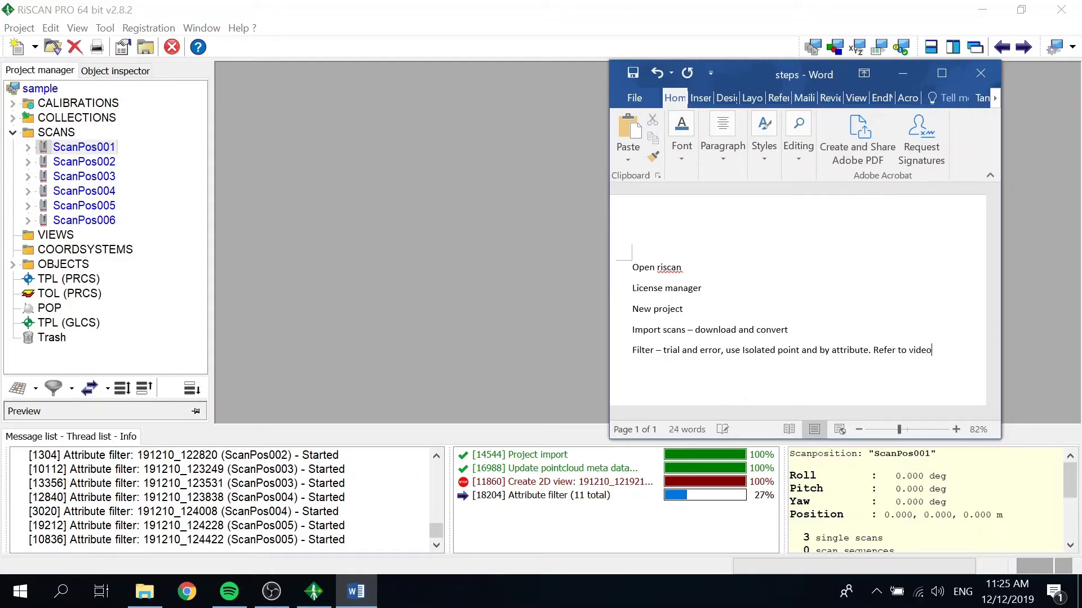
type(" and photo")
left_click(632, 72)
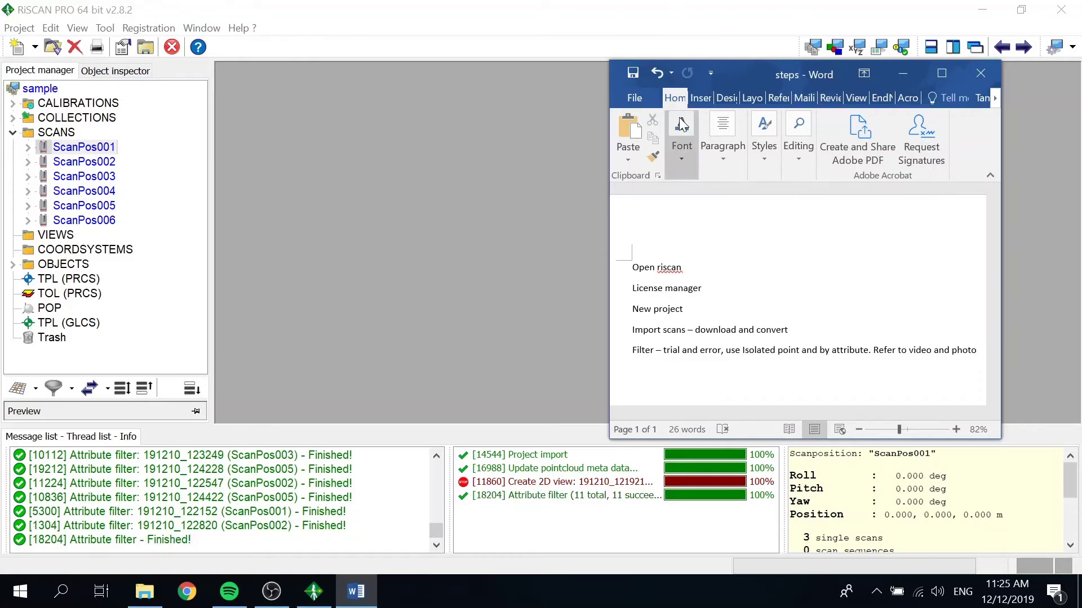
Switch to RiSCAN PRO and run Automatic Registration 2 with Automatic Selection and the scanner carried manually, dismissing the visual inspection settings
left_click(442, 7)
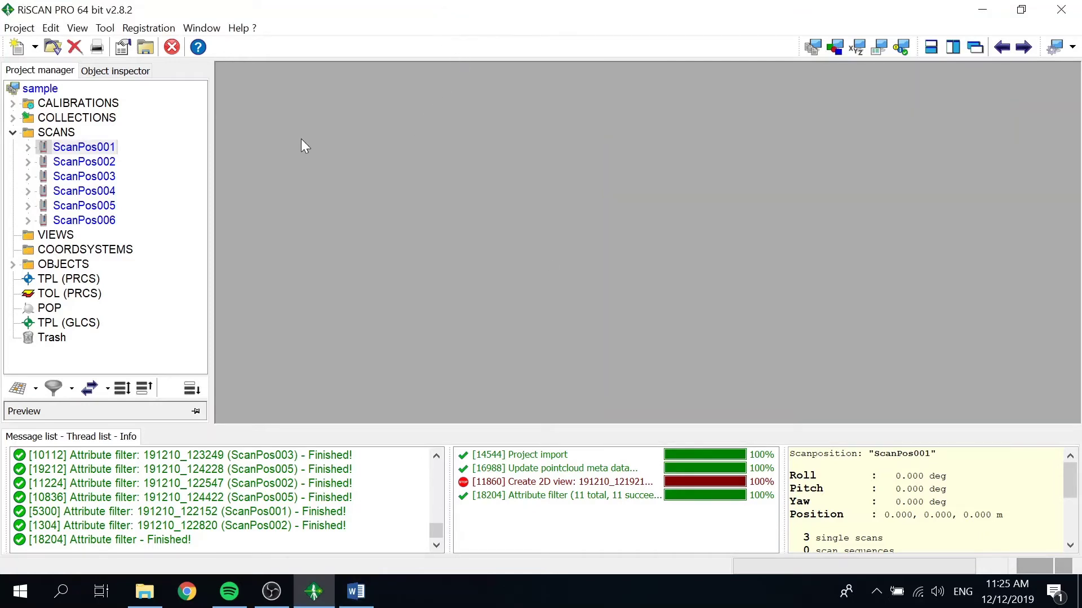
right_click(59, 136)
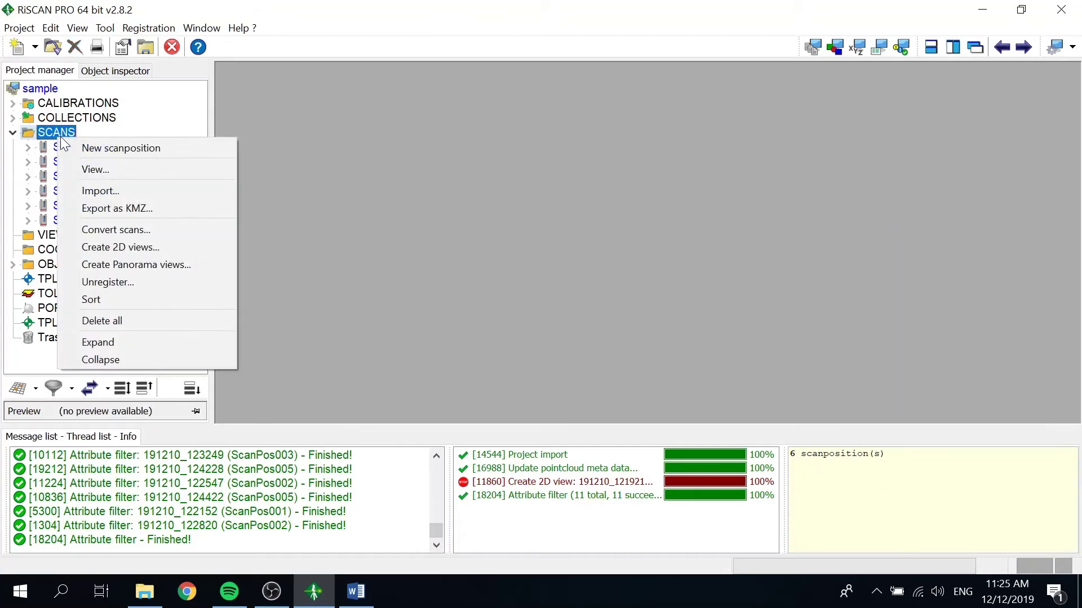
left_click(59, 138)
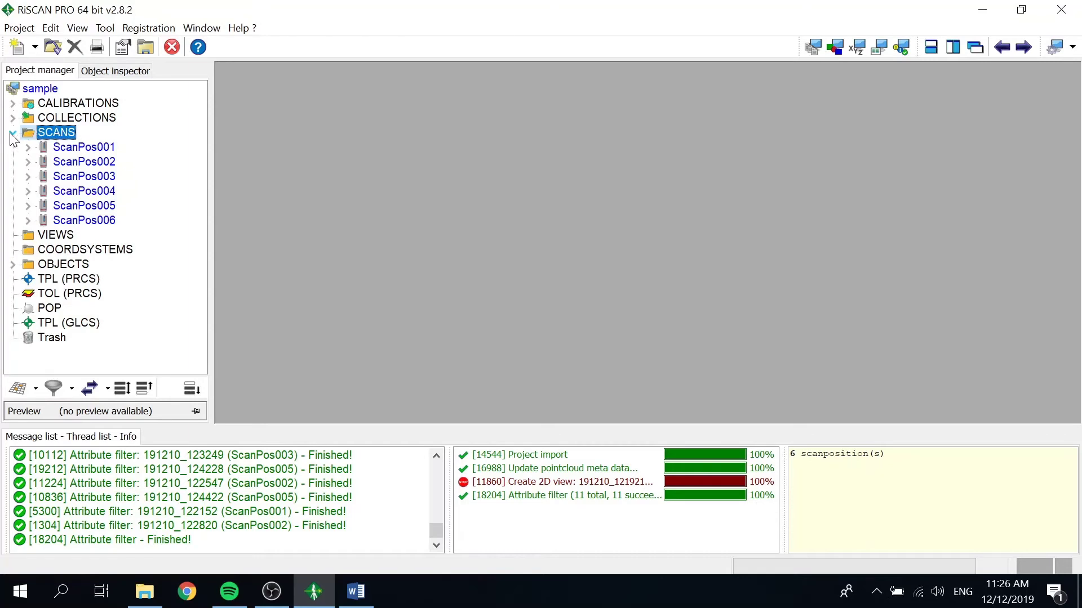
left_click(128, 29)
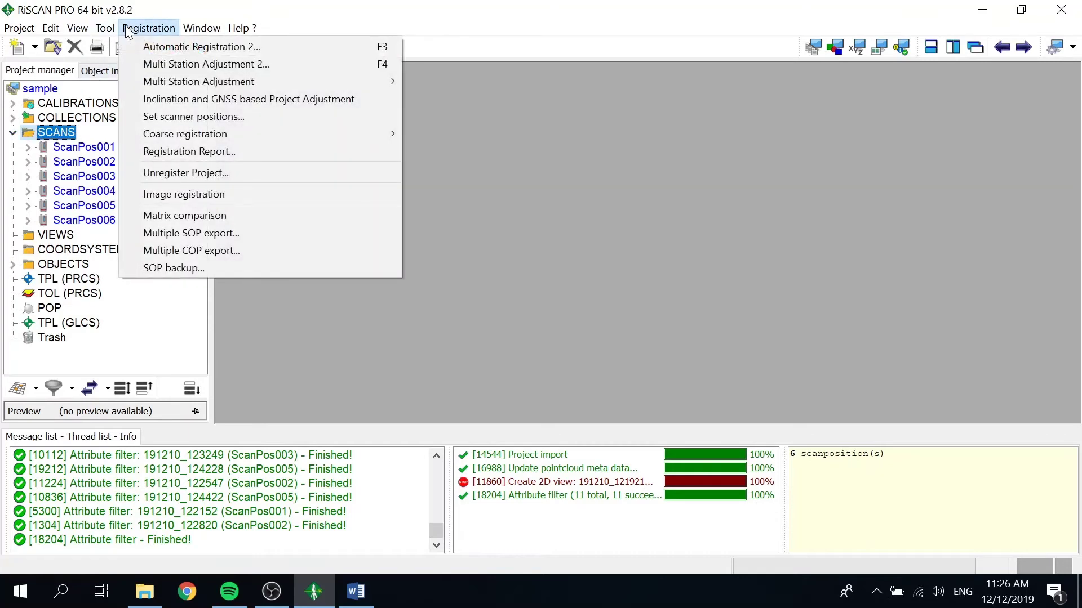
left_click(151, 48)
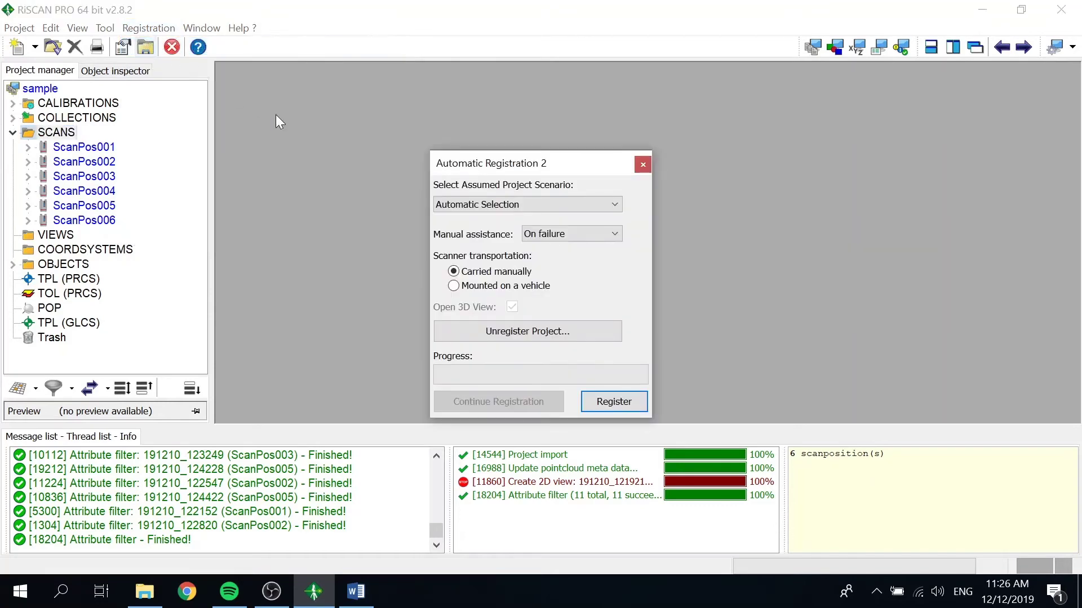
left_click(601, 409)
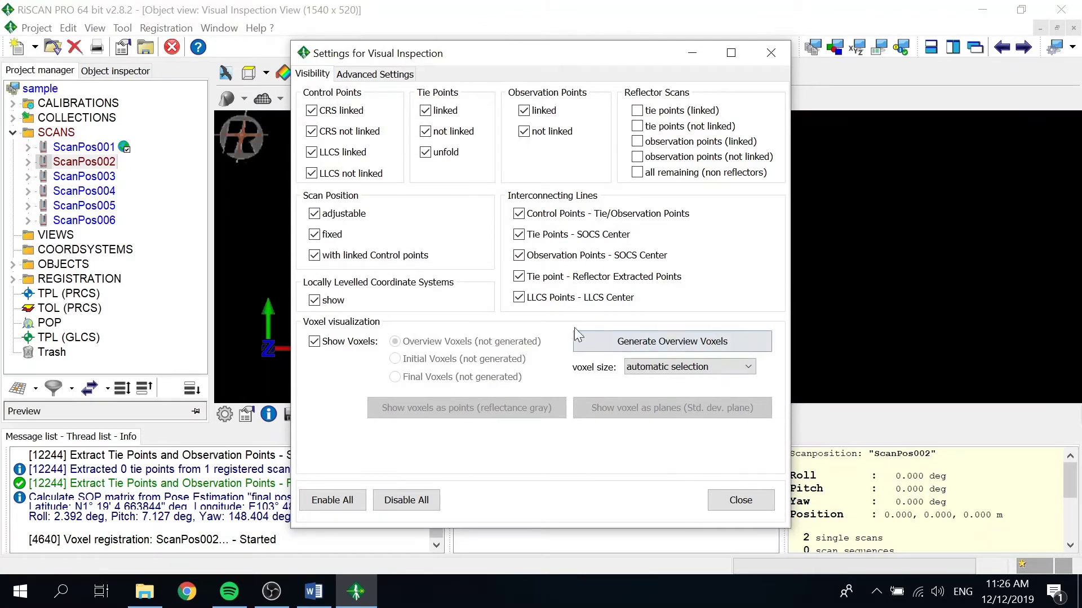
left_click(749, 505)
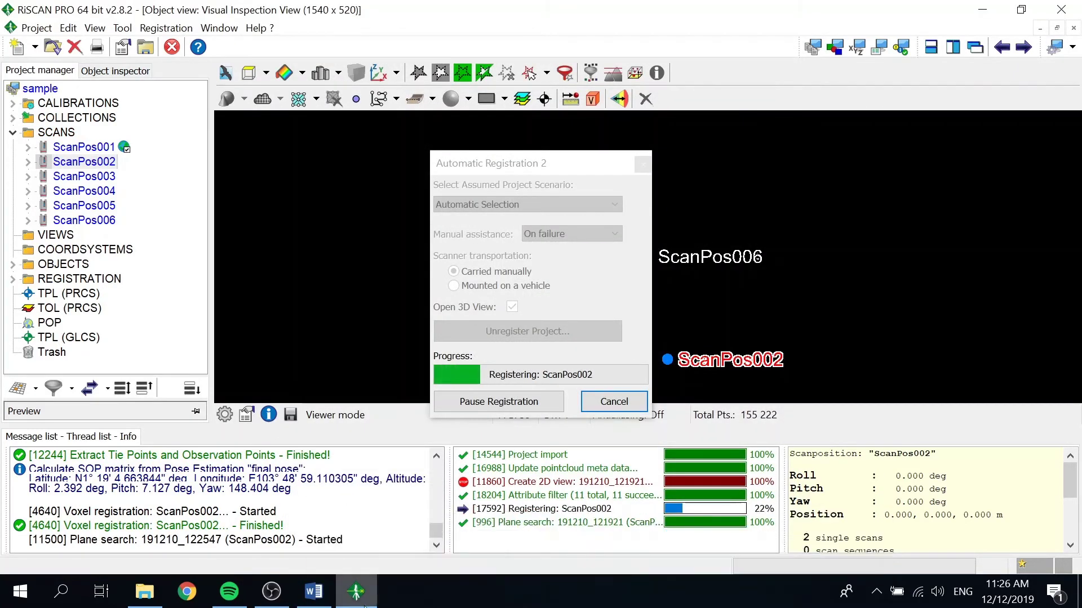
Move the registration dialog clear of the 3D view and inspect the scan positions during registration
mouse_move(356, 592)
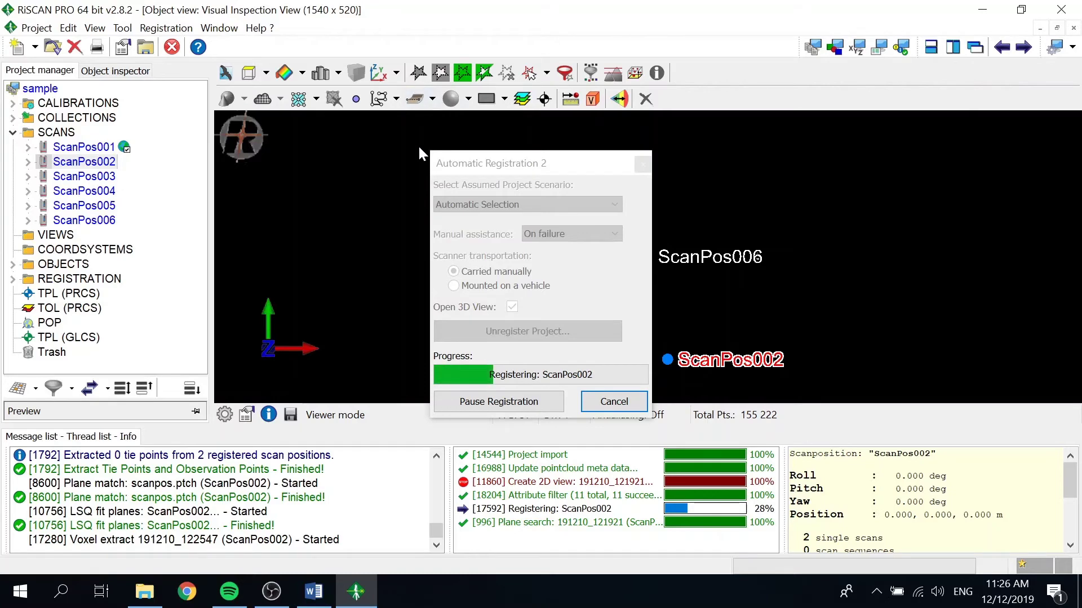
left_click_drag(450, 160, 26, 195)
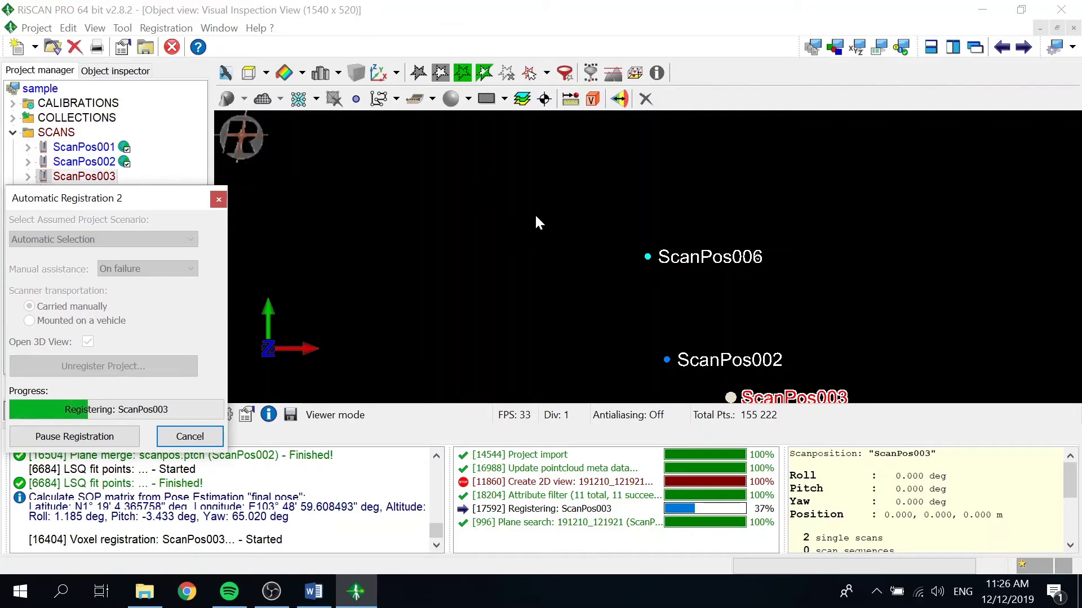
left_click(600, 266)
scroll(601, 266, "down", 3)
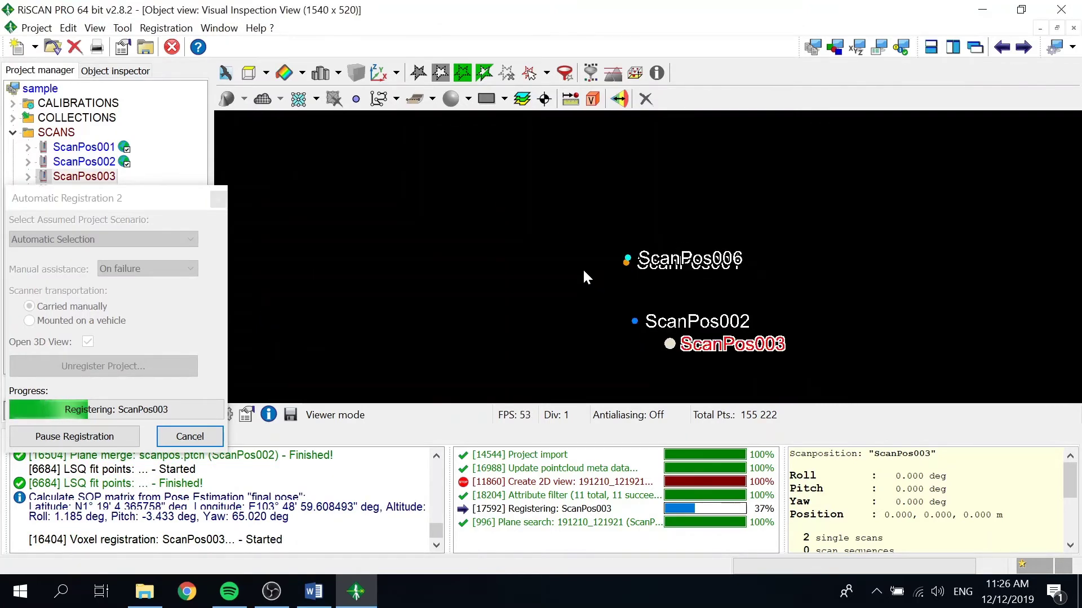
left_click_drag(584, 271, 507, 299)
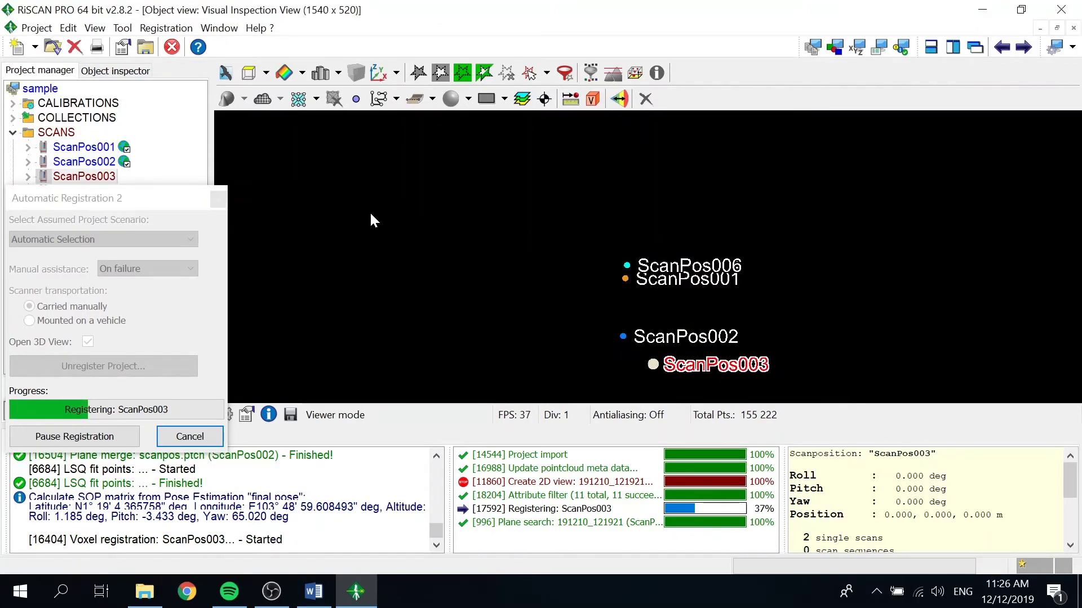
left_click(292, 76)
left_click(338, 96)
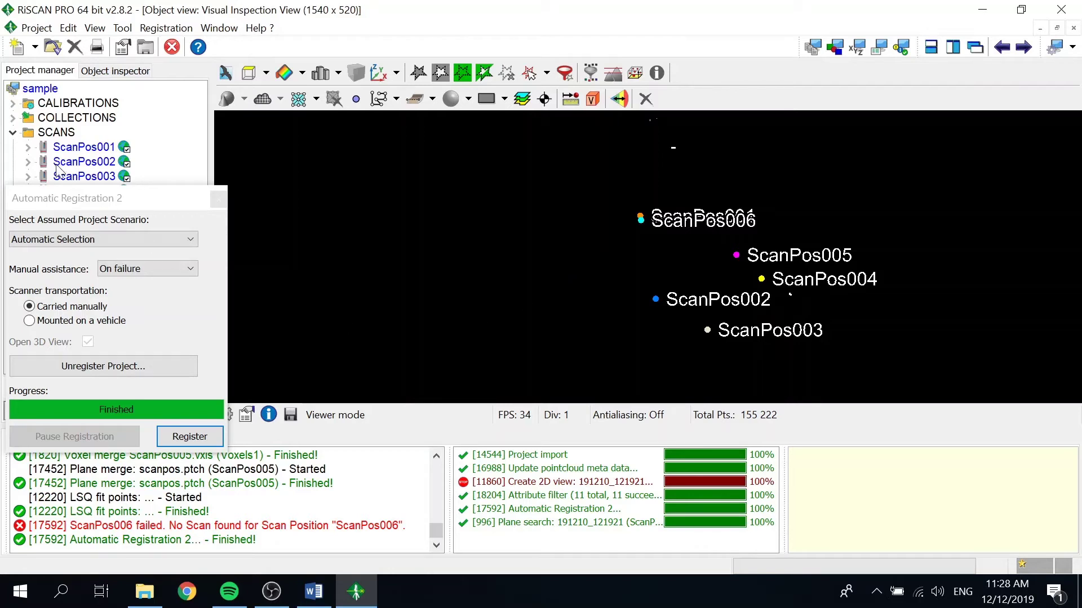
Check the registration status of each scan position, and close the Automatic Registration 2 dialog and the visual inspection view
left_click_drag(68, 197, 251, 174)
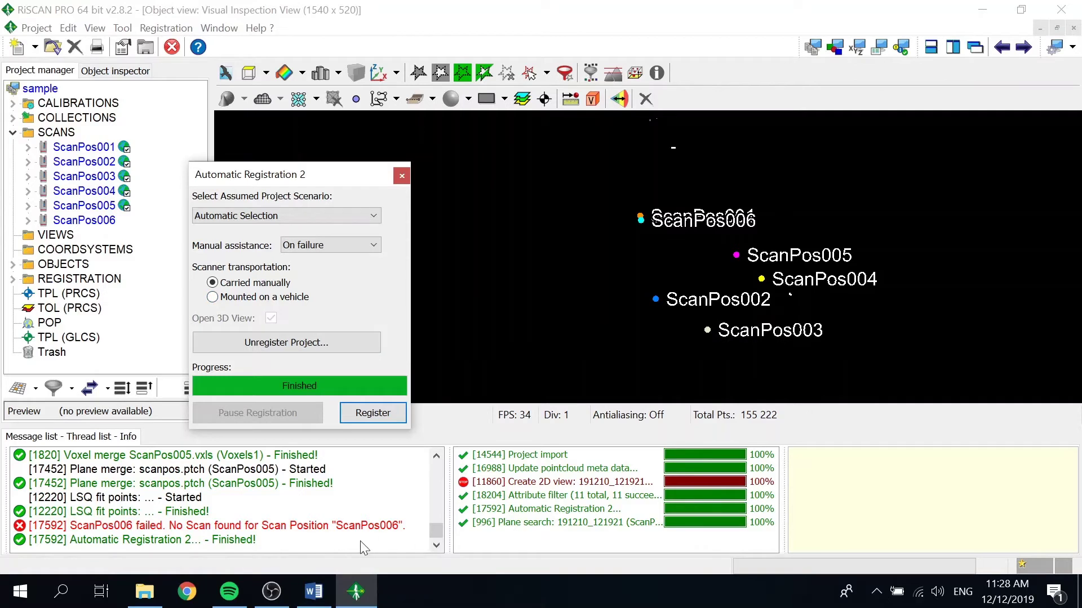
left_click(437, 545)
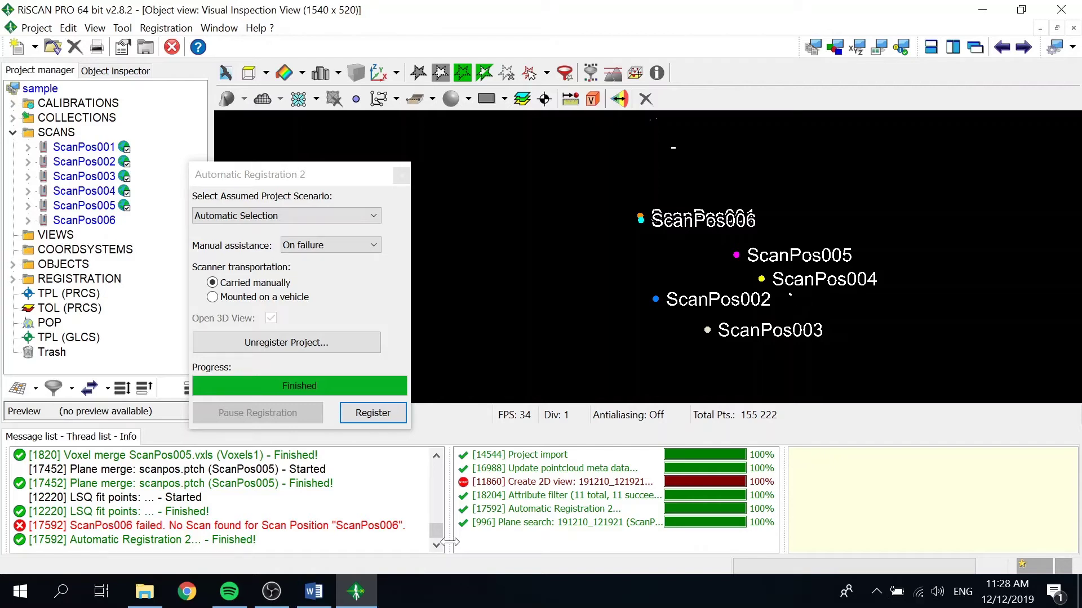
left_click(402, 176)
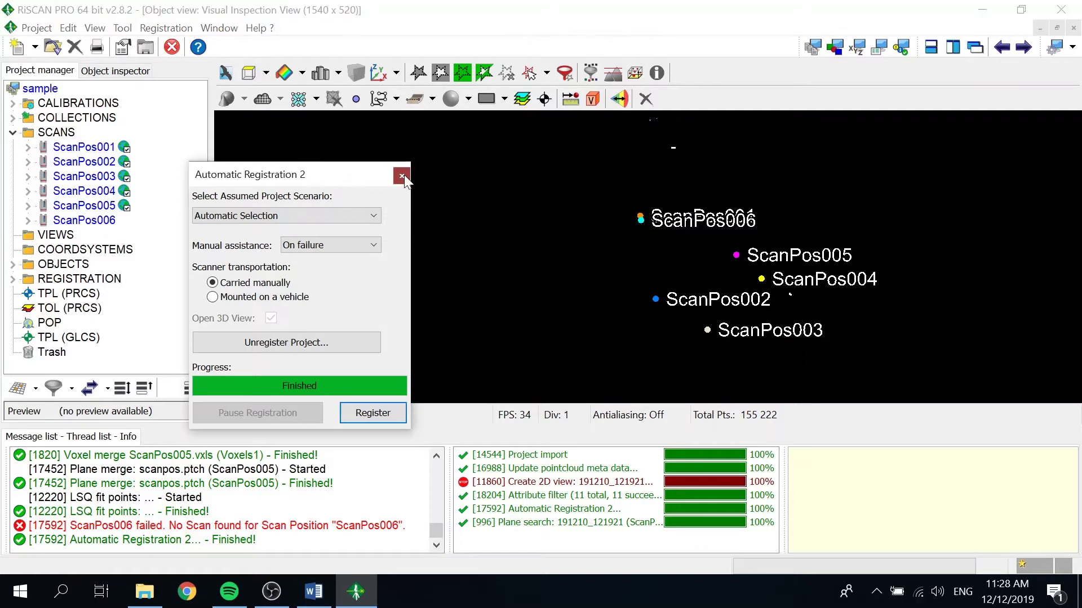
left_click(402, 176)
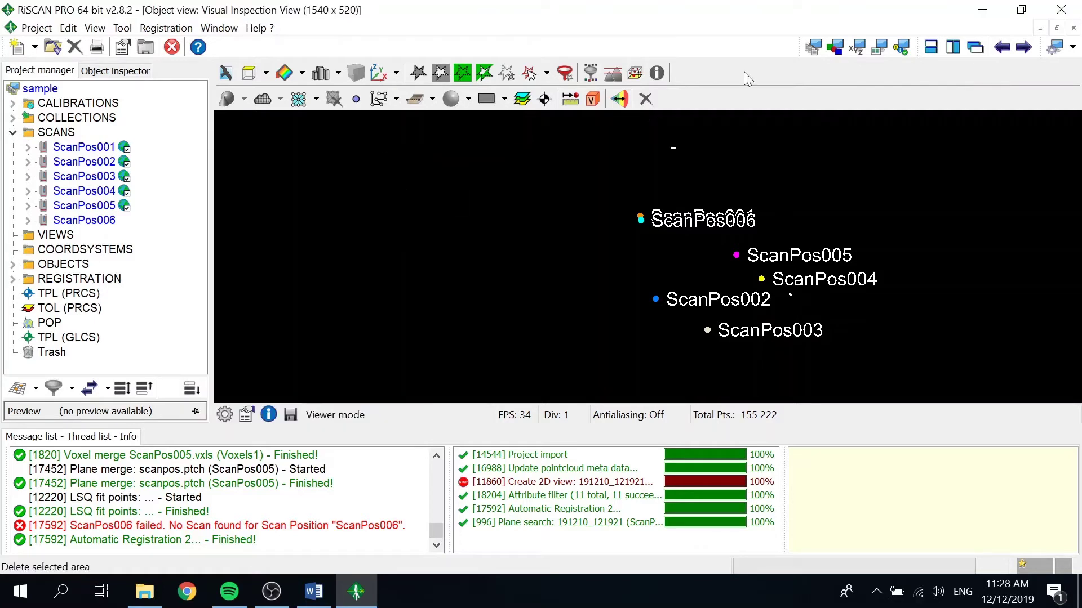
left_click(1073, 28)
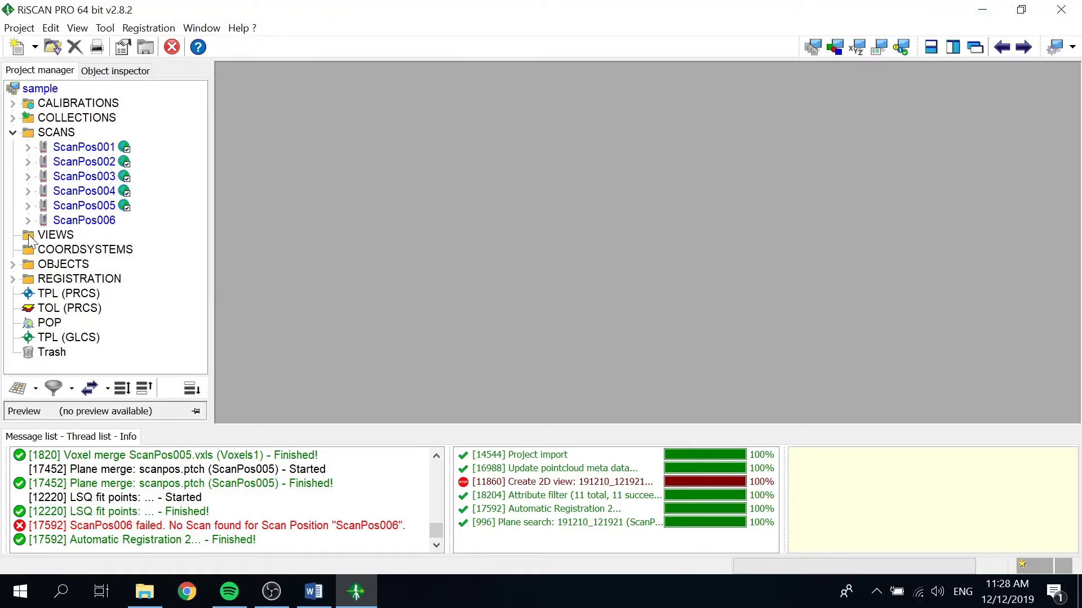
Select scan 191210_121921 under ScanPos001 and extend the selection to the matching scans of all scan positions
left_click(28, 147)
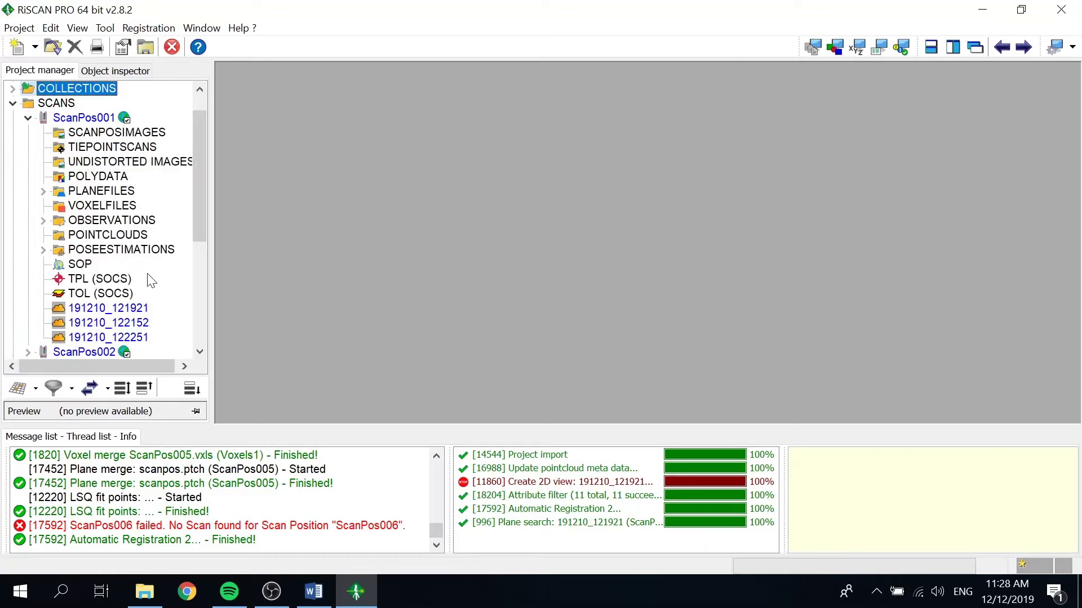
left_click(115, 310)
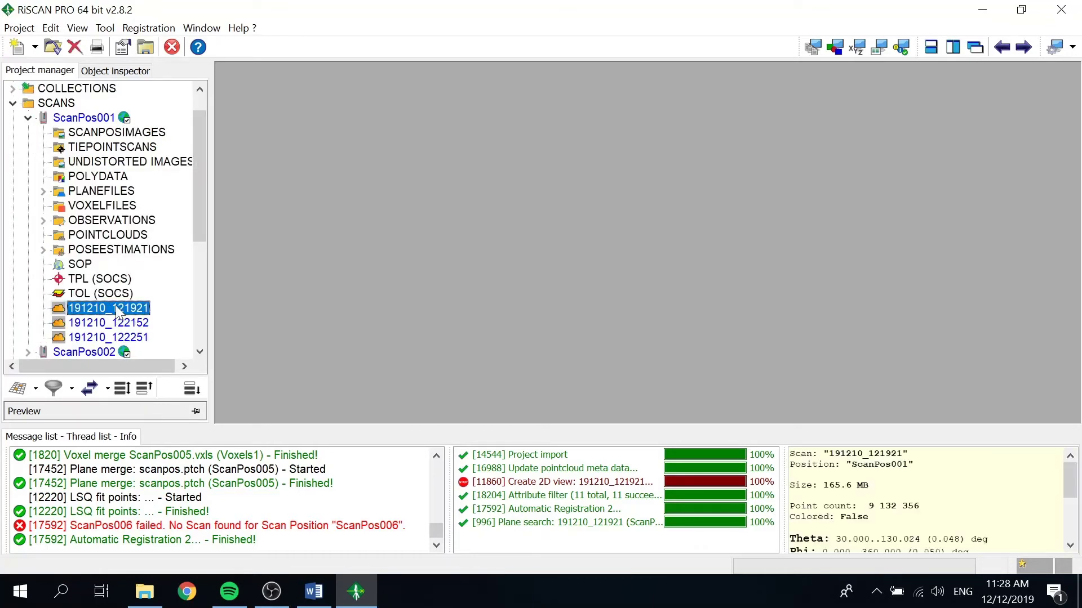
left_click(129, 389)
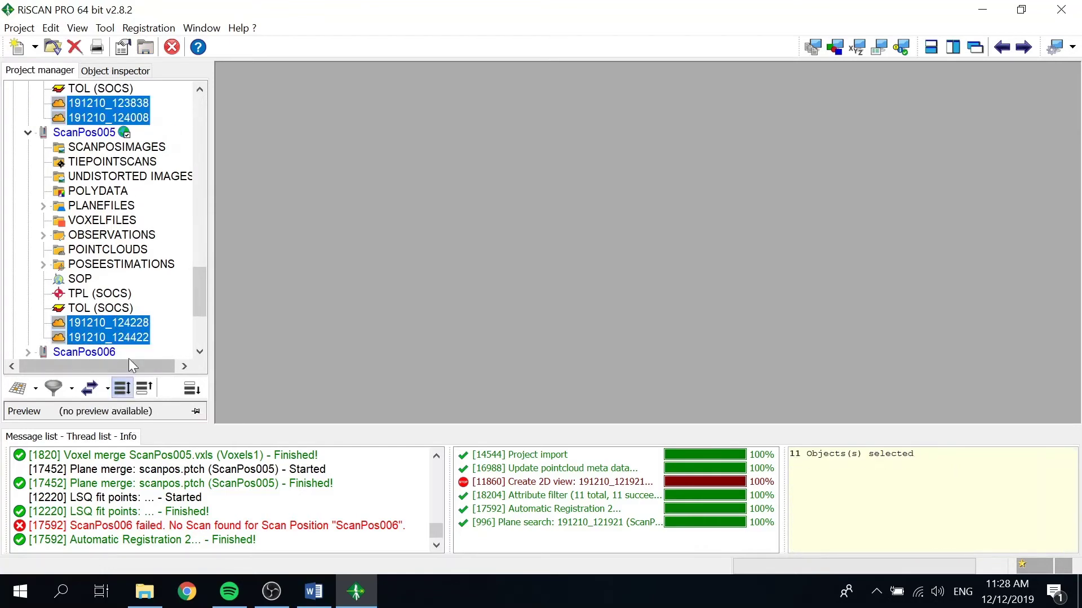
Display the selected scans in a new 3D view colored by Reflectance, with the gradient minimum set to -25 dB
left_click_drag(494, 233, 522, 235)
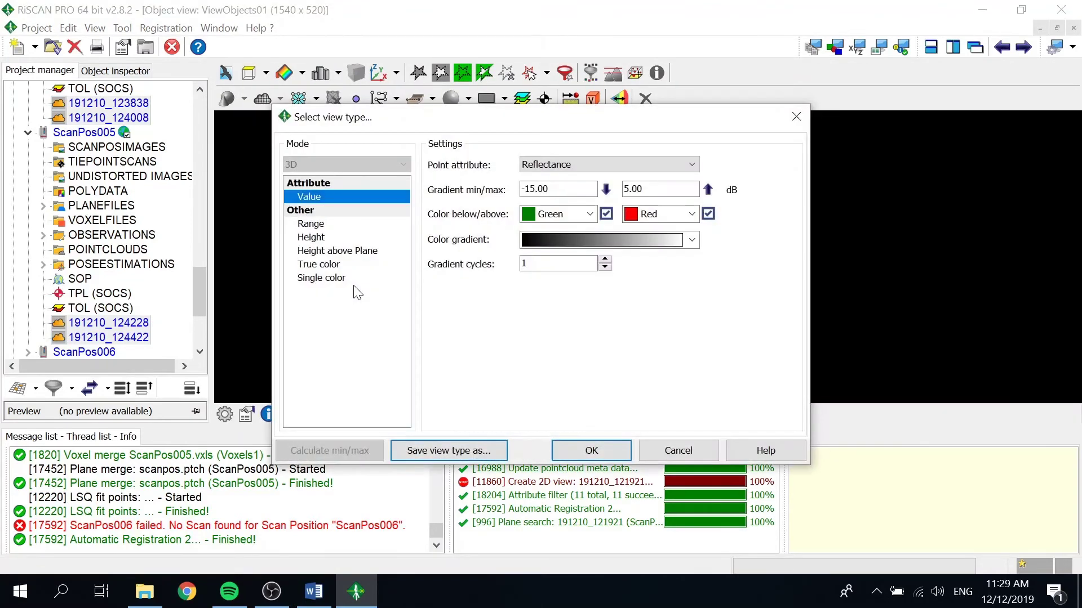
double_click(560, 188)
type("-")
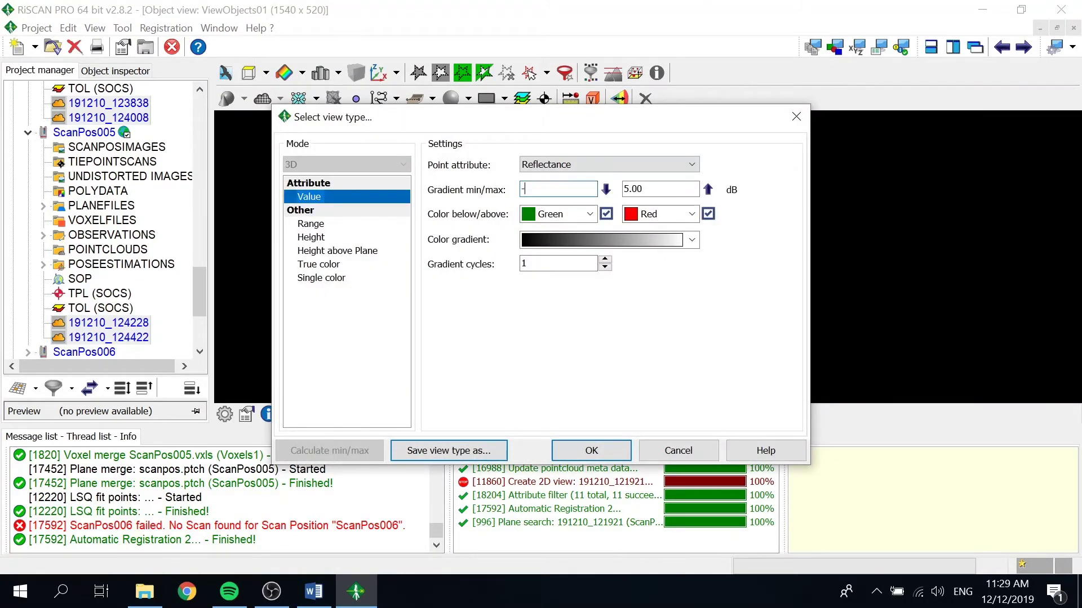
type("25")
key("Return")
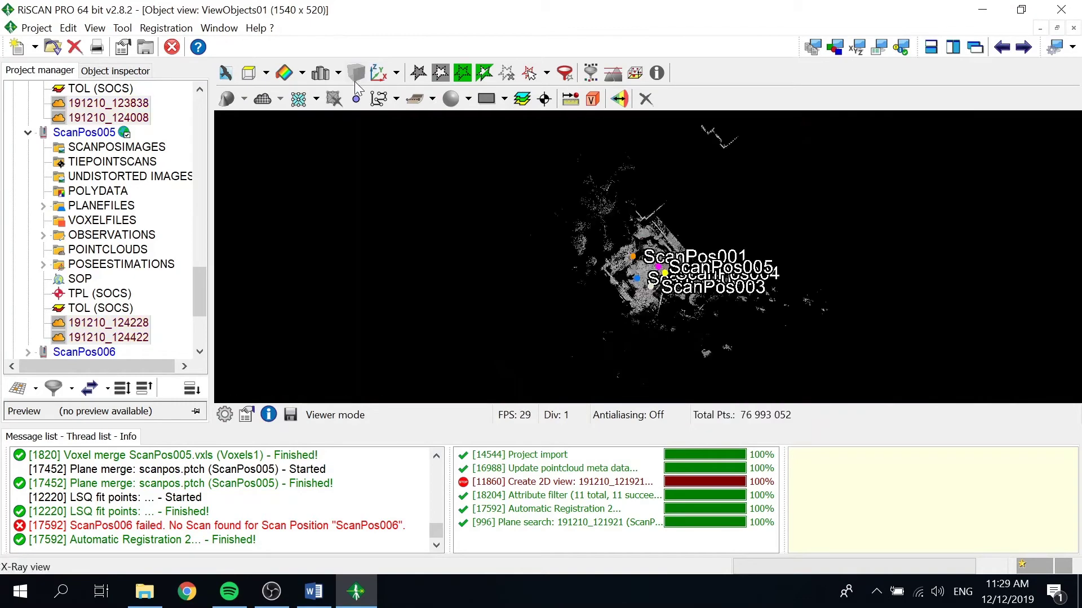
Switch the combined point cloud to single color mode and examine how the scans from the different positions align
scroll(665, 258, "up", 5)
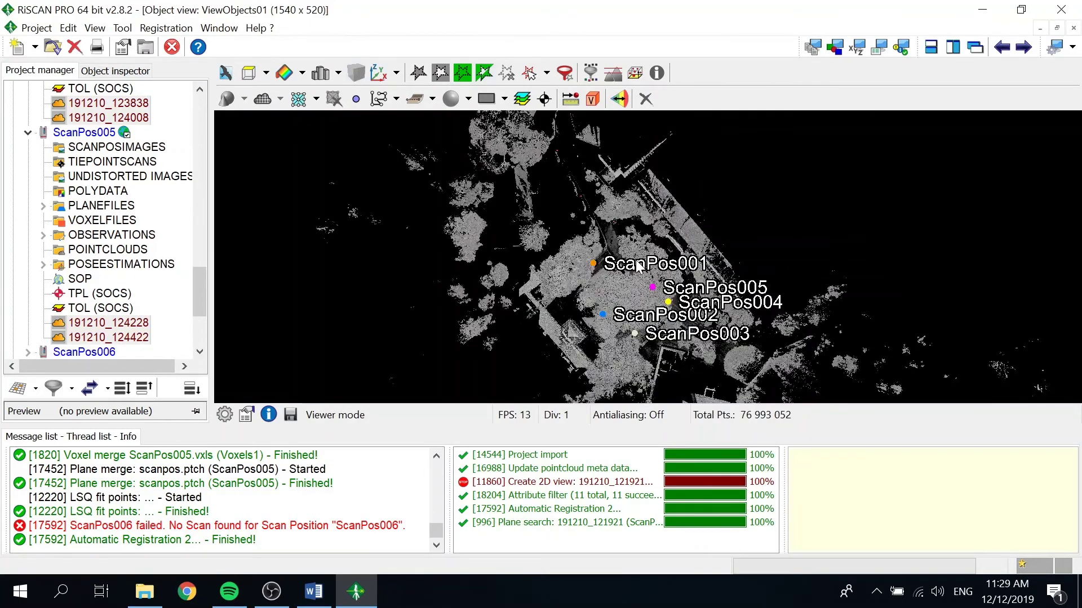
left_click_drag(585, 231, 492, 274)
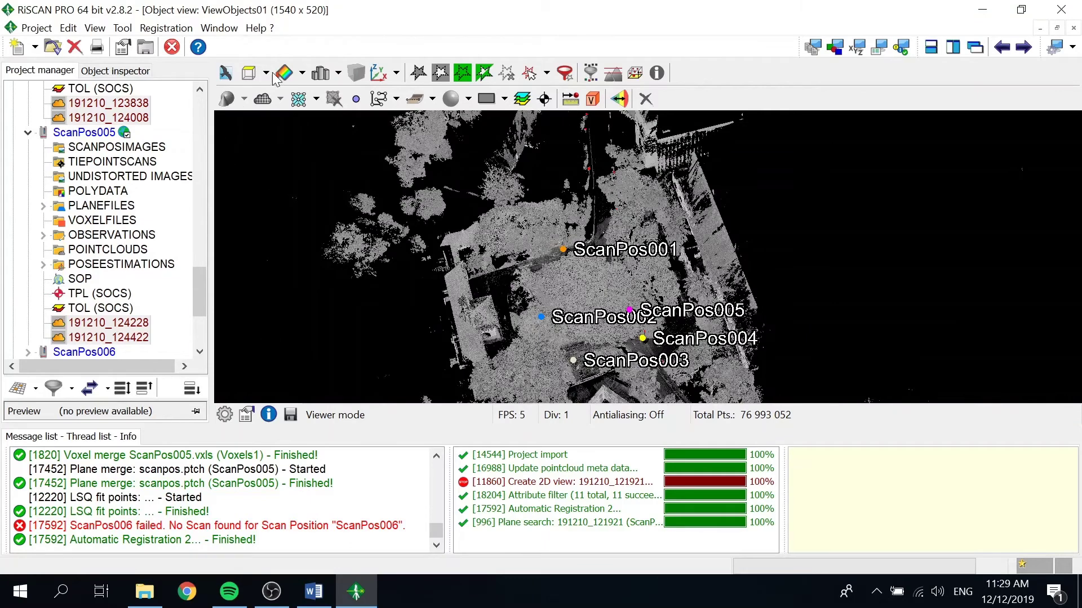
left_click(302, 72)
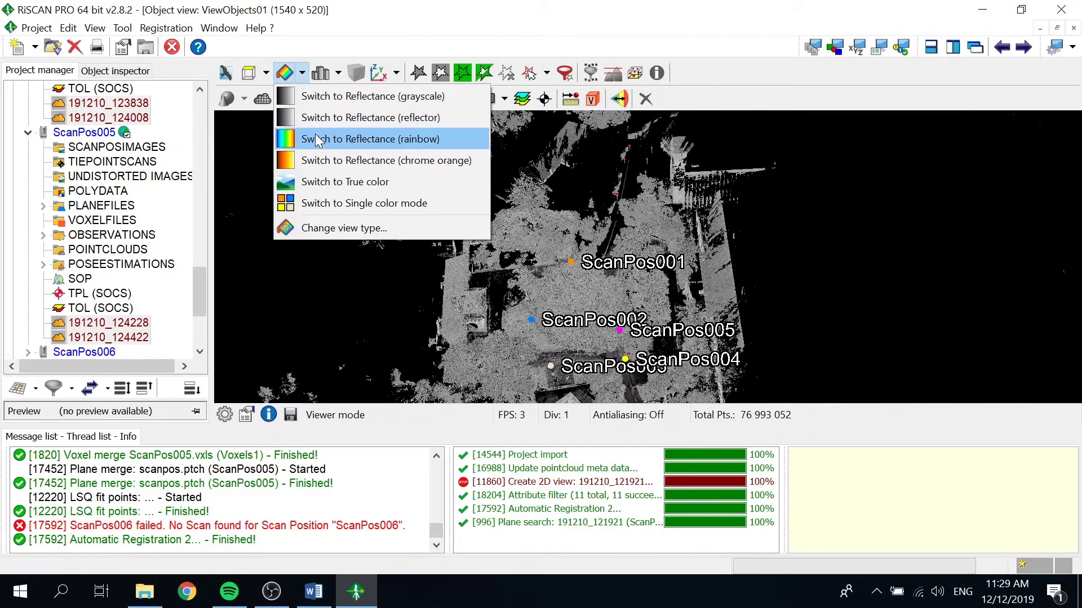
left_click(320, 204)
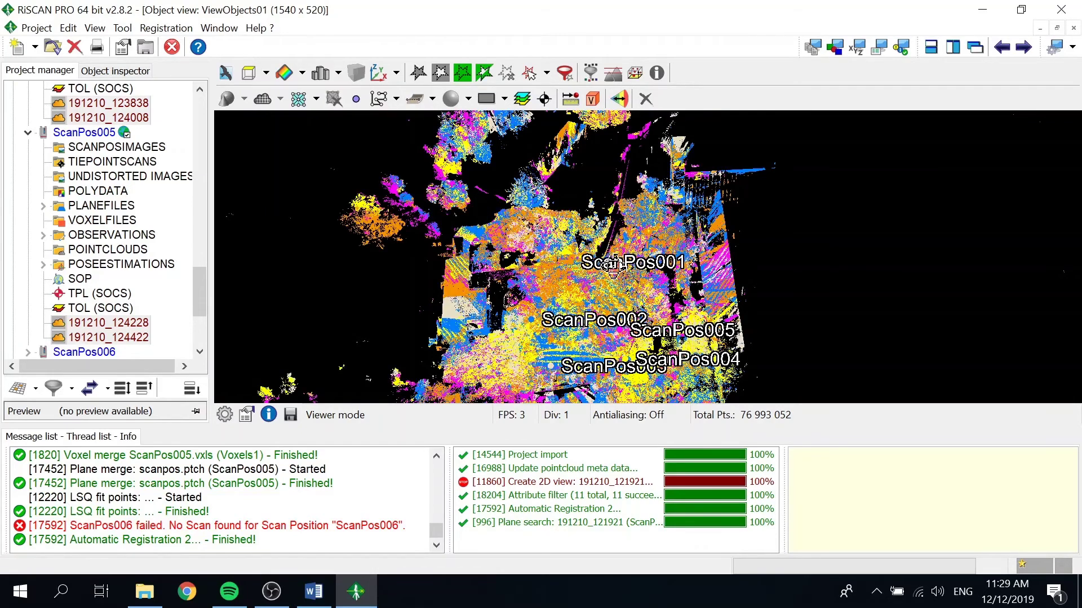
left_click_drag(613, 266, 597, 292)
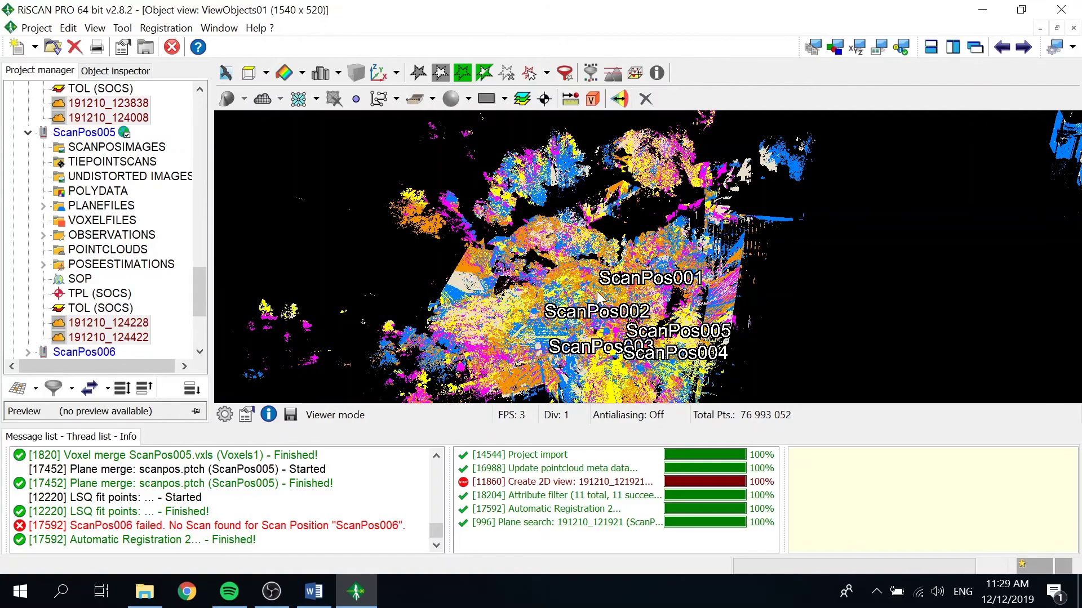
scroll(579, 333, "up", 3)
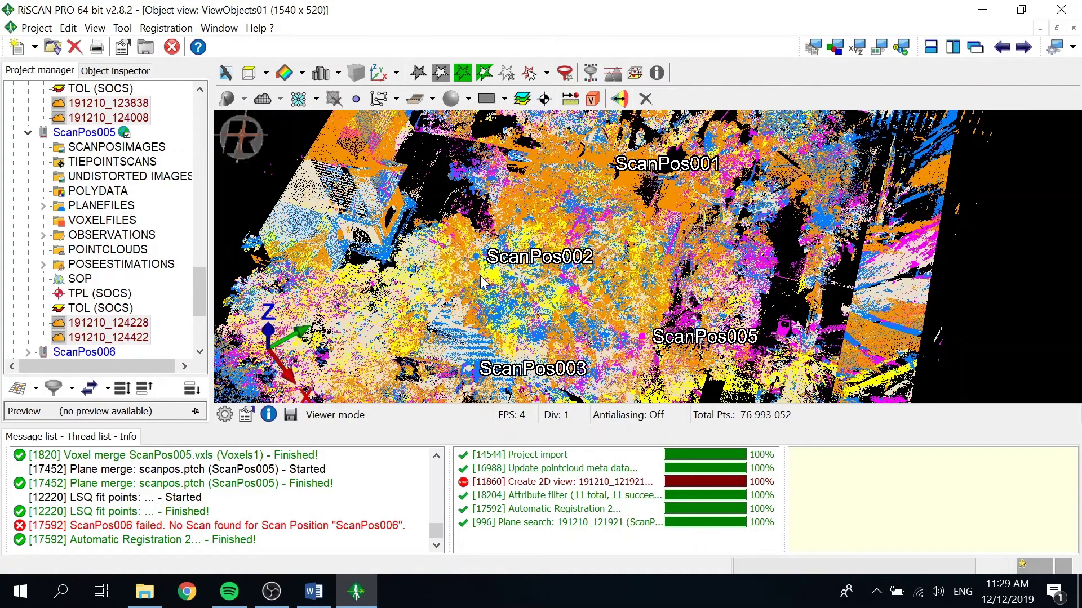
left_click_drag(483, 281, 488, 294)
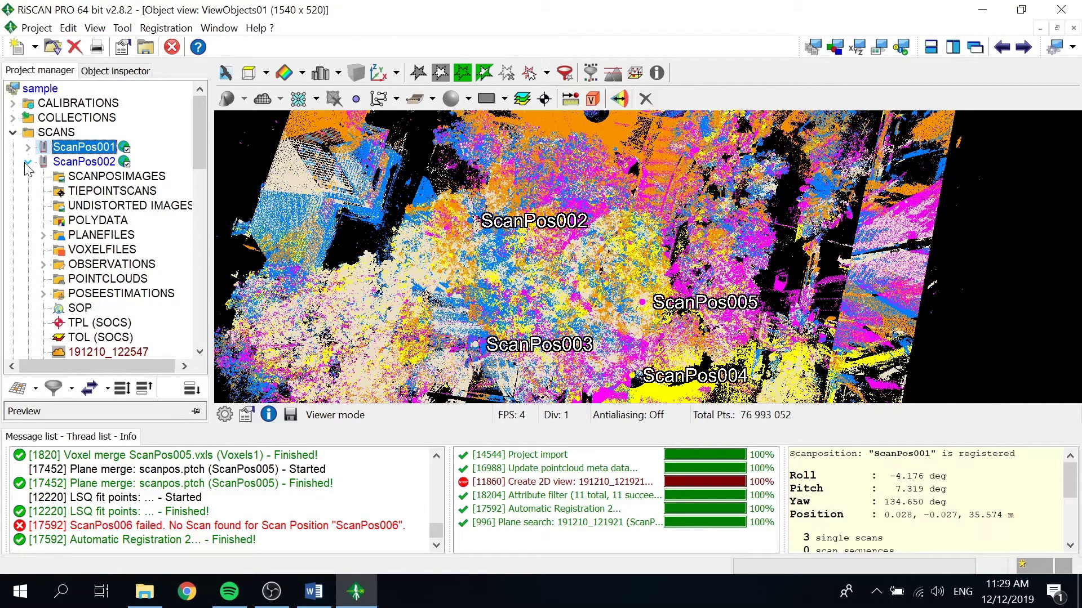
Collapse the expanded scan positions in the project tree and delete ScanPos006 with all its scans
left_click(27, 163)
left_click(28, 191)
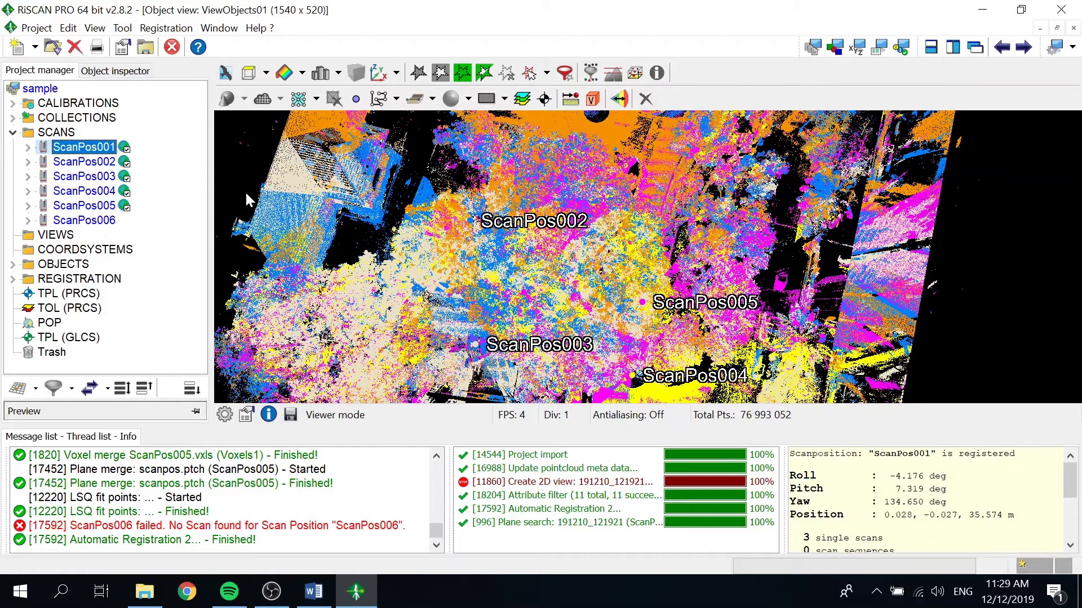
left_click(112, 222)
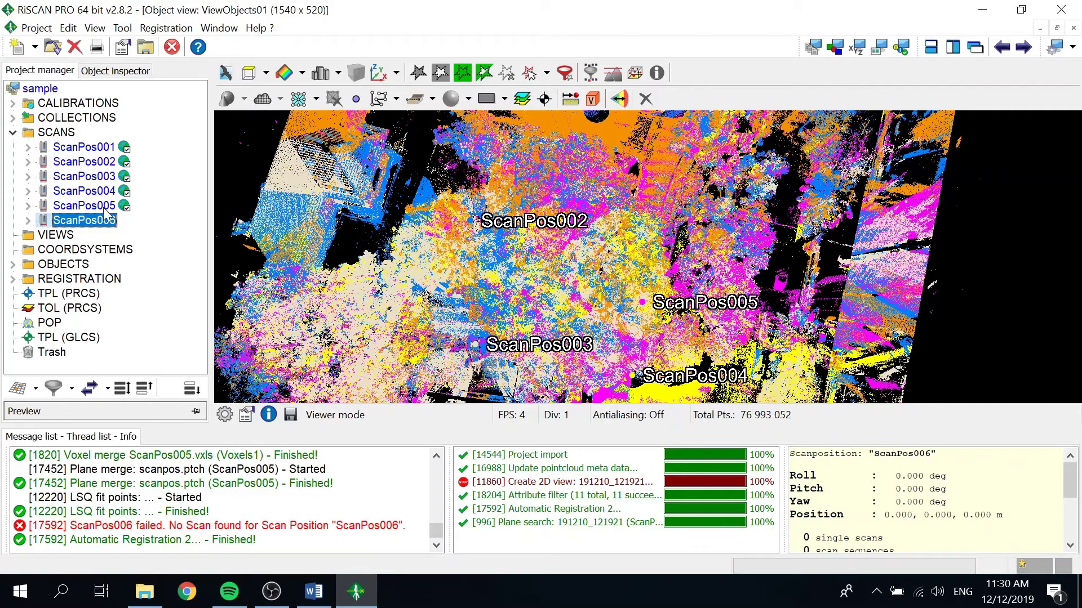
right_click(103, 225)
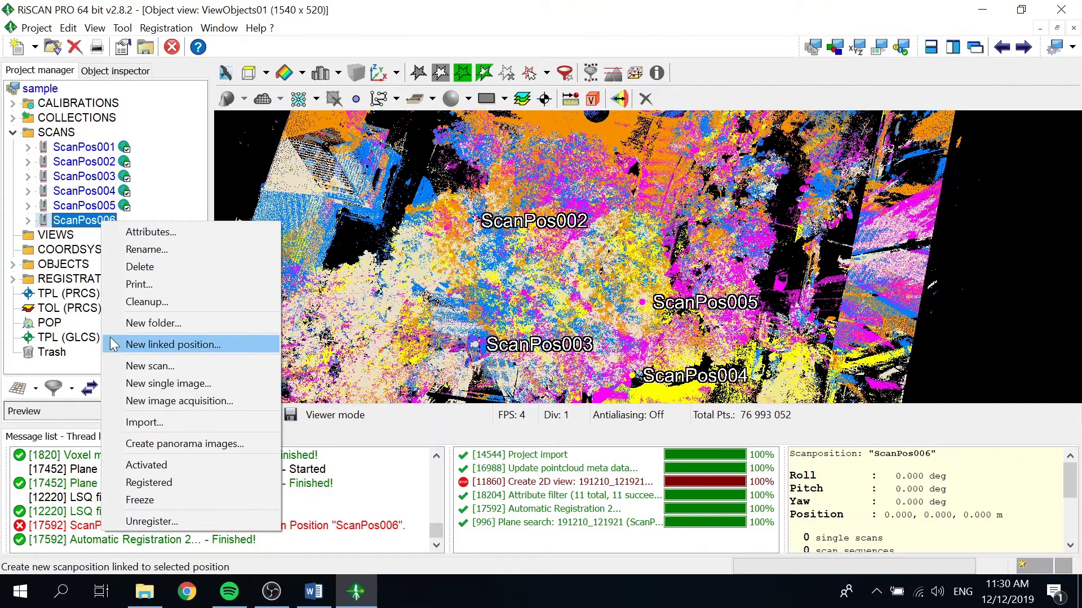
left_click(174, 267)
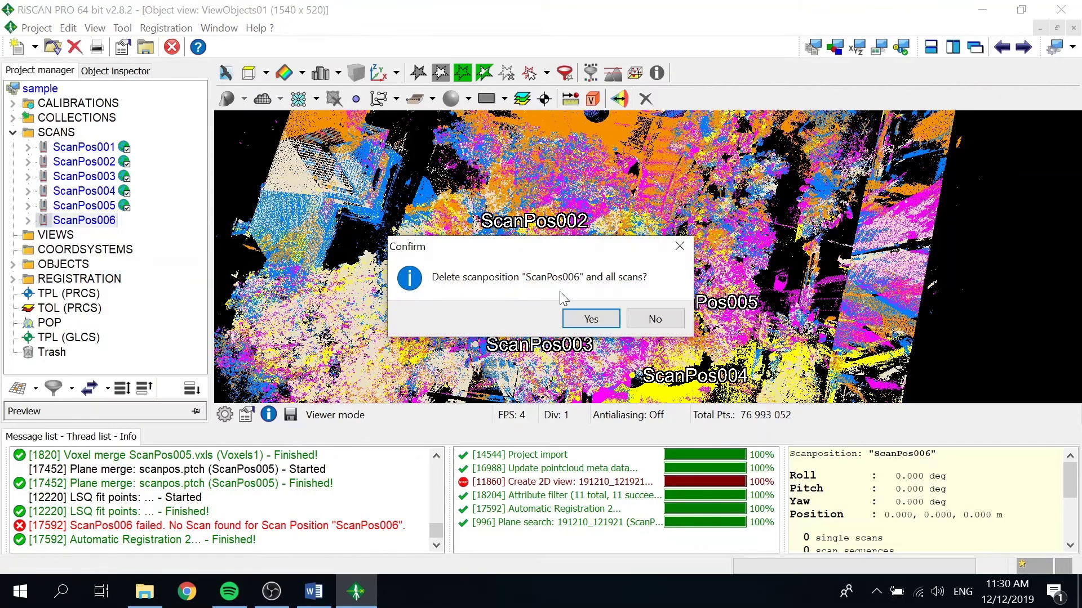
left_click(610, 321)
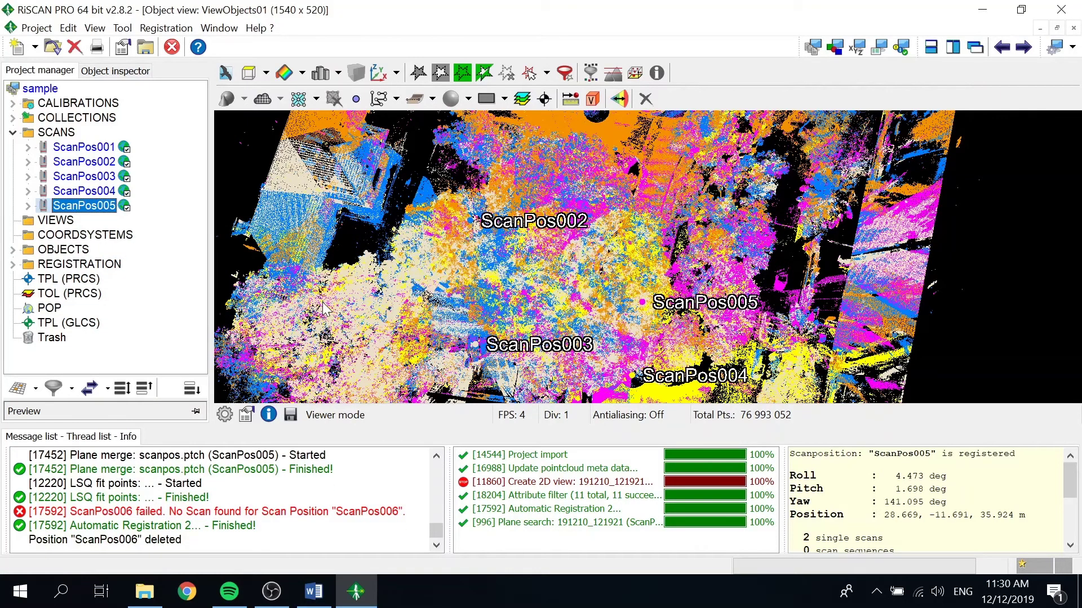
Run Multi Station Adjustment 2 on the scan positions with the preset adjustment and report settings, without control or tie points
scroll(642, 337, "up", 5)
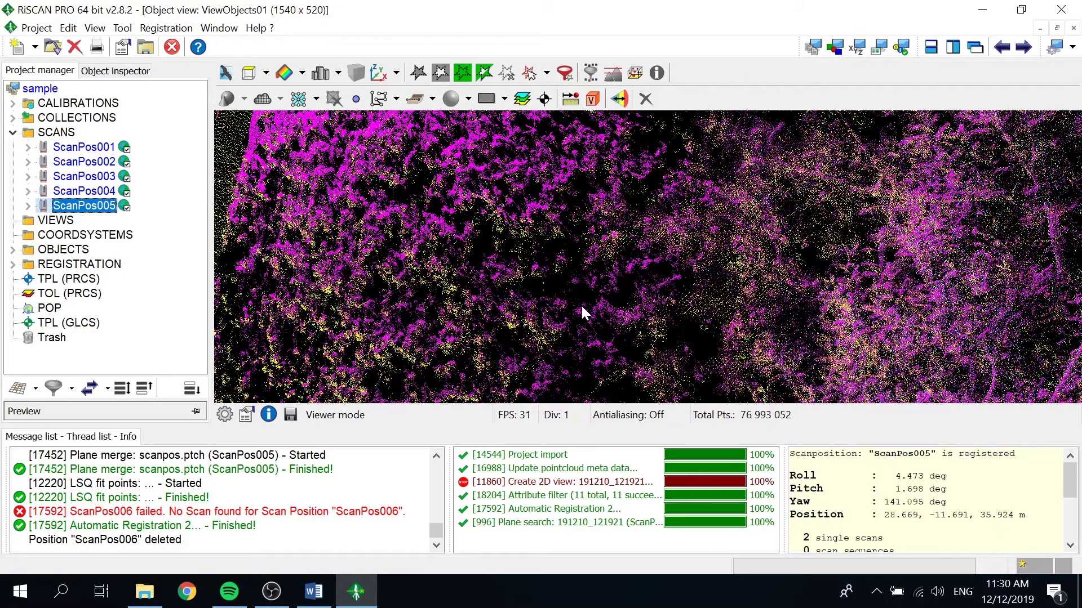
left_click_drag(582, 313, 816, 226)
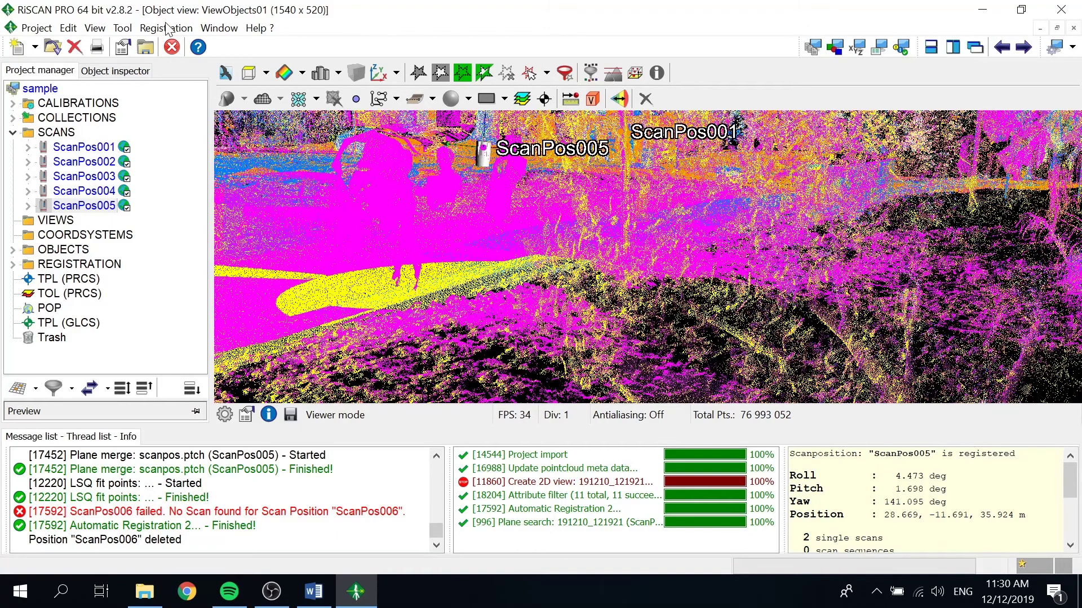
left_click(66, 134)
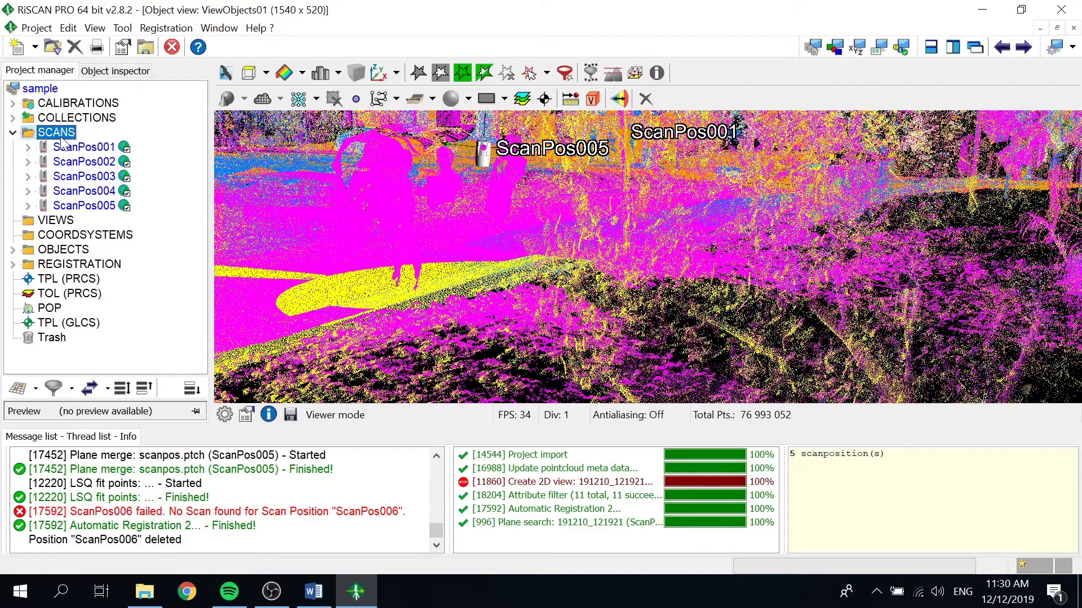
left_click(177, 28)
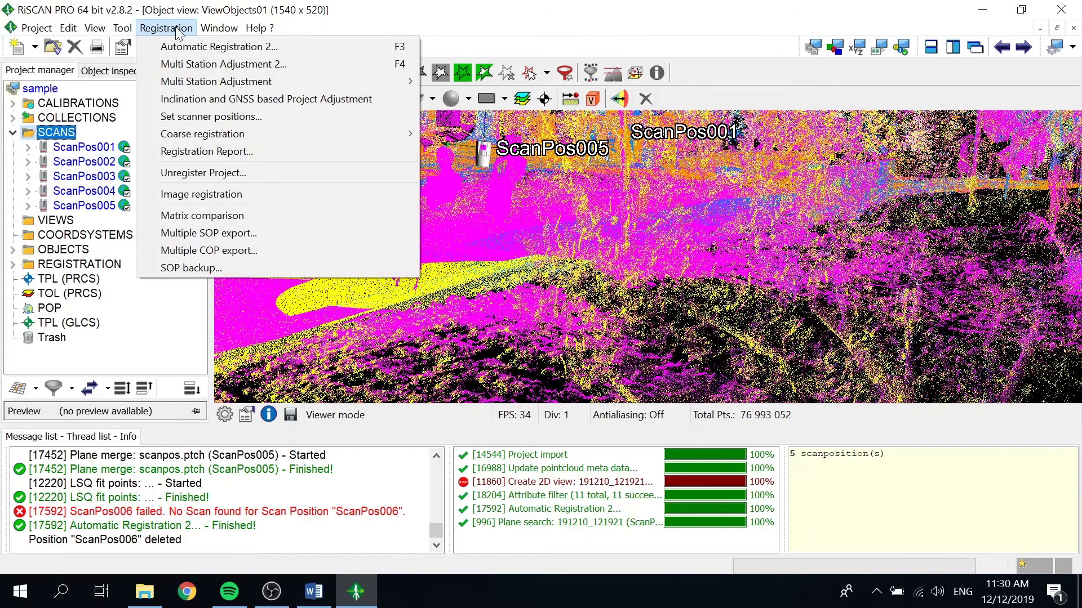
left_click(179, 59)
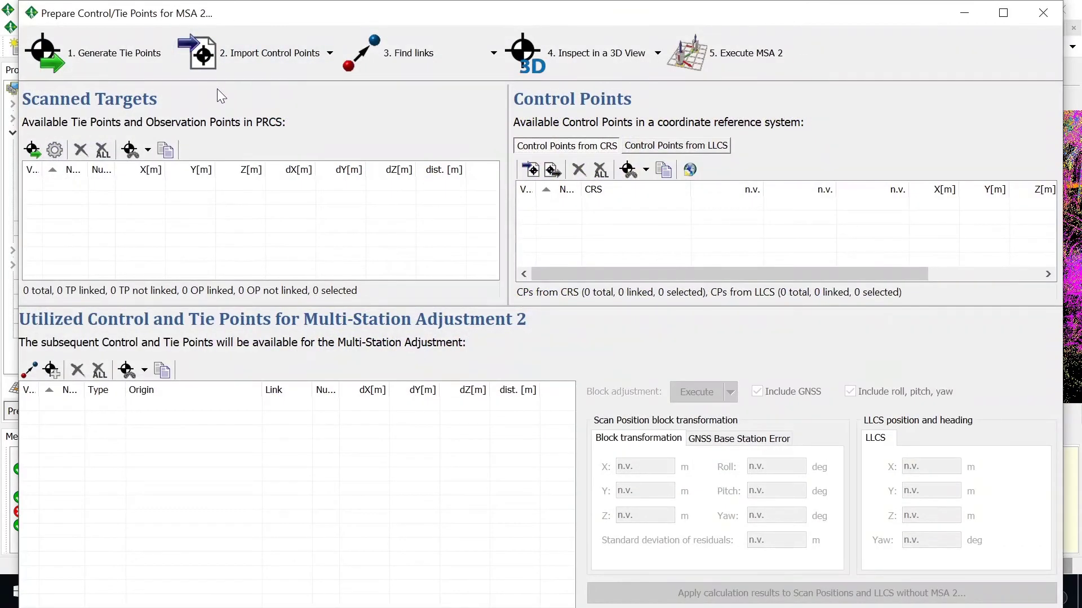
left_click(764, 55)
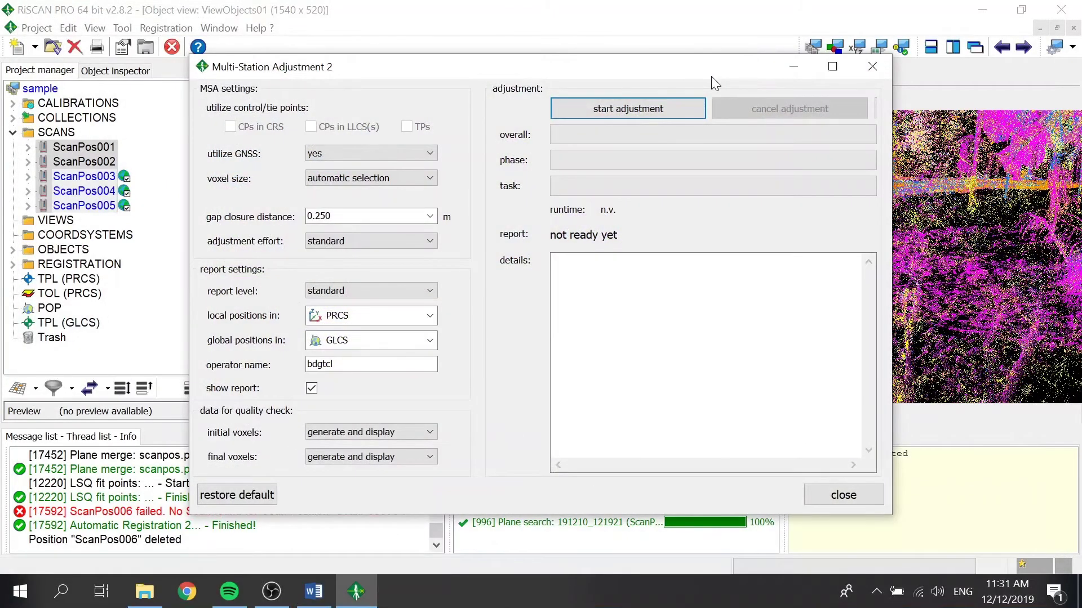
left_click(657, 112)
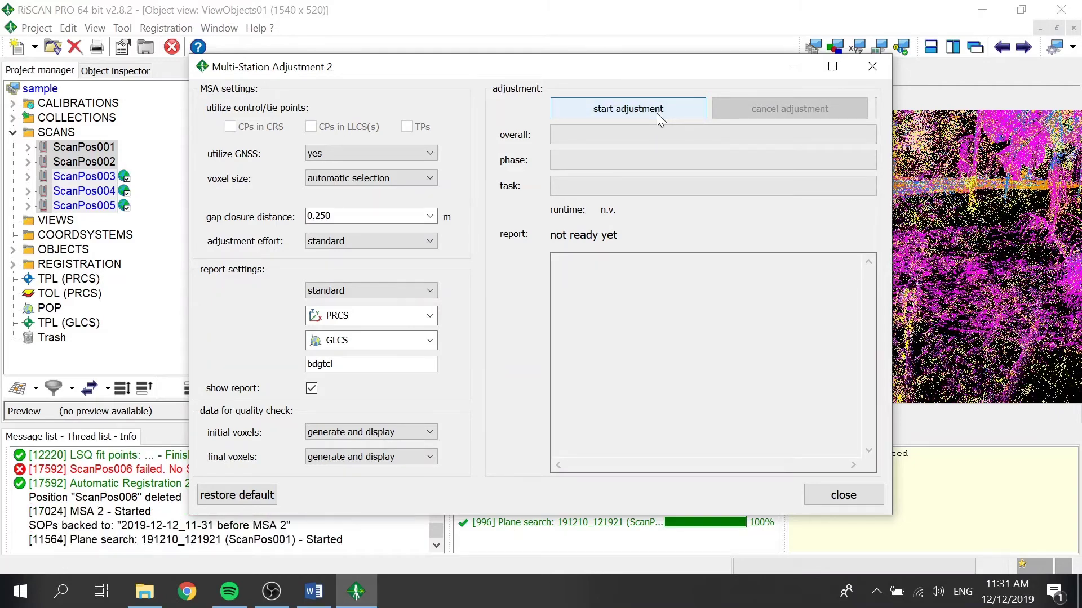
left_click(272, 592)
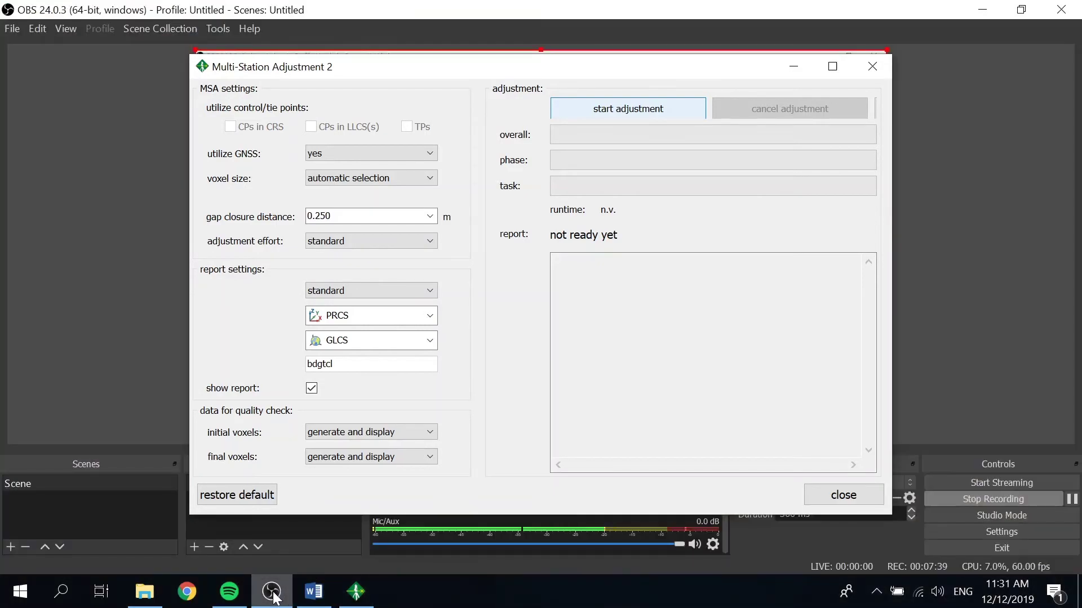
left_click(272, 592)
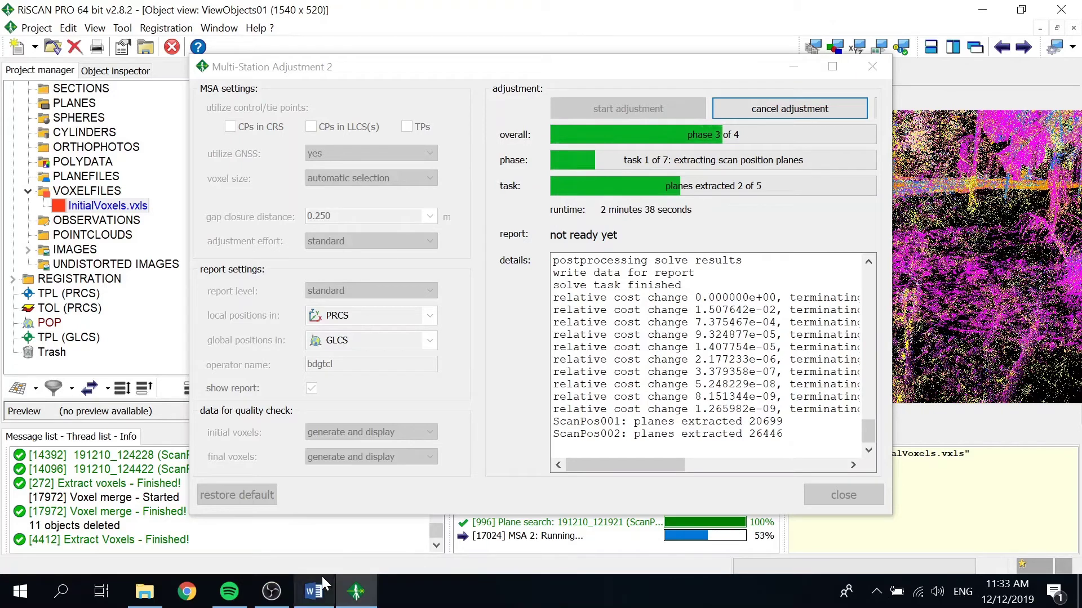
Switch to the steps document in Word, add the lines "Registration 2" and "Multi station adjustment 2", and save it
left_click(319, 592)
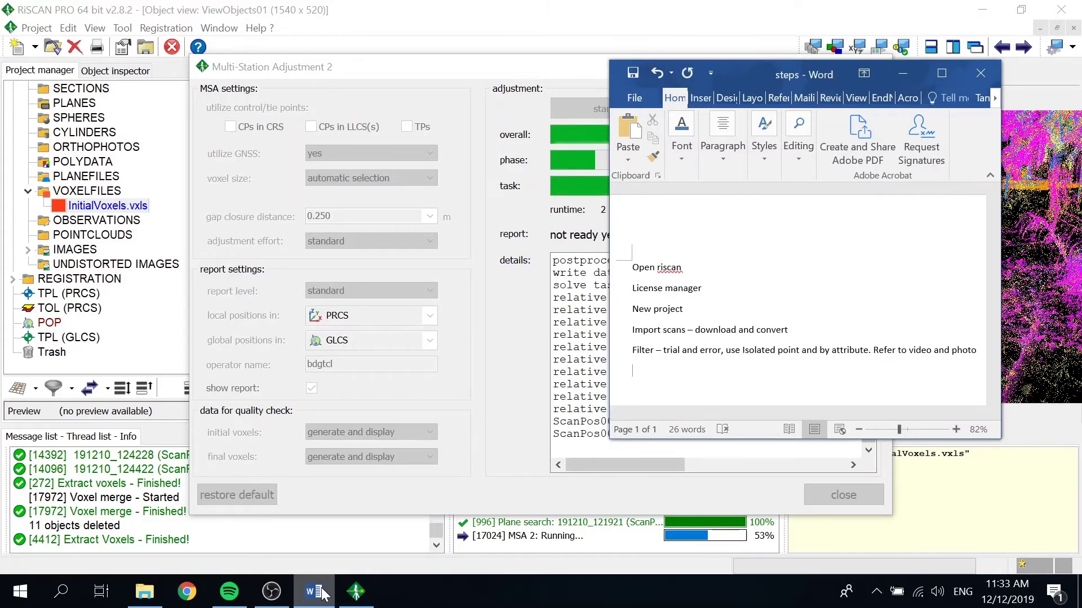
type("gistration 2")
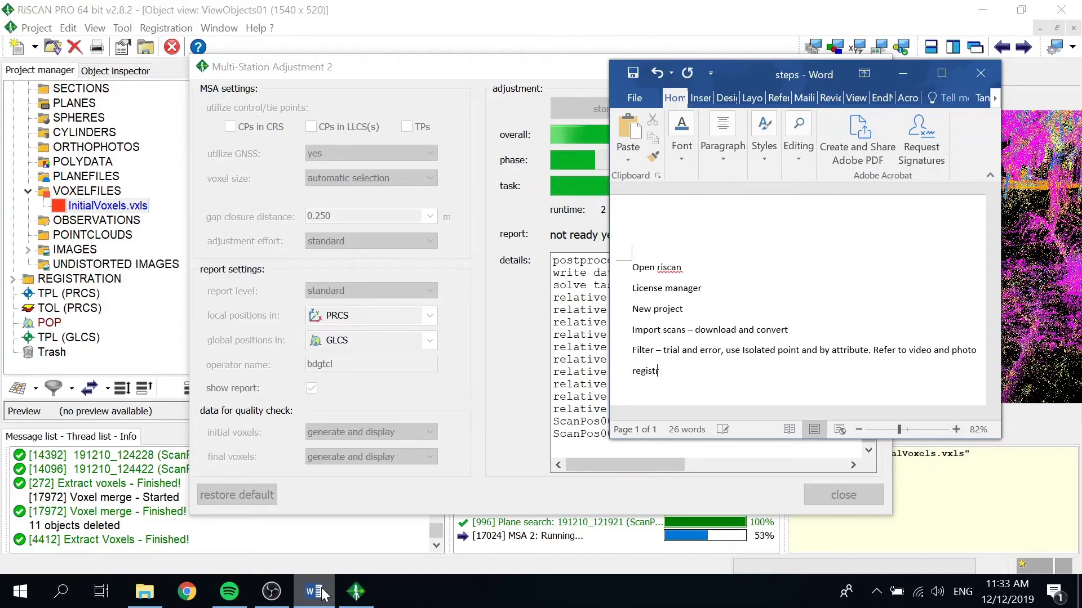
key("Return")
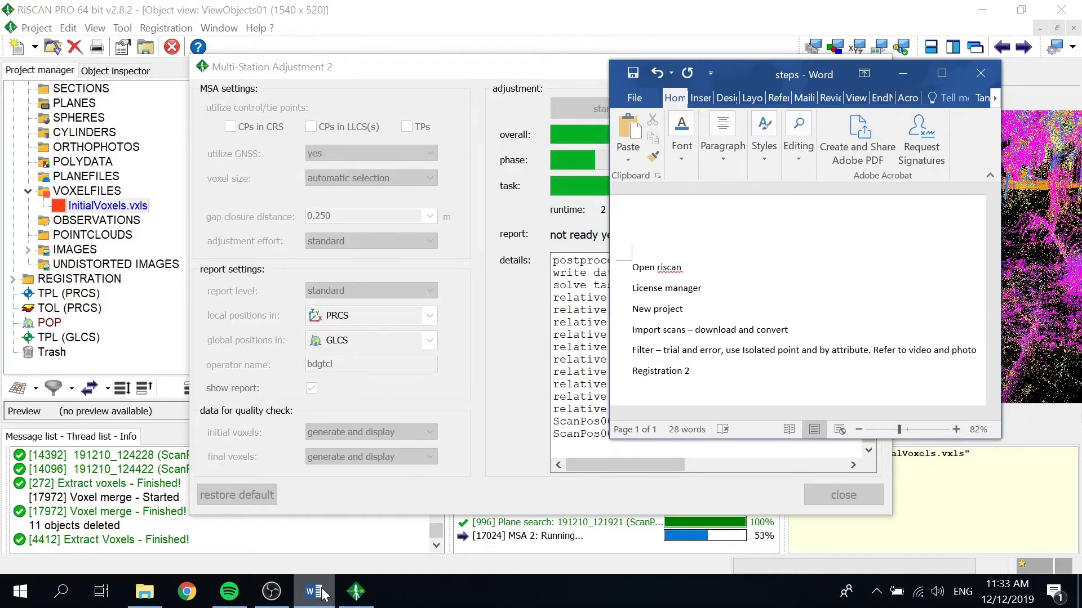
type("mil")
key("BackSpace")
key("BackSpace")
type("ulti station adj")
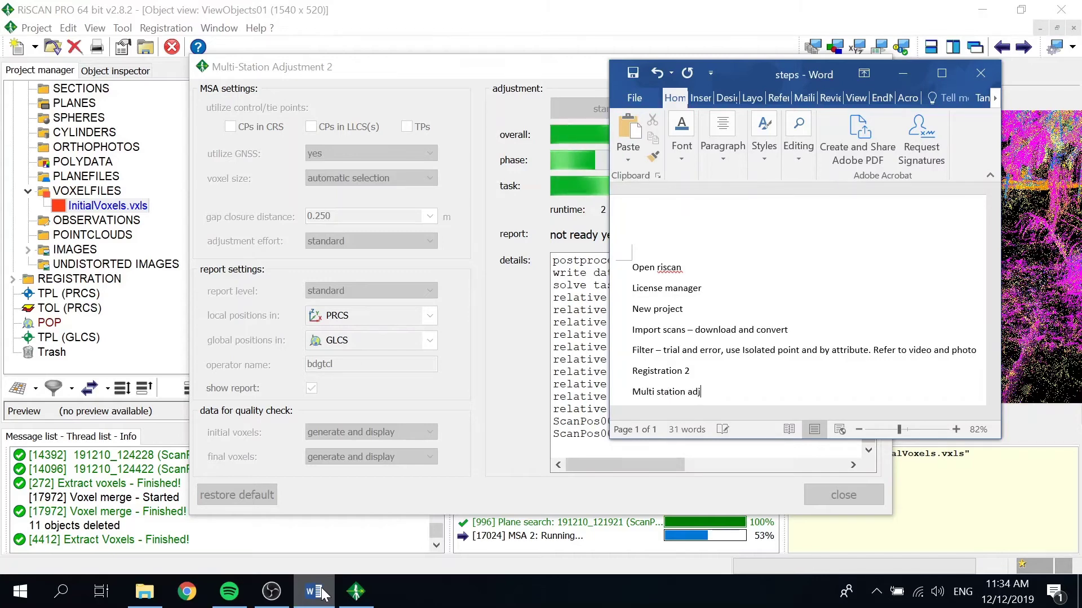
type("ustment ")
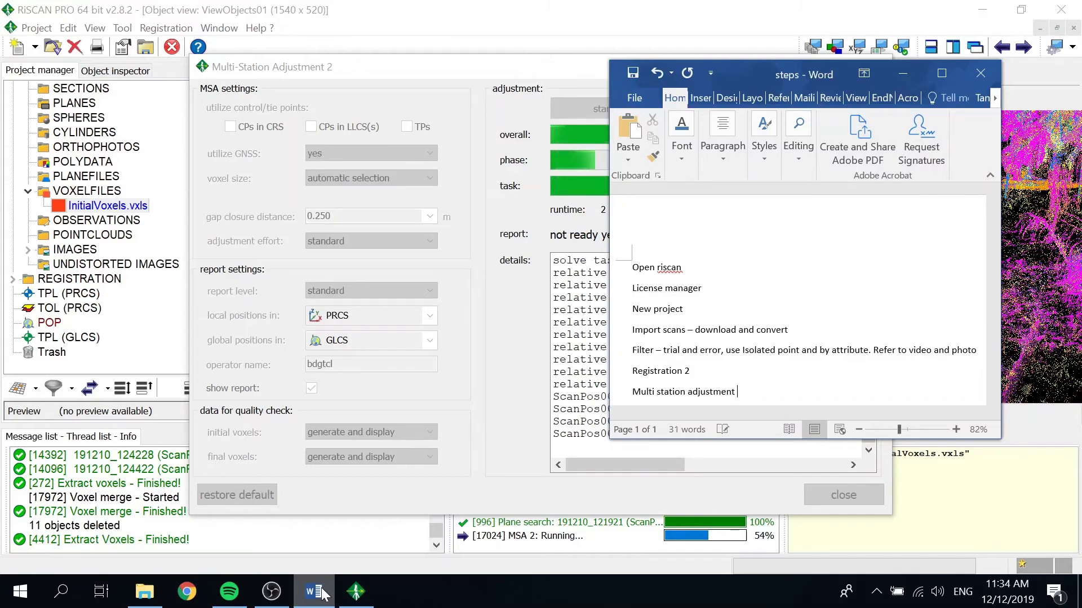
type("2")
key("Return")
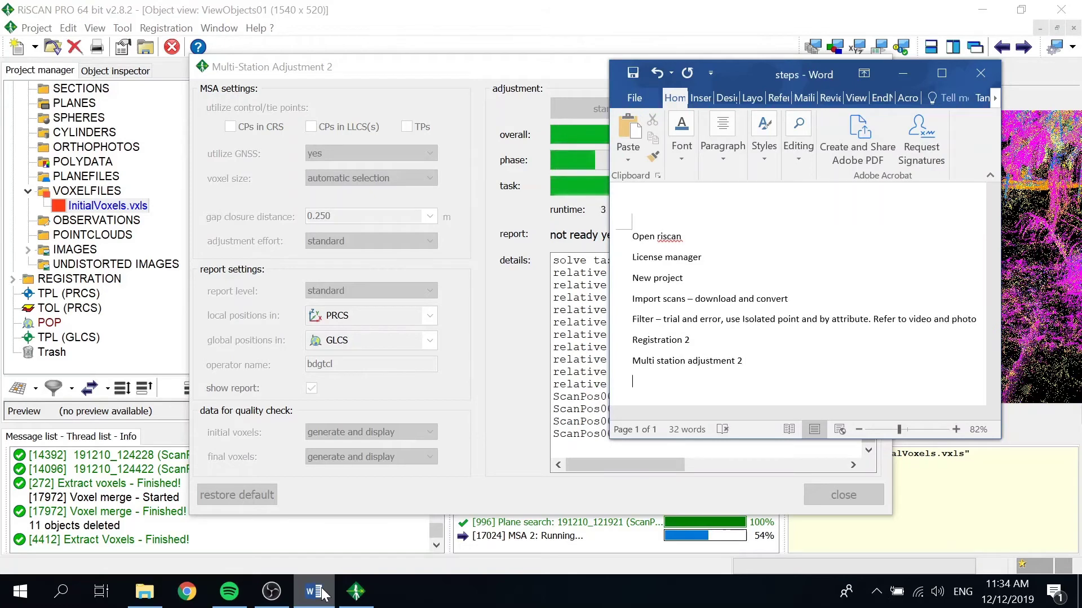
left_click(625, 70)
left_click_drag(767, 73, 861, 157)
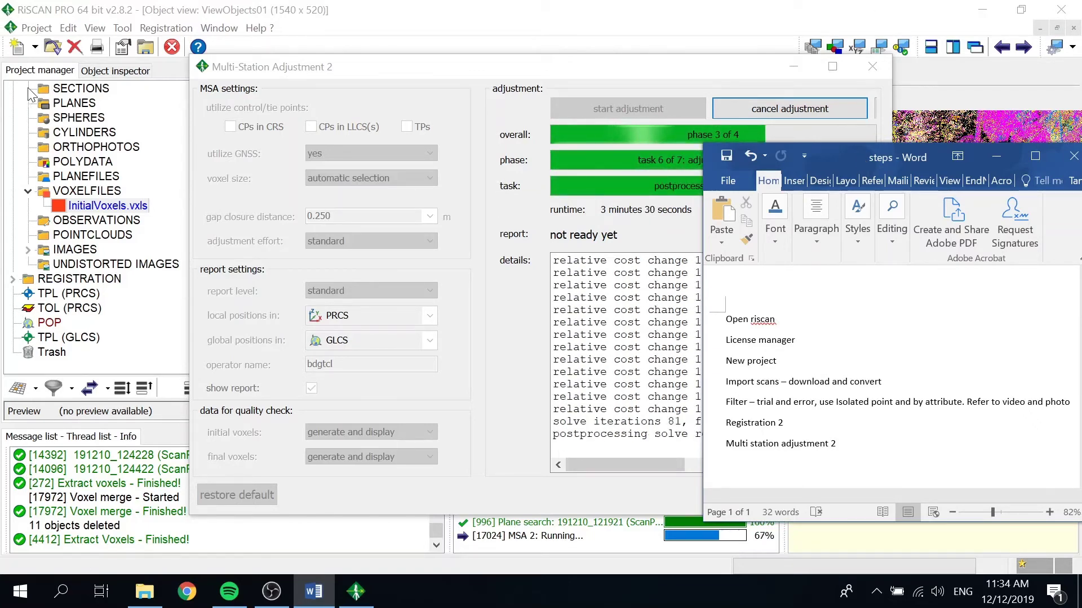
Move the adjustment dialog off the project tree and look through the scans under ScanPos001 and the other scan positions
left_click_drag(260, 67, 438, 176)
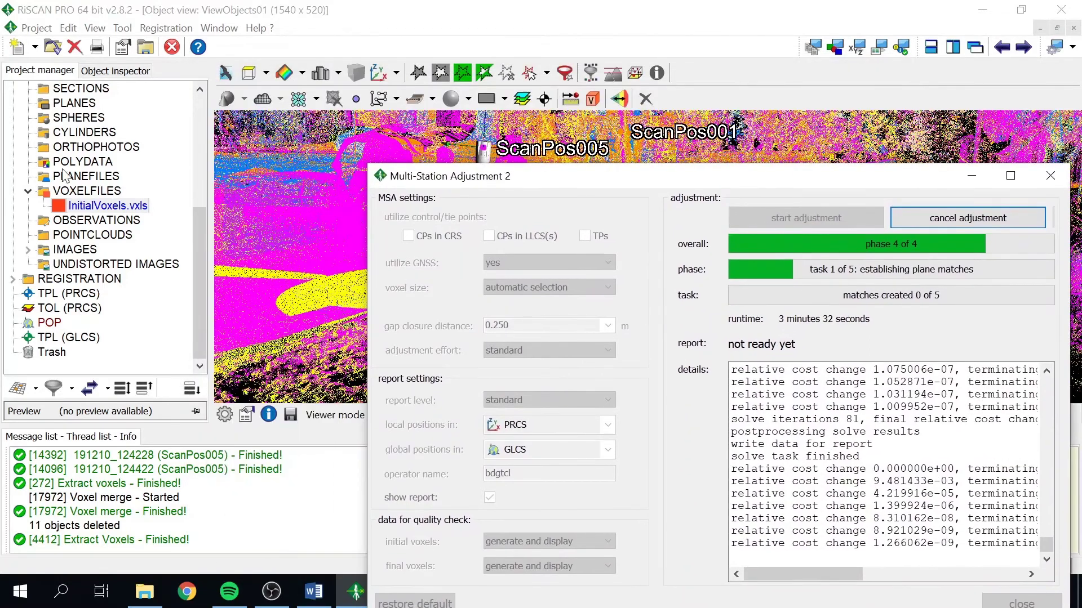
left_click_drag(194, 249, 198, 125)
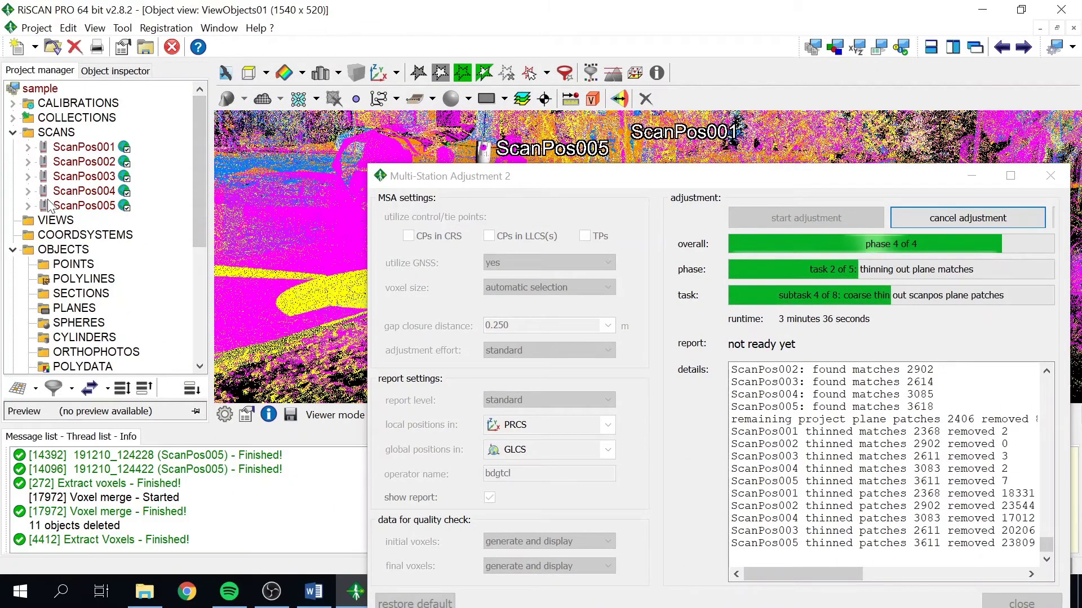
left_click(27, 147)
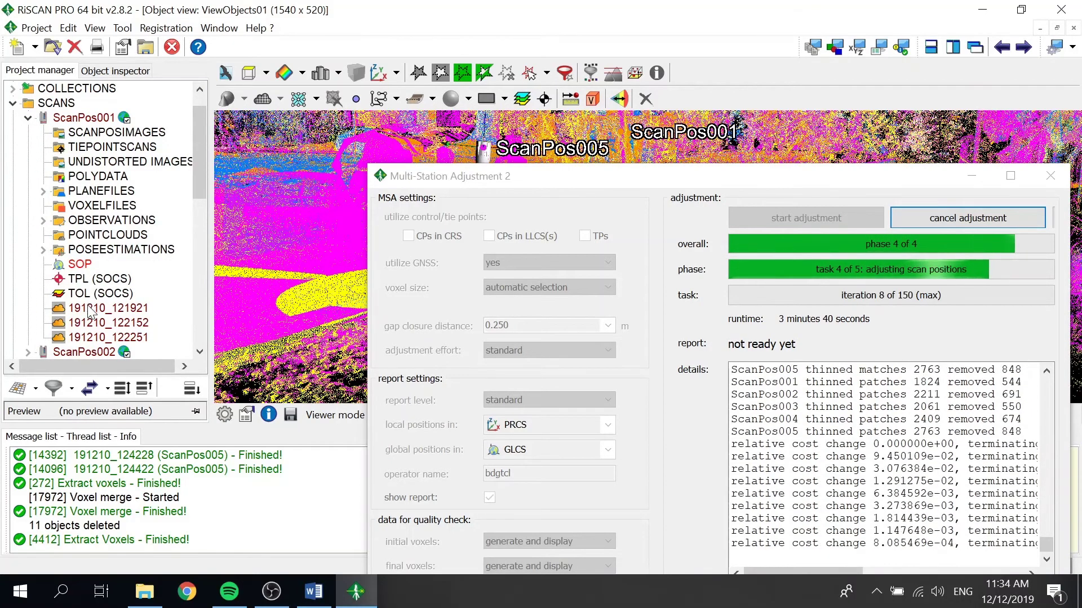
left_click(113, 308)
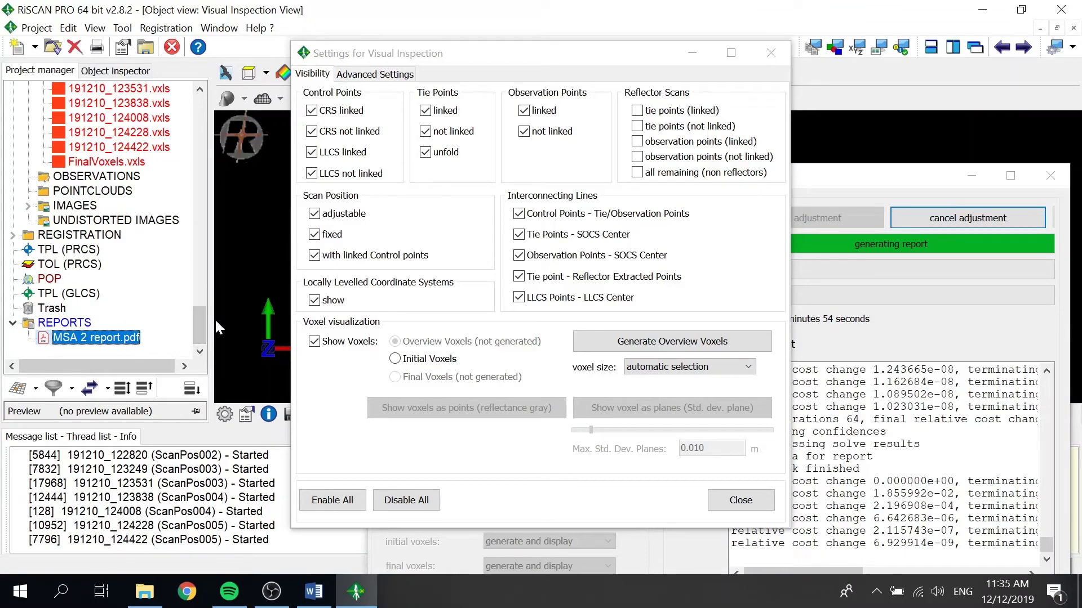
left_click_drag(198, 312, 190, 162)
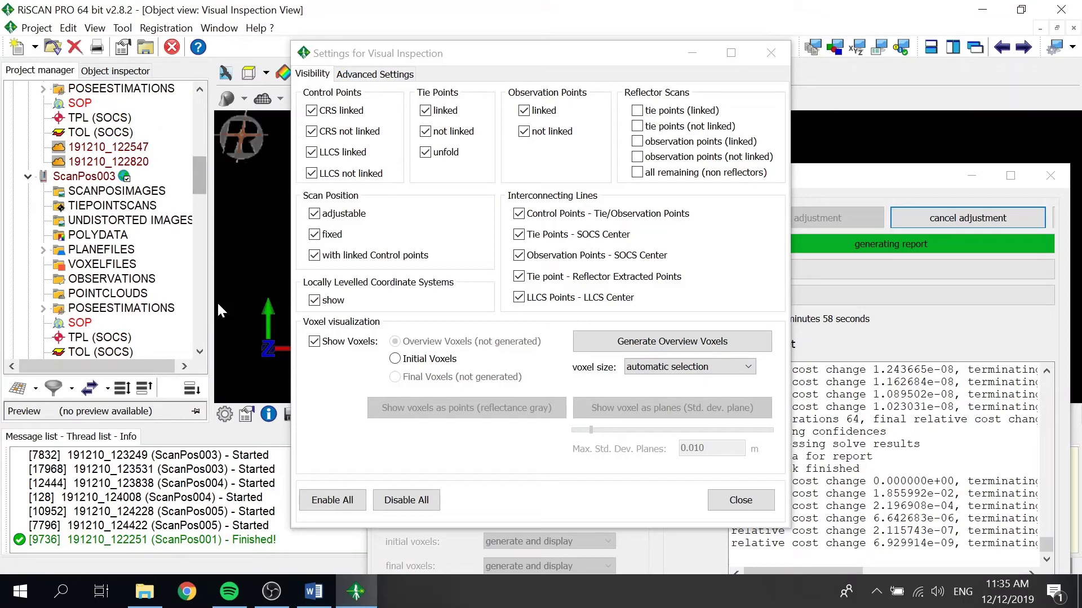
Dismiss the visual inspection settings and reposition and widen the Multi-Station Adjustment 2 dialog for a fuller view of its details
left_click(552, 524)
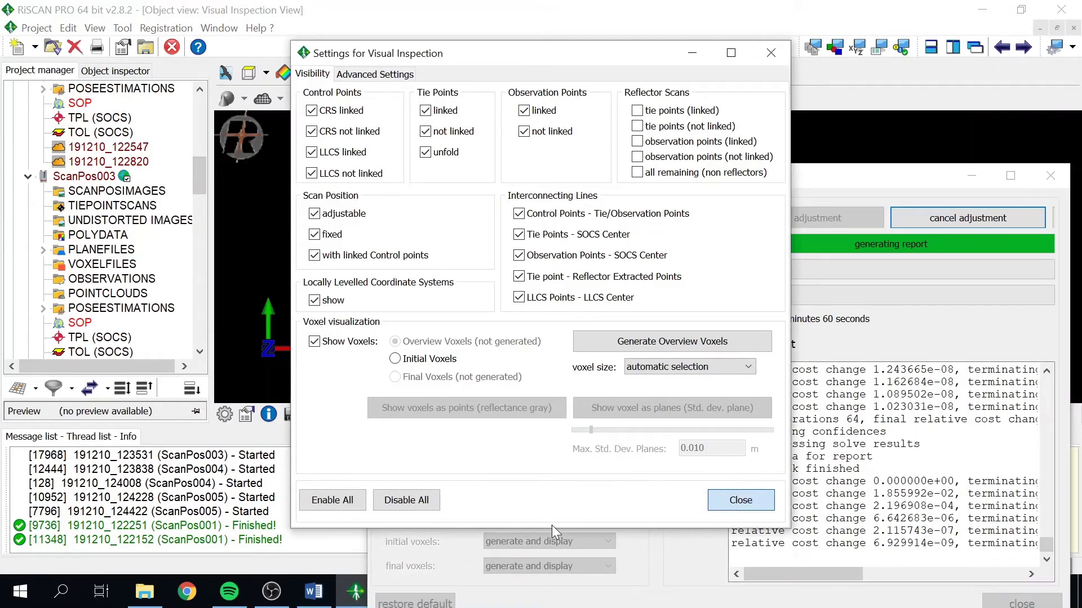
key("Escape")
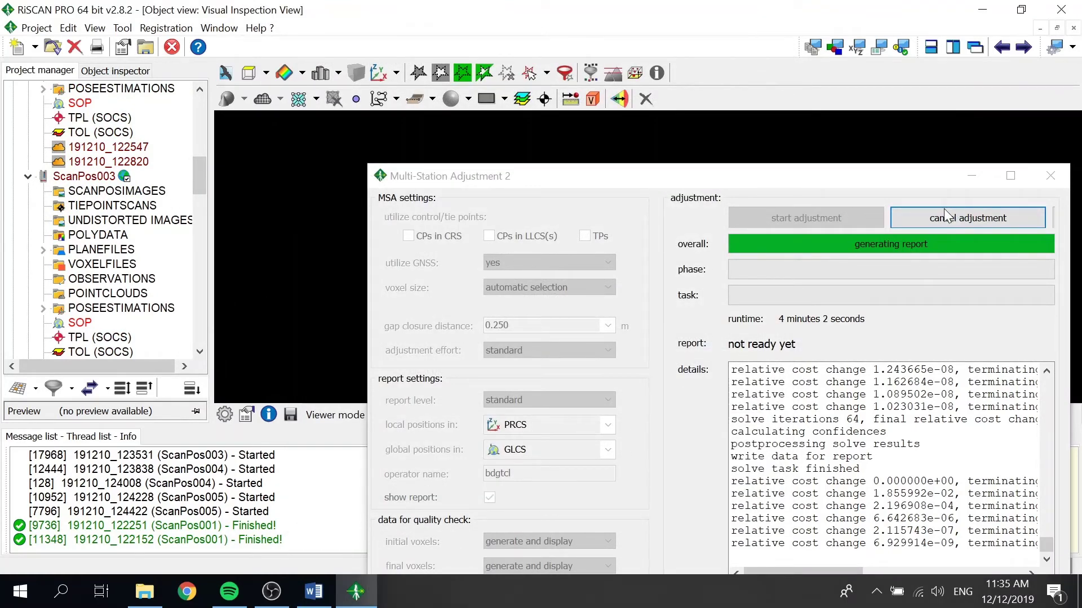
left_click_drag(774, 177, 649, 114)
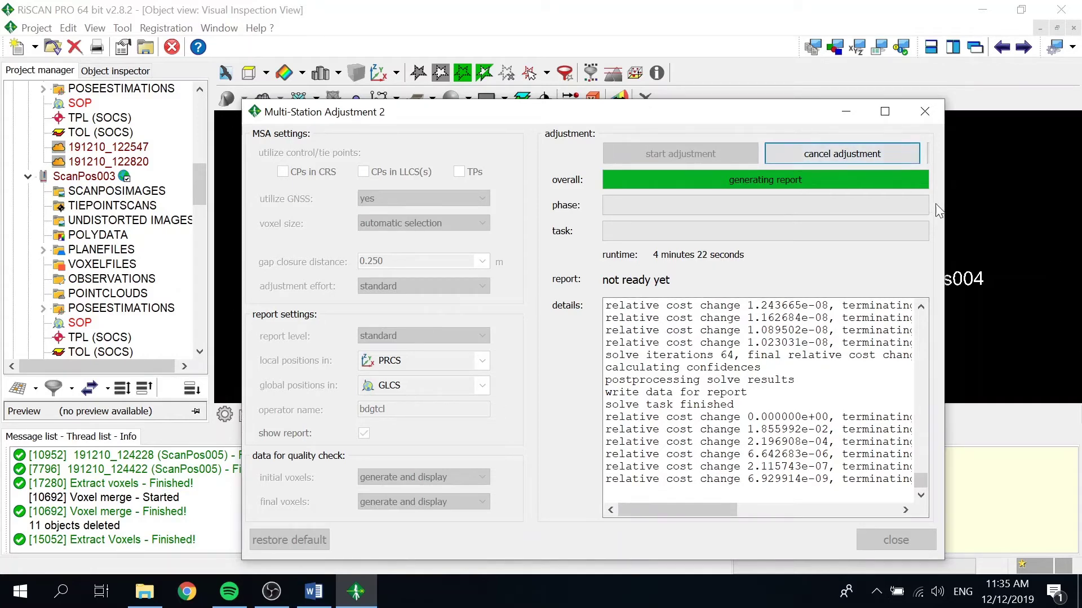
left_click_drag(948, 210, 1072, 258)
left_click_drag(904, 115, 806, 74)
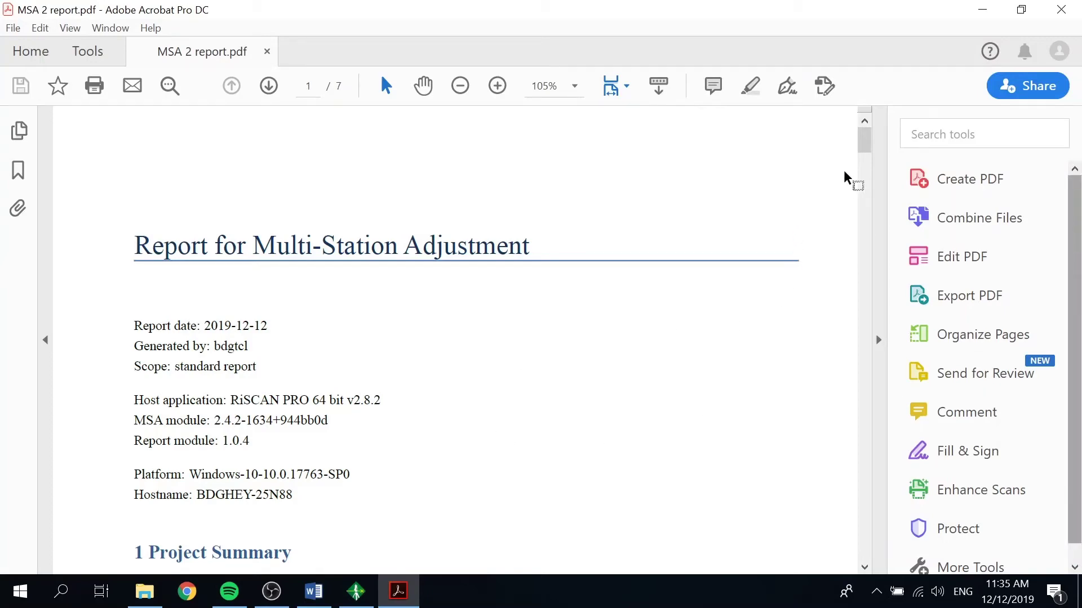
Clear away the MSA 2 report, the Settings for Visual Inspection dialog and the Creative Cloud license window
key("alt+F4")
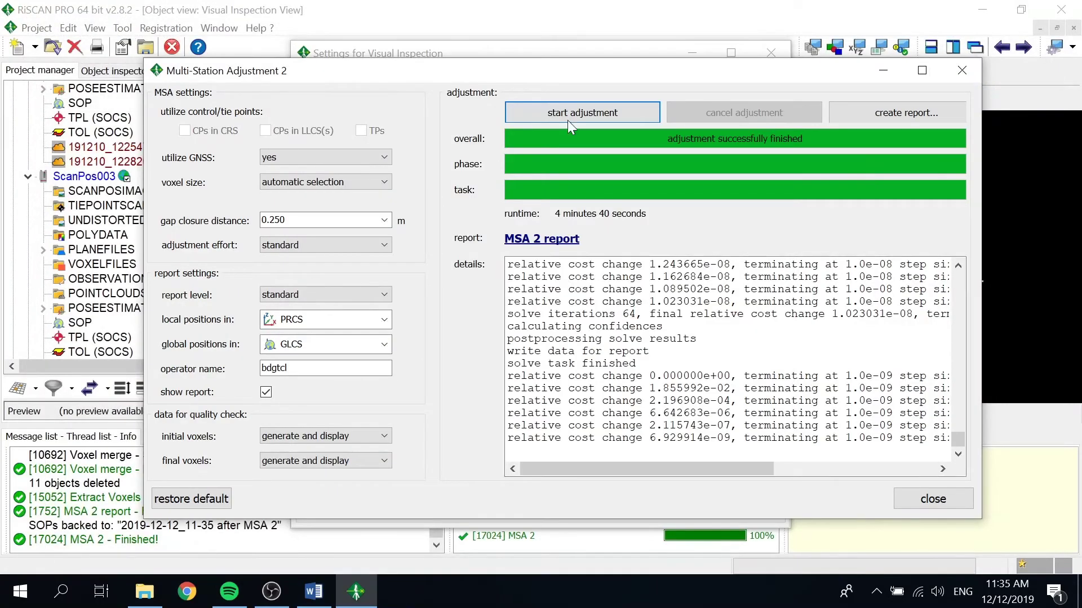
left_click(535, 54)
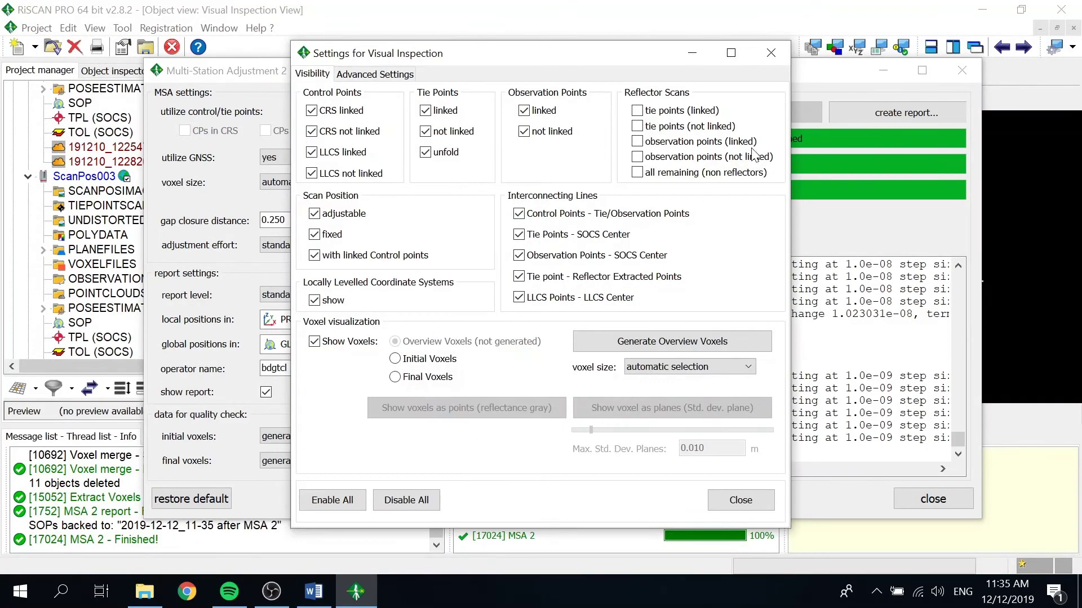
left_click(740, 500)
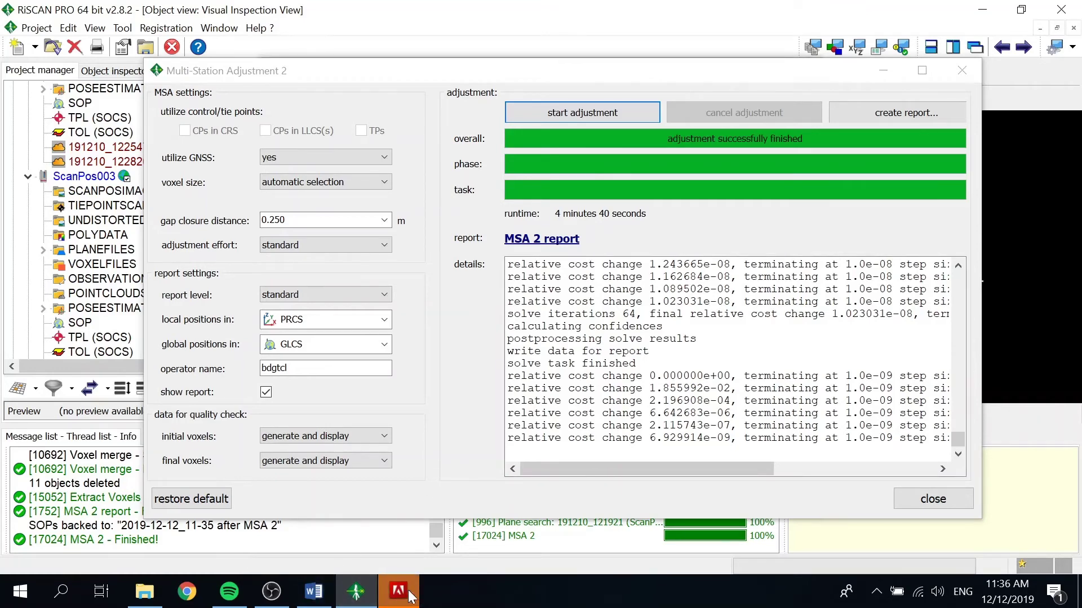
left_click(398, 591)
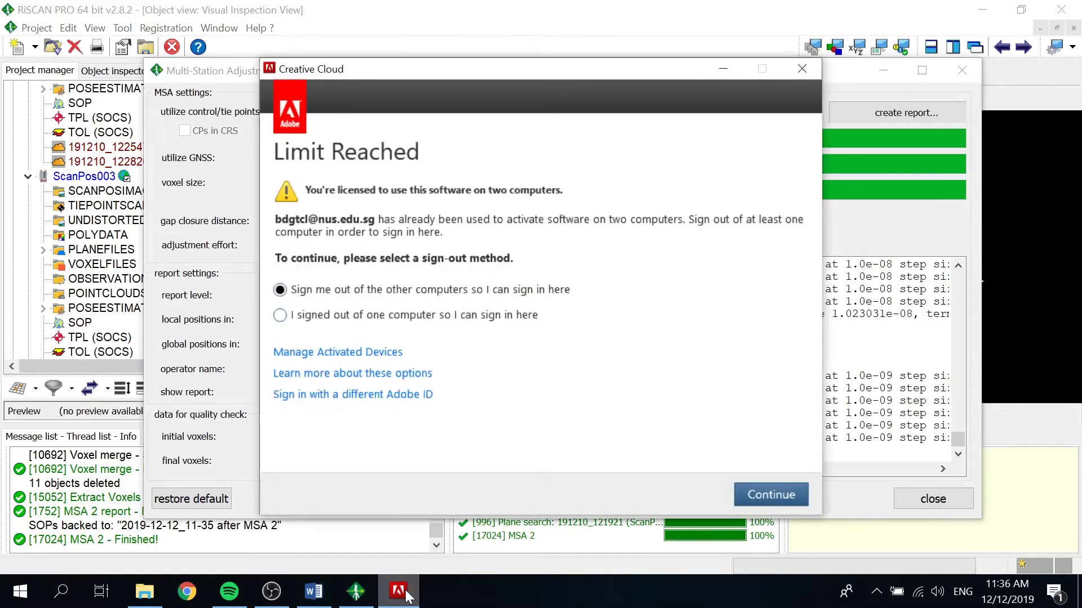
left_click(722, 69)
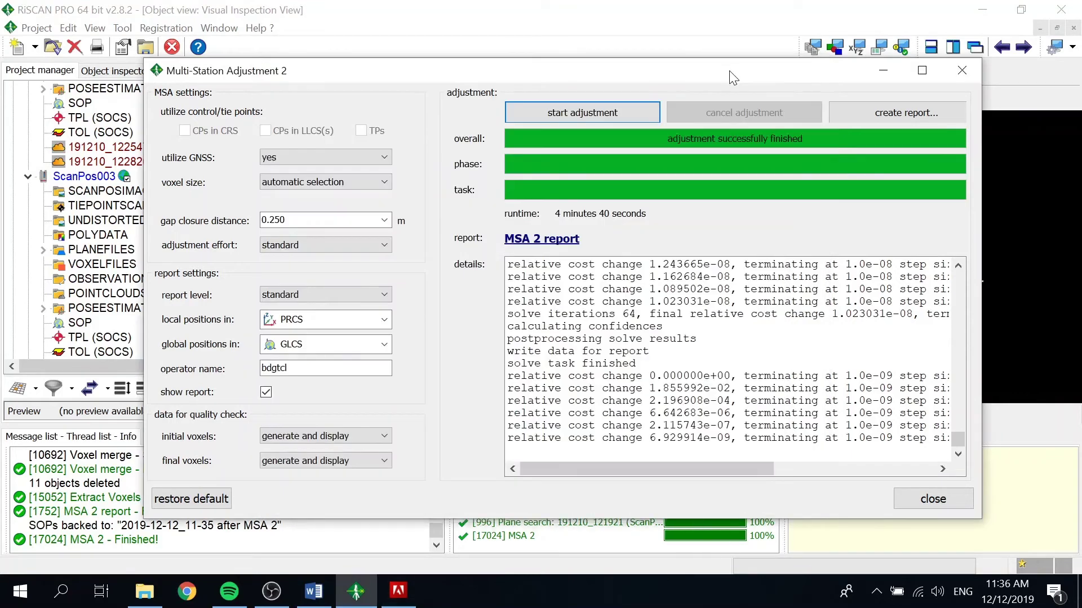
Close the Multi-Station Adjustment 2 dialog and examine the scan position markers in the Visual Inspection View
left_click(915, 504)
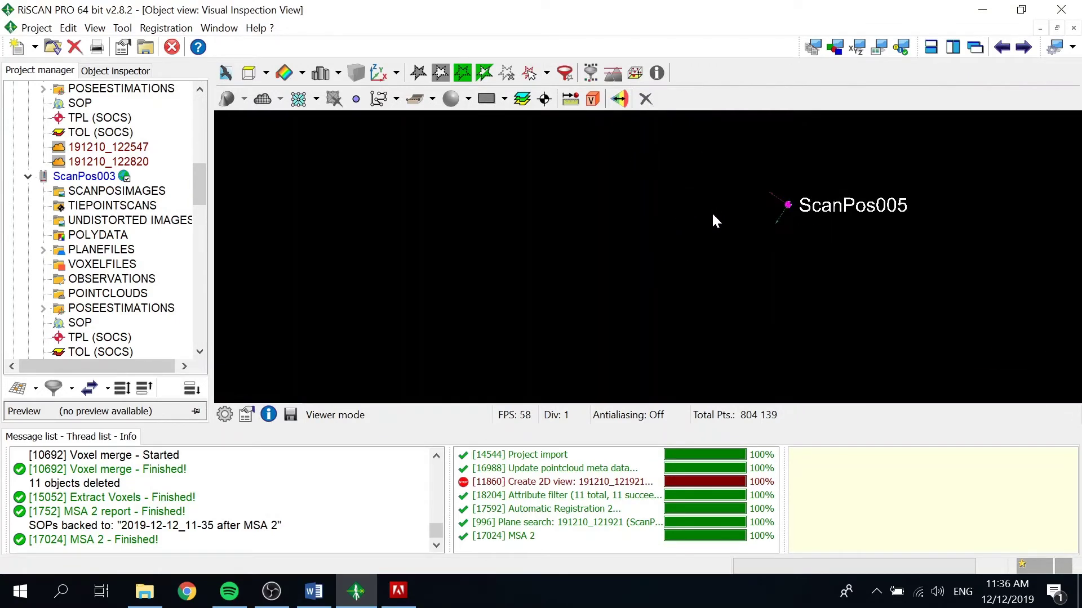
scroll(710, 219, "up", 3)
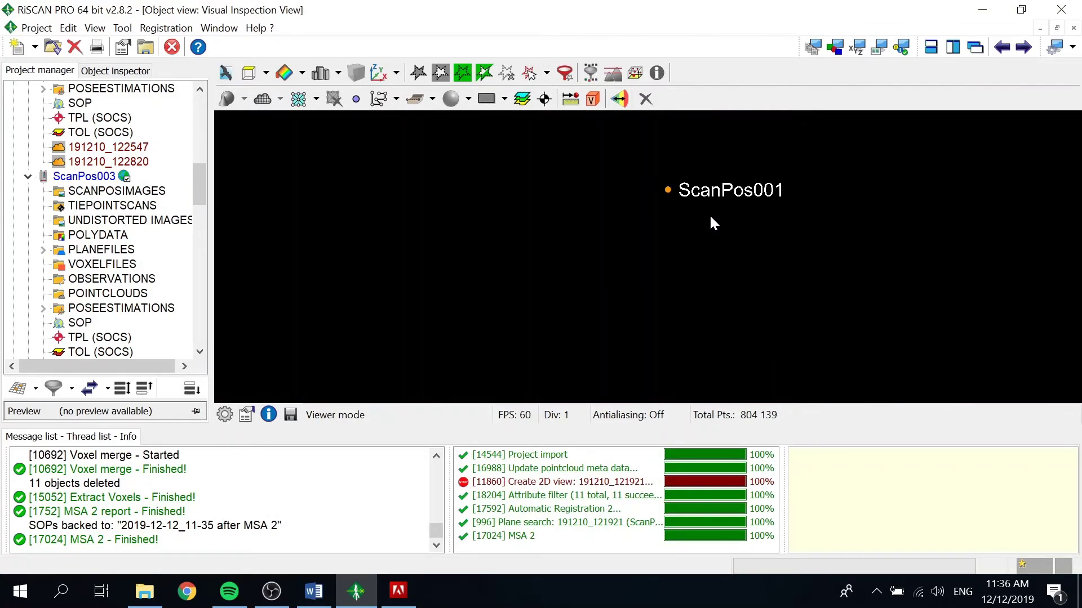
scroll(710, 223, "down", 3)
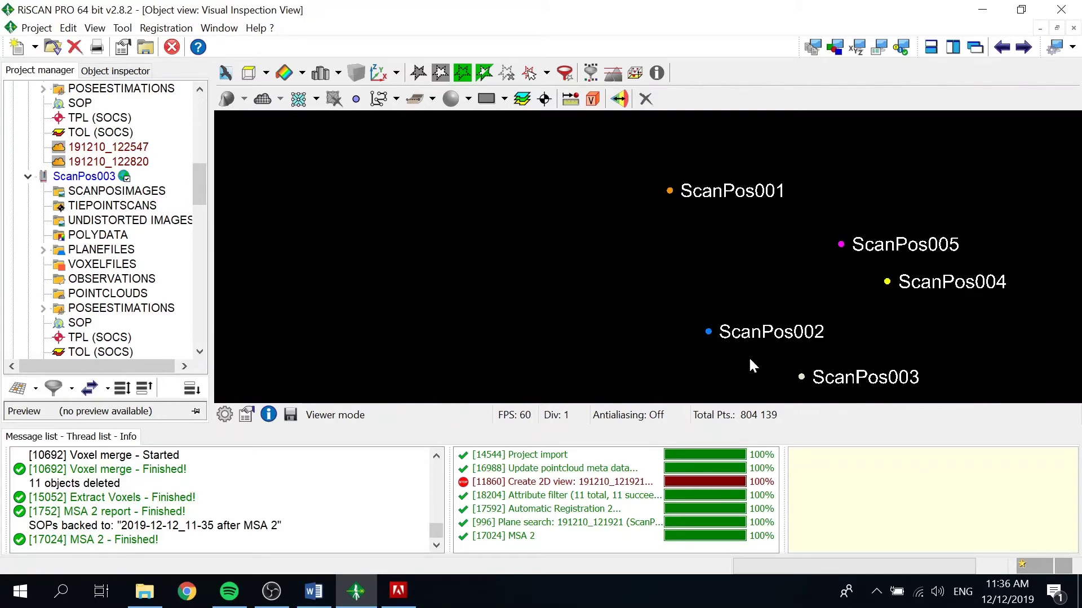
left_click_drag(850, 268, 790, 258)
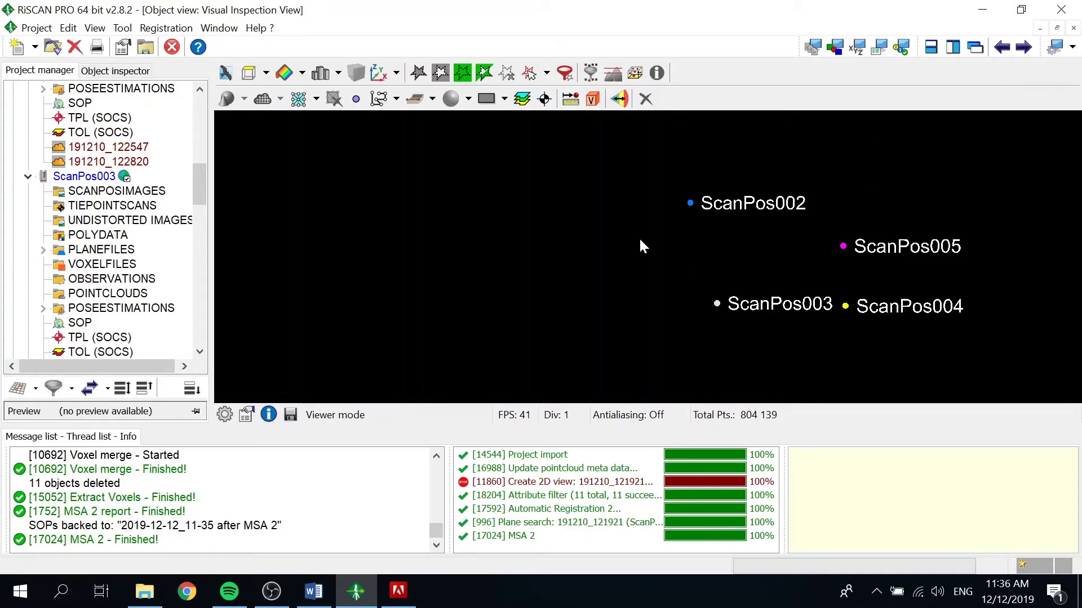
Collapse the ScanPos001 to ScanPos005 branches in the project tree and select ScanPos005
left_click(28, 176)
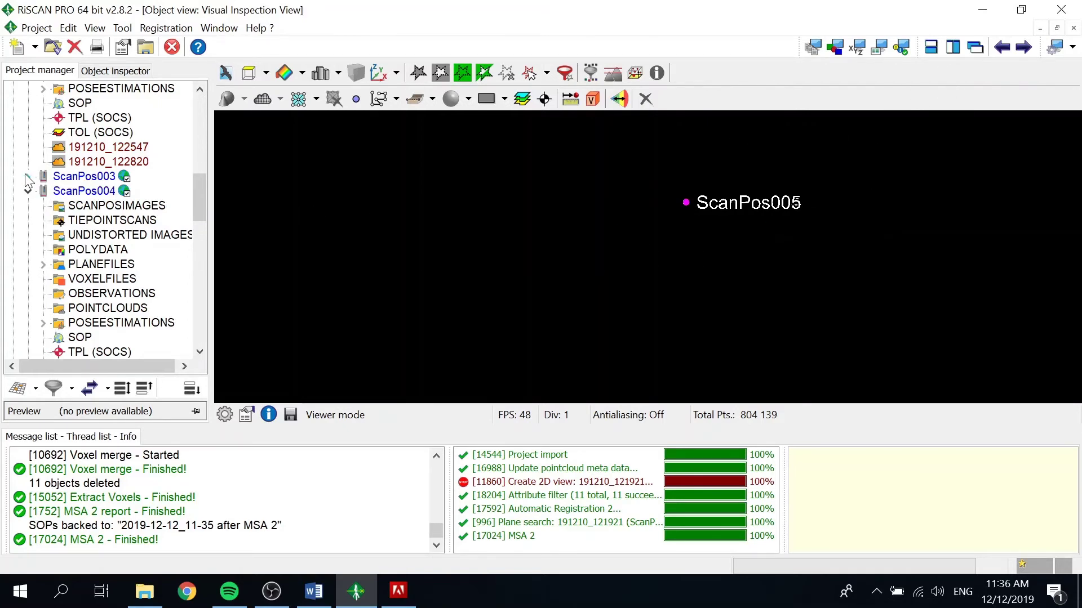
left_click(28, 191)
left_click(29, 206)
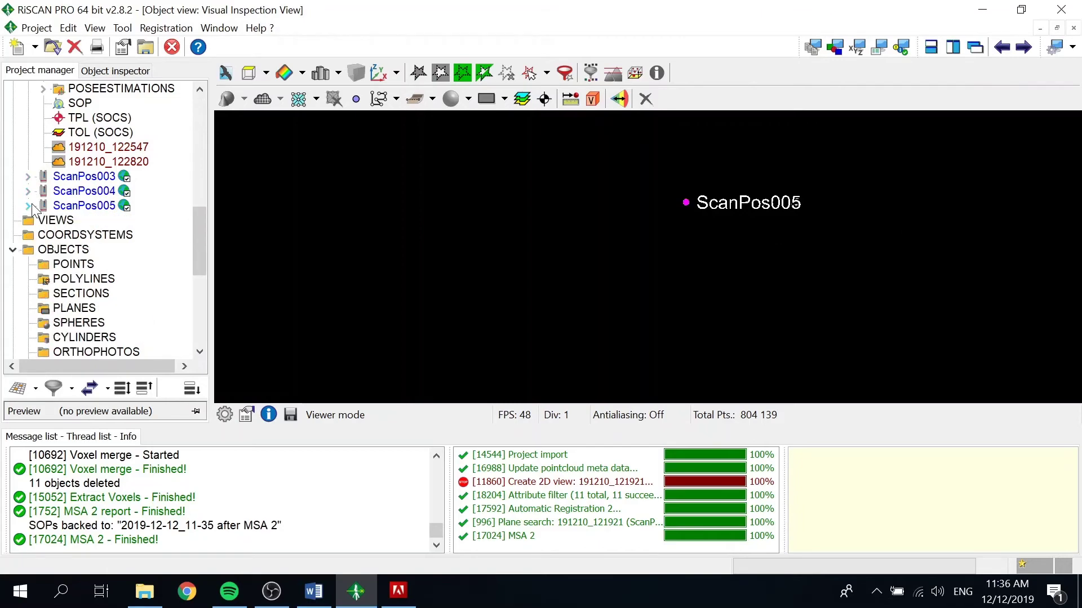
left_click_drag(195, 225, 196, 137)
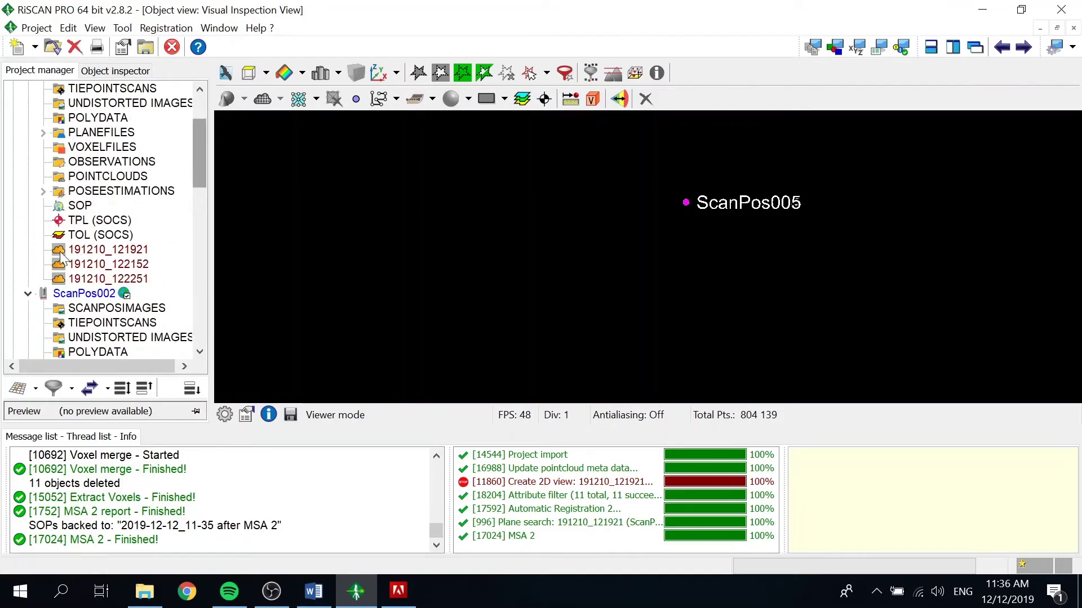
left_click(27, 293)
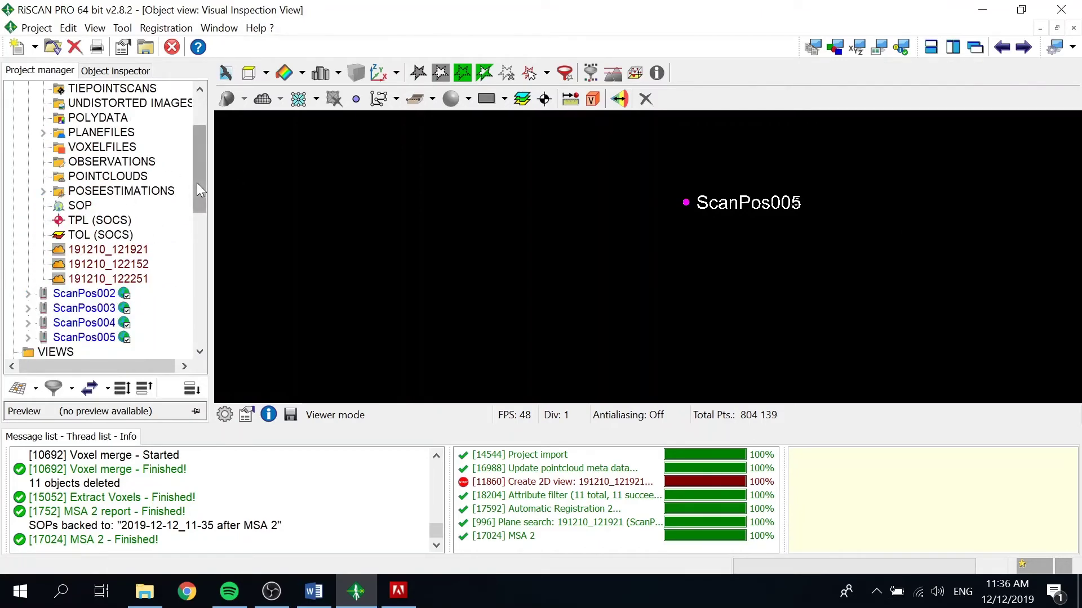
left_click_drag(198, 186, 197, 143)
left_click(29, 148)
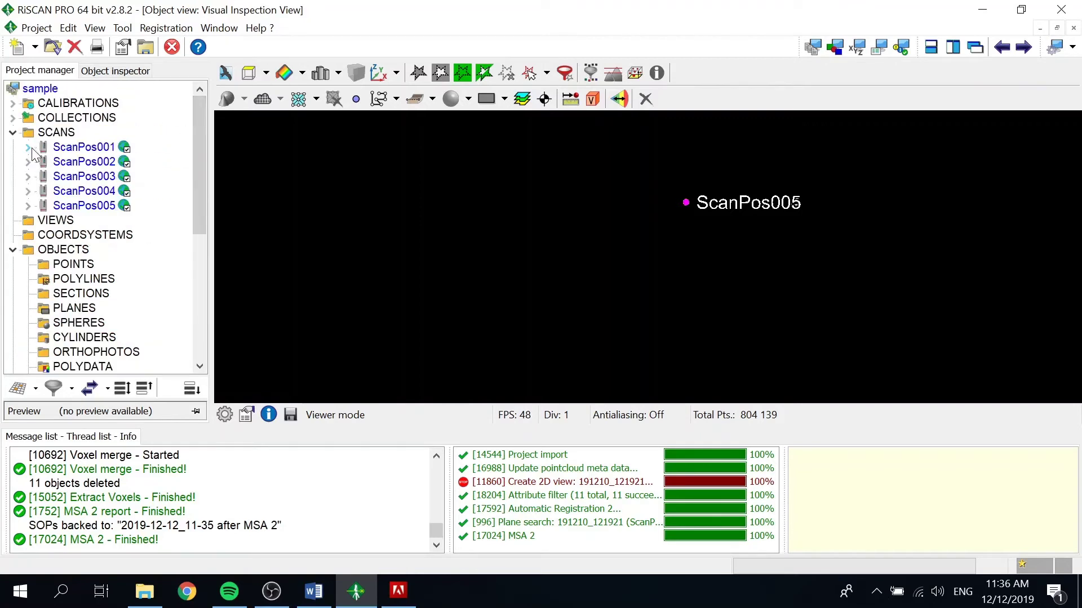
left_click(79, 206)
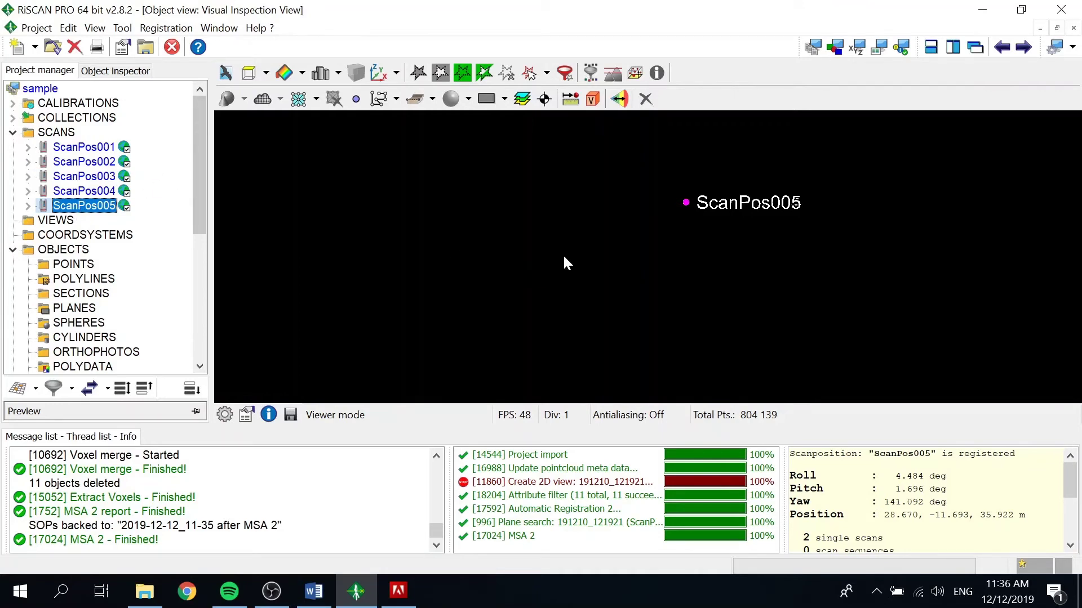
Close the Visual Inspection View and the ViewObjects01 object view, discarding the object view without saving it
left_click(631, 250)
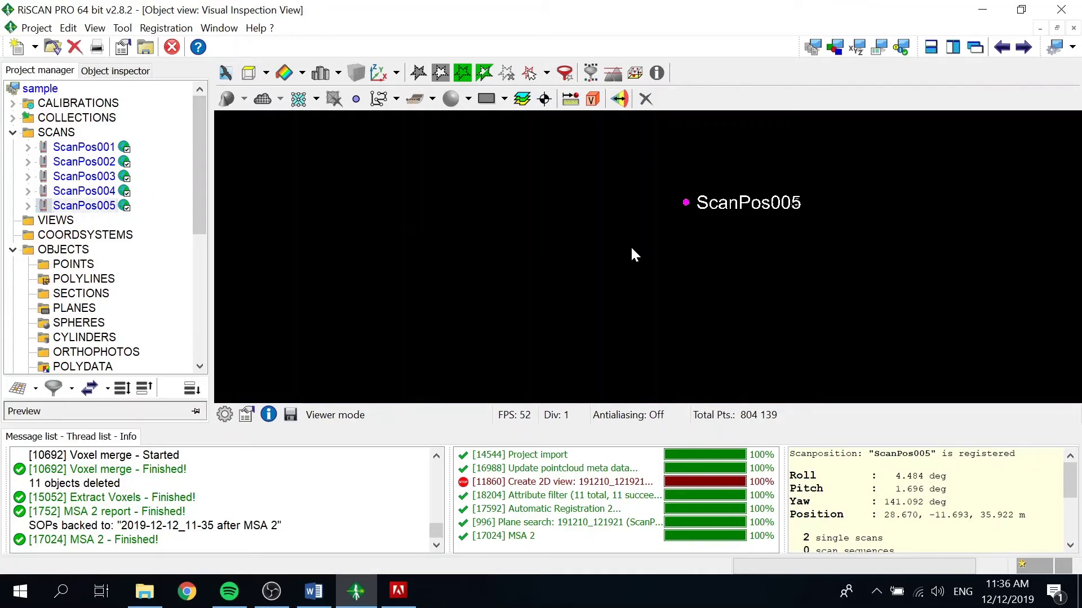
left_click(266, 74)
left_click(285, 97)
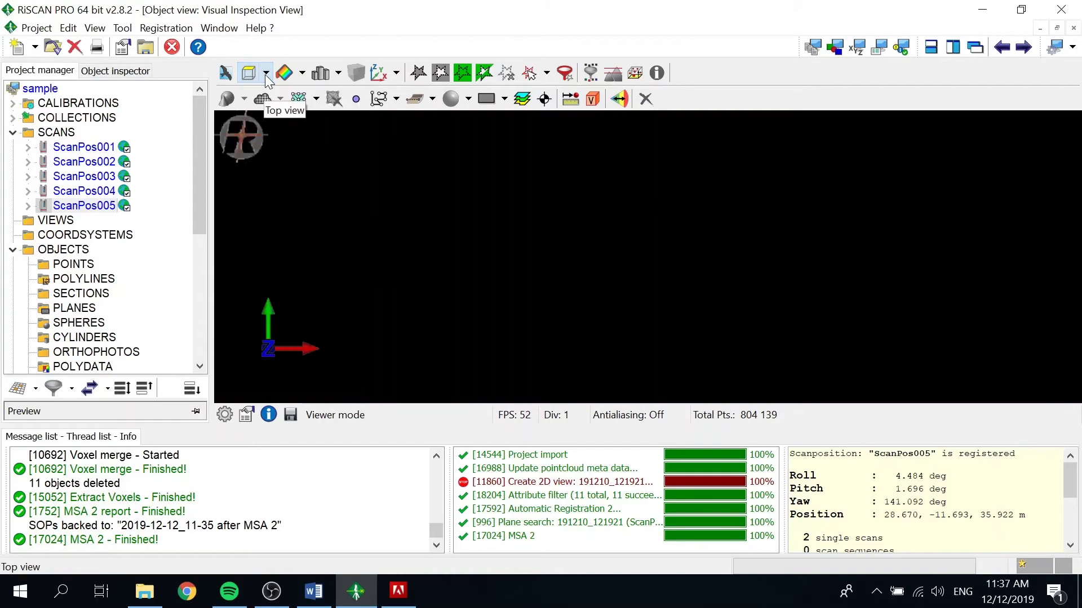
left_click(1074, 28)
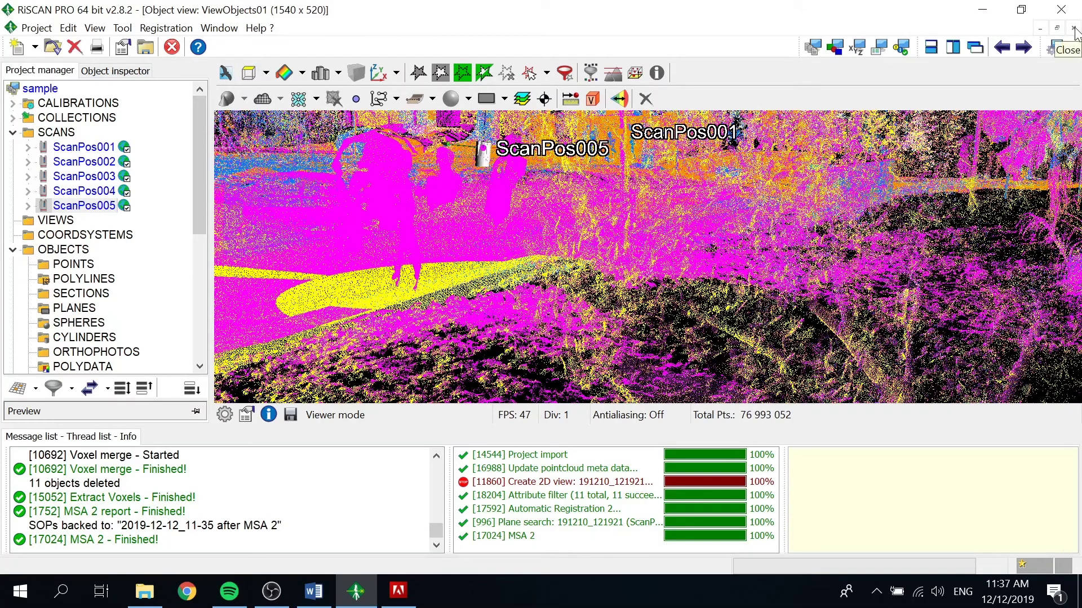
left_click(1073, 29)
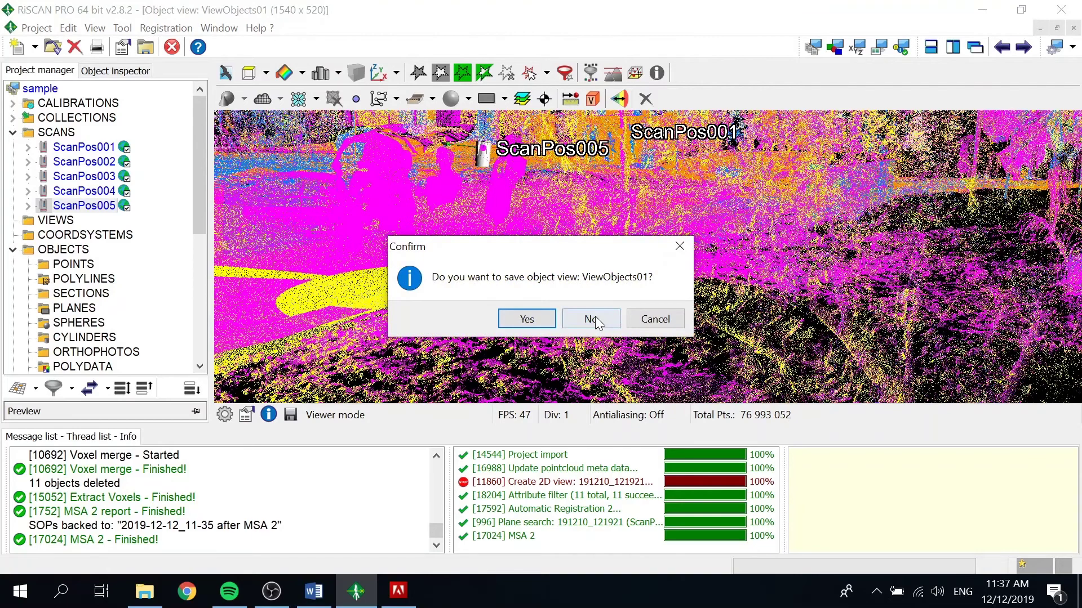
left_click(597, 319)
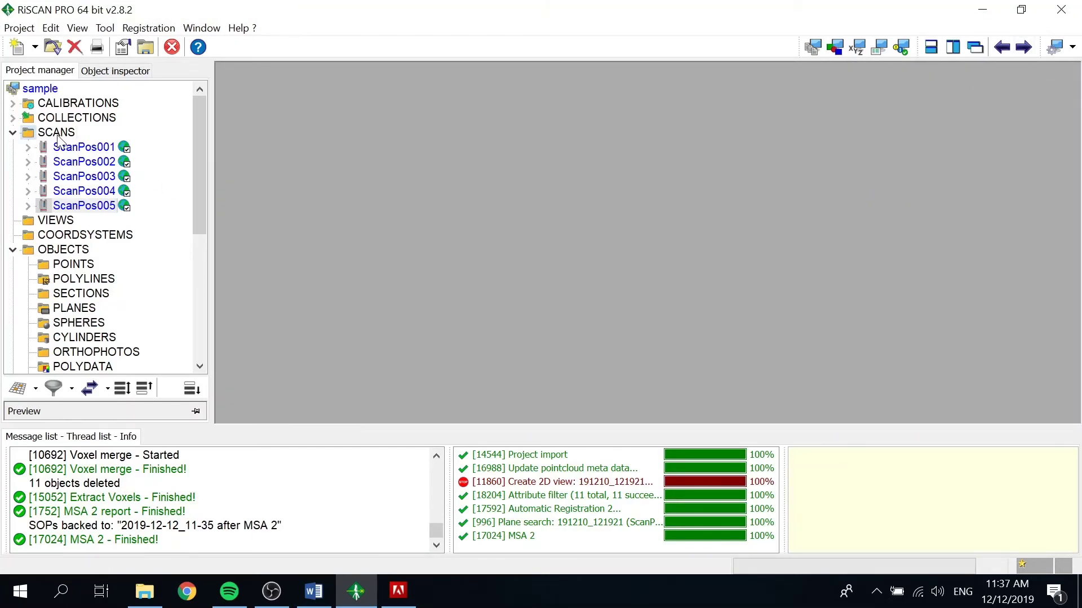
left_click(35, 133)
left_click(91, 192)
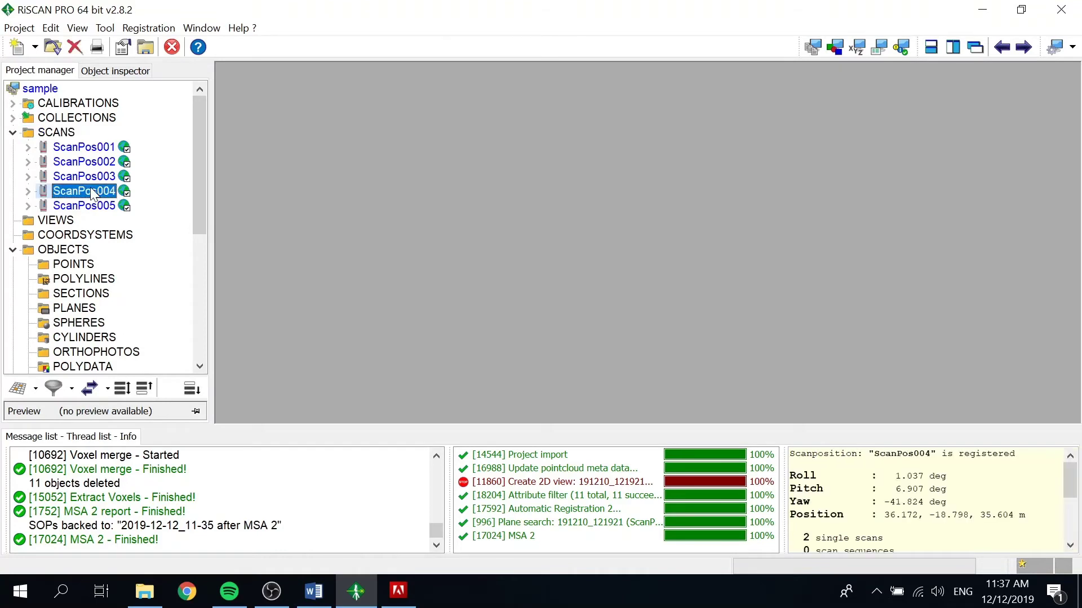
left_click(122, 388)
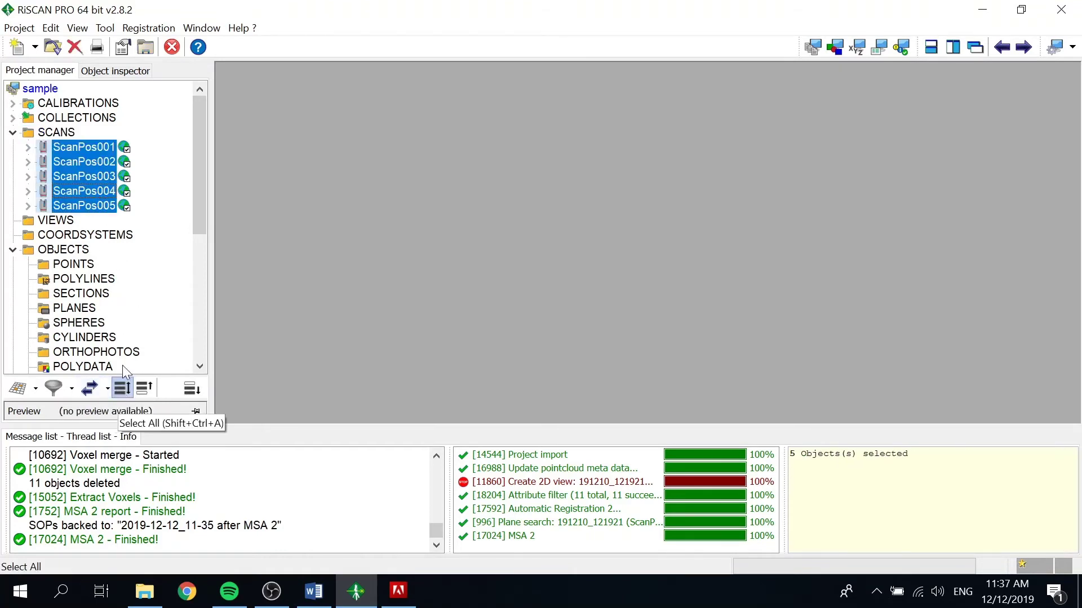
Select all scans in every scan position, starting from 191210_121921 under ScanPos001, and open them in a new 3D view using the Reflectance attribute
left_click(27, 147)
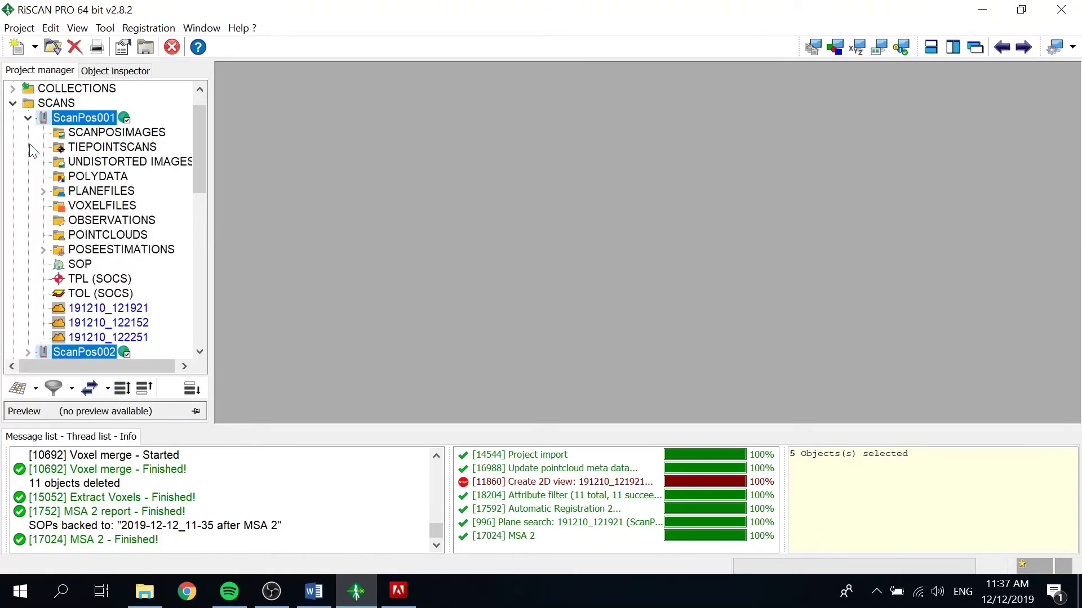
left_click_drag(199, 162, 197, 185)
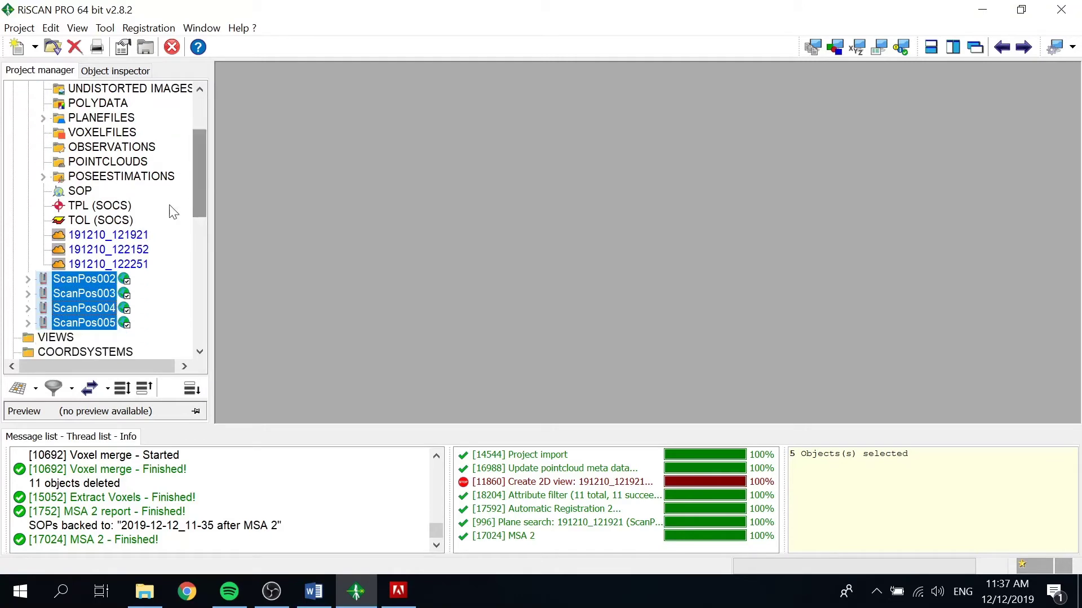
left_click(117, 237)
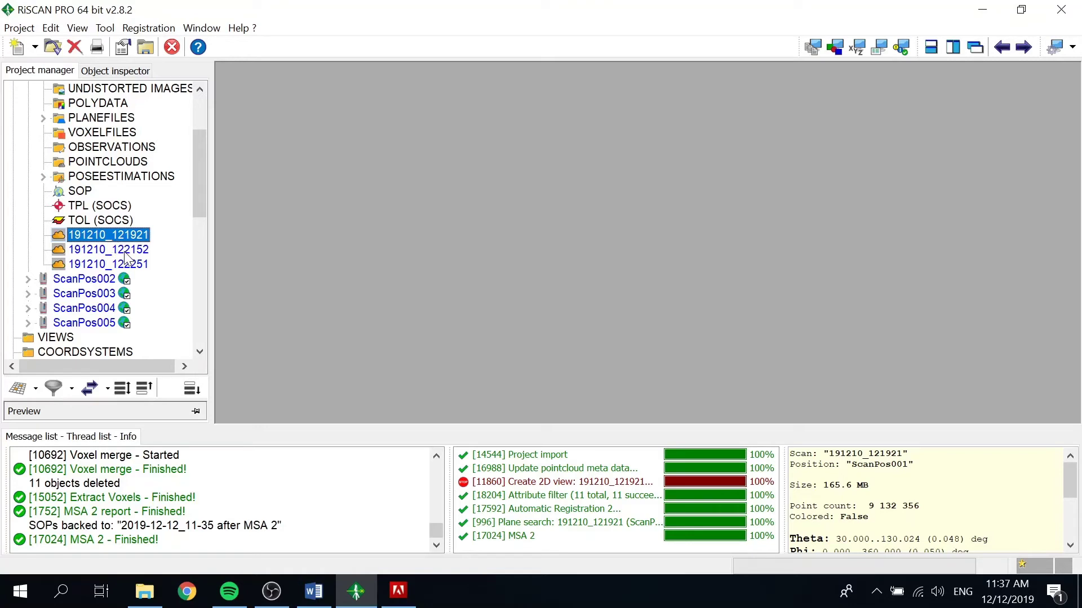
left_click(122, 389)
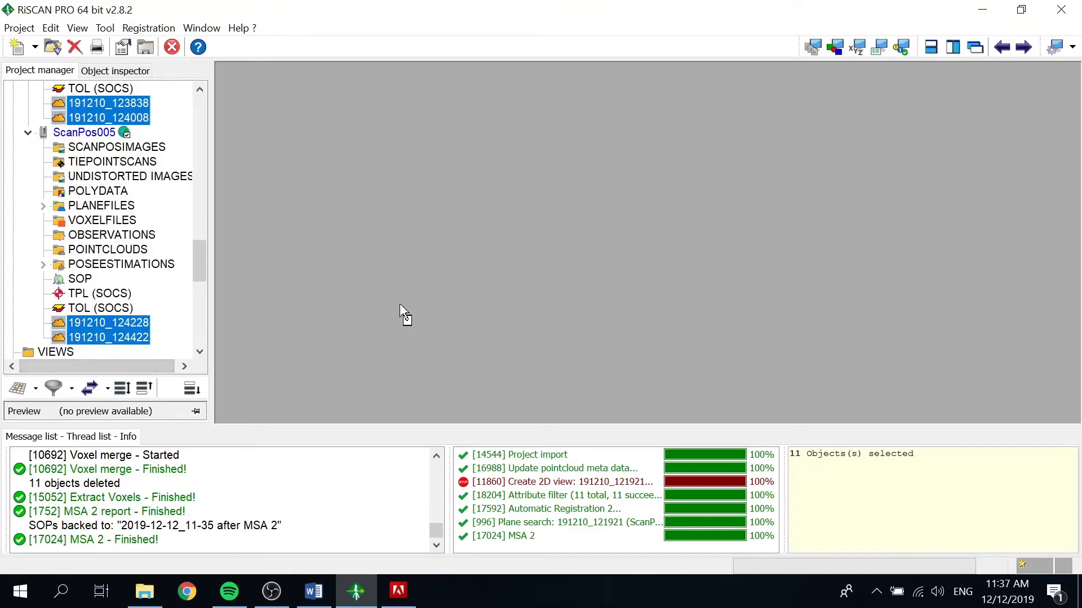
left_click_drag(399, 303, 398, 301)
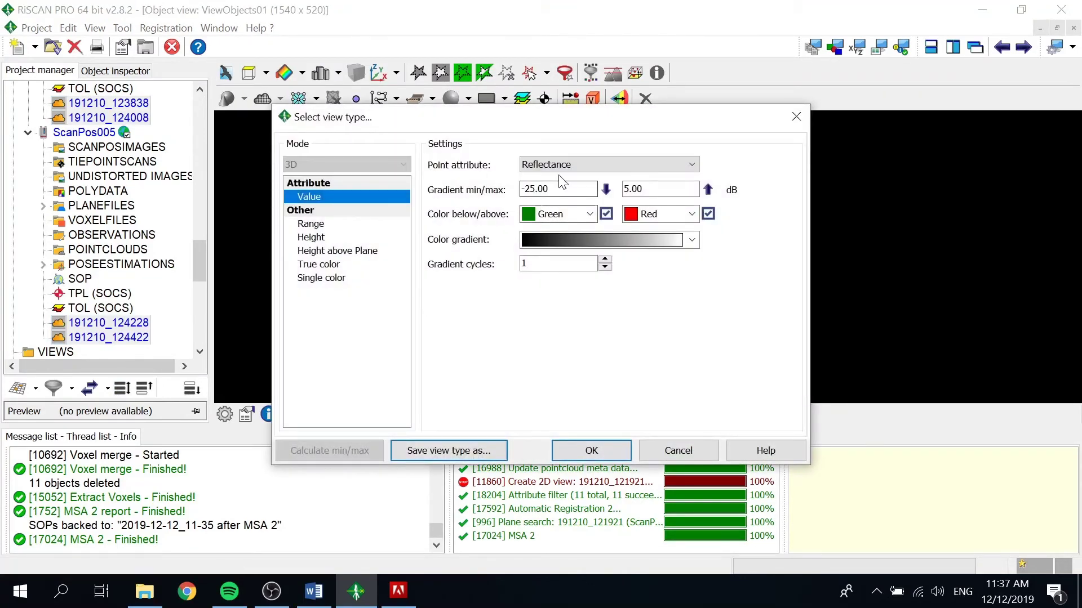
left_click(592, 450)
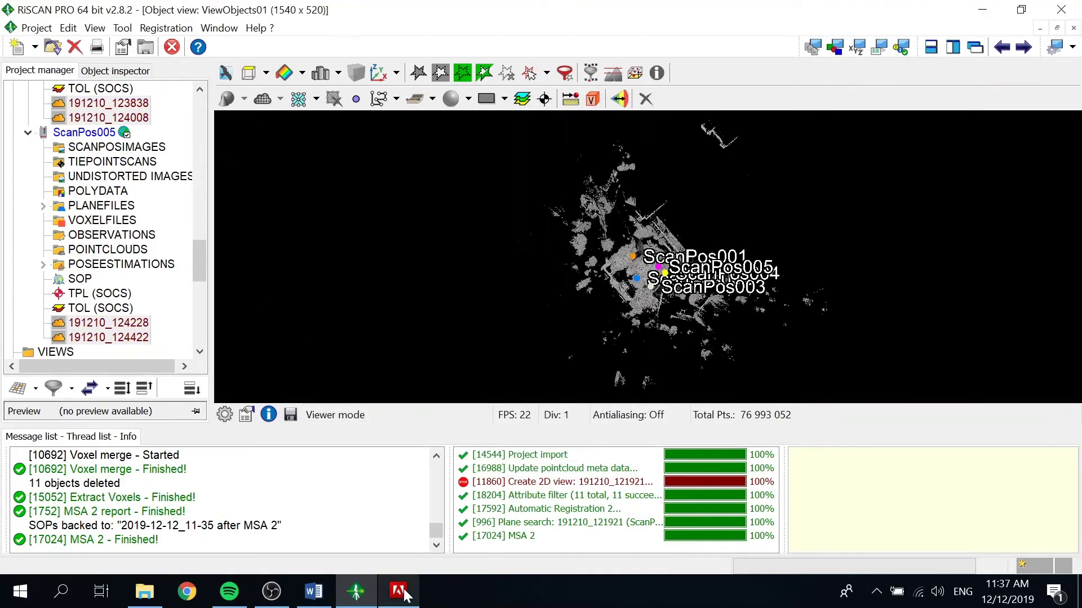
Check the OBS recording, return to RiSCAN PRO, and recolor the point clouds in single color mode
left_click(272, 592)
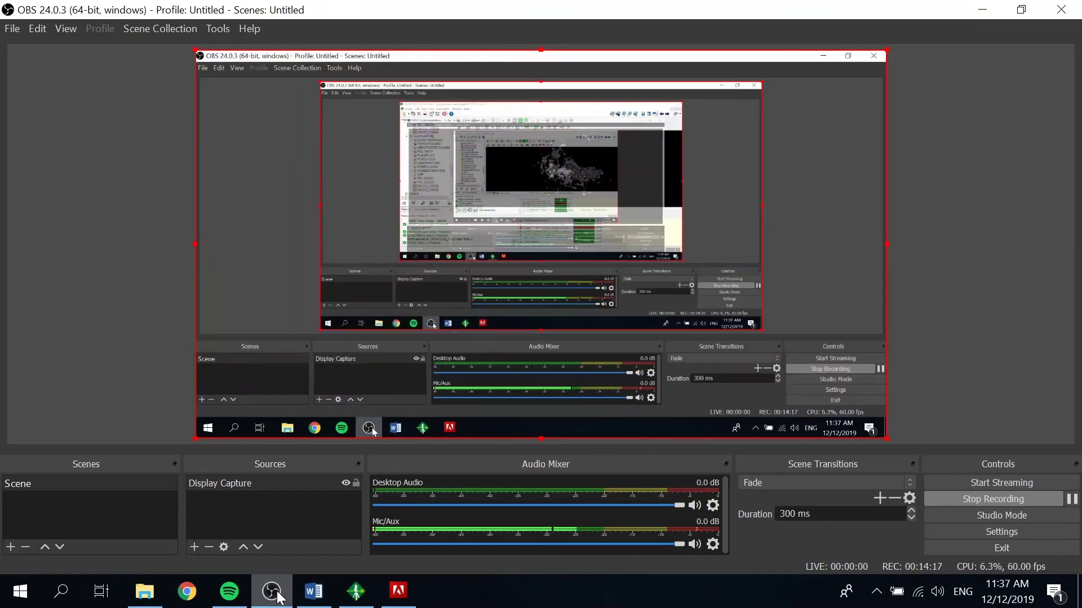
left_click(272, 592)
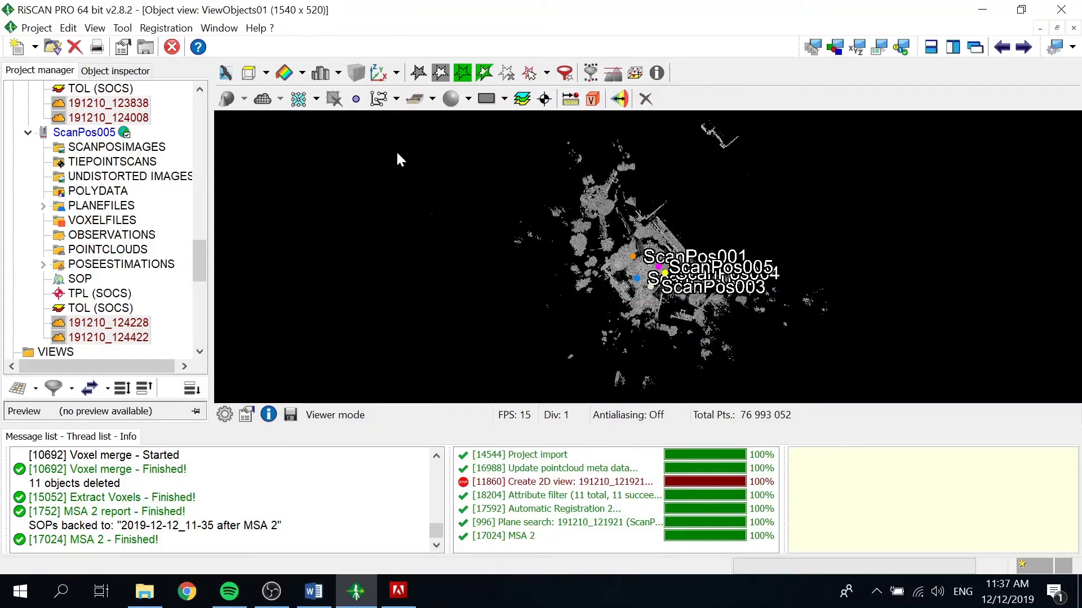
left_click(292, 75)
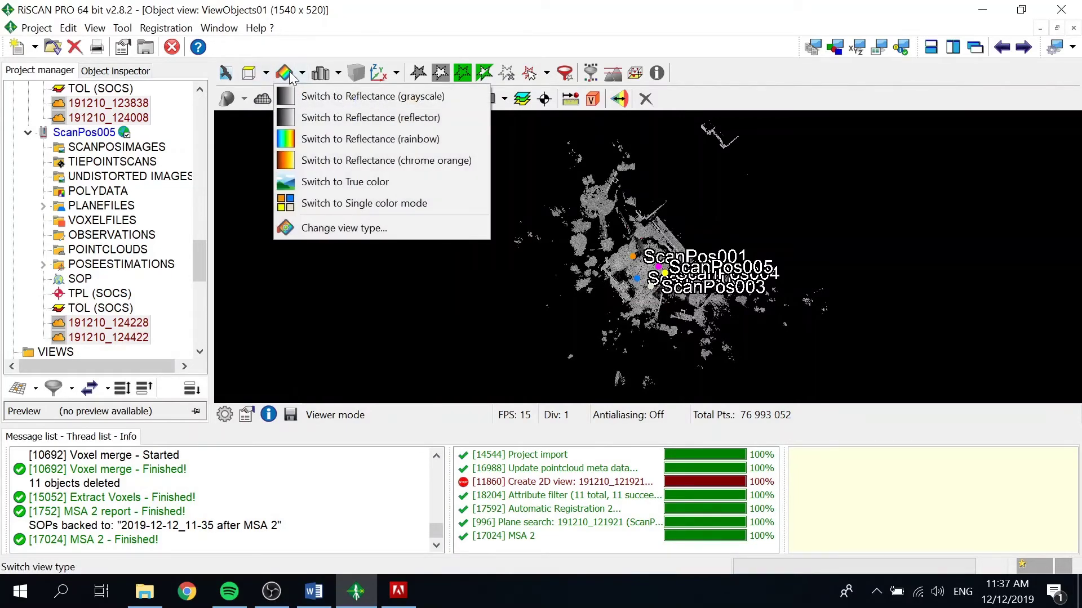
left_click(333, 204)
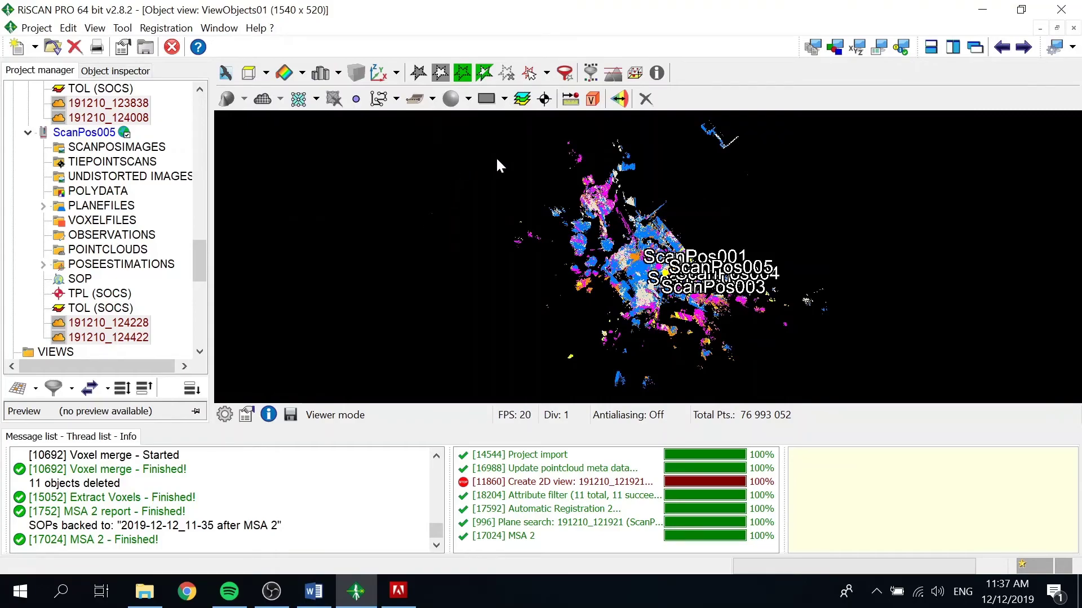
Examine the building's walls and corner up close to judge how well the differently colored scans align
scroll(620, 279, "up", 10)
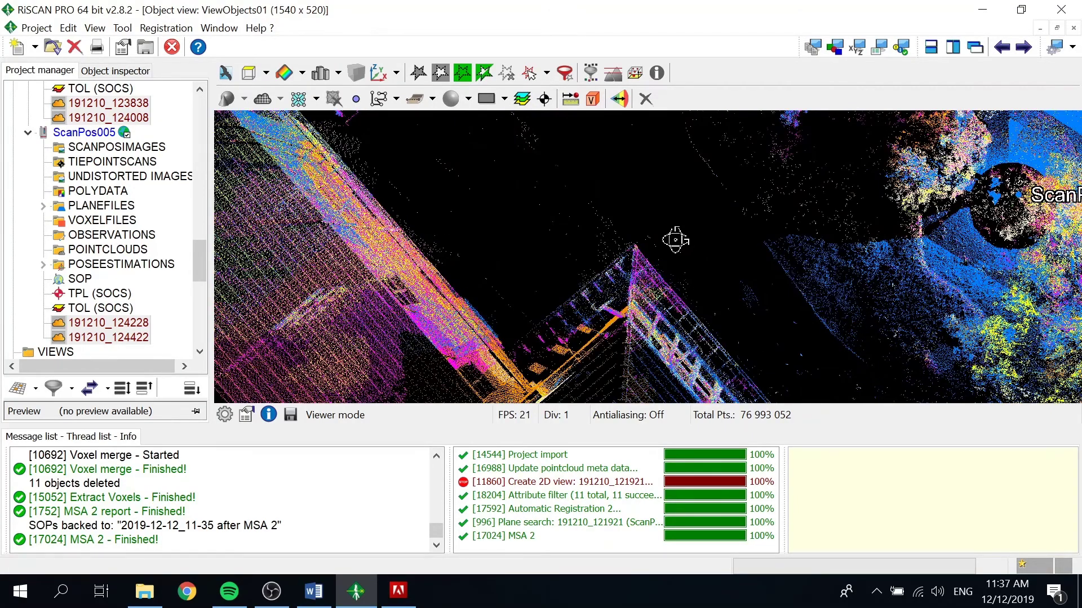
left_click_drag(676, 239, 509, 262)
scroll(509, 258, "up", 5)
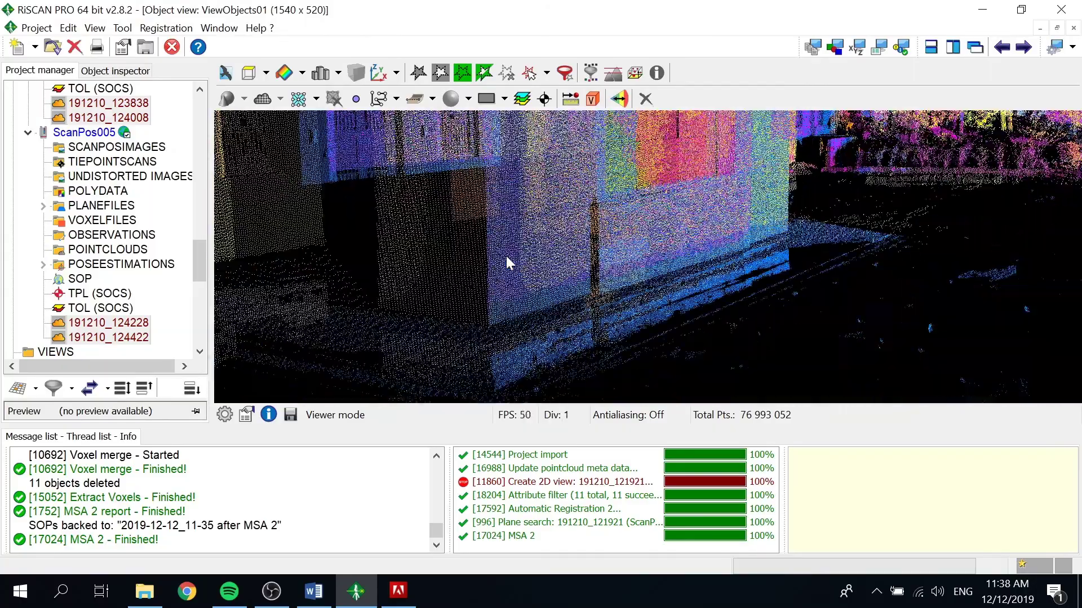
scroll(506, 260, "down", 5)
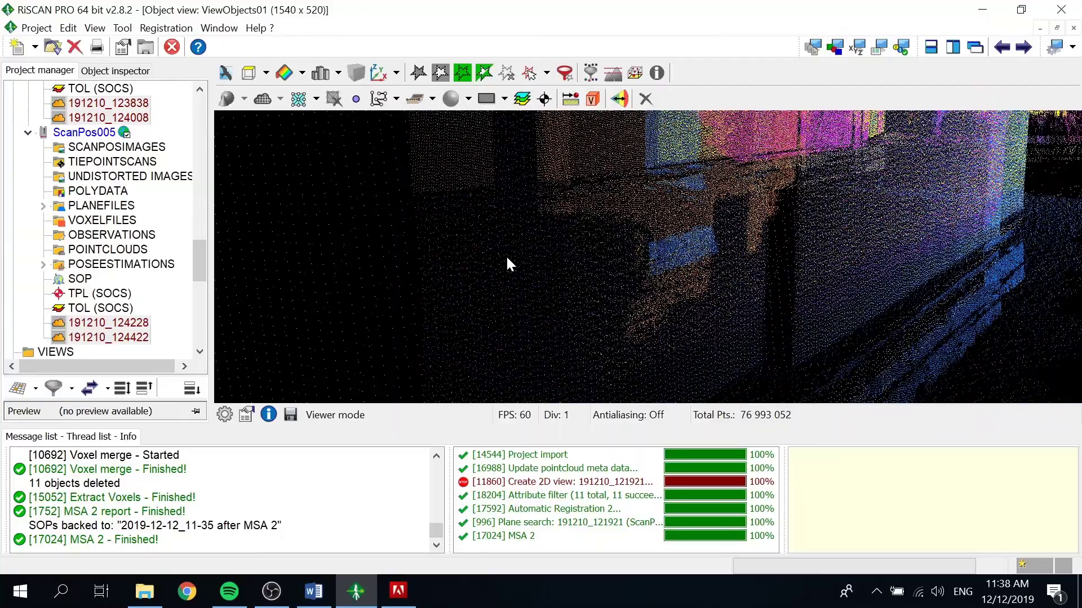
left_click_drag(507, 261, 577, 256)
left_click_drag(584, 256, 607, 328)
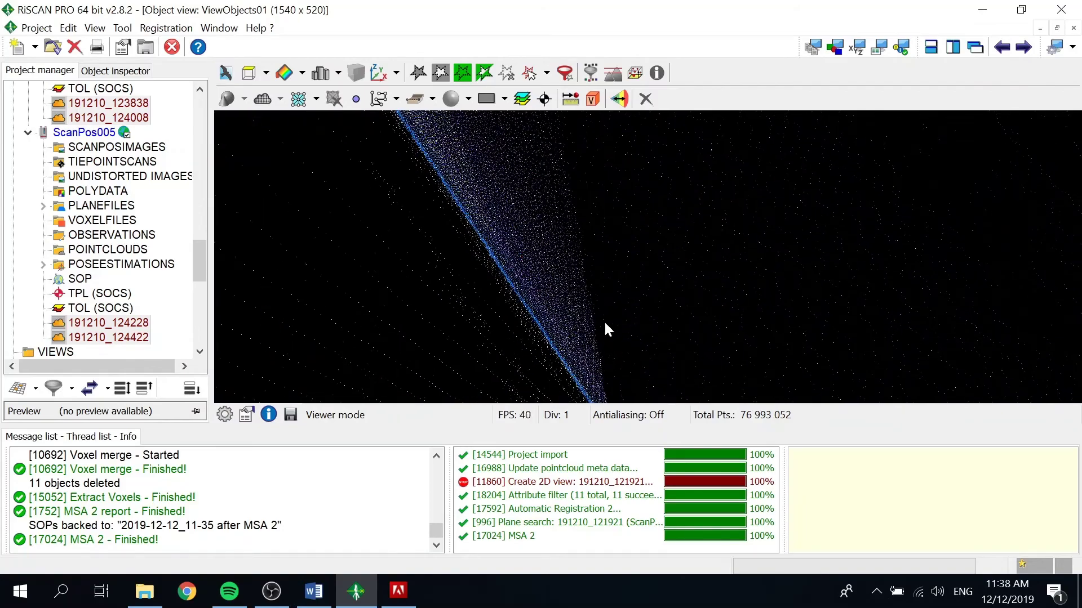
Switch the 3D view to perspective projection and examine the scan alignment along the building's long wall, beams and corner
left_click(330, 74)
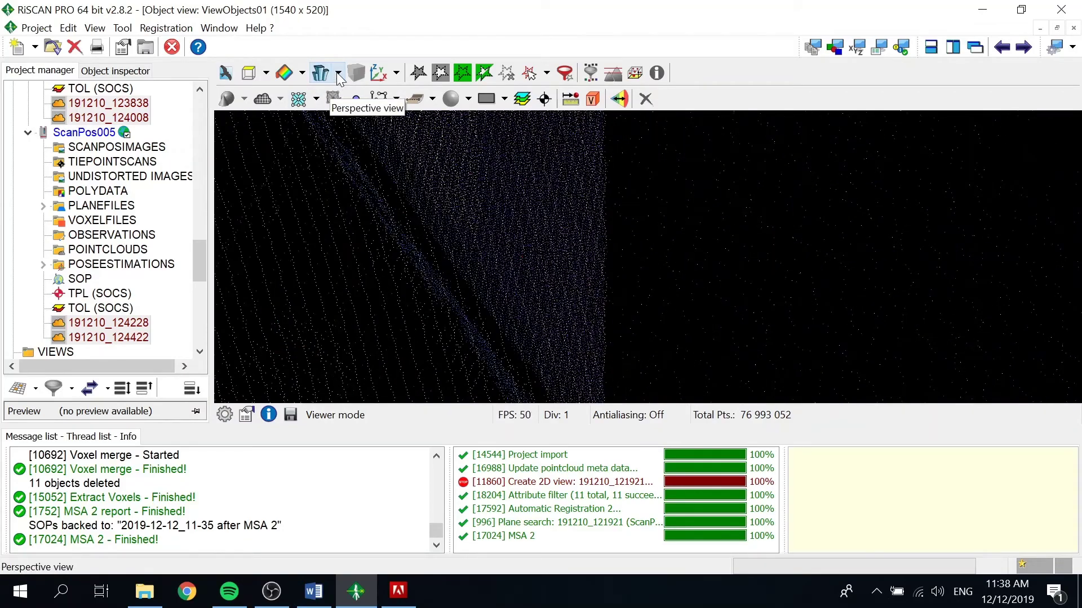
left_click_drag(668, 290, 683, 307)
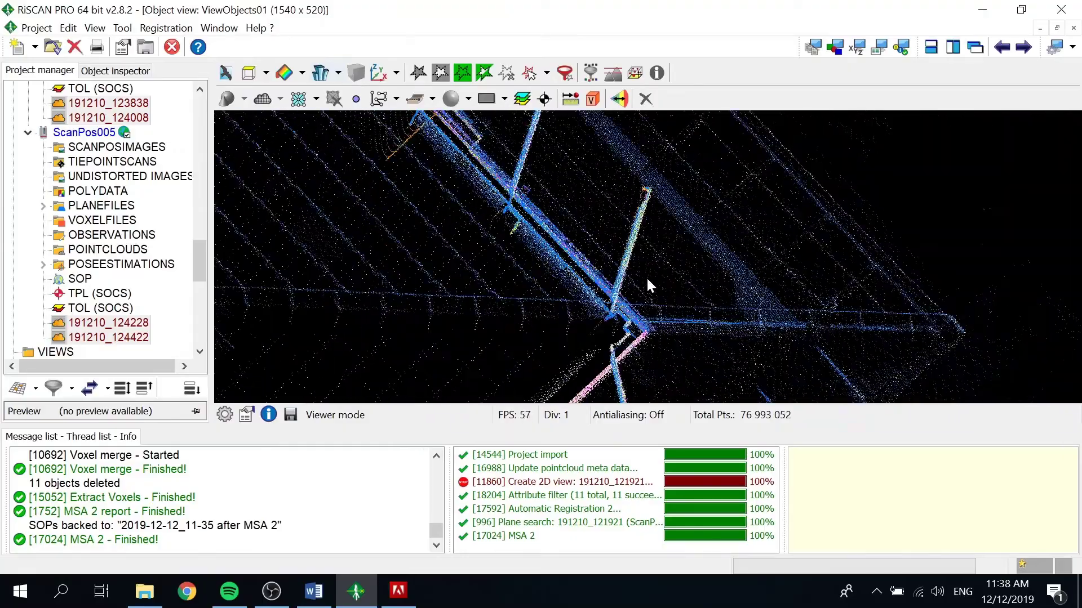
left_click_drag(645, 276, 623, 313)
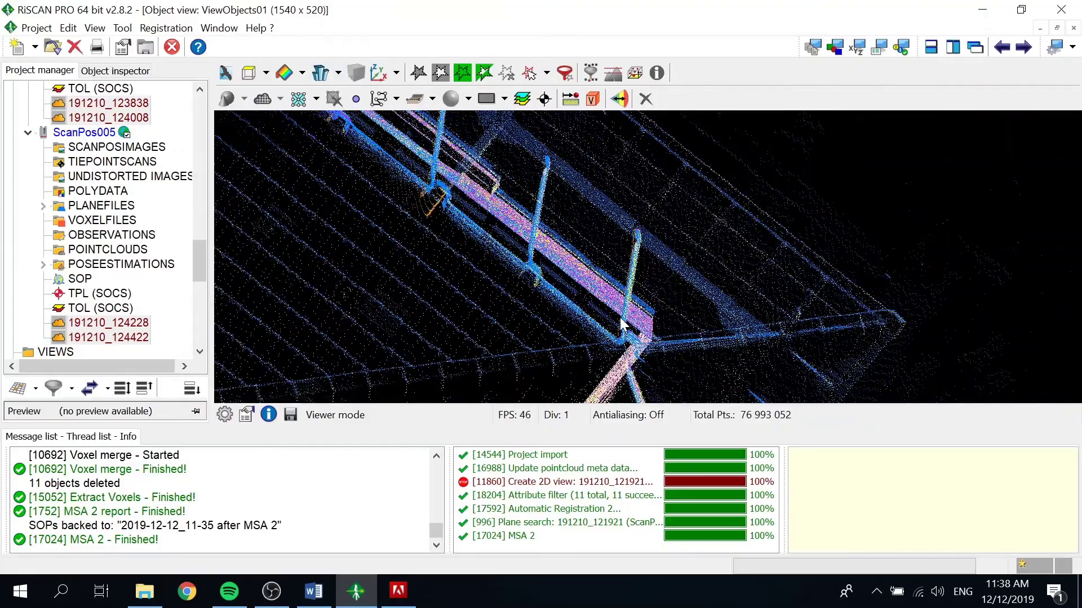
scroll(614, 309, "up", 5)
mouse_move(499, 337)
left_mouse_down()
mouse_move(500, 321)
mouse_move(507, 328)
left_mouse_up()
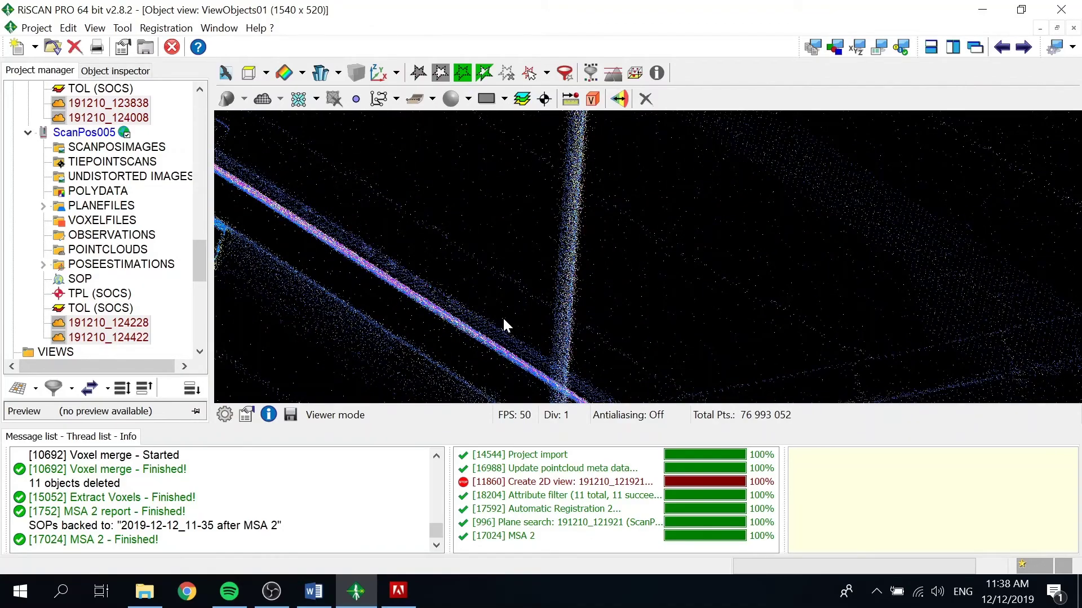
left_click_drag(502, 317, 536, 313)
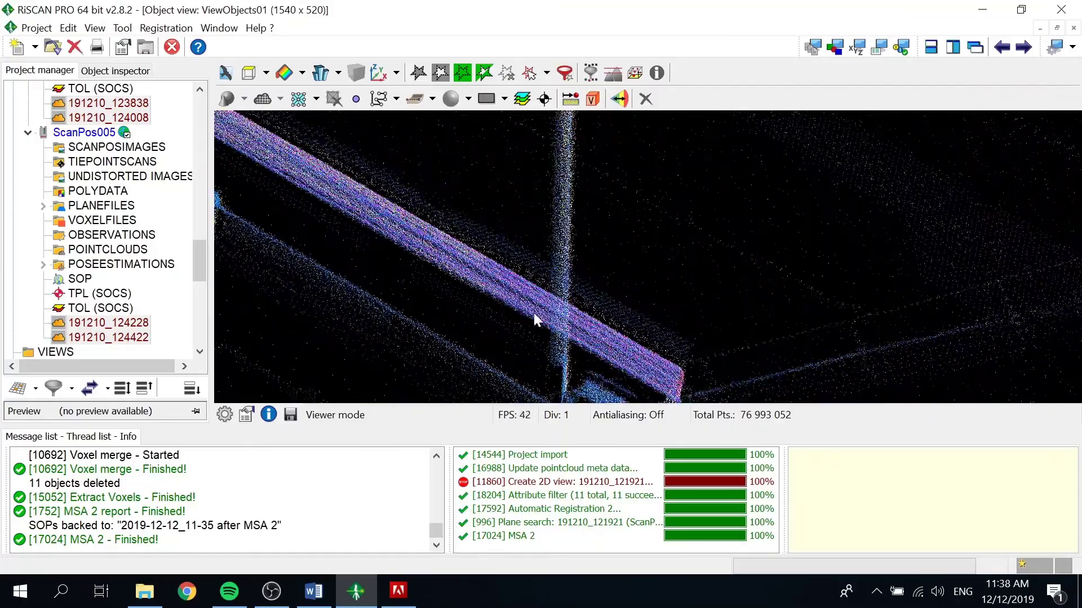
Switch to the Word notes and, leaving a blank line below Multi station adjustment 2, add "Hold D and click to rotate slowly"
left_click(314, 591)
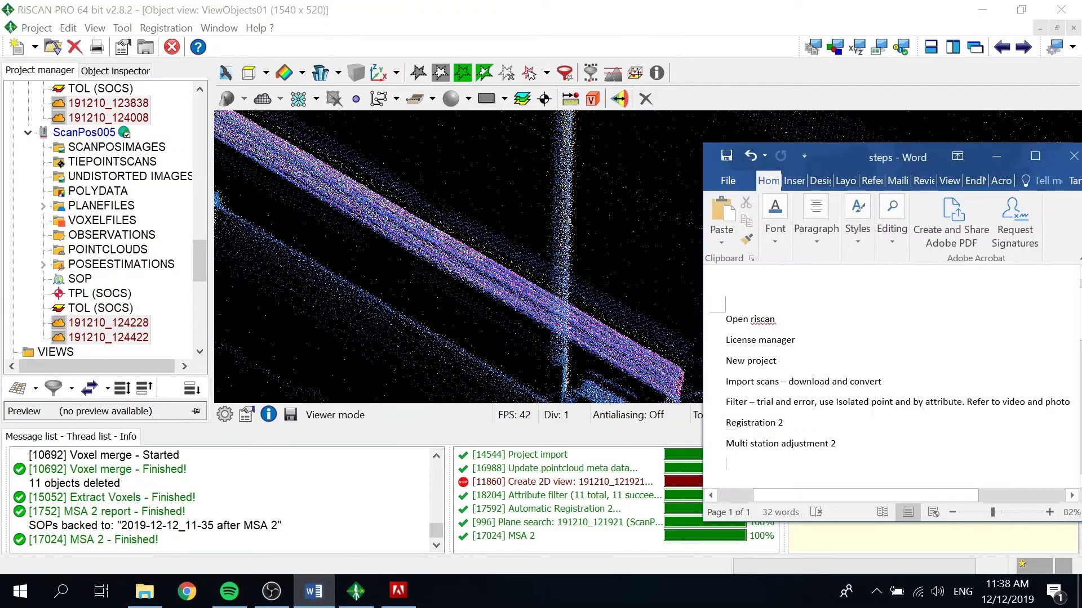
key("Return")
type("Hold D")
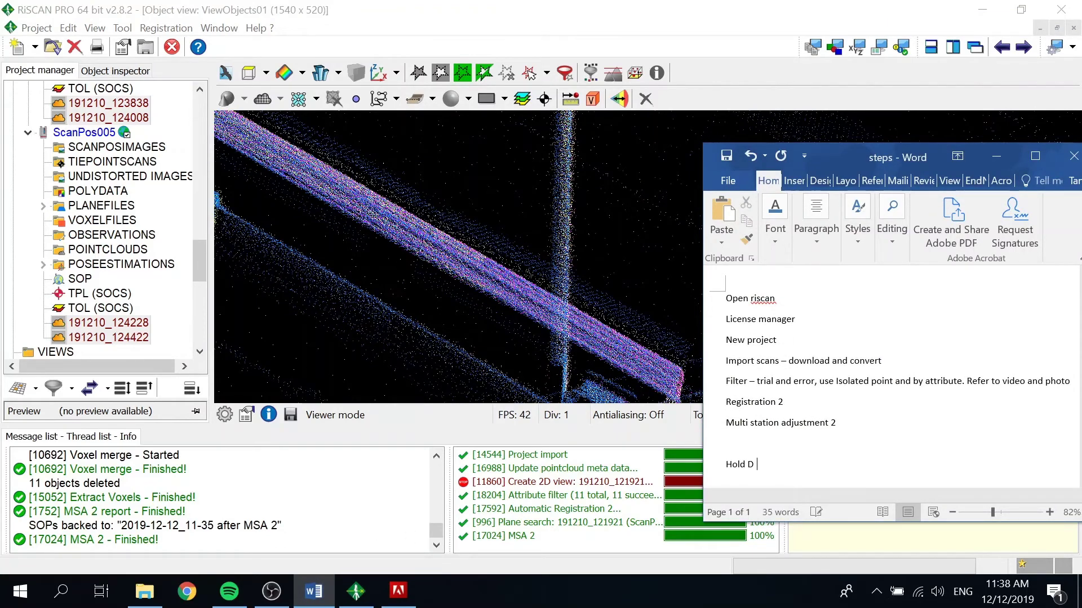
type(" and click to rotate slowly")
Check the scan entries in RiSCAN PRO's project tree, note "Find point cloud icon, 3 icons per scan. Then click select all" in Word, and save
left_click(246, 10)
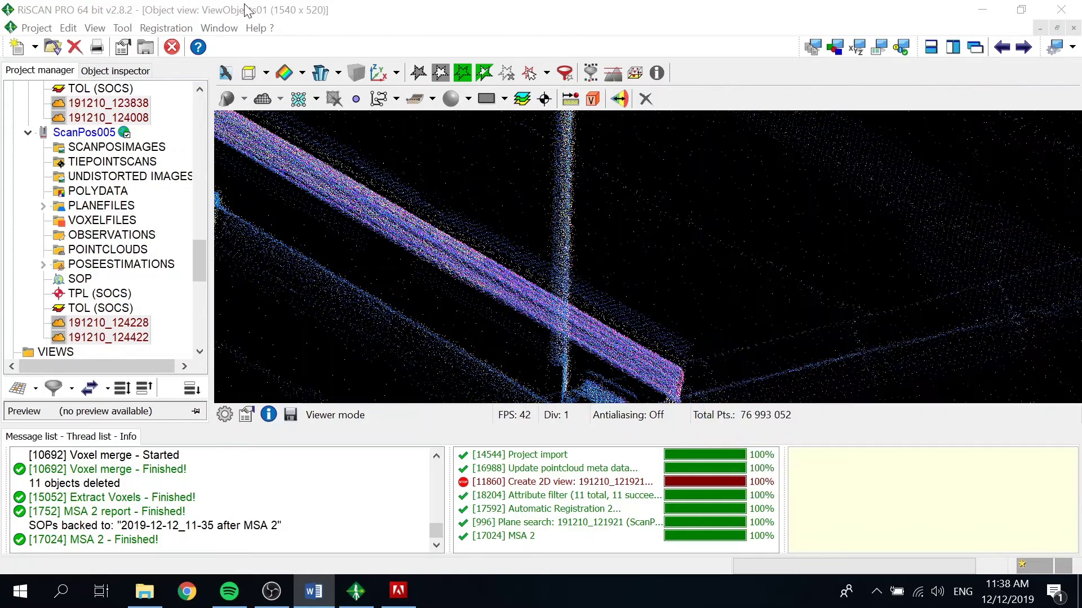
left_click_drag(199, 255, 199, 240)
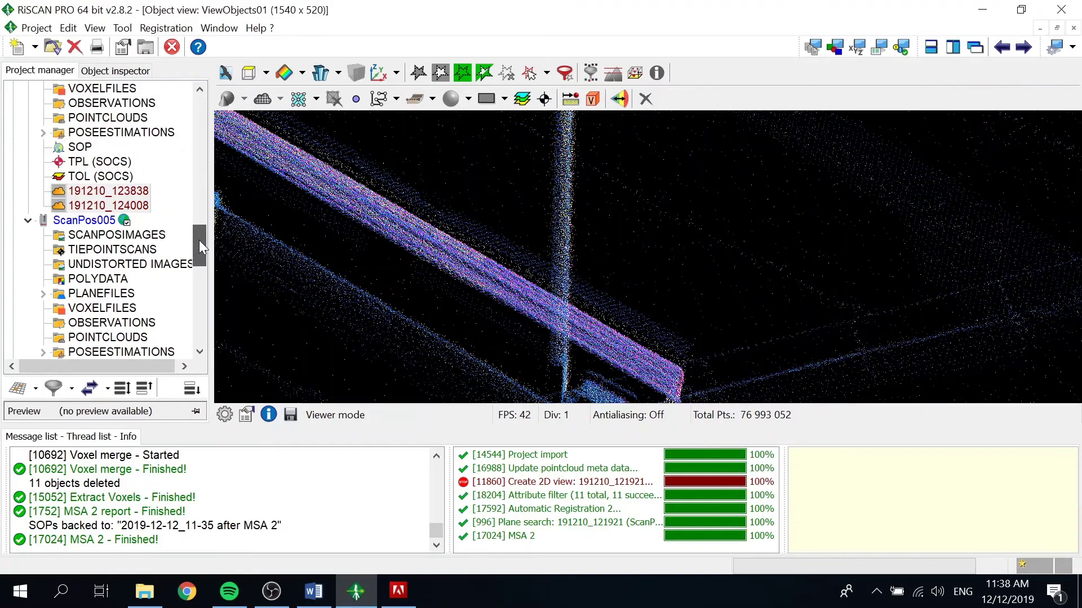
left_click(323, 602)
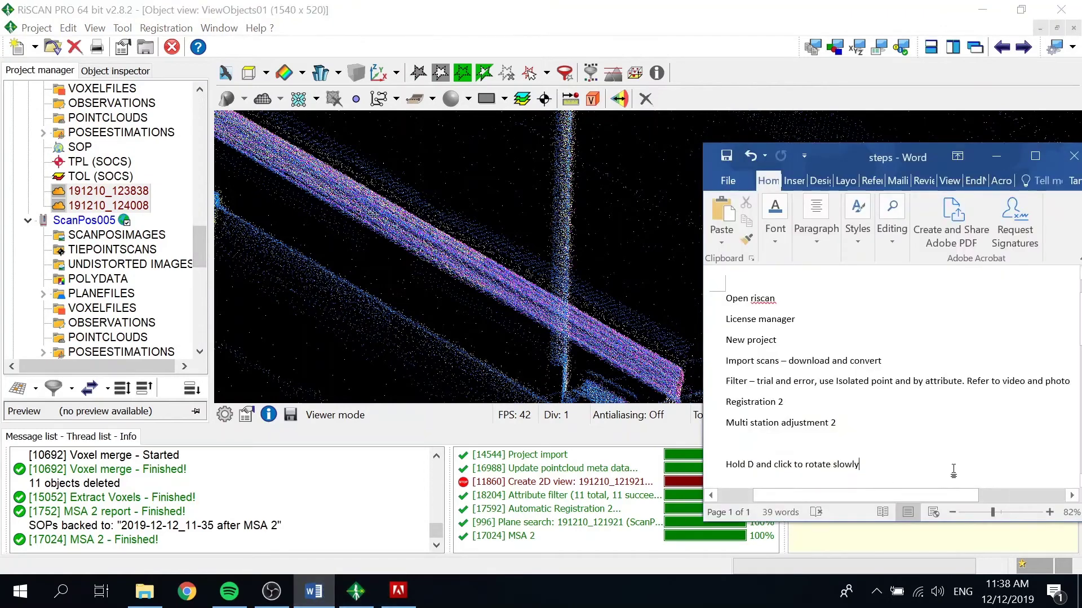
type("Find")
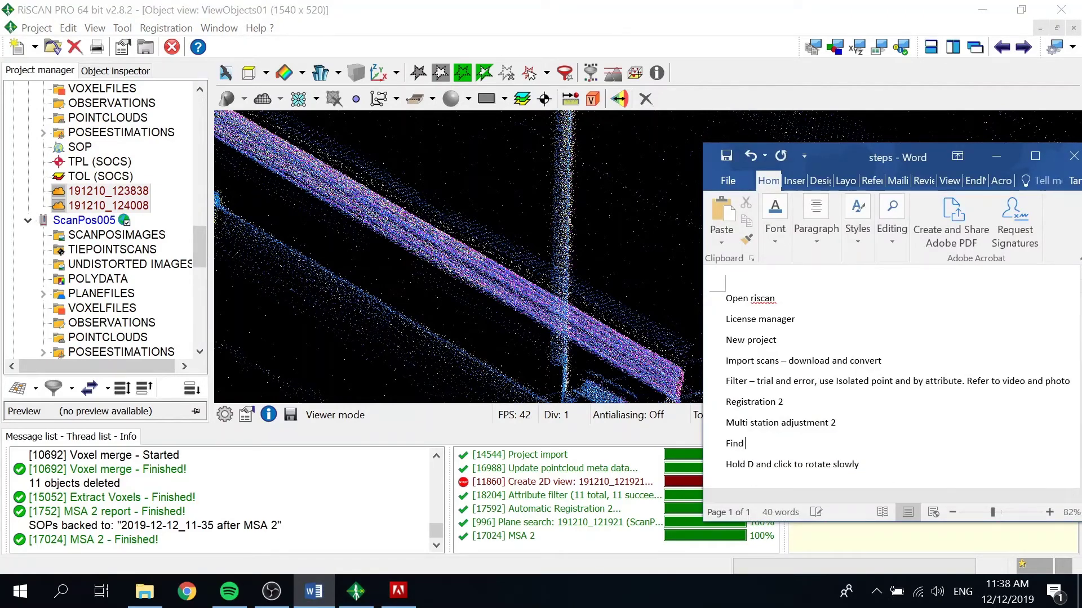
type(" p")
key("BackSpace")
type("icon, 3 icons")
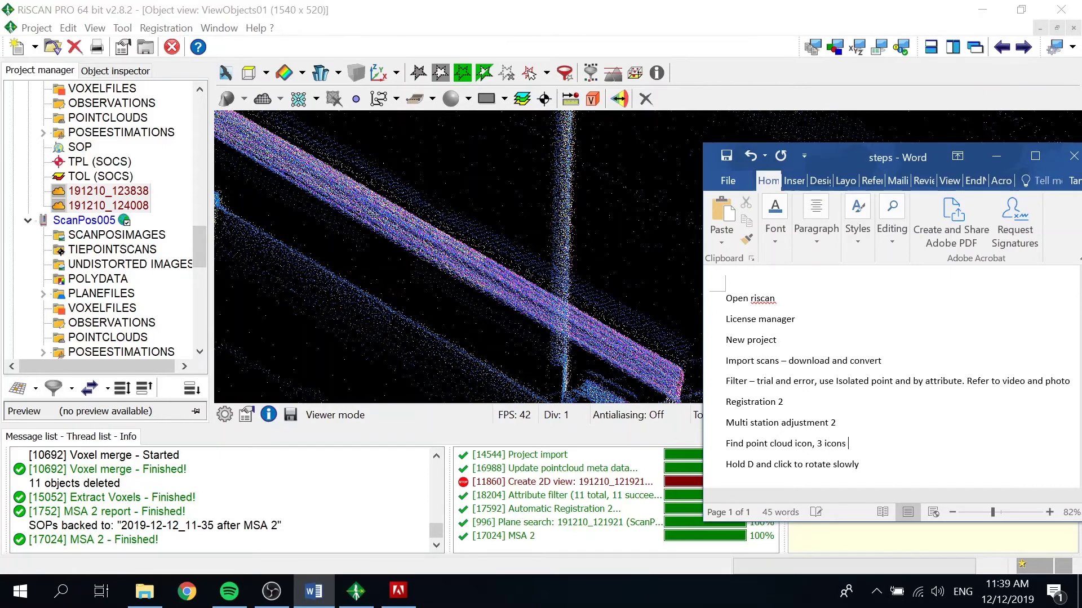
type(" per scan. Then select")
key("BackSpace")
key("BackSpace")
key("BackSpace")
key("BackSpace")
key("BackSpace")
key("BackSpace")
type("click select all")
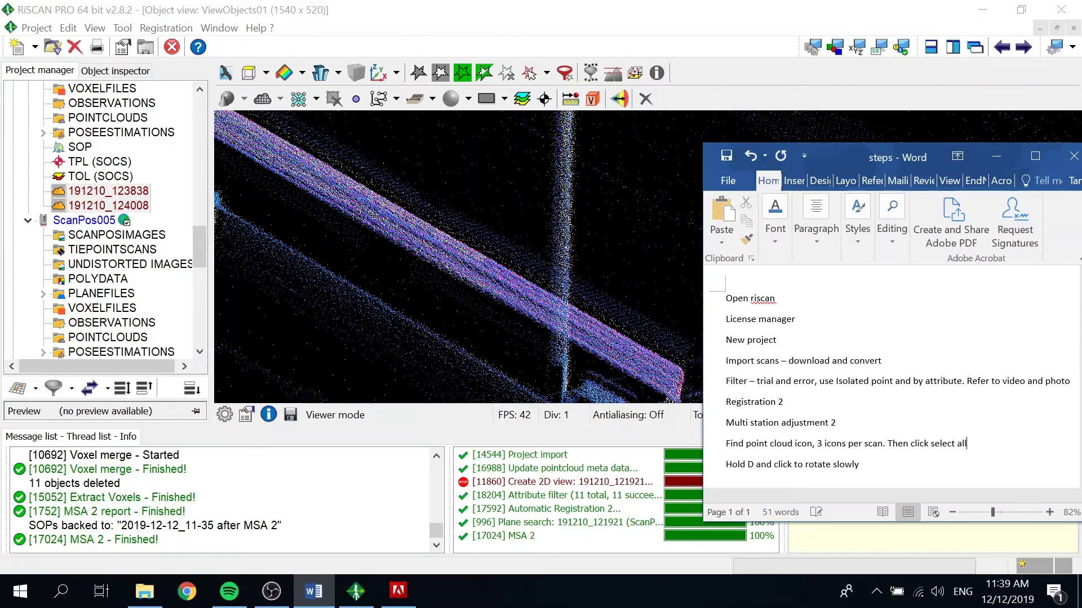
key("ctrl+s")
Add the note line "Check overlay of all scans to see if they are aligned to satisfaction" above the rotation note
key("Return")
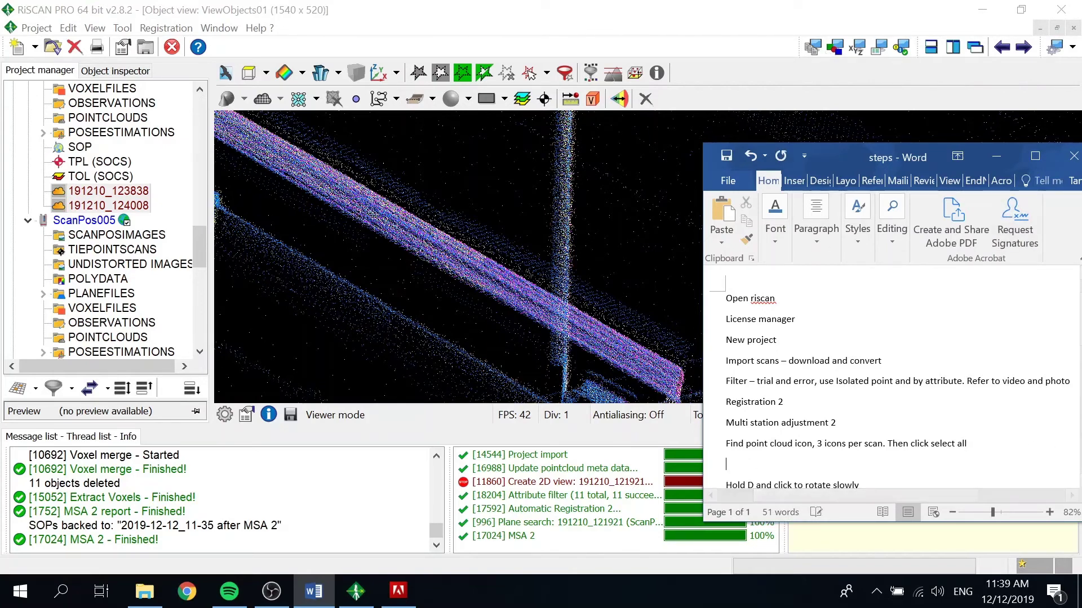
type("checl")
type(" overlay ")
type("of all scans to see i")
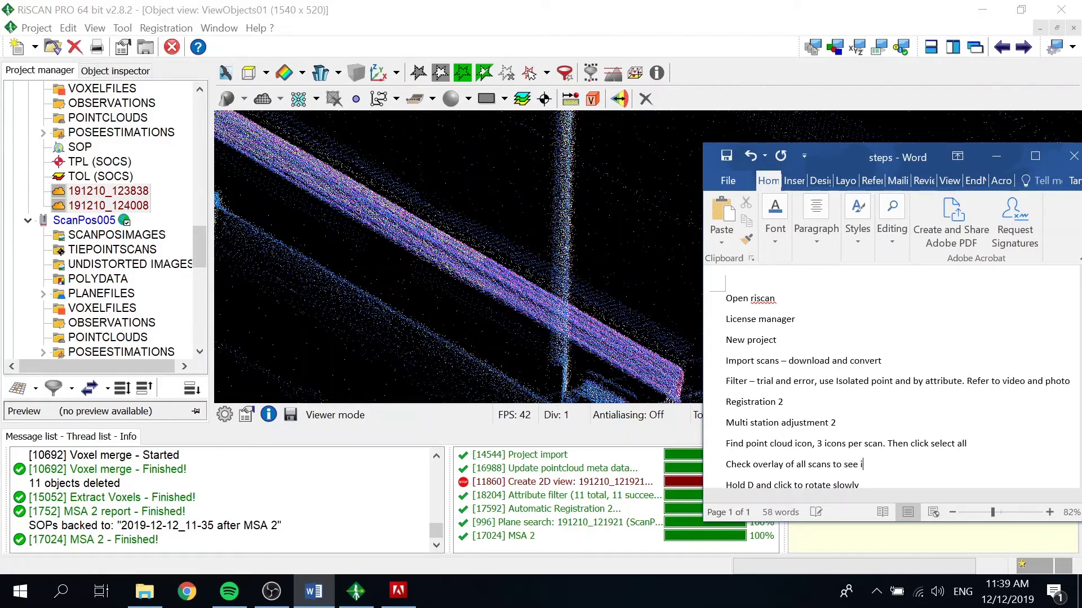
type("f they are aligned to satisfaction")
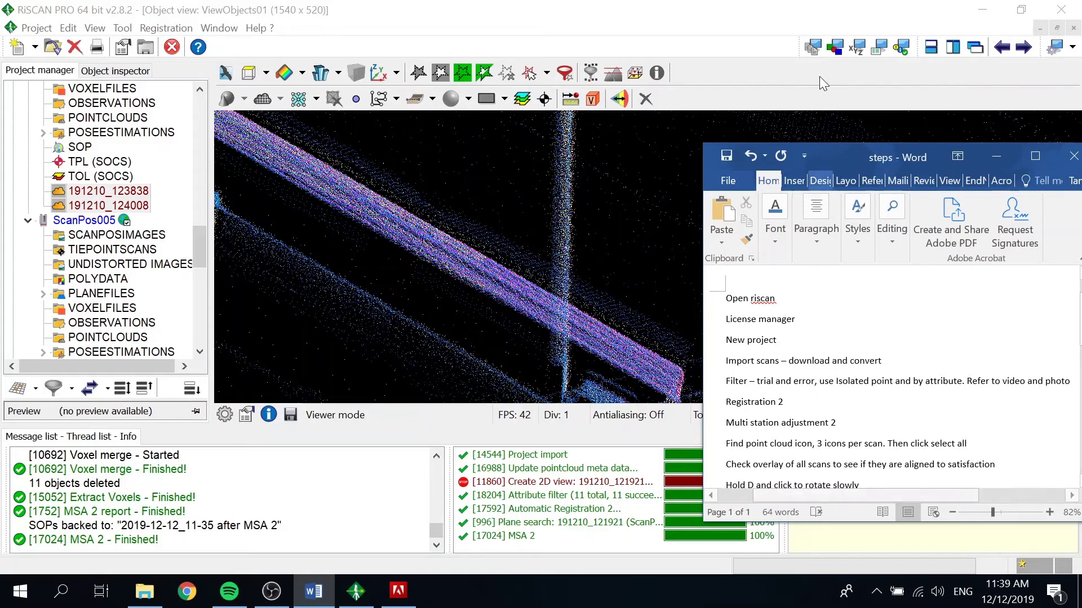
Return to RiSCAN PRO, examine the scan alignment at the building's corner, and try to open the height filter
left_click(613, 19)
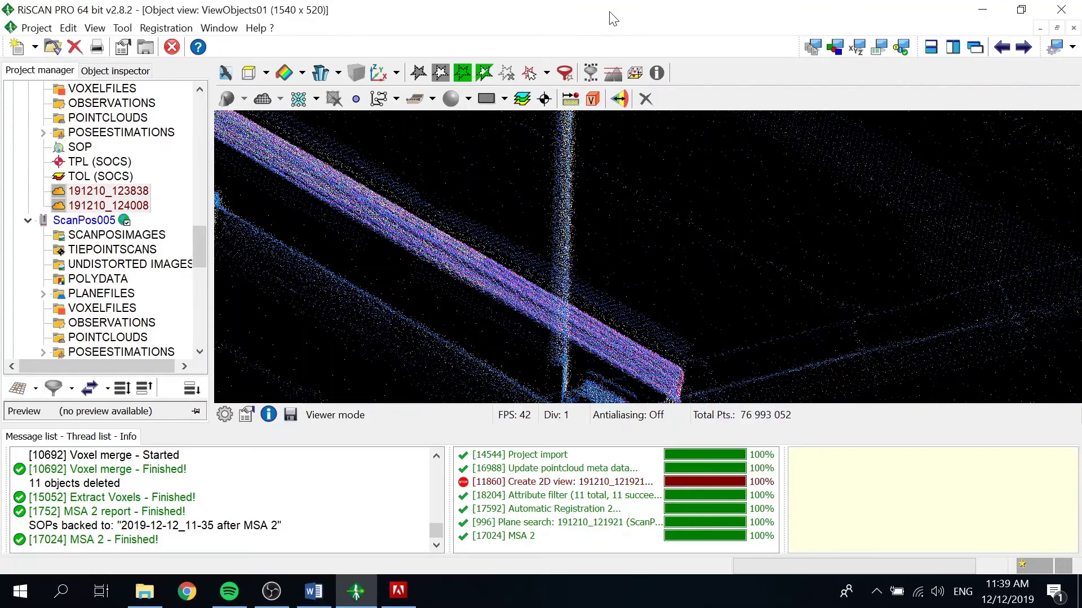
mouse_move(661, 233)
left_mouse_down()
mouse_move(618, 242)
mouse_move(669, 248)
left_mouse_up()
left_click_drag(561, 209, 616, 210)
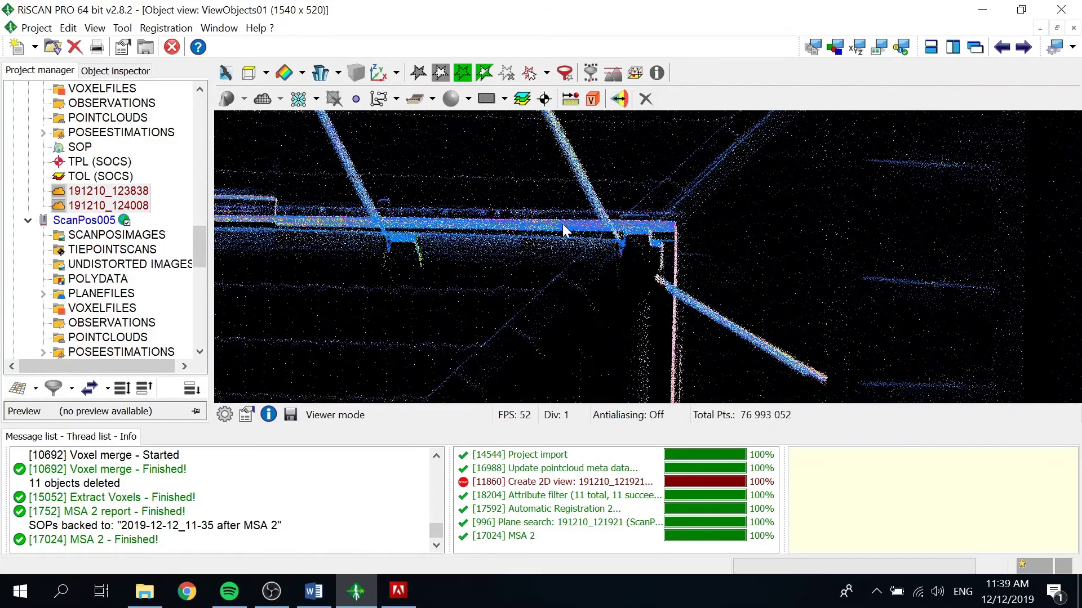
scroll(553, 223, "up", 2)
scroll(701, 269, "up", 2)
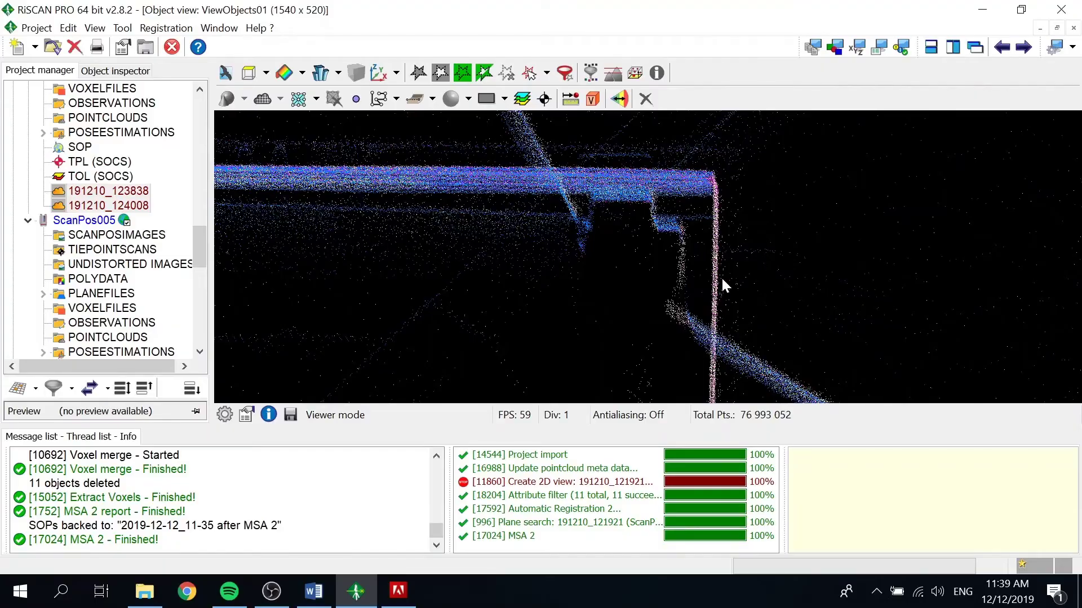
left_click_drag(722, 280, 805, 276)
scroll(802, 273, "down", 5)
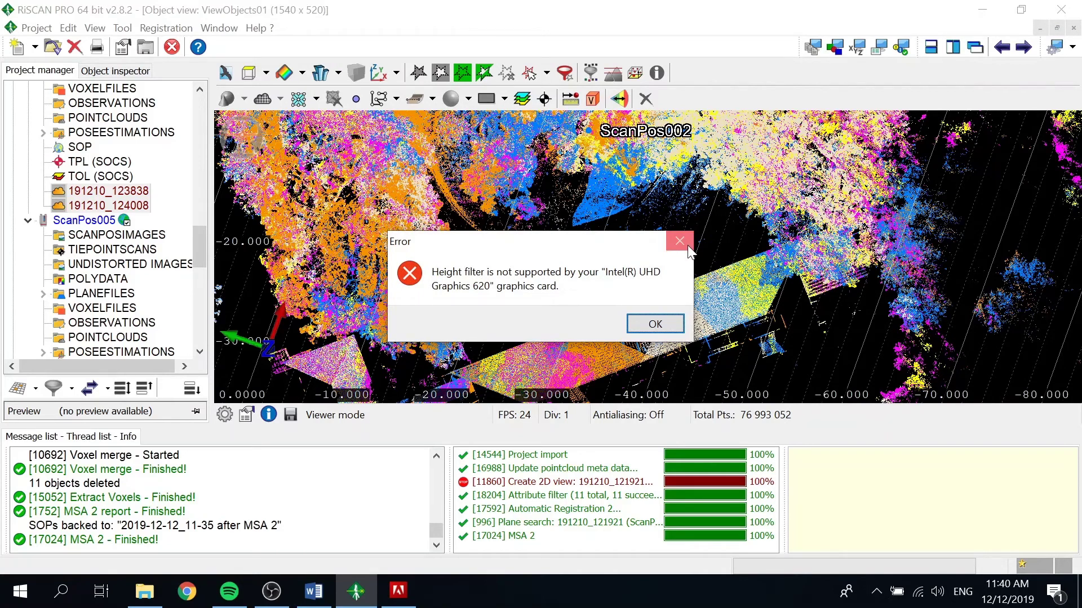
left_click(679, 242)
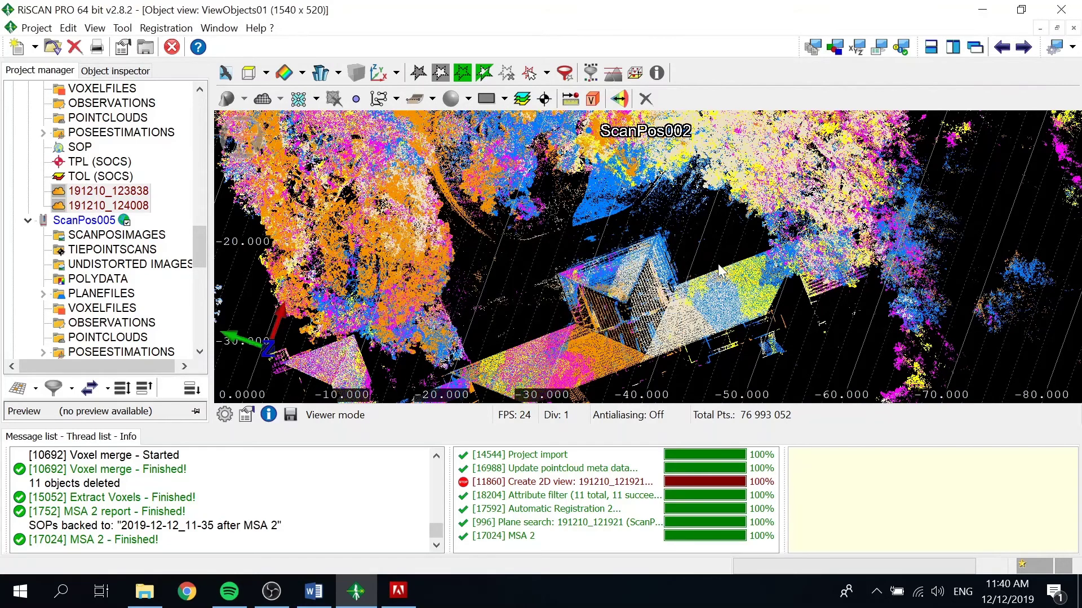
Switch to Word and add "Press H to open height filter, click and drag to desired height" below the rotation note
left_click(313, 591)
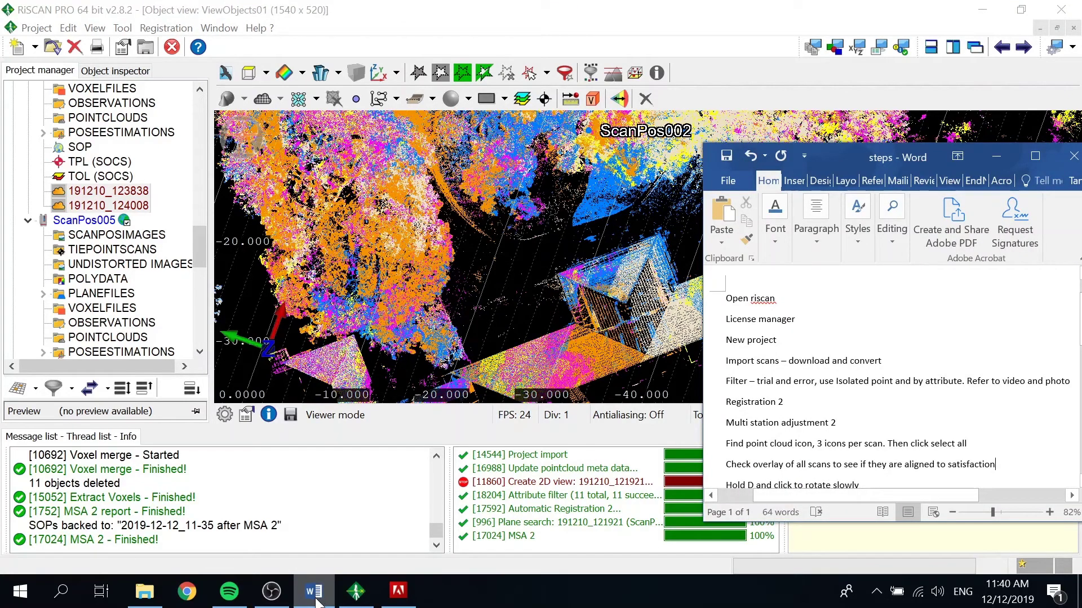
left_click(994, 464)
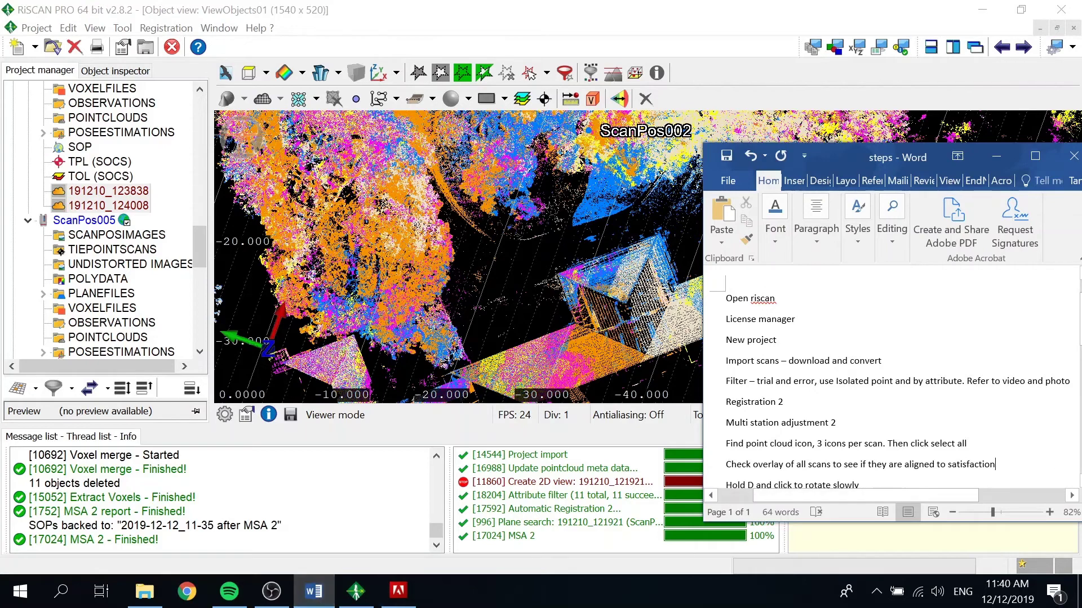
key("Down")
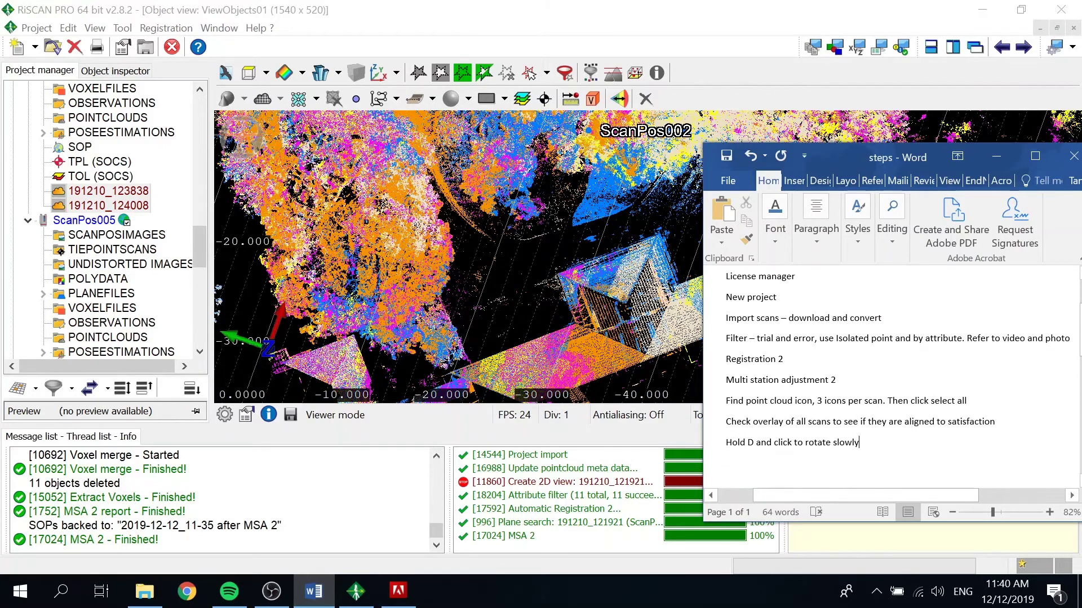
key("Return")
type("press")
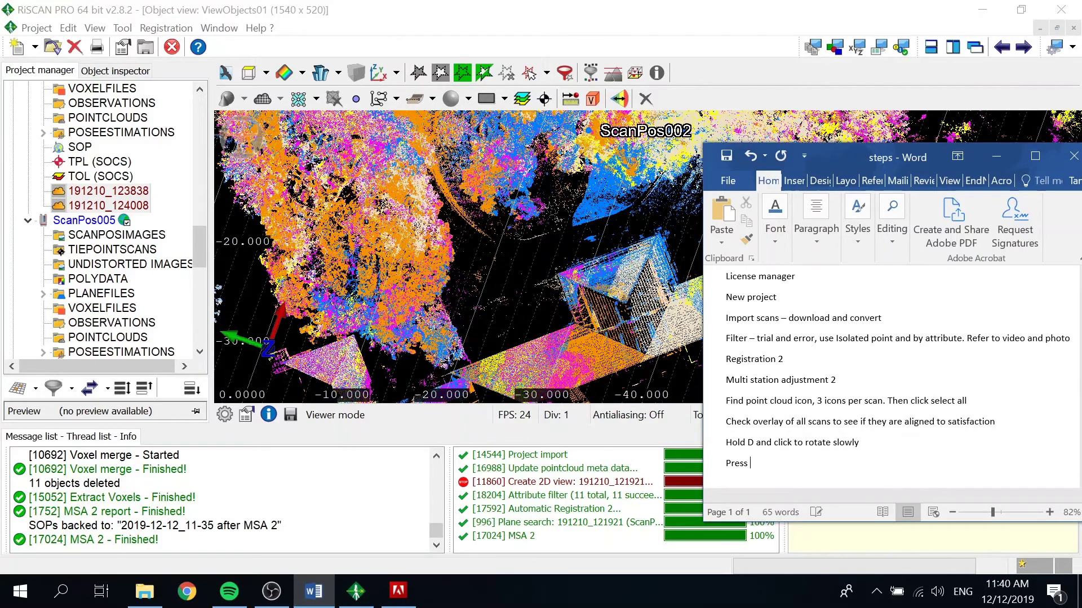
type(" H to open height filter, click and")
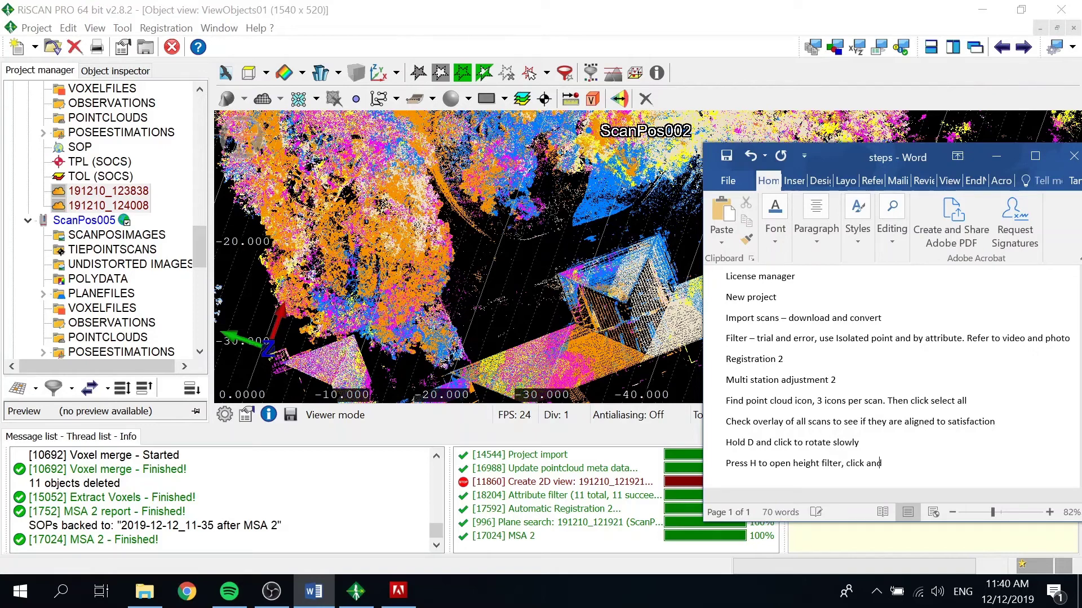
type(" drag to desired height")
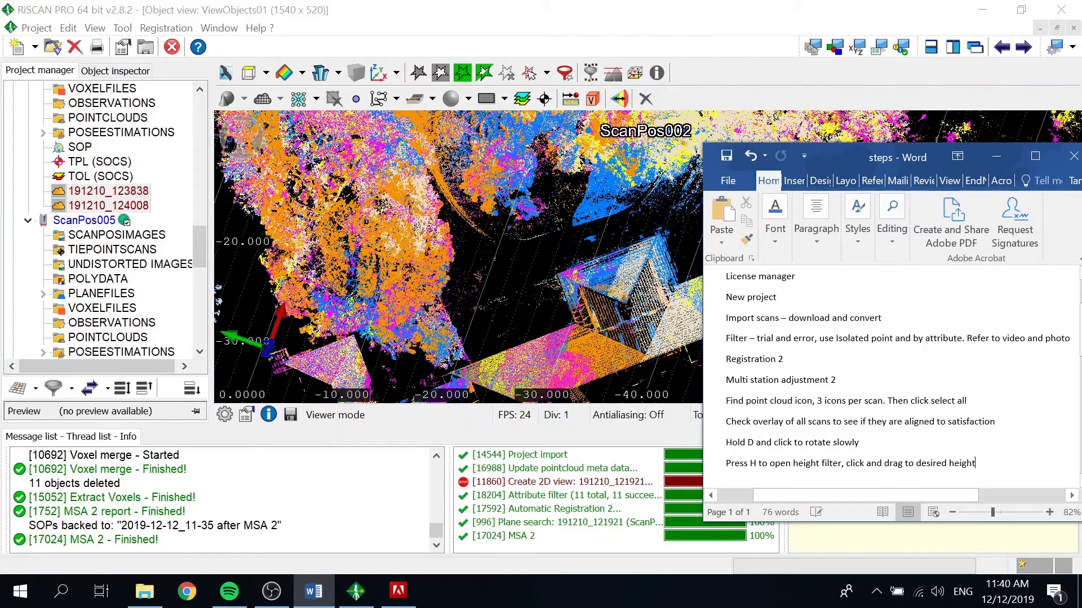
Return to RiSCAN PRO and look over the building and surrounding trees in the single-color point cloud
key("alt+Tab")
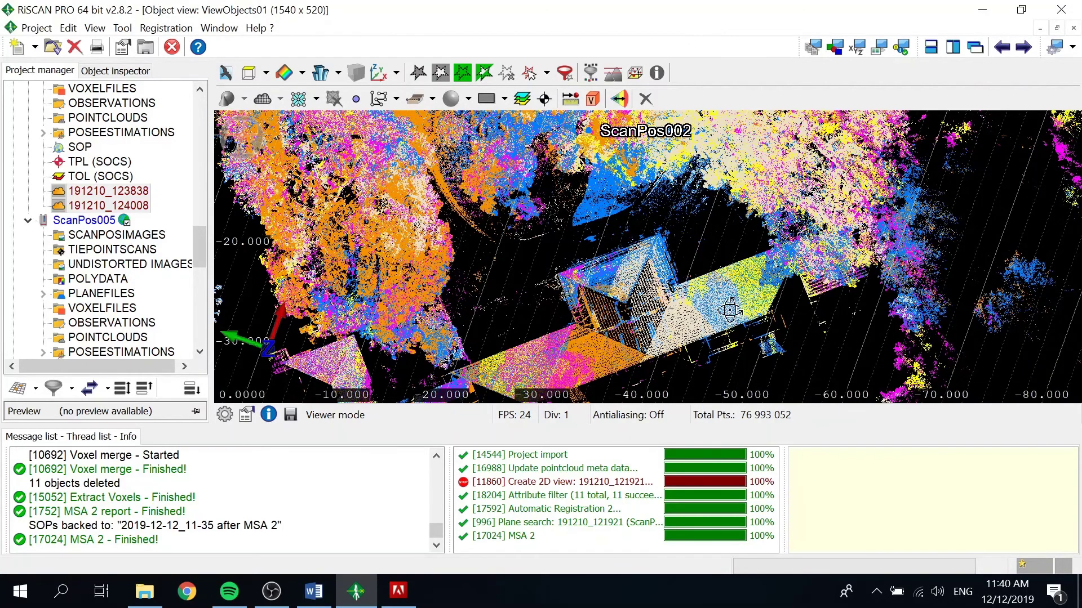
left_click_drag(734, 304, 733, 287)
scroll(771, 337, "up", 3)
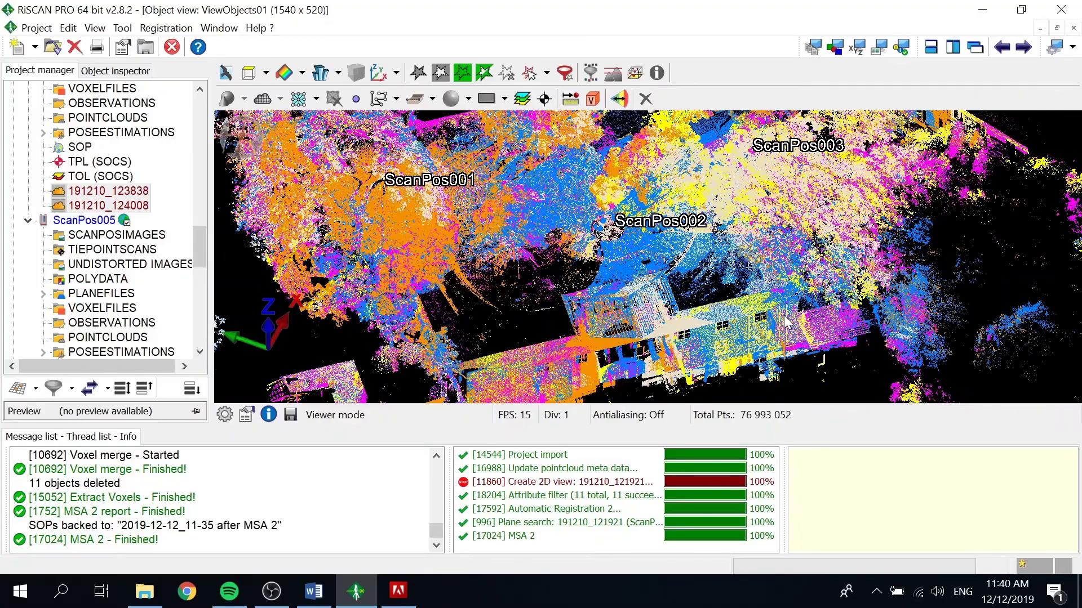
scroll(744, 275, "up", 5)
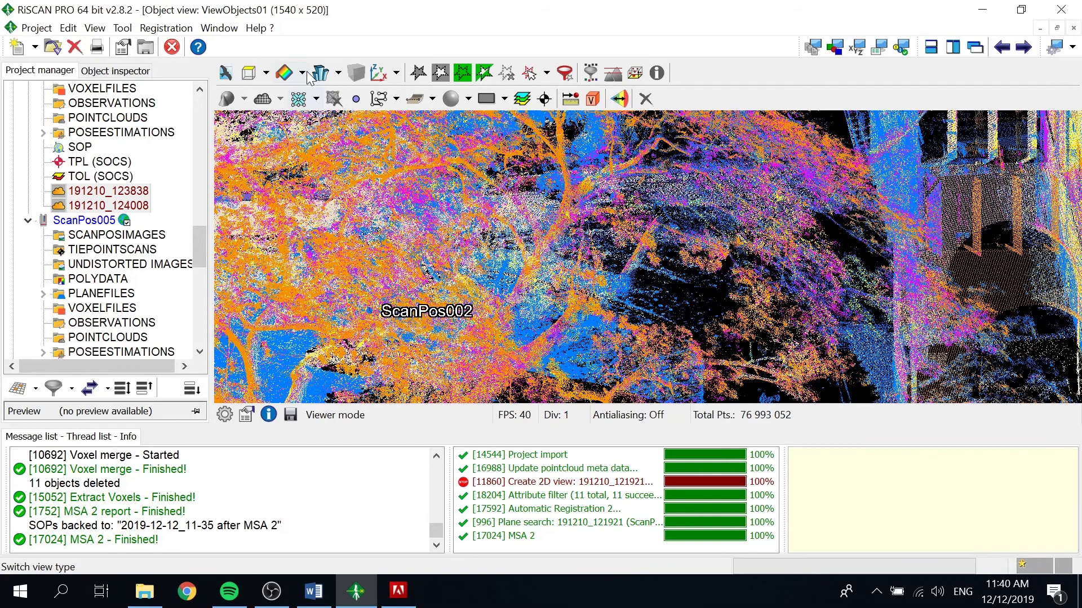
Try displaying the point clouds in True color
left_click(302, 73)
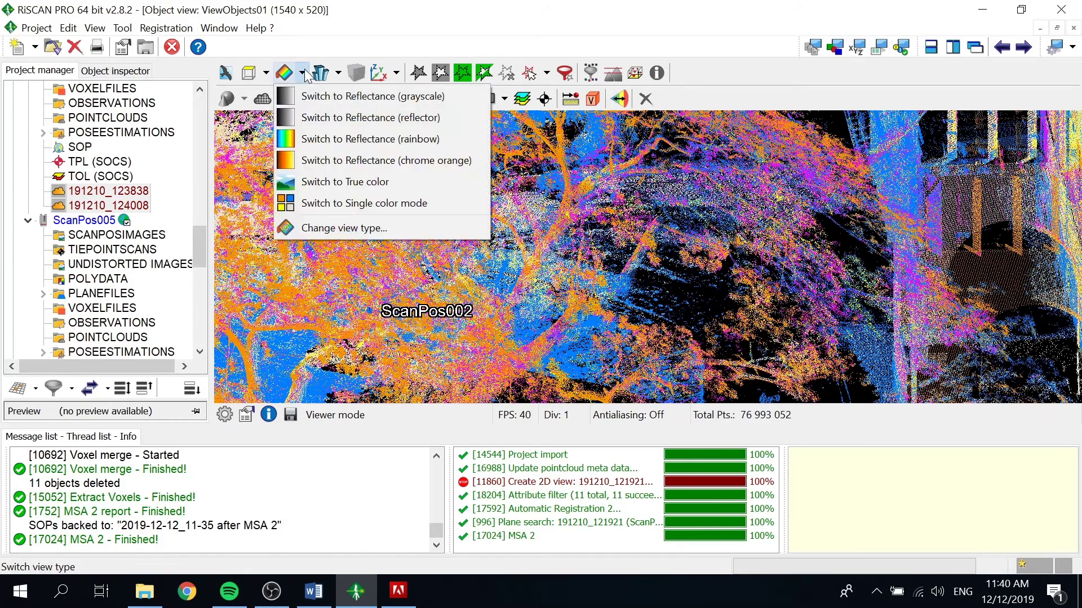
left_click(340, 182)
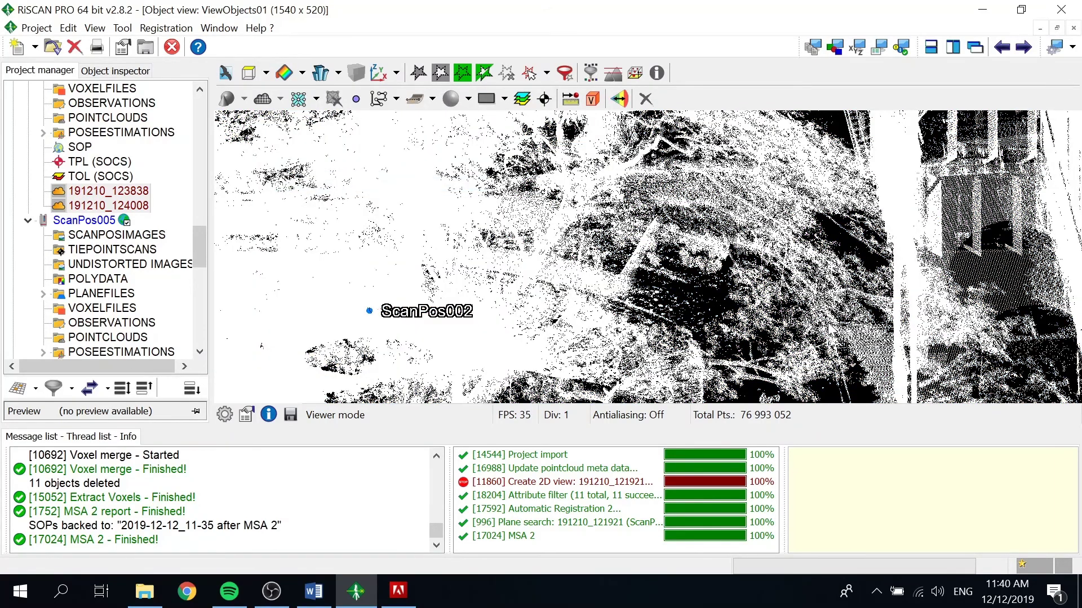
left_click_drag(743, 338, 734, 293)
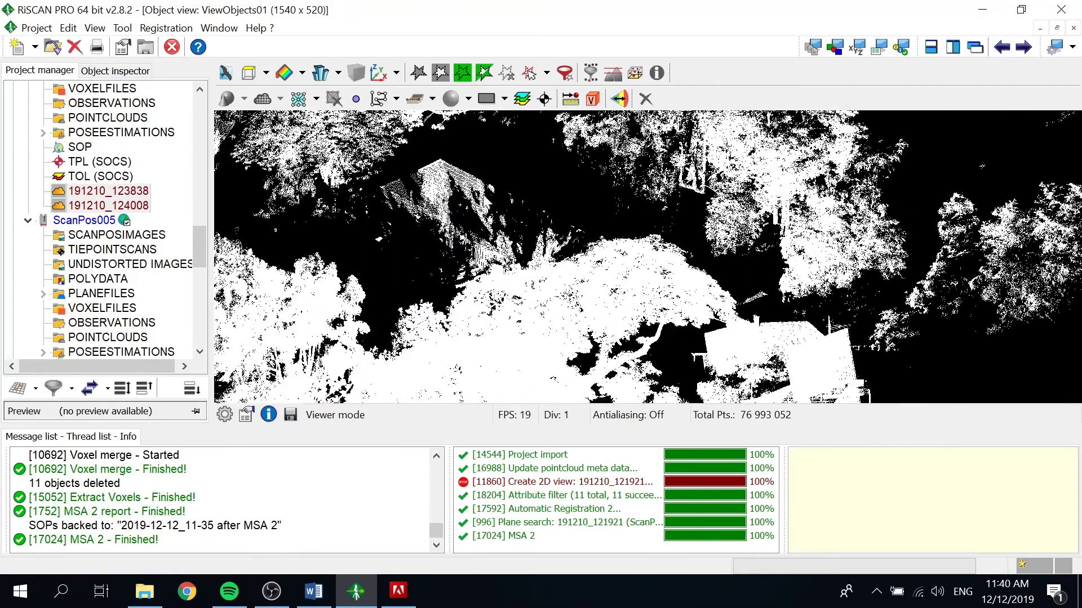
Recolor the point clouds using Reflectance (rainbow)
left_click(302, 73)
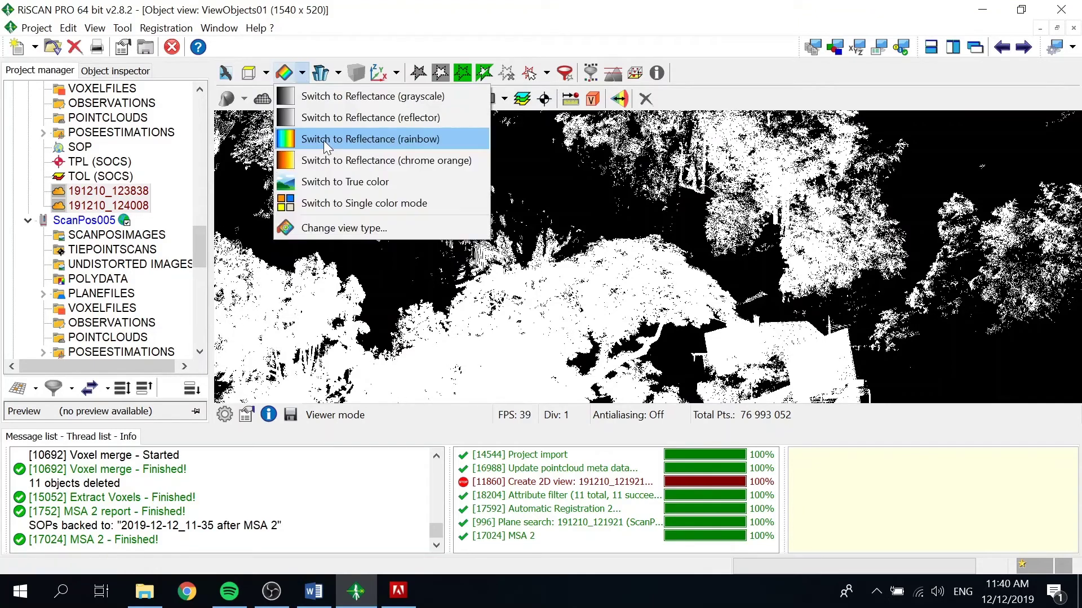
left_click(323, 139)
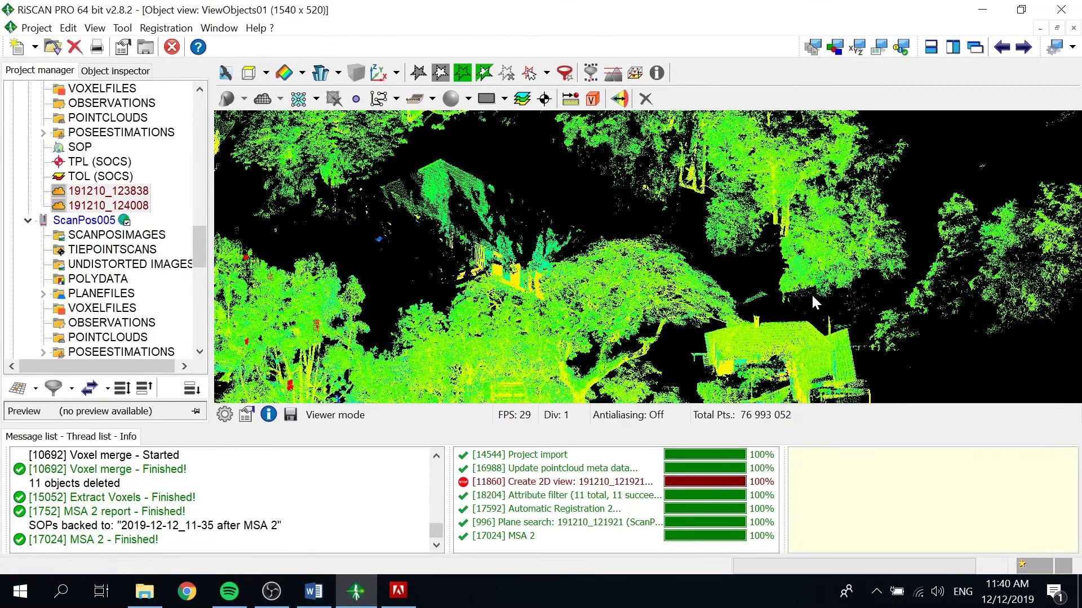
Inspect the reflectance-colored point cloud from several angles, covering the trees, the buildings and the area around the scan positions
left_click_drag(783, 315, 704, 350)
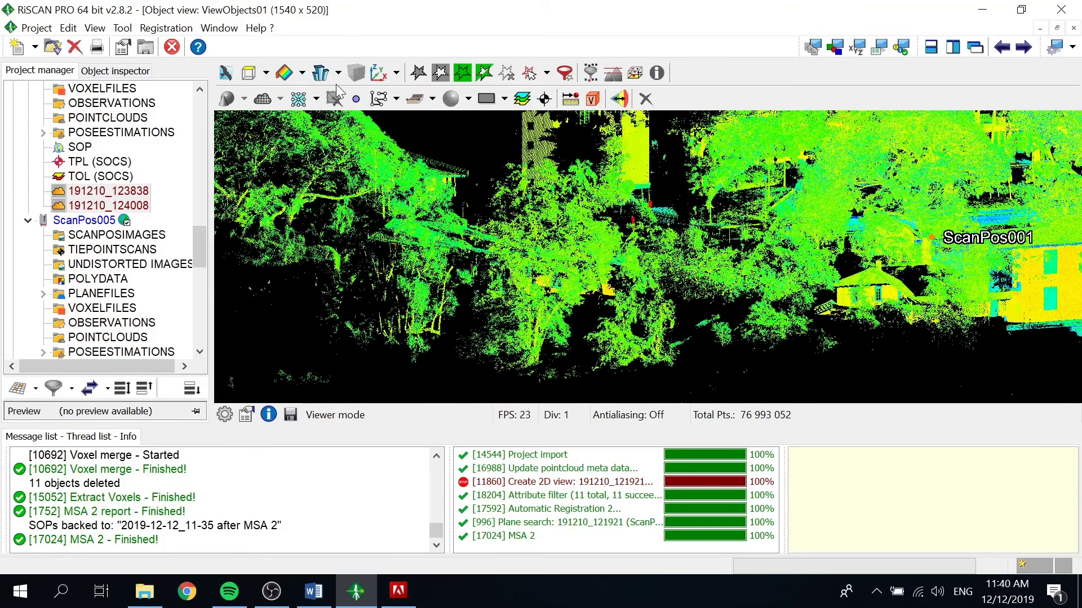
left_click(336, 74)
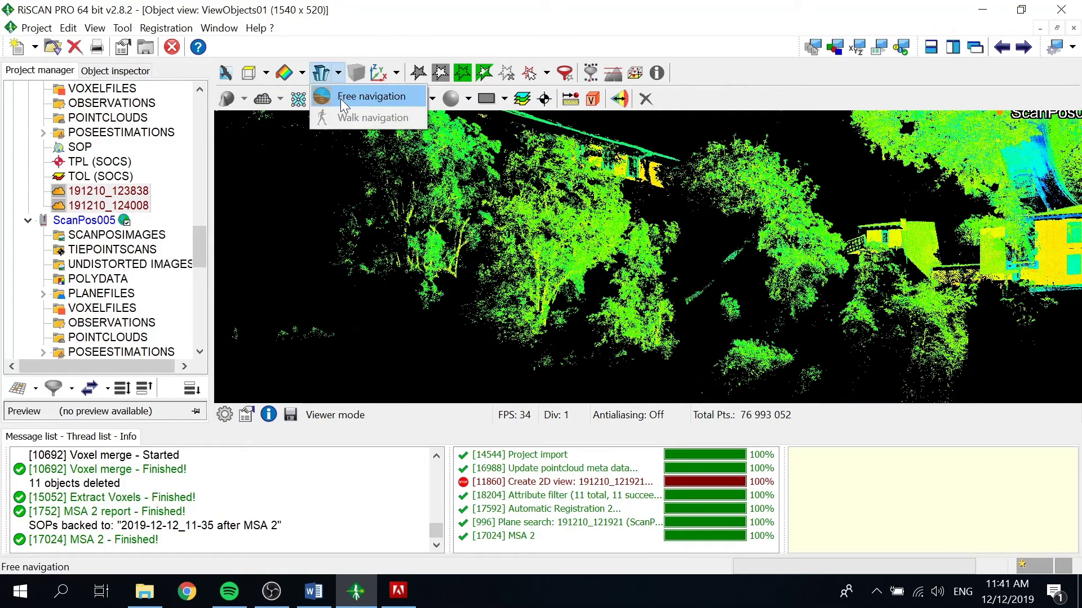
left_click(341, 97)
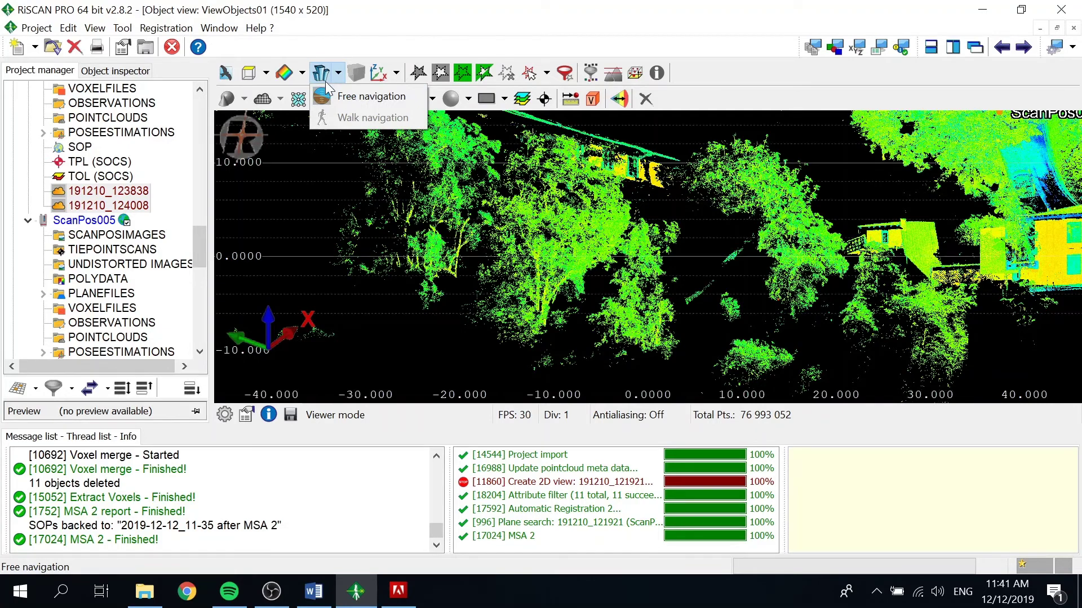
left_click(265, 74)
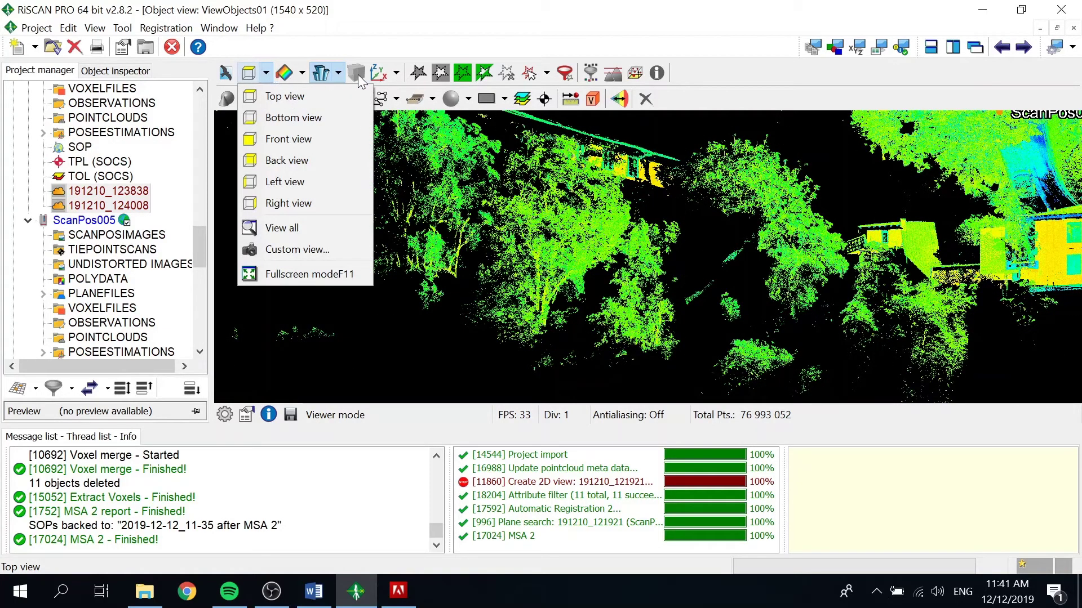
left_click(492, 59)
mouse_move(801, 314)
left_mouse_down()
mouse_move(798, 326)
mouse_move(787, 303)
left_mouse_up()
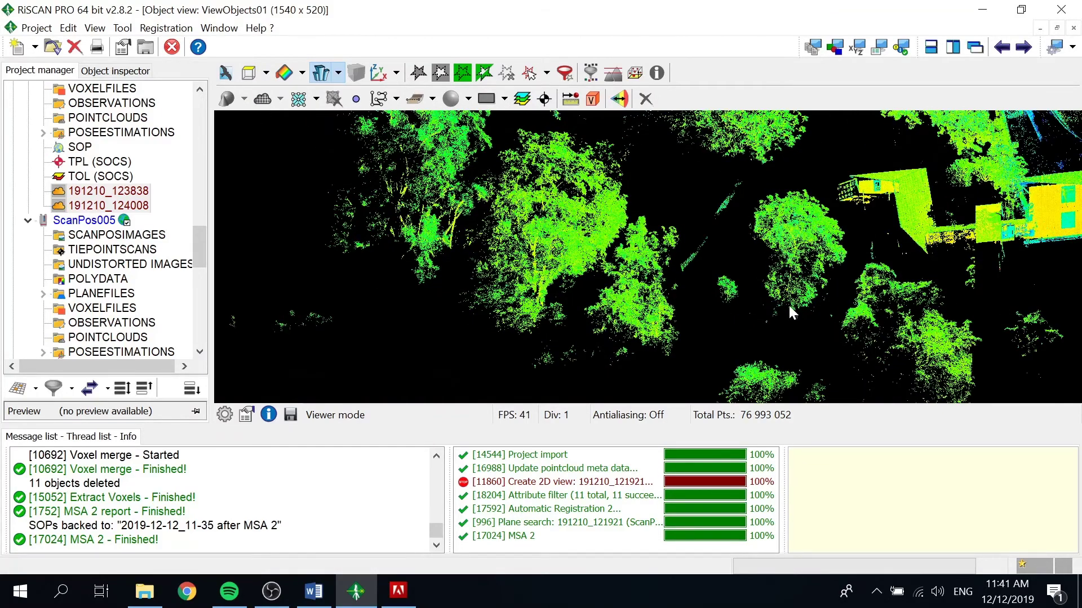
scroll(787, 303, "down", 3)
left_click_drag(818, 270, 728, 236)
scroll(728, 236, "up", 5)
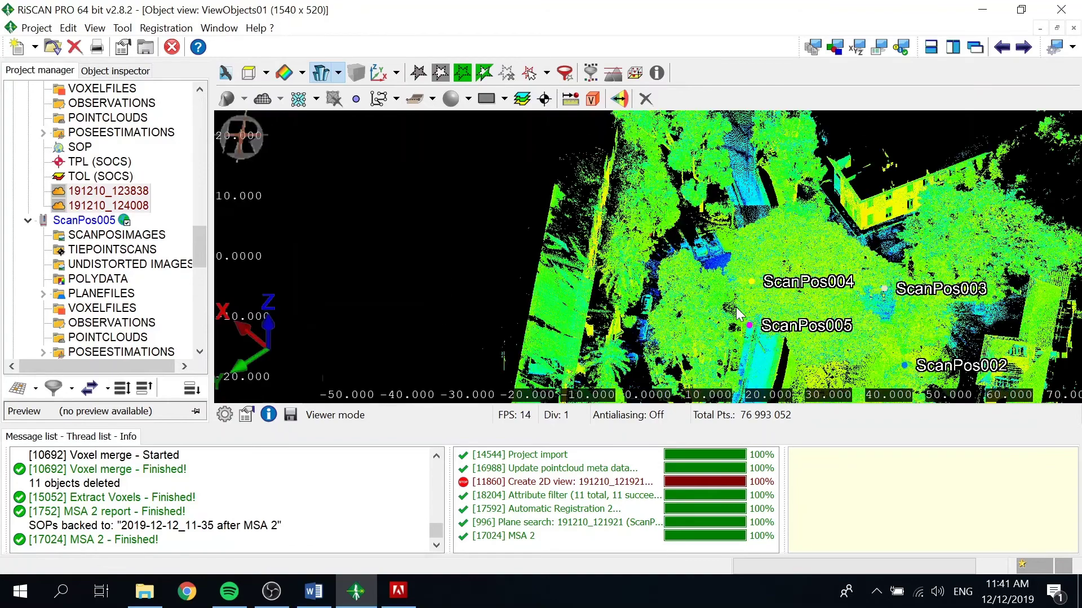
left_click(271, 592)
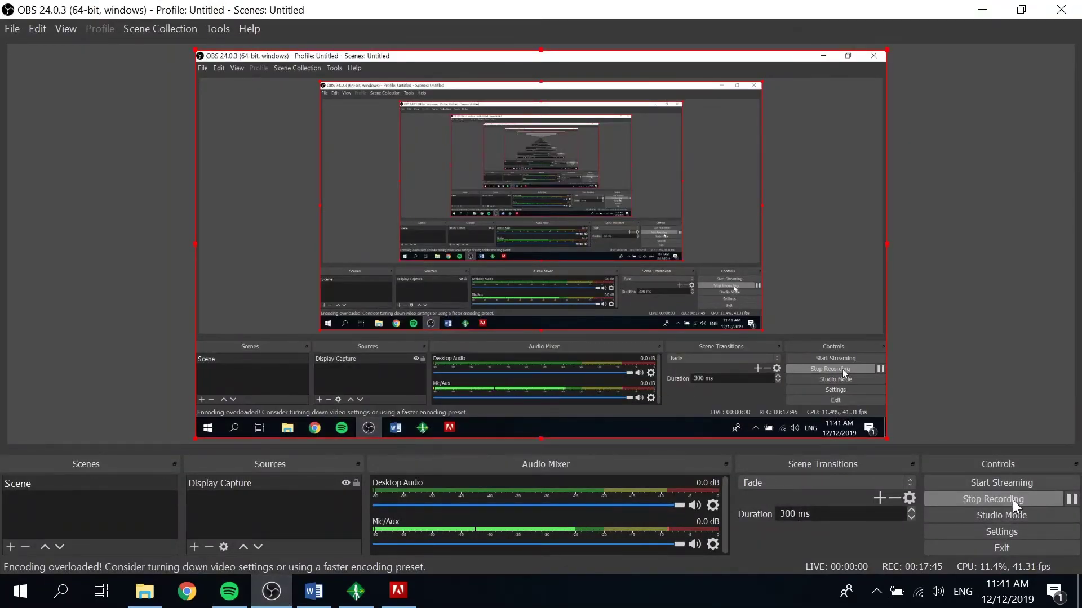
left_click(1013, 499)
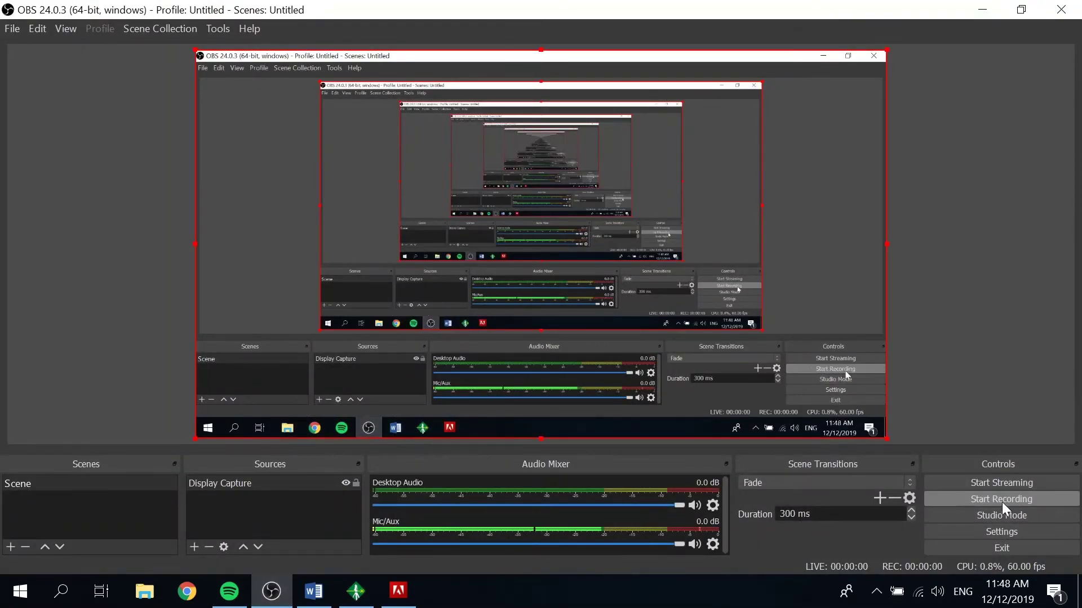
left_click(1002, 499)
mouse_move(344, 600)
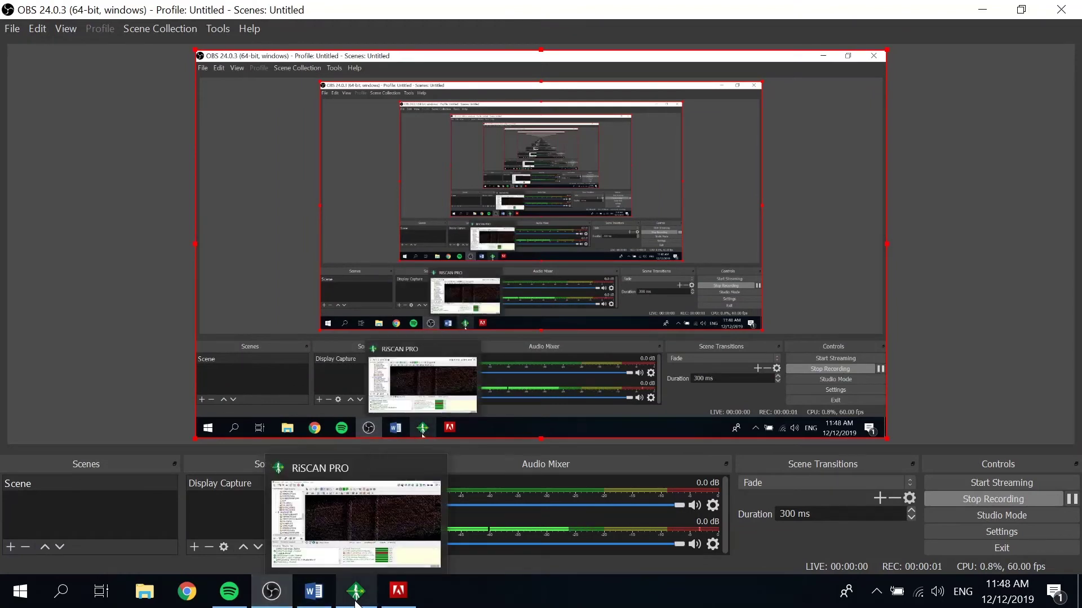
Switch to RiSCAN PRO, cancel the Delete (filter) points dialog and collapse all scan positions in the project tree
left_click(358, 527)
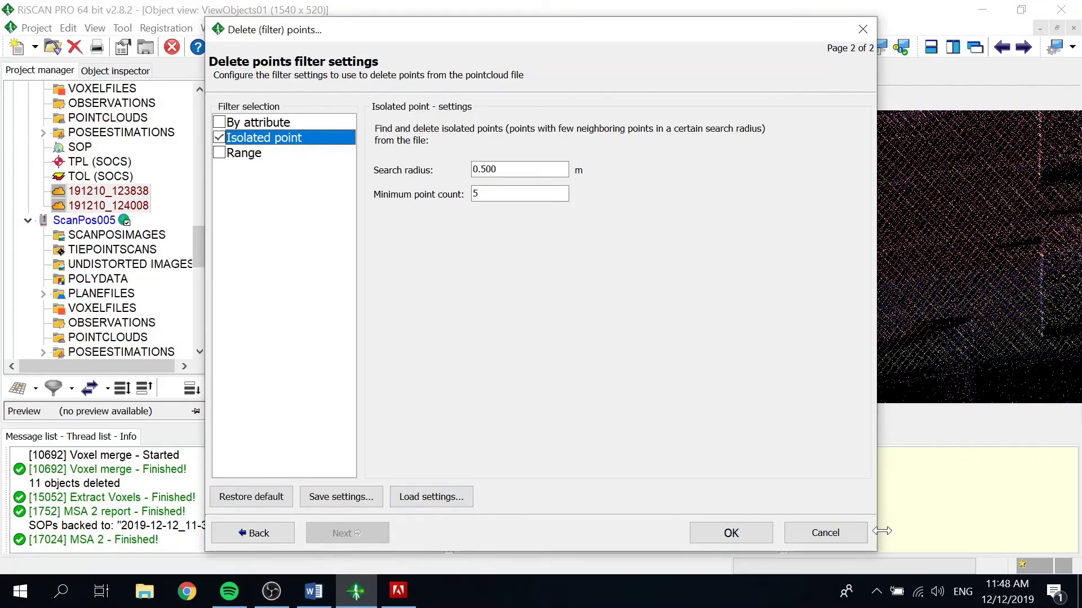
left_click(846, 533)
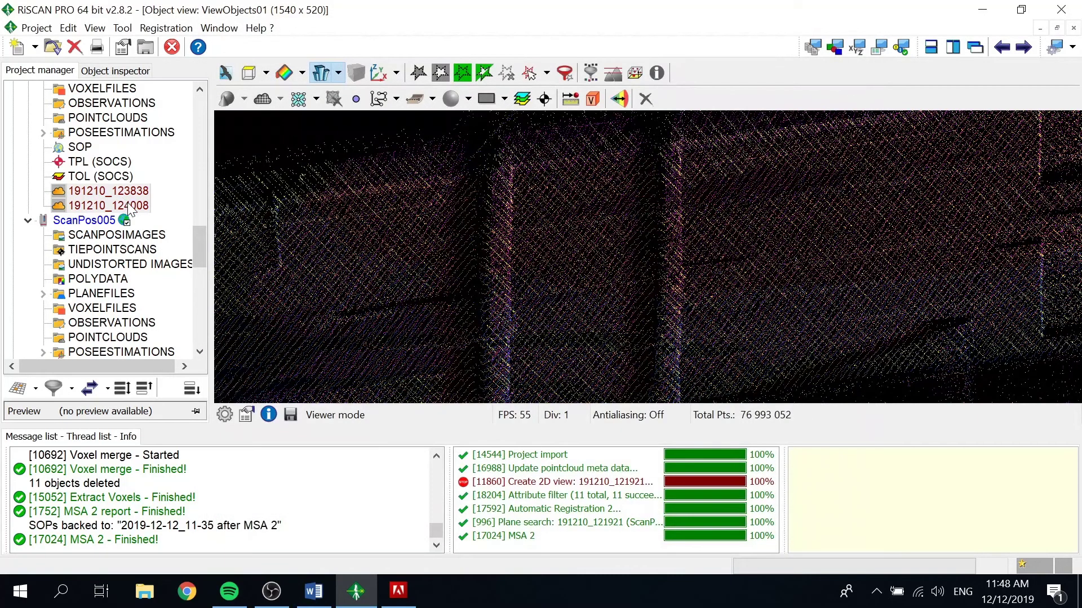
left_click_drag(196, 232, 211, 98)
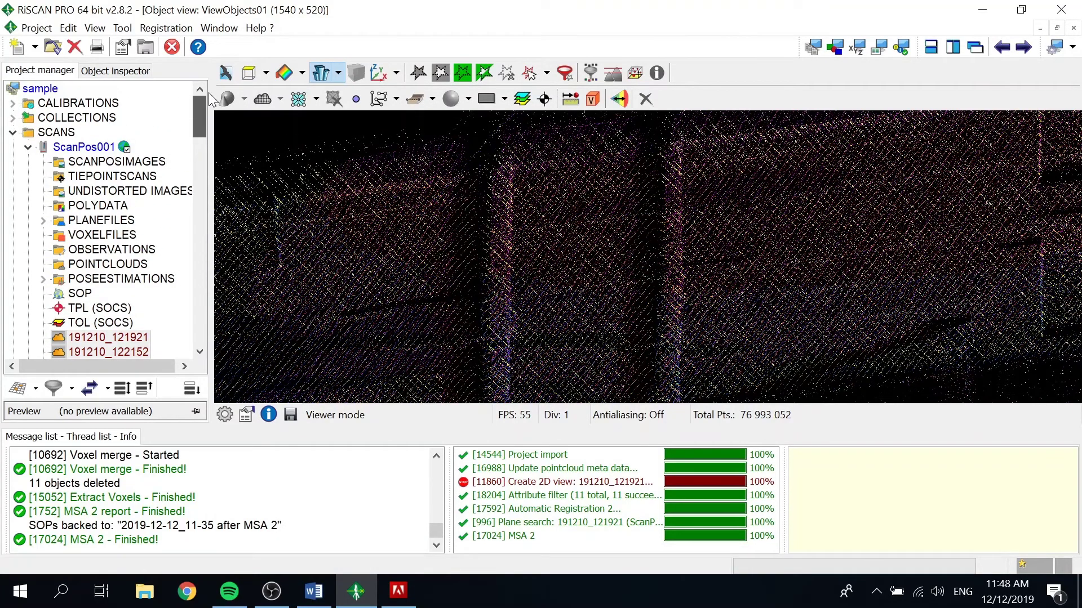
left_click(29, 147)
left_click(28, 176)
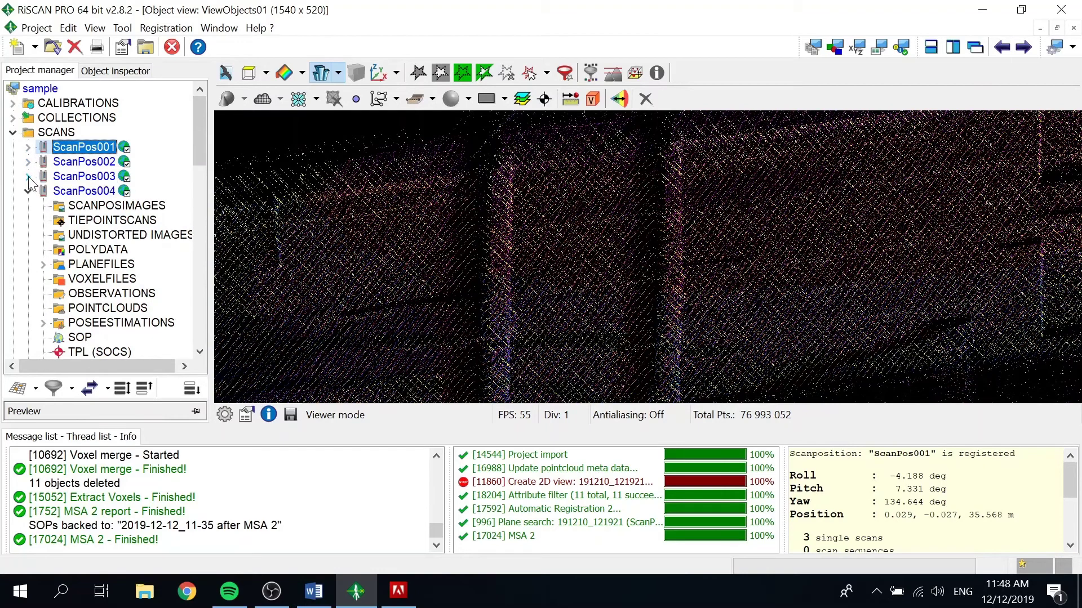
left_click(27, 191)
left_click(27, 205)
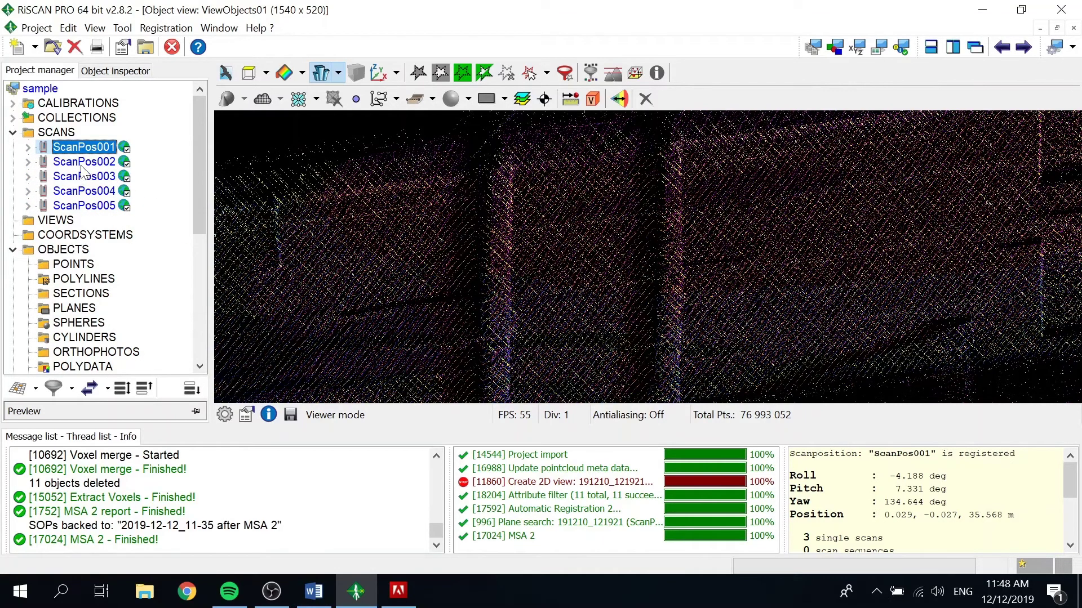
right_click(66, 136)
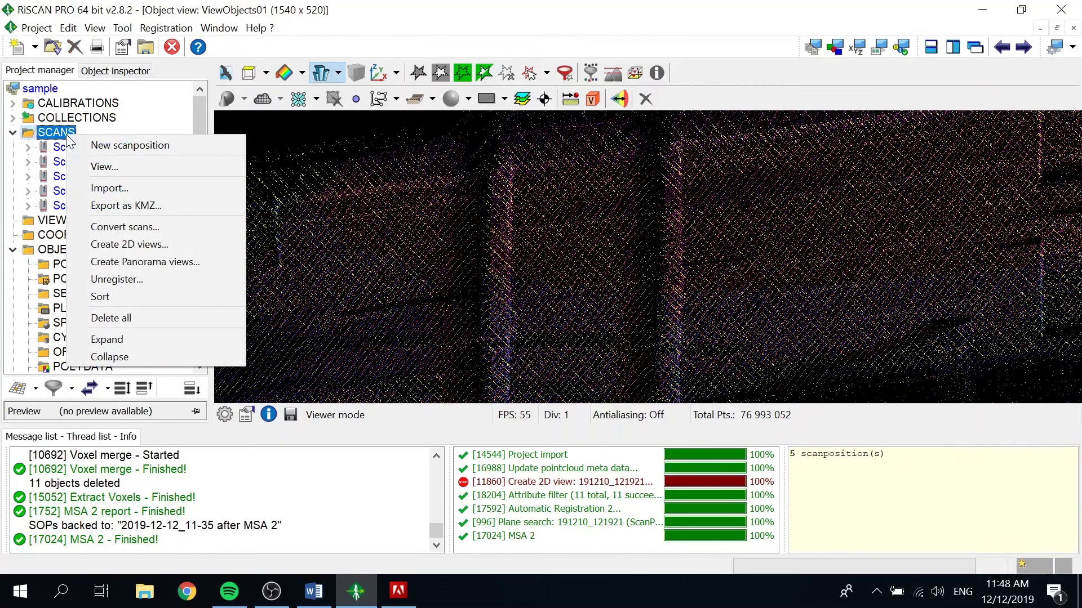
left_click(69, 149)
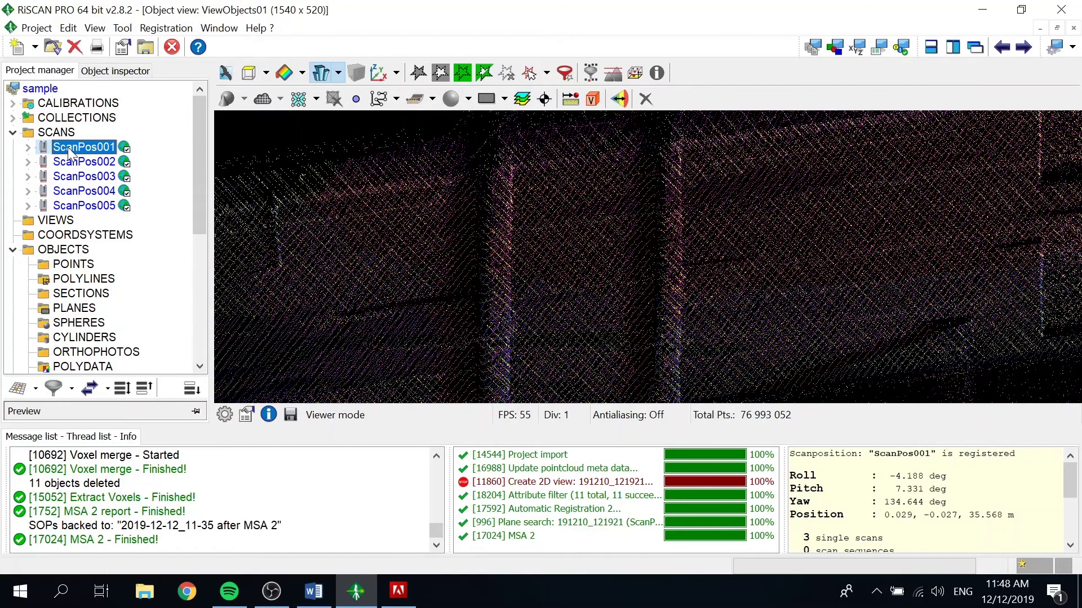
right_click(70, 153)
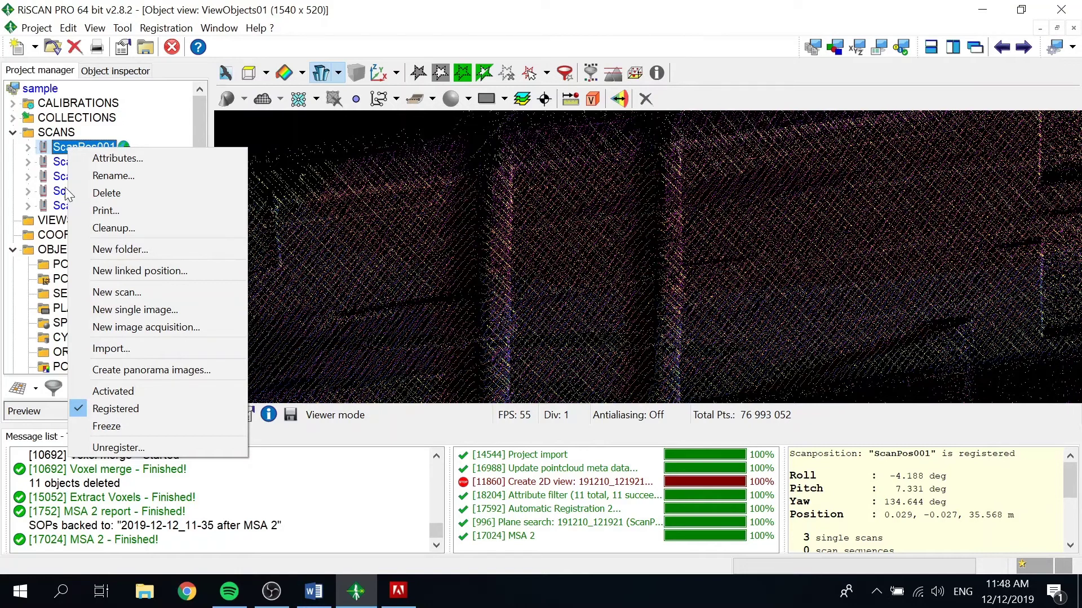
left_click(62, 162)
Expand ScanPos001 and, starting from scan 191210_121921, select the scans of all scan positions
left_click(27, 147)
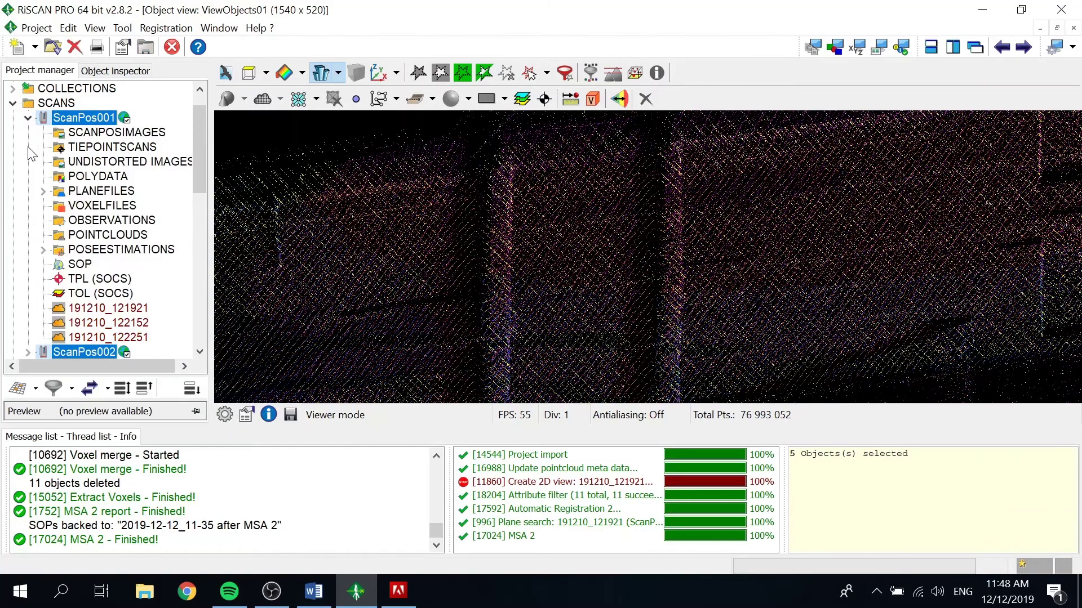
left_click(104, 310)
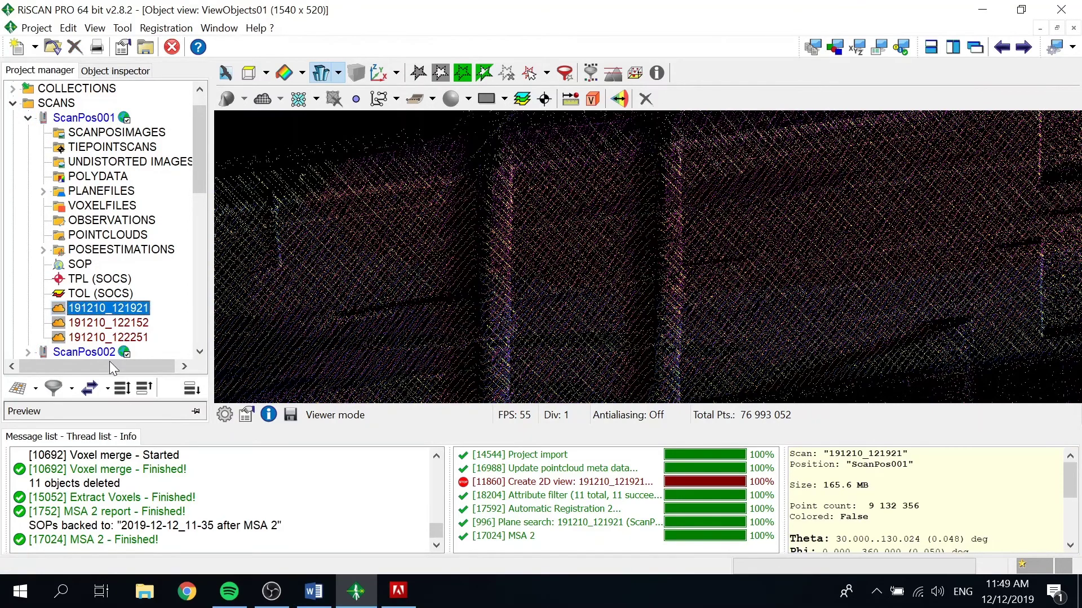
left_click(120, 390)
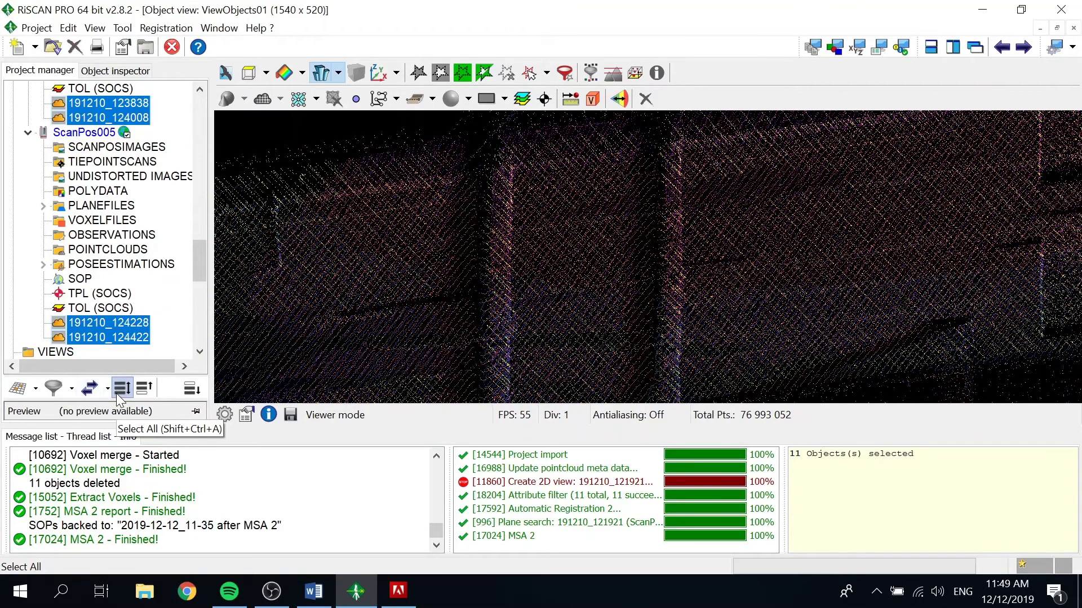
Close the object view and start Convert scan on the selected scans
left_click(1070, 28)
left_click(592, 317)
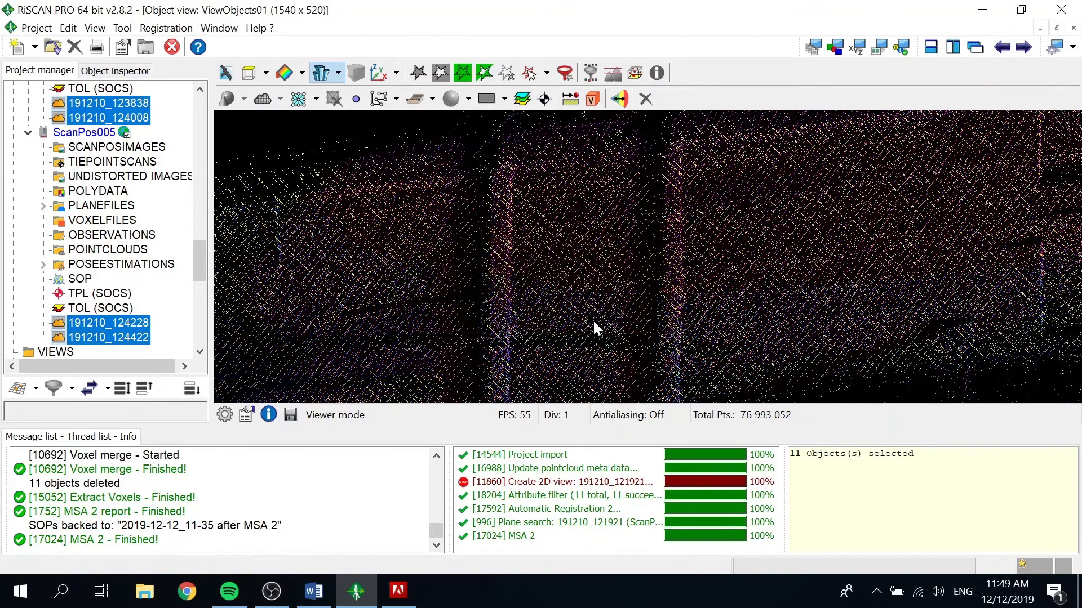
left_click(1073, 27)
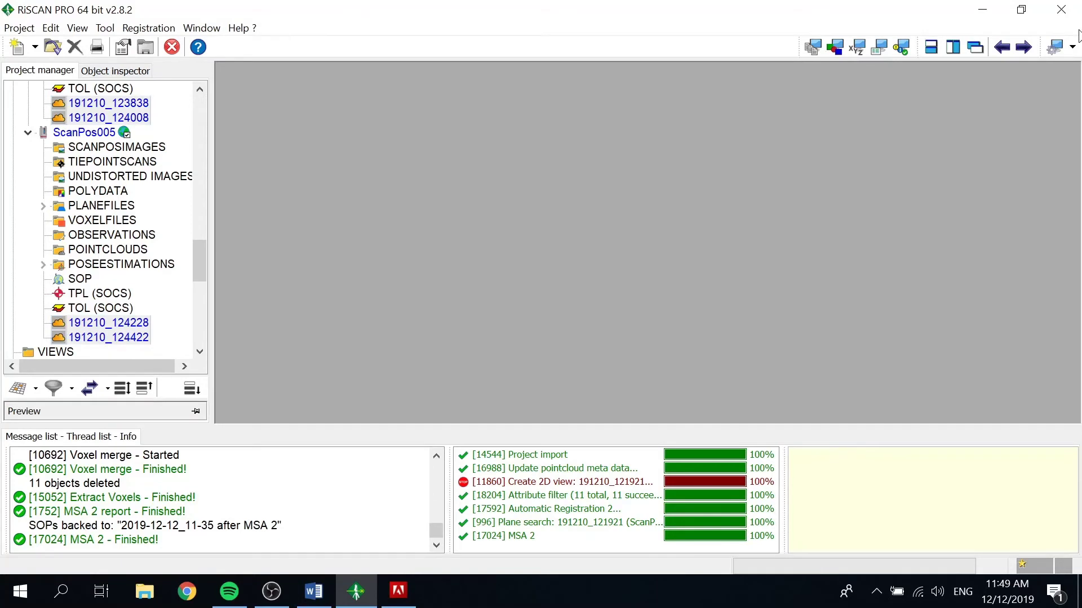
right_click(115, 337)
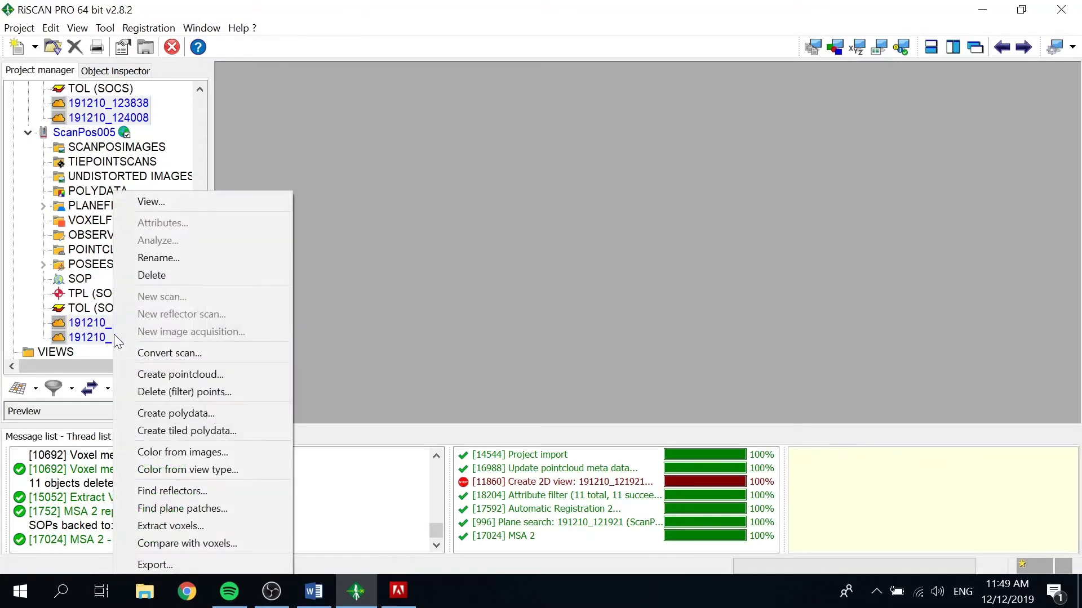
left_click(143, 356)
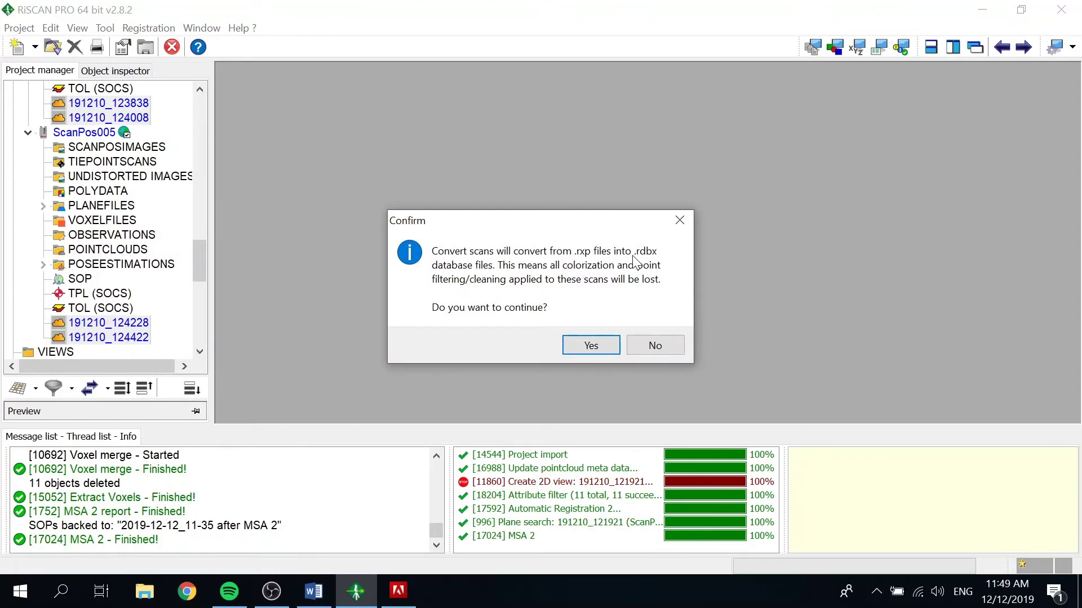
Switch to Word and add "Point cloud icon -> right click -> convert scan" below the height filter note, separated by a blank line
left_click(314, 590)
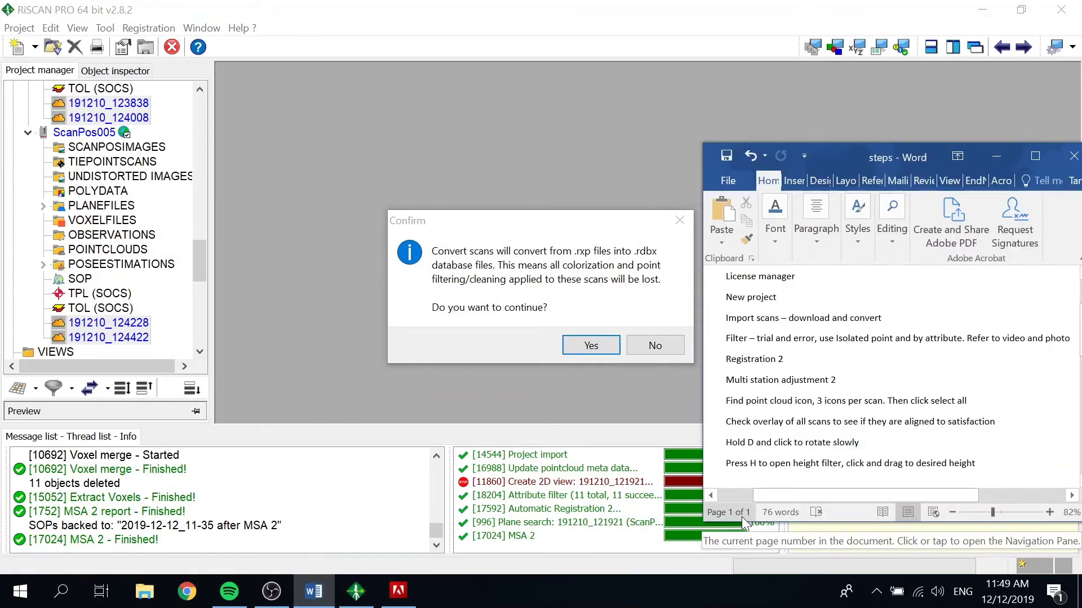
key("Return")
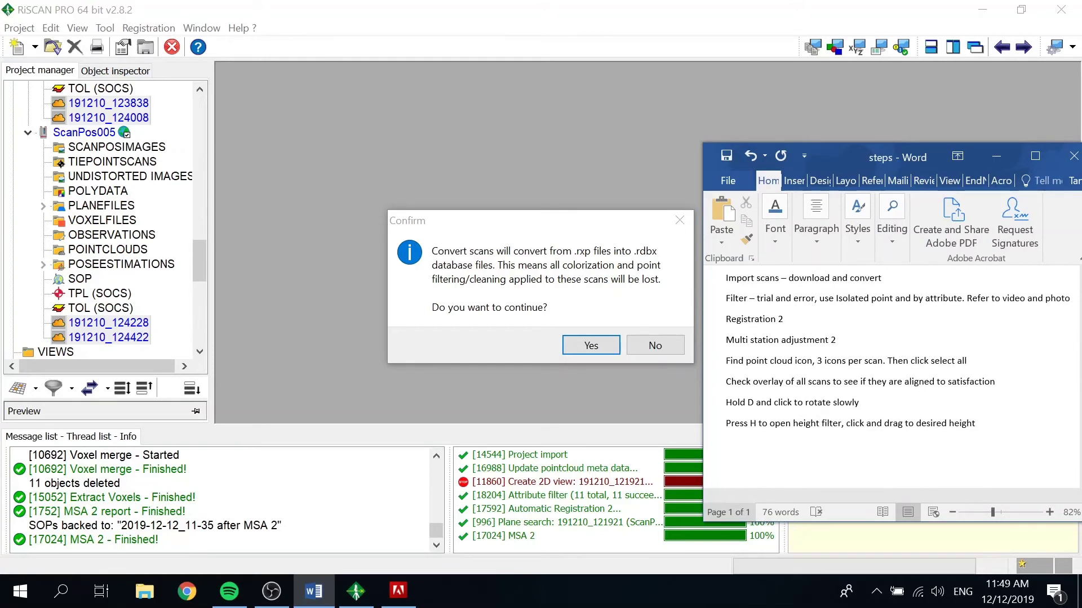
key("Return")
type("point cloud icon -> t")
key("BackSpace")
type("right")
key("BackSpace")
key("BackSpace")
key("BackSpace")
key("BackSpace")
type("ight click -")
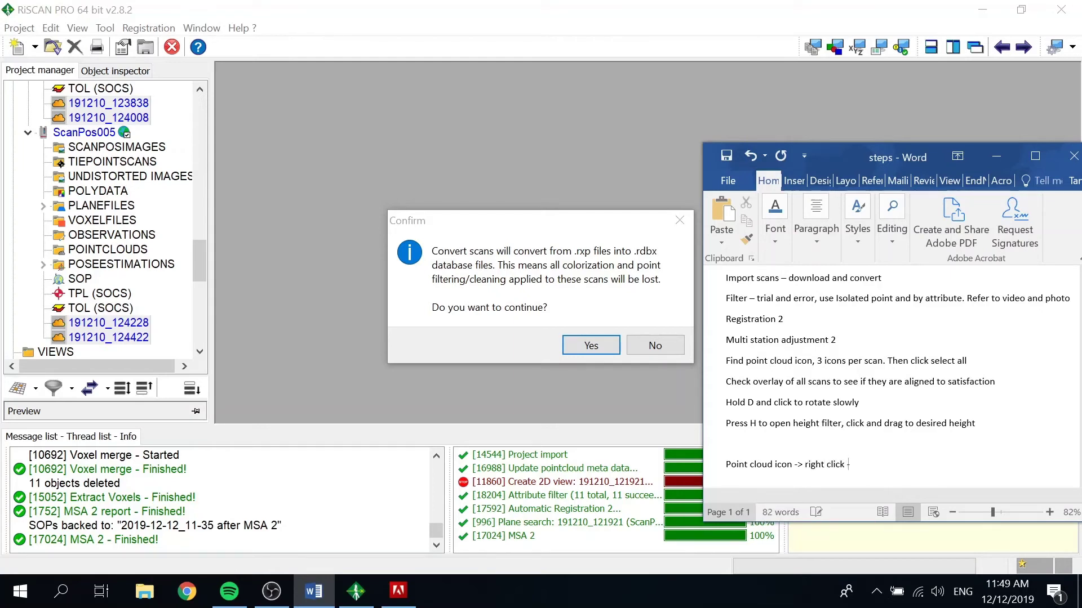
type("> convert scan")
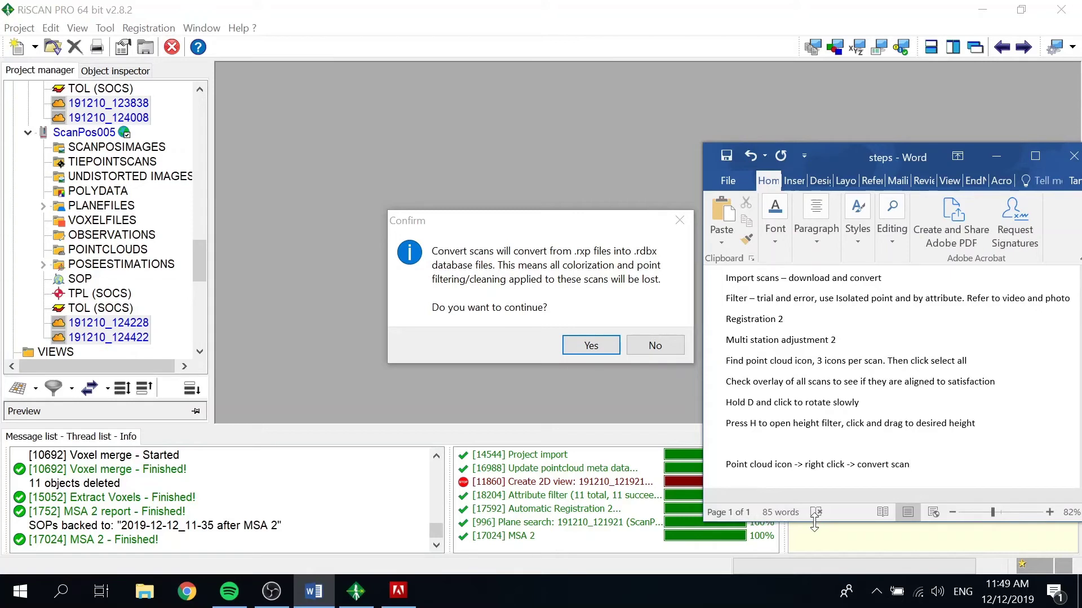
Extend the convert scan note with "use this to revert to original unfiltered point cloud" and save the document
type("use this to revert to origina")
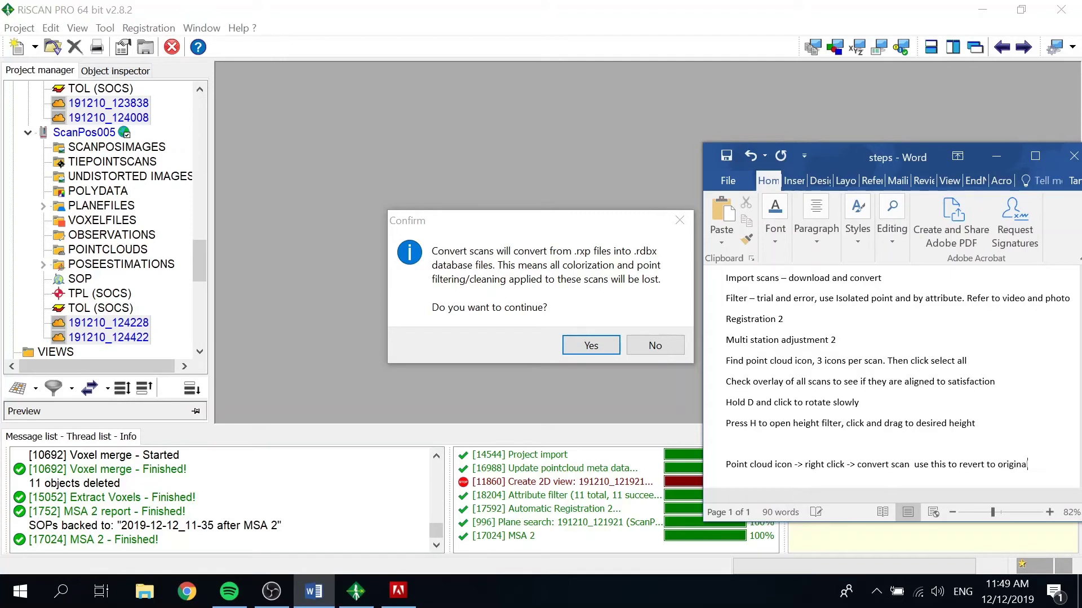
type("l unfiltered")
key("BackSpace")
key("BackSpace")
key("BackSpace")
key("BackSpace")
key("BackSpace")
type("tered point ")
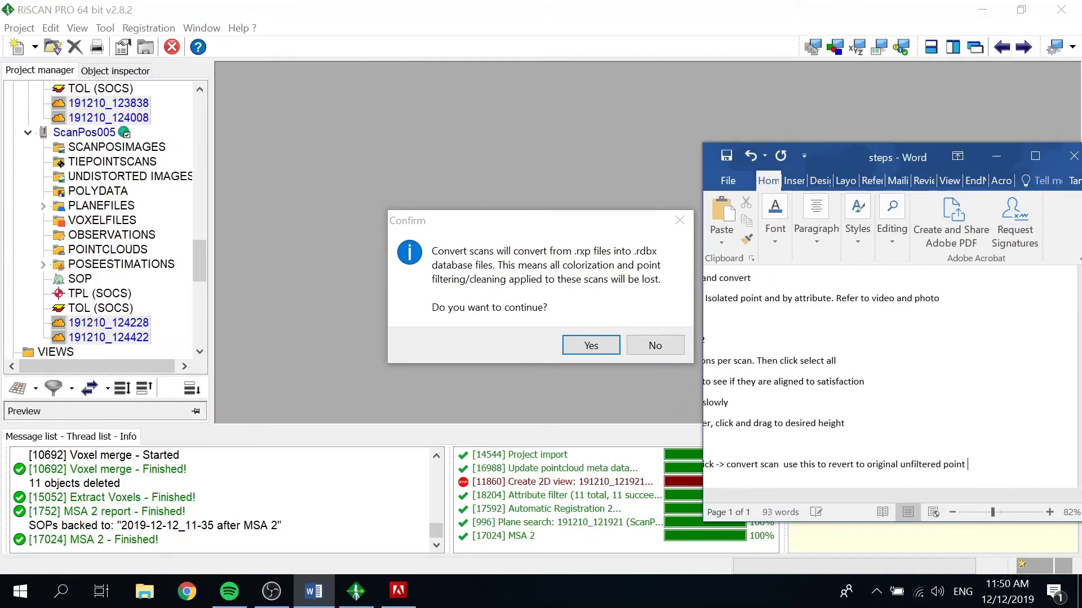
type("cloud")
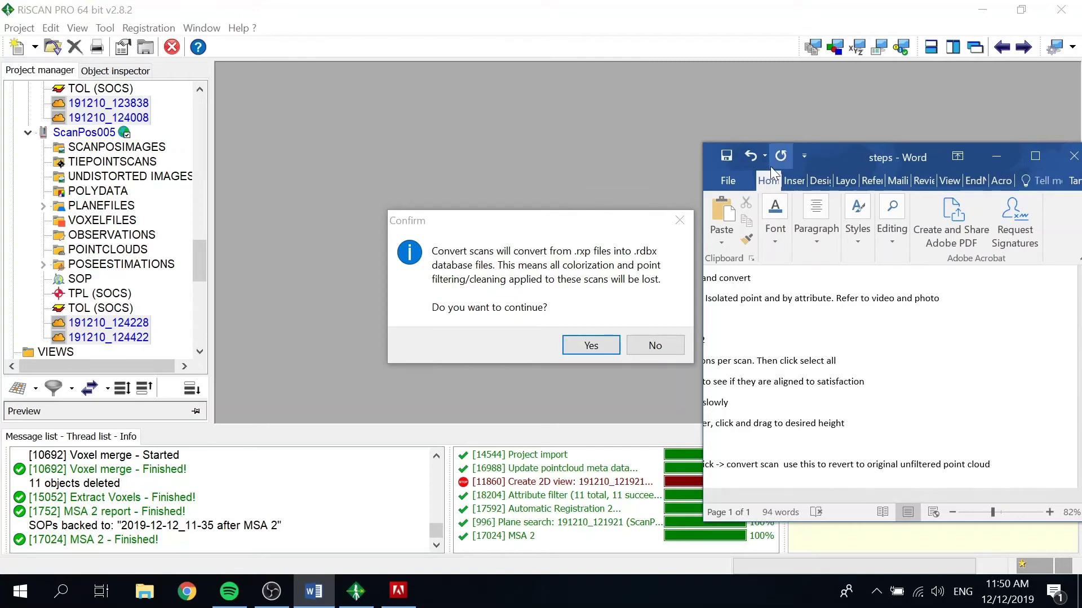
left_click(725, 155)
Return to RiSCAN PRO and confirm converting the selected scans from .rxp files into .rdbx database files
left_click(576, 324)
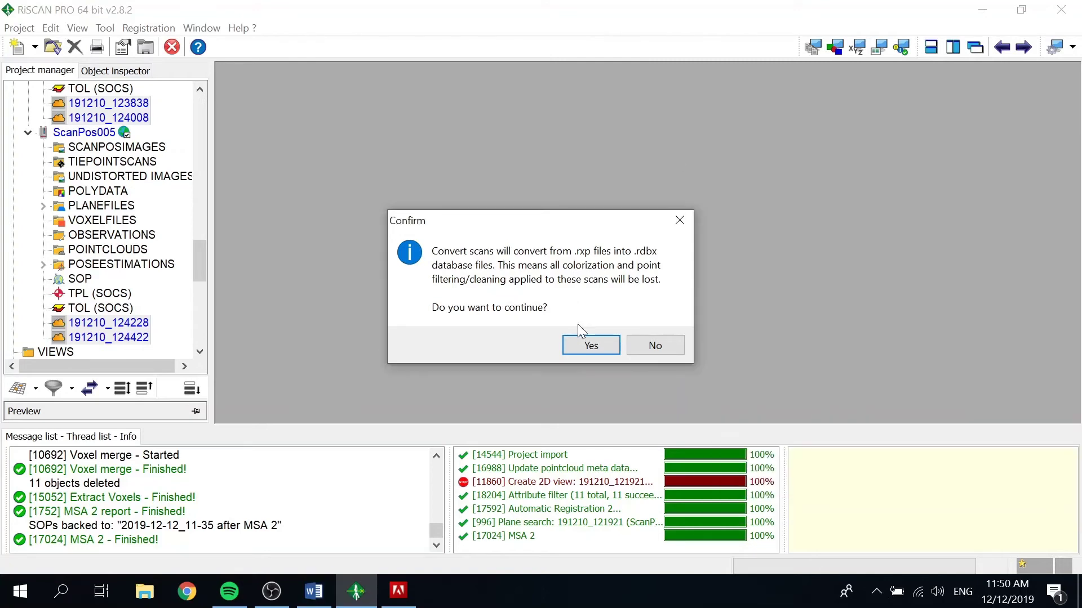
left_click(588, 343)
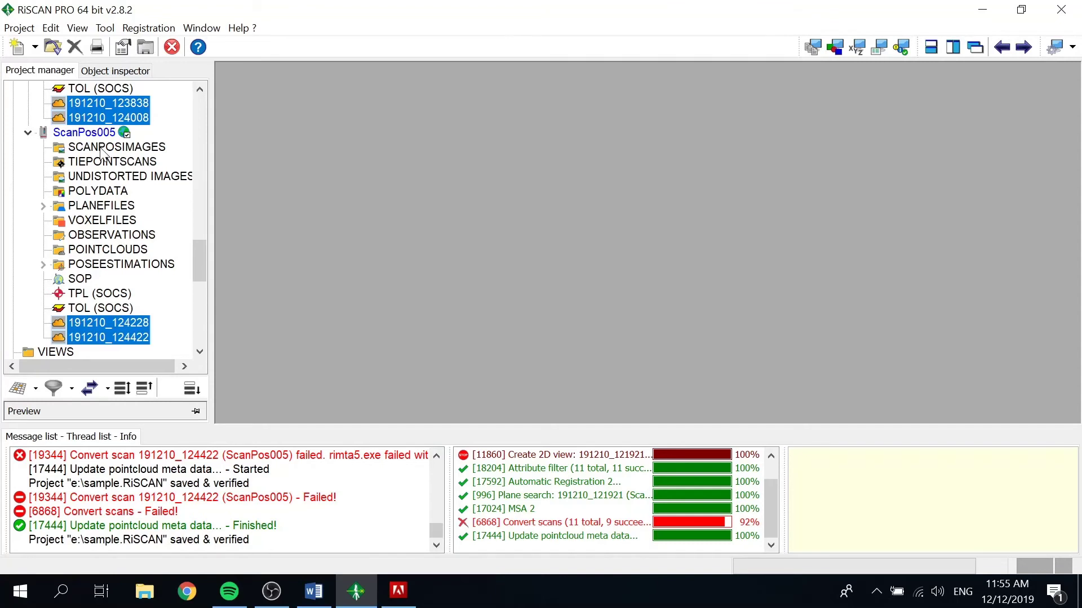
Select the scans of all scan positions again, starting from scan 191210_124422 in ScanPos005
left_click(101, 148)
left_click(108, 118)
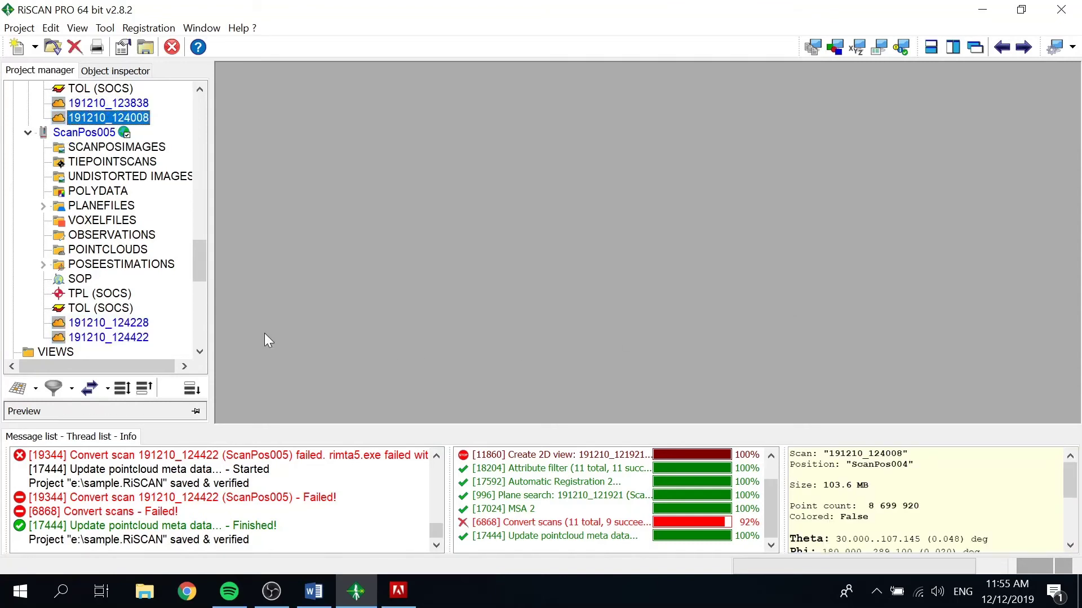
left_click(113, 338)
left_click(123, 388)
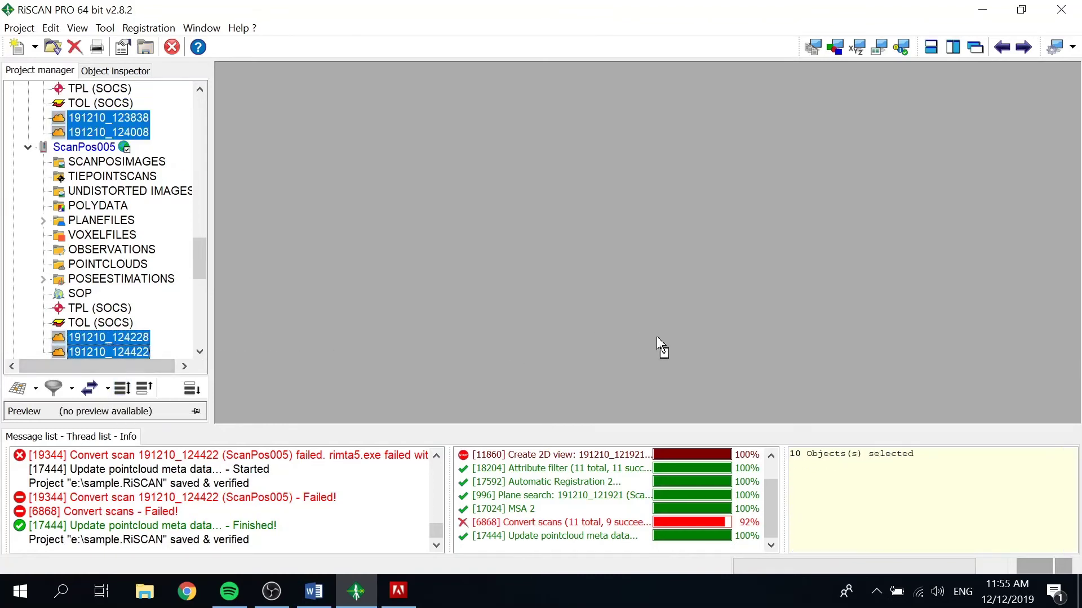
Display the selected scans in a new 3D object view coloured by Reflectance value and inspect the restored point clouds around the buildings
left_click_drag(684, 343, 684, 343)
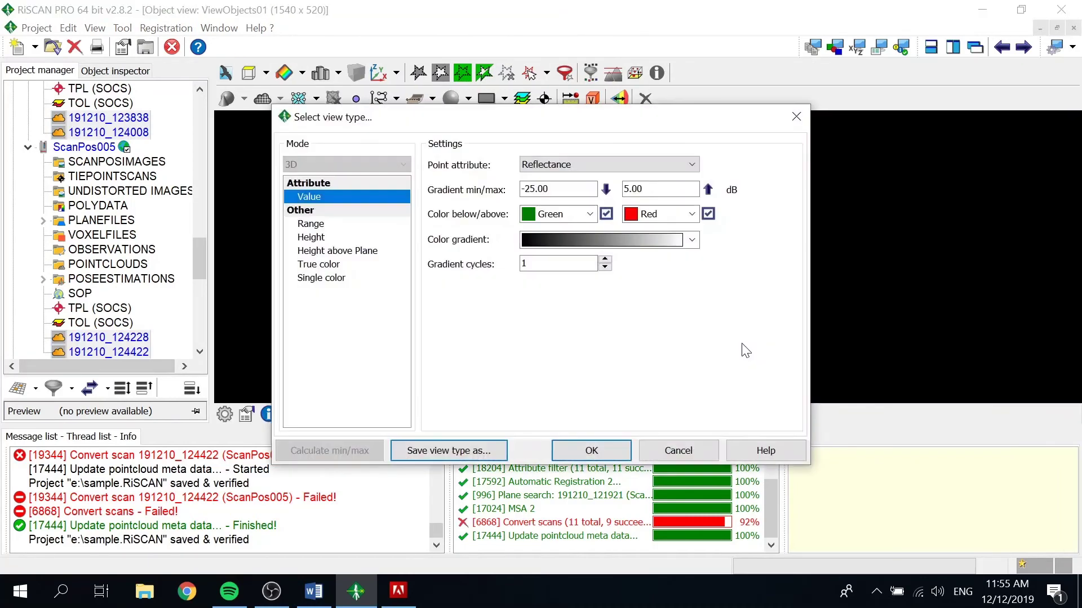
left_click(590, 450)
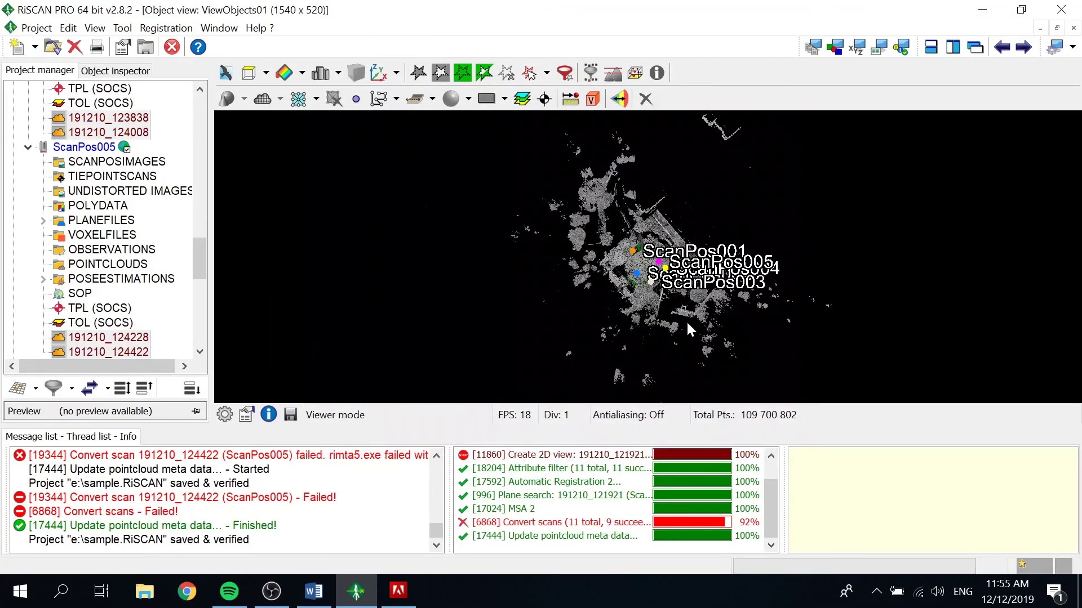
scroll(647, 296, "up", 5)
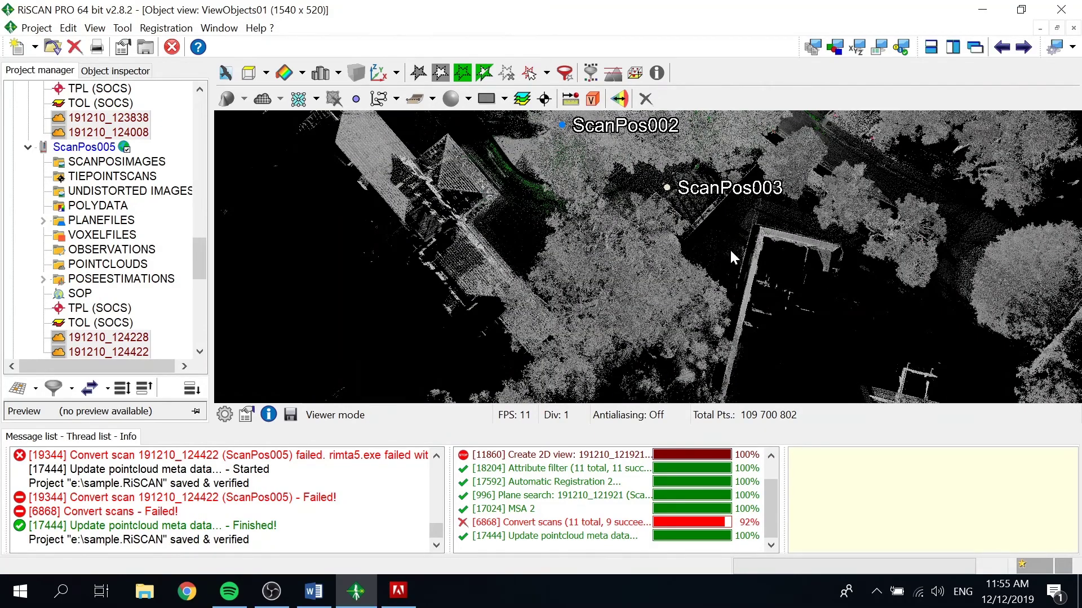
scroll(732, 253, "up", 3)
left_click_drag(749, 262, 780, 280)
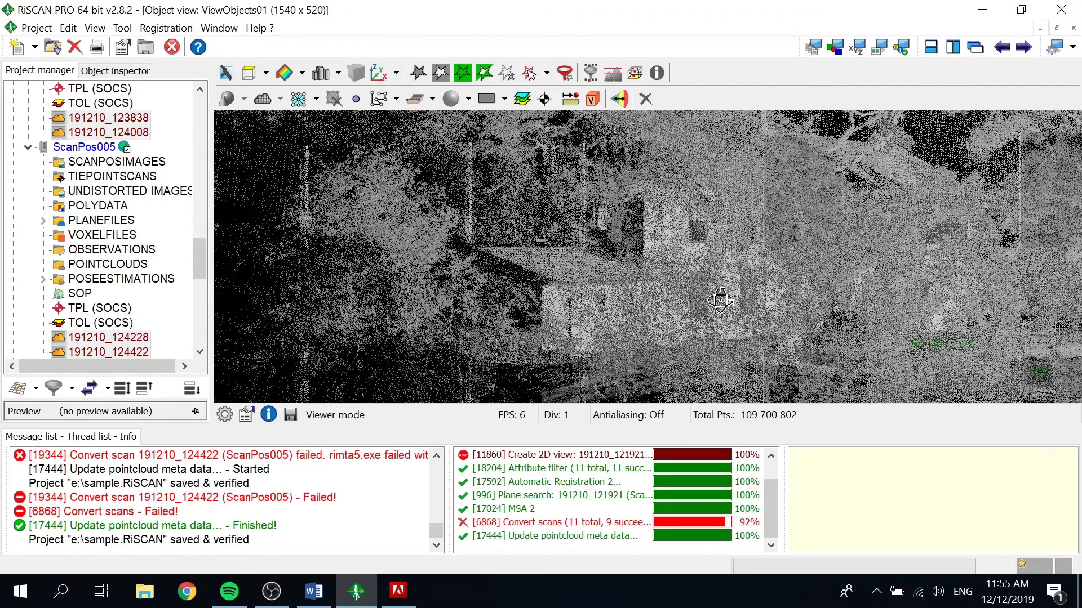
scroll(720, 301, "up", 3)
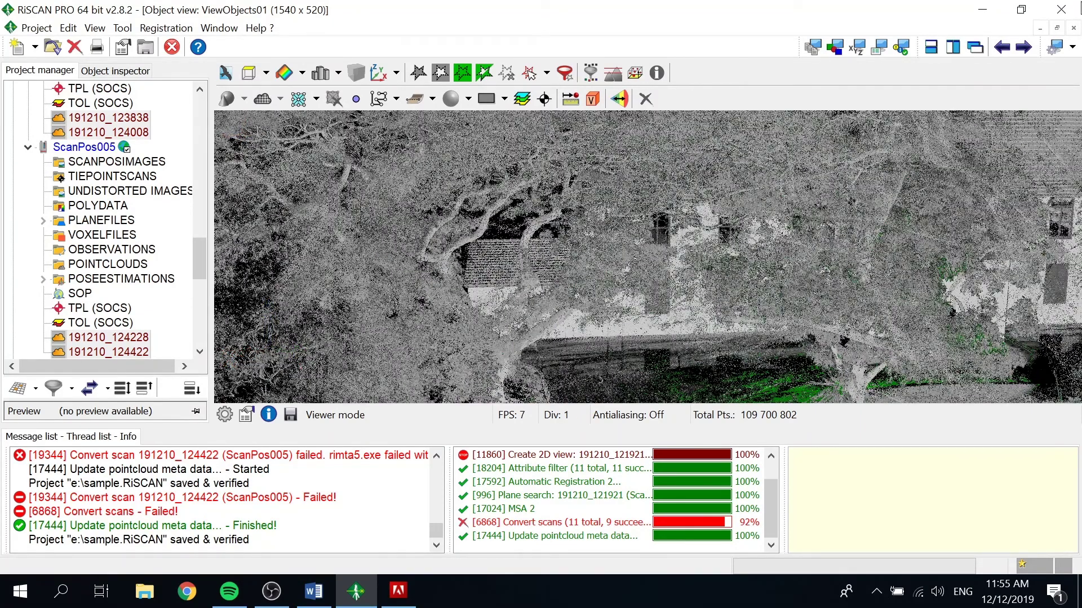
Close RiSCAN PRO without saving ViewObjects01, and close the steps document along with Word
left_click(1062, 10)
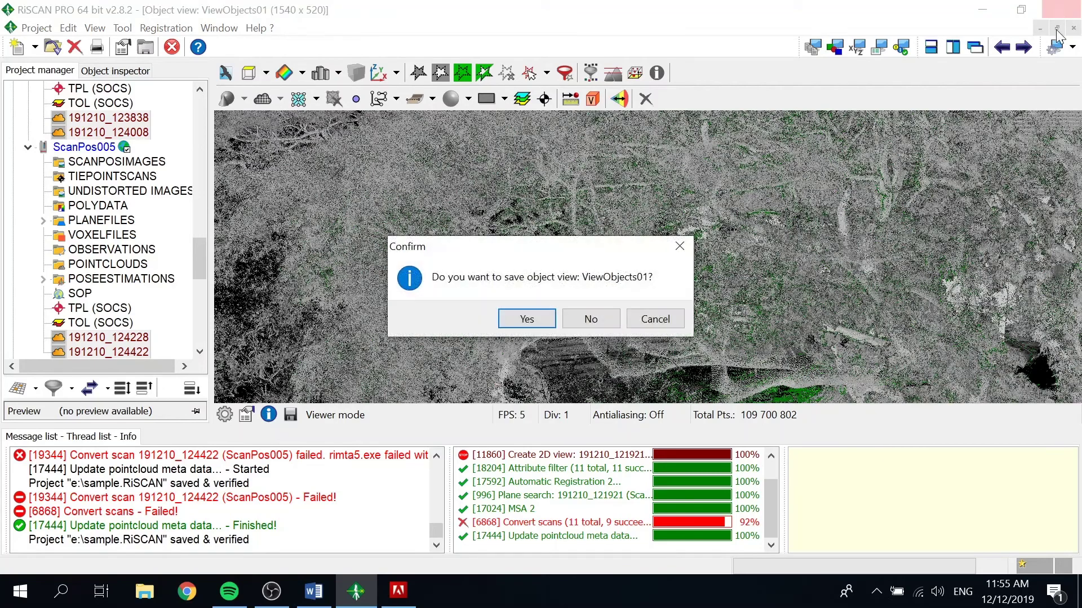
left_click(606, 320)
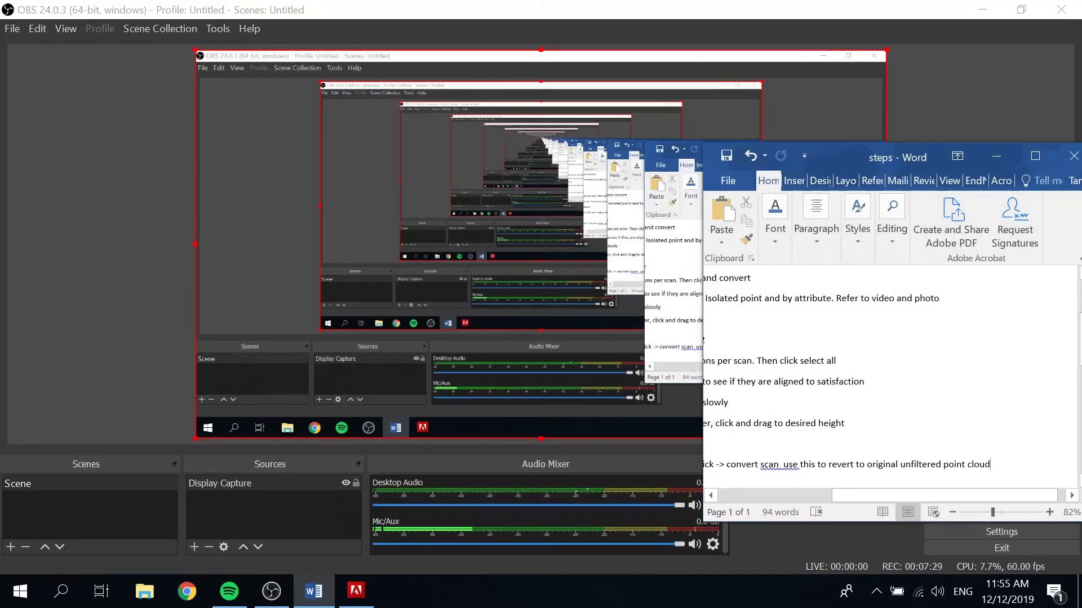
left_click_drag(900, 153, 822, 157)
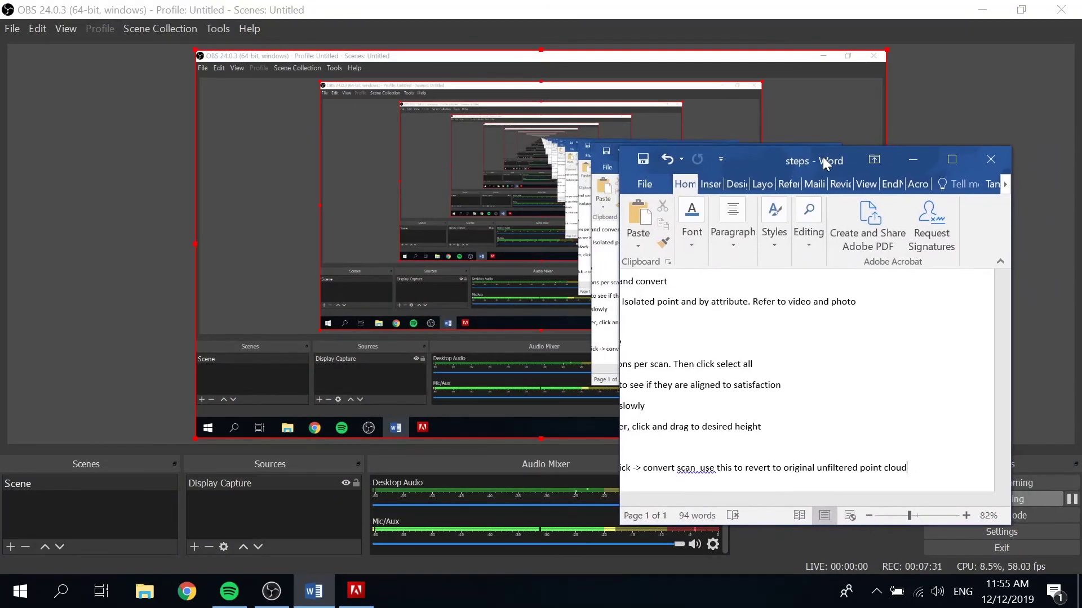
left_click(992, 162)
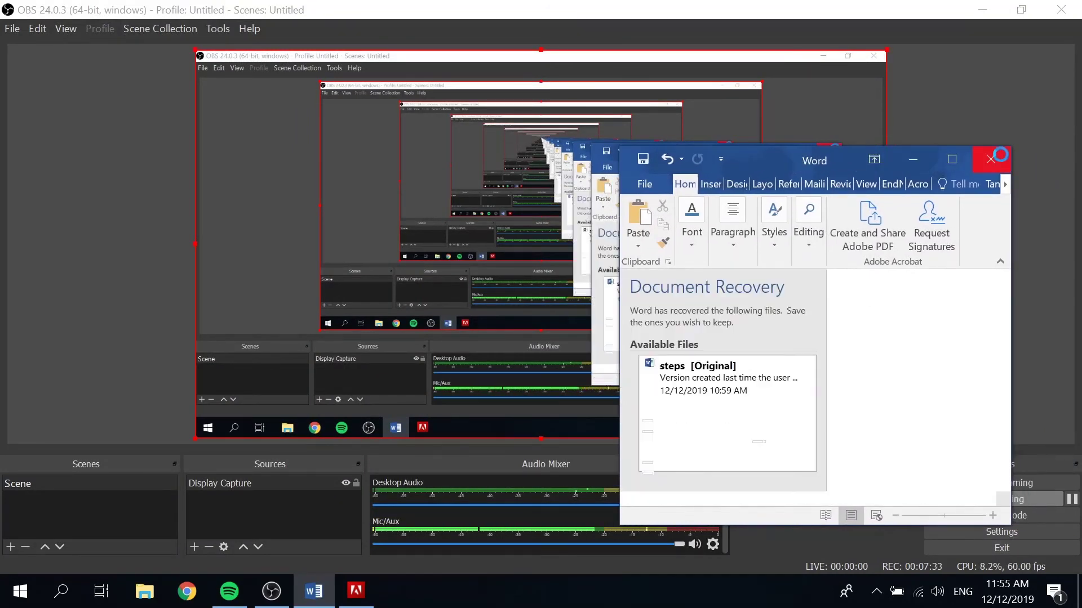
left_click(992, 161)
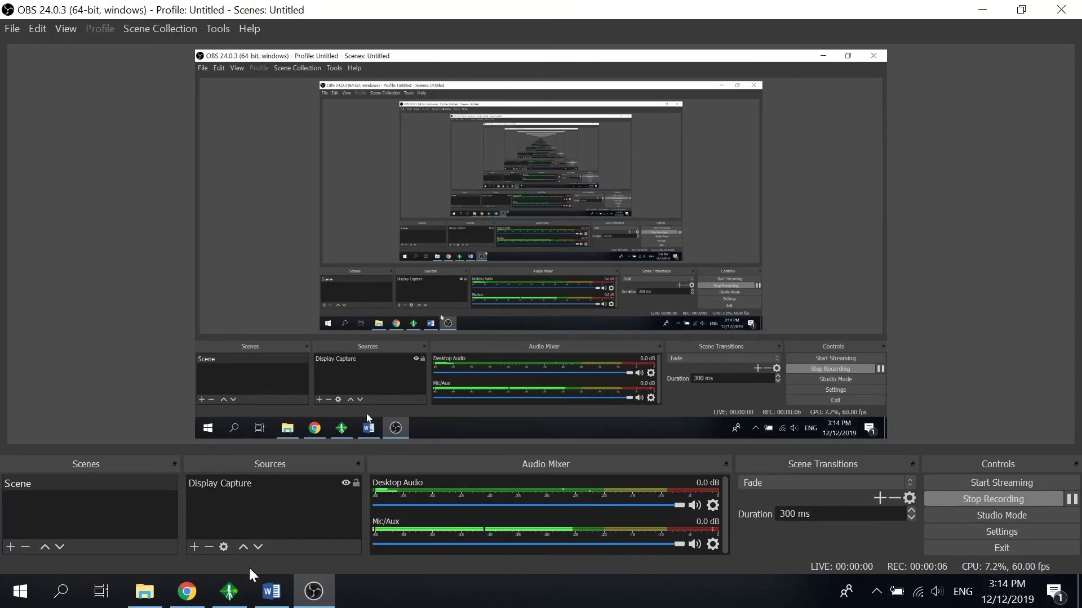
Switch to File Explorer and open the Licenses folder inside Installation Riegl on the Seagate Working (D:) drive
left_click(152, 586)
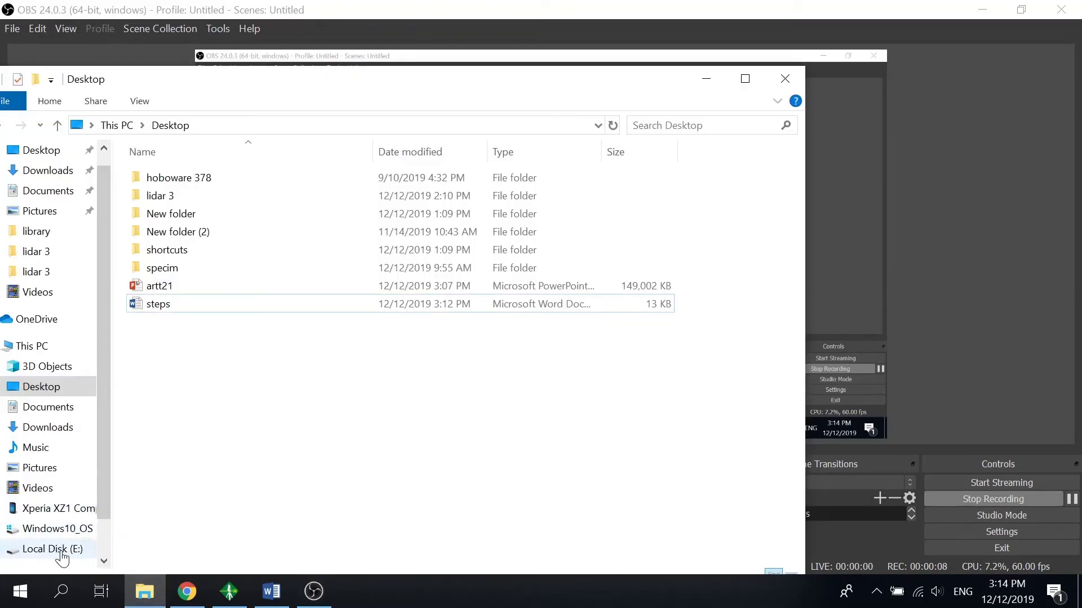
scroll(108, 542, "down", 1)
left_click(82, 510)
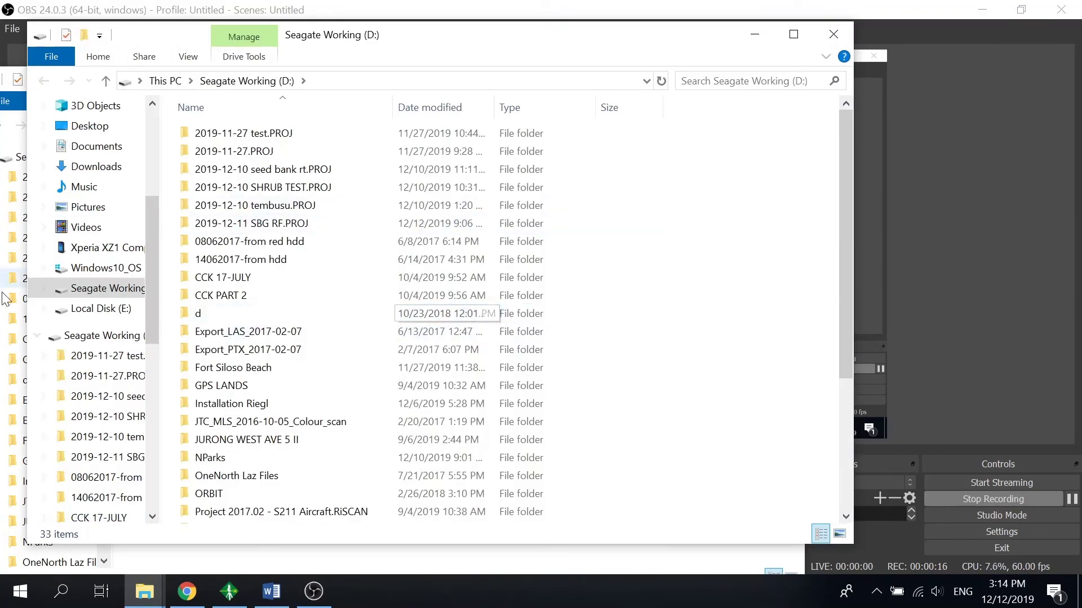
double_click(252, 408)
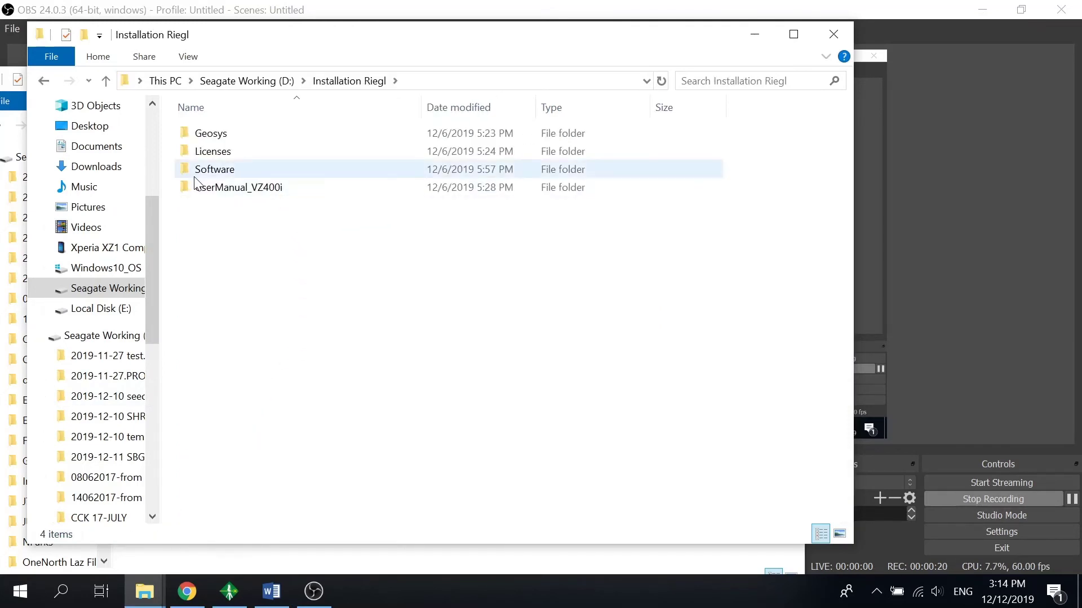
double_click(255, 154)
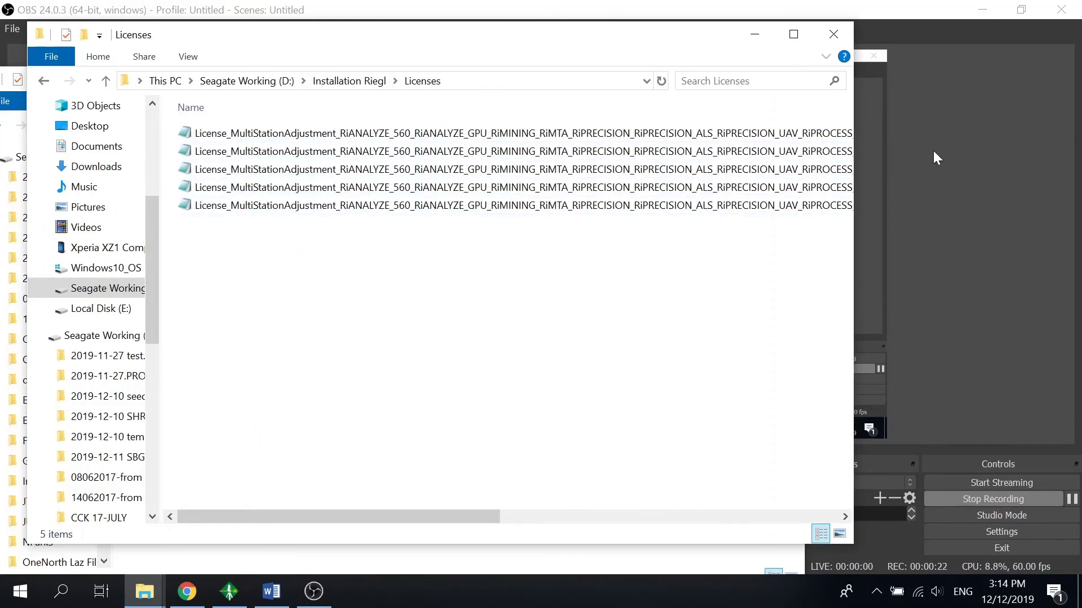
Copy the last listed license file in the Licenses folder
left_click_drag(374, 517, 725, 517)
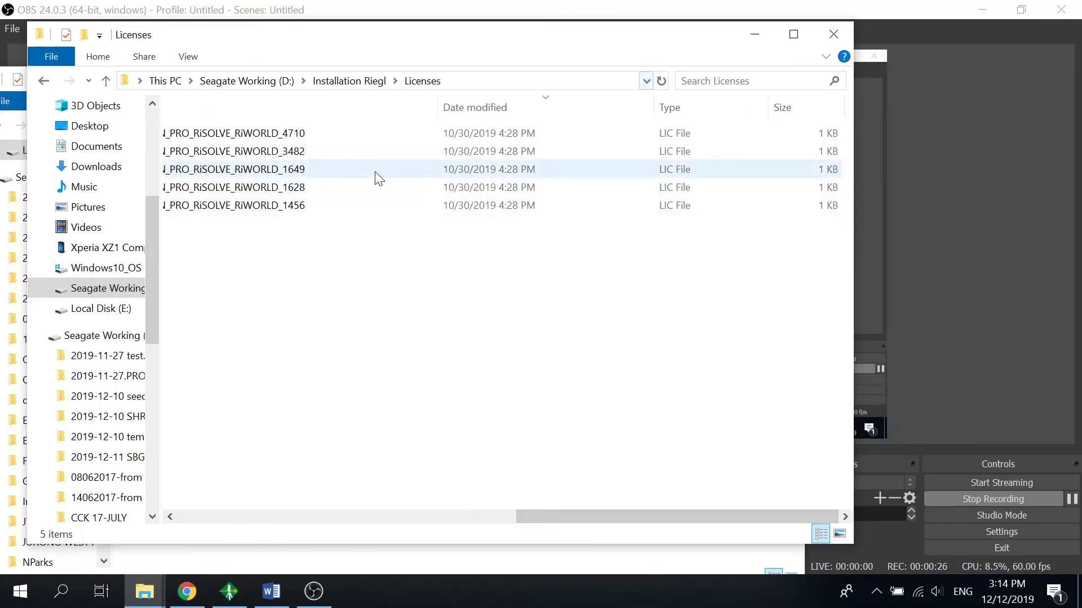
left_click(280, 208)
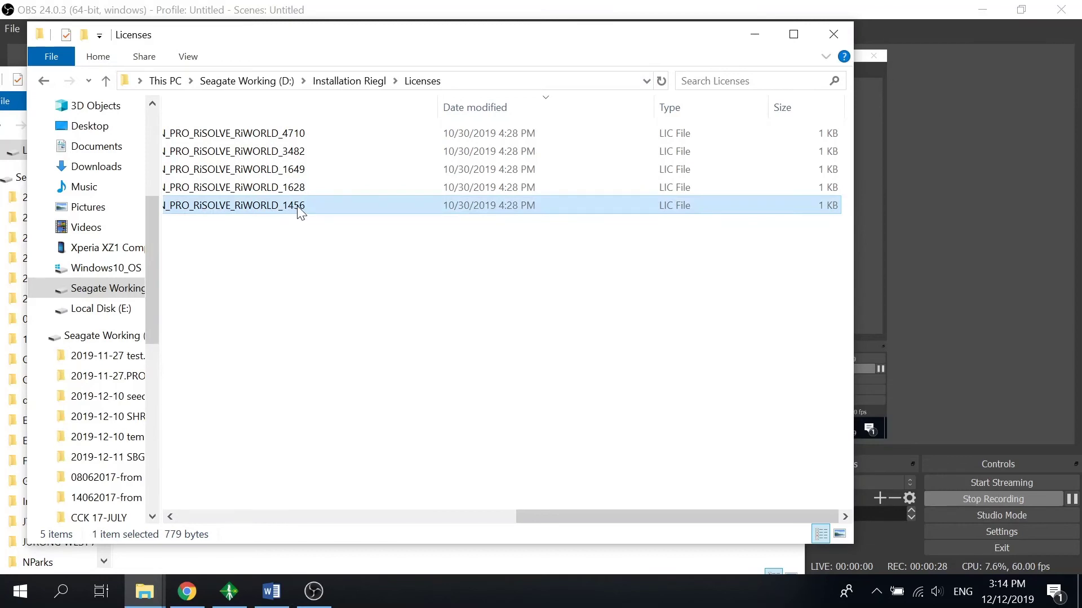
right_click(298, 206)
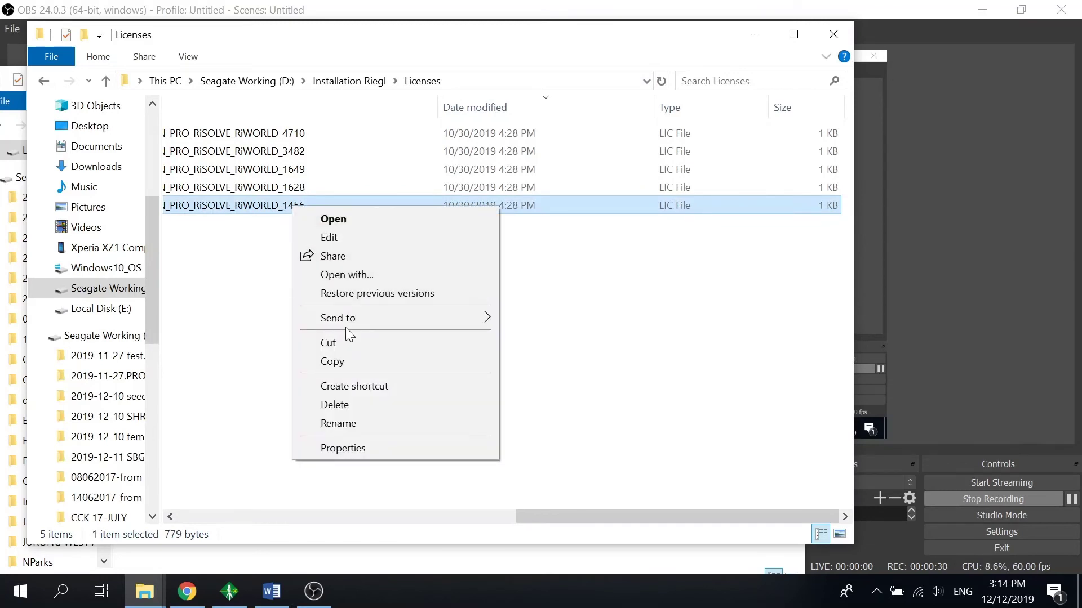
left_click(362, 360)
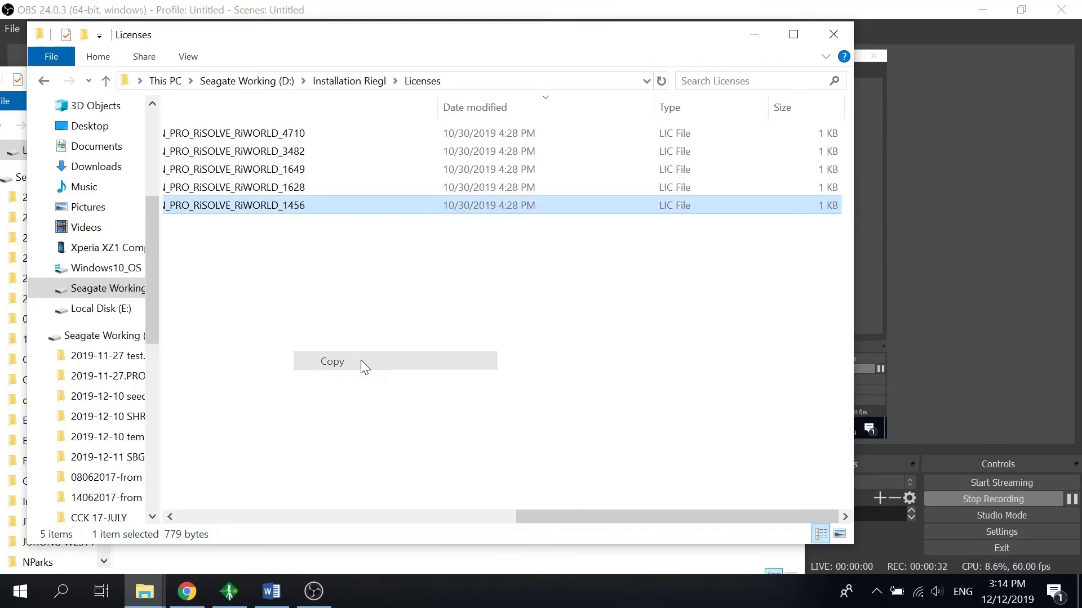
Paste the copied license file into the Desktop folder
left_click(982, 10)
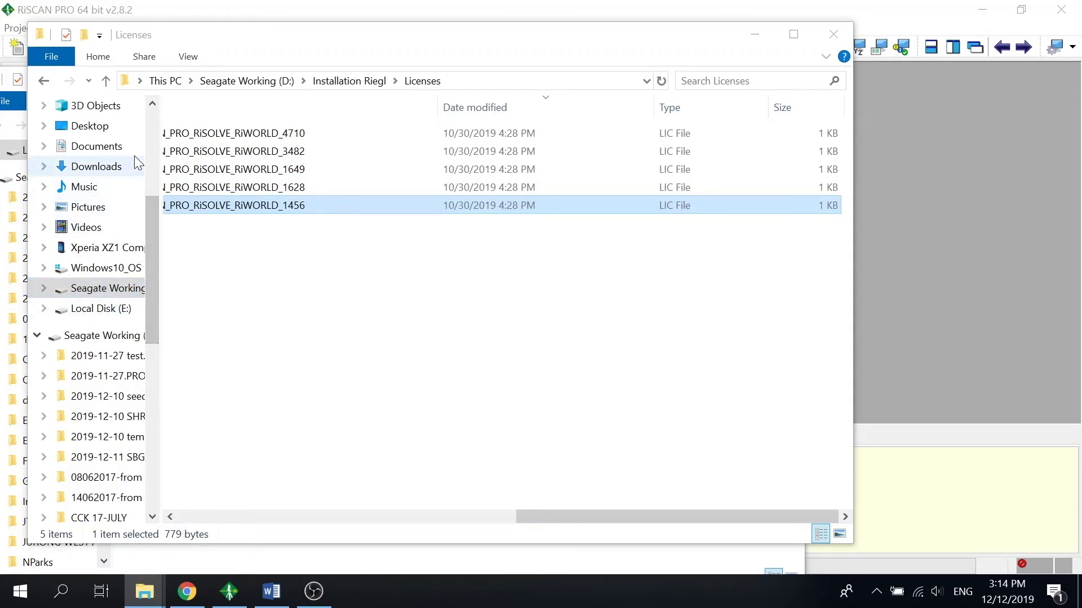
left_click(126, 126)
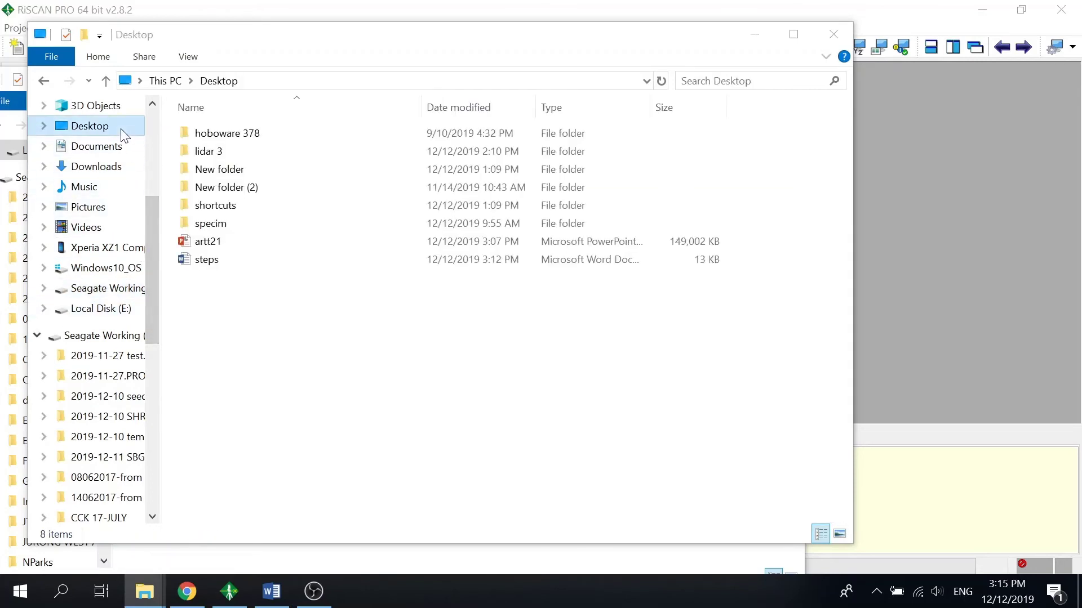
right_click(215, 310)
left_click(292, 401)
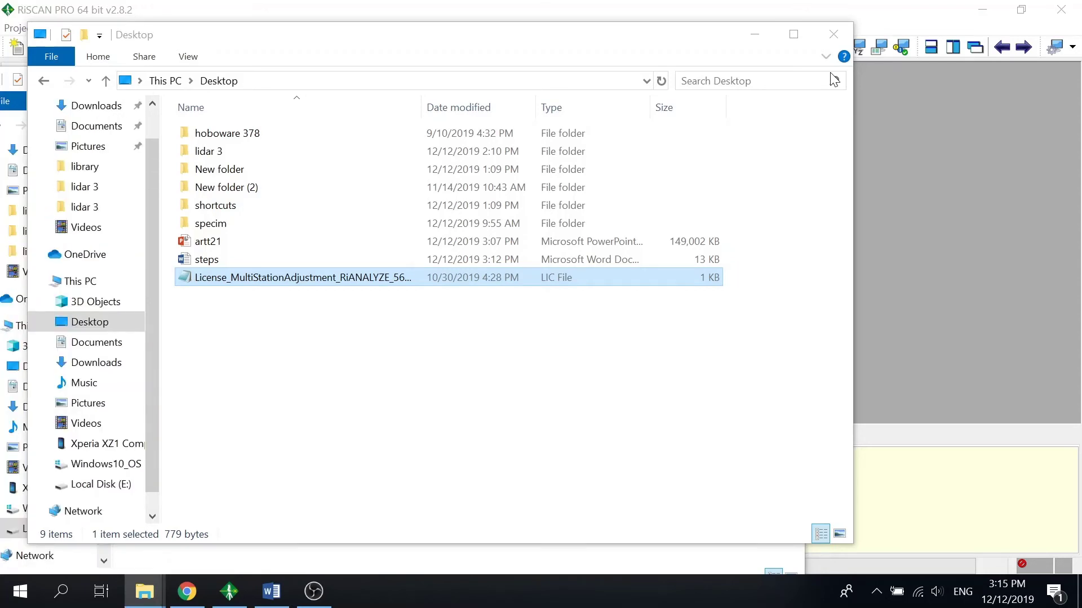
Open the pasted license file from the Desktop folder to read its license keys
left_click(556, 328)
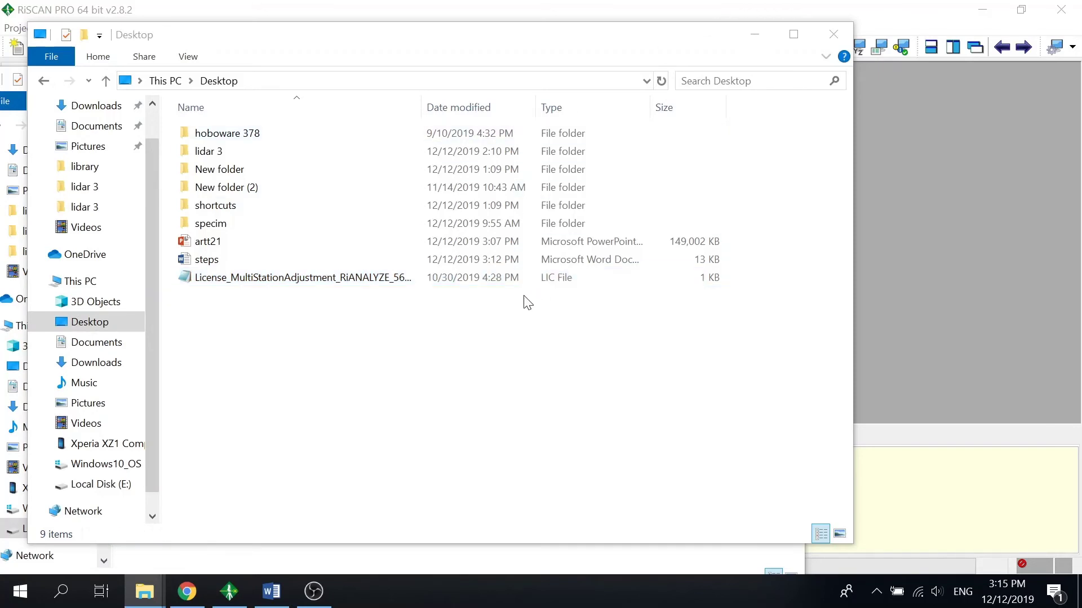
double_click(542, 278)
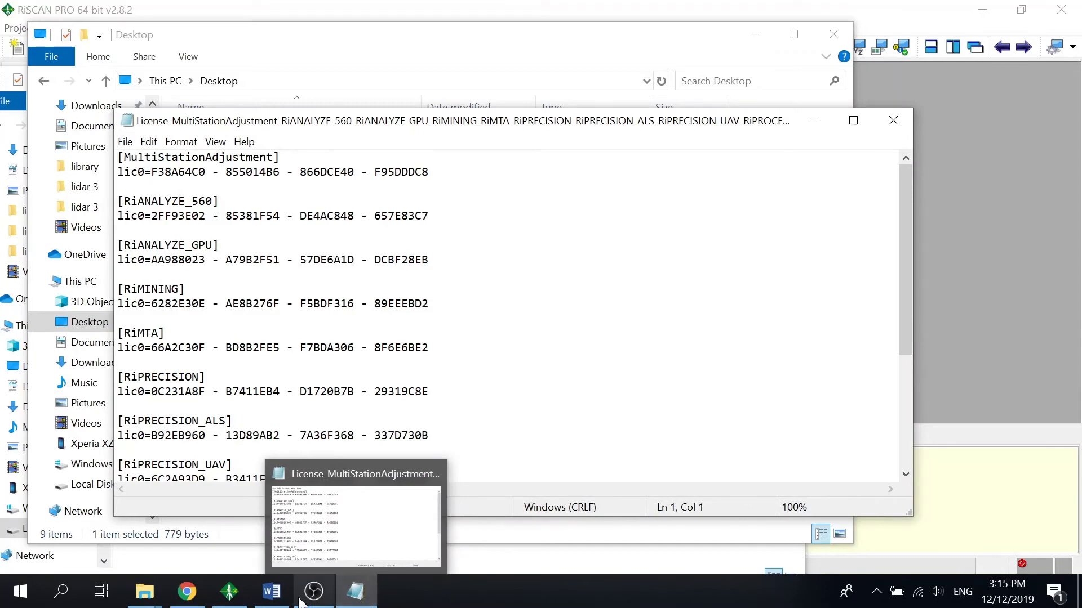
mouse_move(315, 591)
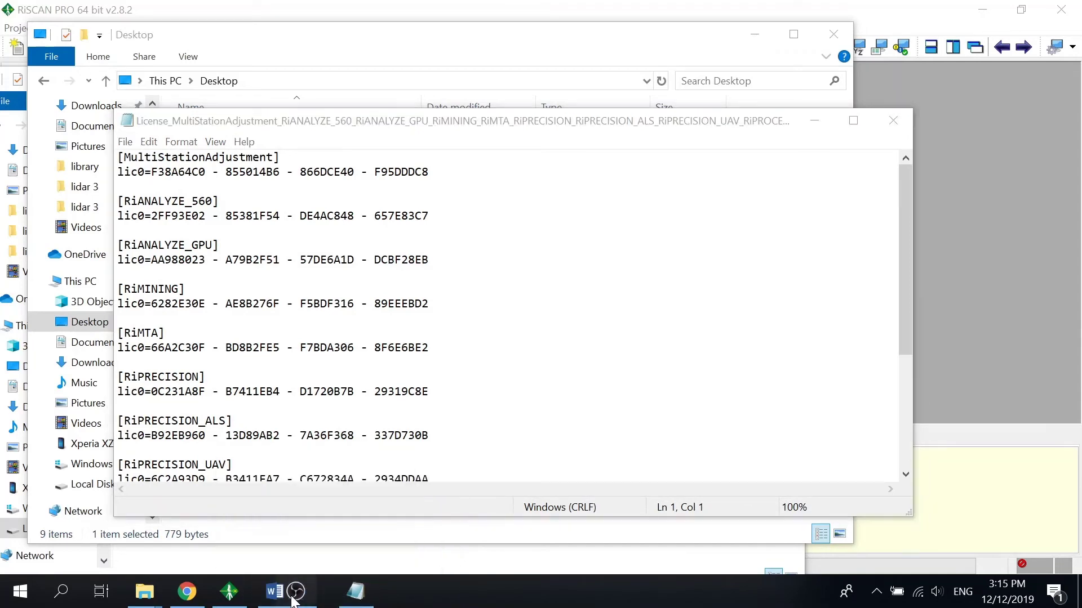
Switch to RiSCAN PRO's license manager and review the RiSCAN PRO license under products of all users
left_click(242, 595)
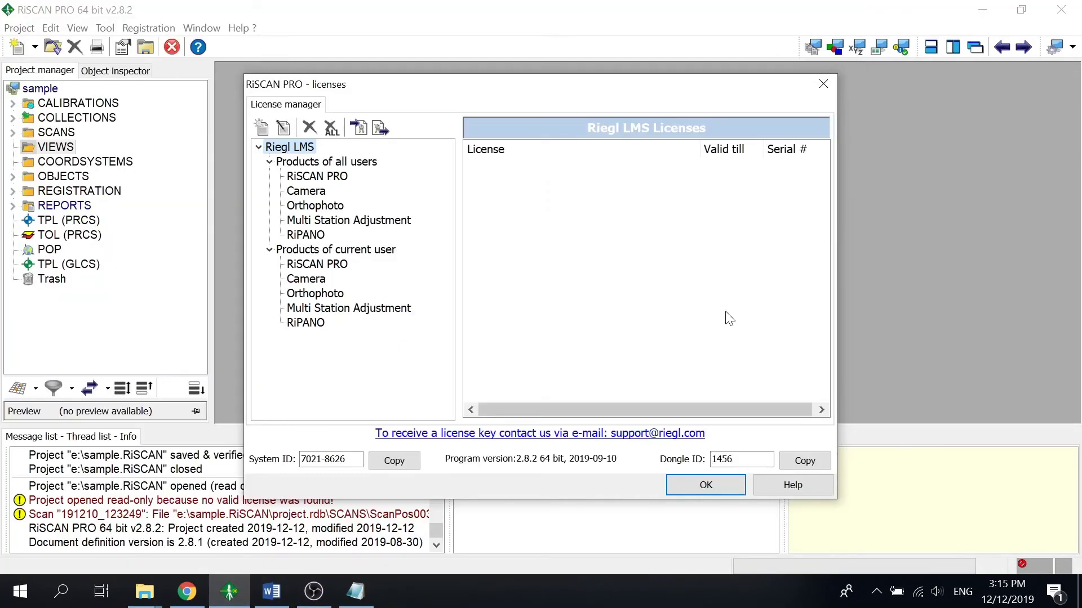
left_click(342, 177)
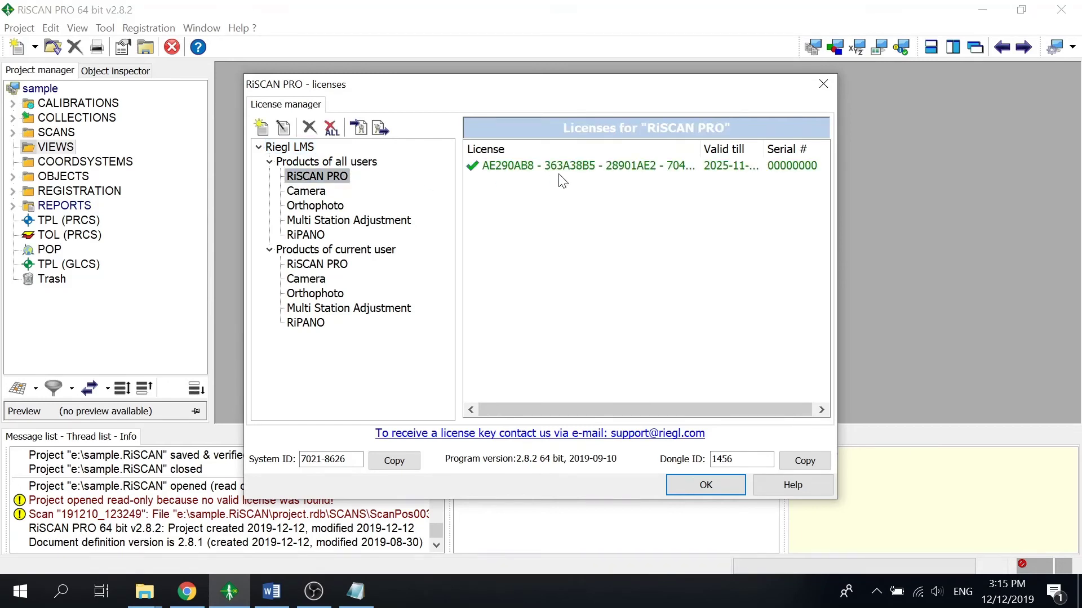
left_click(375, 252)
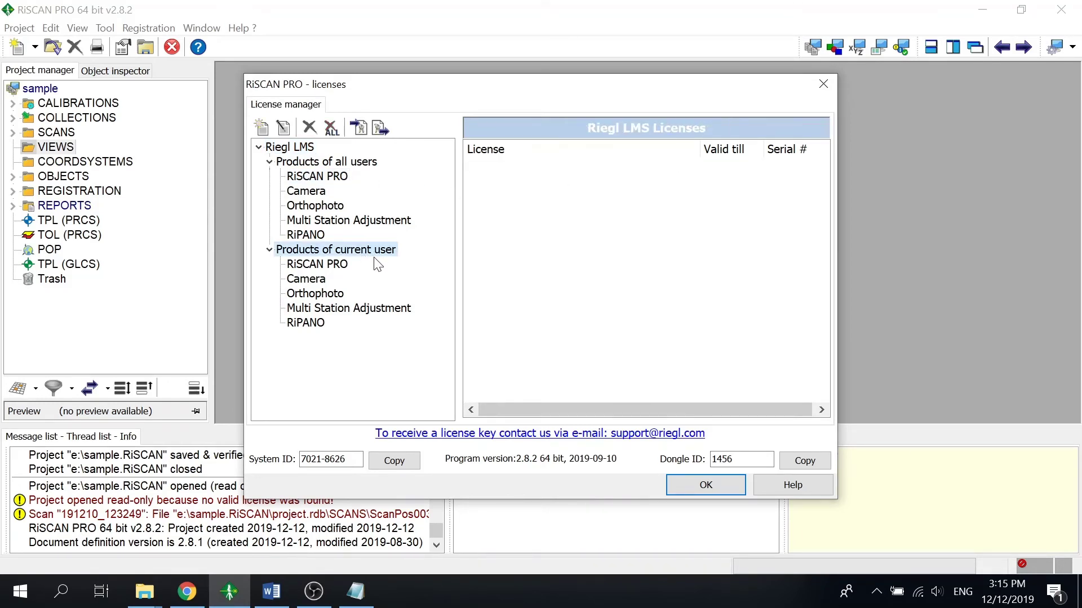
Add the RiSCAN_PRO license key from the opened license file as a new key for RiSCAN PRO under products of current user
left_click(338, 266)
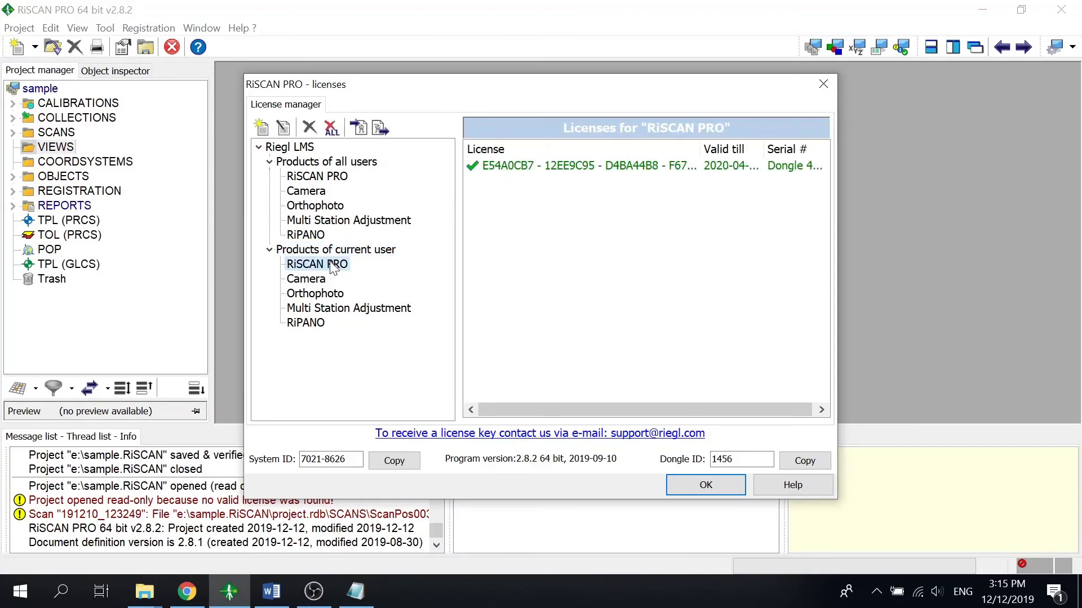
left_click(585, 259)
right_click(575, 212)
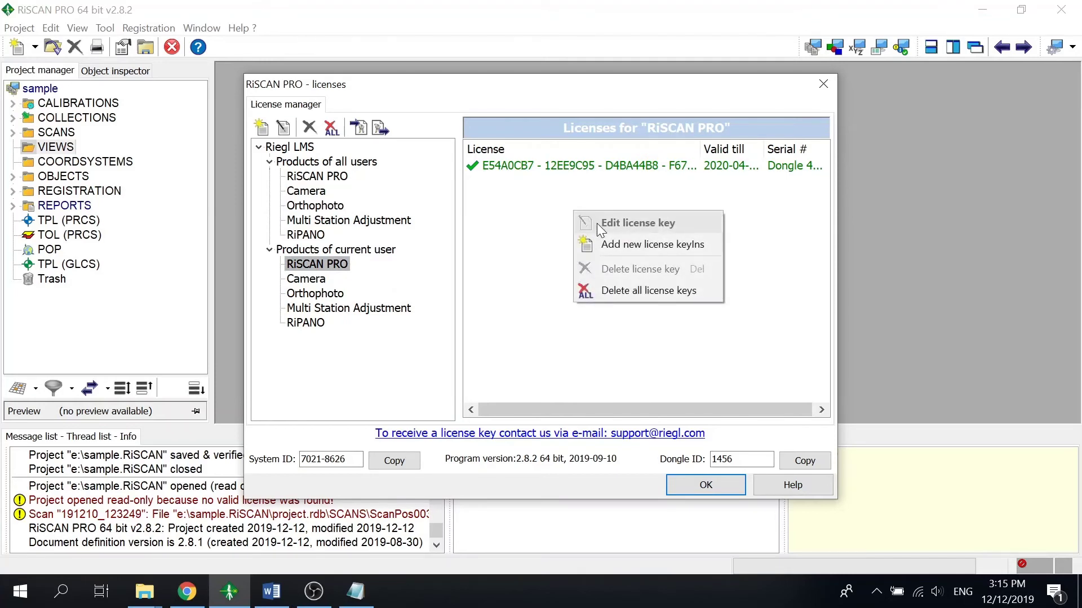
left_click(620, 247)
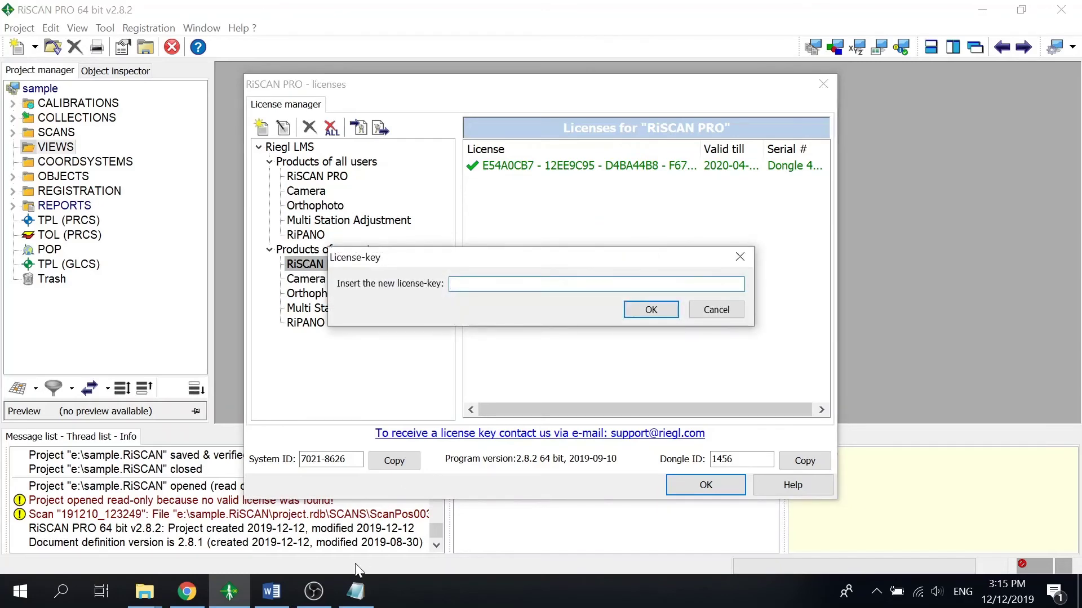
left_click(371, 589)
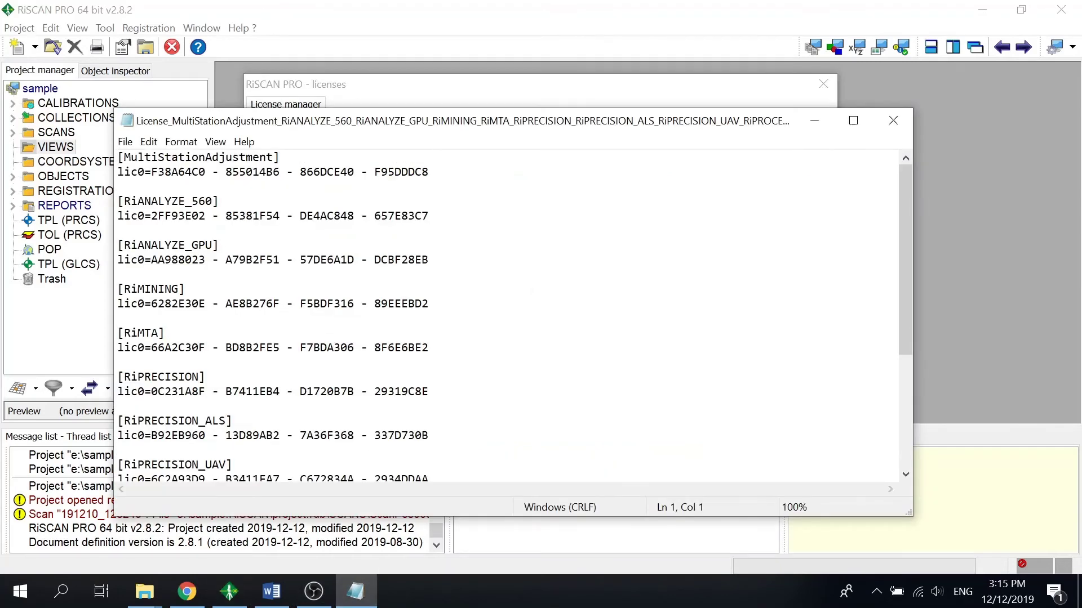
left_click_drag(900, 191, 924, 307)
left_click_drag(429, 377, 158, 377)
left_click_drag(429, 377, 151, 376)
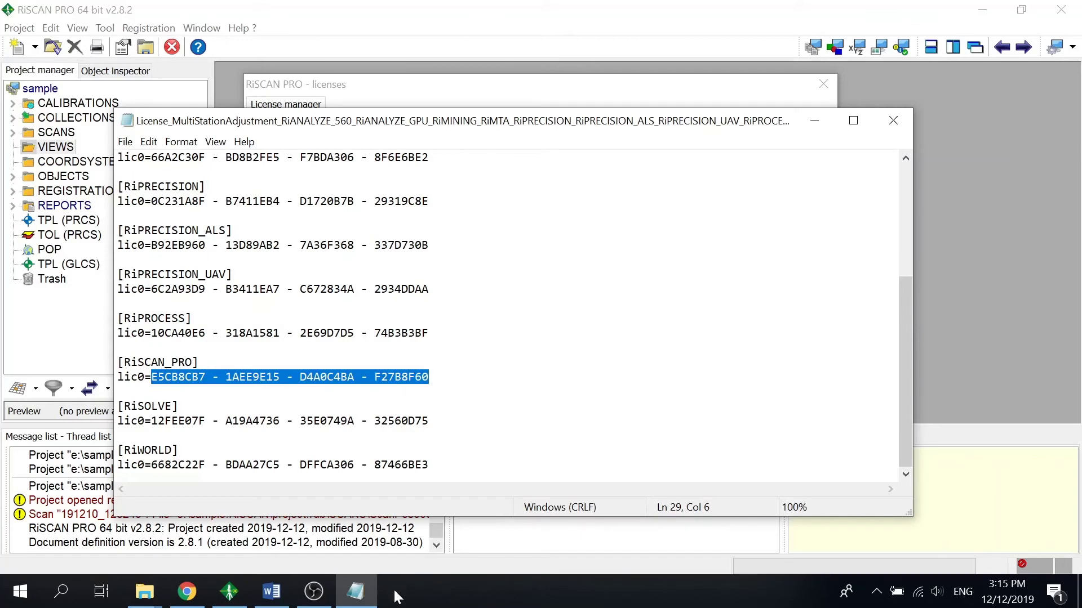
left_click(401, 84)
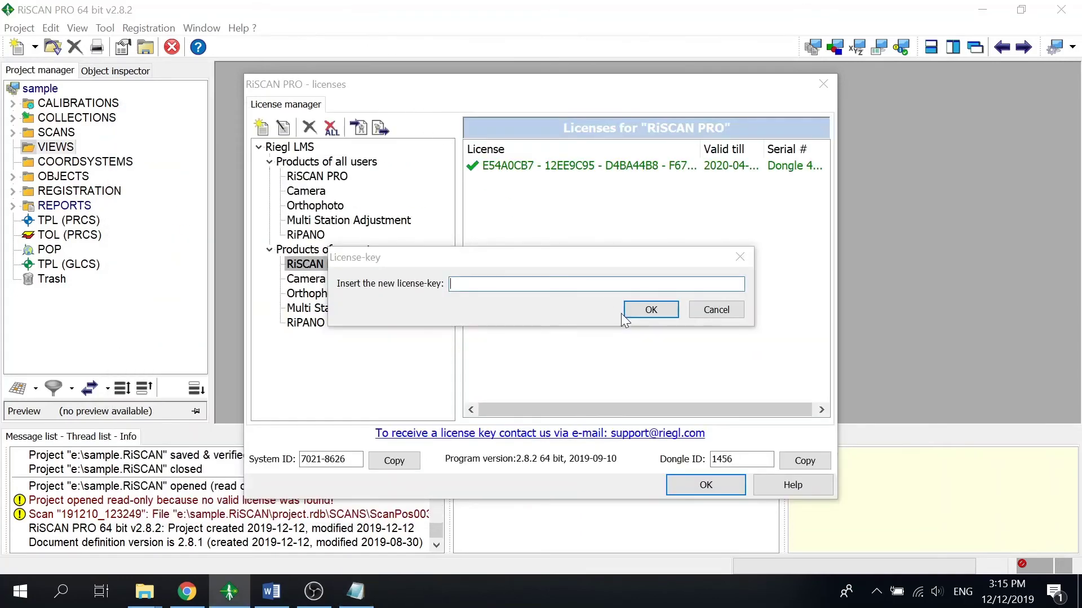
left_click(651, 310)
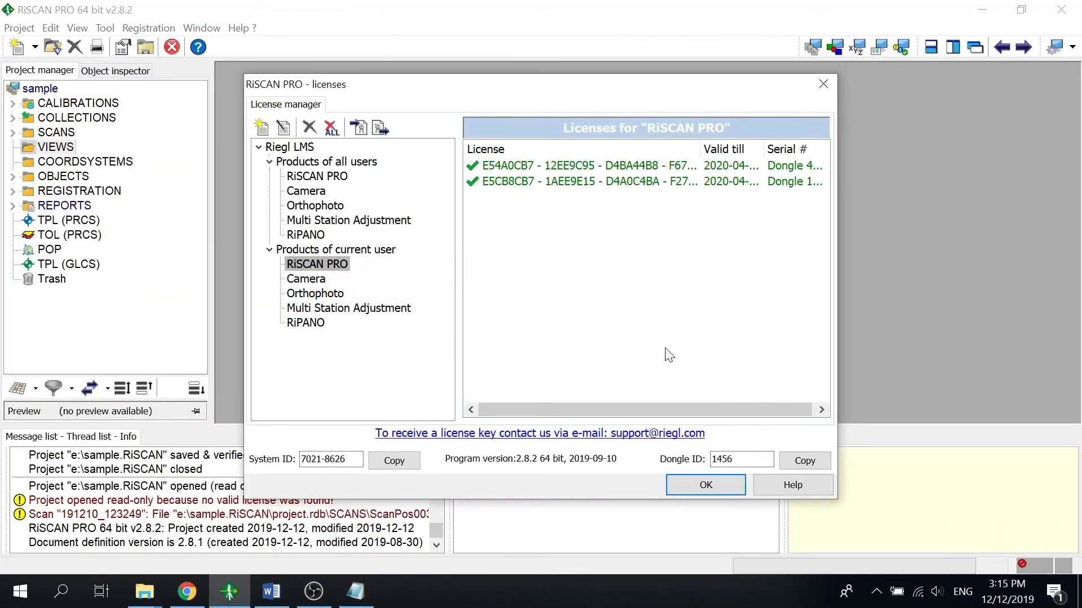
Start a new Multi Station Adjustment license entry under products of current user, and copy the MultiStationAdjustment key from the opened license file
left_click(322, 308)
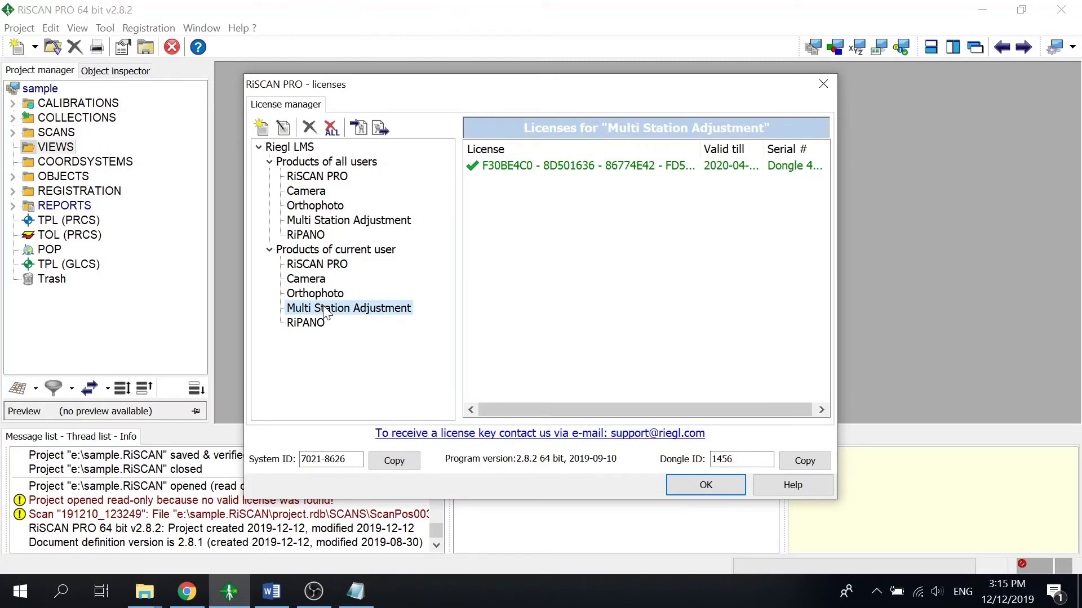
right_click(599, 229)
left_click(657, 260)
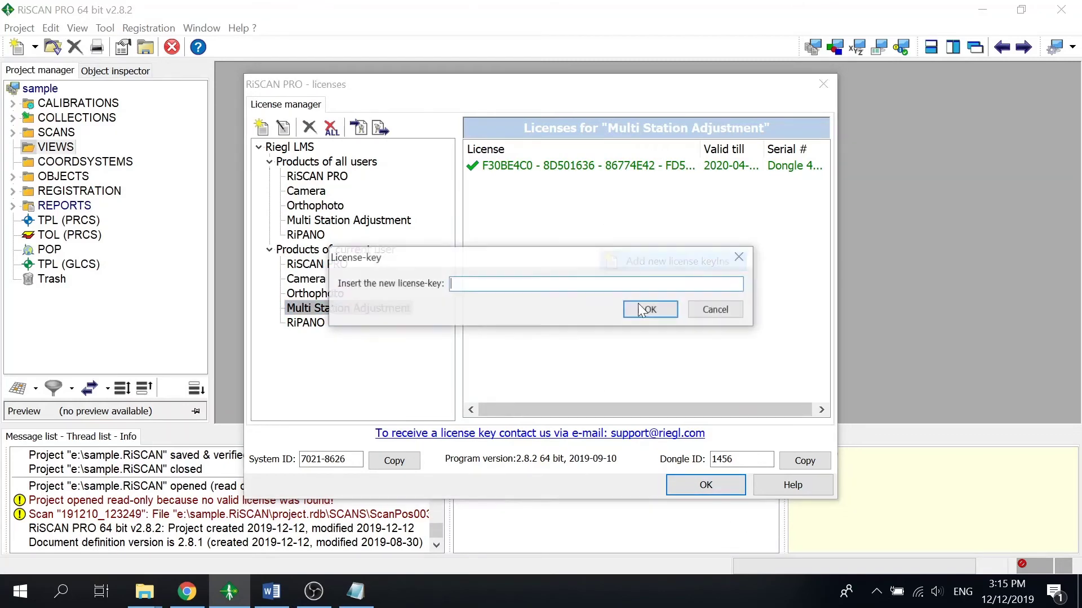
left_click(356, 592)
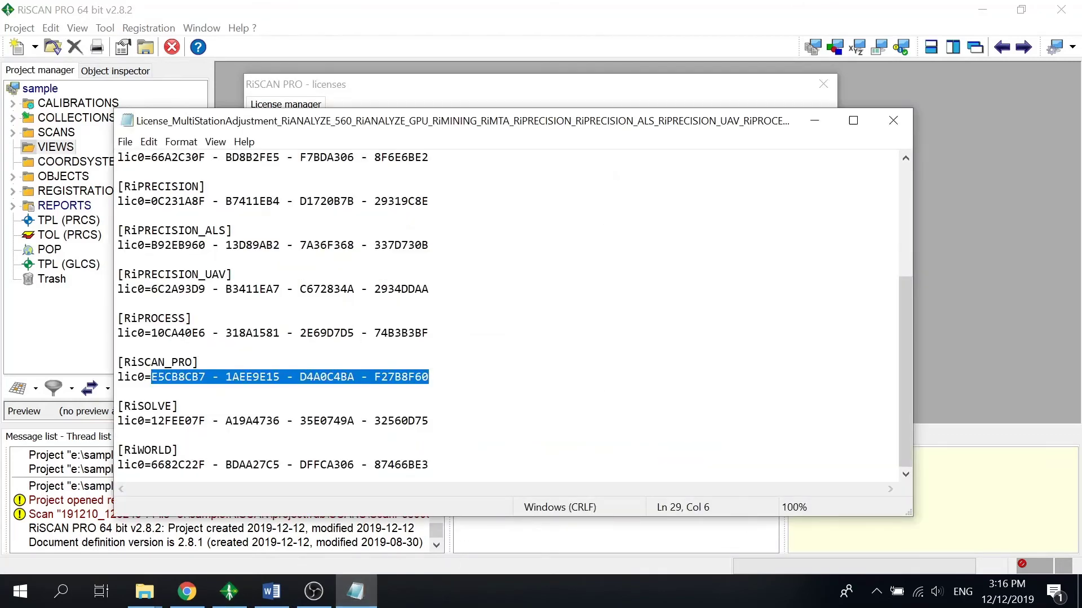
left_click_drag(906, 361, 907, 248)
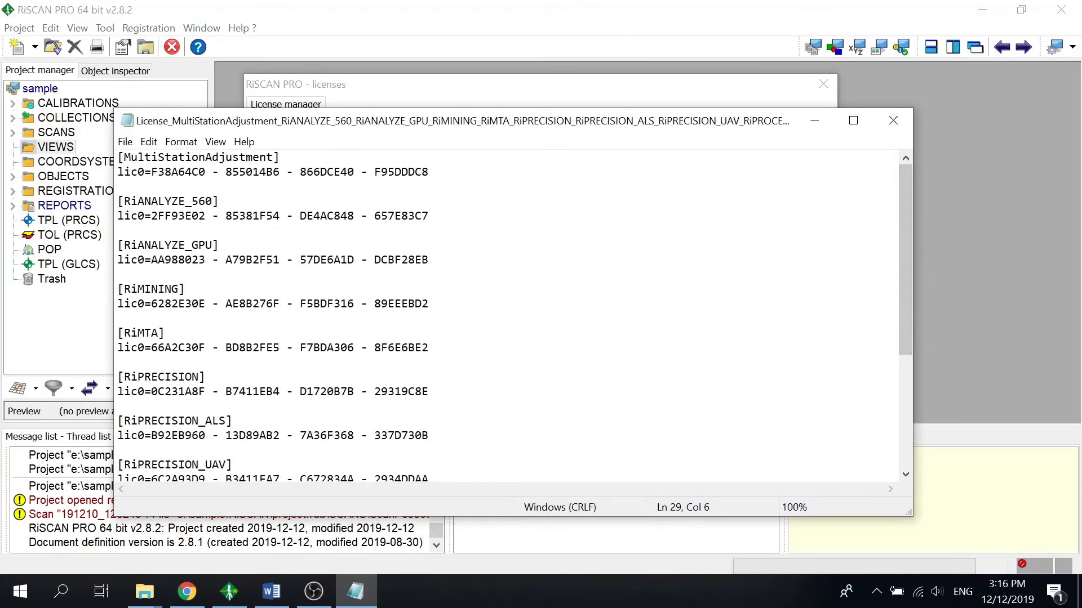
key("ctrl+Home")
key("Down")
key("End")
key("shift+Up")
key("shift+Right")
key("shift+Right")
key("shift+Right")
key("shift+Right")
key("shift+Right")
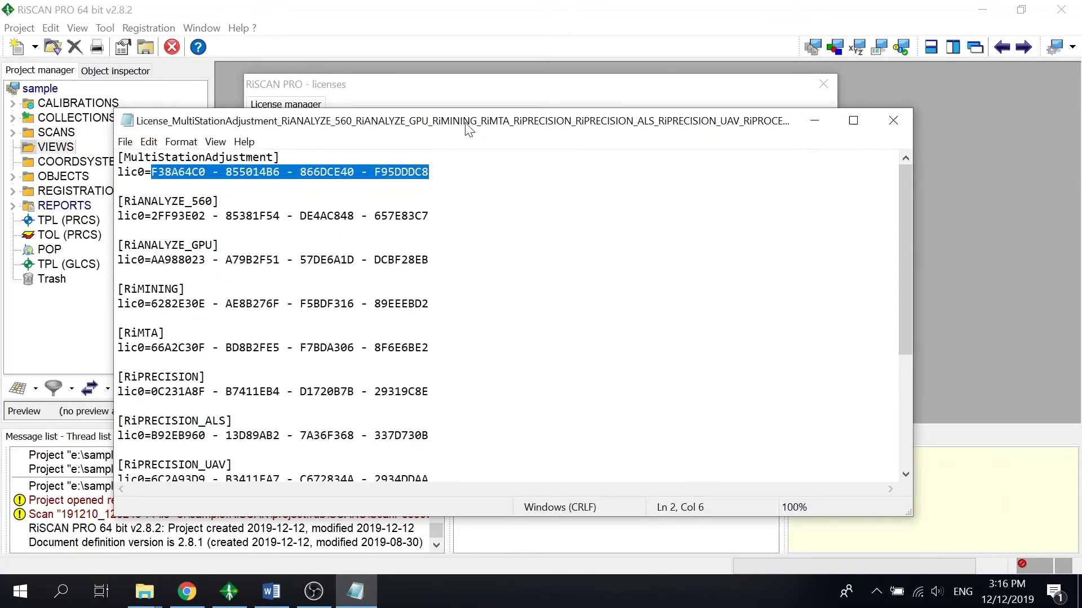
key("ctrl+c")
Add the copied license key as the new Multi Station Adjustment key and close the license manager with the changes accepted
left_click(481, 90)
key("ctrl+v")
left_click(650, 308)
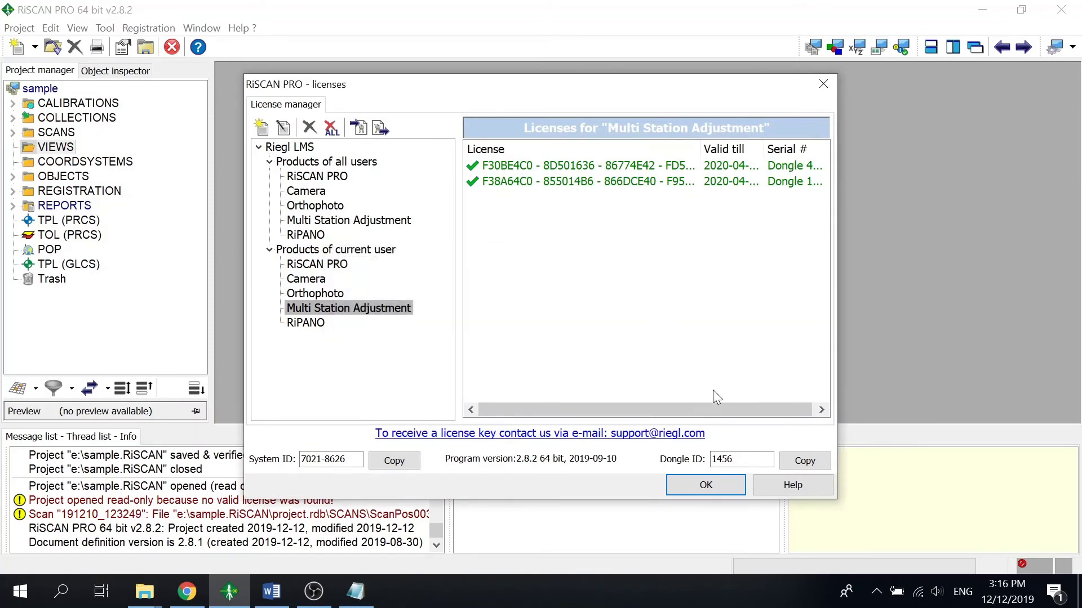
left_click(731, 490)
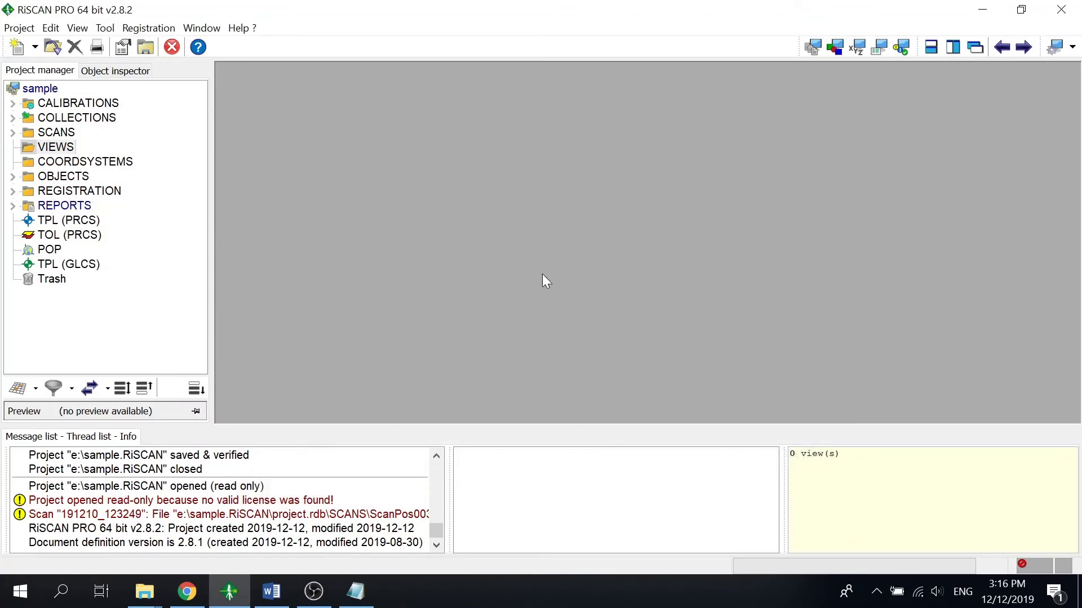
left_click(324, 599)
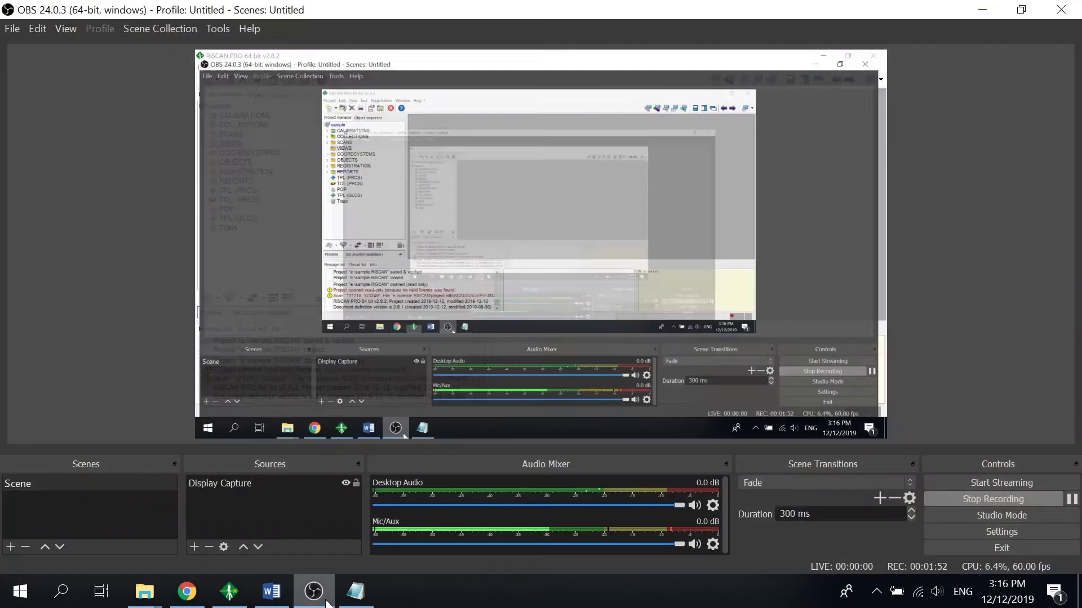
left_click(326, 601)
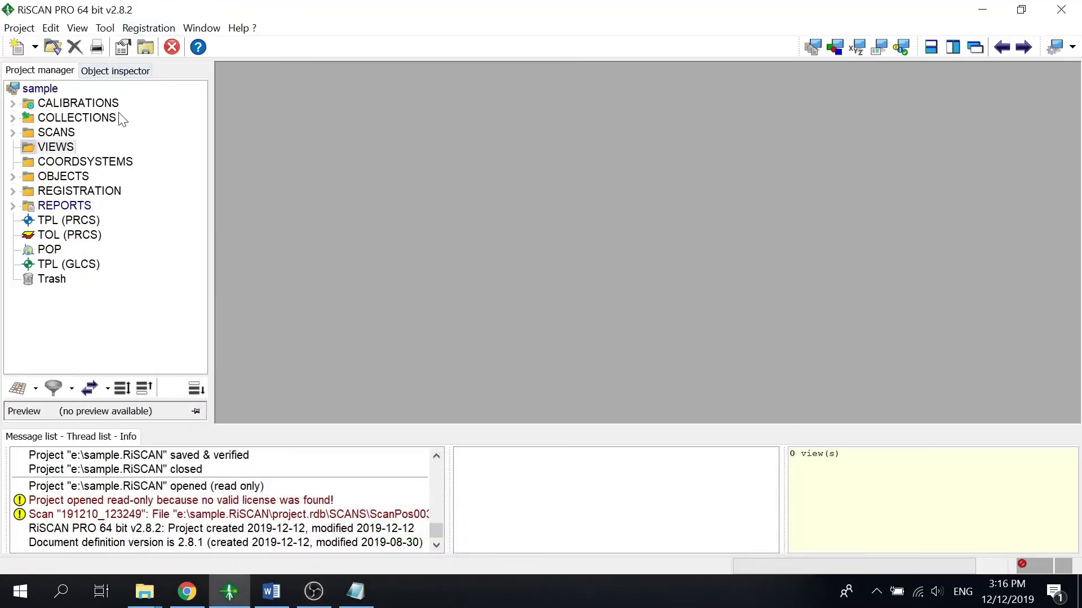
Check ScanPos001 under SCANS, and switch to Word to review the camera mounting note at the start of the steps document
left_click(13, 133)
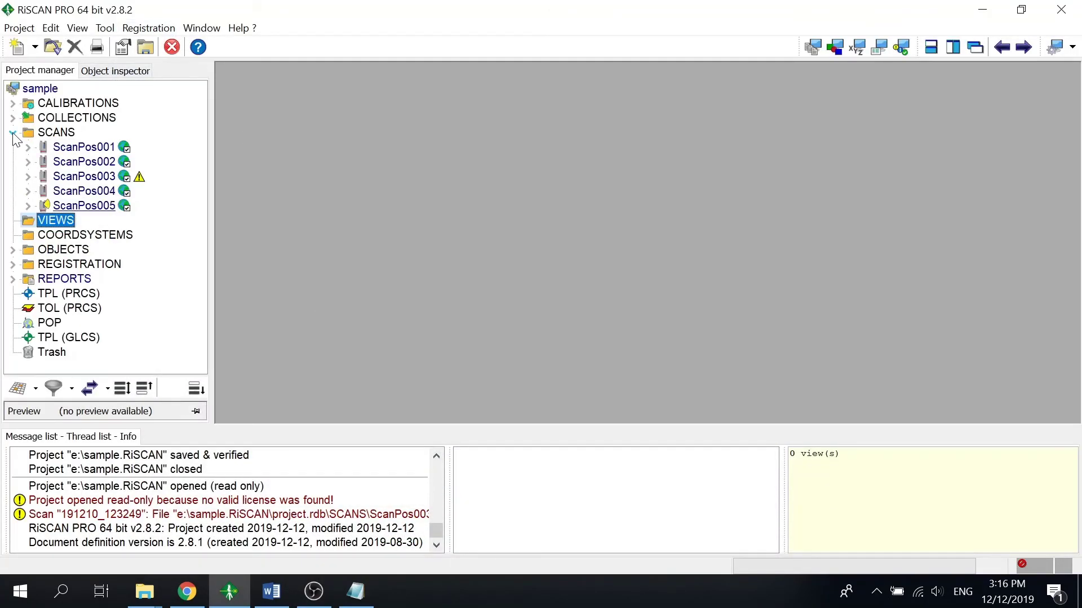
left_click(84, 148)
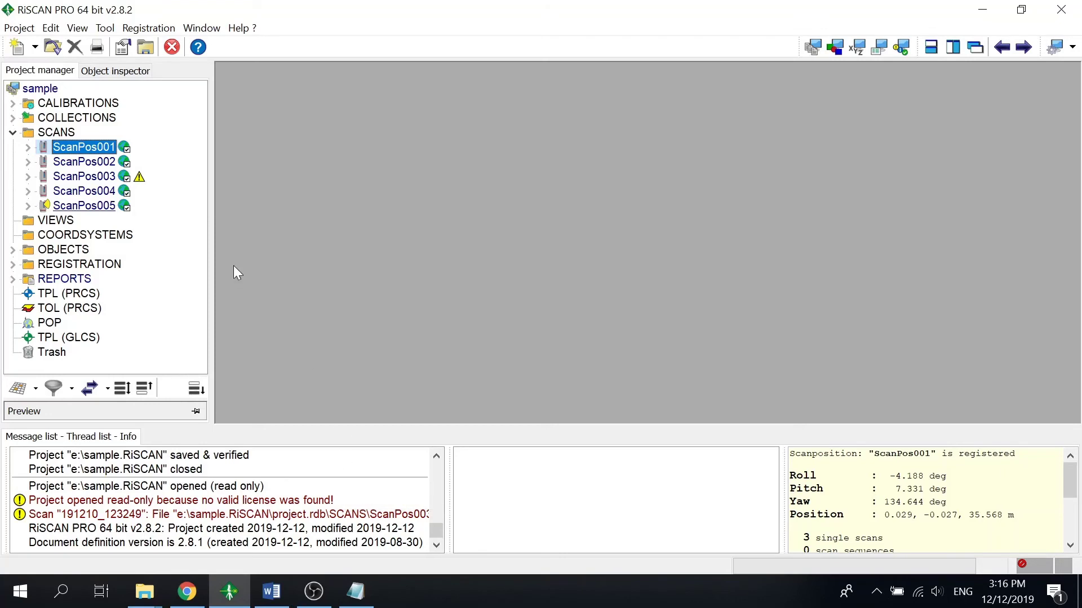
left_click(272, 592)
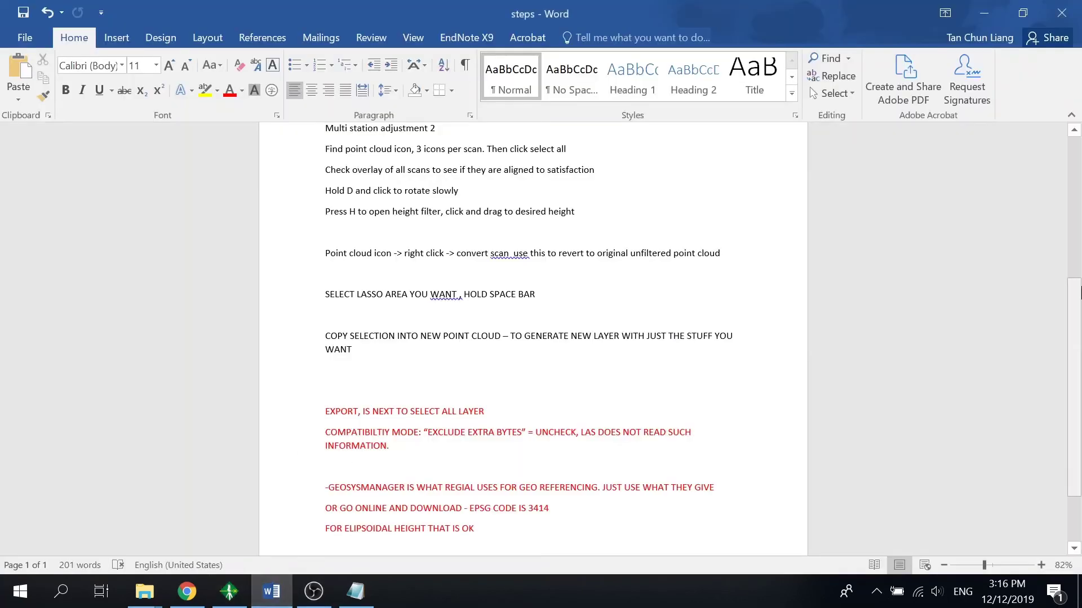
left_click_drag(1076, 293, 1077, 155)
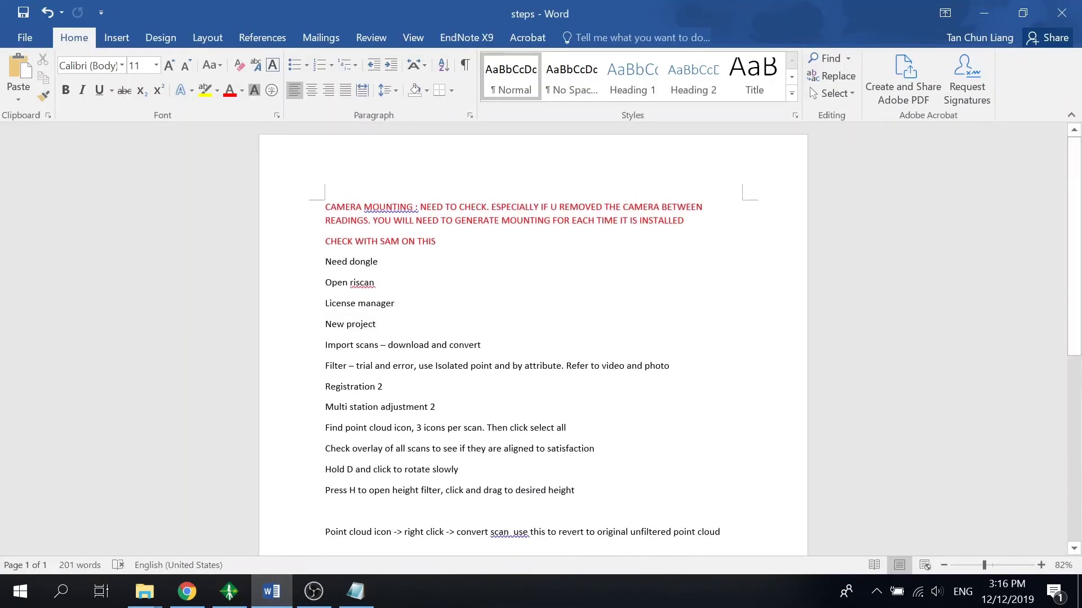
Switch to RiSCAN PRO and examine the CAMERA and MOUNTING folders under CALIBRATIONS, including the commands available for MOUNTING
left_click(231, 593)
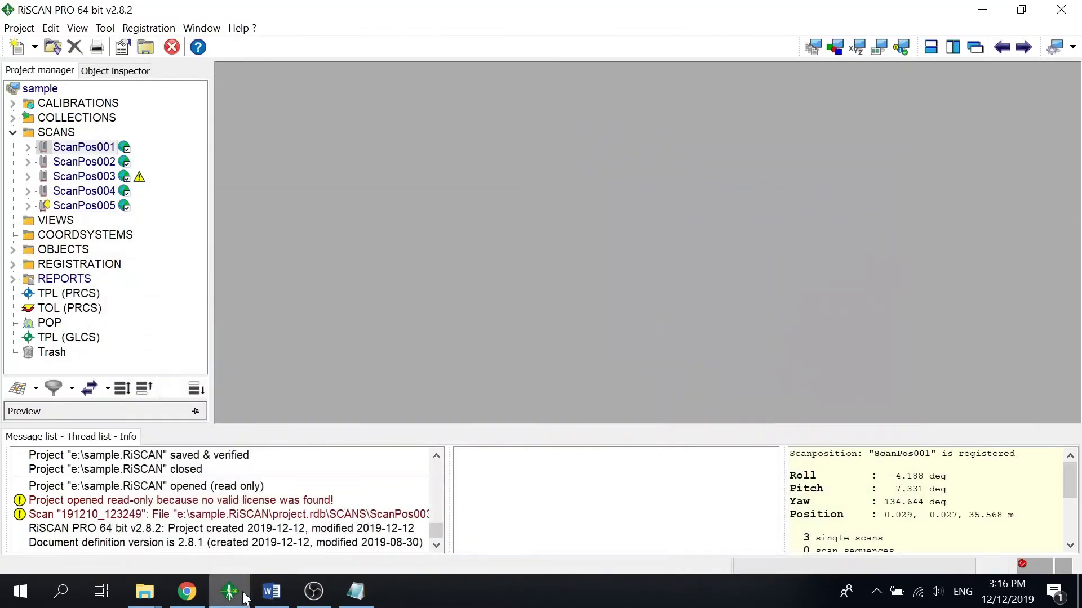
left_click(13, 133)
left_click(13, 105)
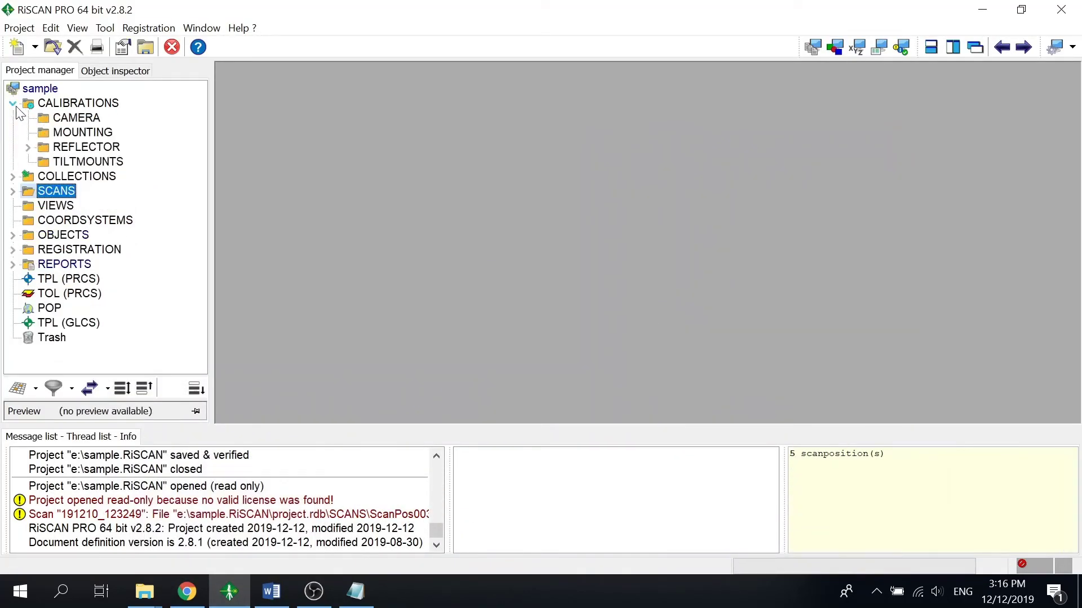
left_click(62, 120)
left_click(59, 134)
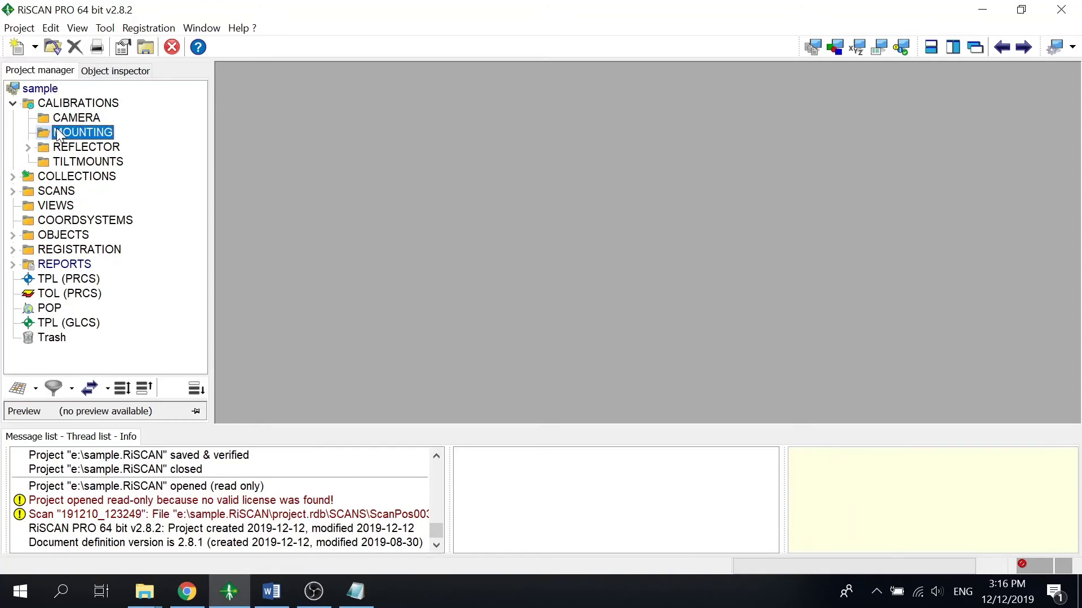
left_click(88, 121)
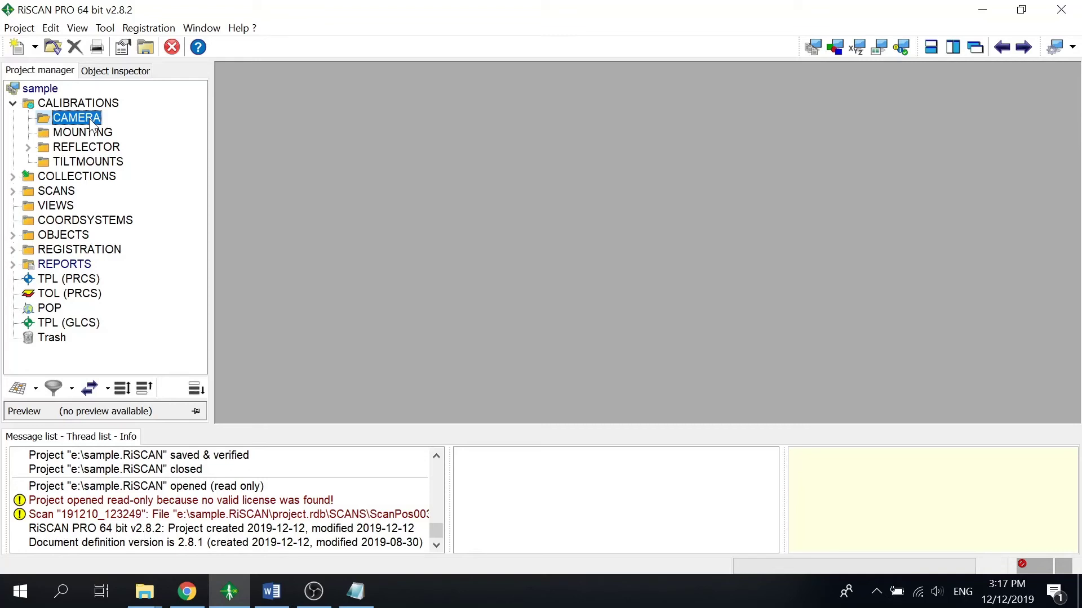
left_click(79, 133)
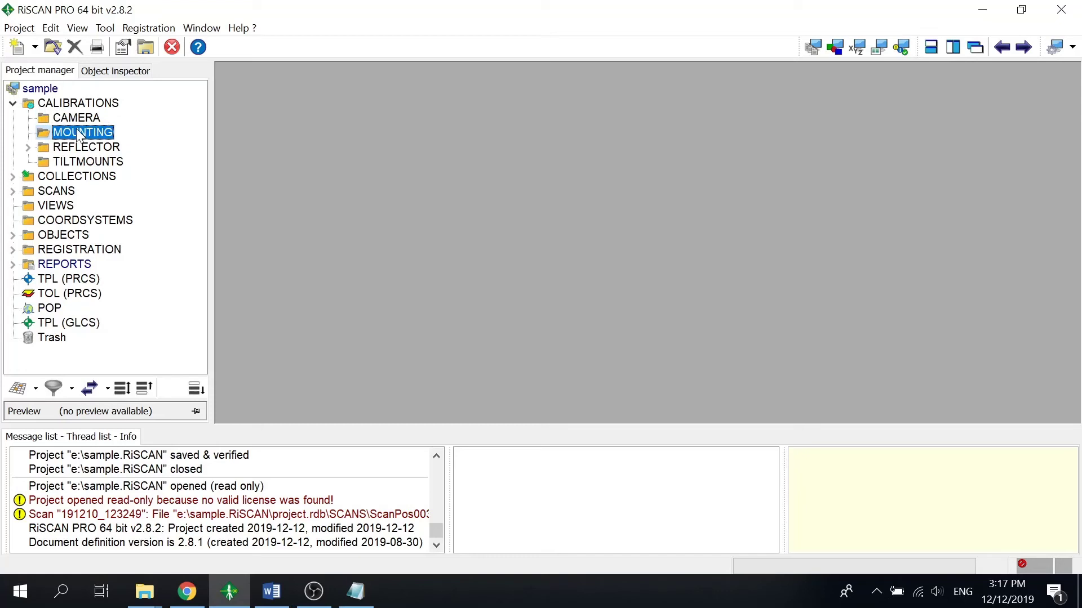
right_click(76, 129)
left_click(50, 135)
Switch to Word and insert the line "Calibration -> mounting ->" at the start of the steps document
left_click(278, 595)
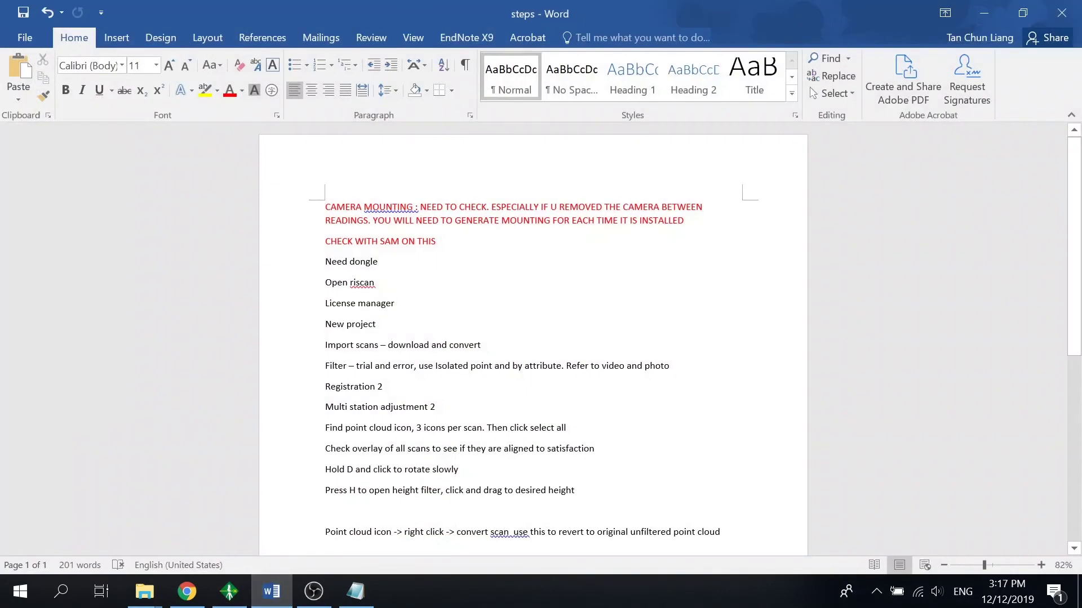
key("Return")
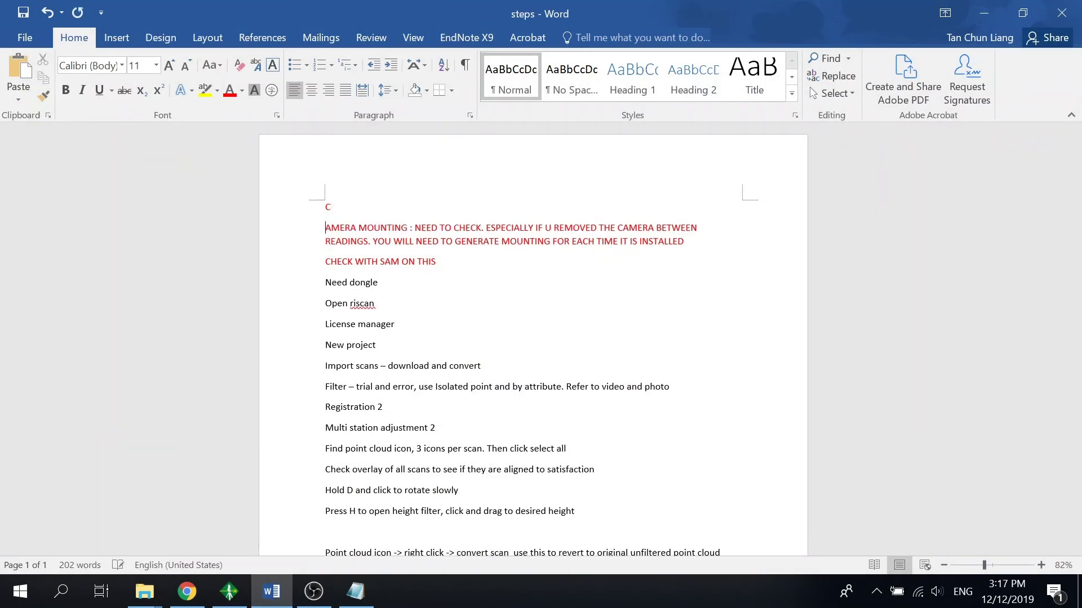
key("BackSpace")
type("calibration -> mounting ->")
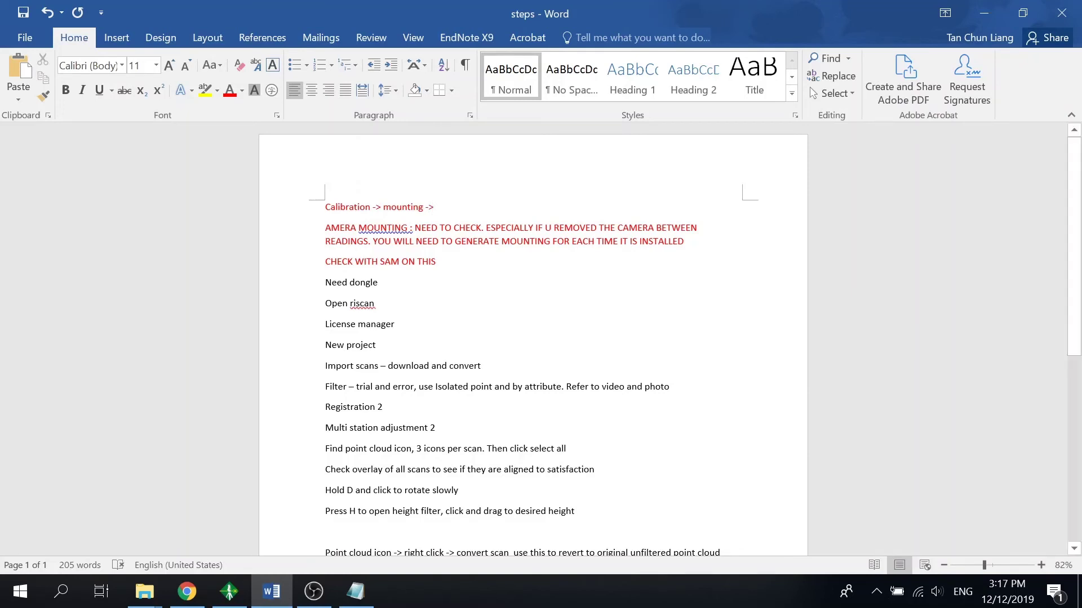
Switch to RiSCAN PRO and check which commands the MOUNTING calibrations folder offers
left_click(230, 592)
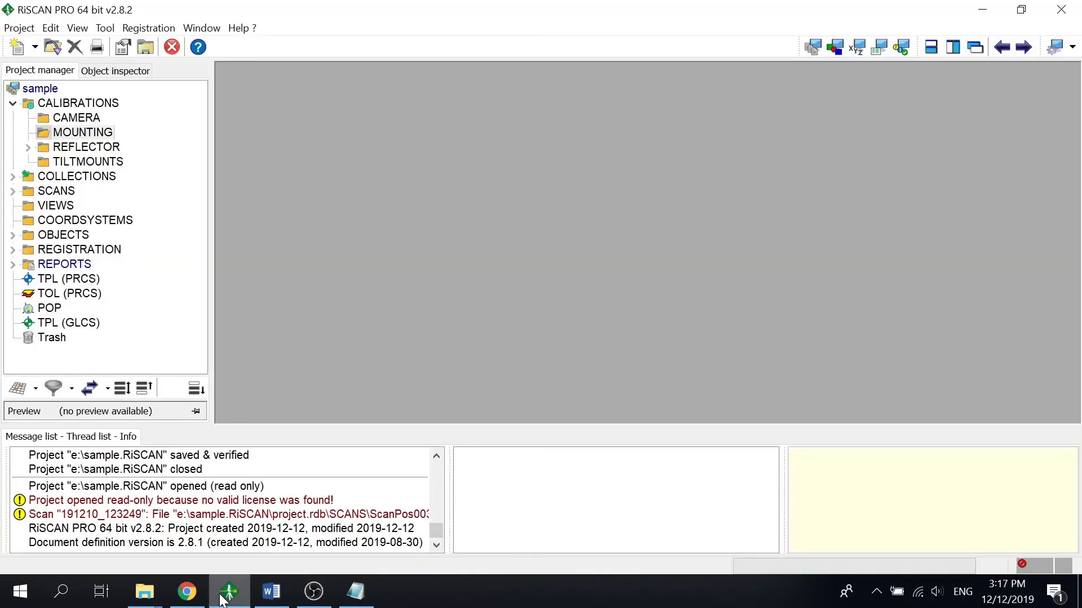
left_click(91, 135)
right_click(90, 131)
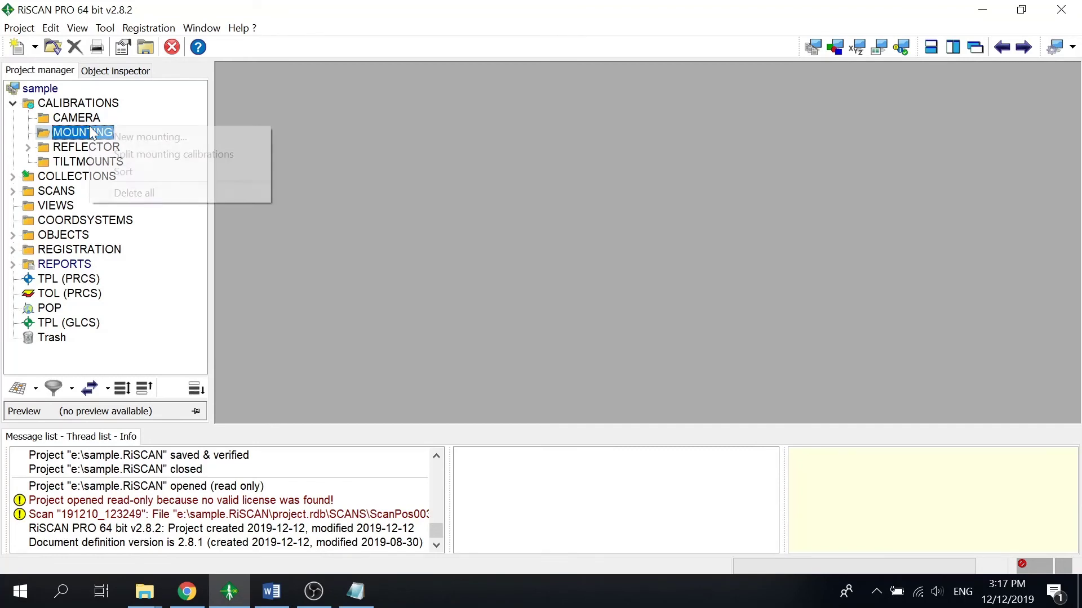
left_click(58, 141)
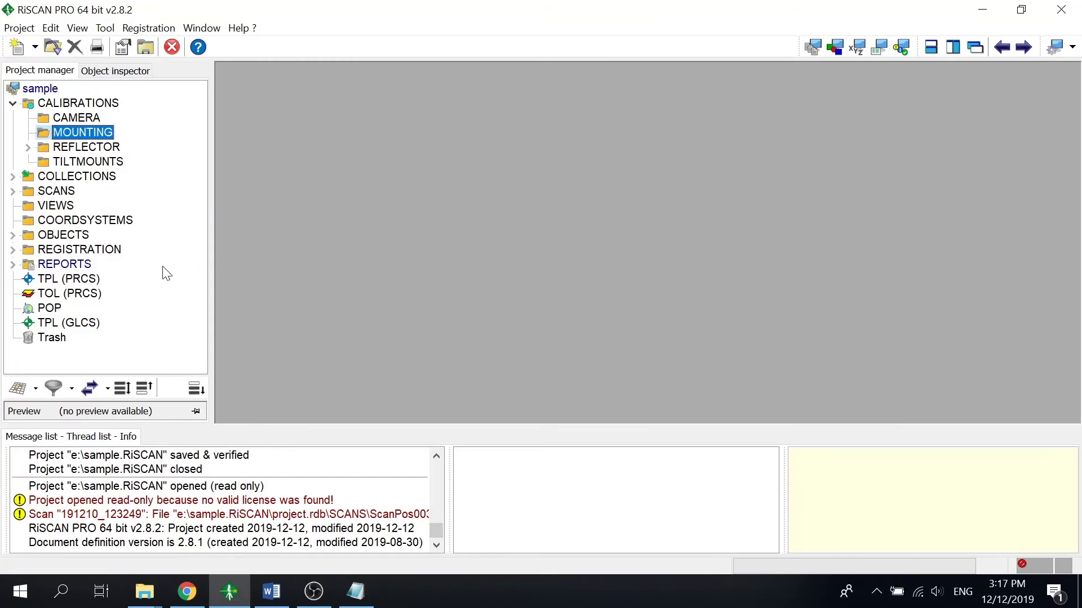
left_click(239, 594)
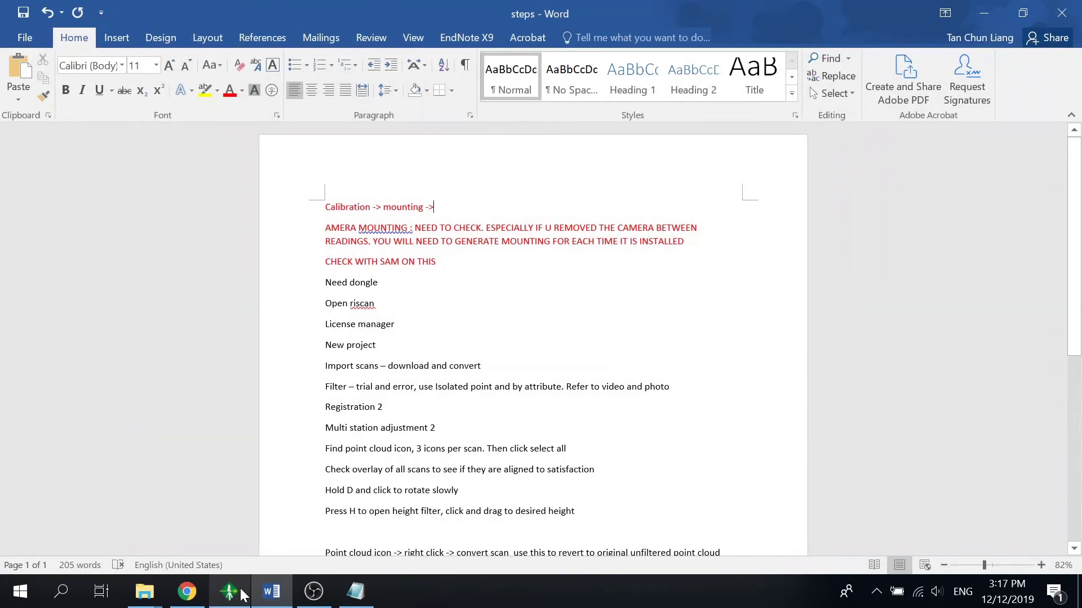
left_click(241, 595)
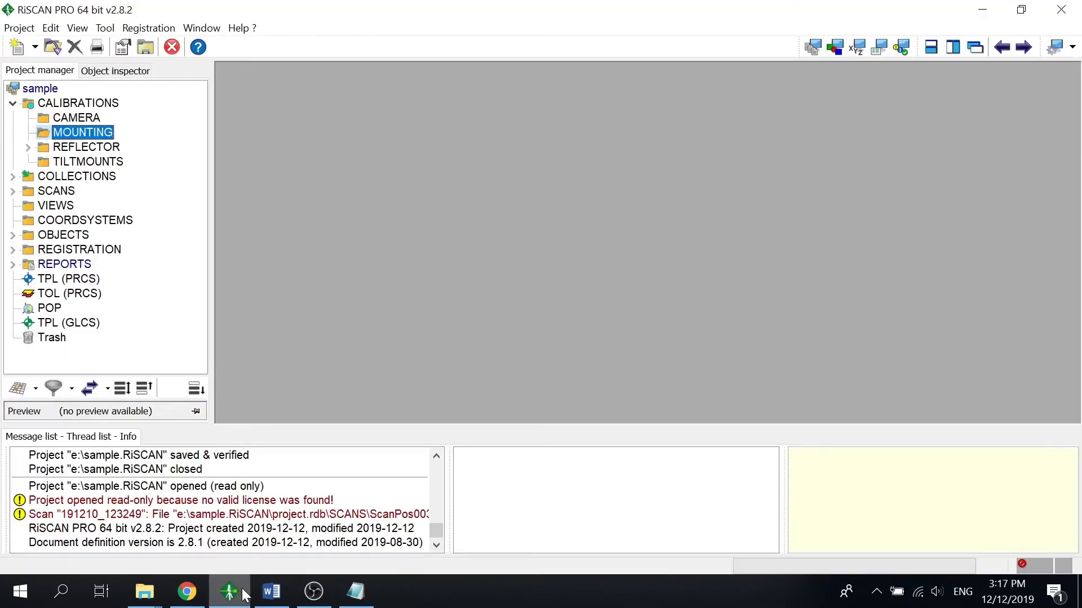
mouse_move(267, 593)
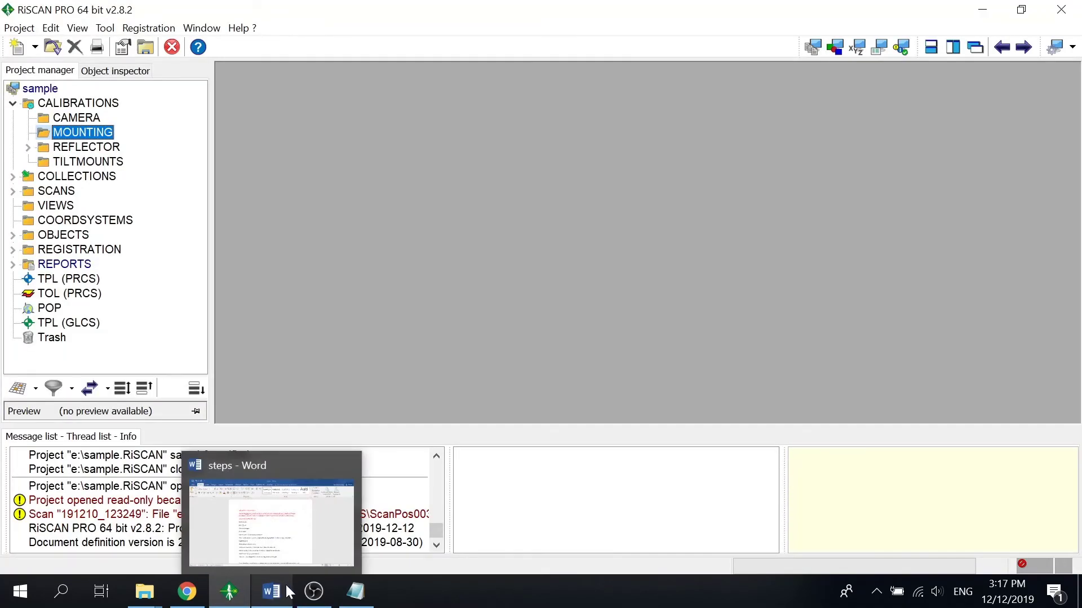
mouse_move(296, 573)
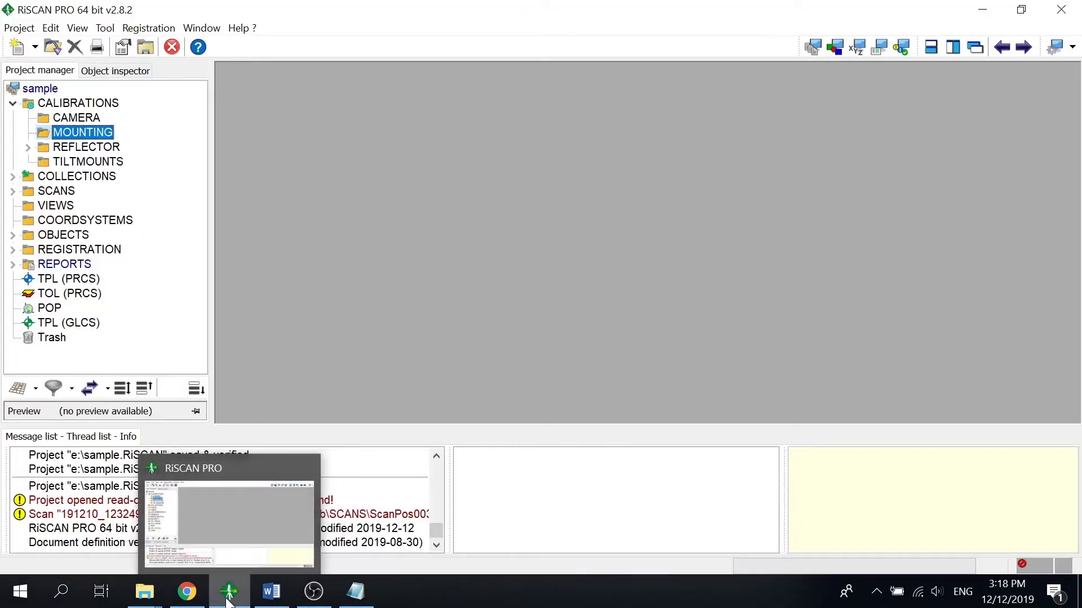
left_click(229, 598)
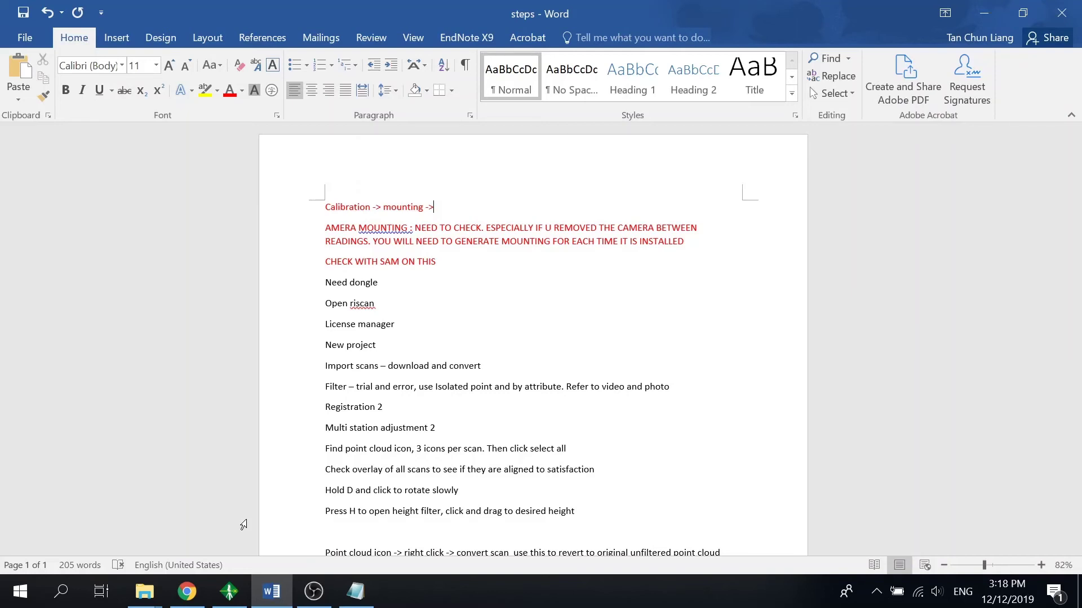
Raise the computer's sound volume
key("XF86AudioRaiseVolume")
key("XF86AudioRaiseVolume")
key("XF86AudioRaiseVolume")
key("XF86AudioRaiseVolume")
key("XF86AudioRaiseVolume")
key("XF86AudioRaiseVolume")
key("XF86AudioRaiseVolume")
key("XF86AudioRaiseVolume")
key("XF86AudioRaiseVolume")
key("XF86AudioRaiseVolume")
key("XF86AudioRaiseVolume")
key("XF86AudioRaiseVolume")
key("XF86AudioRaiseVolume")
key("XF86AudioRaiseVolume")
key("XF86AudioRaiseVolume")
key("XF86AudioRaiseVolume")
key("XF86AudioRaiseVolume")
key("XF86AudioRaiseVolume")
key("XF86AudioRaiseVolume")
key("XF86AudioRaiseVolume")
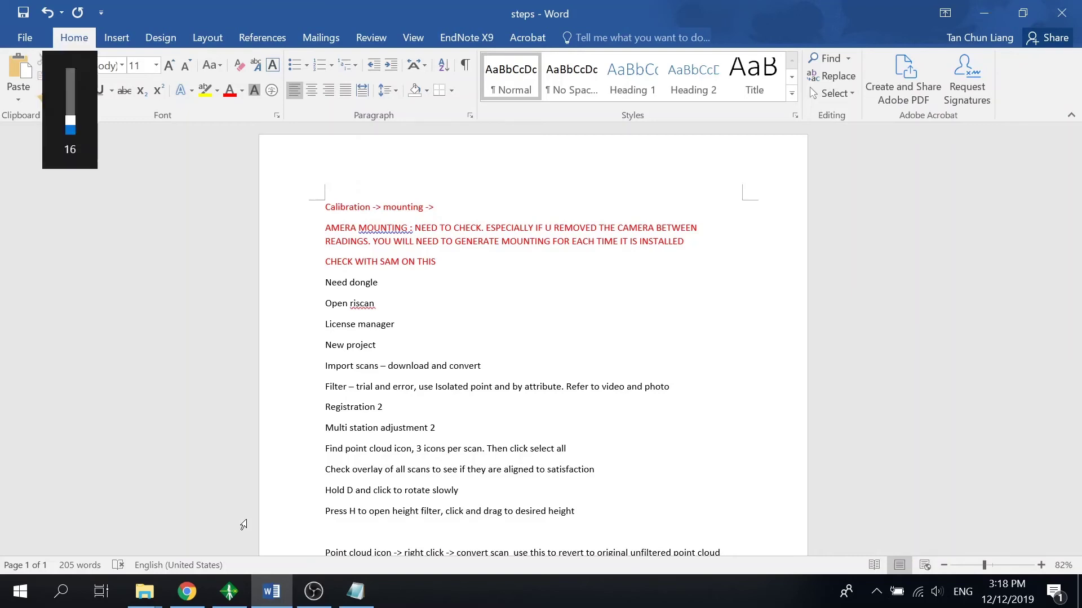
key("XF86AudioRaiseVolume")
key("XF86AudioRaiseVolume")
key("XF86AudioRaiseVolume")
key("XF86AudioRaiseVolume")
key("XF86AudioRaiseVolume")
key("XF86AudioRaiseVolume")
key("XF86AudioRaiseVolume")
key("XF86AudioRaiseVolume")
key("XF86AudioRaiseVolume")
key("XF86AudioRaiseVolume")
key("XF86AudioRaiseVolume")
key("XF86AudioRaiseVolume")
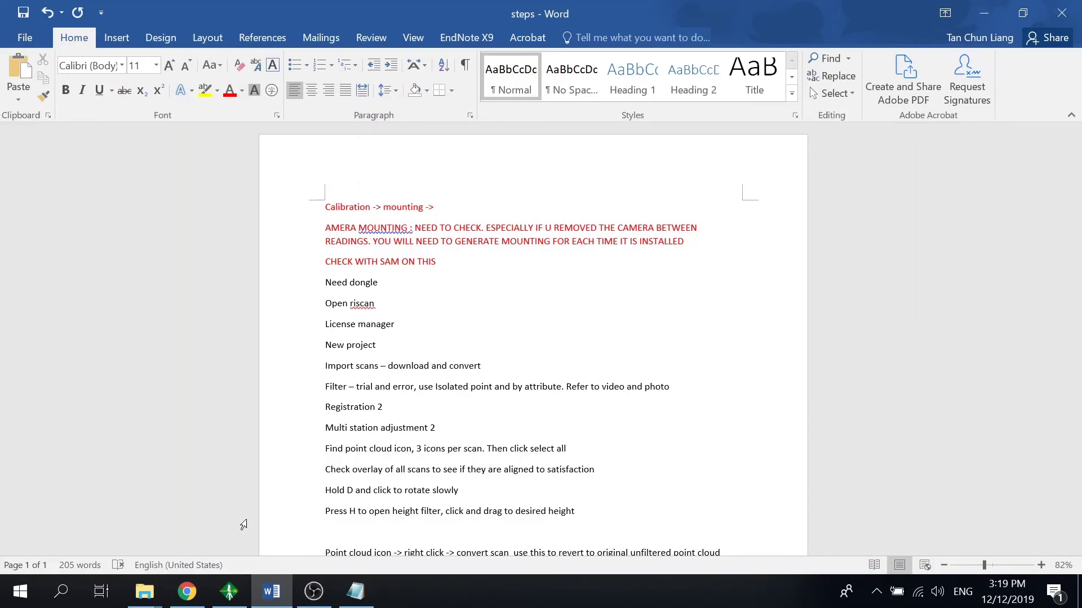
Switch to RiSCAN PRO, review the new and split mounting commands of the MOUNTING folder, and select the SCANS folder
left_click(246, 601)
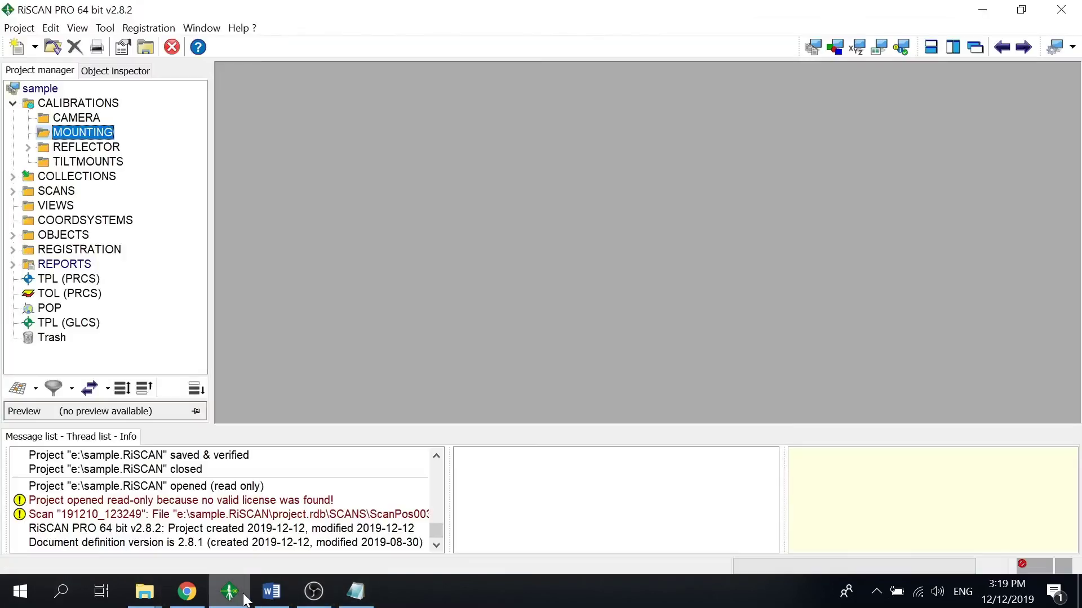
left_click(89, 119)
left_click(91, 134)
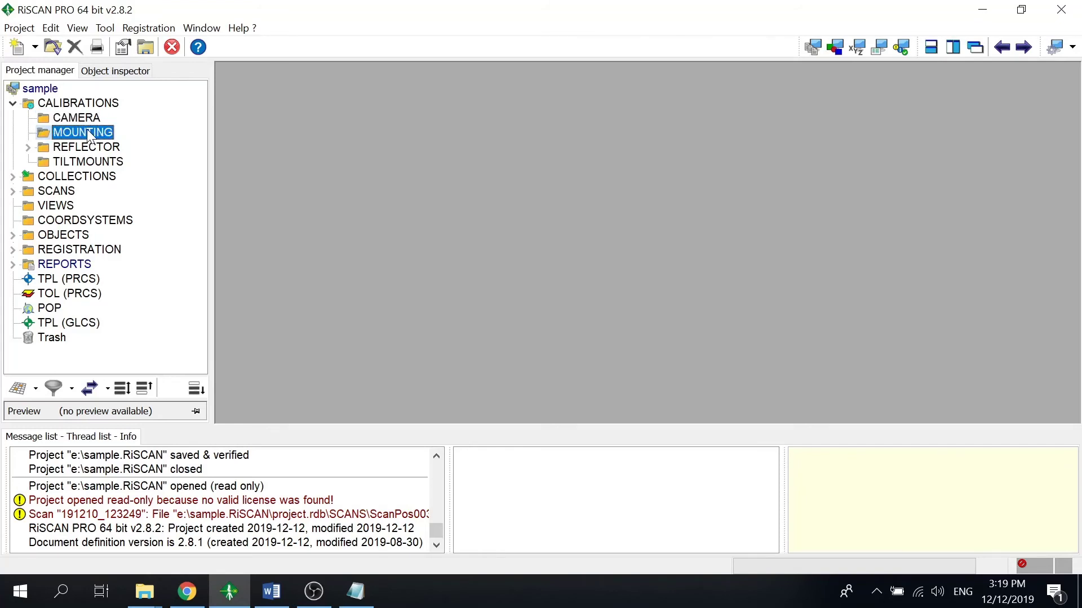
right_click(89, 137)
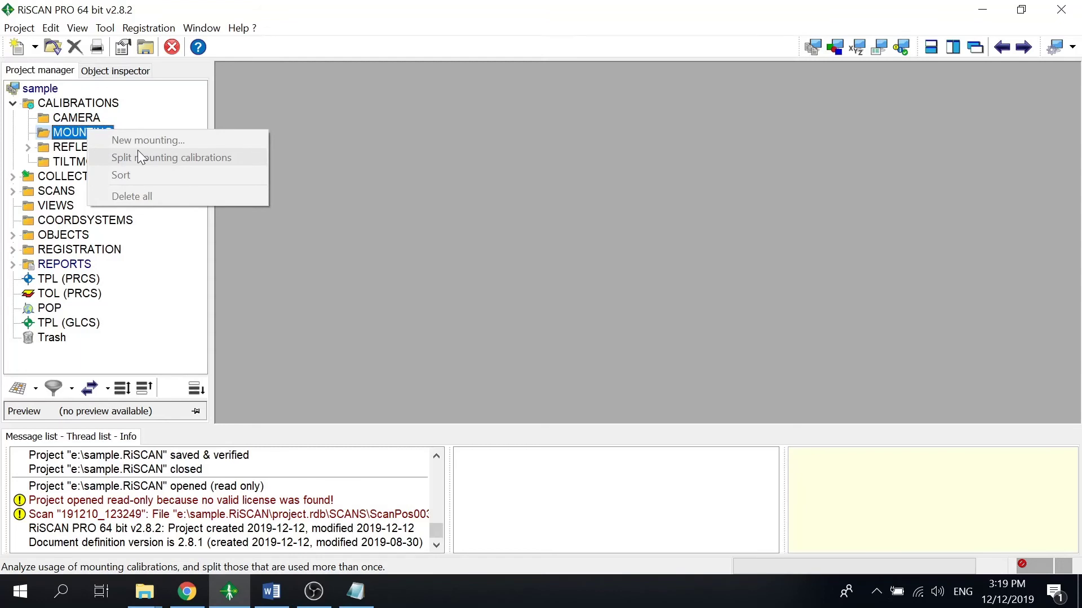
left_click(65, 192)
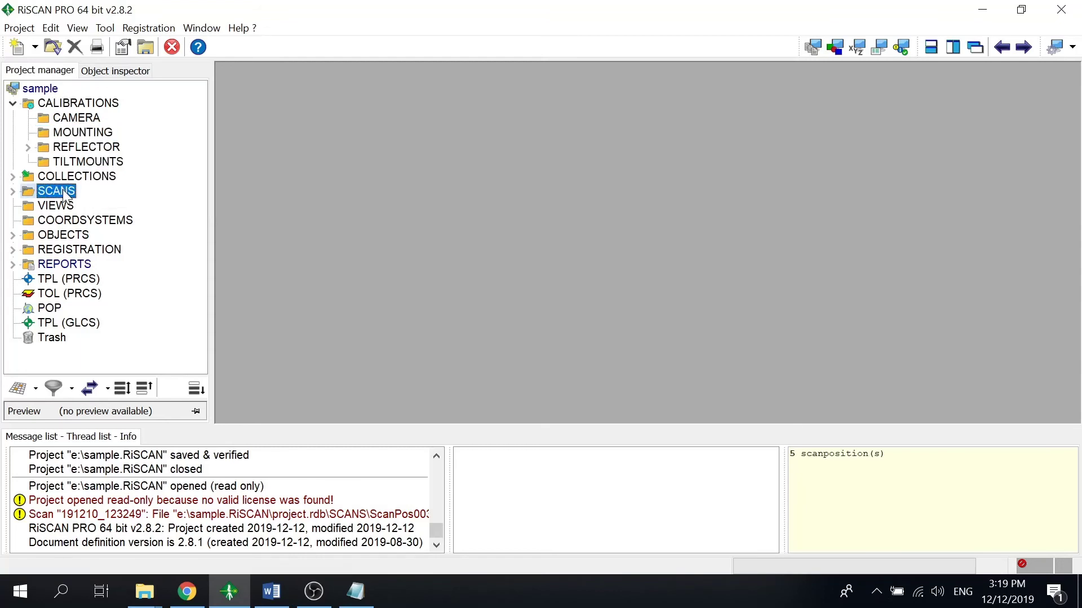
Try to reopen the recent sample project, and inspect scan positions ScanPos001 and ScanPos002 in the SCANS folder
left_click(19, 28)
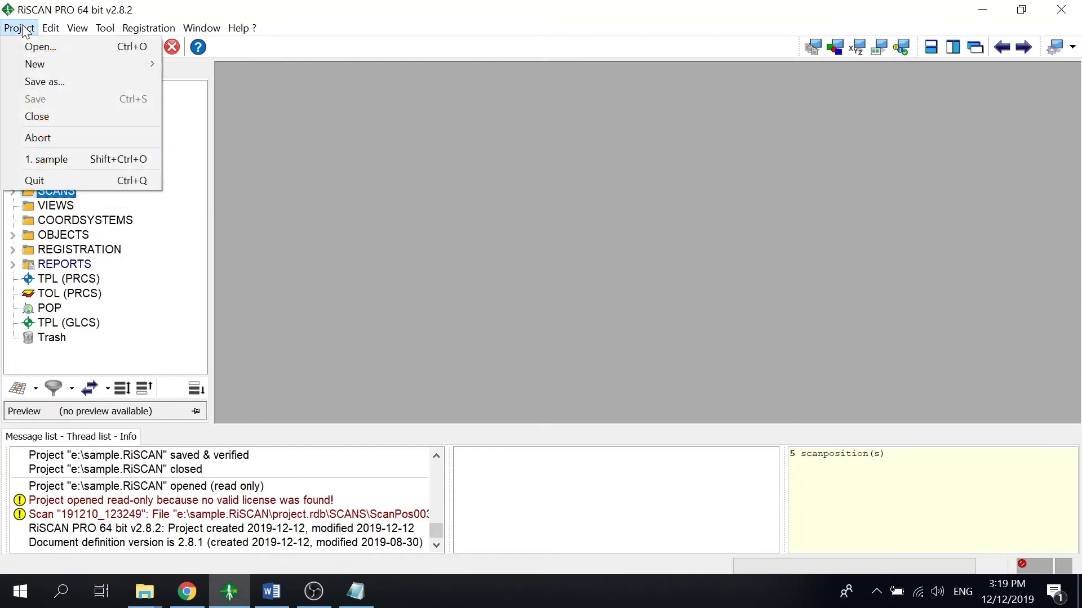
left_click(54, 153)
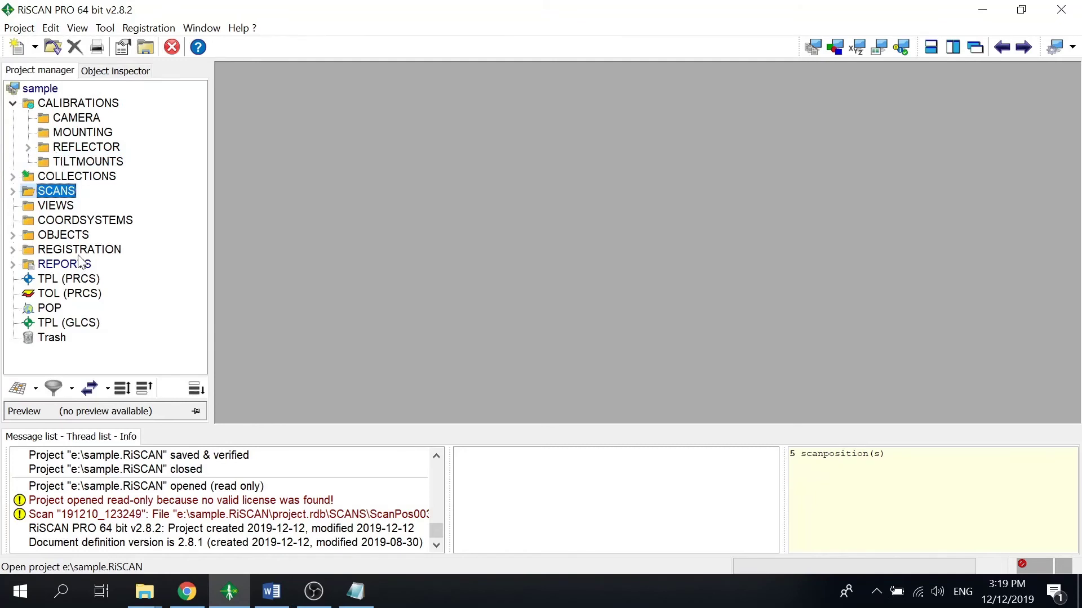
left_click(13, 192)
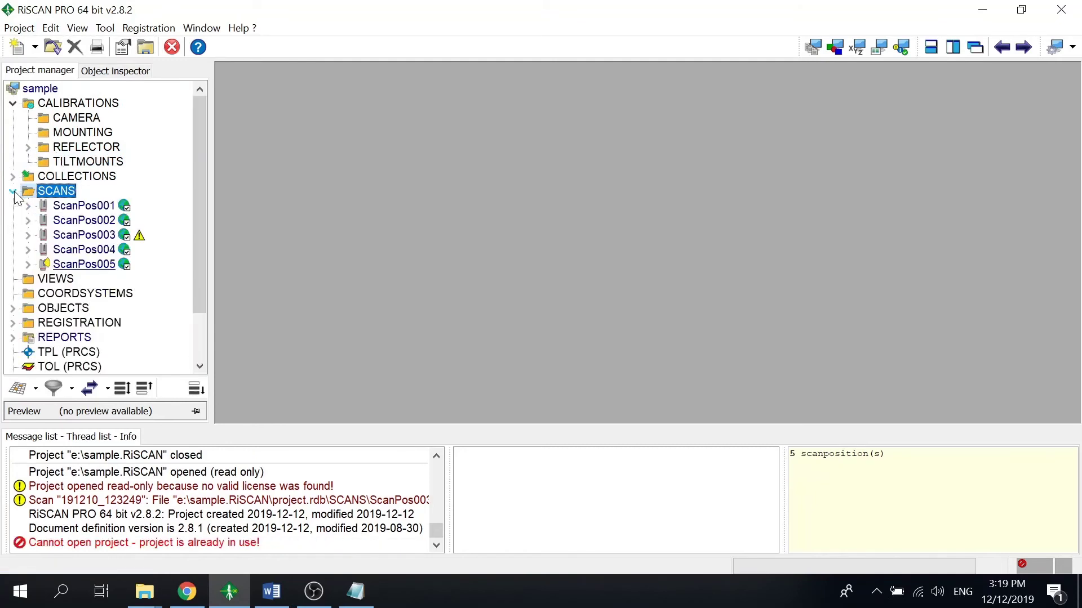
left_click(84, 207)
left_click(87, 221)
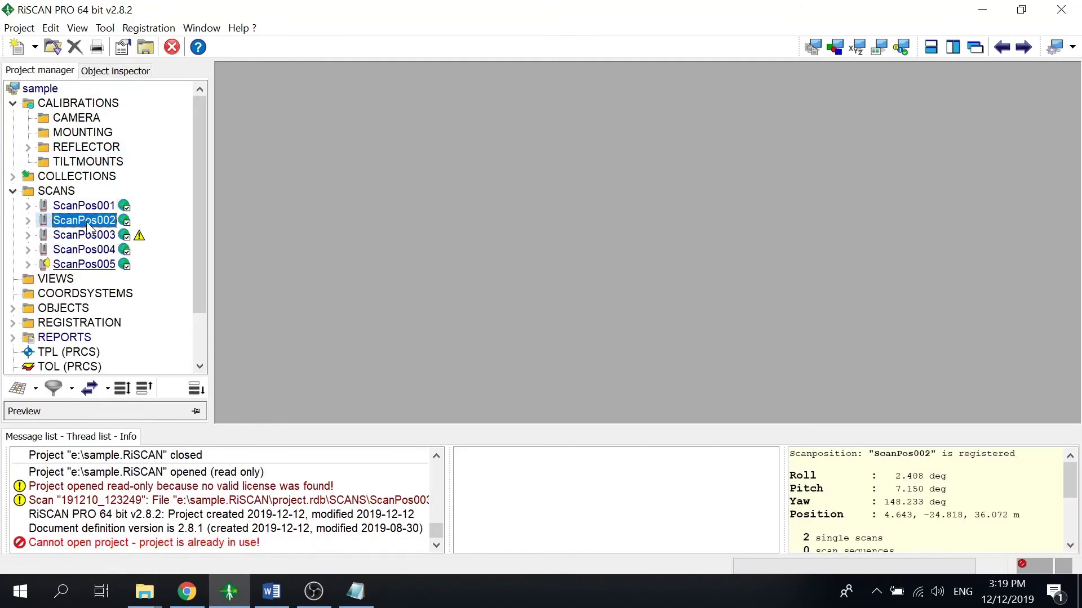
left_click(13, 191)
Try to create a new project named Project2 in the Default Project.RiSCAN folder
left_click(19, 28)
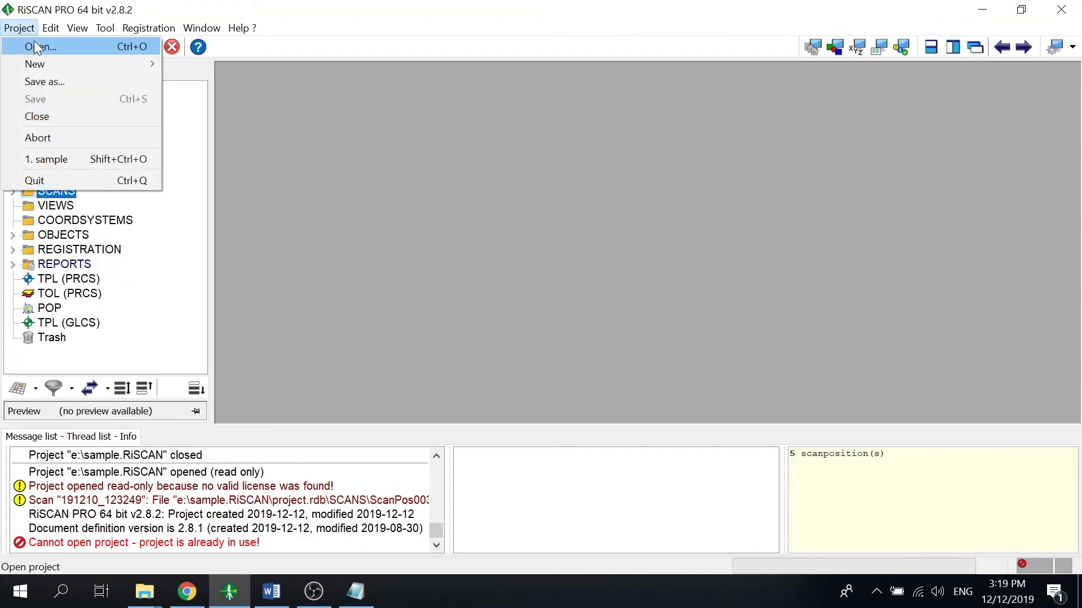
mouse_move(34, 63)
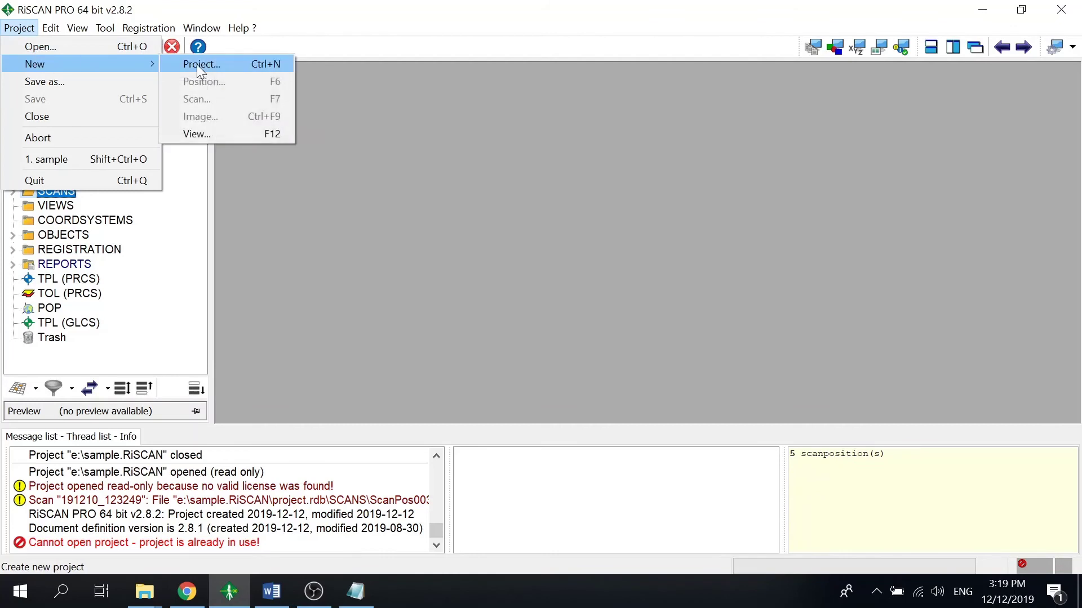
left_click(197, 65)
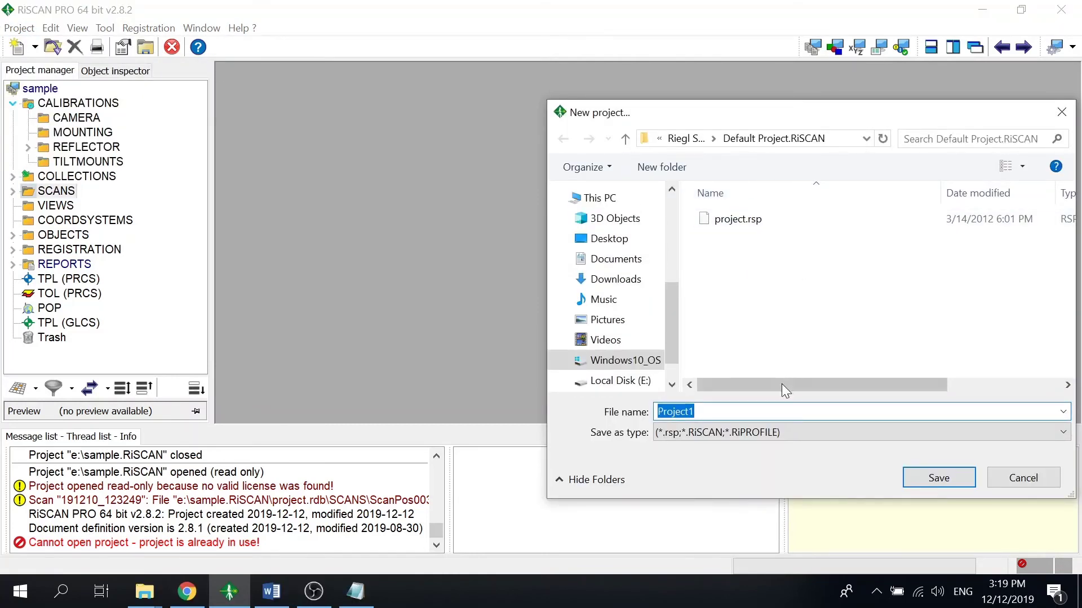
left_click(693, 412)
key("BackSpace")
type("2")
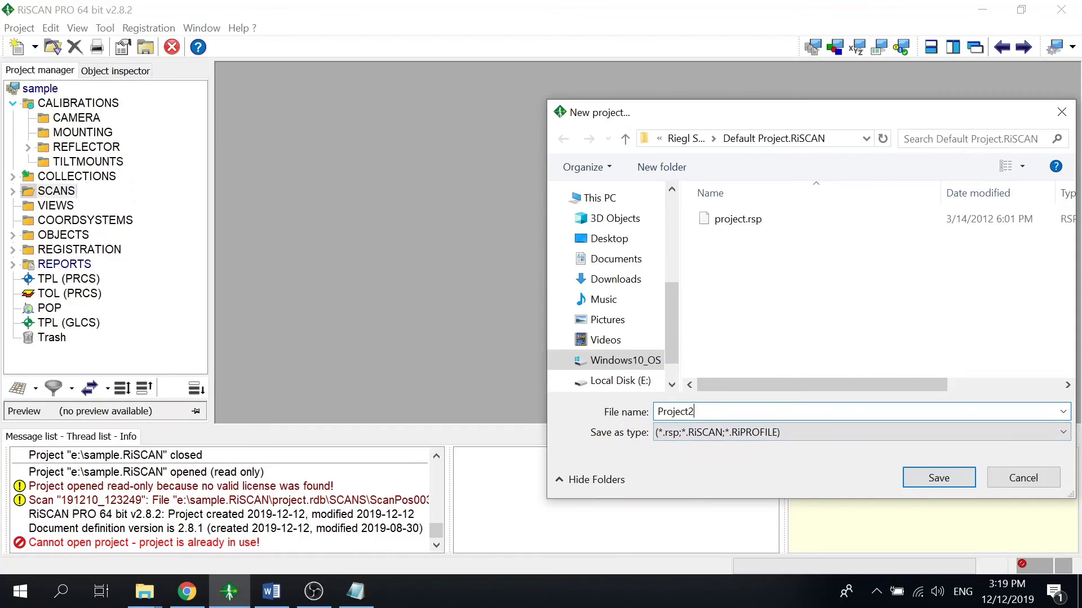
key("Return")
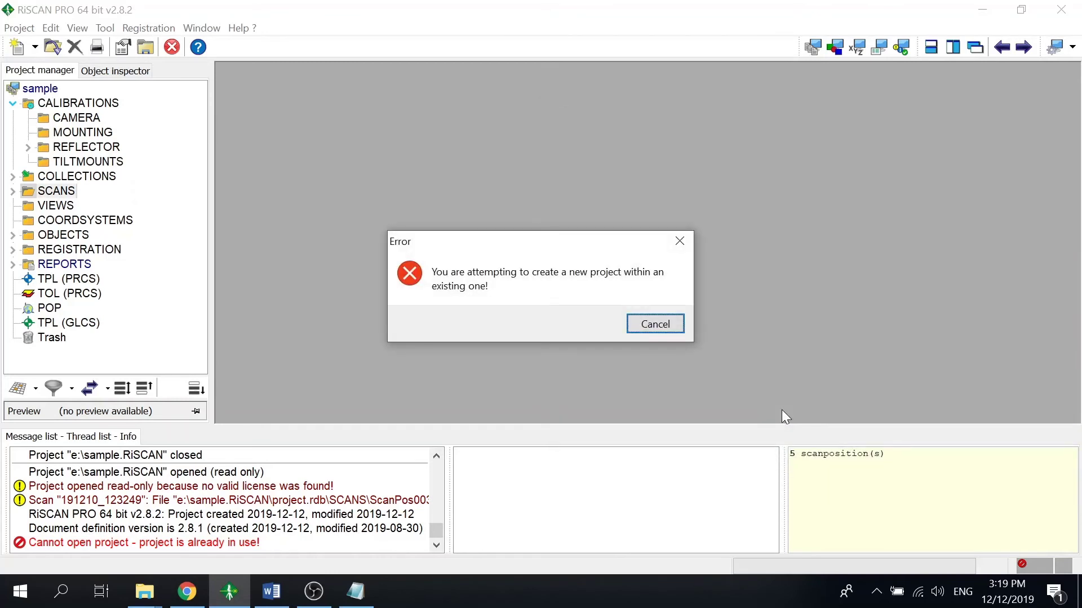
key("Return")
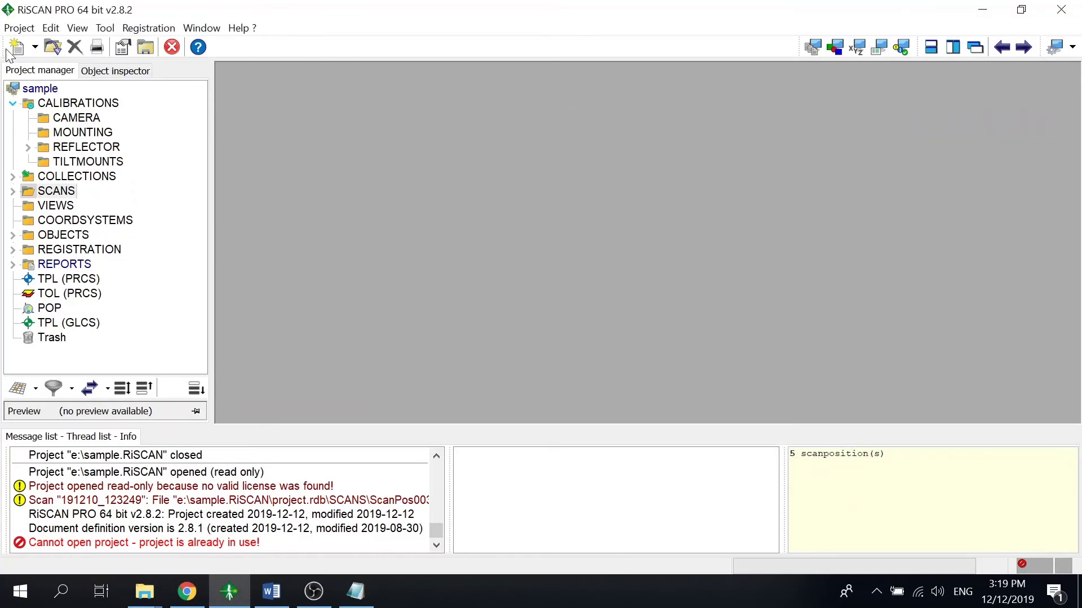
Close the sample project and try again to create Project2 in the Default Project.RiSCAN folder
left_click(34, 31)
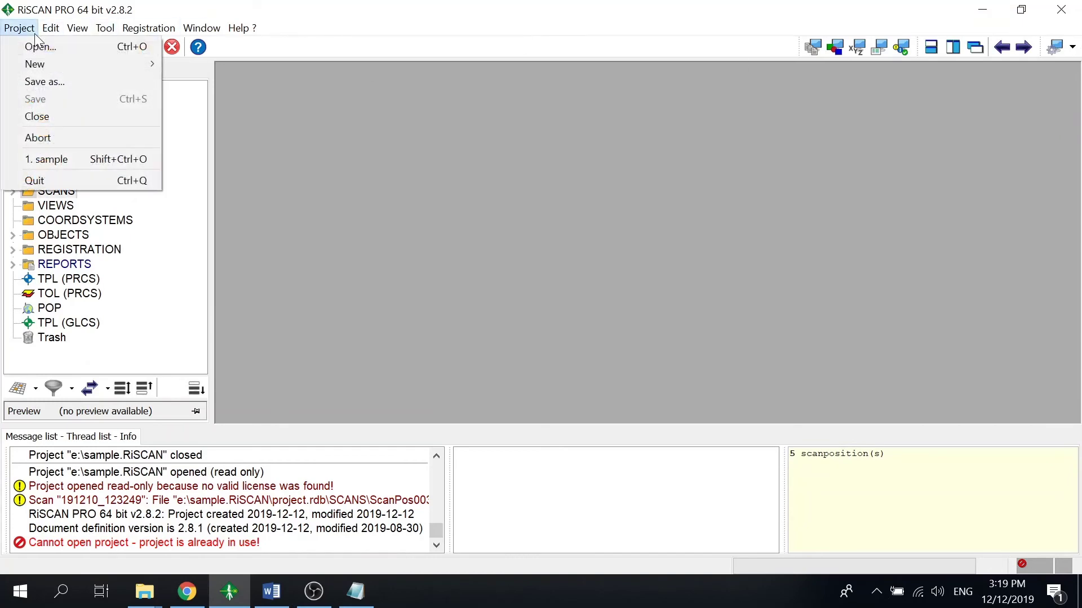
left_click(51, 115)
left_click(19, 28)
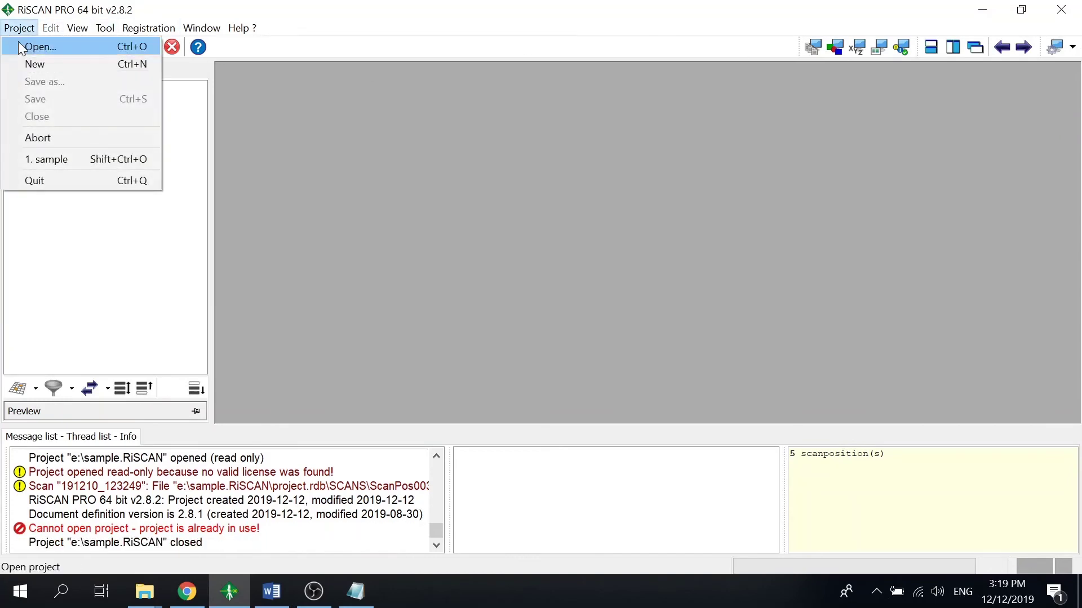
left_click(35, 63)
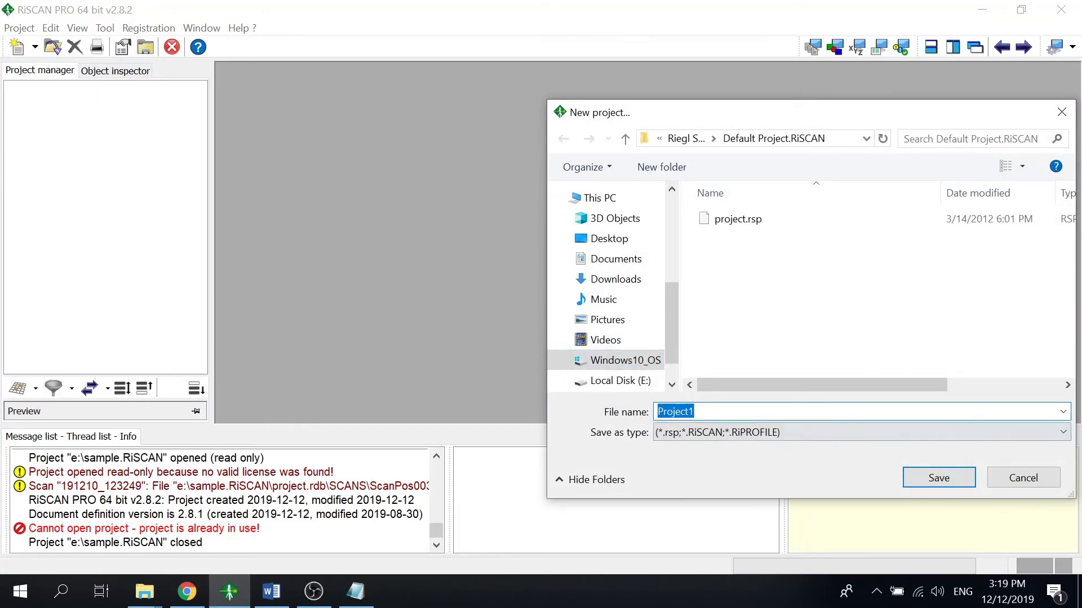
key("End")
key("BackSpace")
type("2")
key("Return")
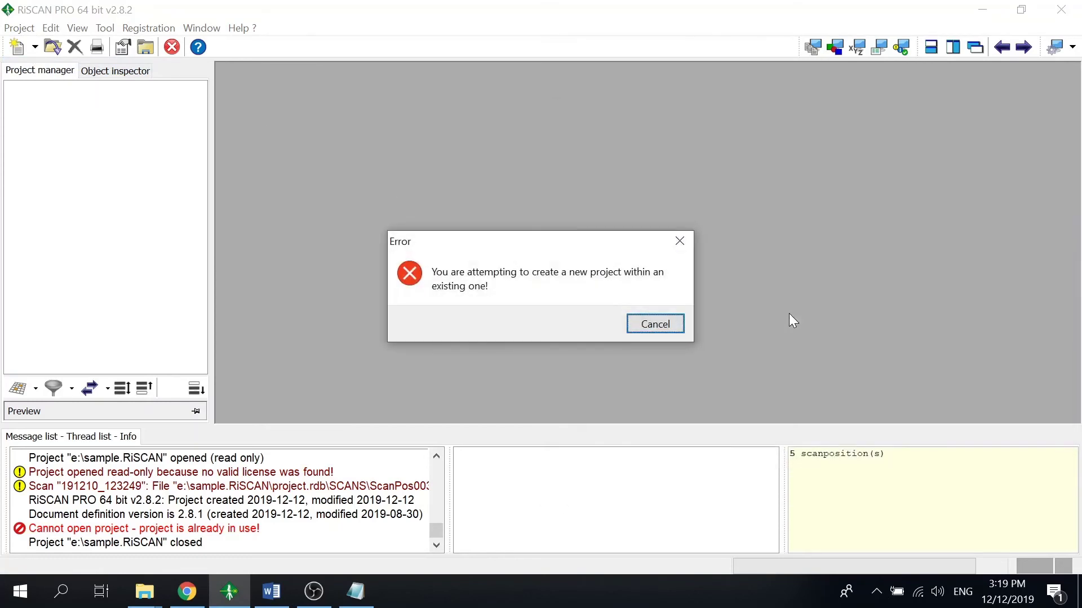
left_click(668, 322)
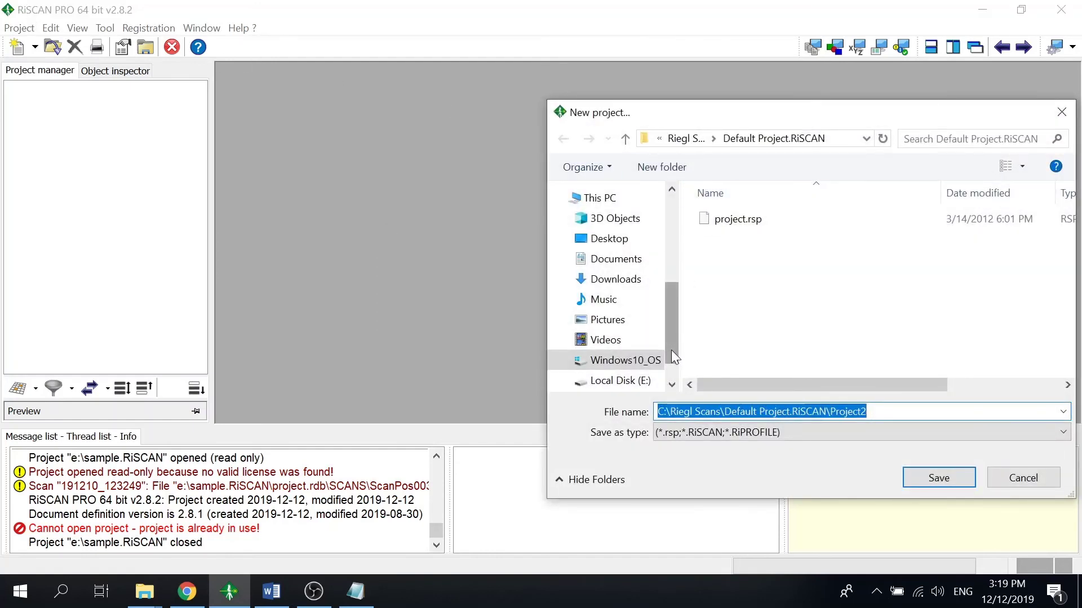
key("Escape")
Quit RiSCAN PRO and launch it again from the shortcuts folder
left_click(27, 29)
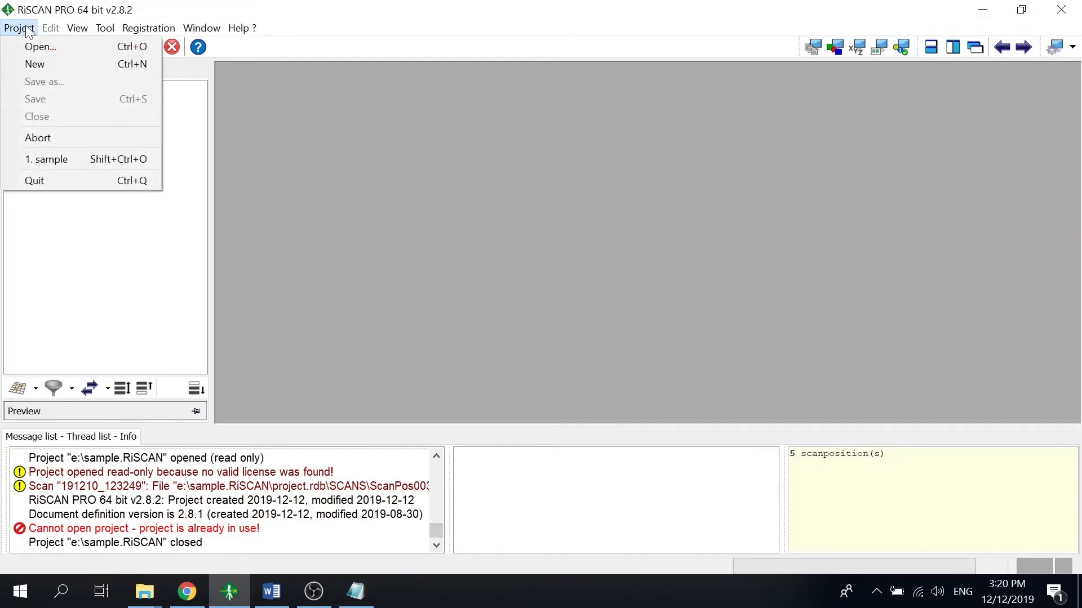
left_click(35, 180)
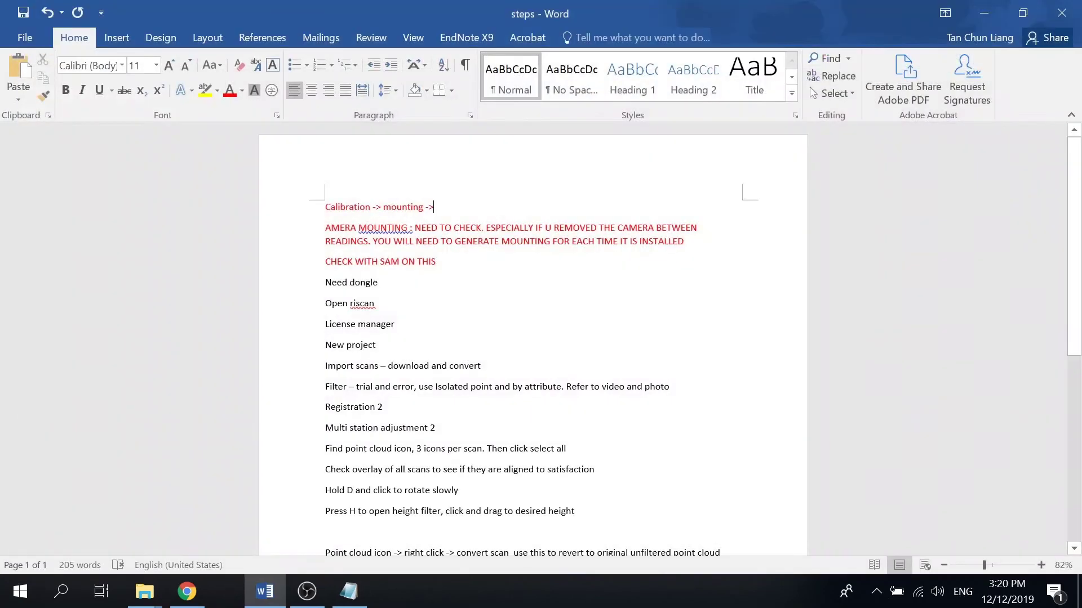
left_click(229, 591)
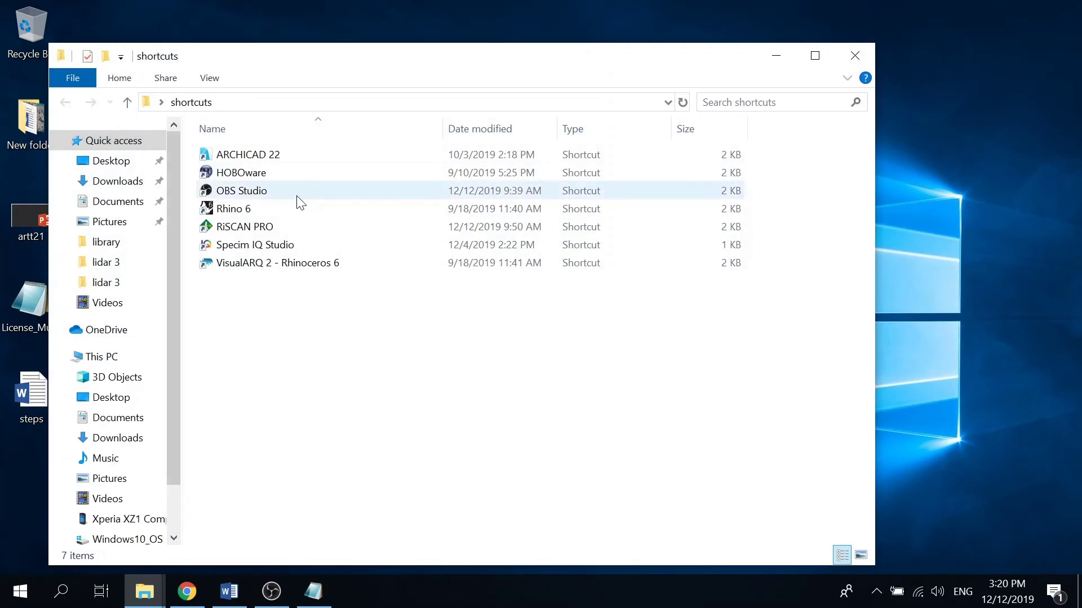
left_click(315, 226)
double_click(319, 225)
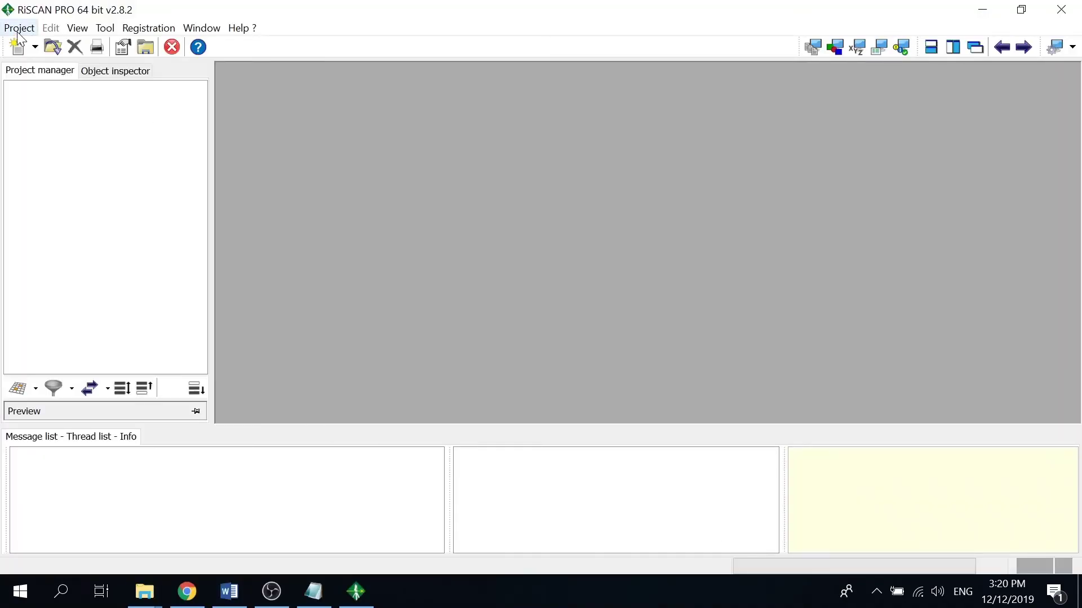
Try to create a new project named Project22 in the Default Project.RiSCAN folder
left_click(19, 29)
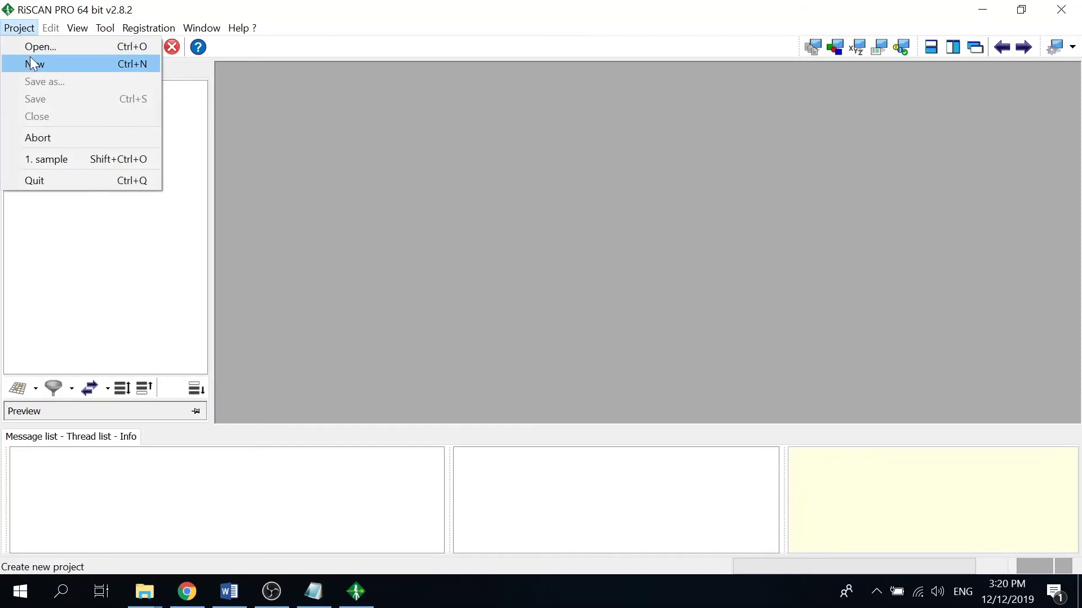
left_click(34, 63)
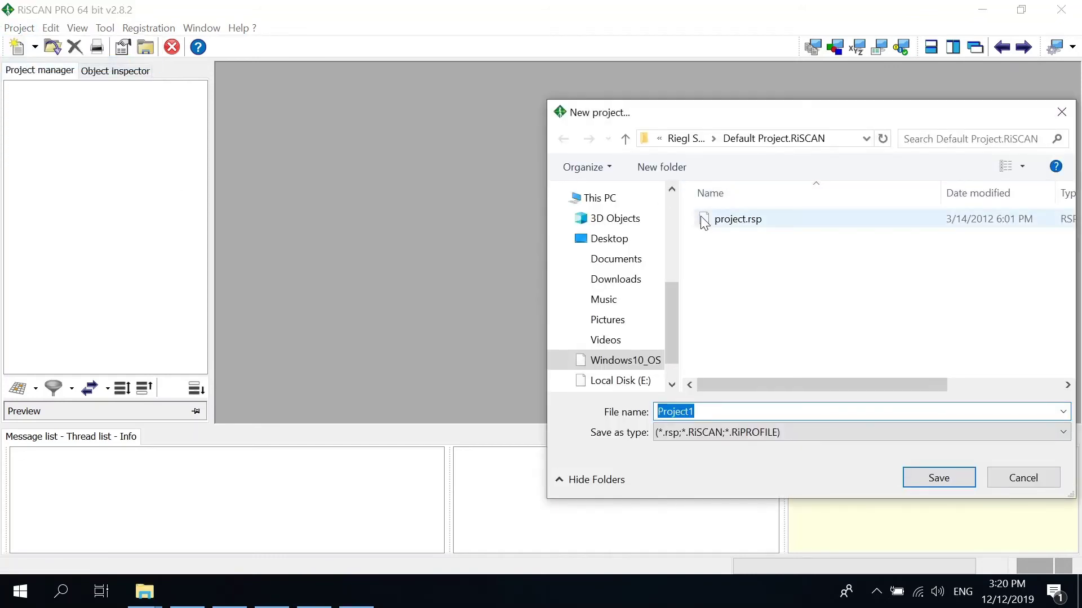
key("End")
key("BackSpace")
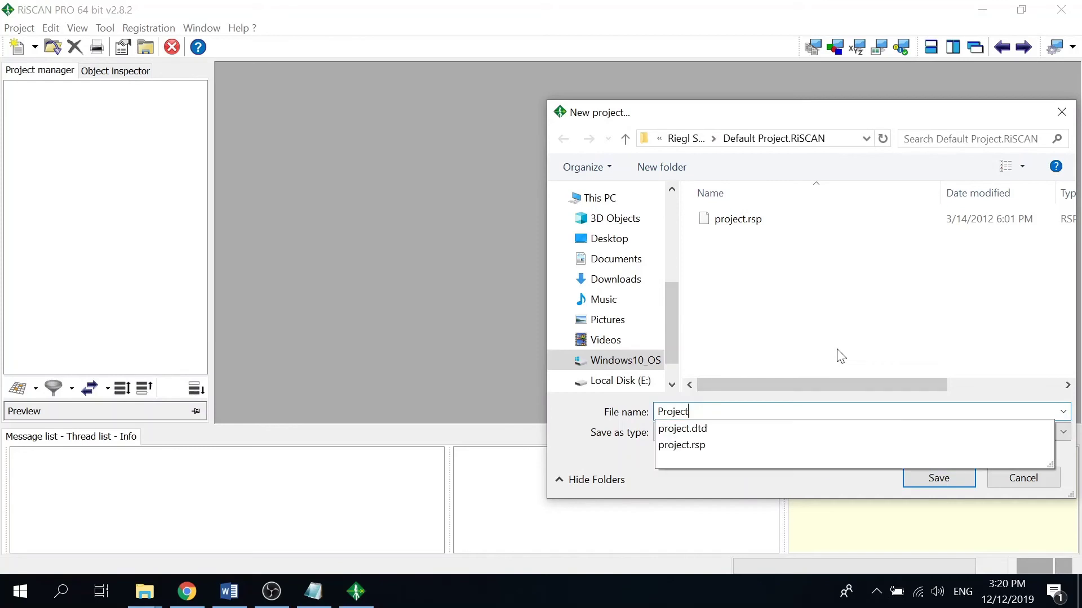
type("22")
key("Return")
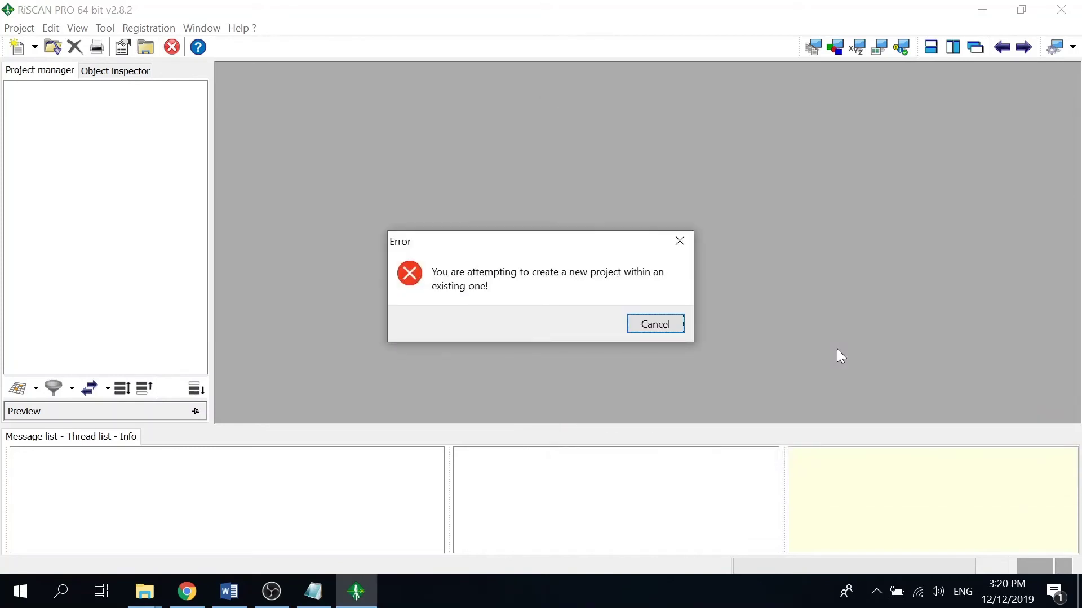
key("Return")
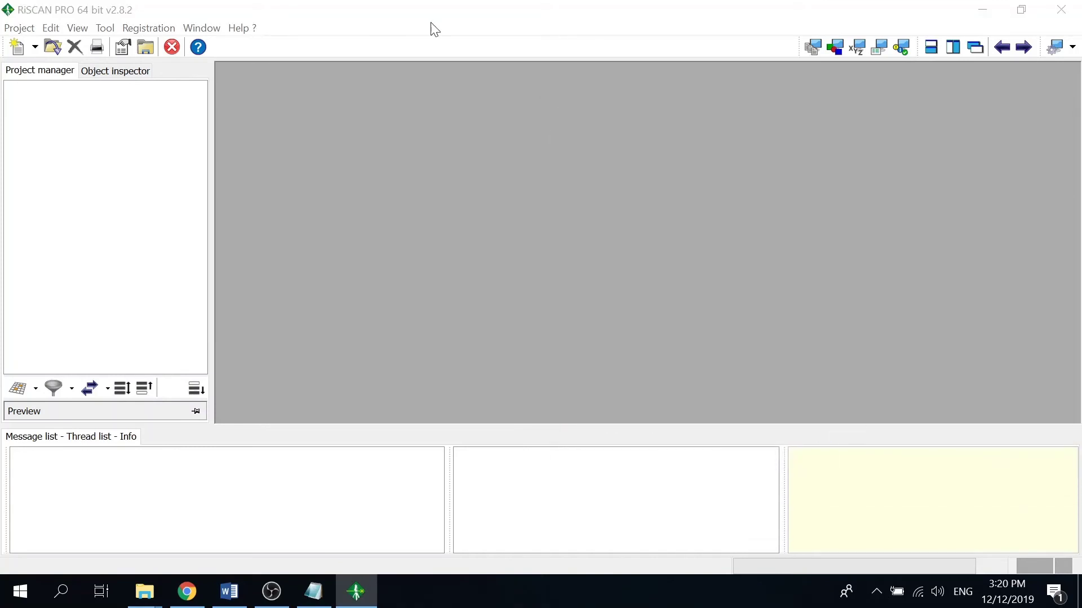
key("Escape")
left_click(26, 28)
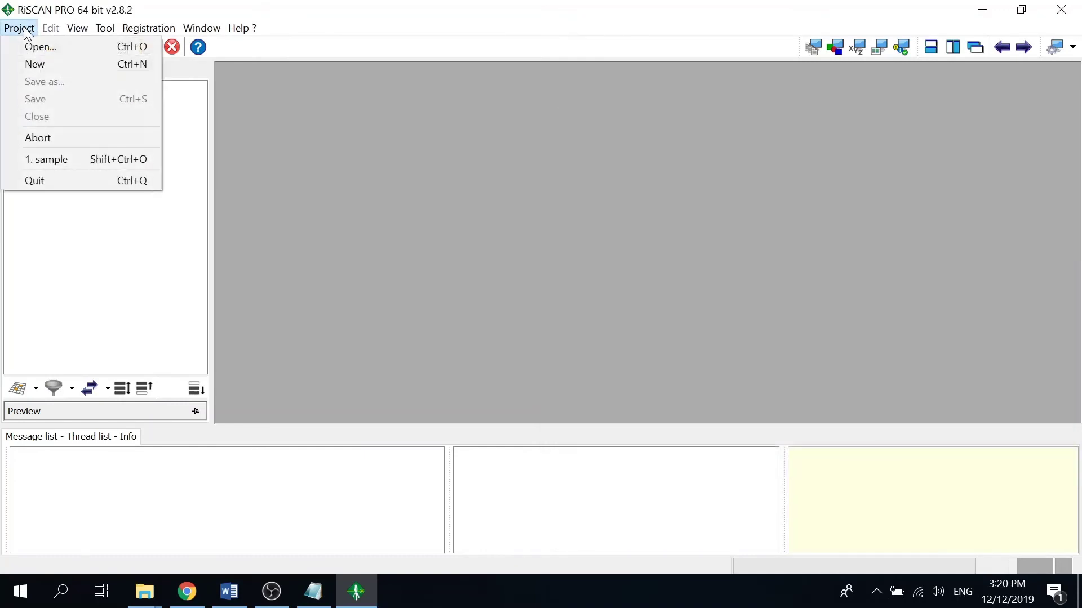
left_click(28, 47)
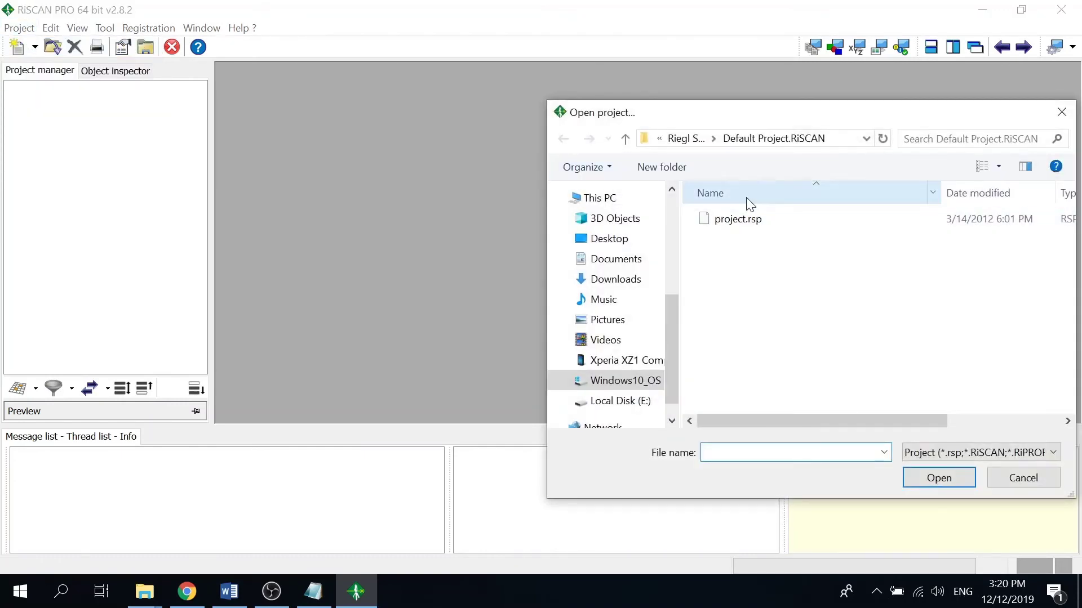
key("Escape")
Try to create a new project named Projecttest1 in the Default Project.RiSCAN folder
left_click(19, 28)
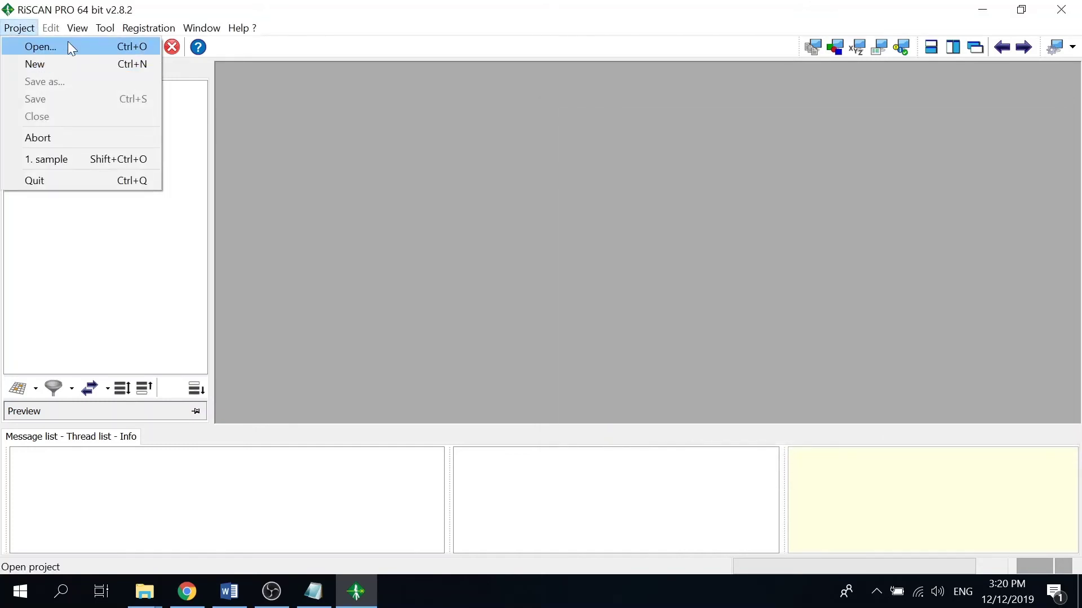
left_click(35, 63)
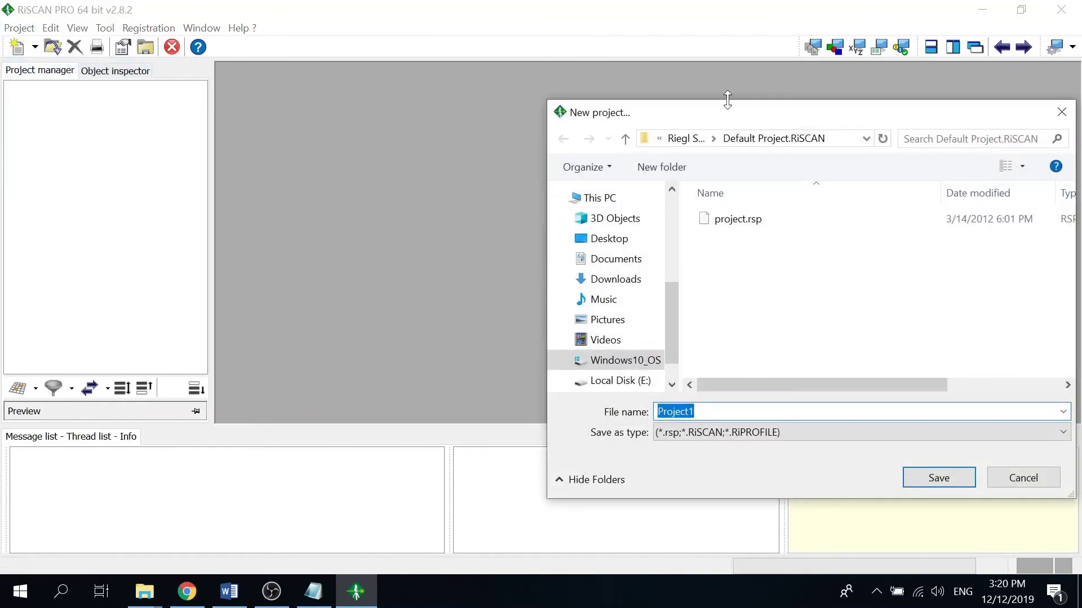
left_click_drag(720, 121, 504, 104)
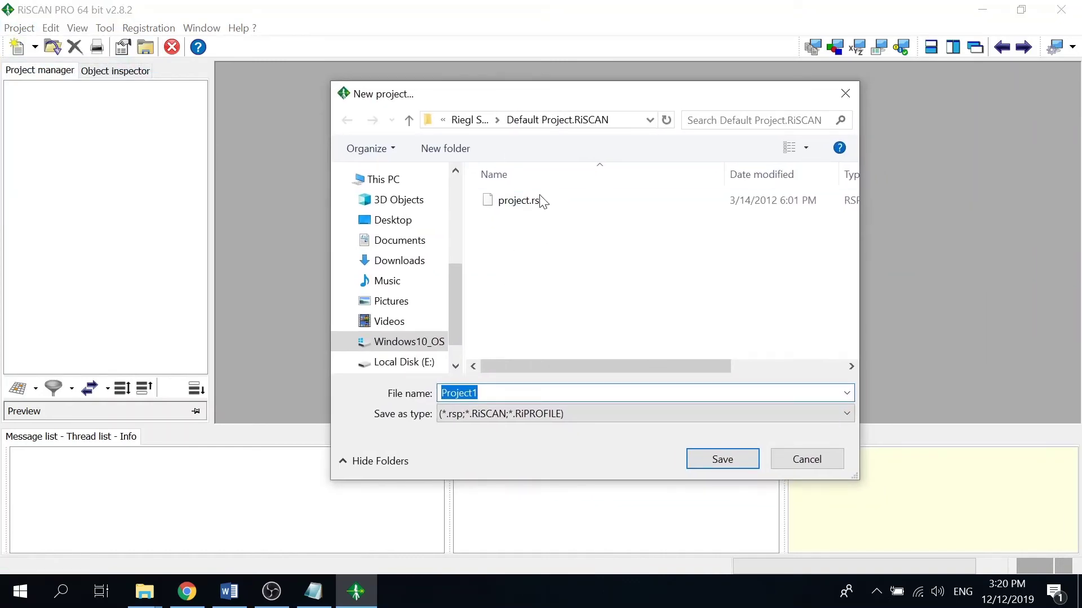
key("End")
key("BackSpace")
type("test")
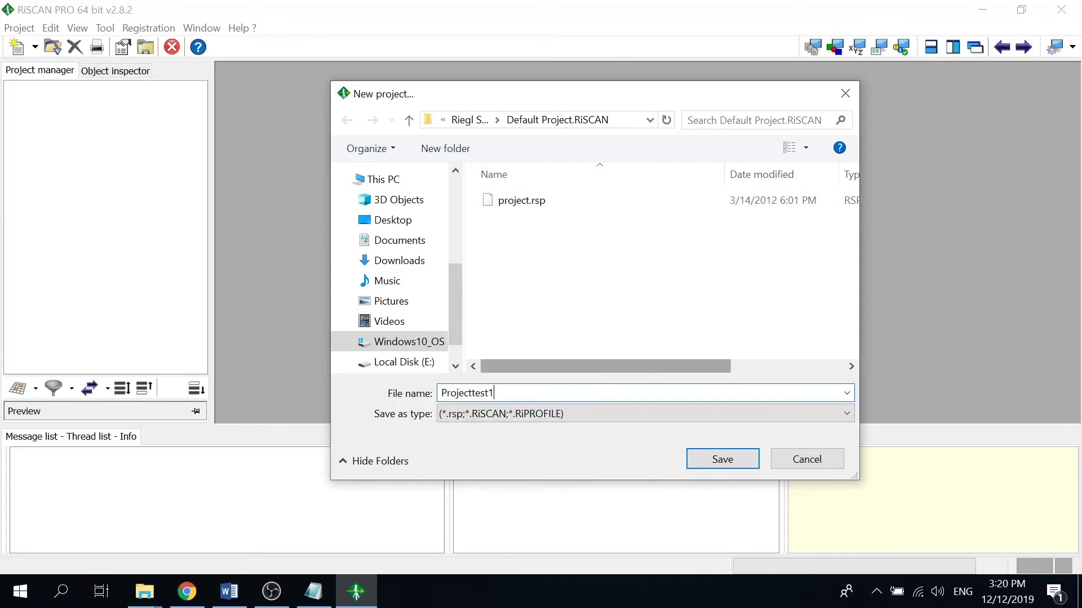
key("Return")
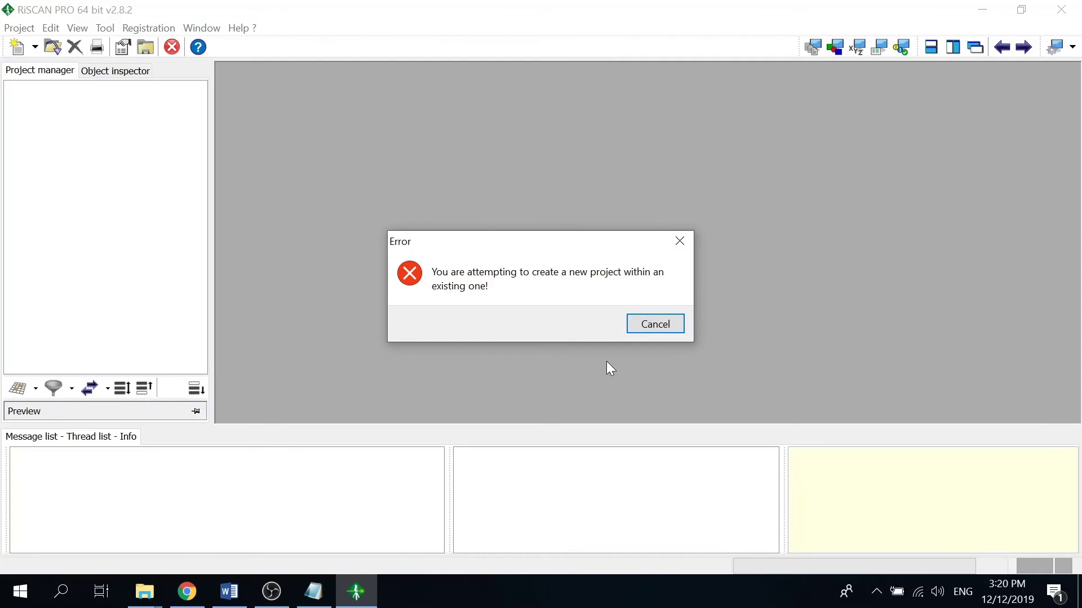
key("Return")
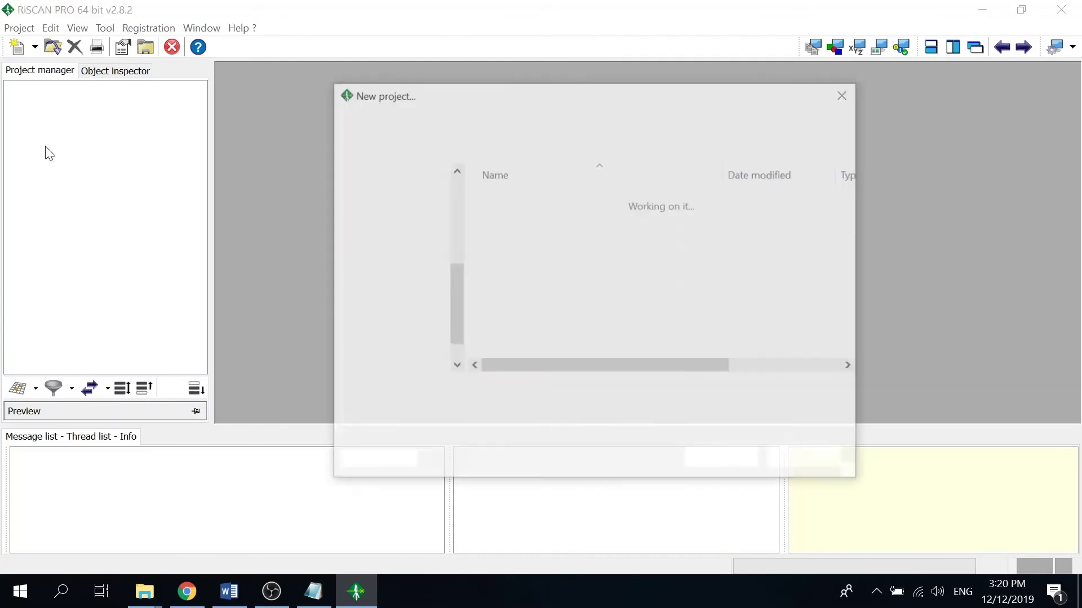
Create a new project named riscantest1 on the Desktop
left_click(470, 120)
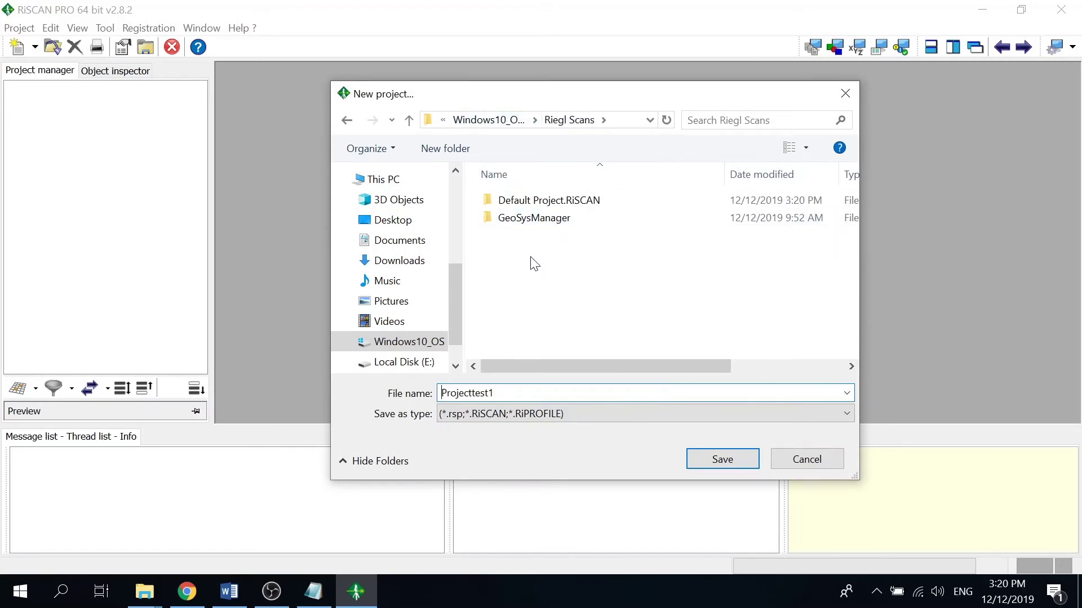
left_click(411, 225)
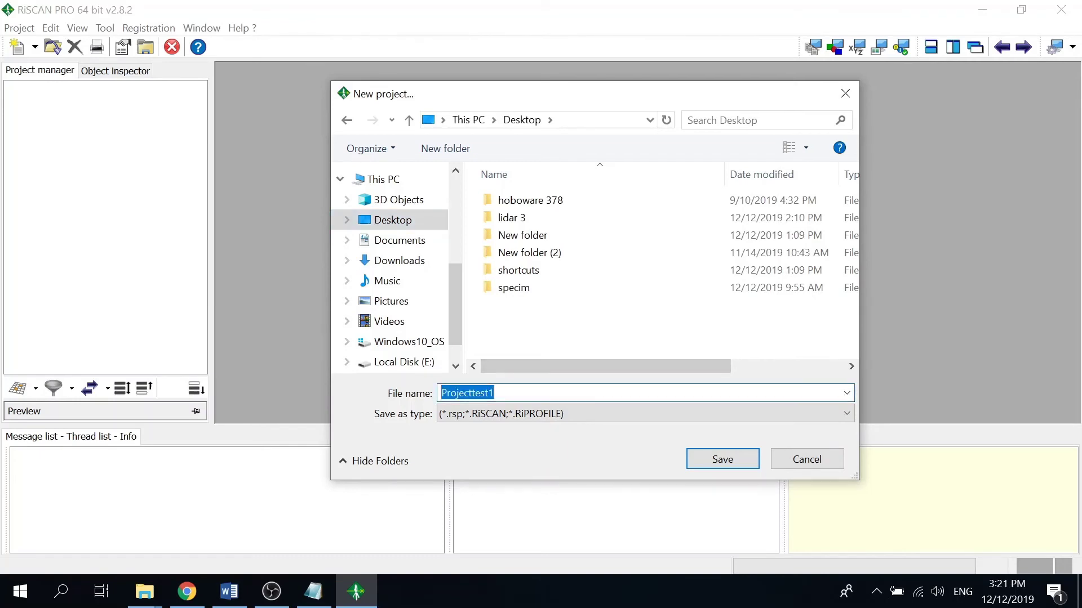
type("riscan")
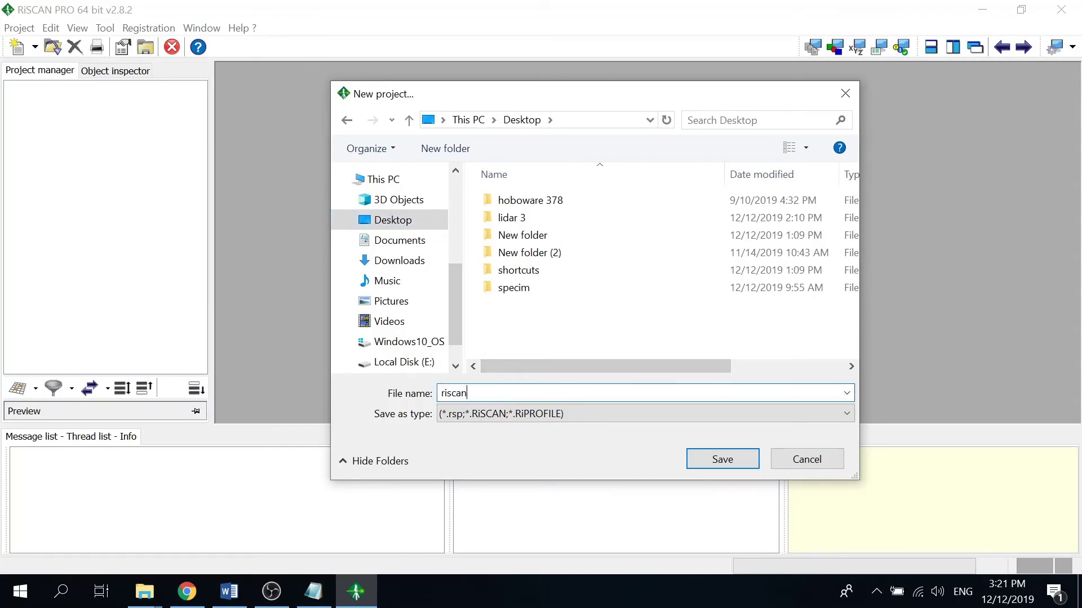
key("BackSpace")
key("BackSpace")
type("antest1")
key("Return")
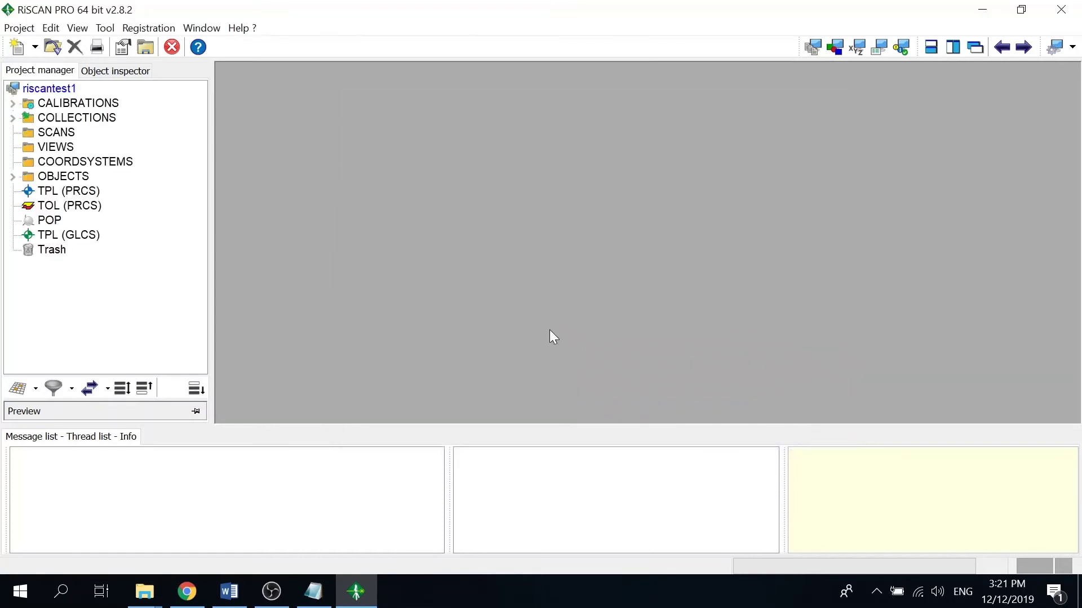
Start the 'Download and convert' wizard for the new project
left_click(19, 27)
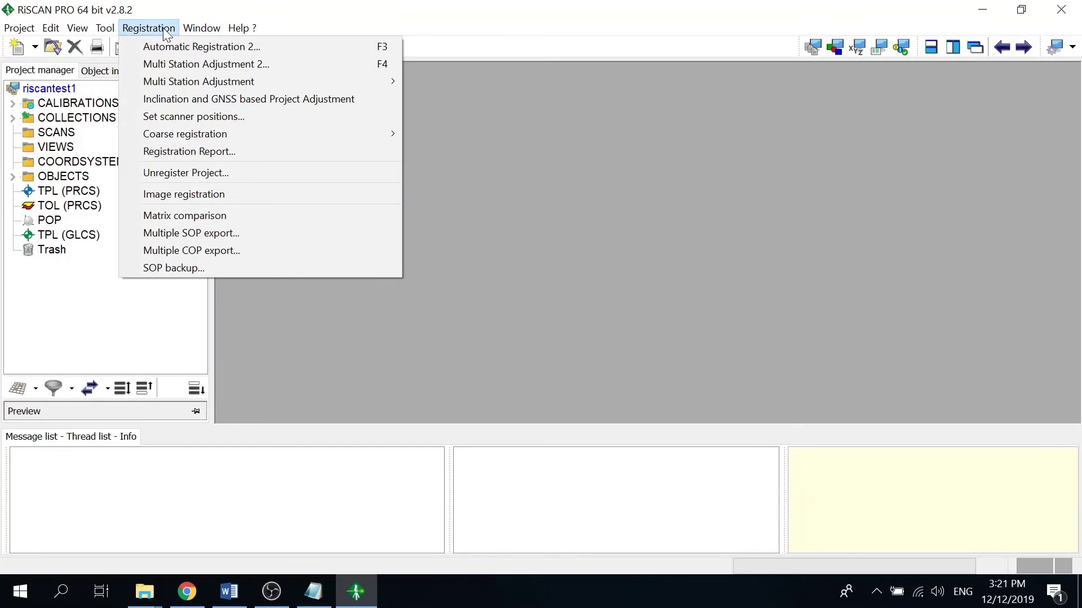
mouse_move(117, 35)
mouse_move(192, 35)
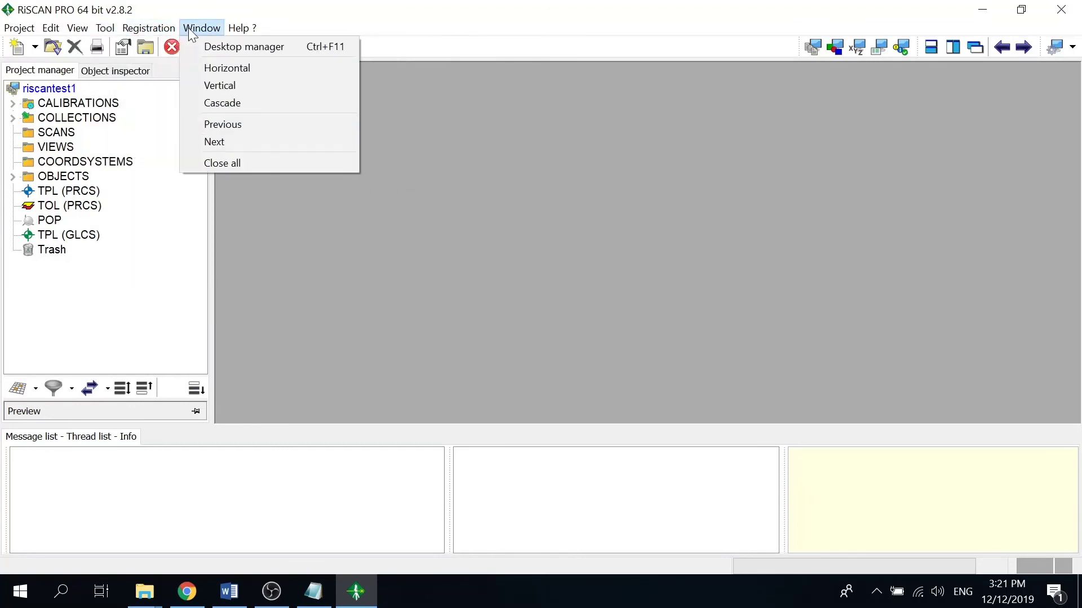
mouse_move(5, 32)
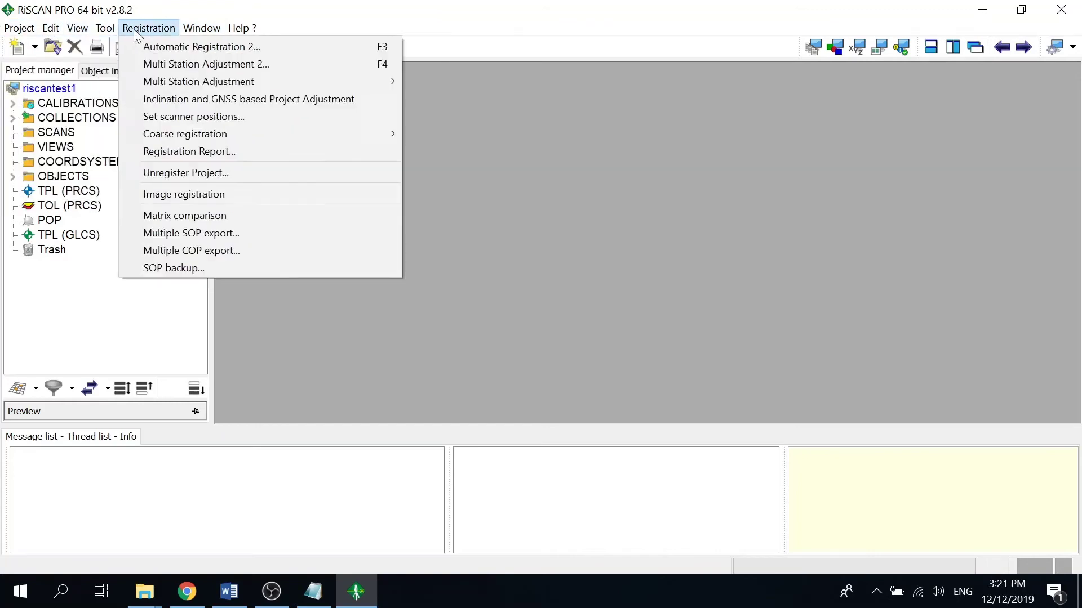
mouse_move(243, 39)
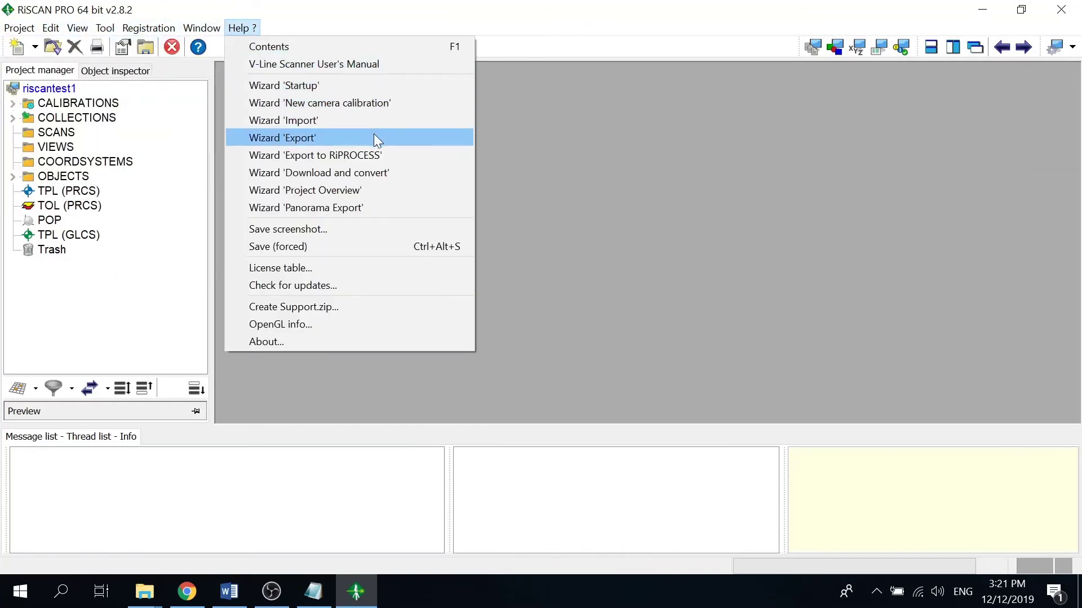
left_click(397, 172)
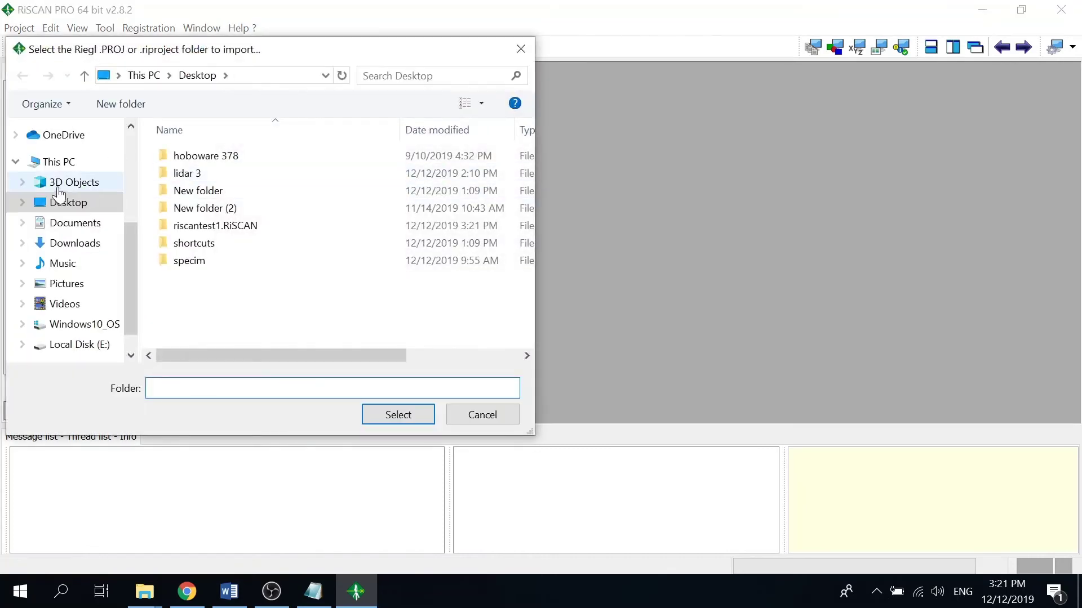
Import the 2019-12-10 SHRUB TEST.PROJ folder from LiDAR_Training on My Passport (D:), appending its scans as new scan positions
left_click(61, 202)
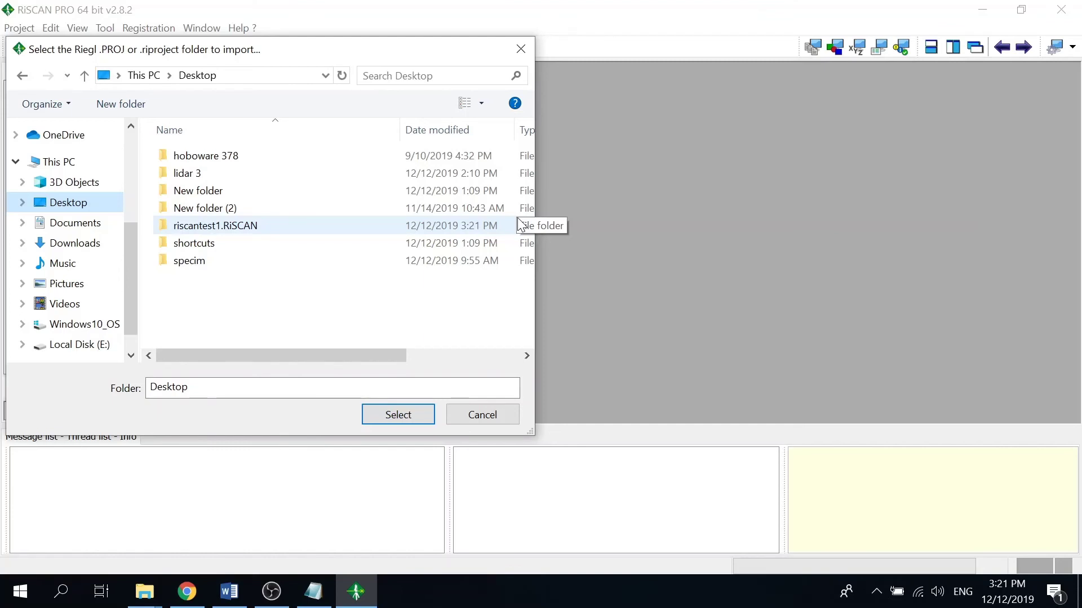
scroll(67, 243, "down", 3)
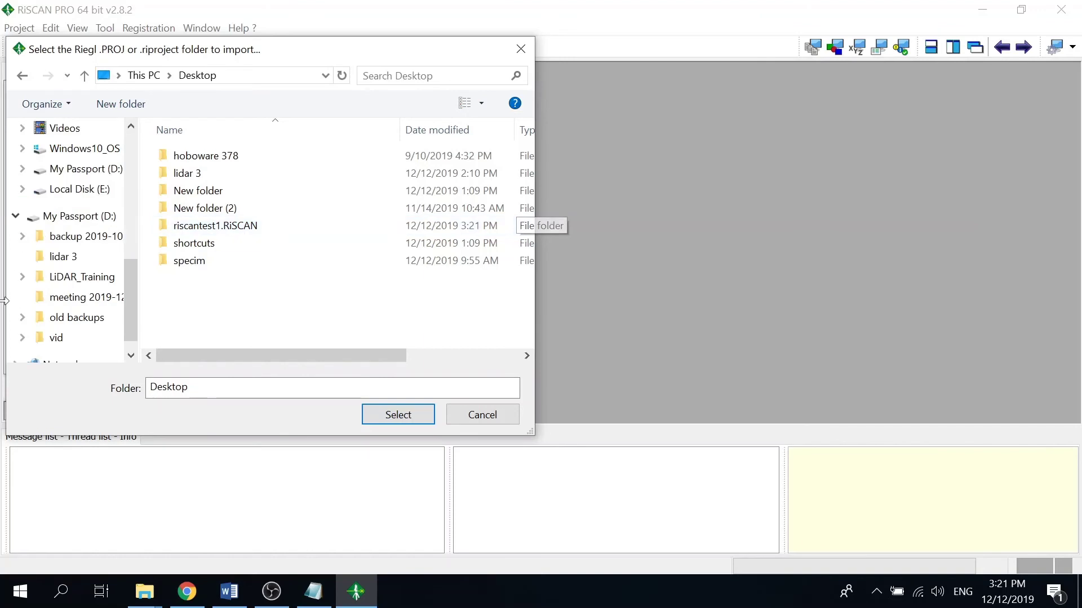
left_click(73, 215)
left_click(228, 192)
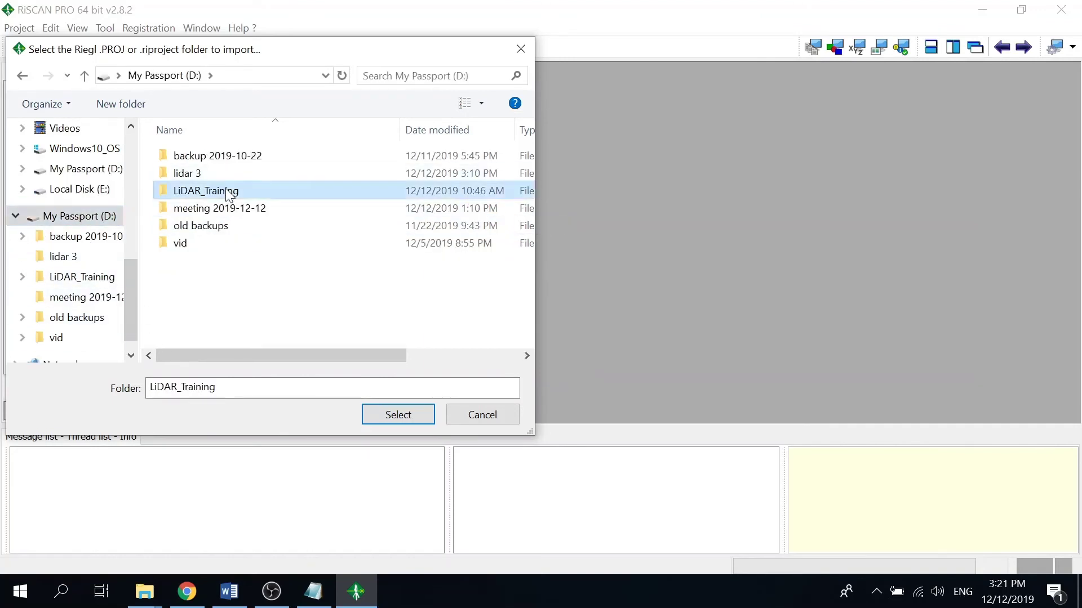
double_click(228, 194)
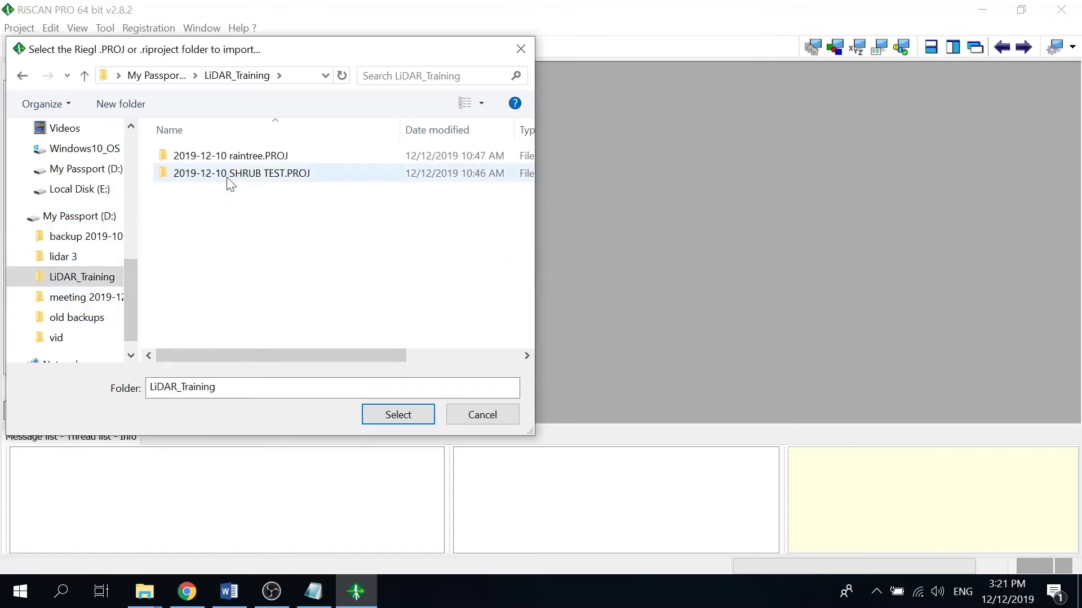
double_click(228, 174)
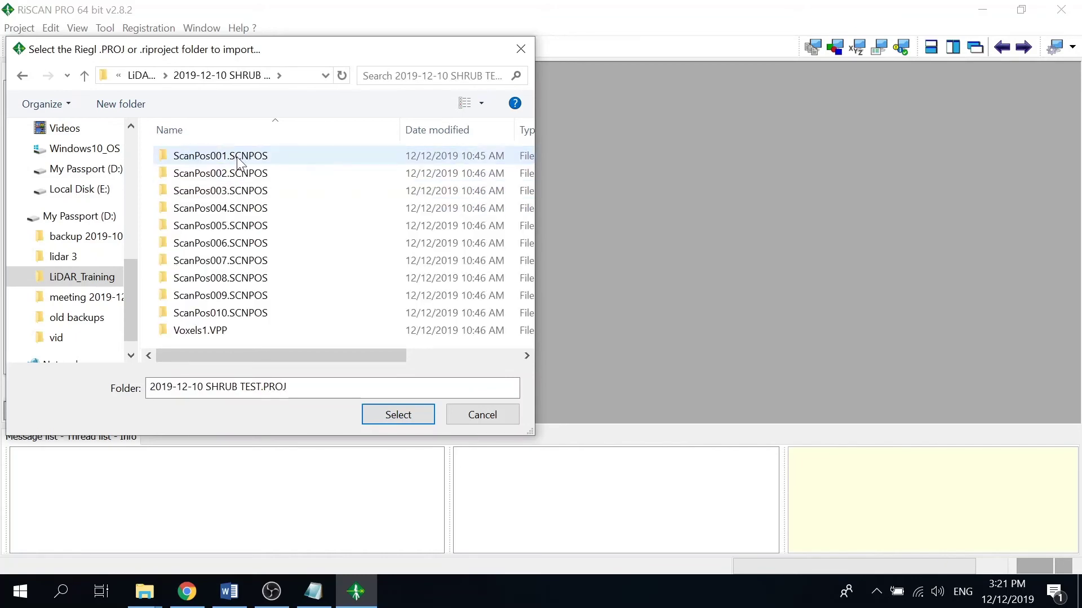
left_click(141, 75)
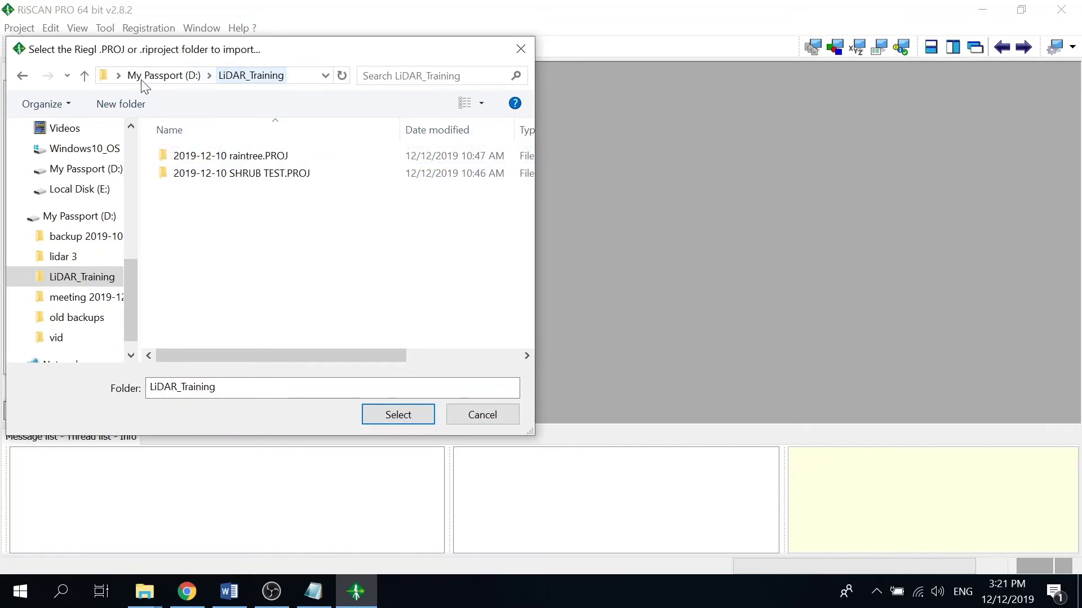
left_click(272, 173)
left_click(413, 416)
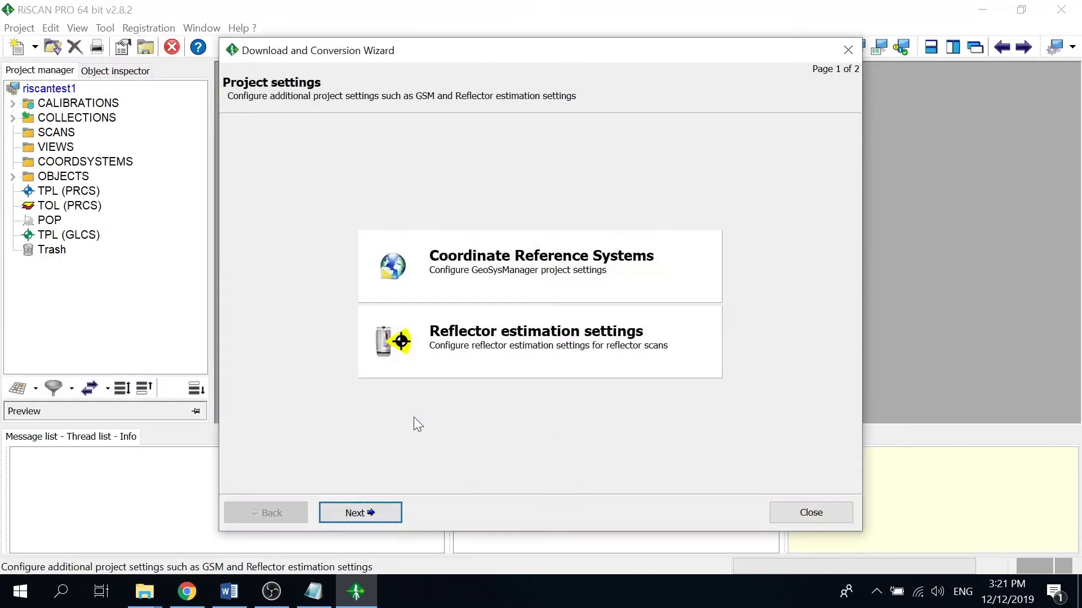
left_click(381, 513)
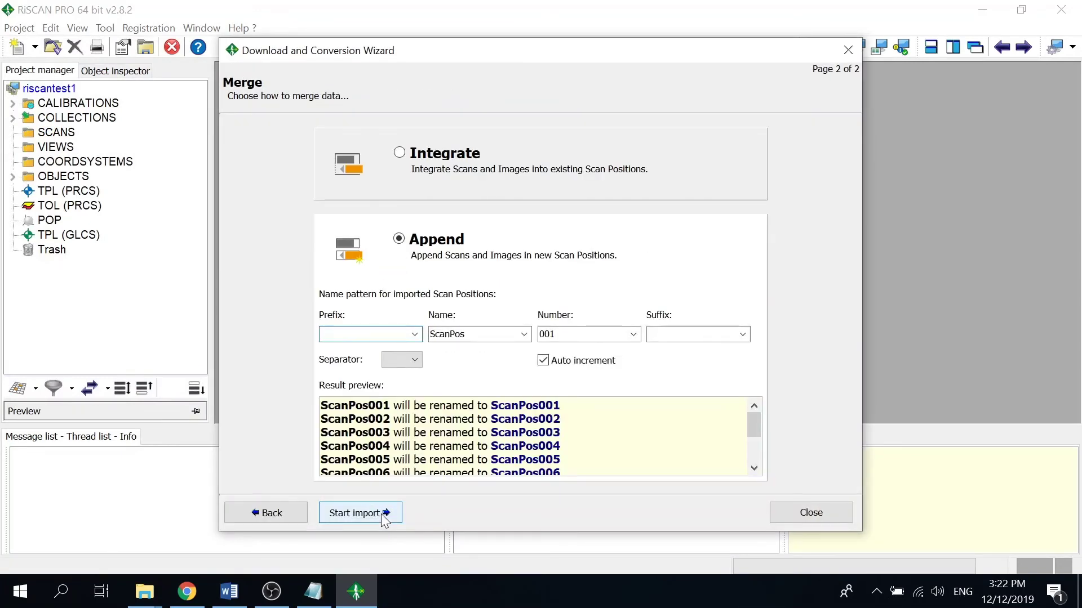
left_click(380, 514)
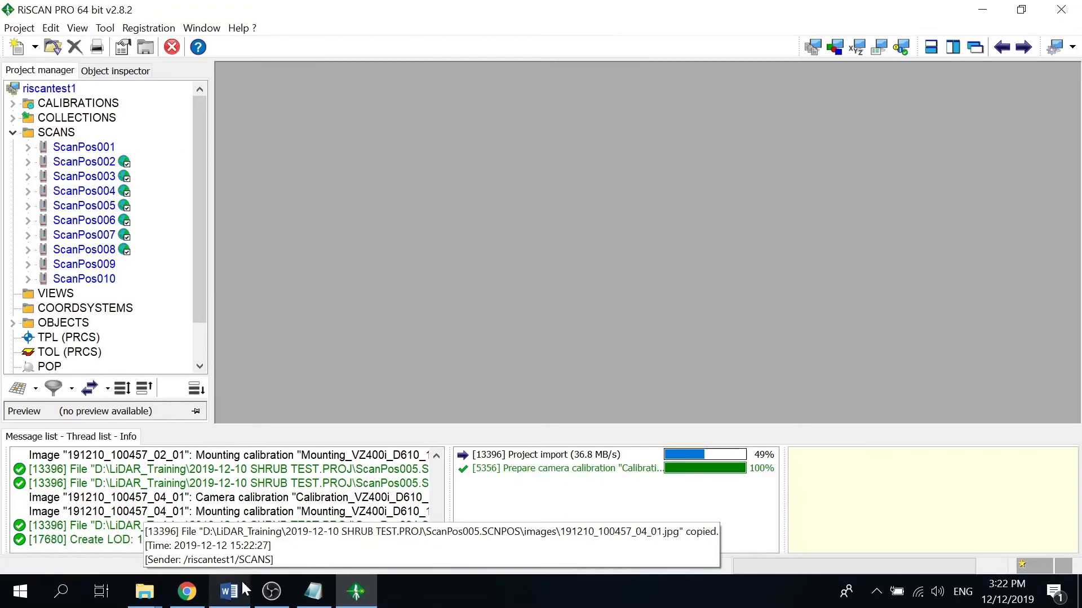
left_click(267, 595)
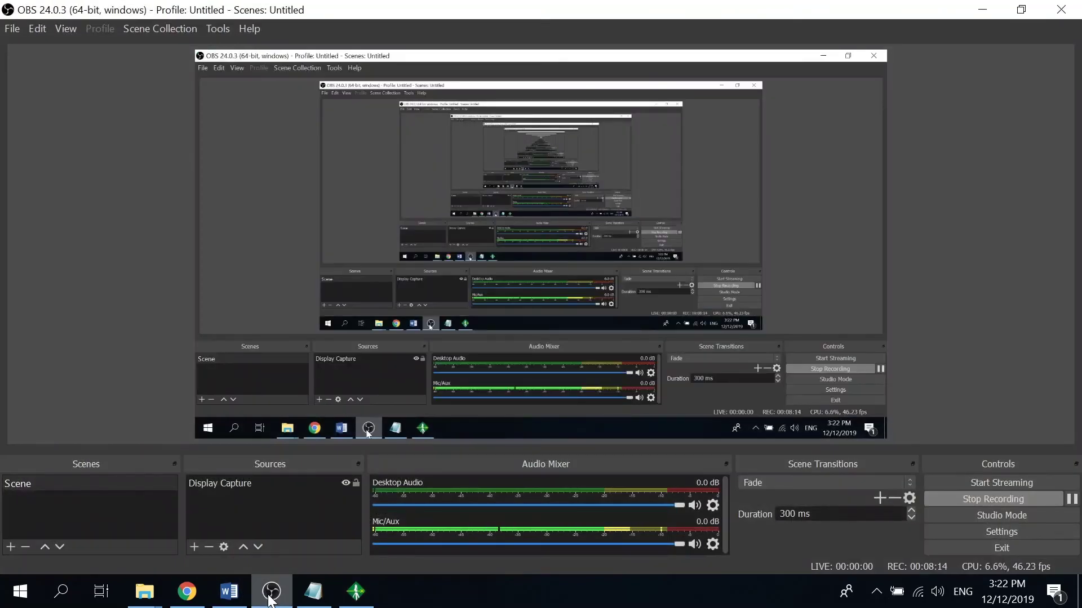
left_click(280, 596)
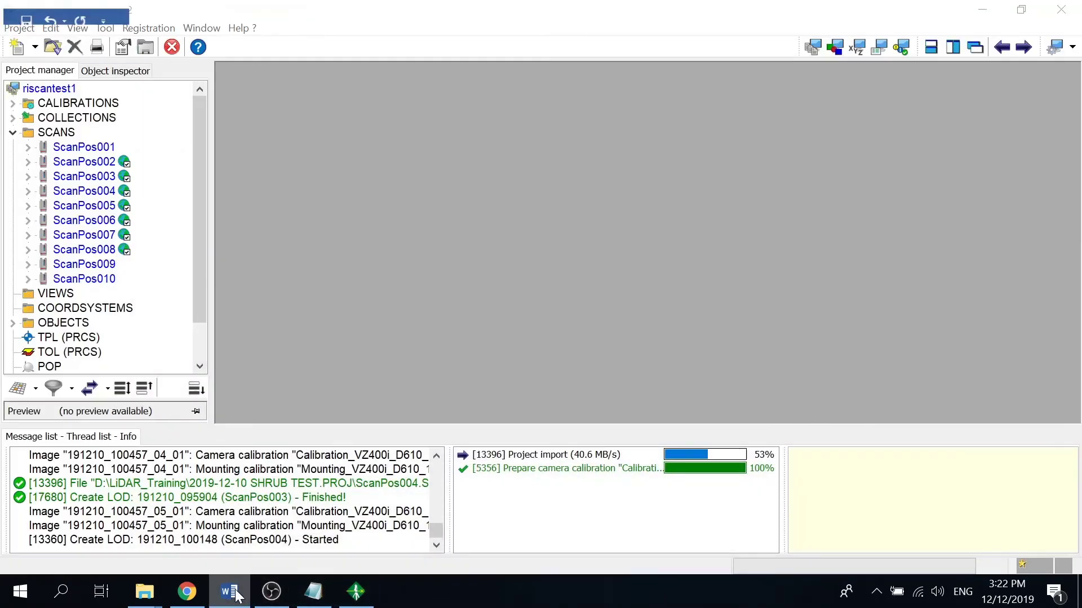
Switch to the Word notes and add a first line: "Scanner has auto registration in hardware. Recommend to off cos it takes a lot of power."
left_click(230, 592)
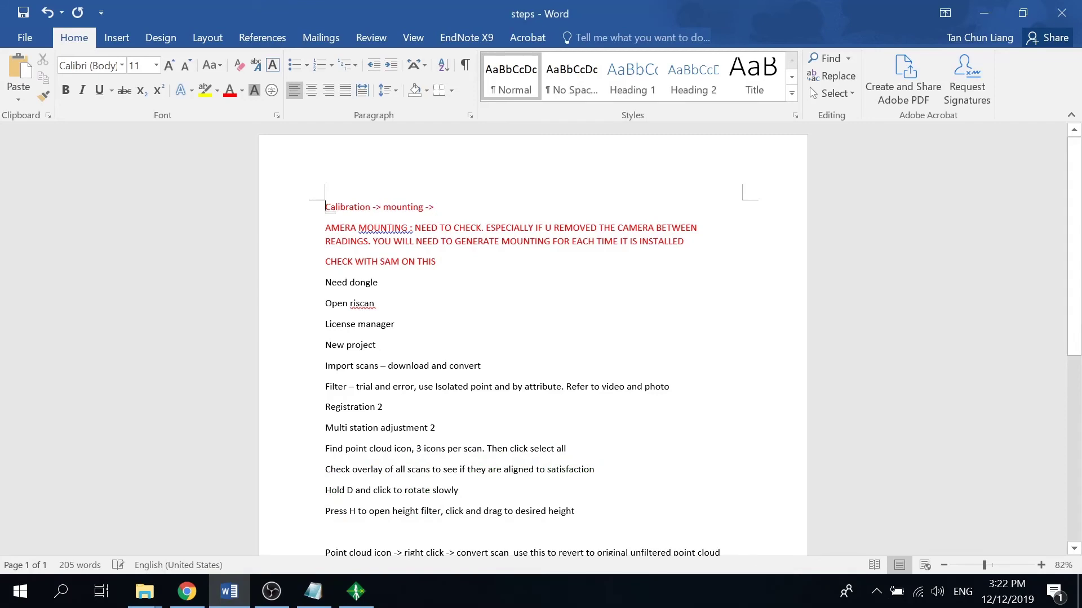
key("Return")
type("Scanner has ")
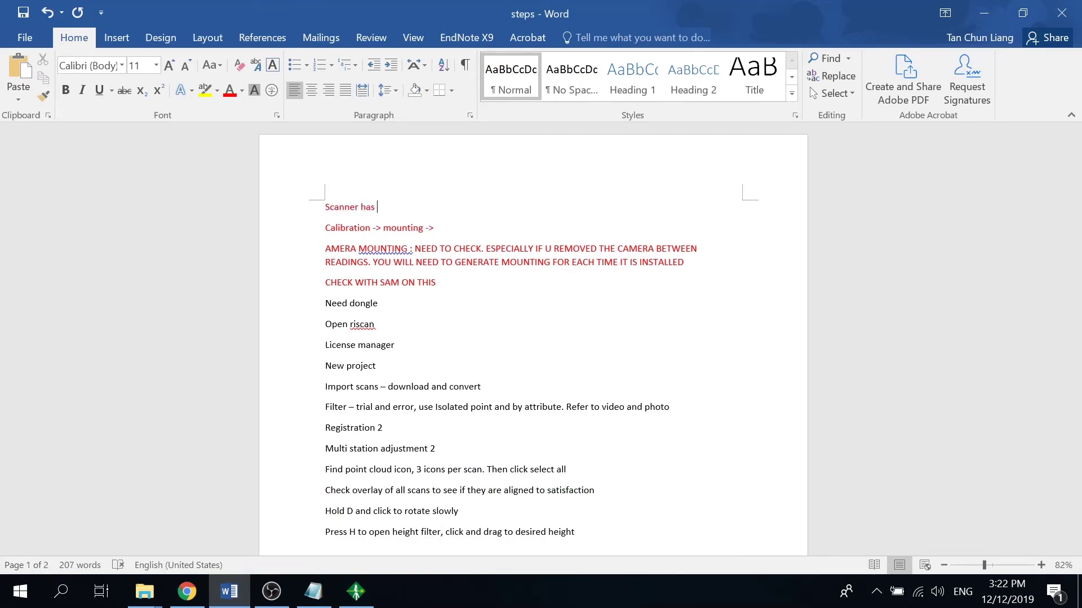
type("auto registration in hard")
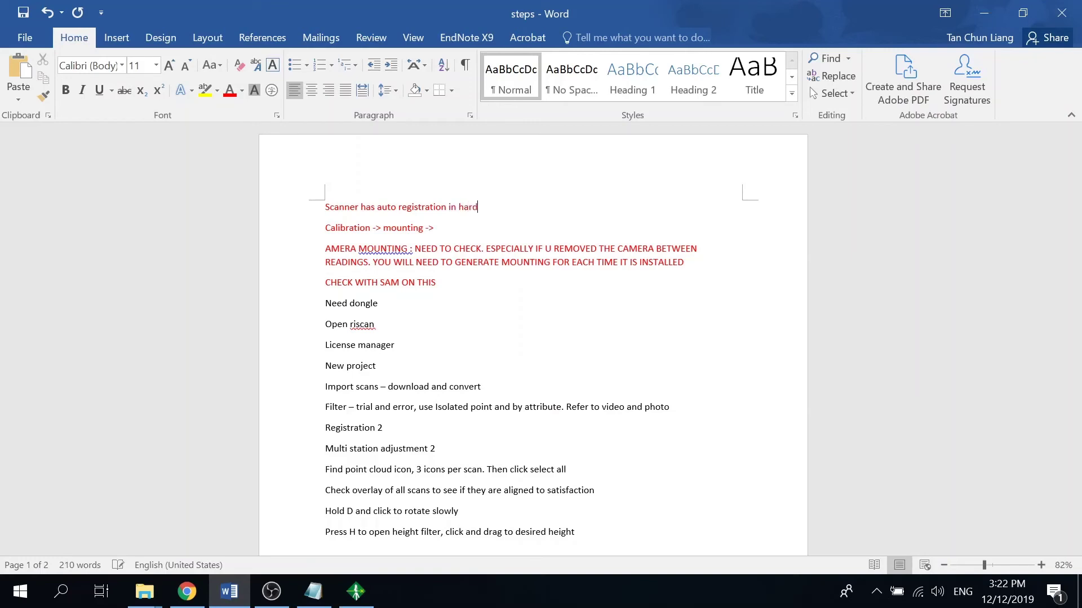
type("ware. Recommend to off")
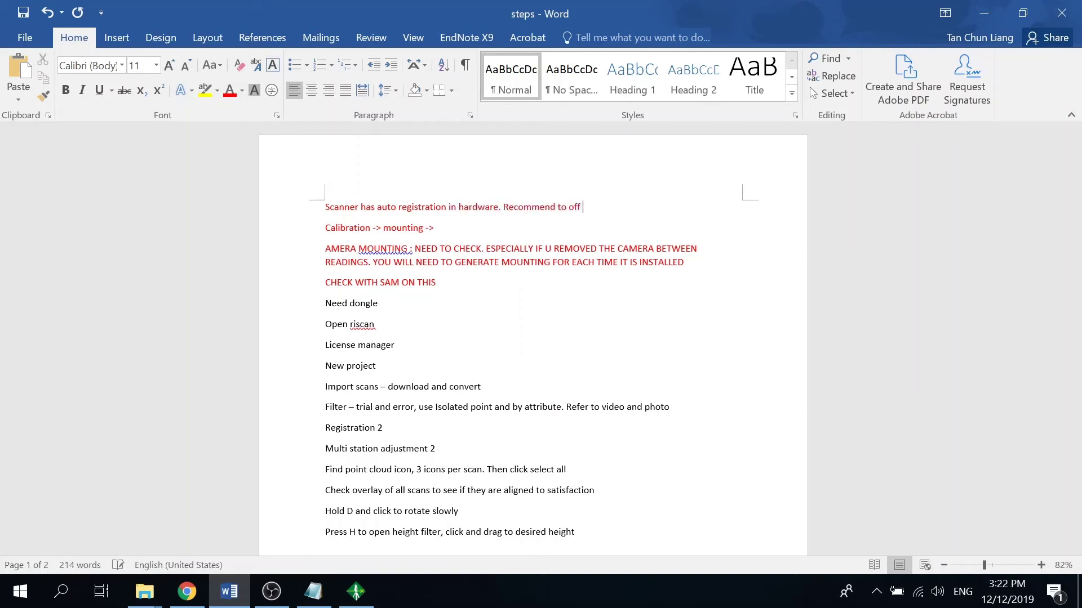
type(" cos it takes a lot of o")
type("ower. ")
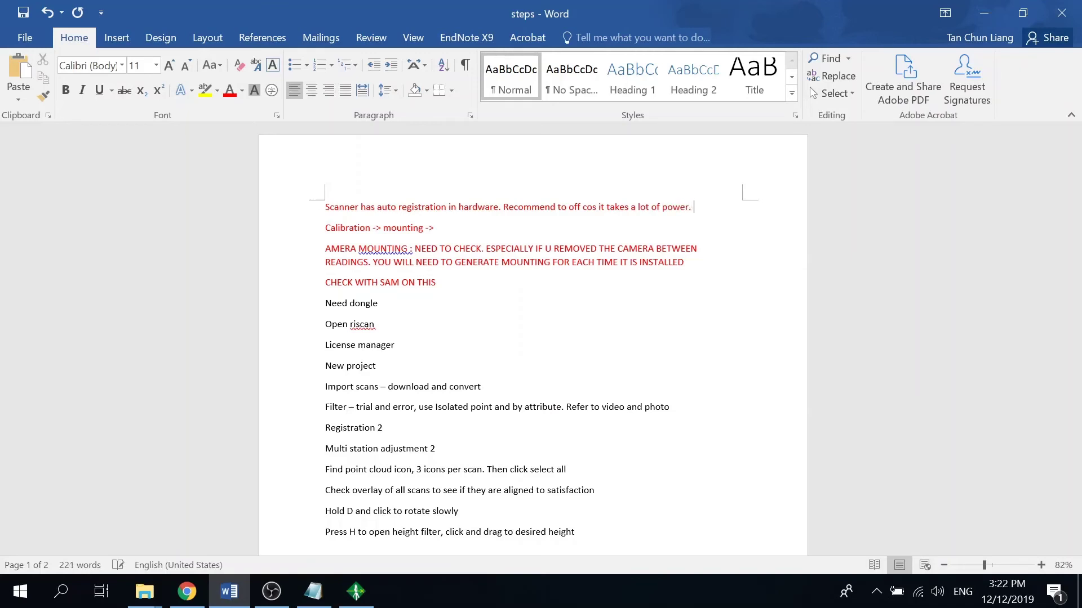
Extend the first note with "Can do registration using laptop later" and save the document
type("Can do aut")
key("BackSpace")
type("registration ")
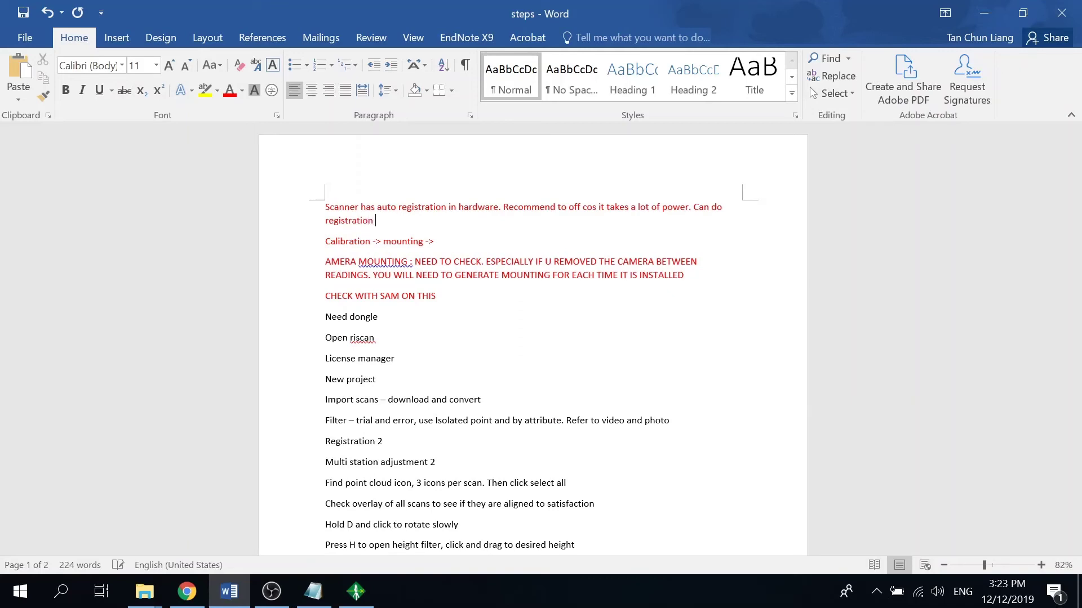
type("using laptop later")
key("ctrl+s")
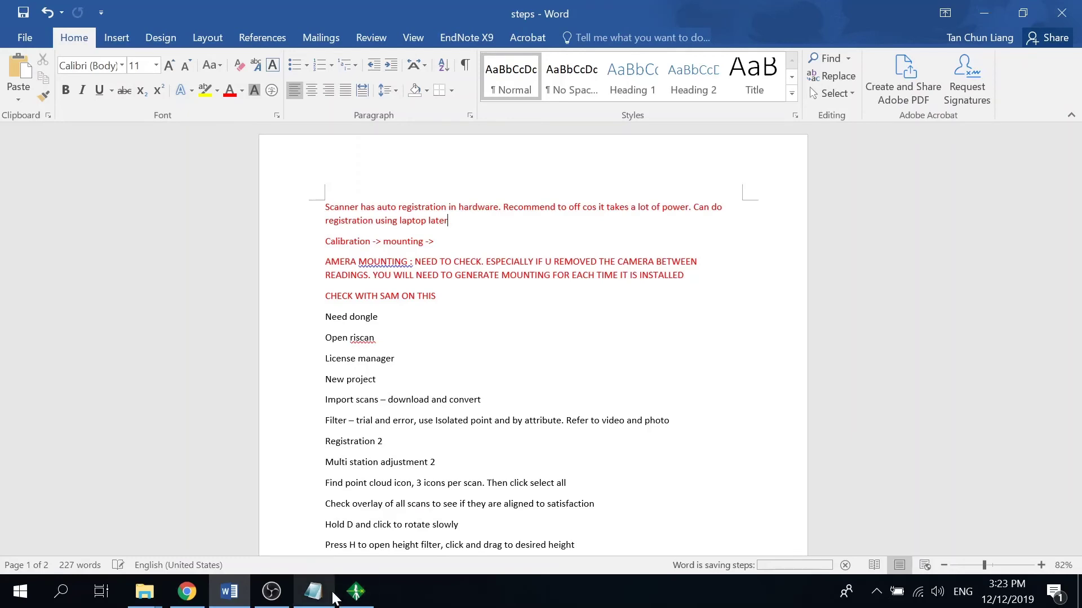
Switch back to RiSCAN PRO and check the progress of the project import
left_click(358, 600)
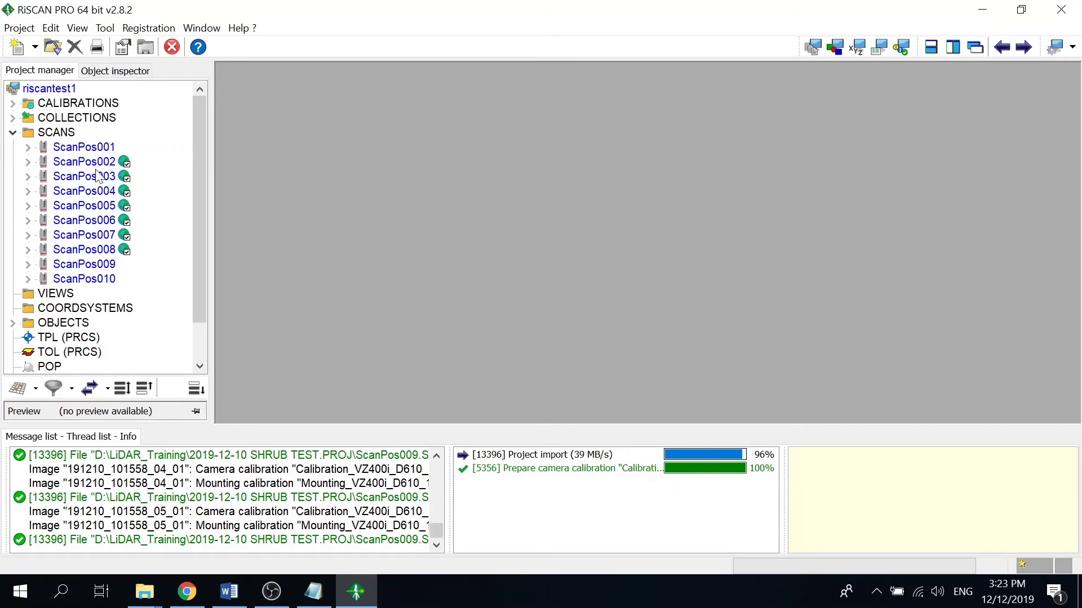
left_click(185, 600)
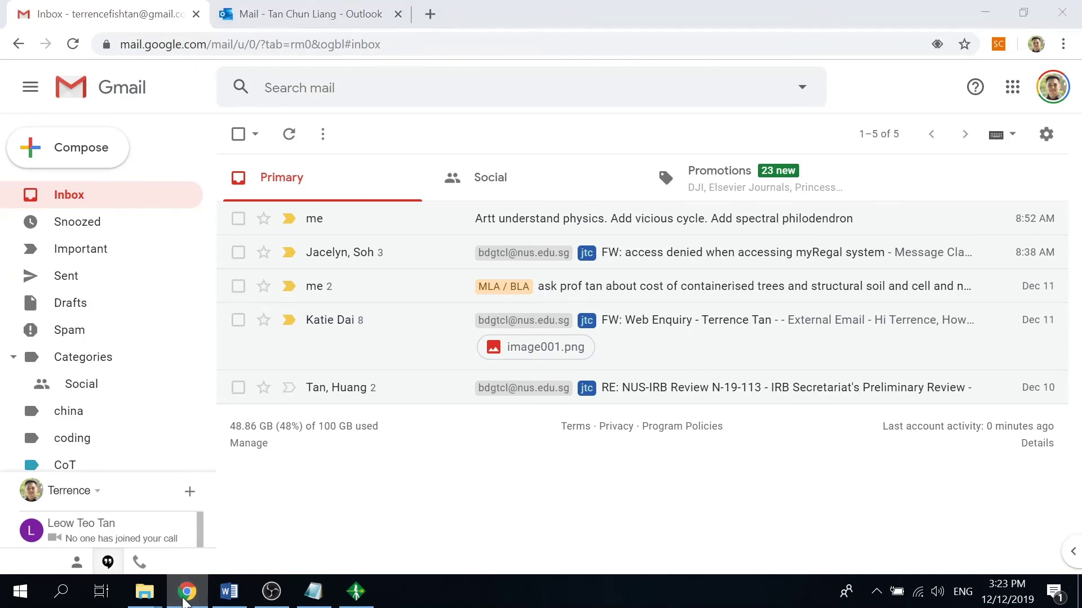
left_click(186, 598)
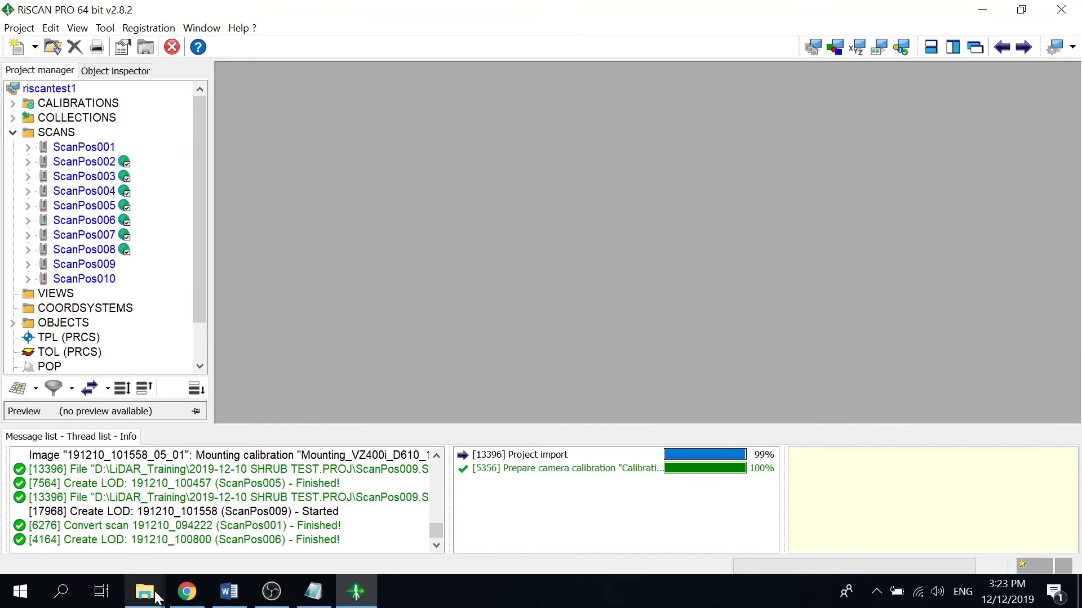
mouse_move(160, 593)
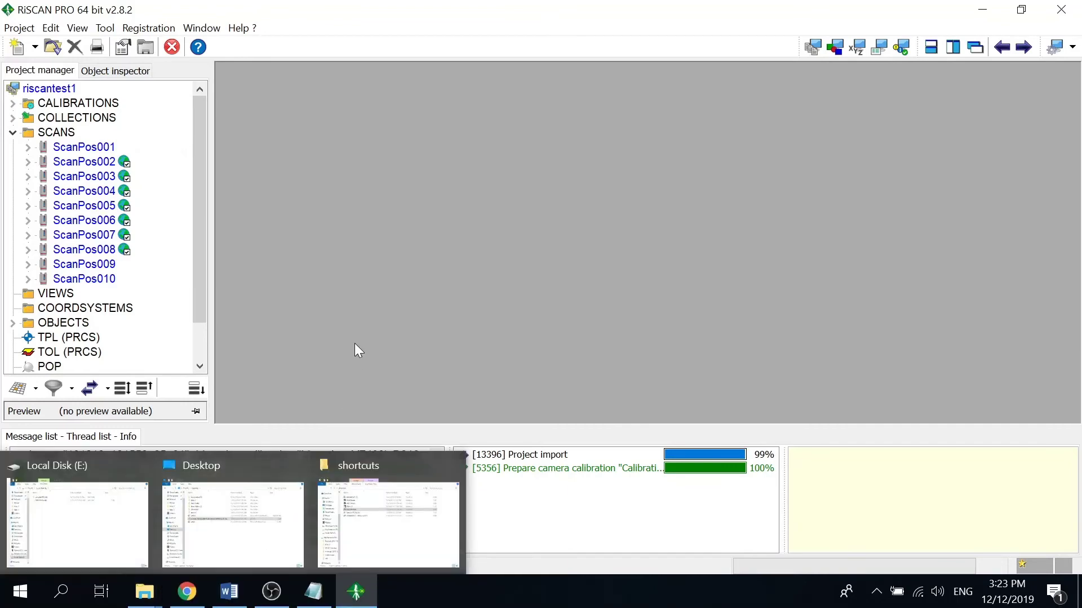